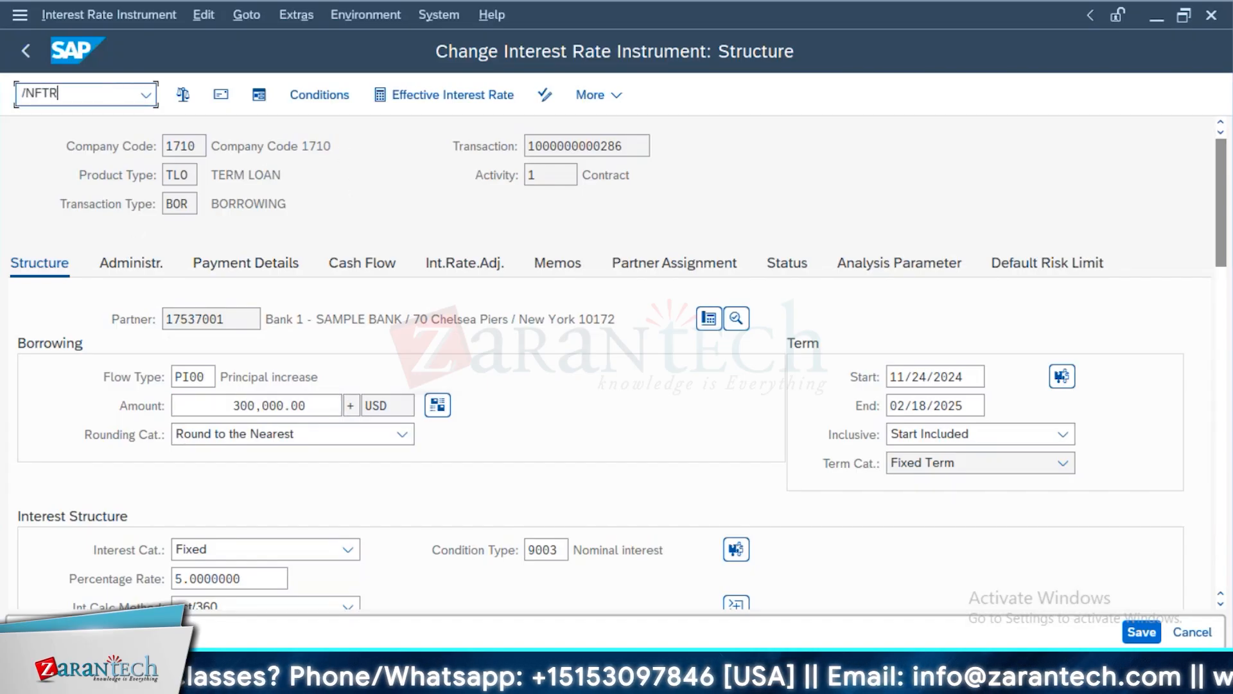
{"action": "key", "text": "Return"}
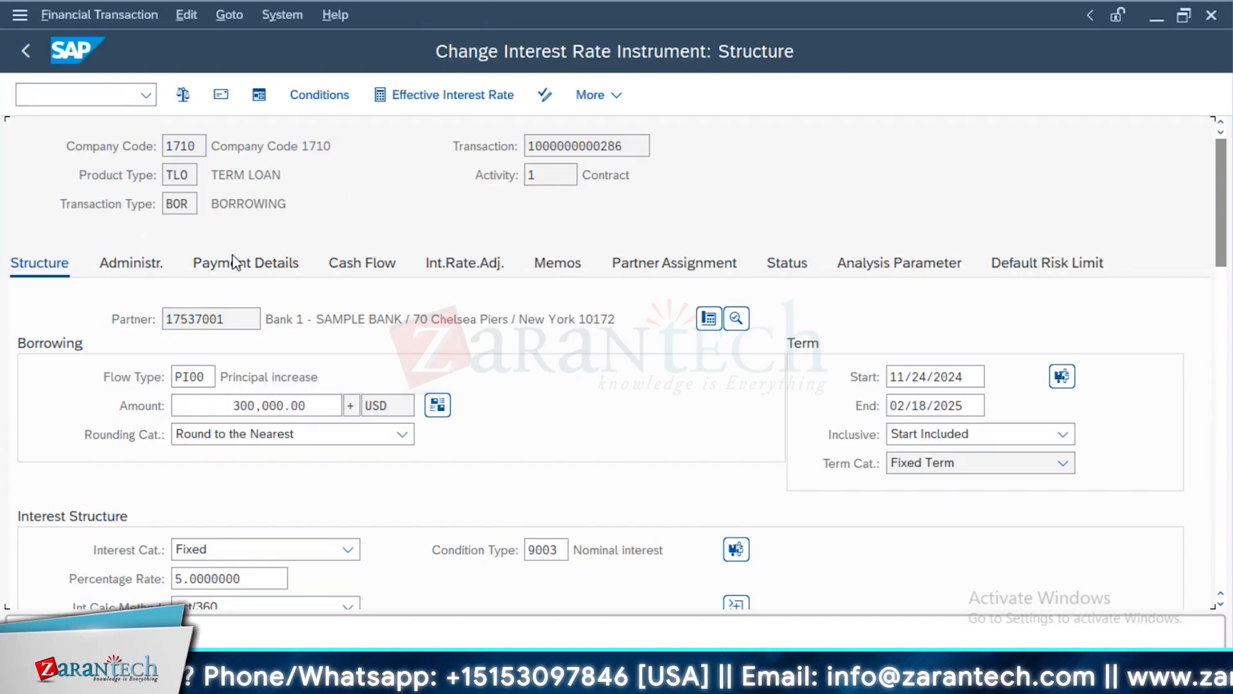
{"action": "key", "text": "Tab"}
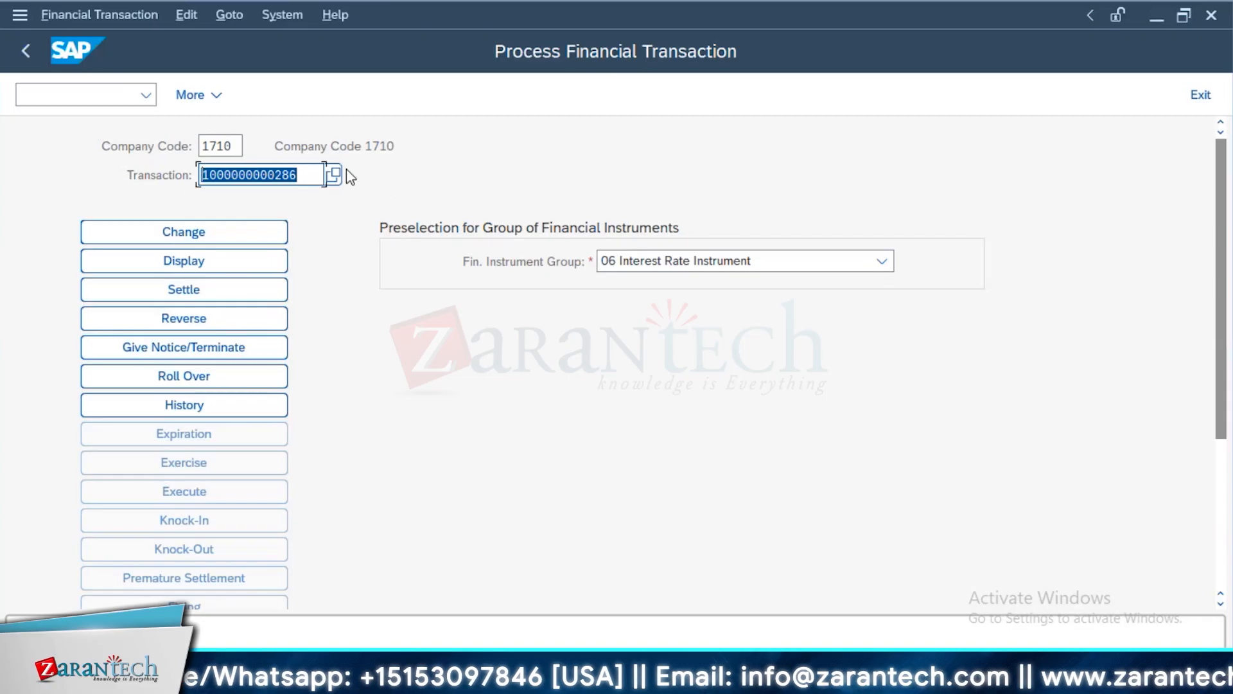
{"action": "key", "text": "Return"}
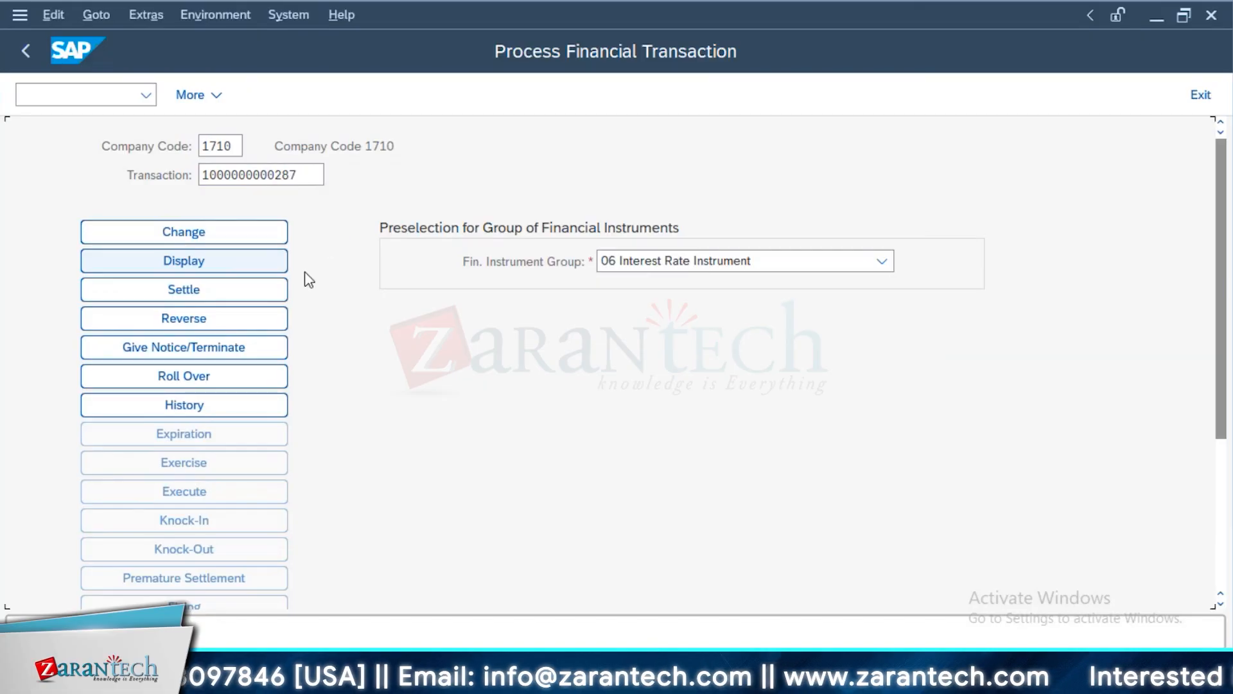
{"action": "left_click", "coordinate": [361, 263]}
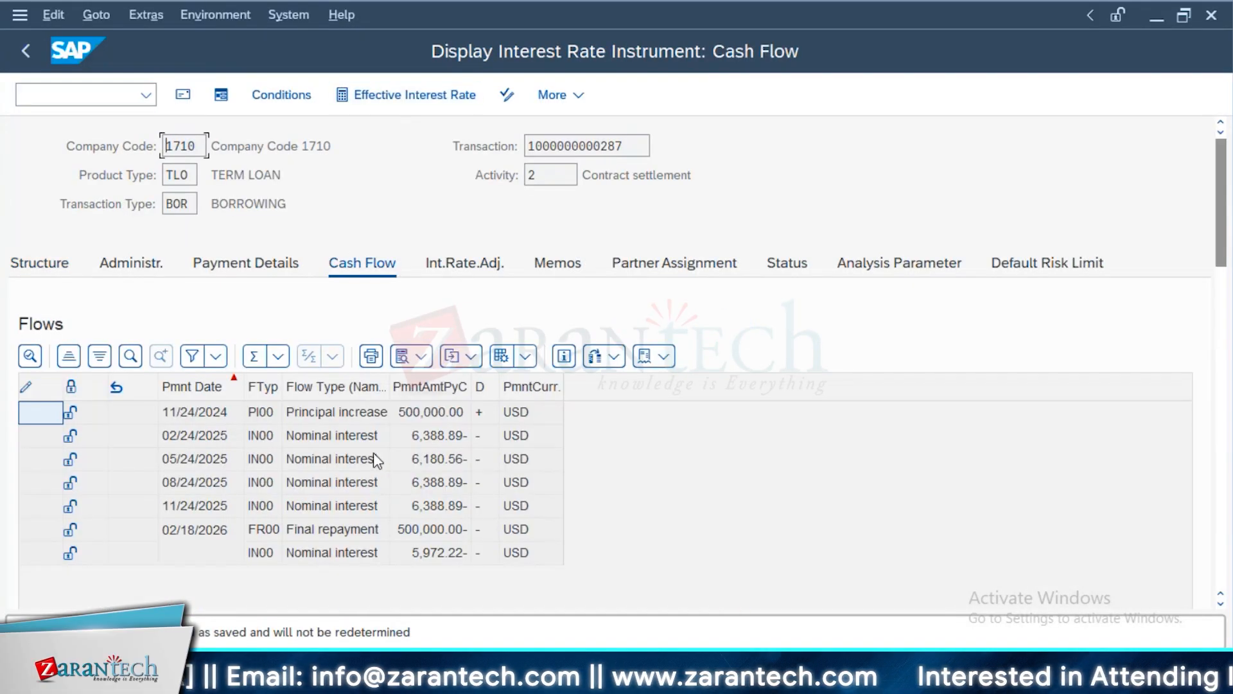
Switch the cash flow list to the layout with posting date, posting status and document number
{"action": "left_click", "coordinate": [524, 357]}
{"action": "left_click", "coordinate": [567, 388]}
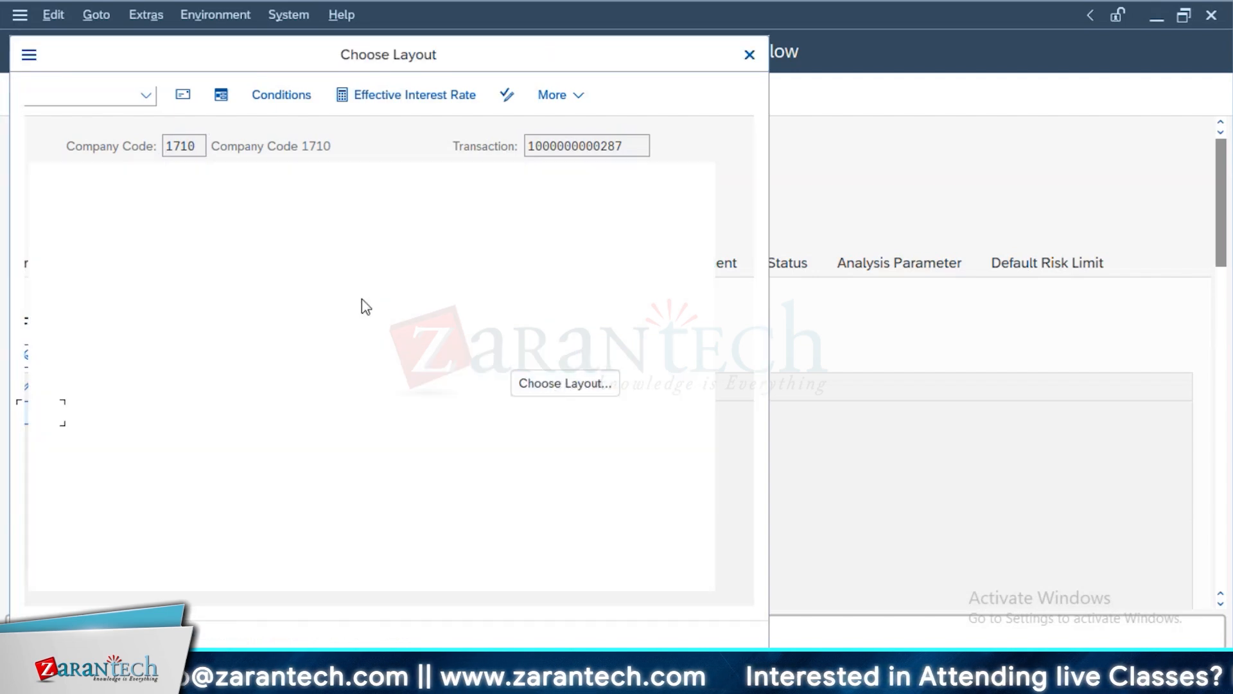
{"action": "left_click", "coordinate": [605, 527]}
{"action": "left_click", "coordinate": [84, 97]}
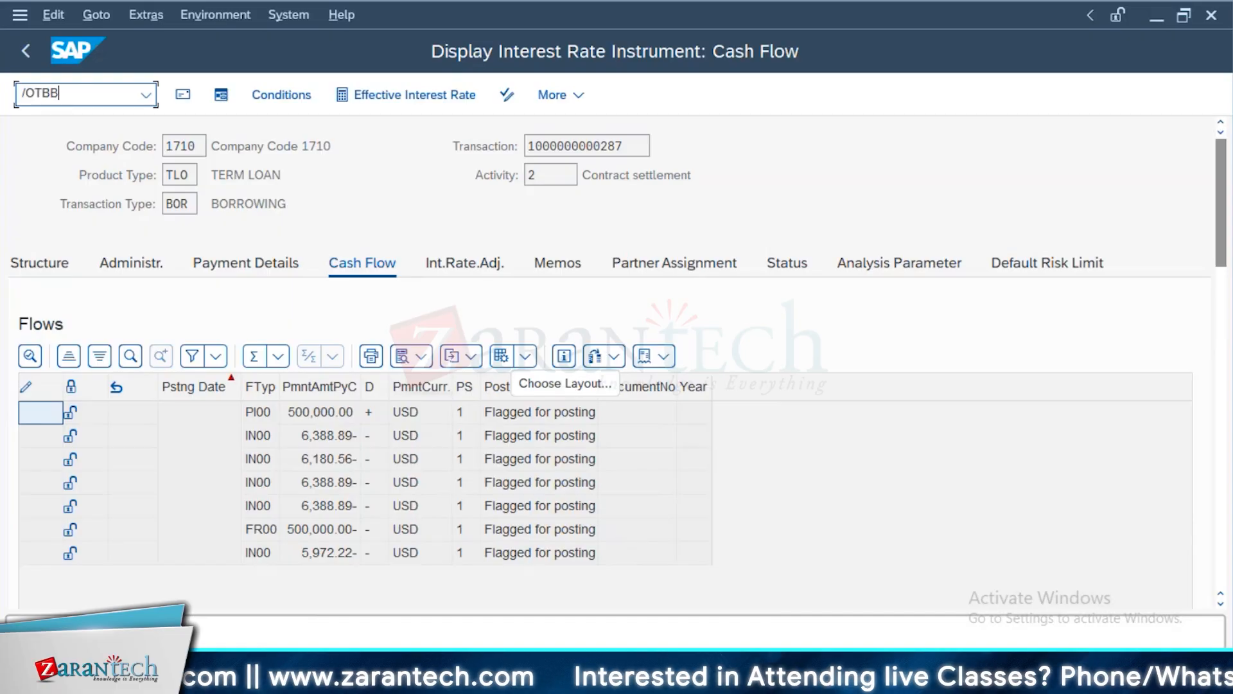
{"action": "key", "text": "Return"}
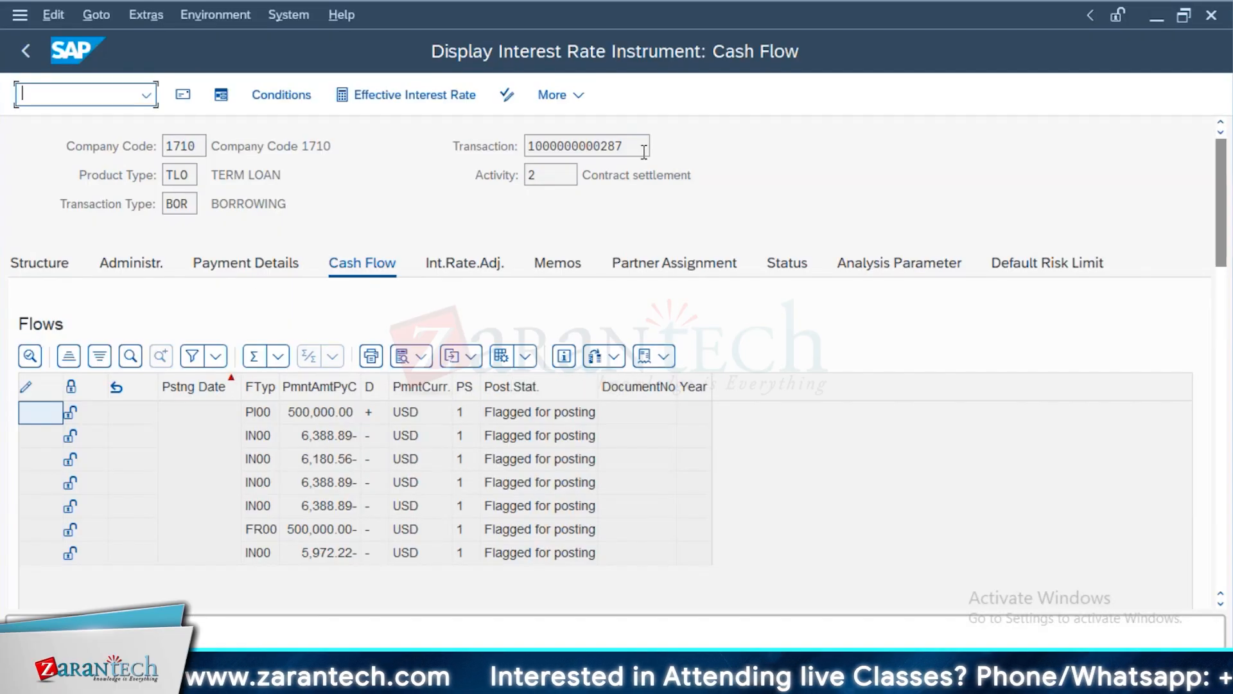
{"action": "scroll", "coordinate": [1224, 385], "scroll_direction": "down", "scroll_amount": 5}
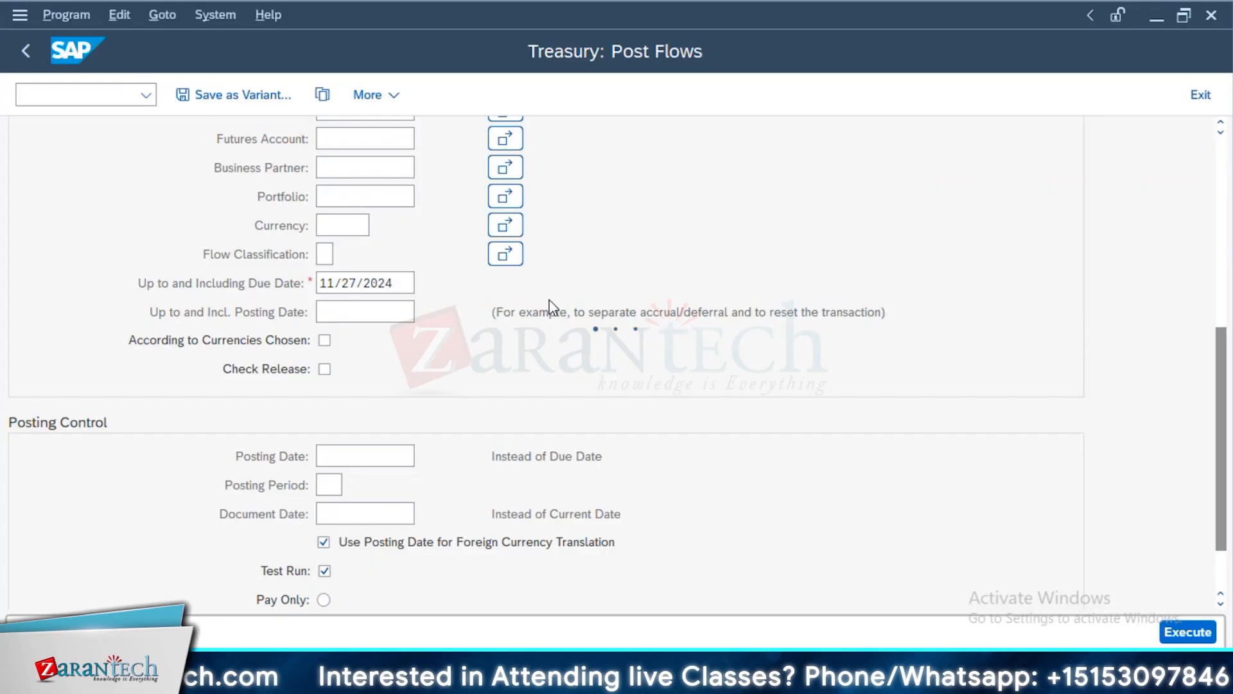
{"action": "key", "text": "Escape"}
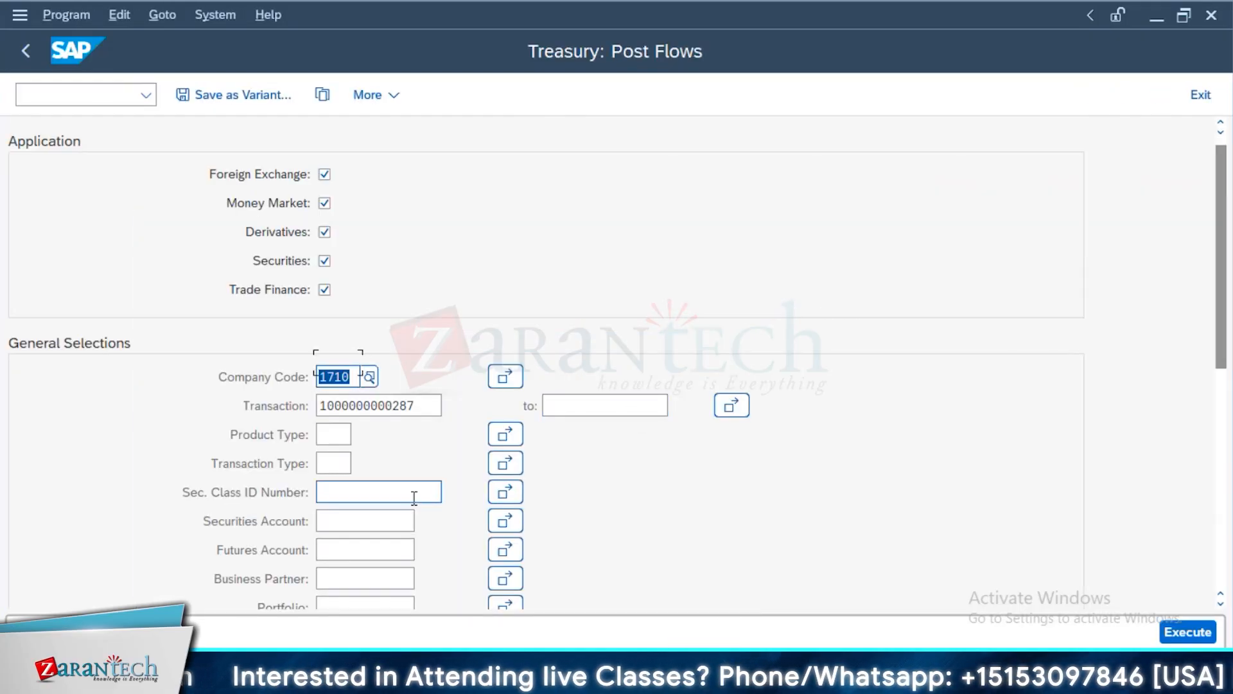
{"action": "scroll", "coordinate": [415, 498], "scroll_direction": "down", "scroll_amount": 6}
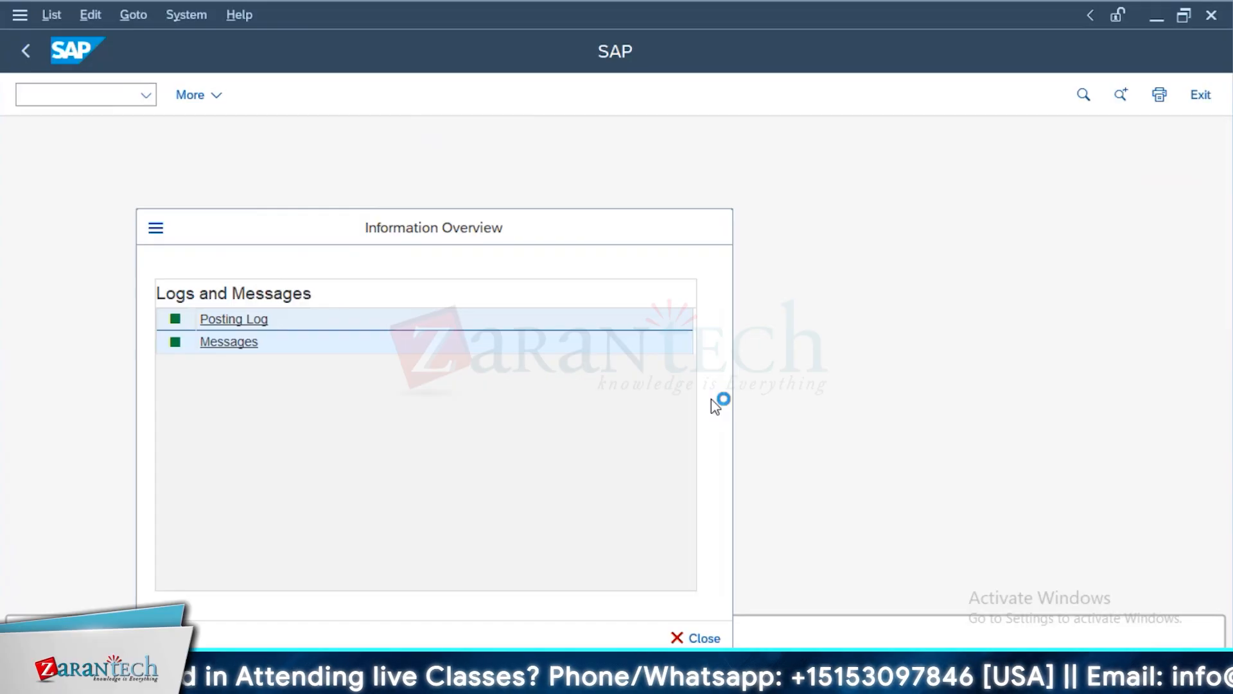
{"action": "left_click", "coordinate": [234, 319]}
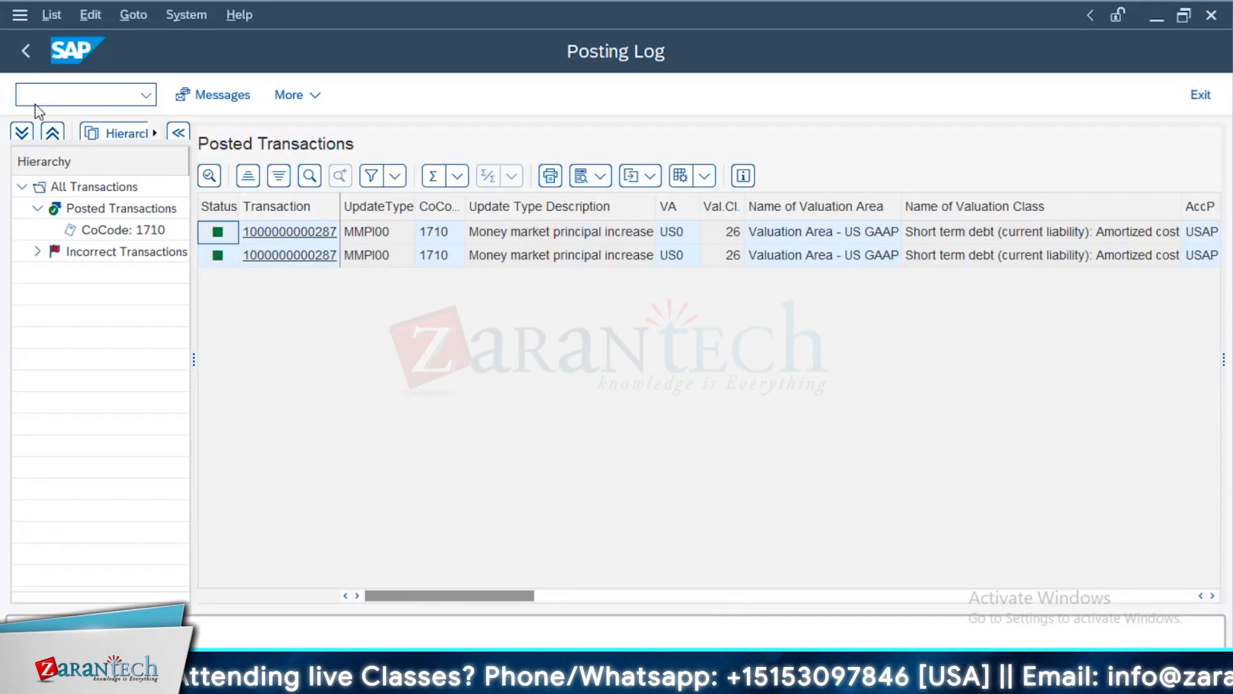
{"action": "left_click", "coordinate": [37, 49]}
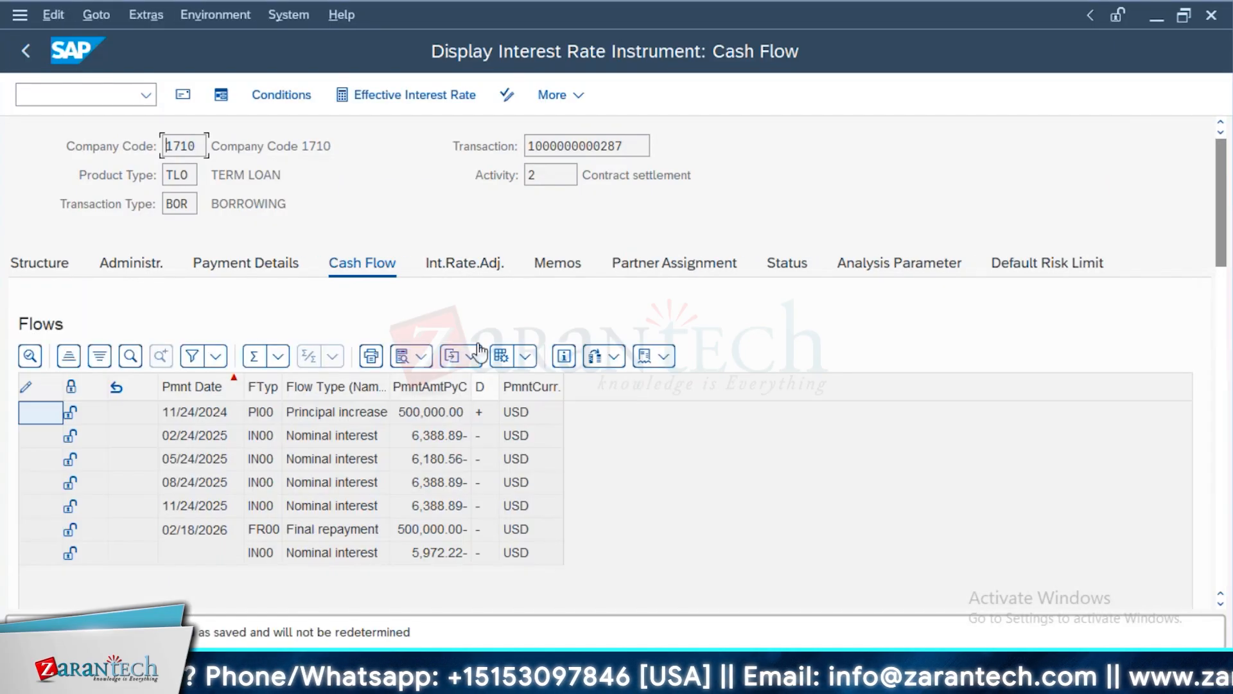
Check the posting status of the loan's flows in the posting layout and return to Process Financial Transaction
{"action": "left_click", "coordinate": [528, 357]}
{"action": "left_click", "coordinate": [600, 387]}
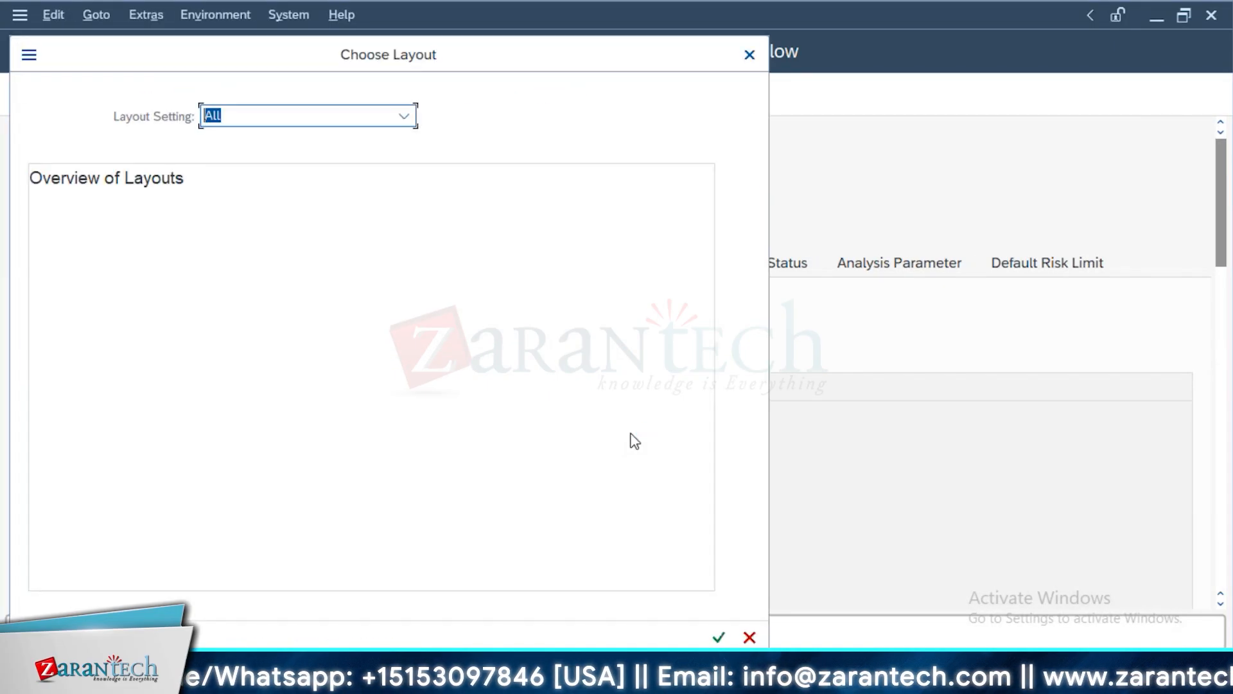
{"action": "left_click", "coordinate": [558, 570]}
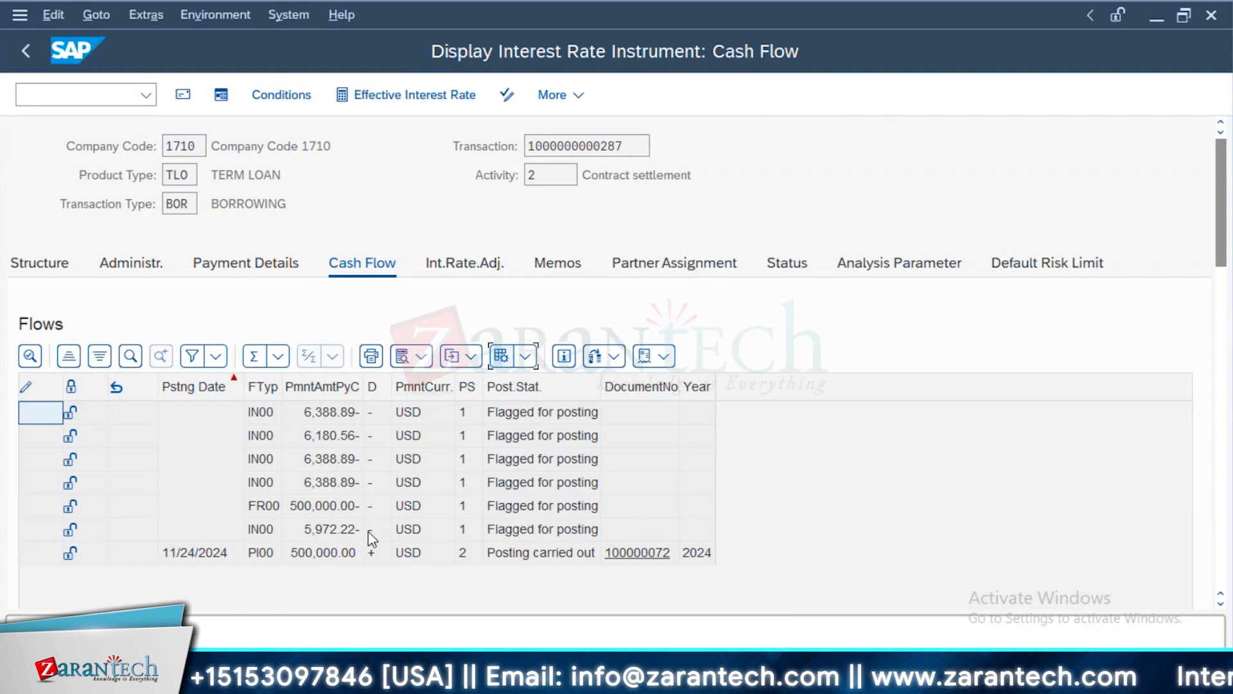
{"action": "left_click", "coordinate": [25, 51]}
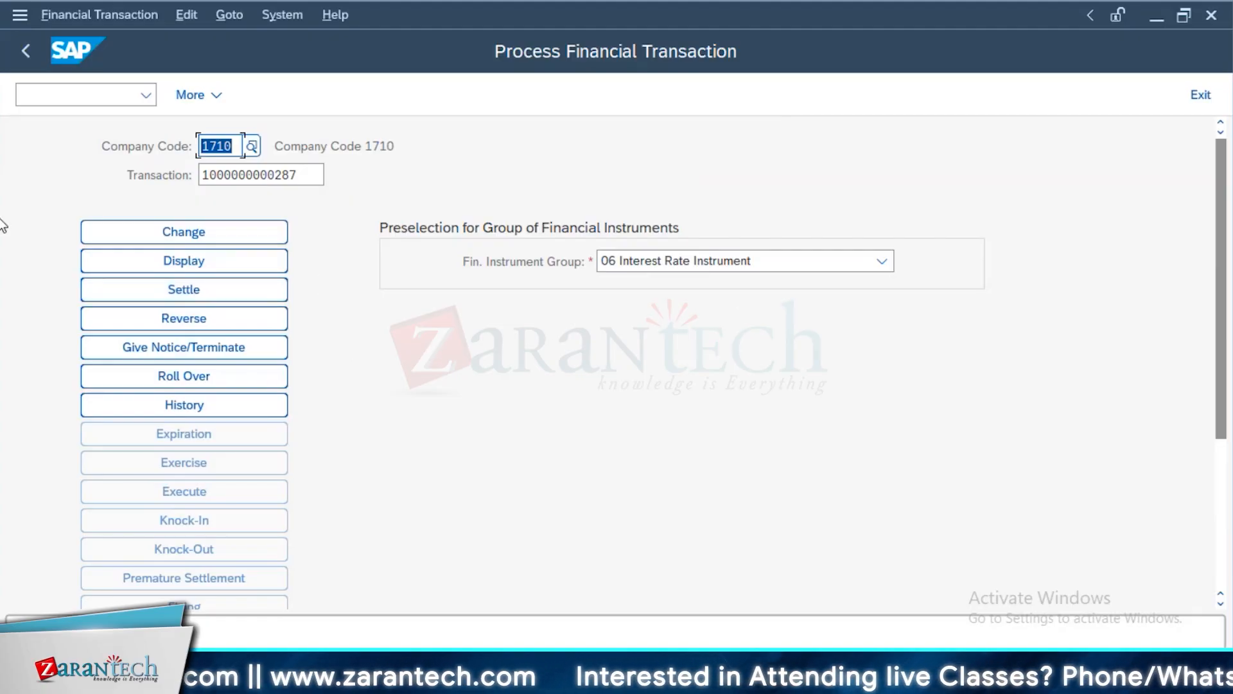
{"action": "left_click", "coordinate": [261, 315]}
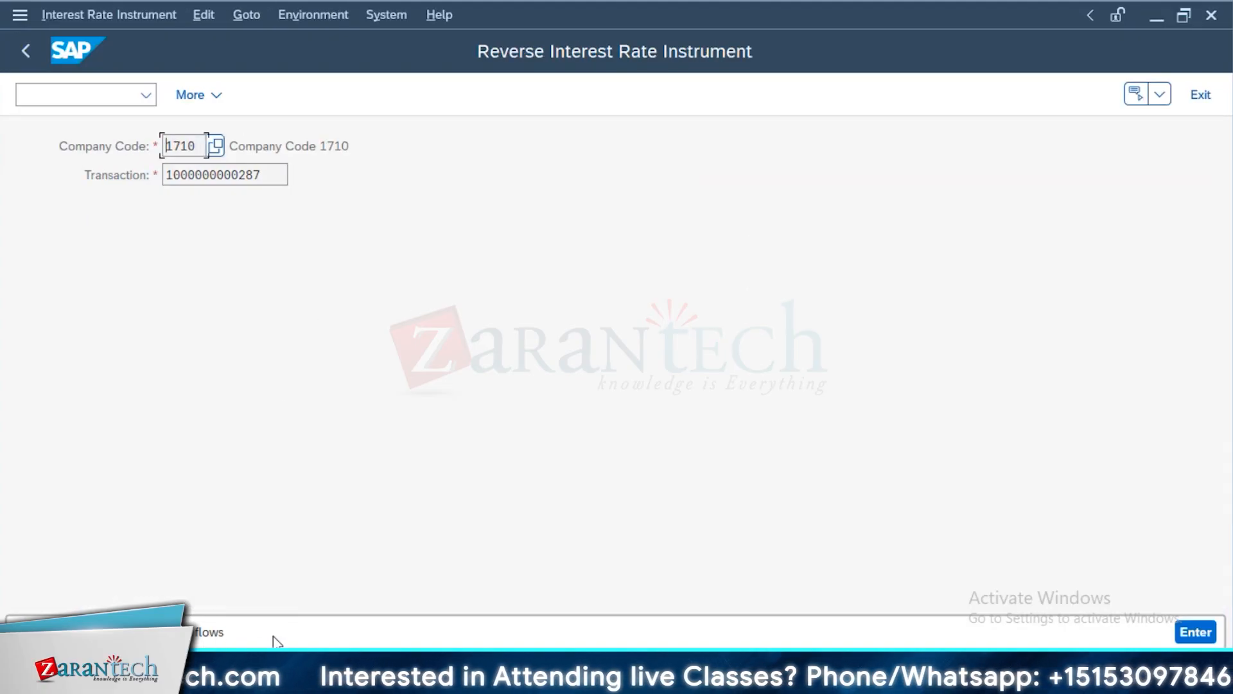
{"action": "left_click", "coordinate": [1196, 633]}
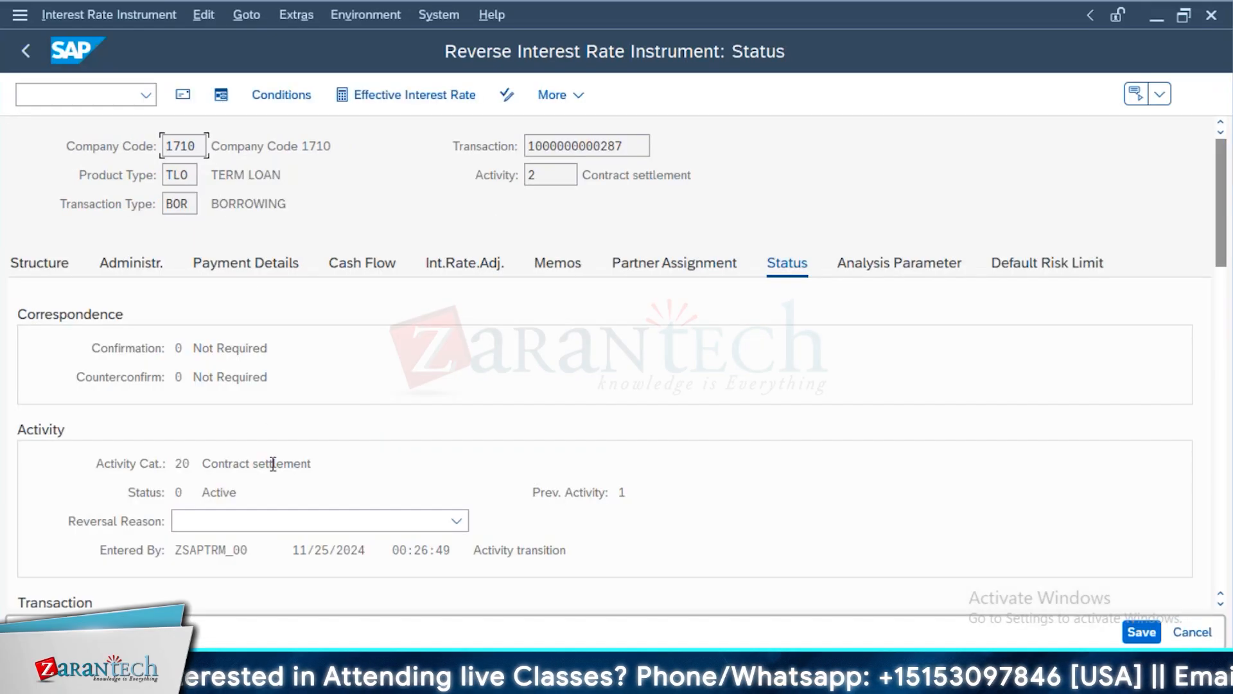
{"action": "left_click", "coordinate": [269, 518]}
{"action": "left_click", "coordinate": [457, 520]}
{"action": "scroll", "coordinate": [356, 598], "scroll_direction": "down", "scroll_amount": 3}
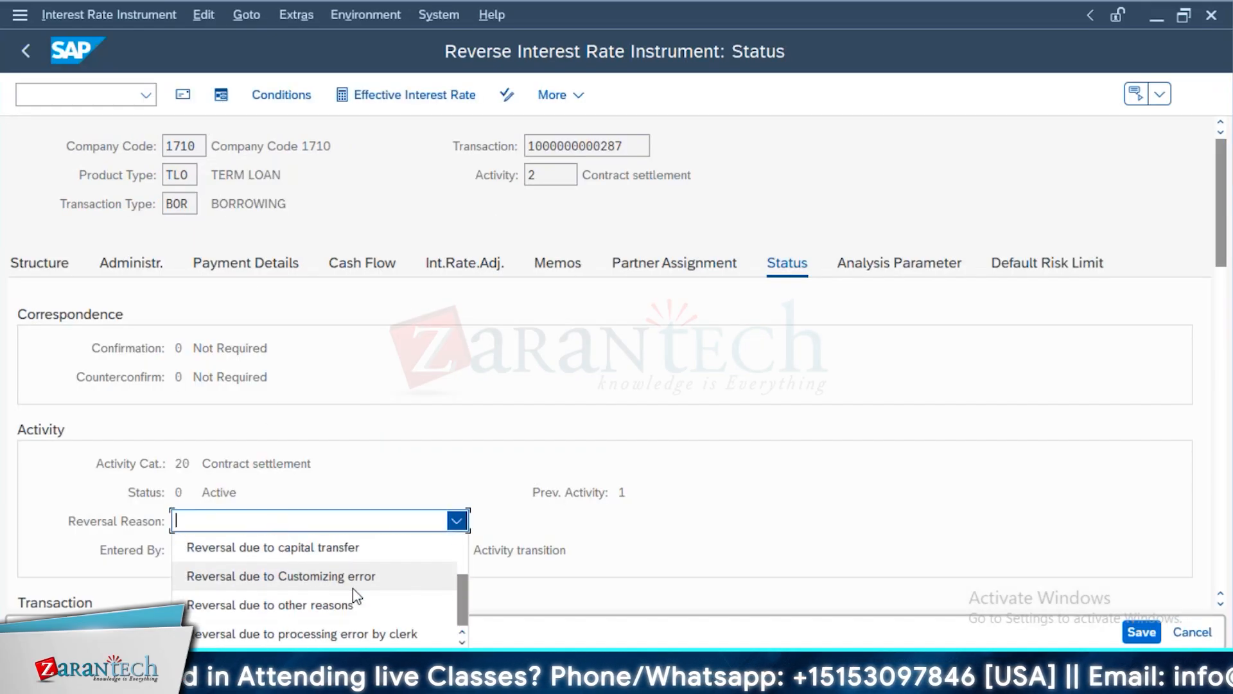
{"action": "scroll", "coordinate": [354, 597], "scroll_direction": "down", "scroll_amount": 1}
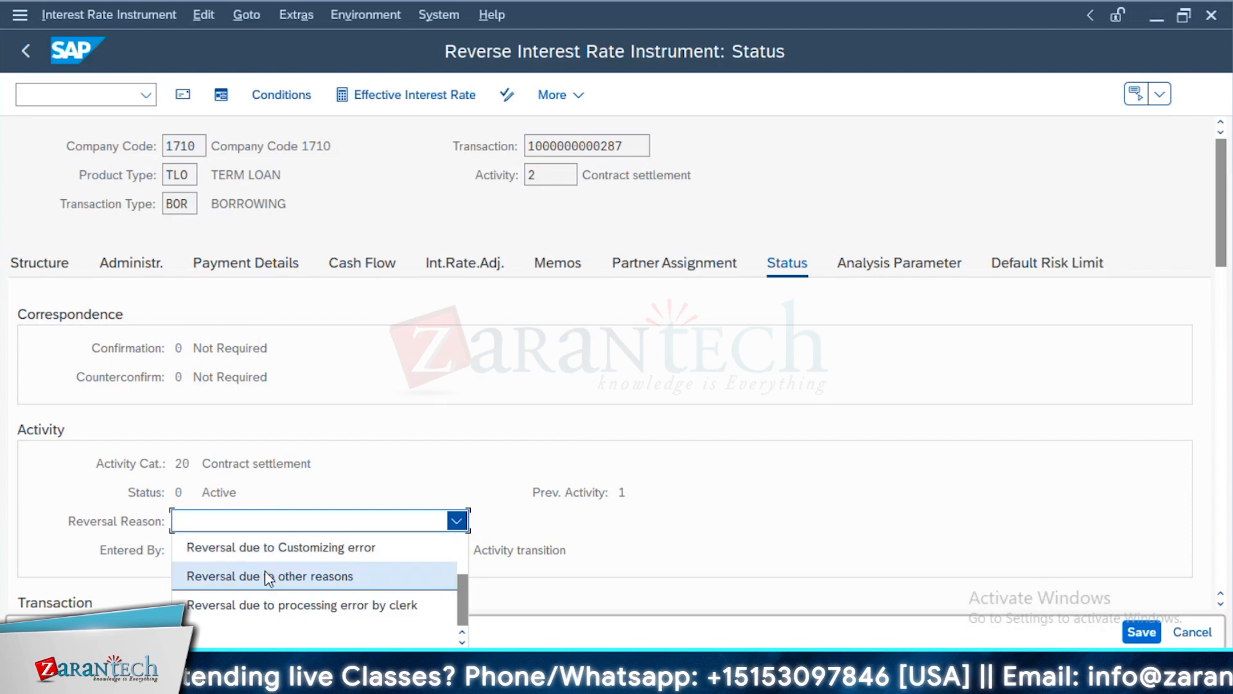
{"action": "left_click", "coordinate": [312, 582]}
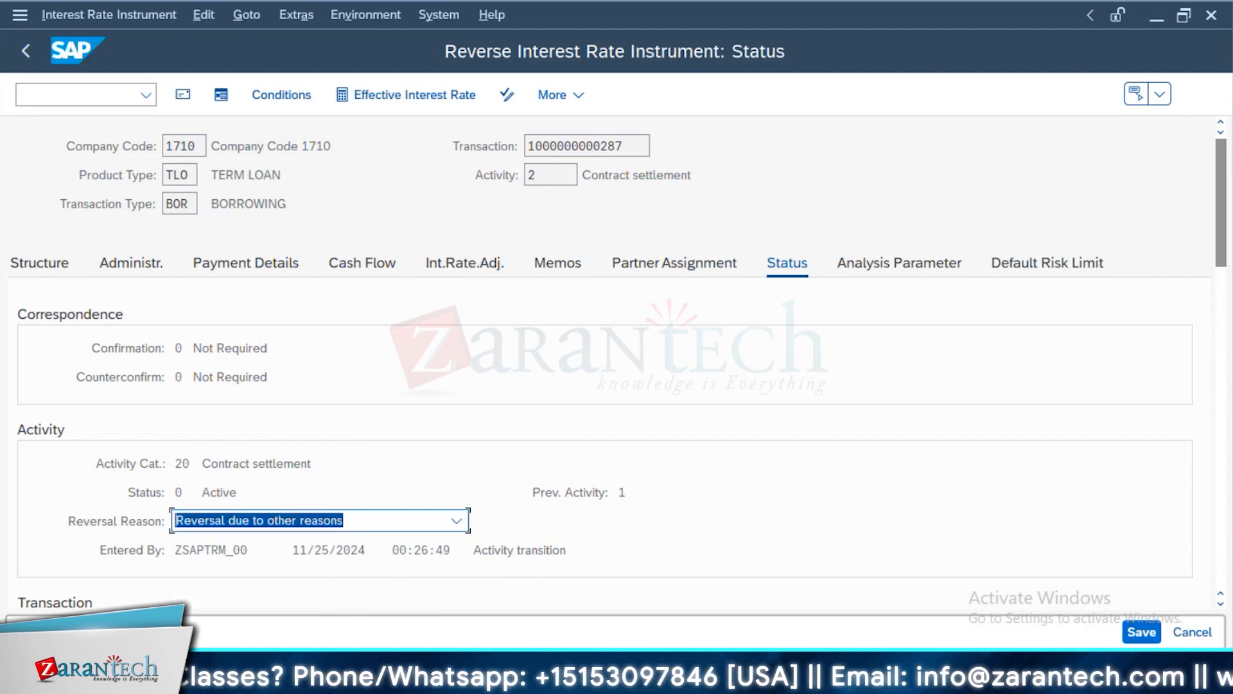
{"action": "left_click", "coordinate": [1143, 633]}
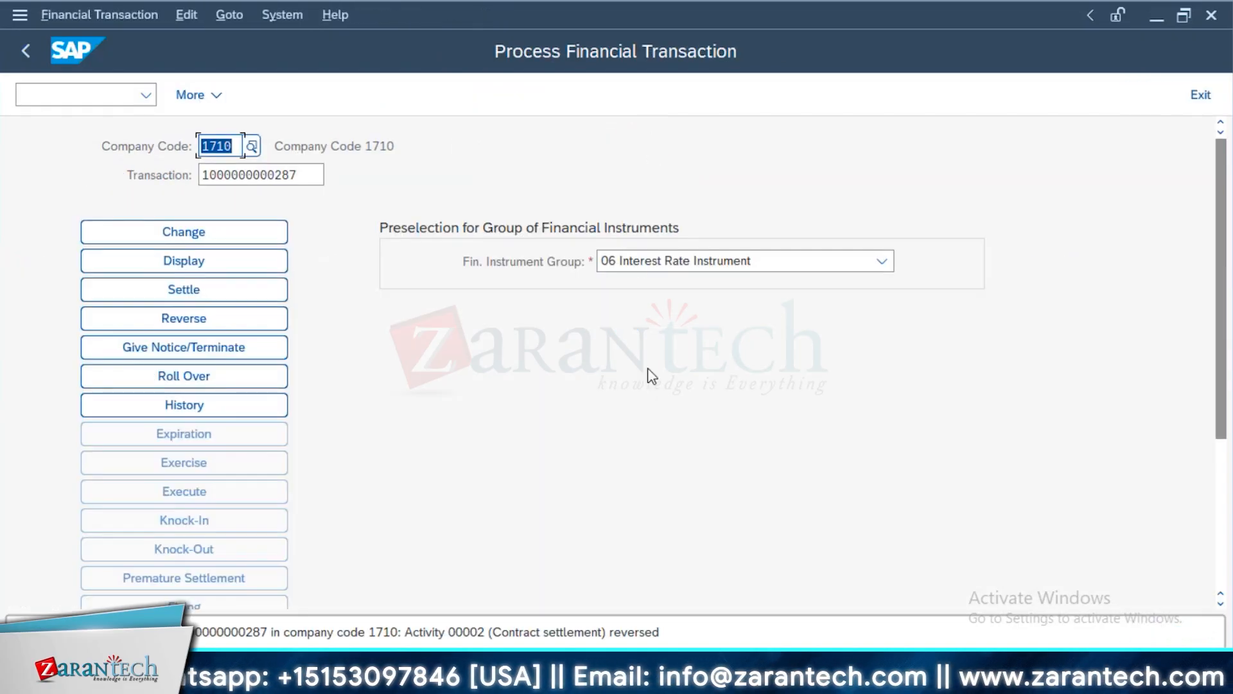
{"action": "left_click", "coordinate": [85, 93]}
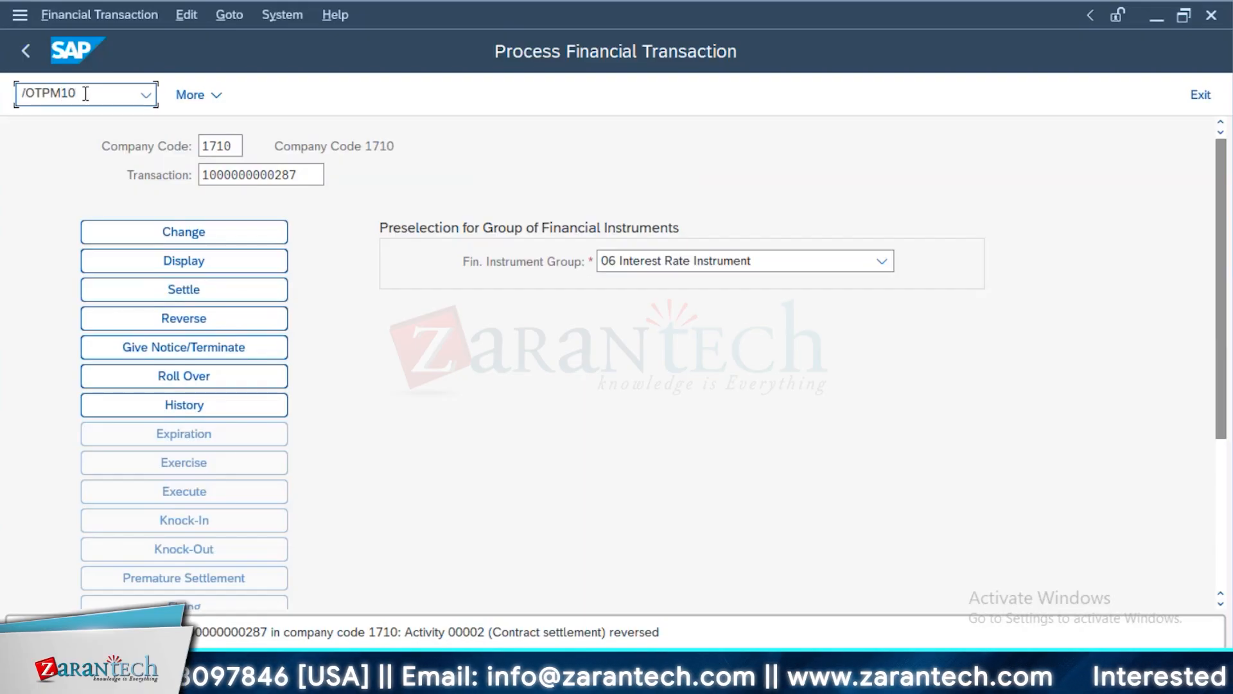
{"action": "key", "text": "Return"}
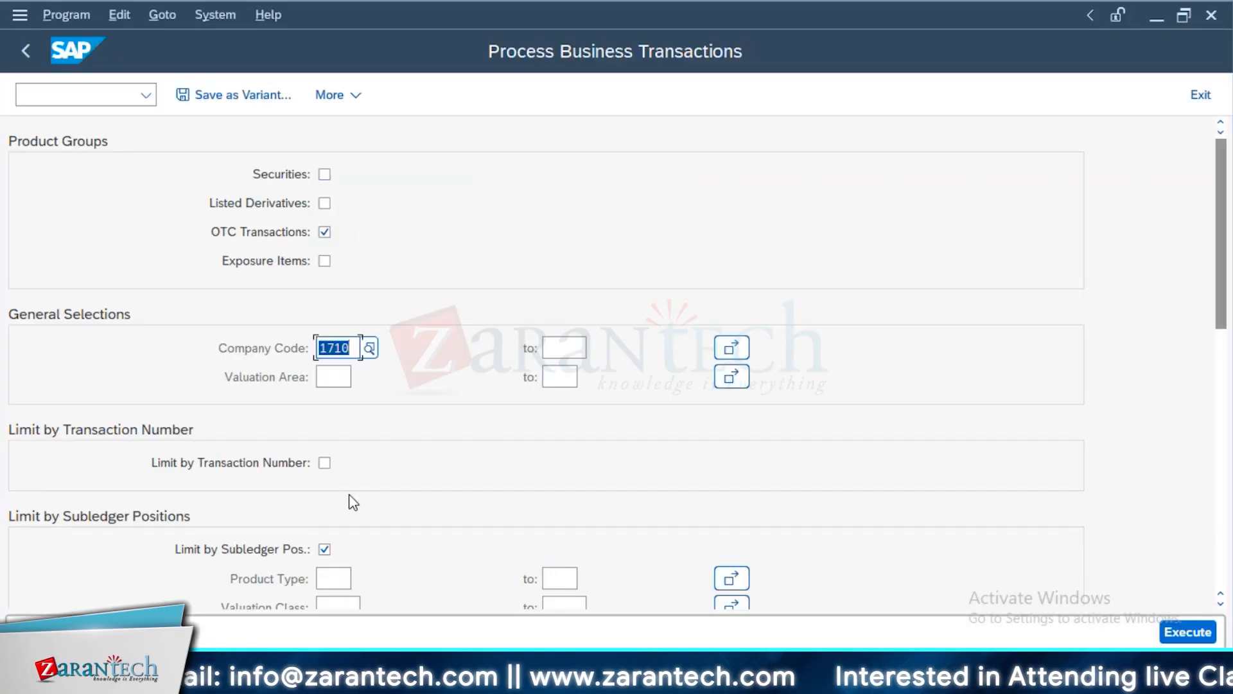
{"action": "scroll", "coordinate": [496, 473], "scroll_direction": "down", "scroll_amount": 5}
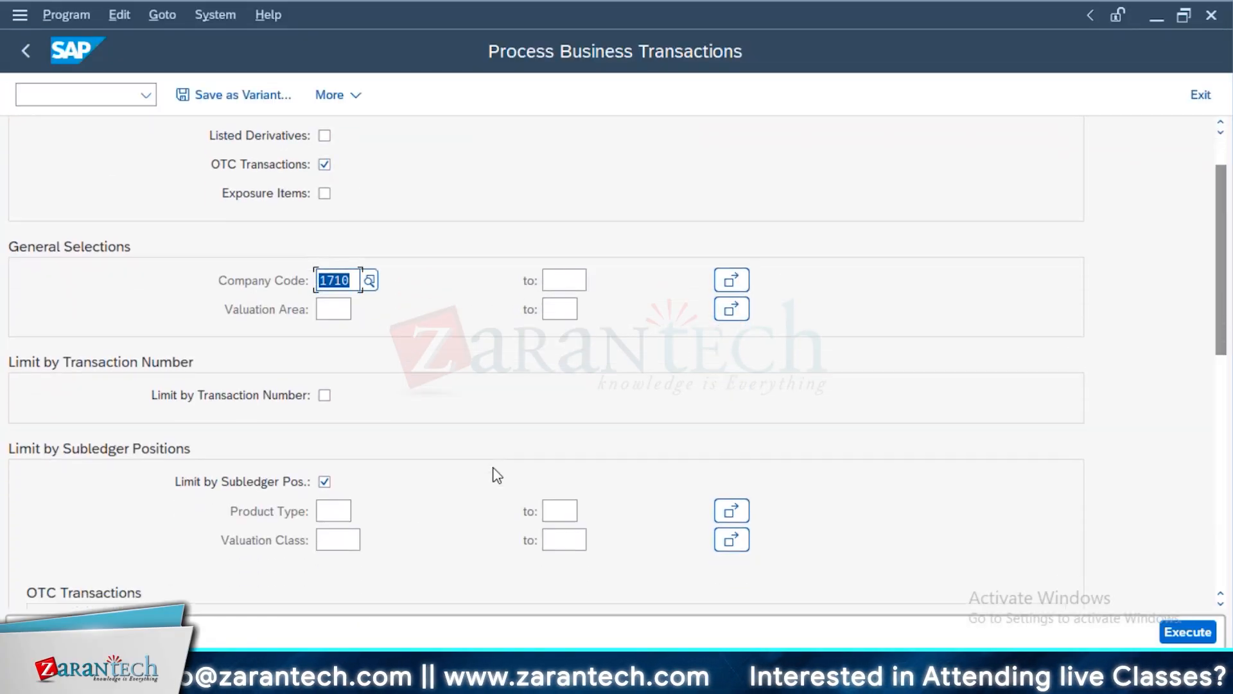
{"action": "scroll", "coordinate": [497, 476], "scroll_direction": "down", "scroll_amount": 1}
{"action": "left_click", "coordinate": [406, 475]}
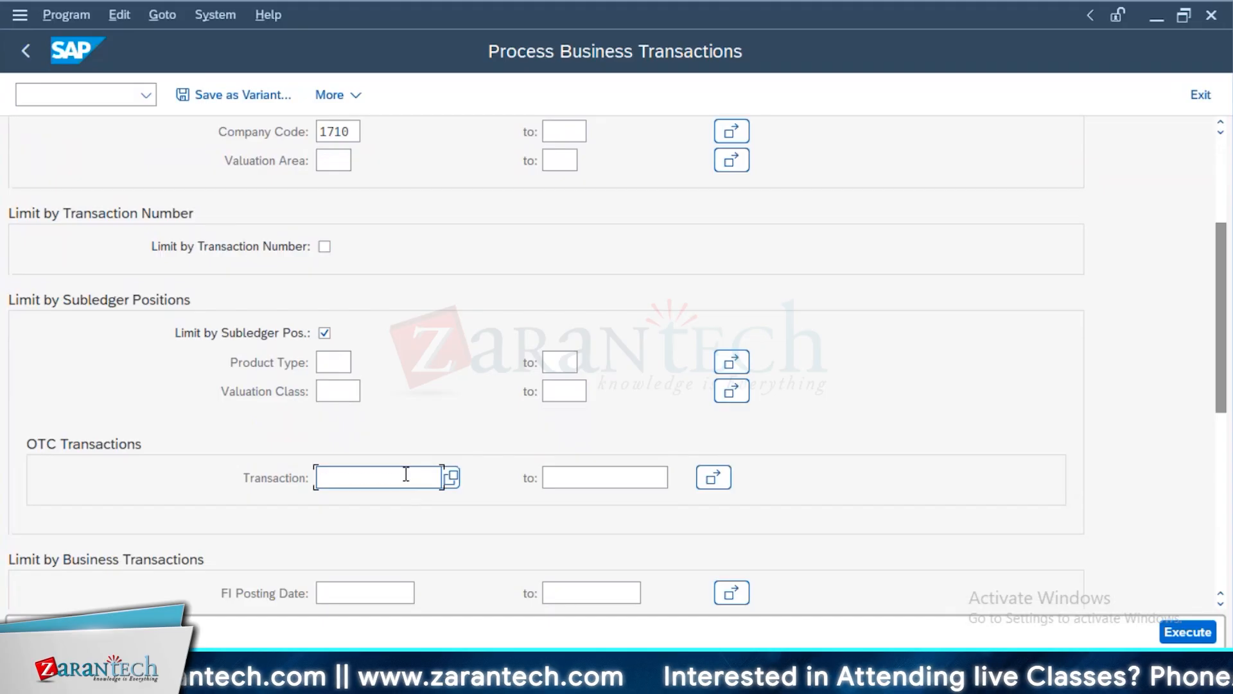
{"action": "key", "text": "ctrl+v"}
Limit the subledger positions to product type TLO
{"action": "scroll", "coordinate": [319, 232], "scroll_direction": "up", "scroll_amount": 3}
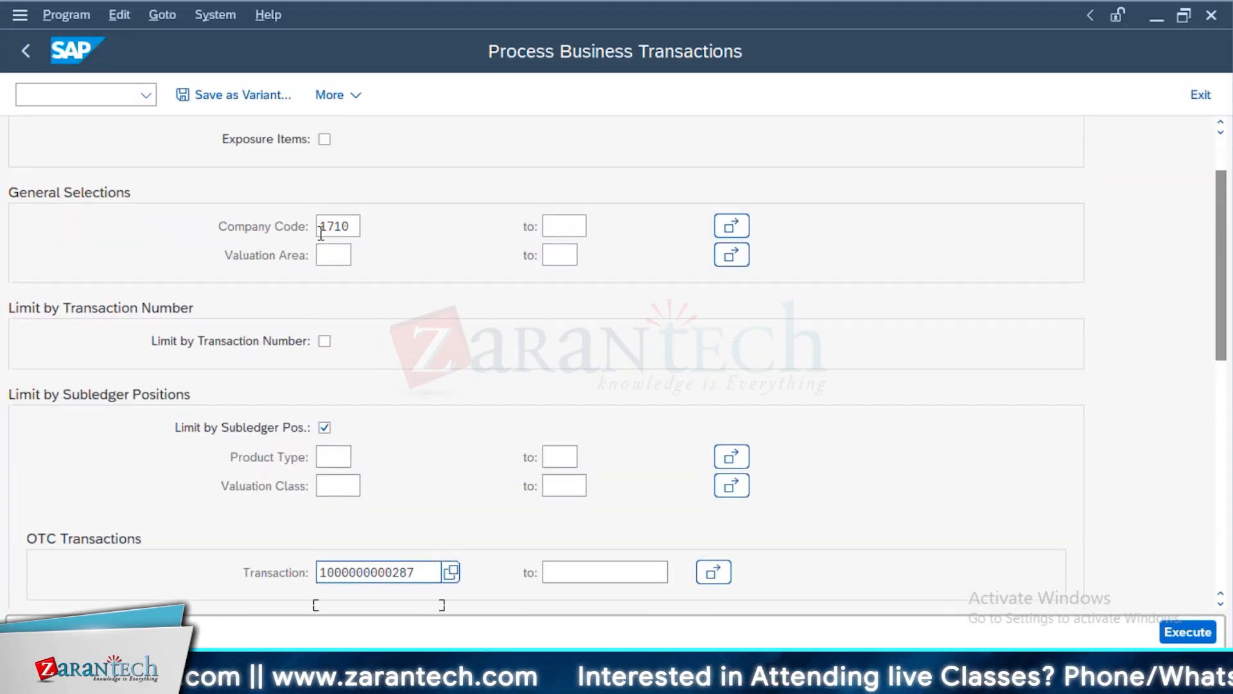
{"action": "scroll", "coordinate": [321, 231], "scroll_direction": "up", "scroll_amount": 3}
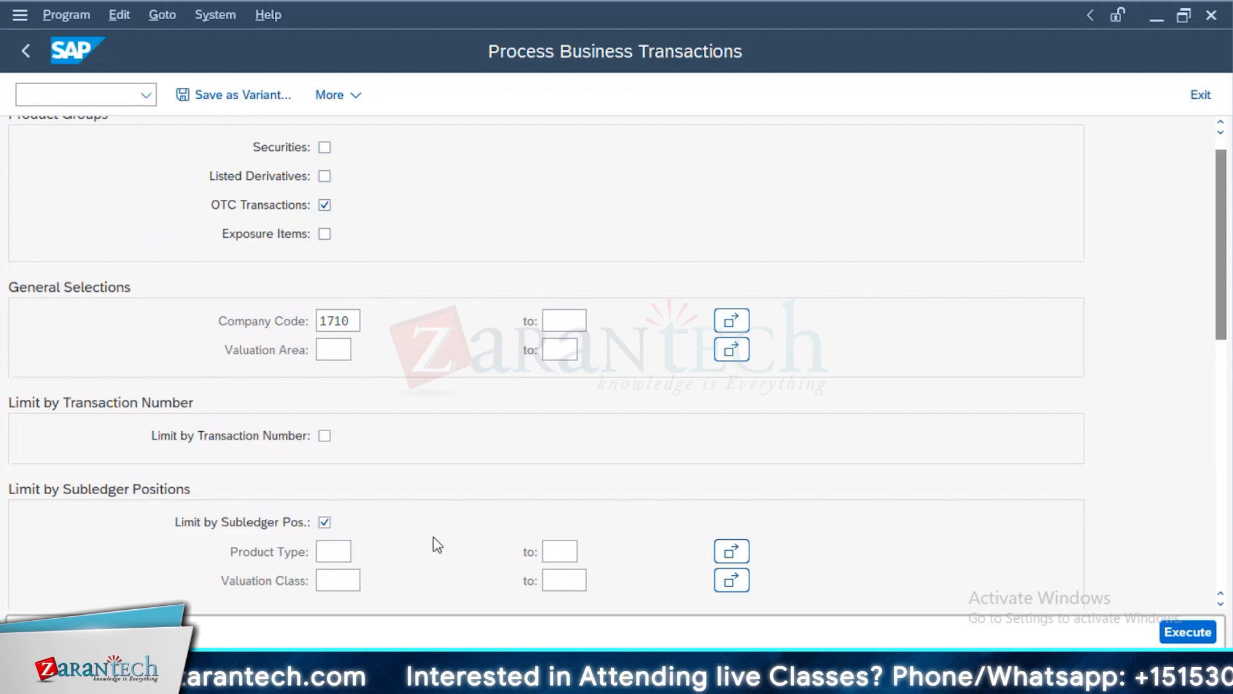
{"action": "scroll", "coordinate": [437, 544], "scroll_direction": "down", "scroll_amount": 2}
{"action": "left_click", "coordinate": [321, 497]}
{"action": "type", "text": "TL0"}
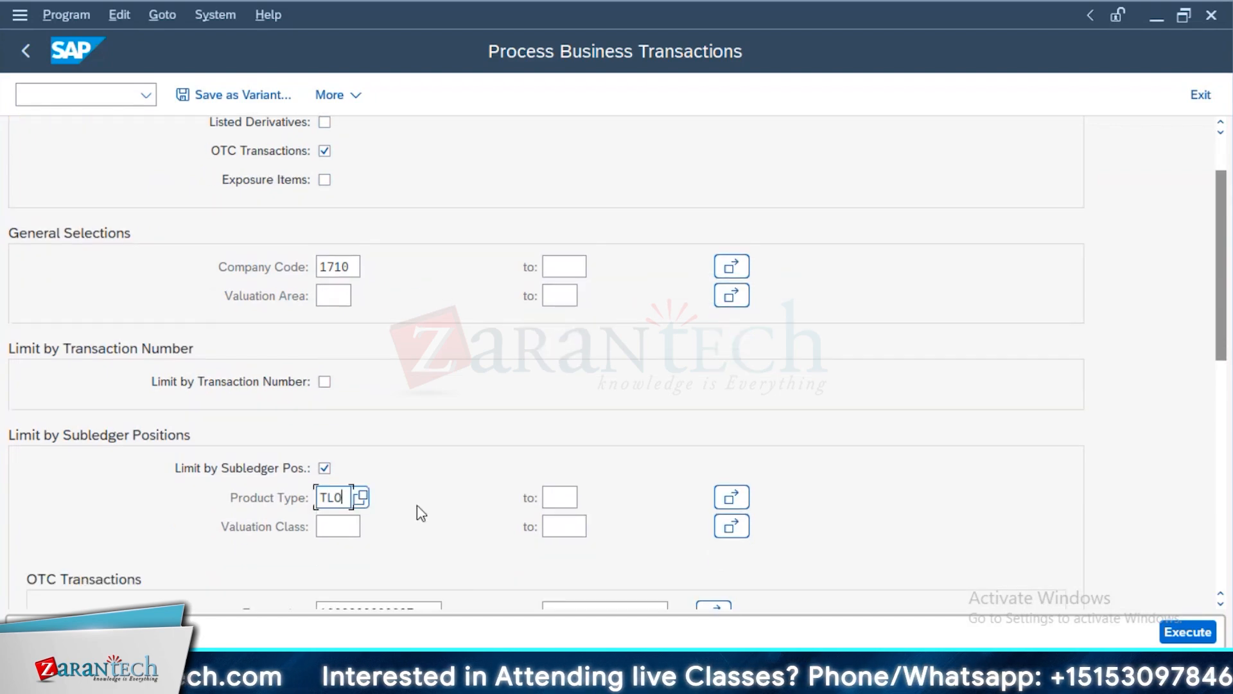
Exclude derived business transactions and those to be fixed/posted, and set the TRM reversal reason to 04 (Other reasons)
{"action": "scroll", "coordinate": [419, 513], "scroll_direction": "down", "scroll_amount": 5}
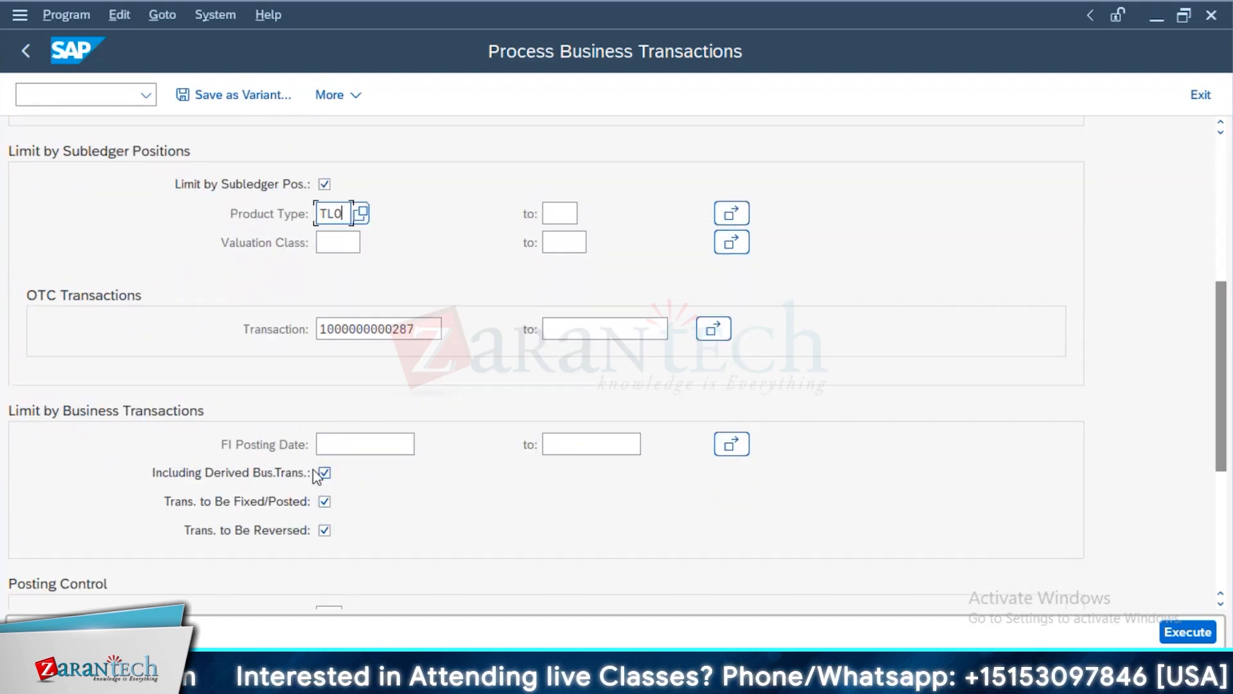
{"action": "left_click", "coordinate": [324, 473]}
{"action": "left_click", "coordinate": [324, 501]}
{"action": "scroll", "coordinate": [586, 494], "scroll_direction": "down", "scroll_amount": 4}
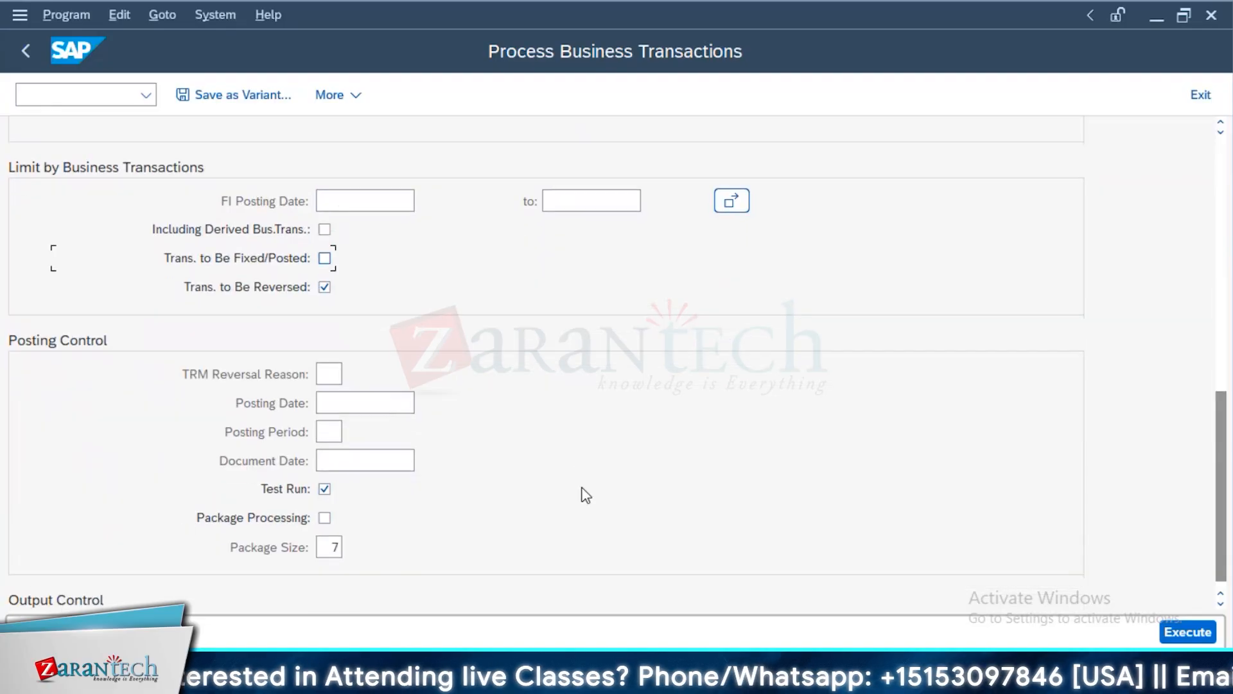
{"action": "scroll", "coordinate": [586, 494], "scroll_direction": "down", "scroll_amount": 1}
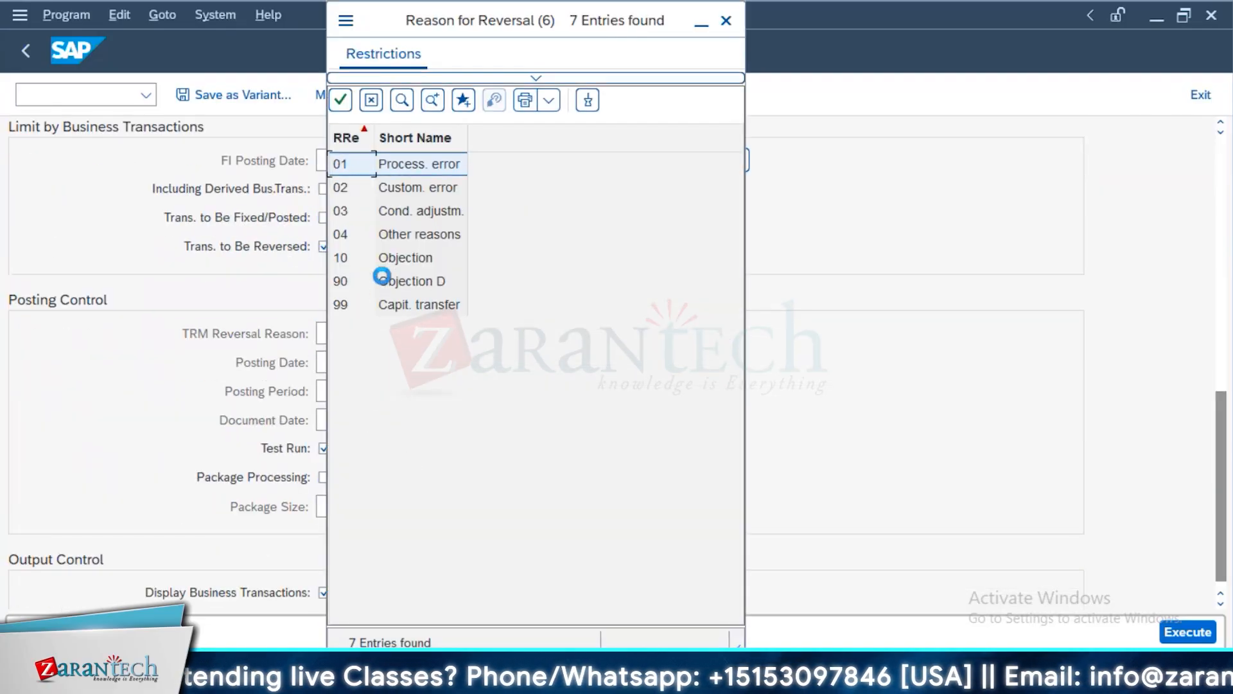
{"action": "double_click", "coordinate": [433, 234]}
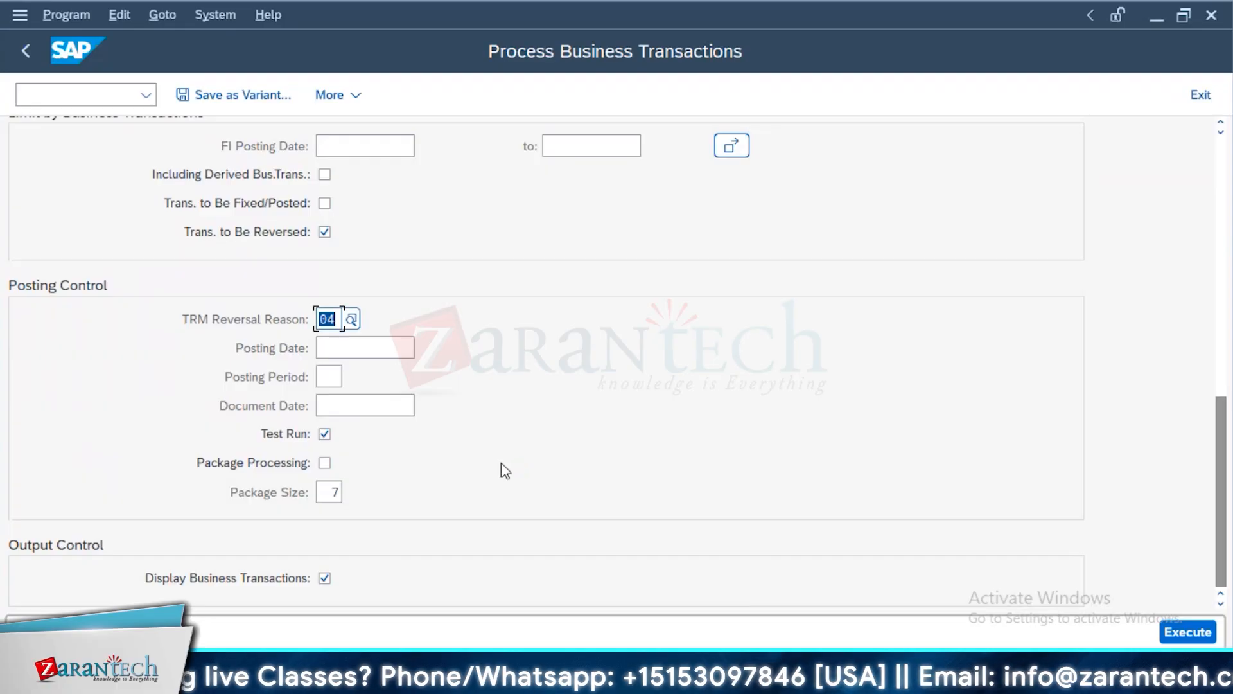
Execute the selection as a test run, choose the business transactions to reverse, simulate their reversal and leave the results
{"action": "left_click", "coordinate": [1208, 634]}
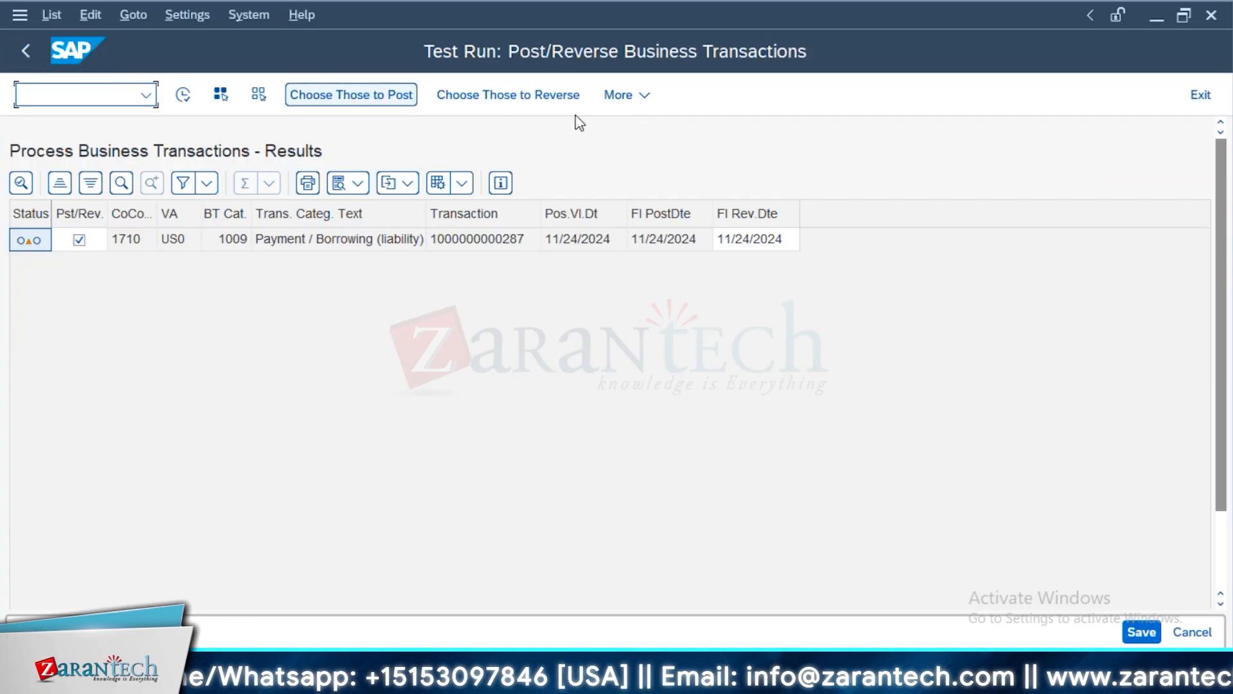
{"action": "left_click", "coordinate": [531, 95]}
{"action": "left_click", "coordinate": [183, 95]}
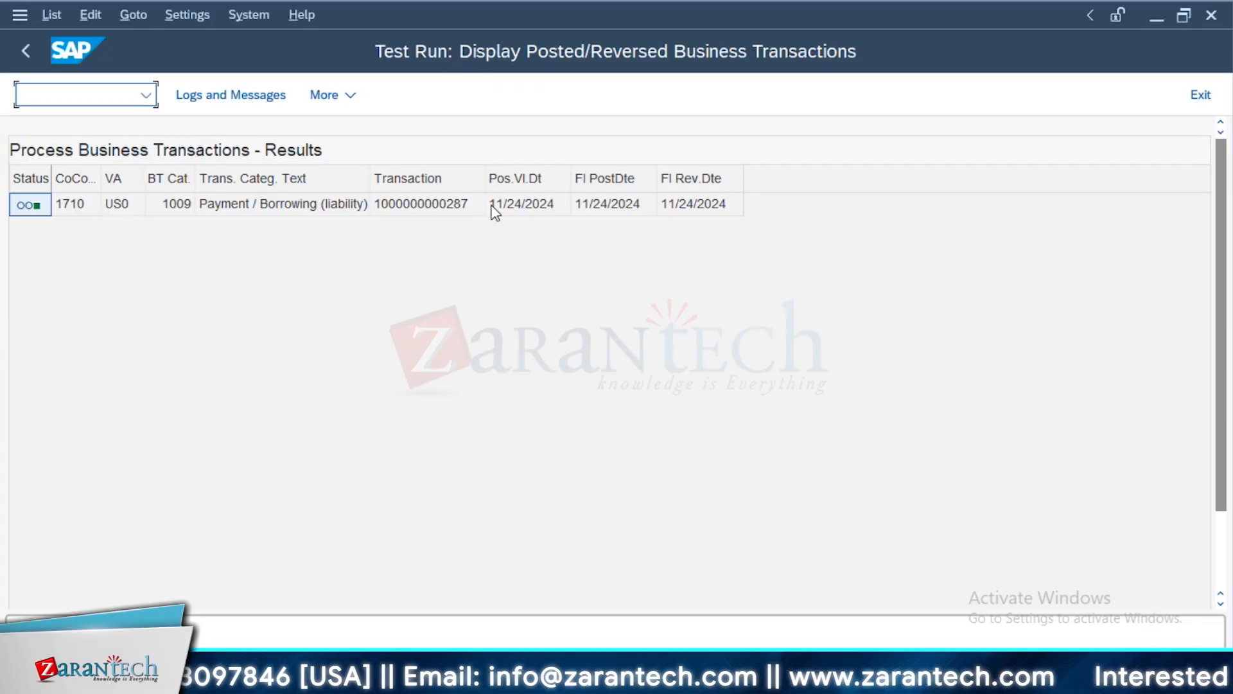
{"action": "left_click", "coordinate": [27, 50]}
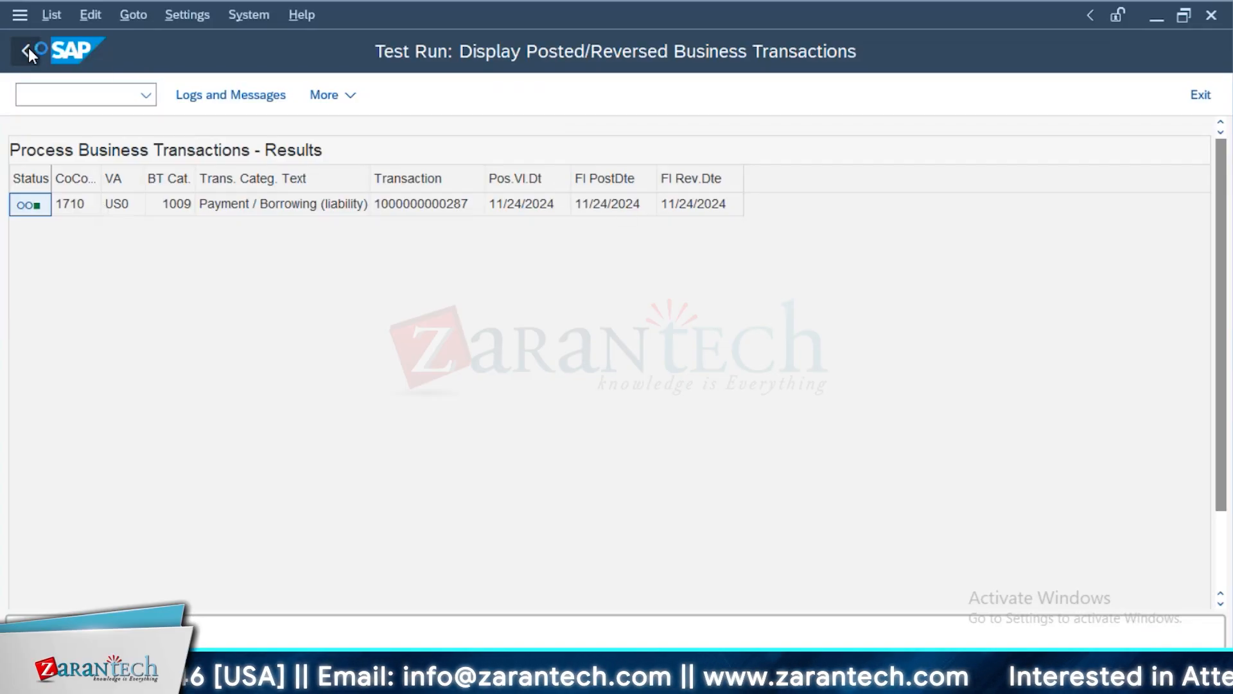
Limit the selection to transactions to be reversed, execute it as an update run and save the reversal of the term loan's business transaction
{"action": "scroll", "coordinate": [263, 495], "scroll_direction": "down", "scroll_amount": 3}
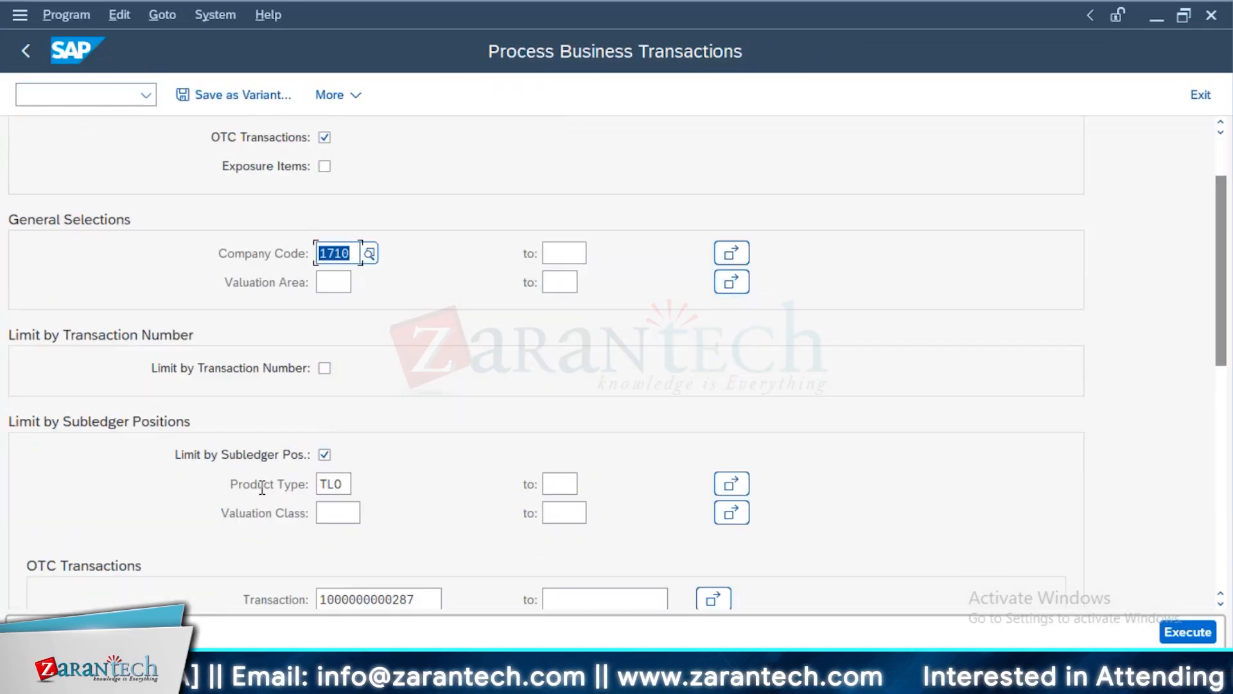
{"action": "scroll", "coordinate": [263, 494], "scroll_direction": "down", "scroll_amount": 2}
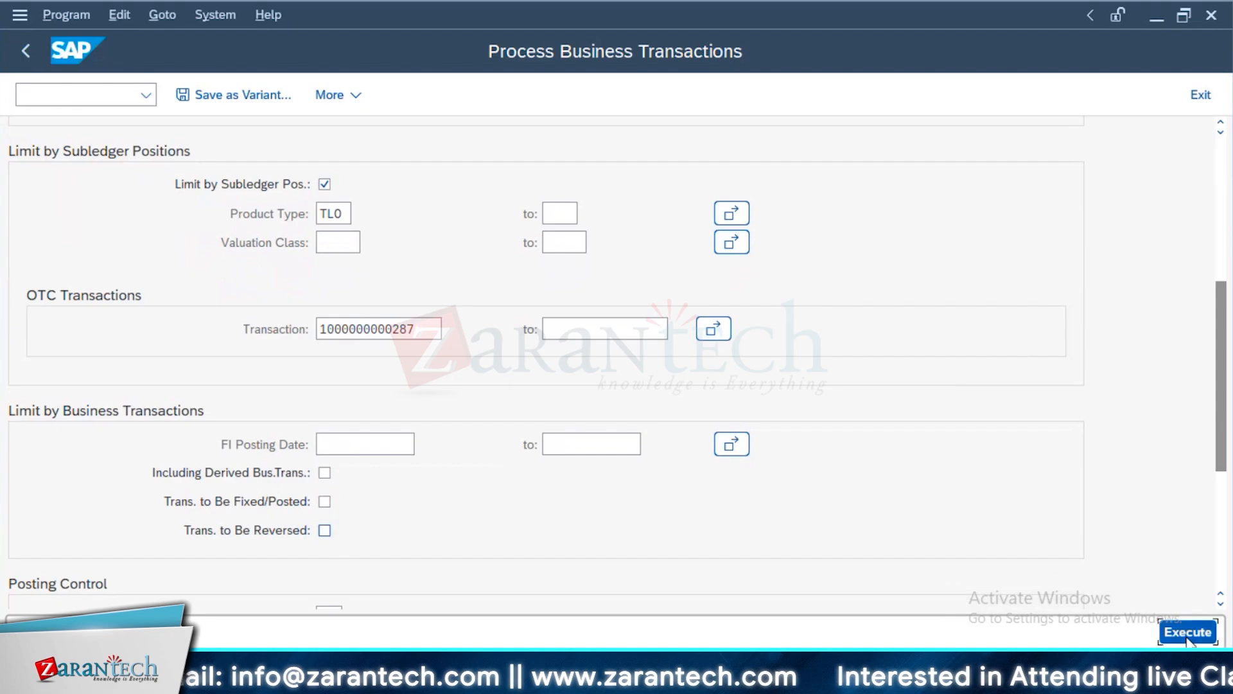
{"action": "left_click", "coordinate": [1188, 633]}
{"action": "scroll", "coordinate": [360, 481], "scroll_direction": "down", "scroll_amount": 7}
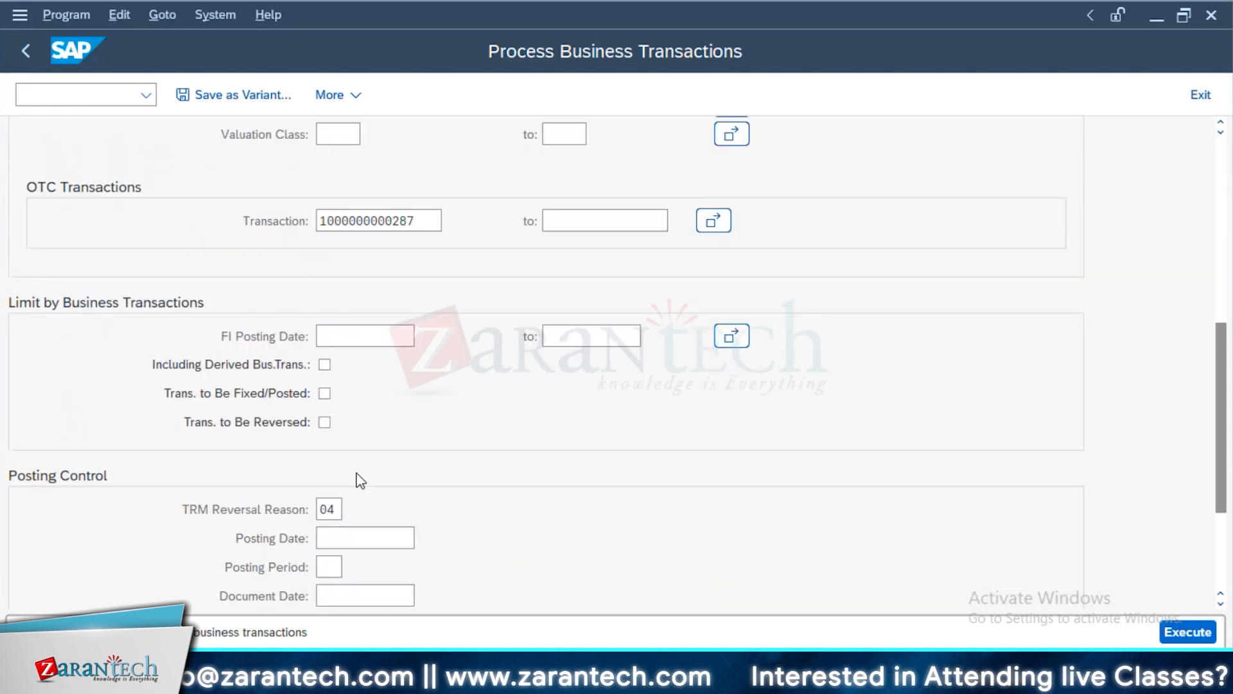
{"action": "left_click", "coordinate": [324, 422]}
{"action": "key", "text": "F8"}
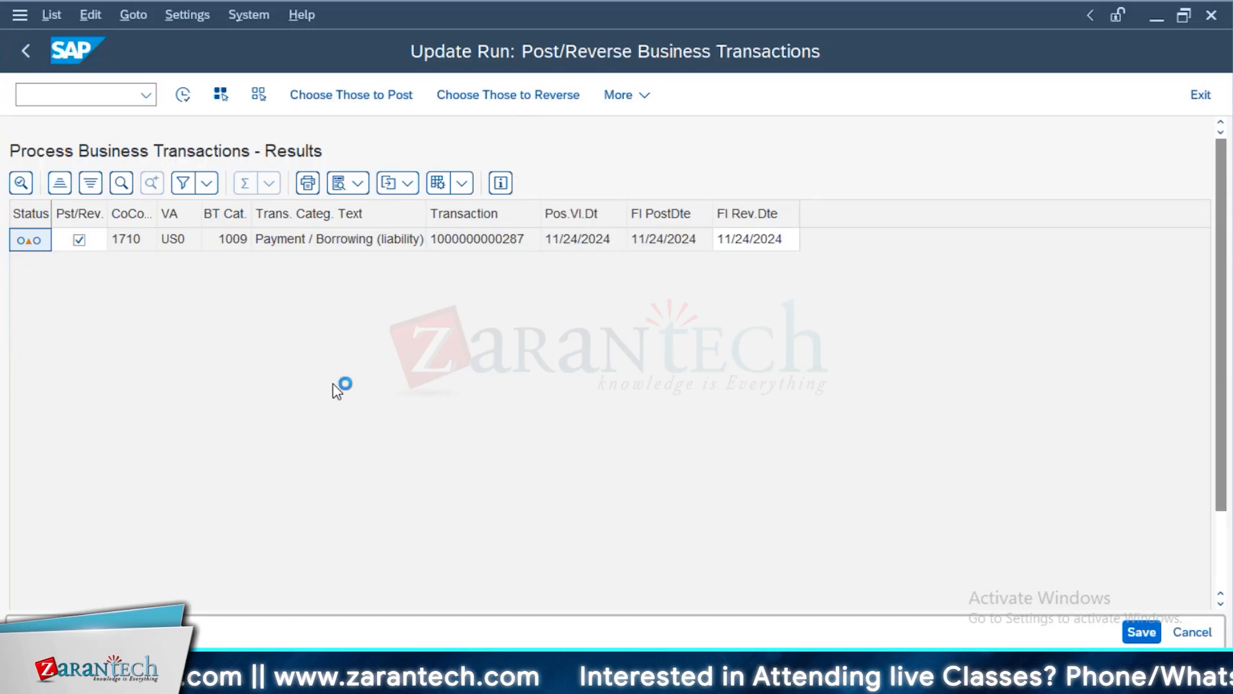
{"action": "key", "text": "ctrl+s"}
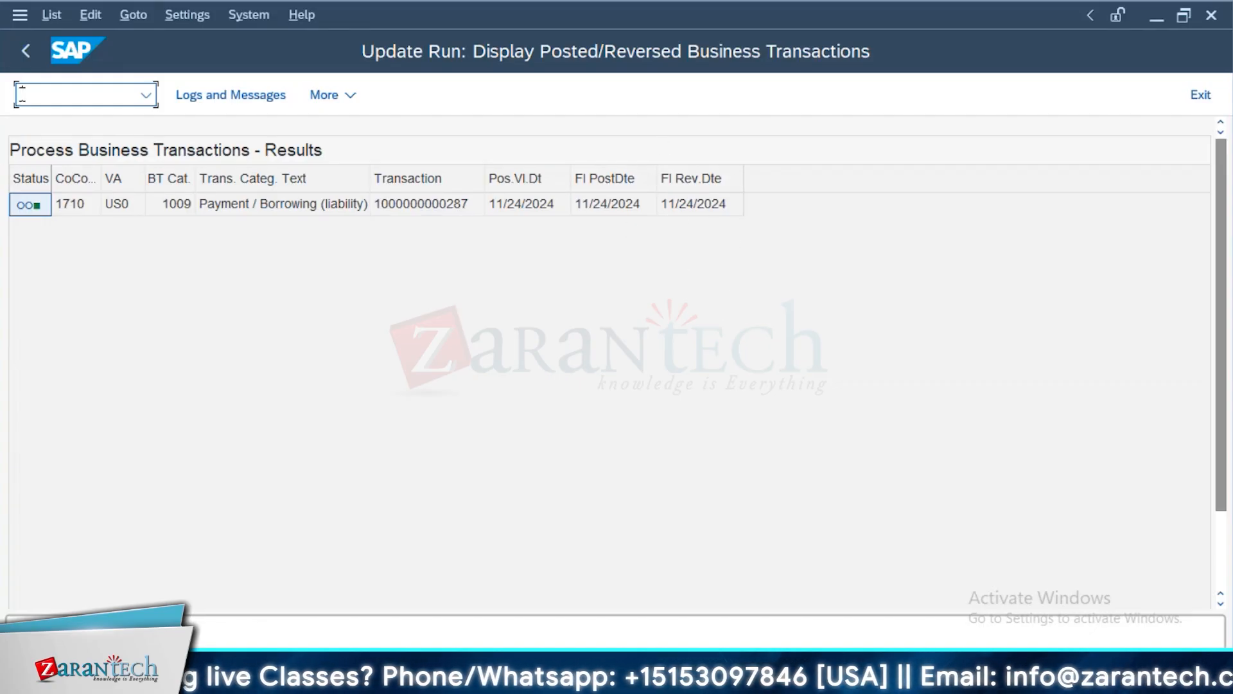
{"action": "left_click", "coordinate": [24, 54]}
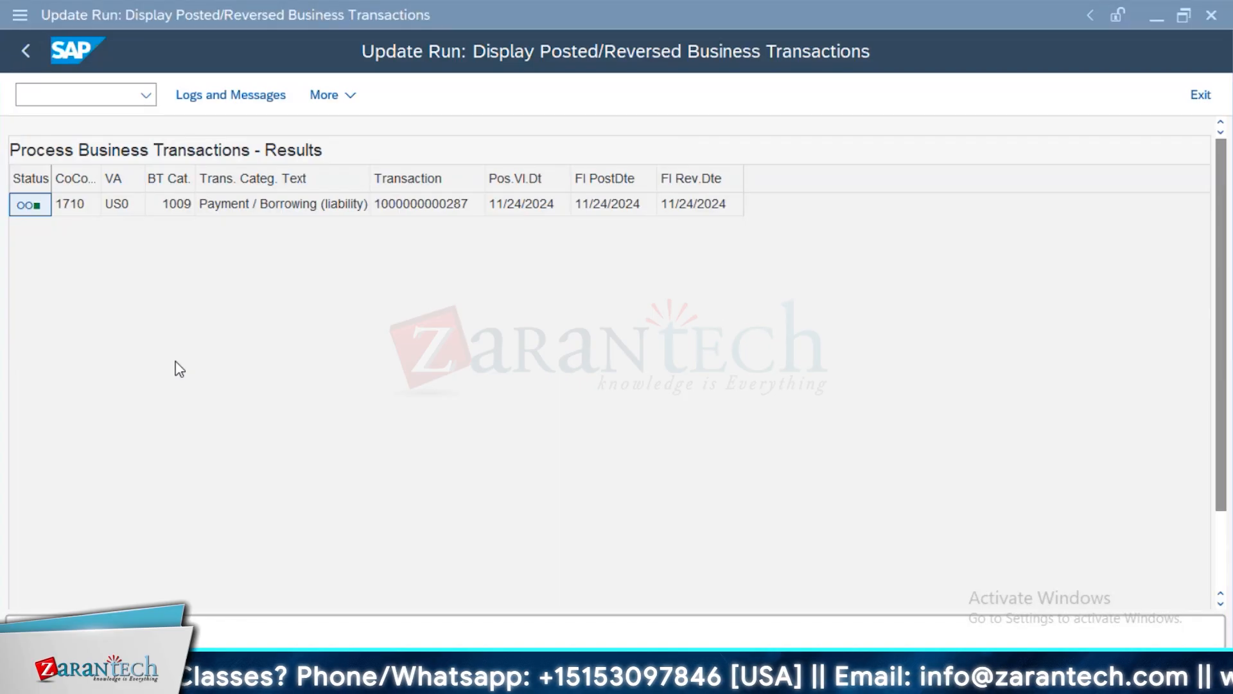
Display the term loan in Process Financial Transaction, apply the Posting view layout (1SAP06) to its cash flow and check the current activity
{"action": "key", "text": "alt+Tab"}
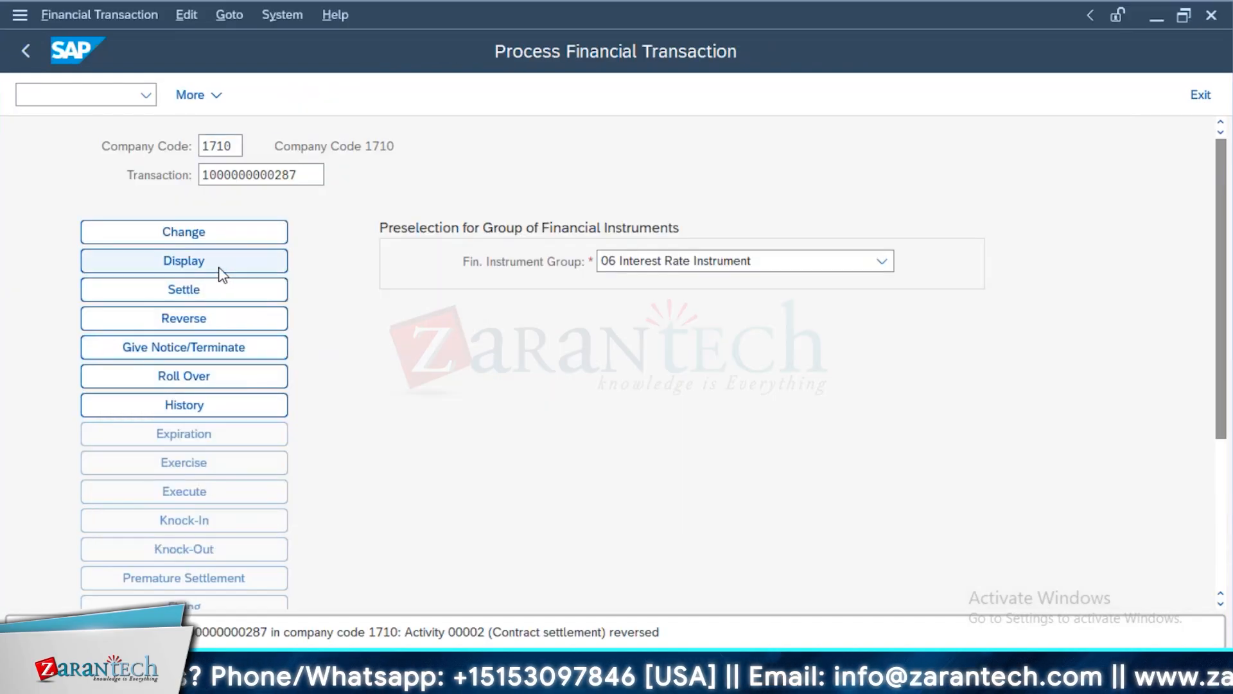
{"action": "left_click", "coordinate": [220, 270]}
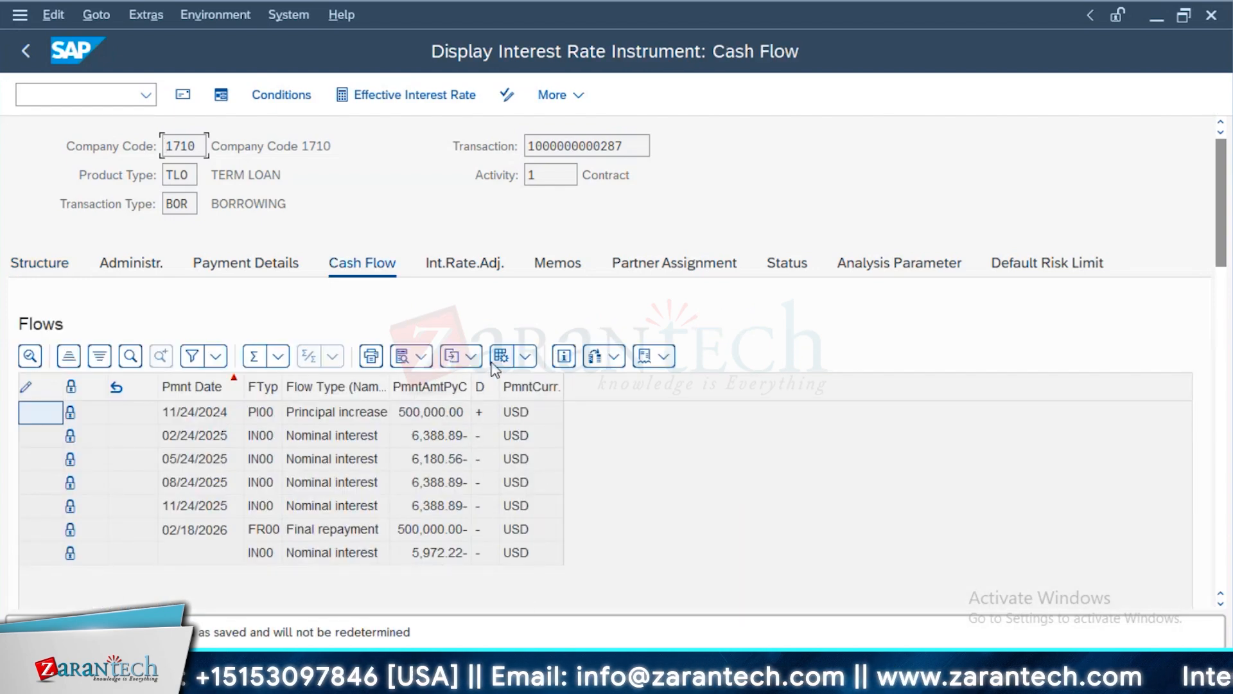
{"action": "left_click", "coordinate": [525, 355]}
{"action": "left_click", "coordinate": [543, 481]}
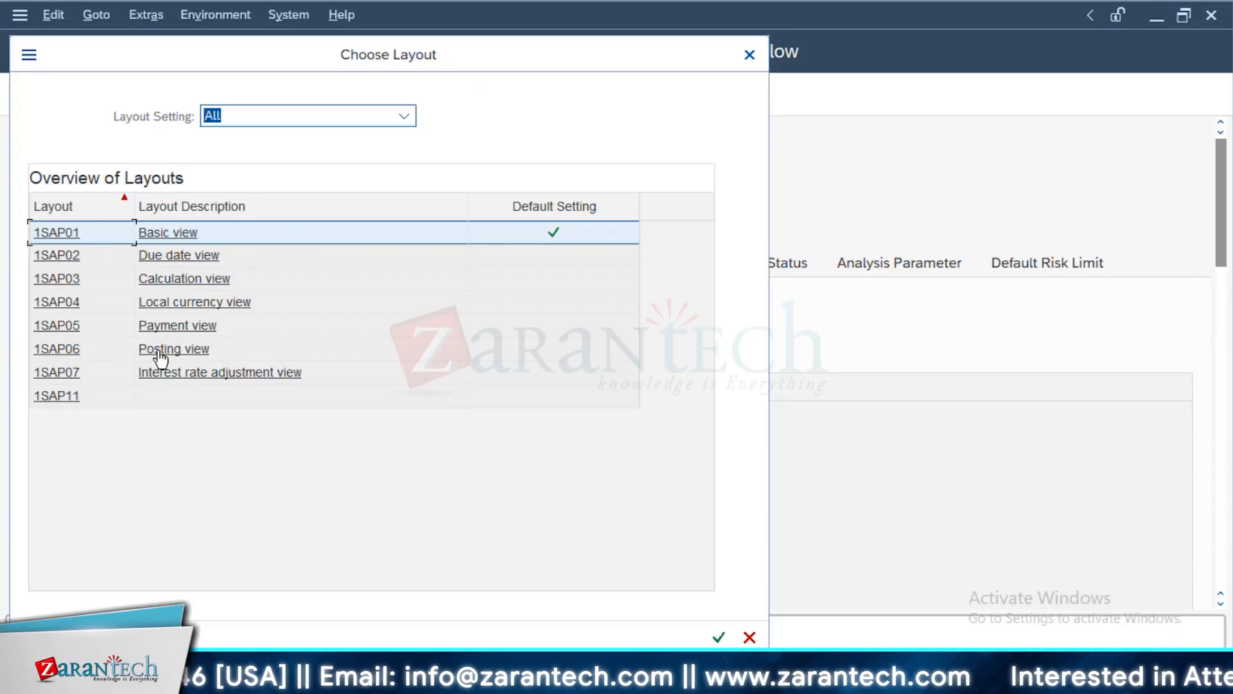
{"action": "left_click", "coordinate": [154, 349]}
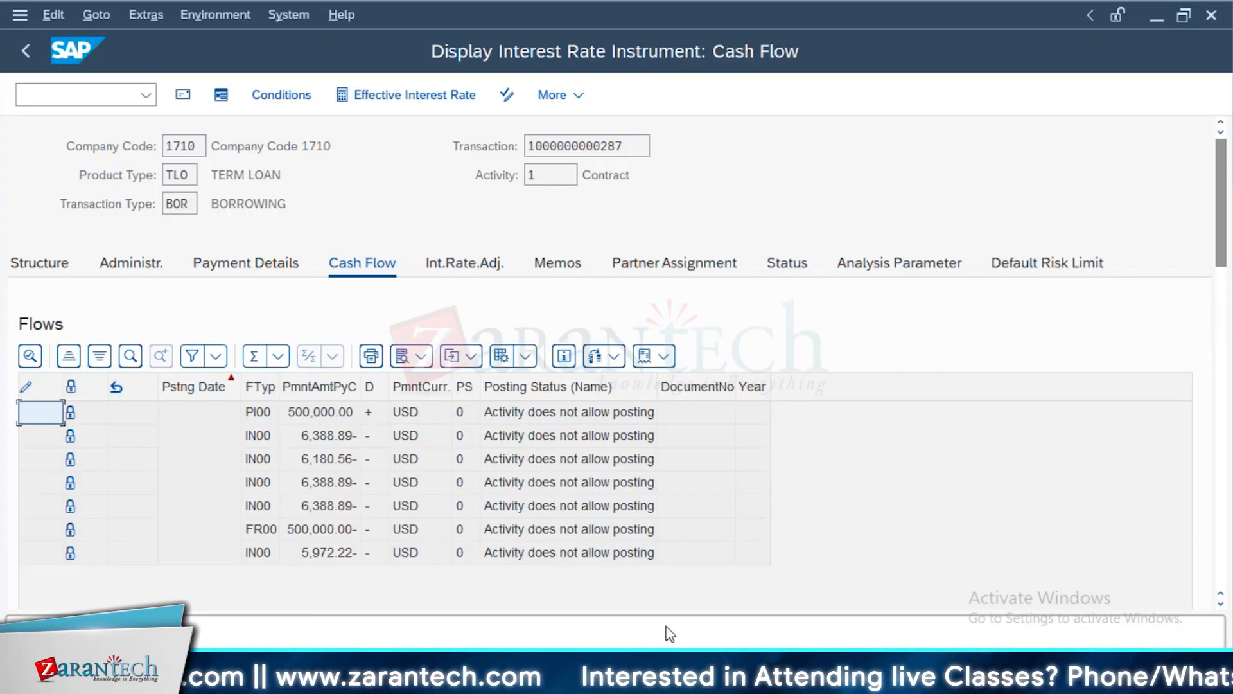
{"action": "left_click", "coordinate": [515, 175]}
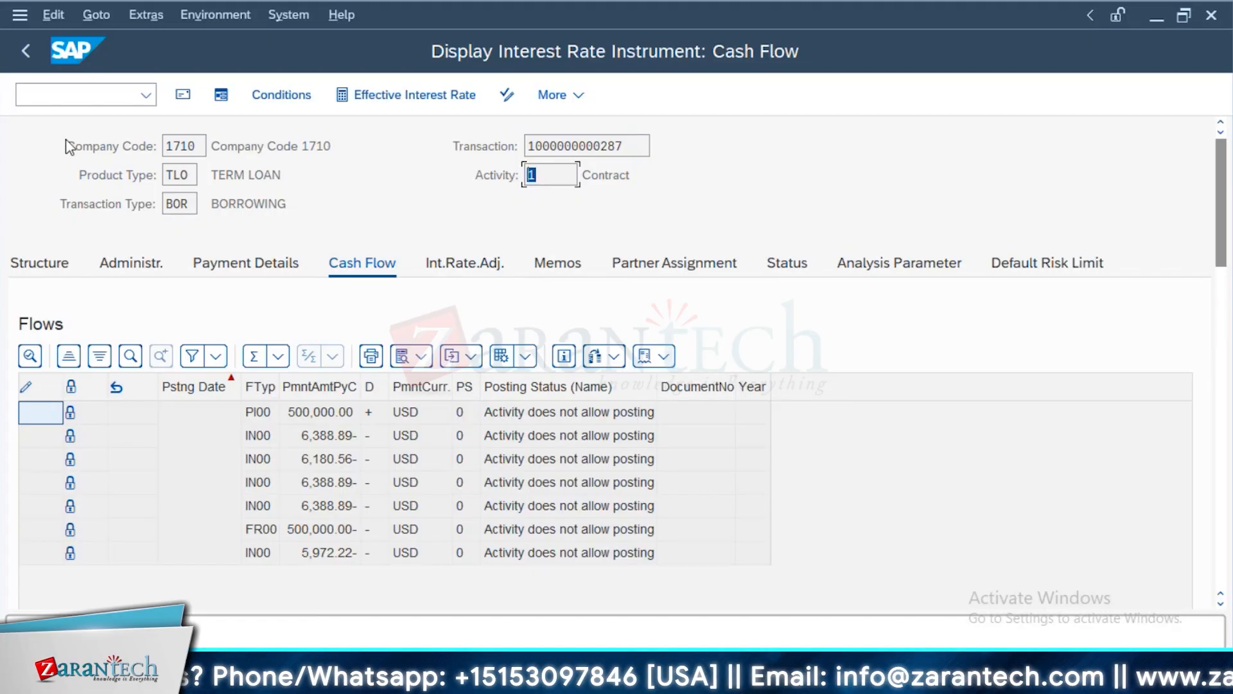
{"action": "left_click", "coordinate": [584, 173]}
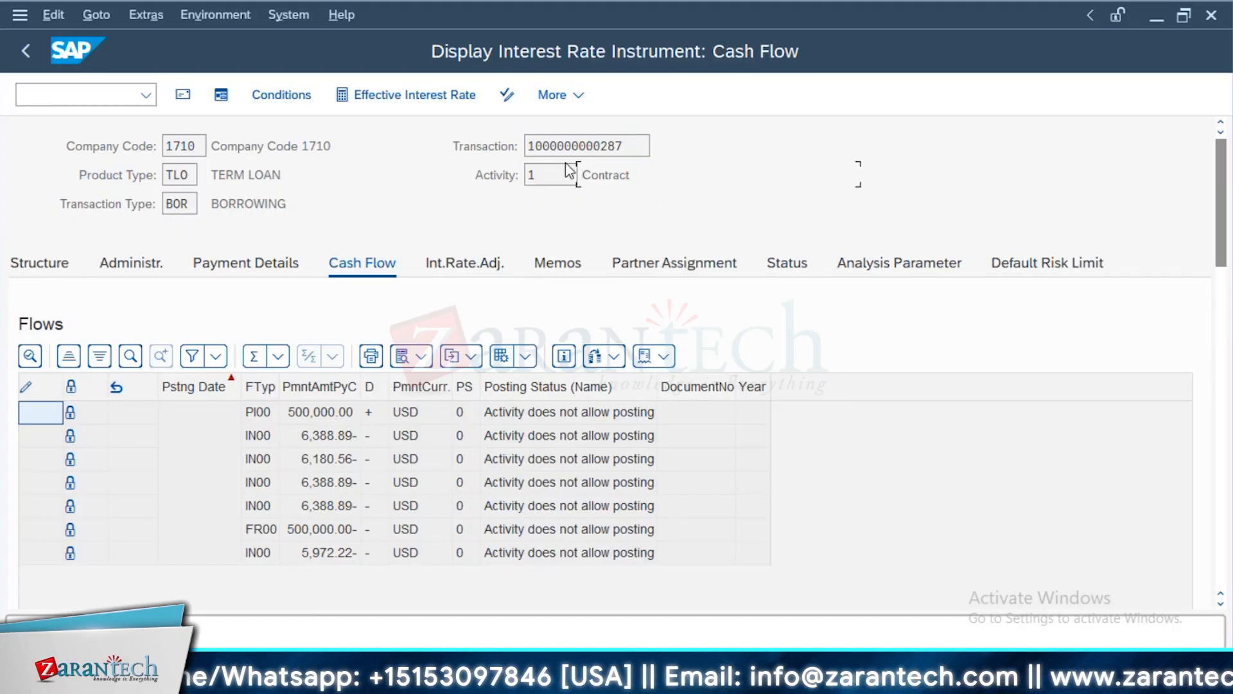
{"action": "left_click", "coordinate": [543, 182]}
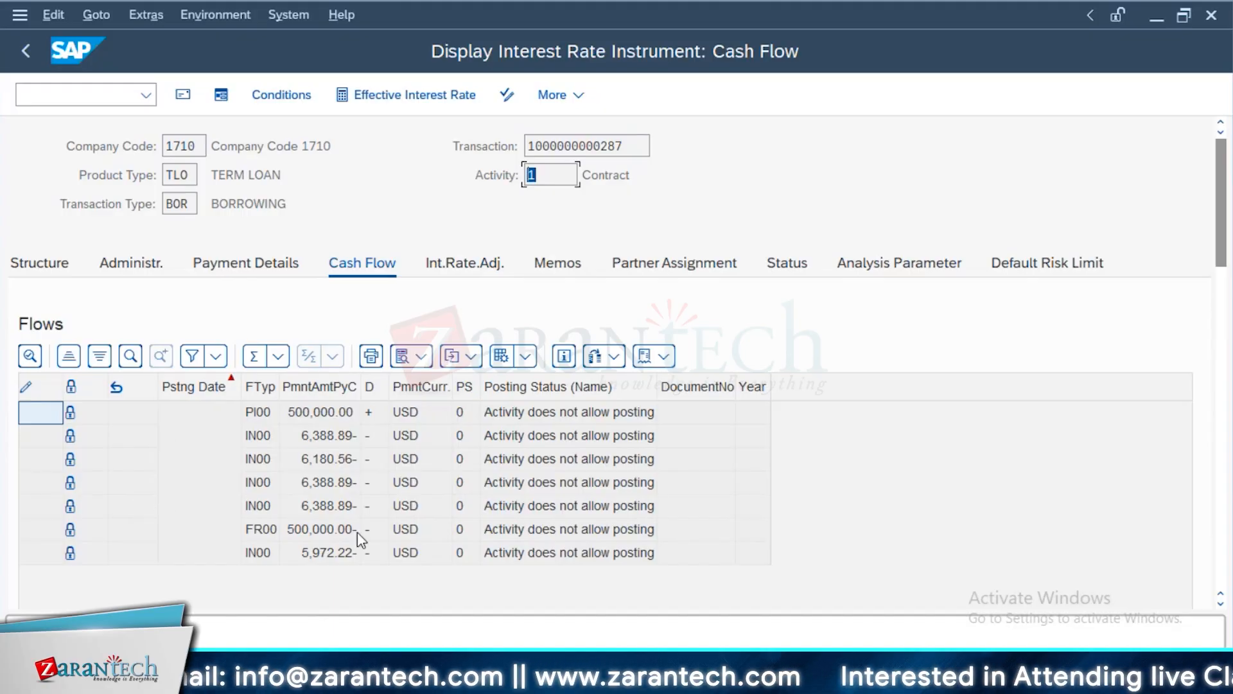
Return to the Process Business Transactions selection, review the options for transactions to be fixed/posted and to be reversed, and leave it
{"action": "key", "text": "alt+Tab"}
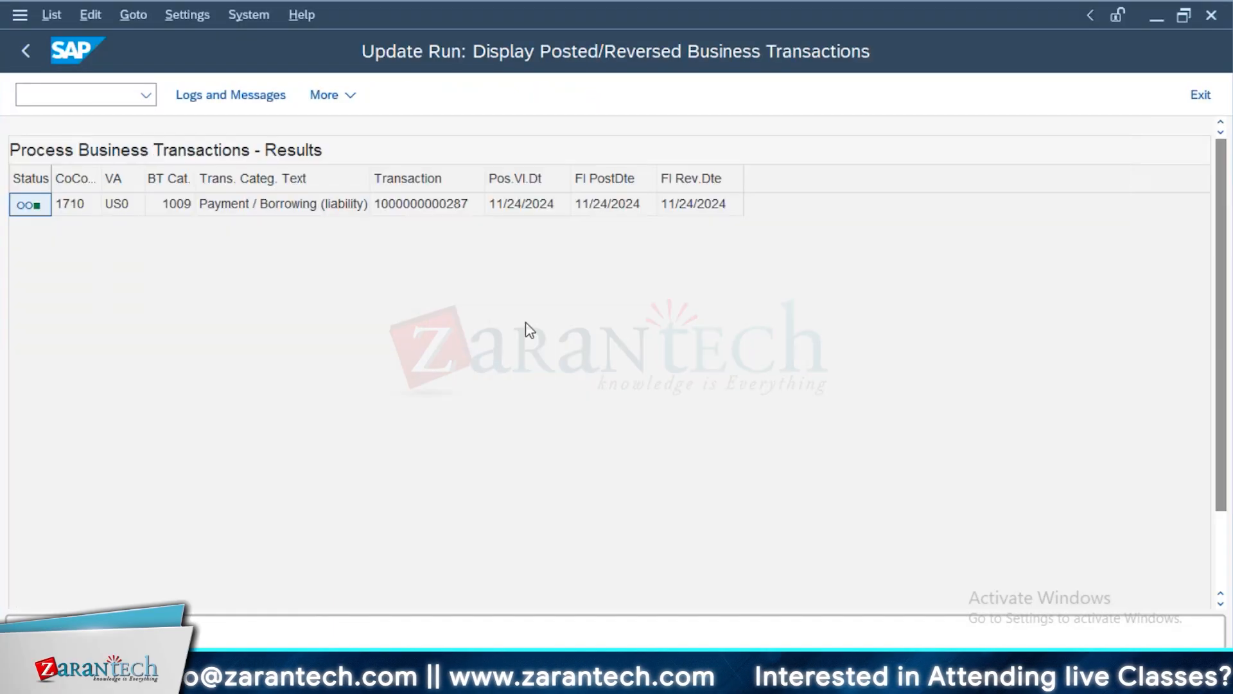
{"action": "key", "text": "F3"}
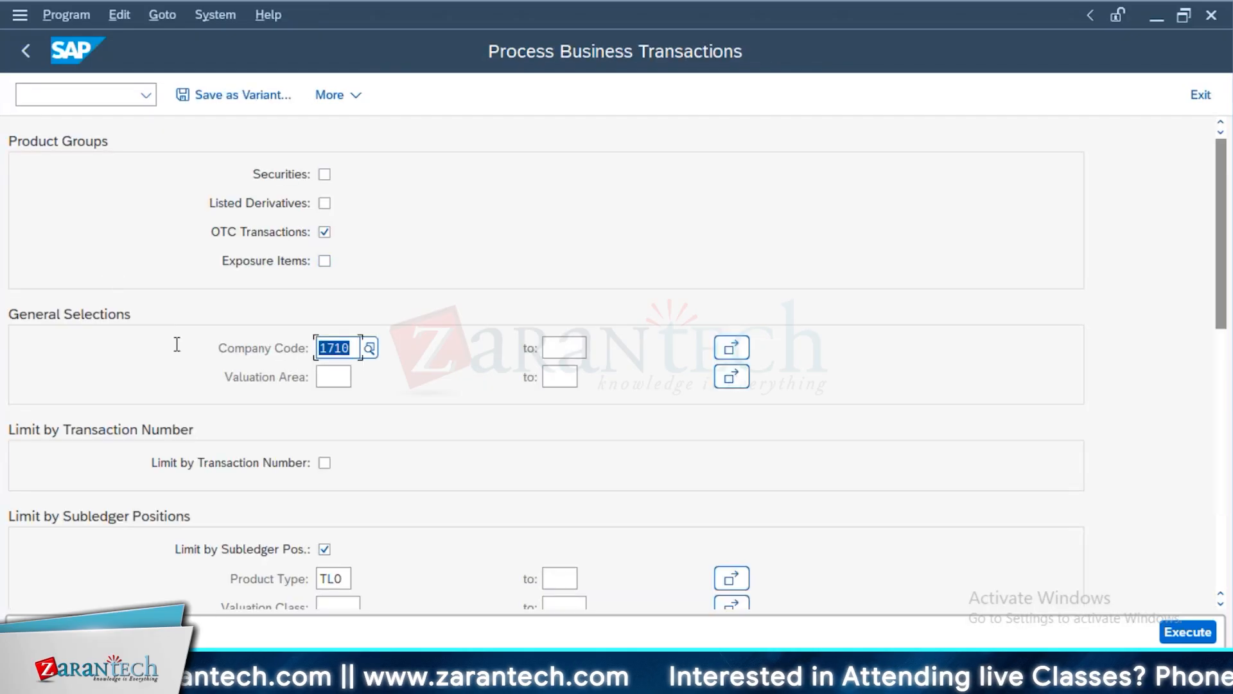
{"action": "scroll", "coordinate": [512, 503], "scroll_direction": "down", "scroll_amount": 1}
{"action": "scroll", "coordinate": [512, 503], "scroll_direction": "down", "scroll_amount": 4}
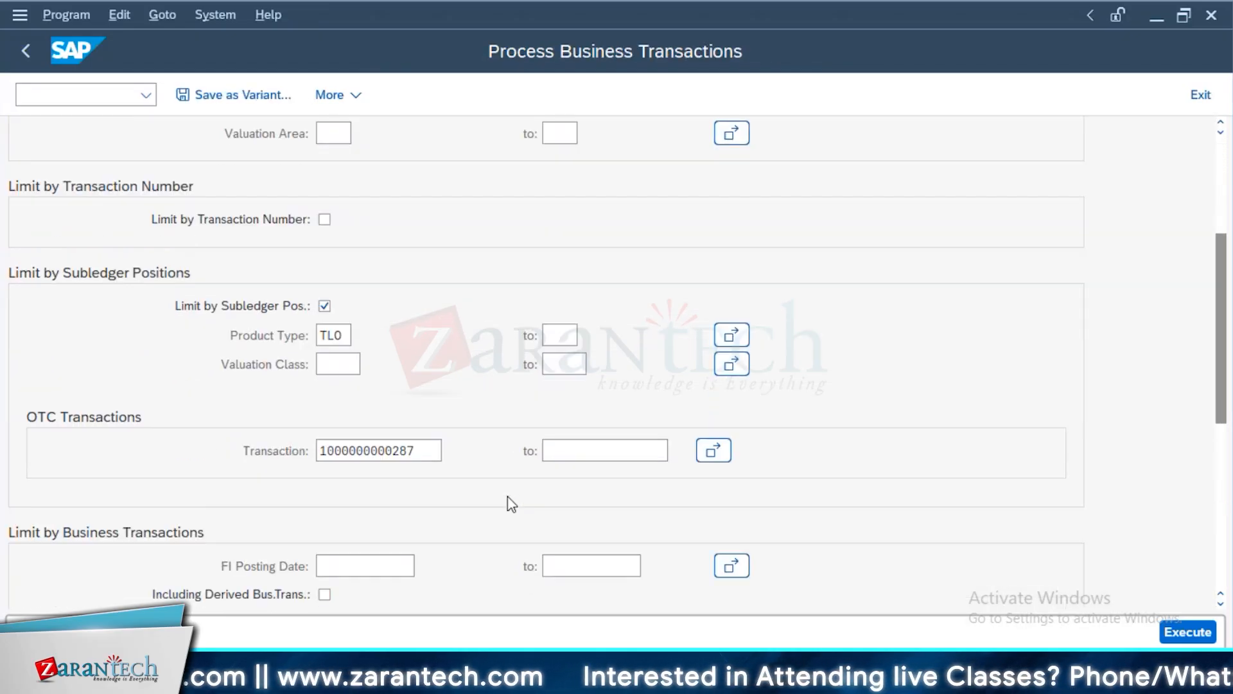
{"action": "scroll", "coordinate": [512, 503], "scroll_direction": "down", "scroll_amount": 2}
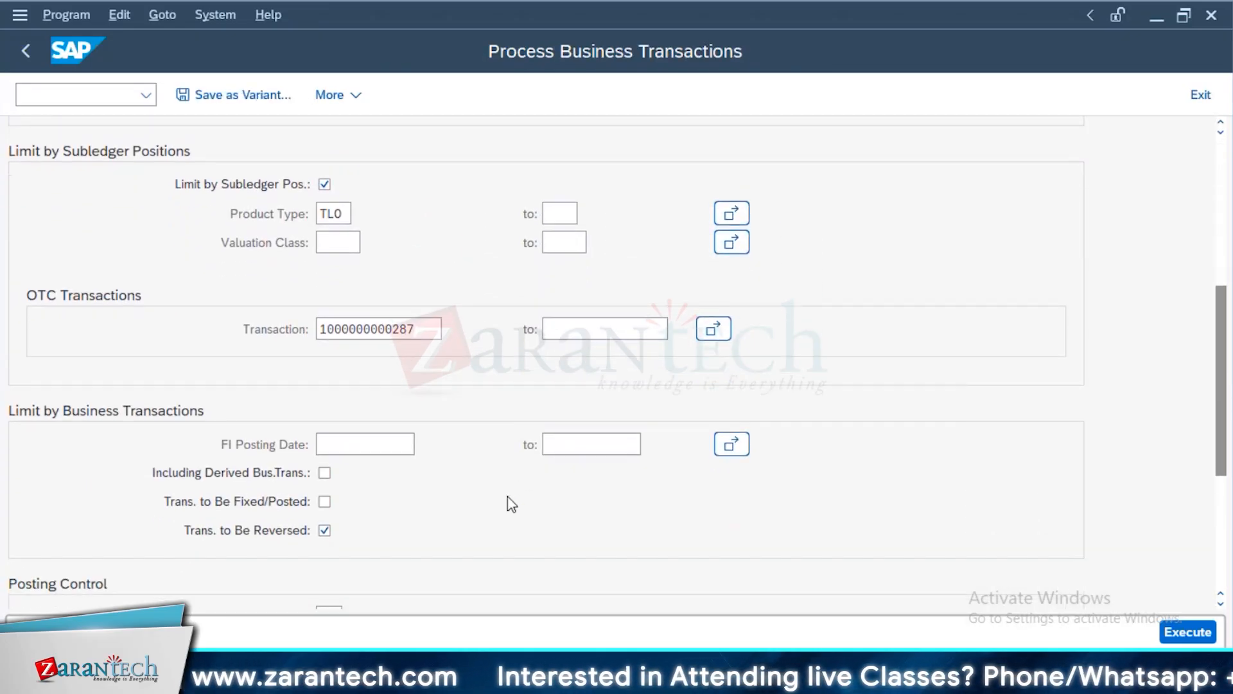
{"action": "scroll", "coordinate": [512, 503], "scroll_direction": "down", "scroll_amount": 1}
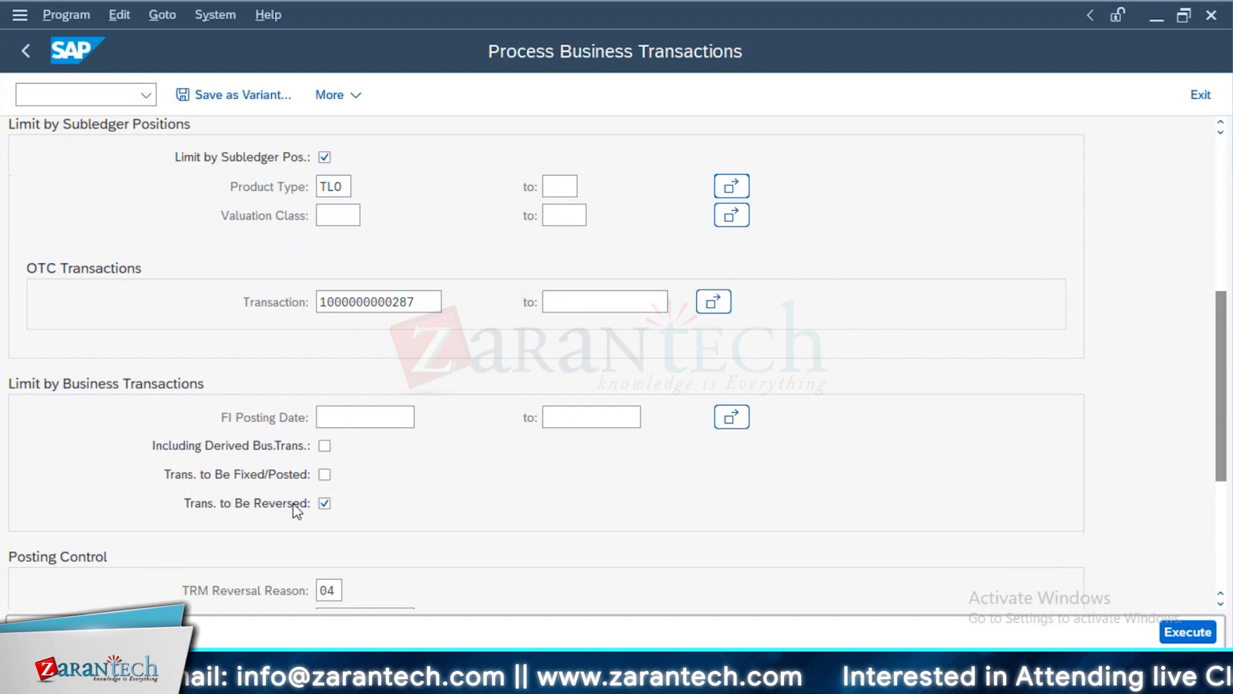
{"action": "left_click", "coordinate": [325, 474]}
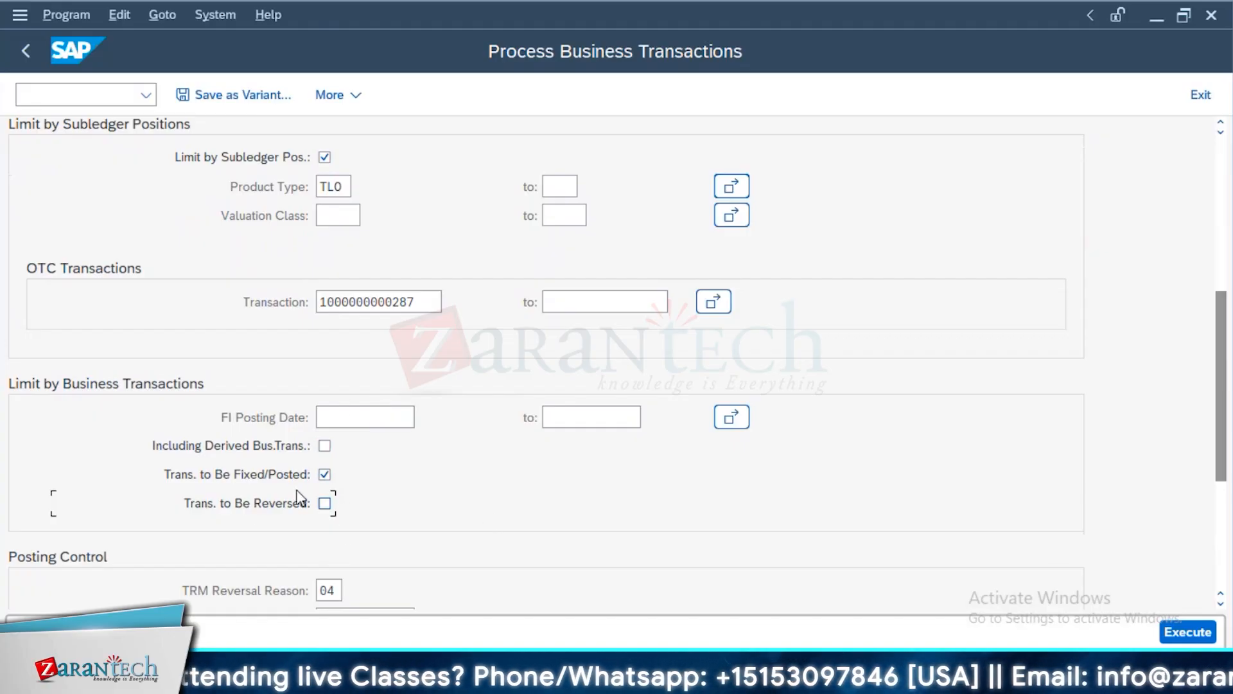
{"action": "left_click", "coordinate": [326, 475]}
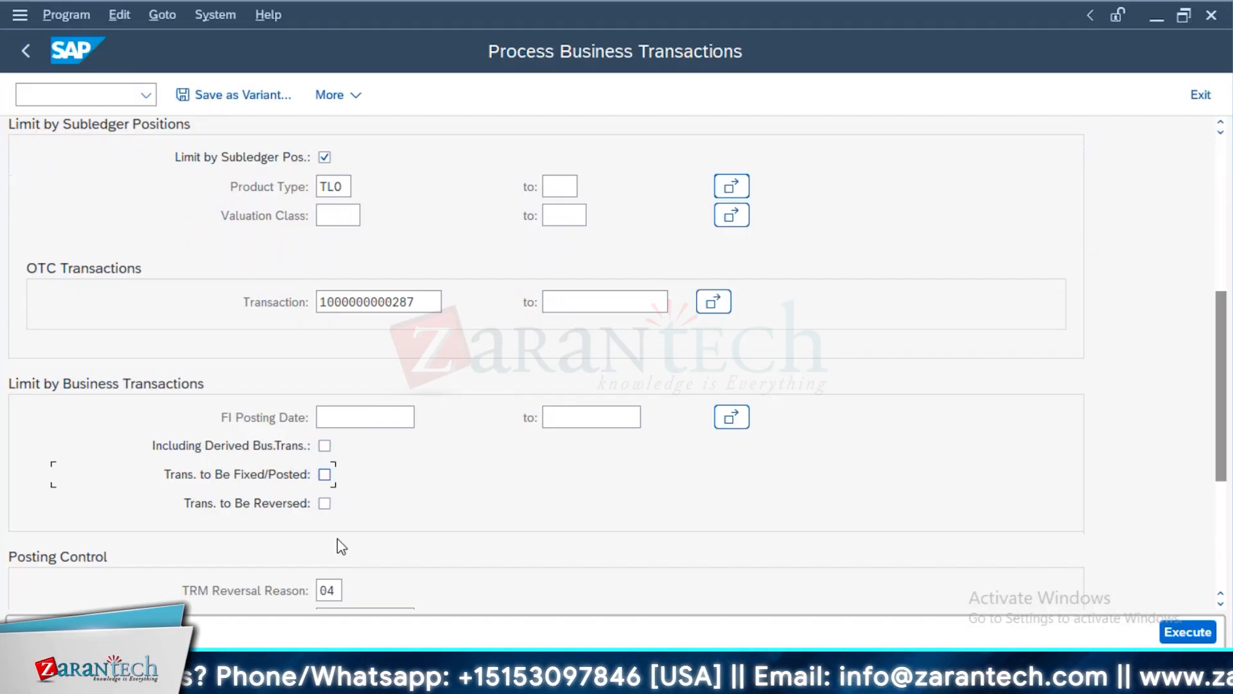
{"action": "left_click", "coordinate": [27, 52]}
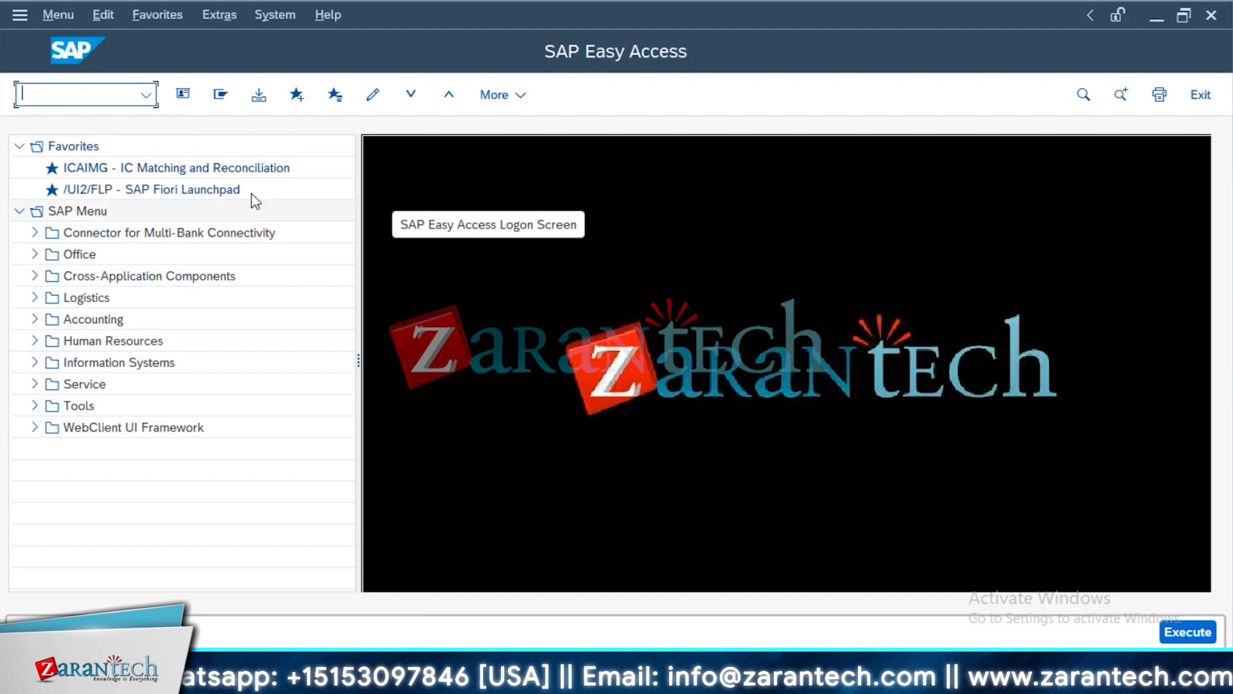
{"action": "type", "text": "FTR_EDIT"}
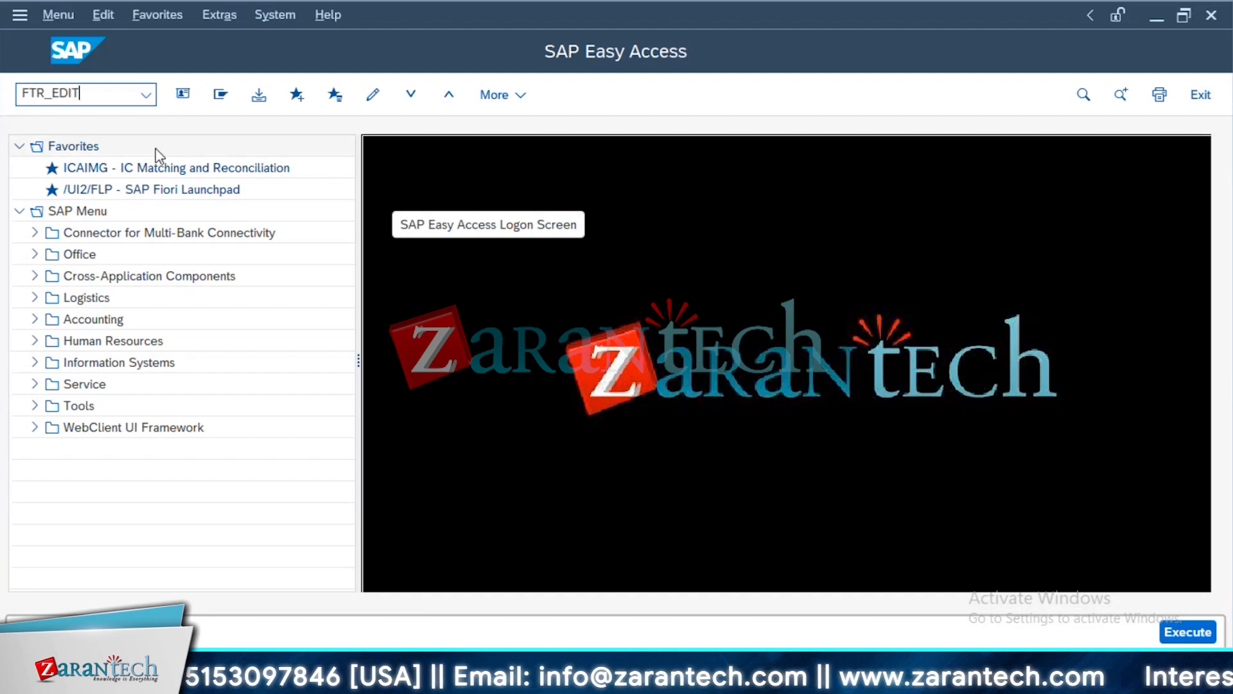
{"action": "key", "text": "Return"}
{"action": "left_click", "coordinate": [182, 288]}
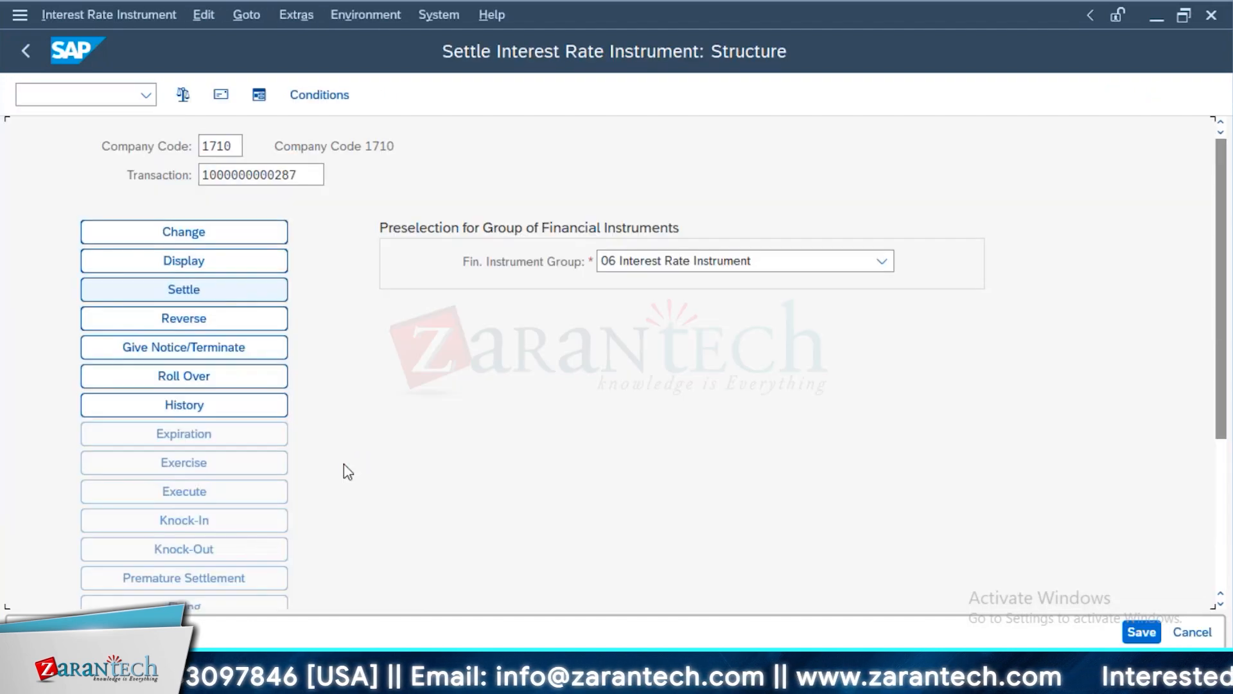
{"action": "left_click", "coordinate": [26, 51]}
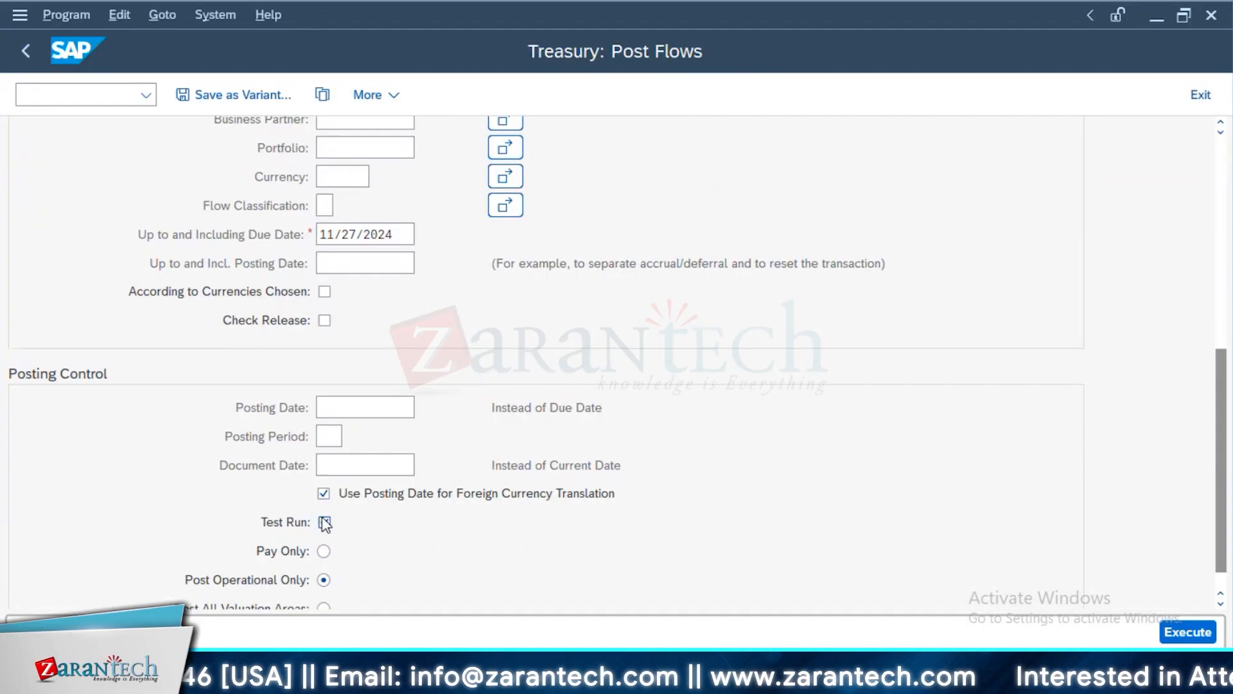
Post the term loan's flows due up to 11/27/2024 as an update run, check the posting log and return to the selection
{"action": "left_click", "coordinate": [1169, 634]}
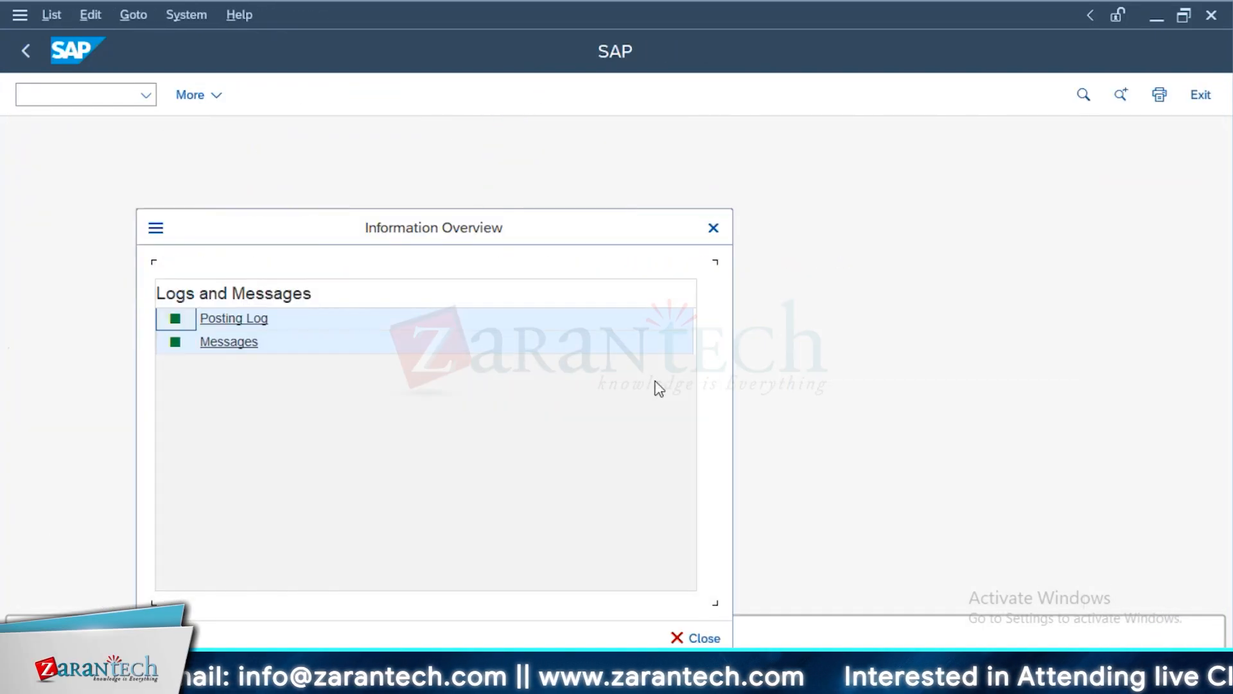
{"action": "left_click", "coordinate": [304, 328]}
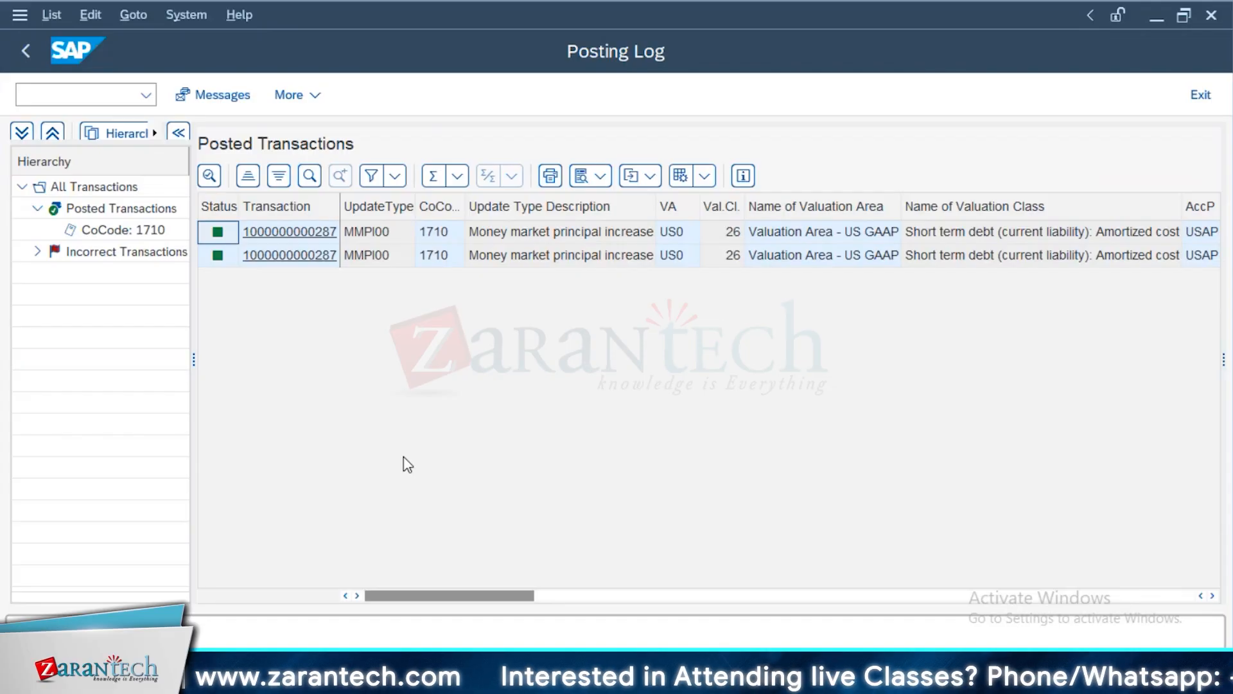
{"action": "left_click", "coordinate": [24, 48]}
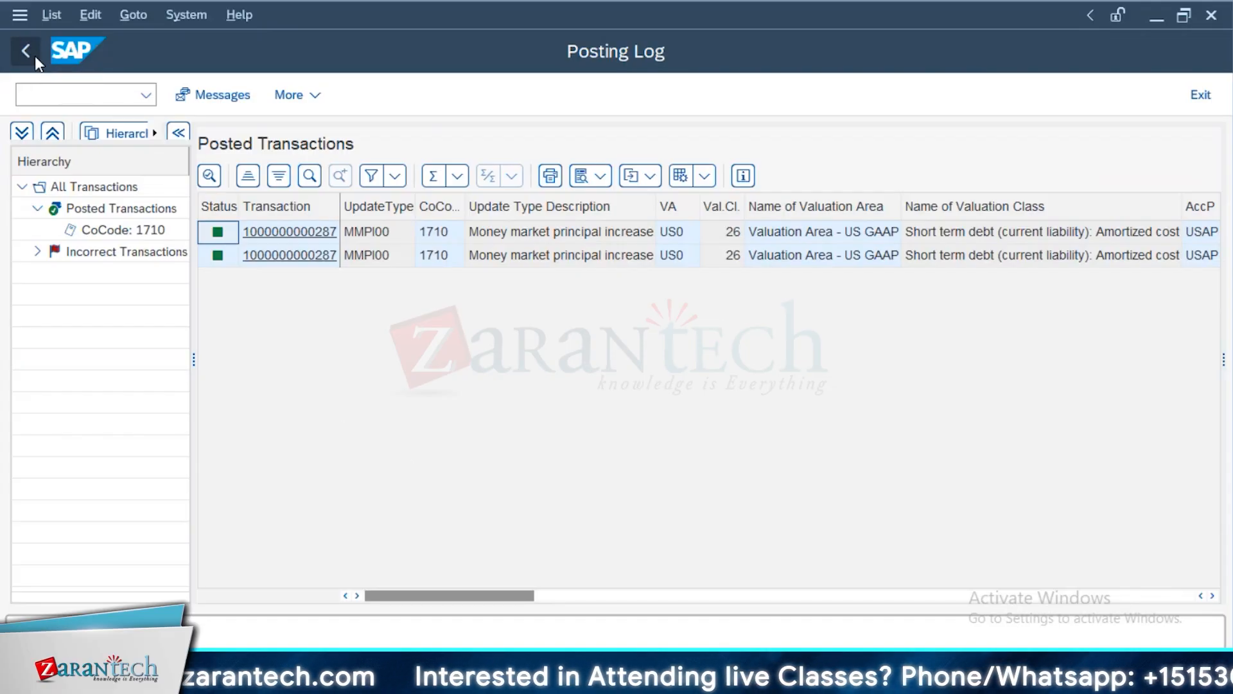
{"action": "left_click", "coordinate": [713, 228]}
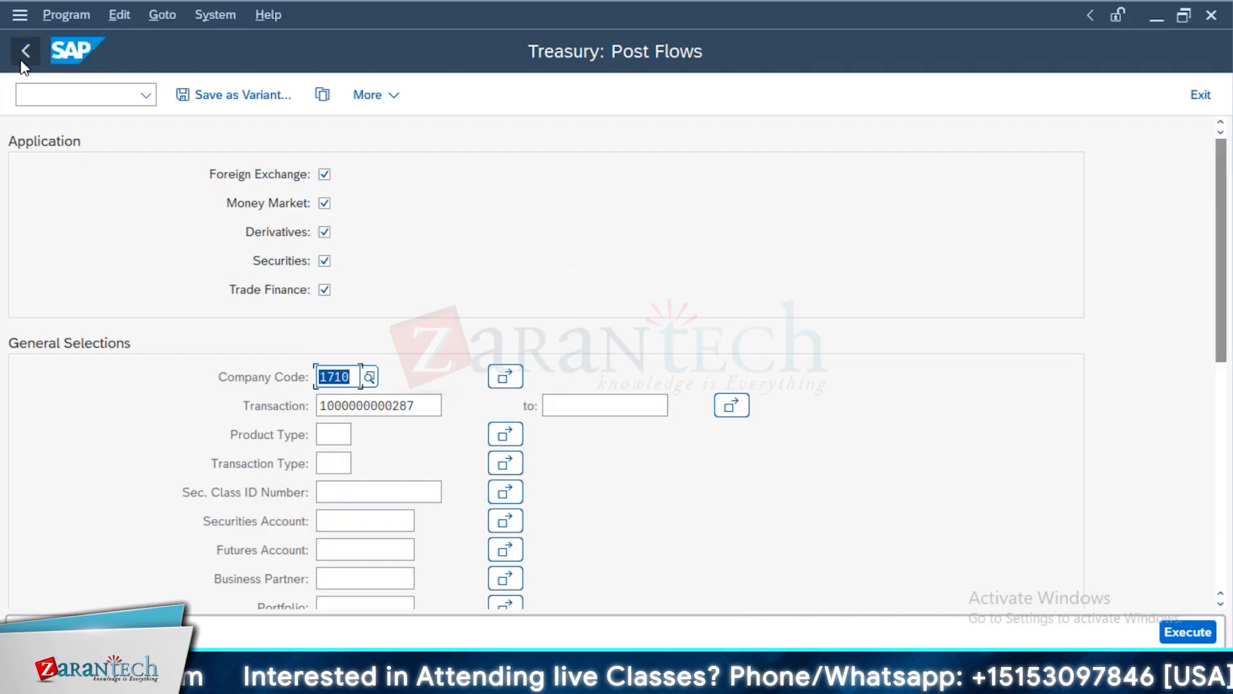
Display the term loan in Process Financial Transaction and open the customizing IMG (SPRO) in a new session
{"action": "key", "text": "alt+Tab"}
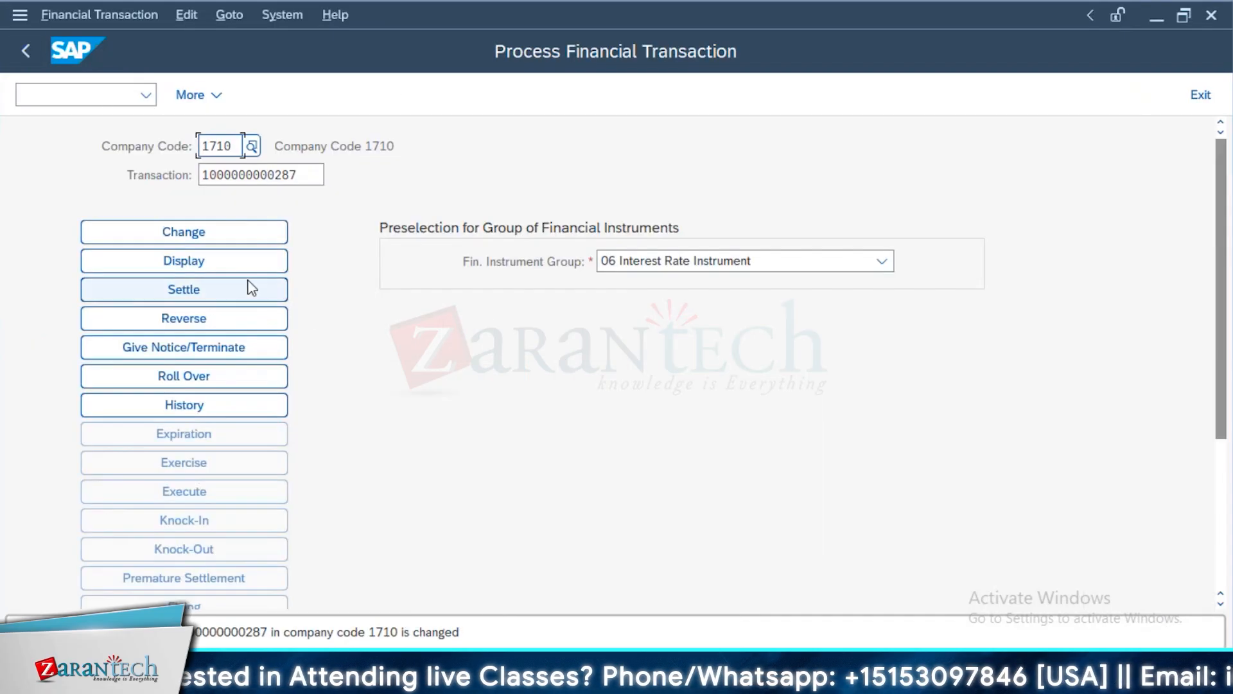
{"action": "left_click", "coordinate": [248, 261]}
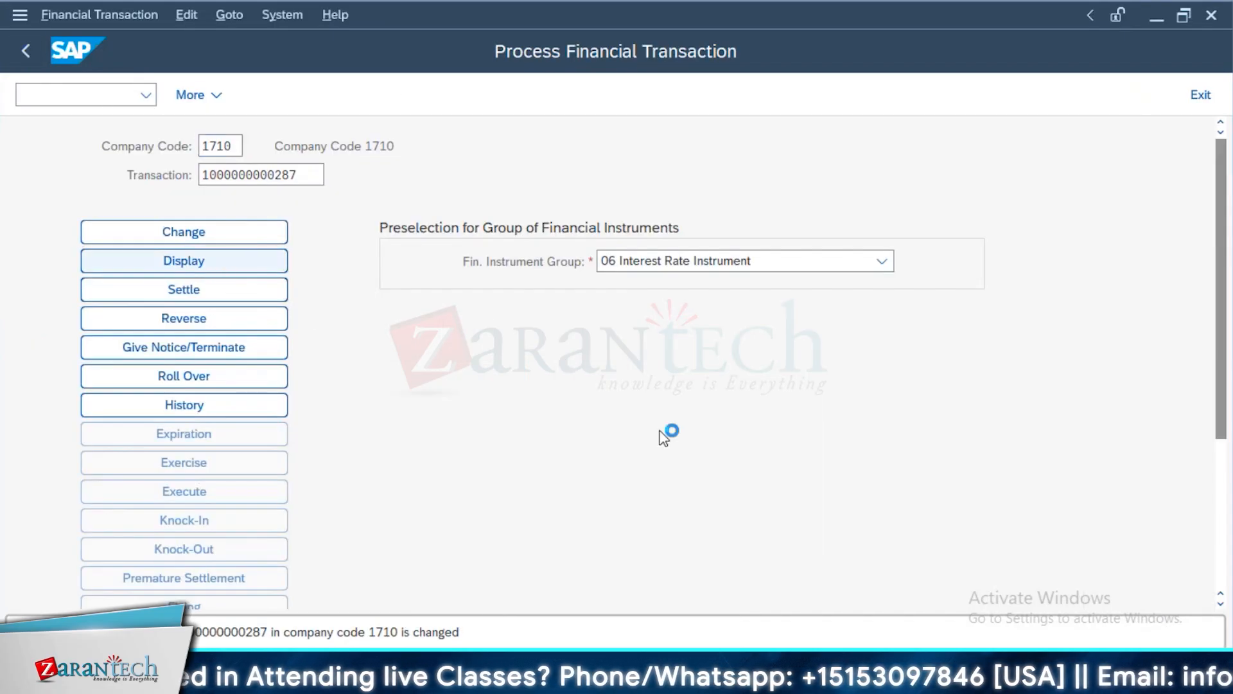
{"action": "left_click", "coordinate": [95, 98]}
{"action": "type", "text": "/OSPRO"}
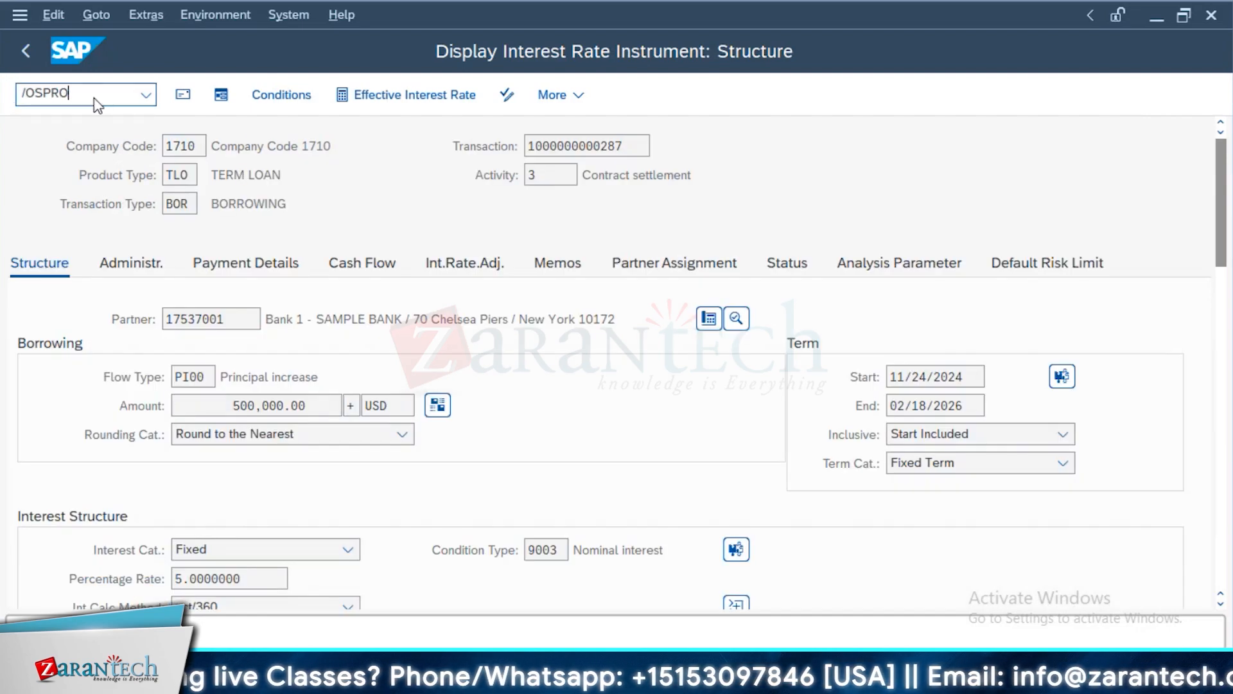
{"action": "key", "text": "Return"}
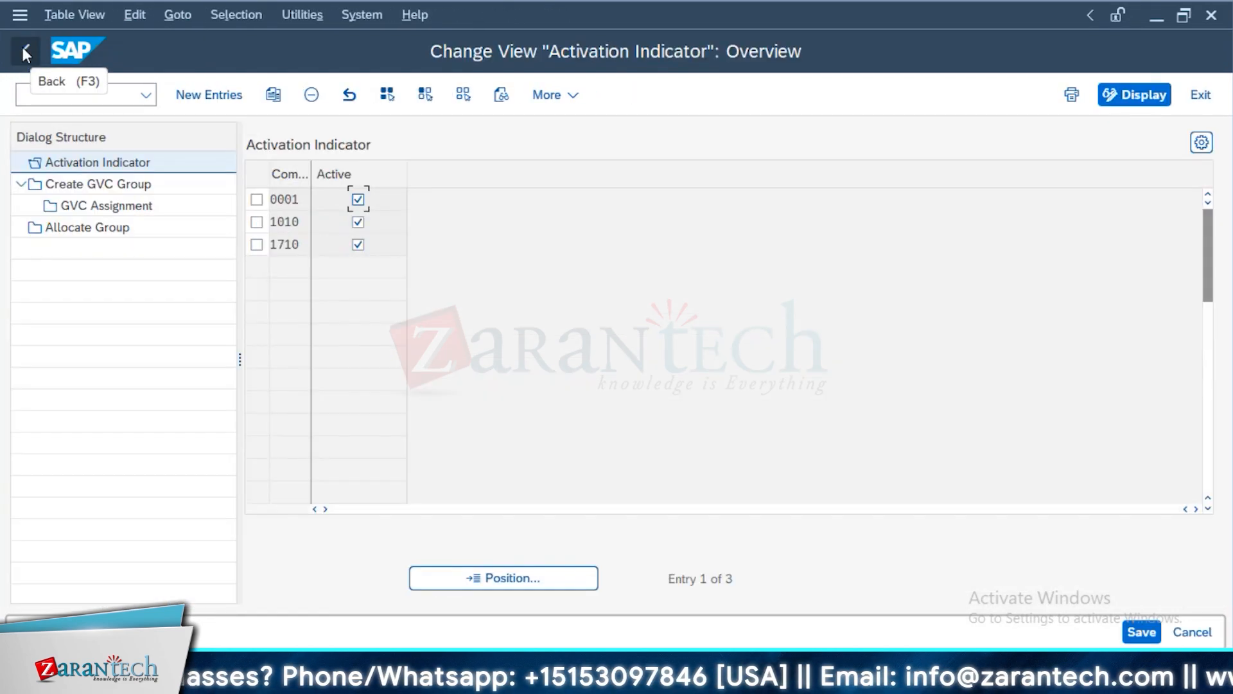
Open Define and Assign Valuation Classes under Settings for Position Management and examine the name of general valuation class 1
{"action": "left_click", "coordinate": [26, 52]}
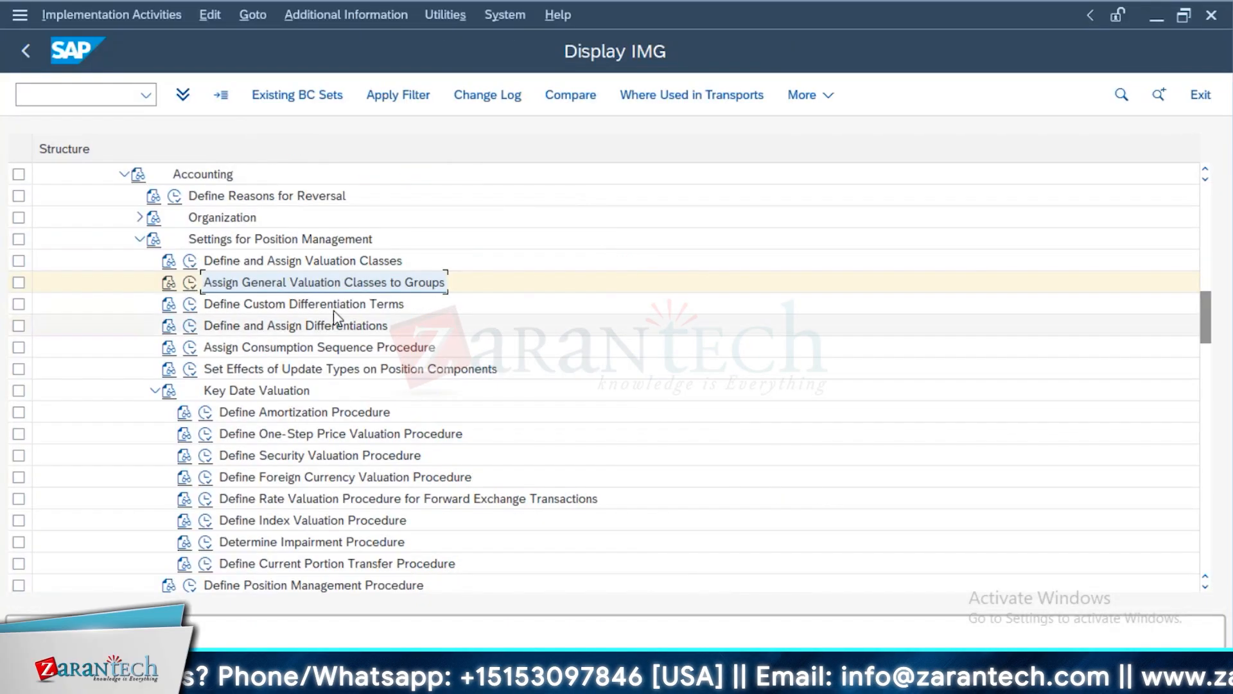
{"action": "left_click", "coordinate": [191, 262]}
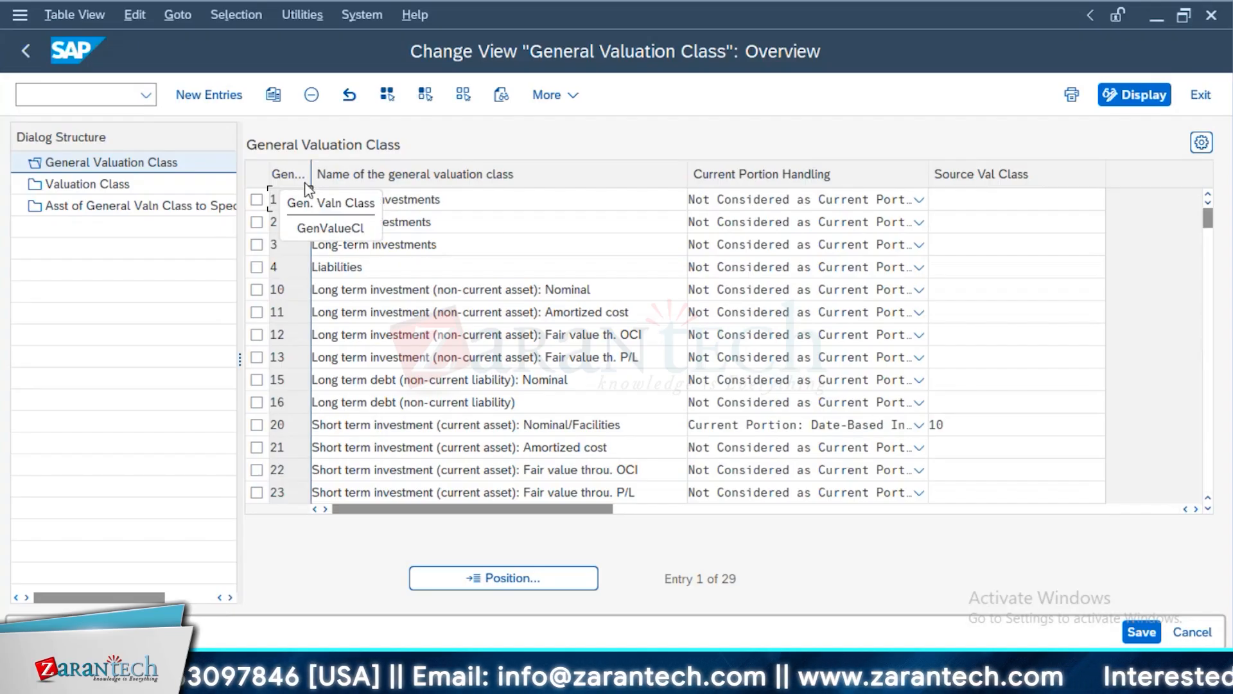
{"action": "left_click_drag", "start_coordinate": [468, 201], "coordinate": [294, 226]}
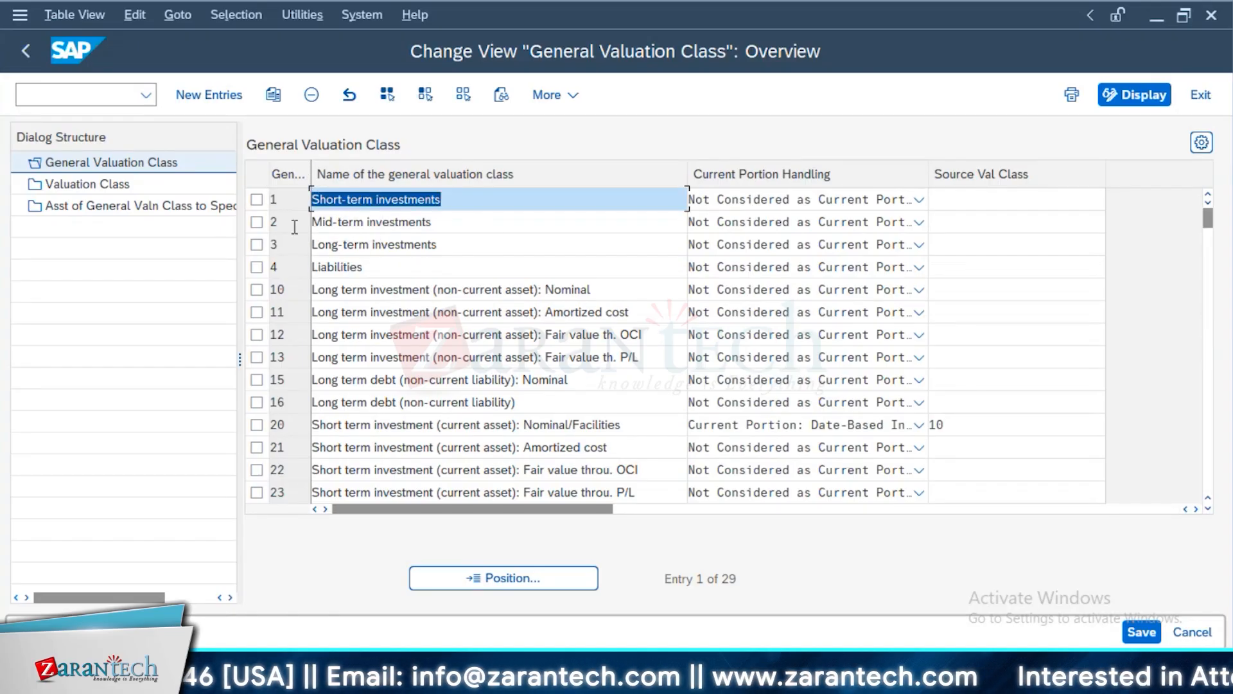
Examine the special valuation classes defined for valuation area 001, including the liabilities and short-term debt at amortized cost entries
{"action": "left_click", "coordinate": [128, 185]}
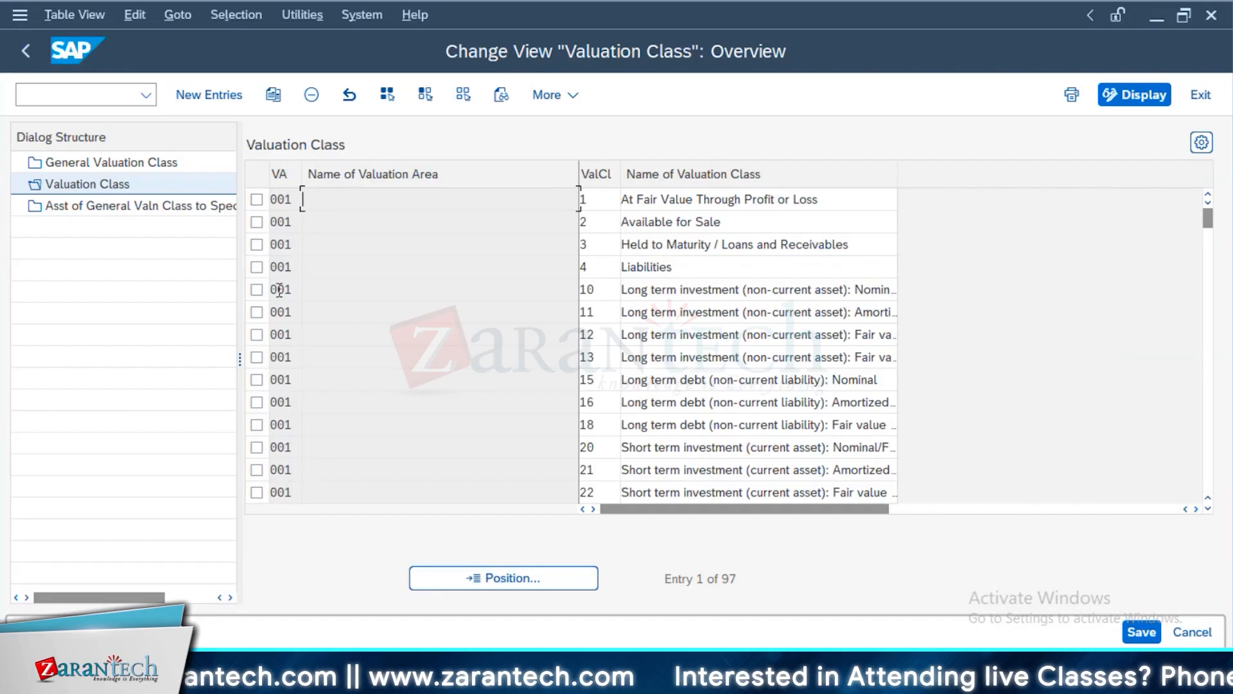
{"action": "left_click_drag", "start_coordinate": [839, 199], "coordinate": [552, 240]}
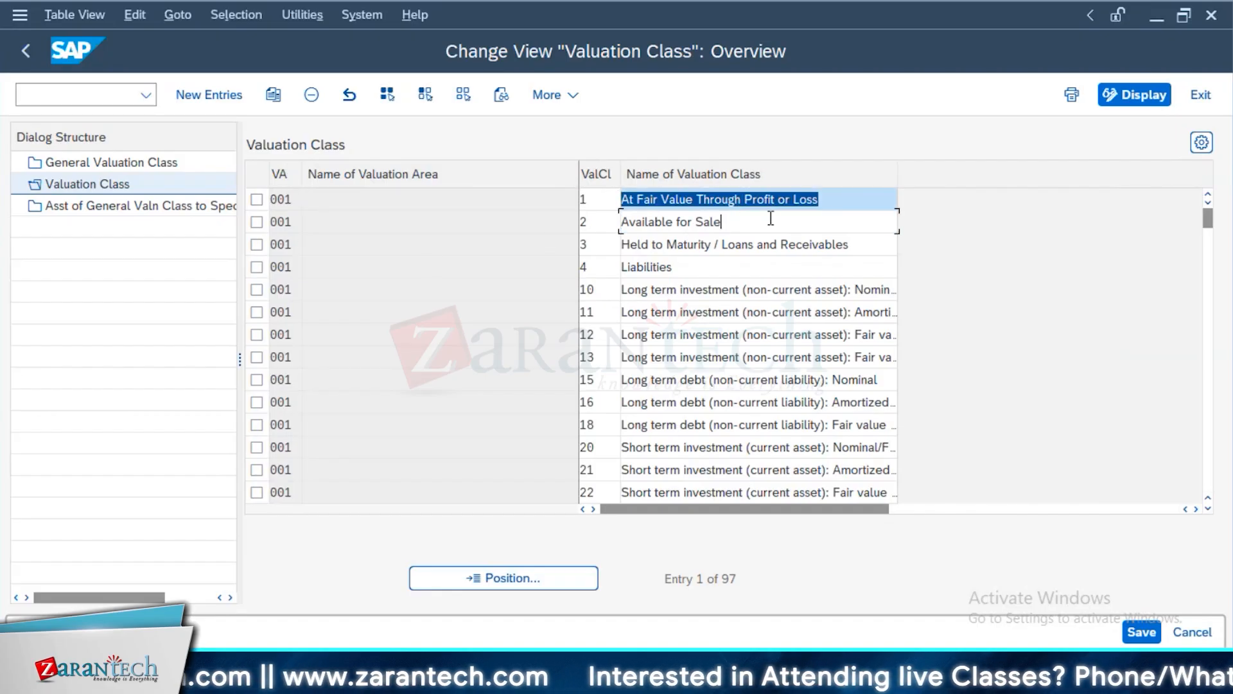
{"action": "left_click_drag", "start_coordinate": [771, 218], "coordinate": [610, 218]}
{"action": "left_click_drag", "start_coordinate": [673, 269], "coordinate": [575, 278]}
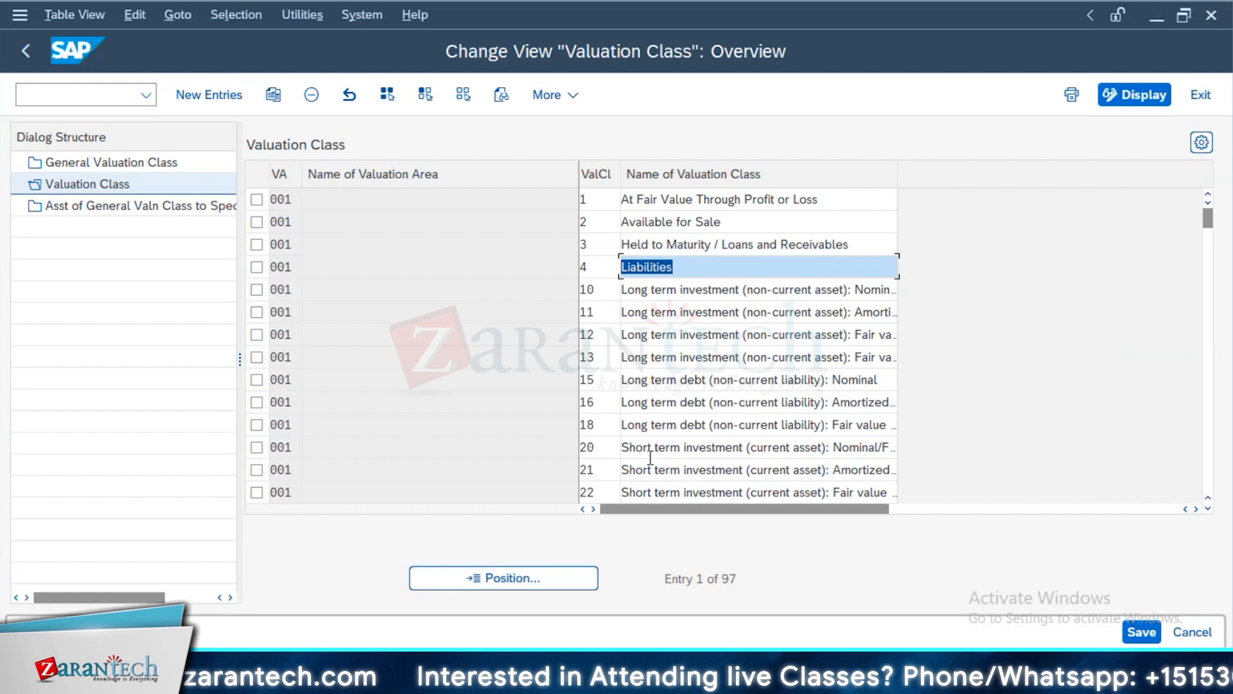
{"action": "scroll", "coordinate": [650, 457], "scroll_direction": "down", "scroll_amount": 2}
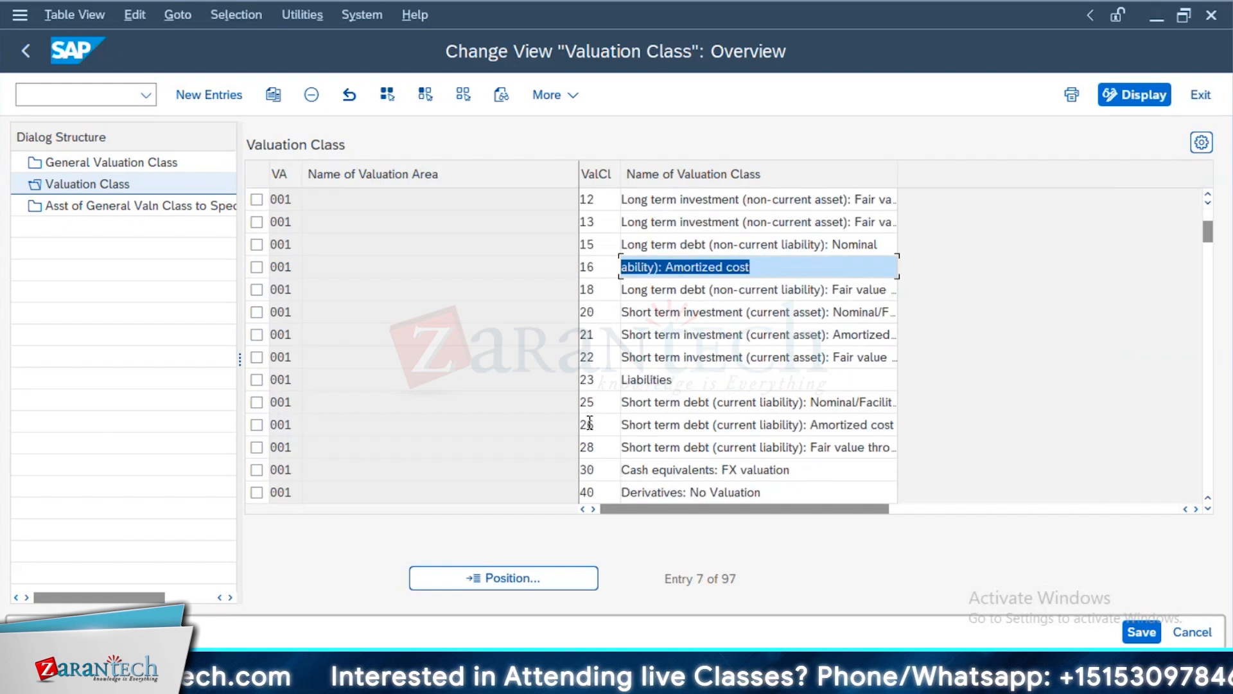
{"action": "left_click_drag", "start_coordinate": [607, 425], "coordinate": [860, 424]}
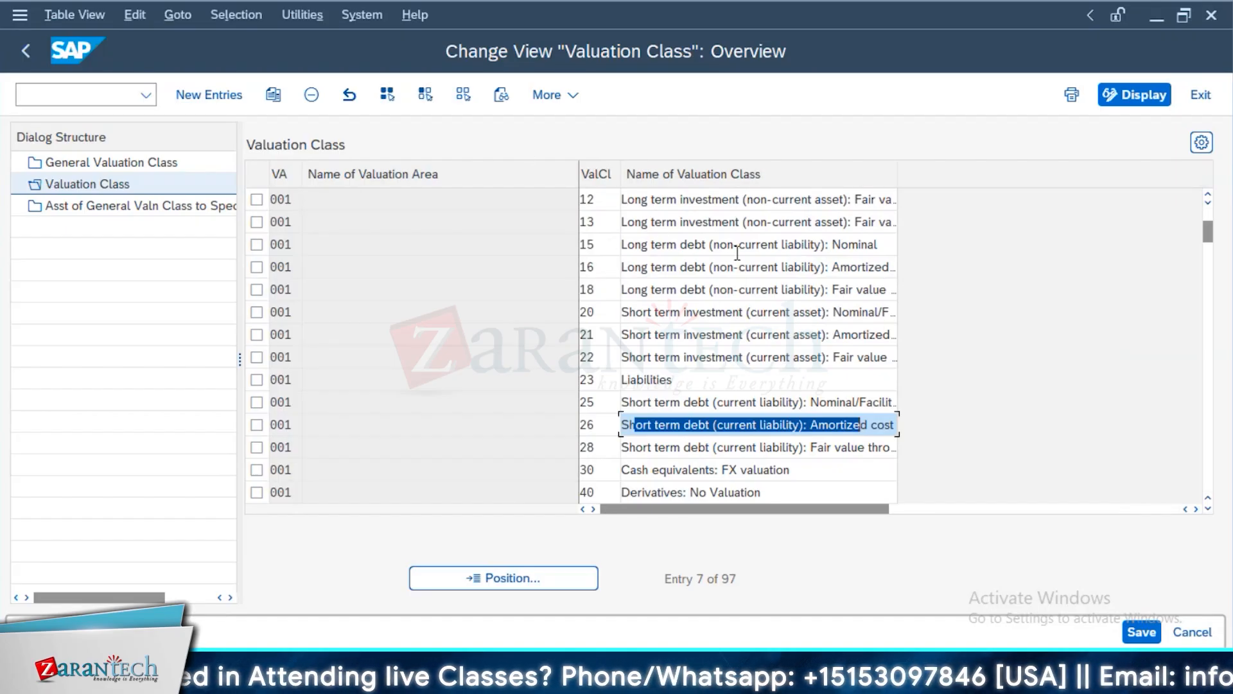
{"action": "left_click", "coordinate": [631, 341]}
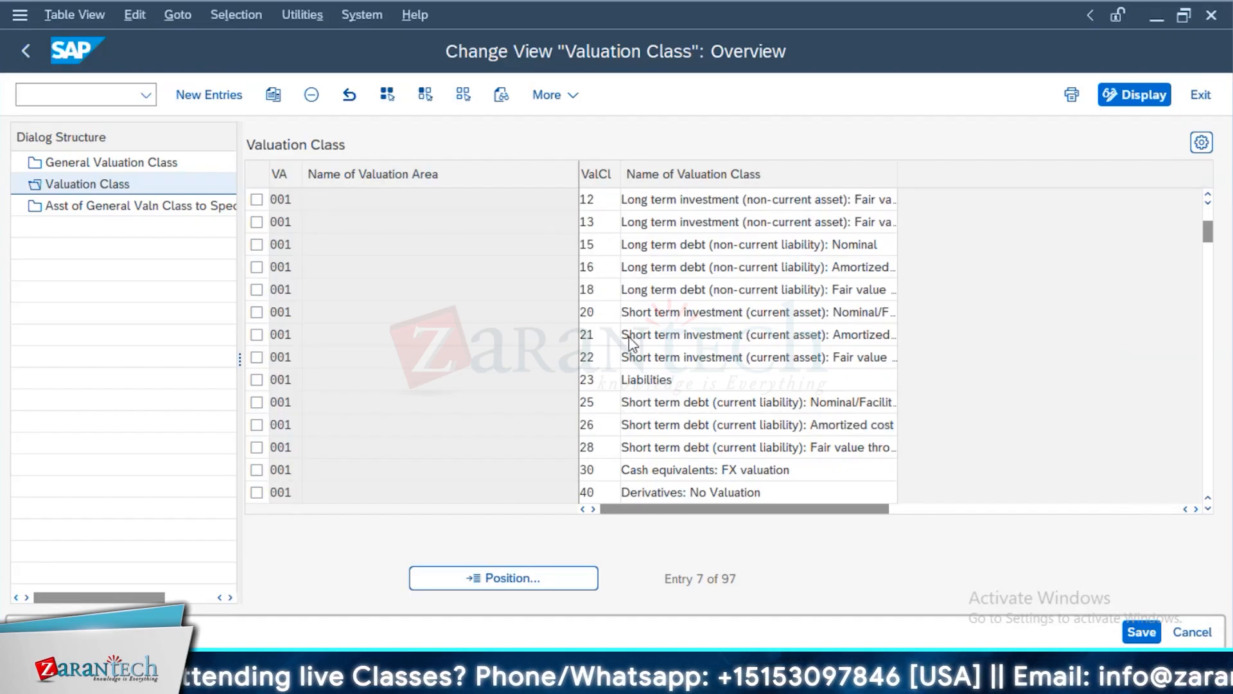
{"action": "scroll", "coordinate": [774, 273], "scroll_direction": "up", "scroll_amount": 1}
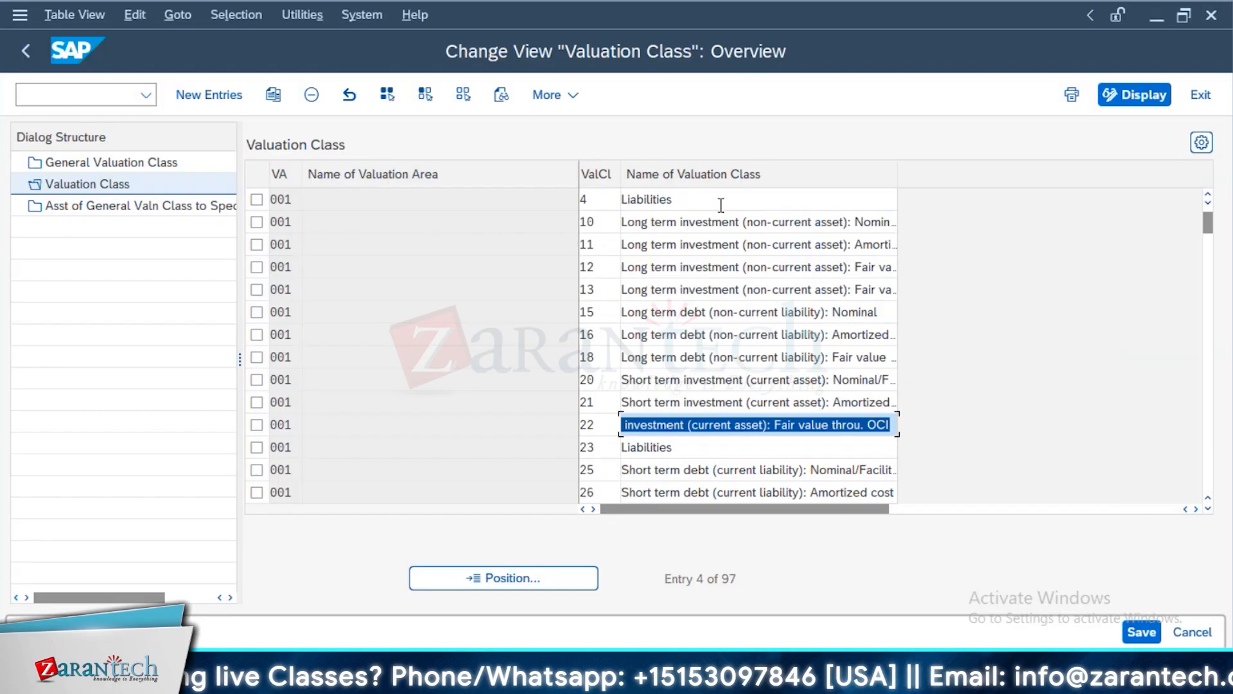
{"action": "left_click", "coordinate": [720, 205]}
Return to the term loan display, open Valuation Class Transfer and look over its selection fields
{"action": "key", "text": "alt+Tab"}
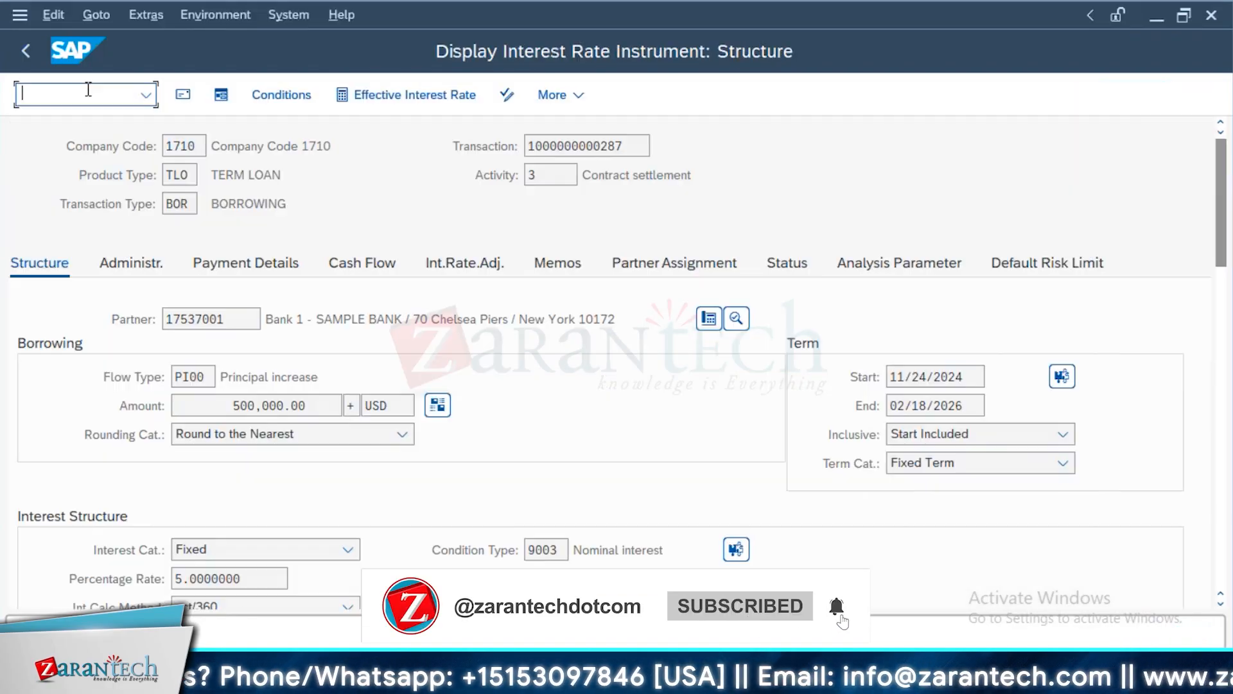
{"action": "left_click", "coordinate": [88, 90]}
{"action": "type", "text": "/O"}
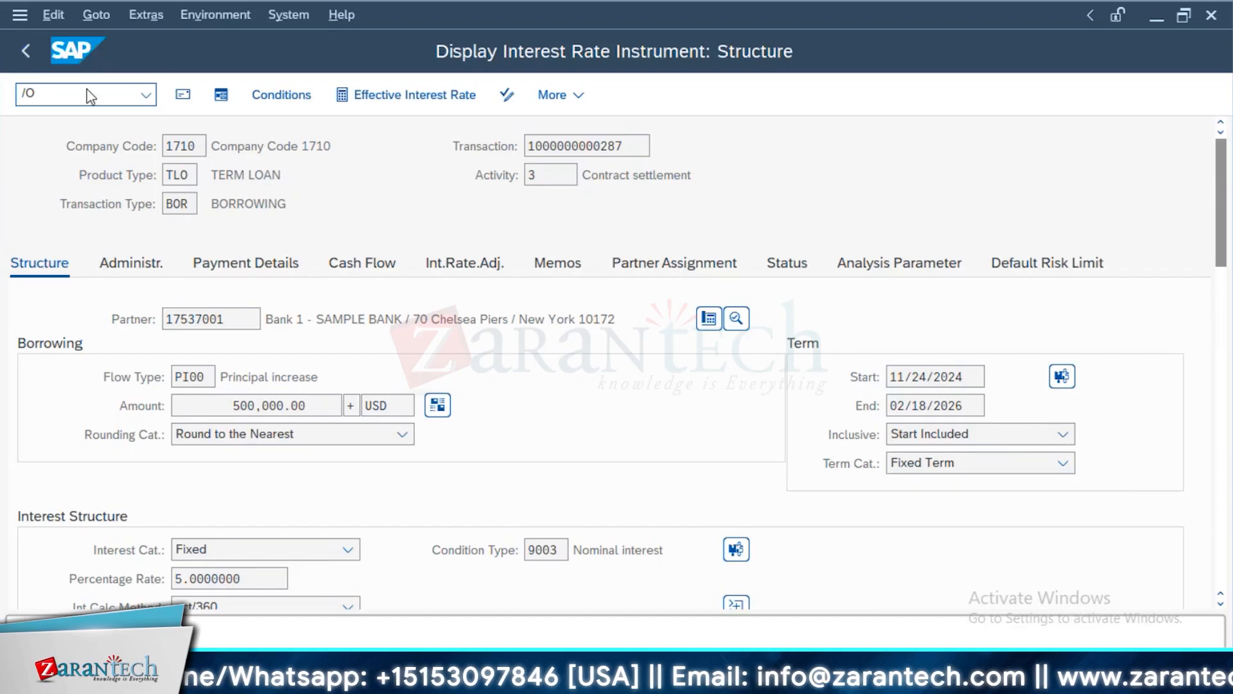
{"action": "key", "text": "Return"}
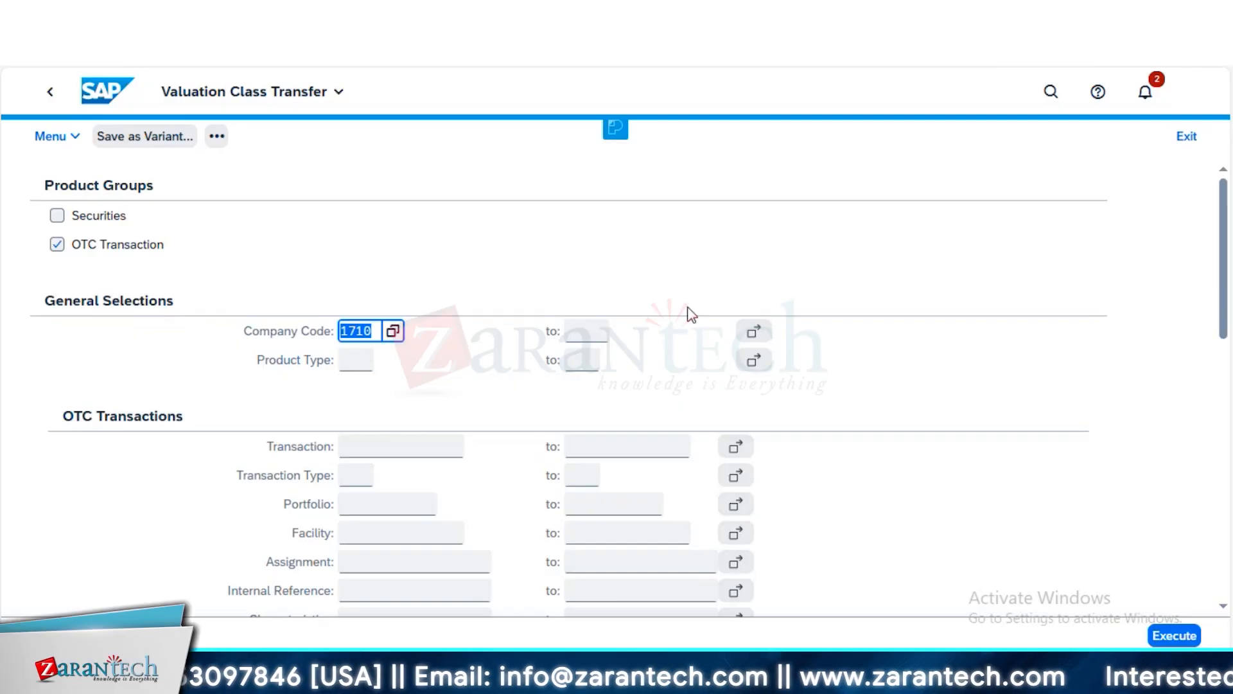
{"action": "scroll", "coordinate": [689, 313], "scroll_direction": "down", "scroll_amount": 6}
{"action": "scroll", "coordinate": [495, 313], "scroll_direction": "up", "scroll_amount": 4}
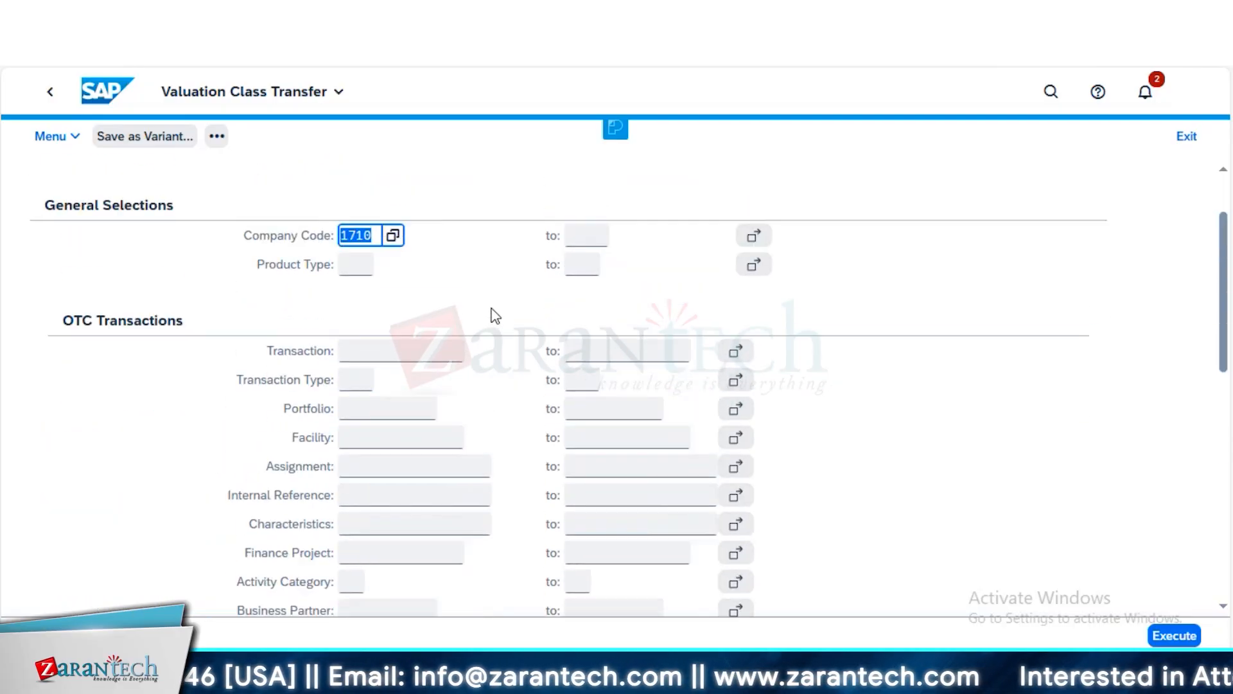
{"action": "scroll", "coordinate": [495, 314], "scroll_direction": "up", "scroll_amount": 2}
{"action": "key", "text": "alt+Tab"}
{"action": "key", "text": "alt+Tab"}
{"action": "key", "text": "alt+Tab"}
{"action": "key", "text": "alt+Tab"}
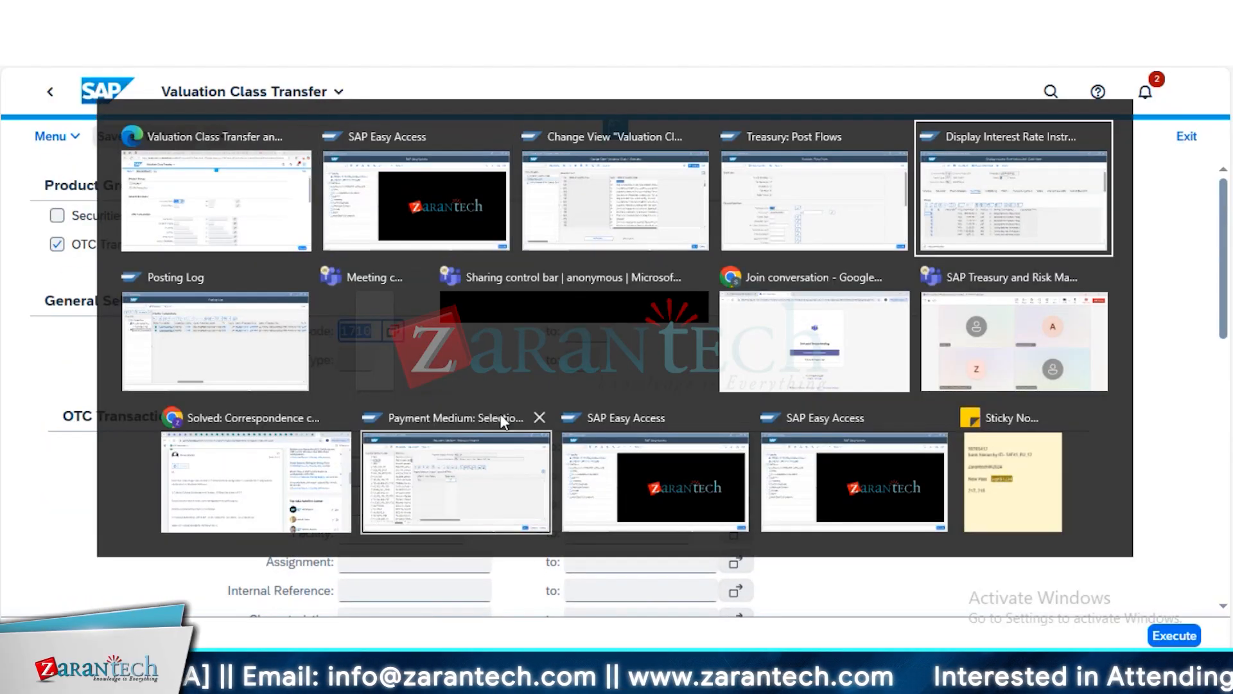
{"action": "double_click", "coordinate": [596, 146]}
{"action": "key", "text": "ctrl+c"}
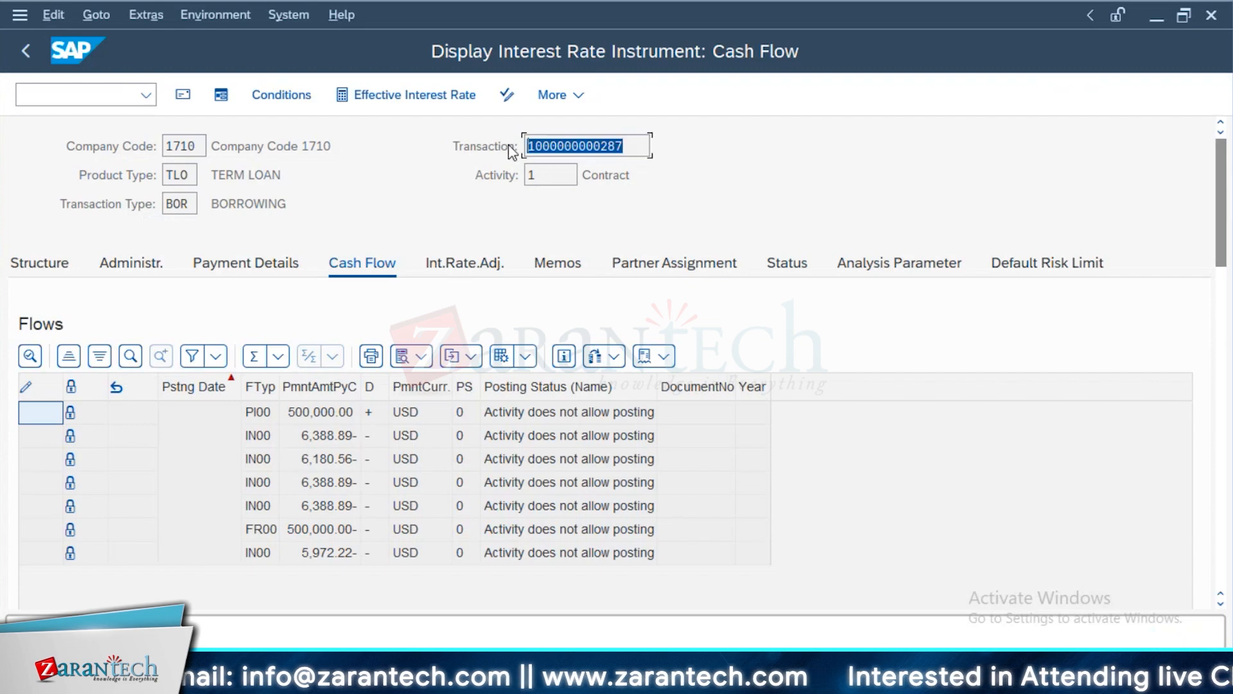
{"action": "key", "text": "alt+Tab"}
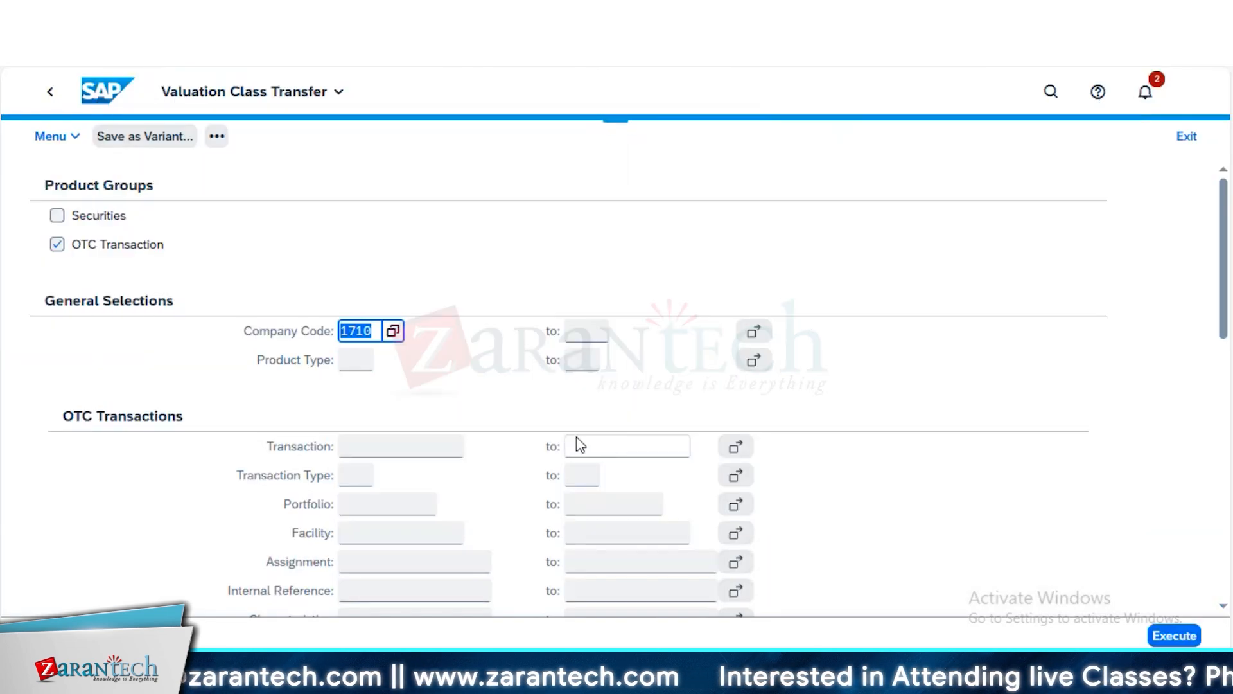
{"action": "left_click", "coordinate": [450, 453]}
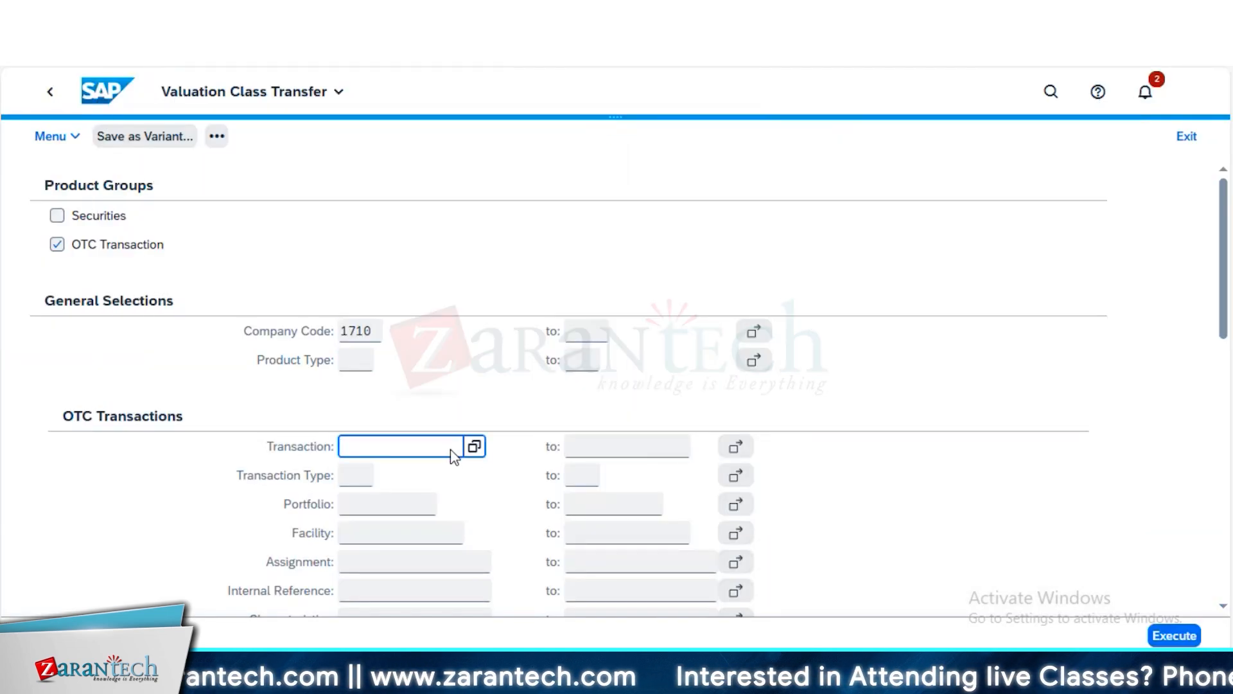
{"action": "key", "text": "ctrl+v"}
Open the term loan's position indicator and widen the Valuation Currency and Valuation Class columns to read them
{"action": "key", "text": "alt+Tab"}
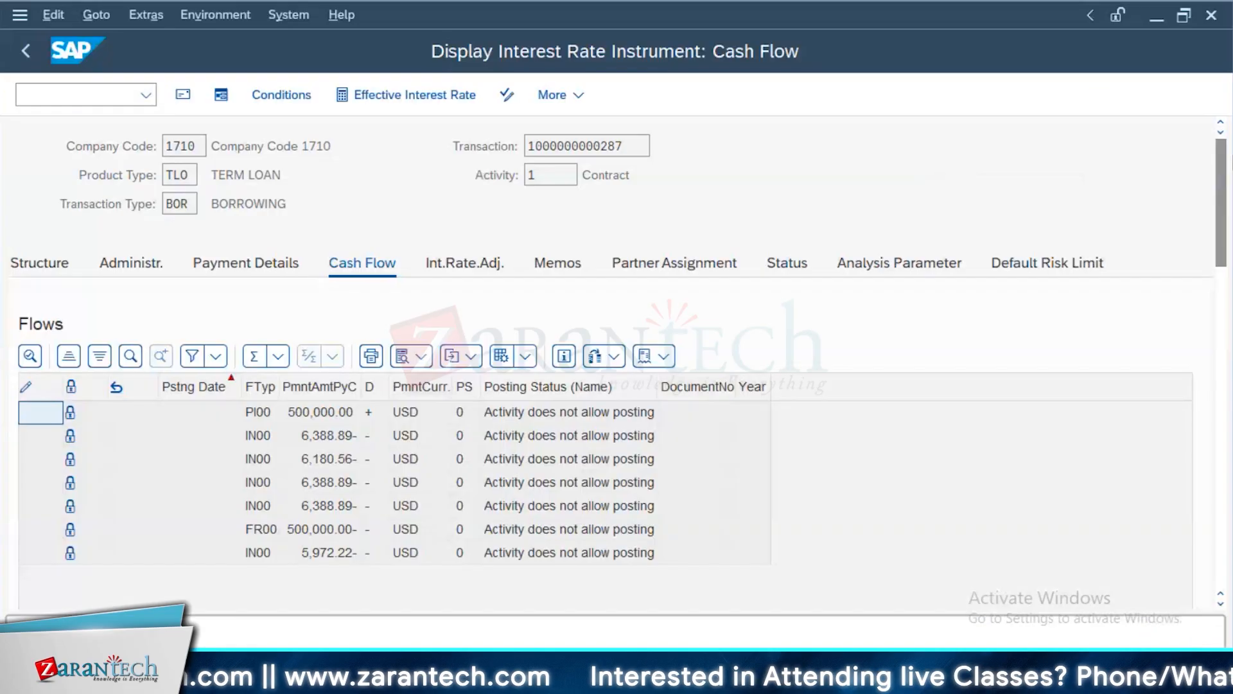
{"action": "left_click", "coordinate": [220, 15]}
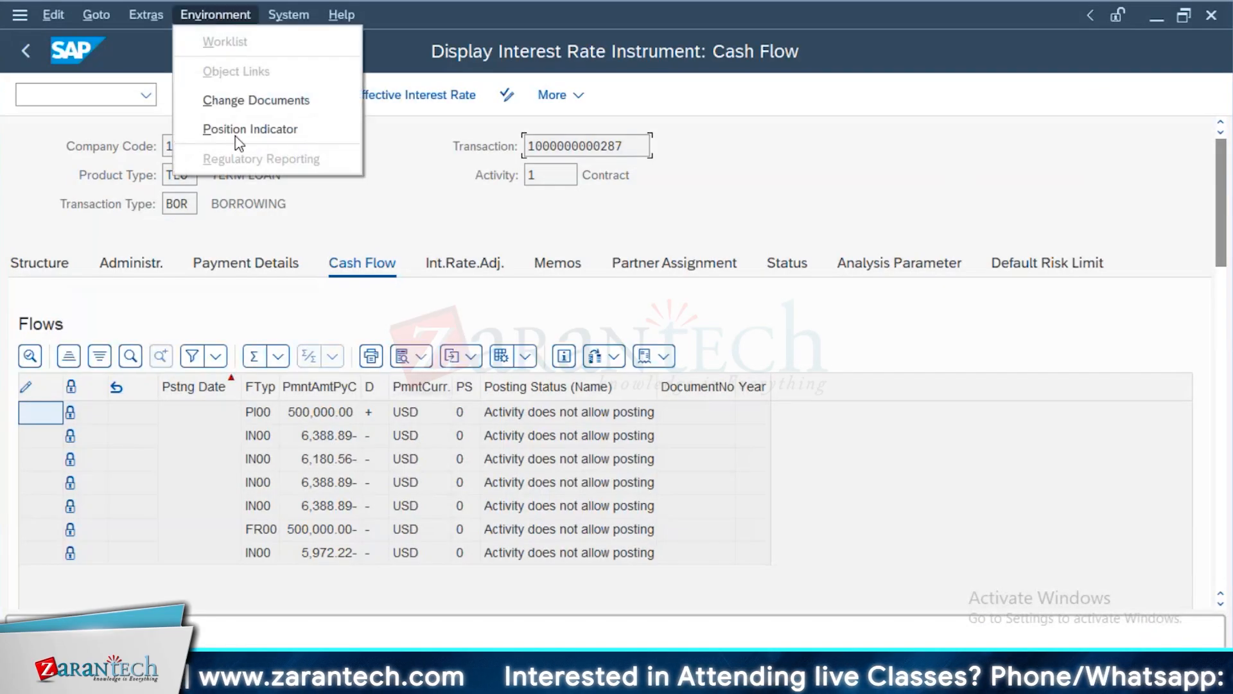
{"action": "left_click", "coordinate": [238, 127]}
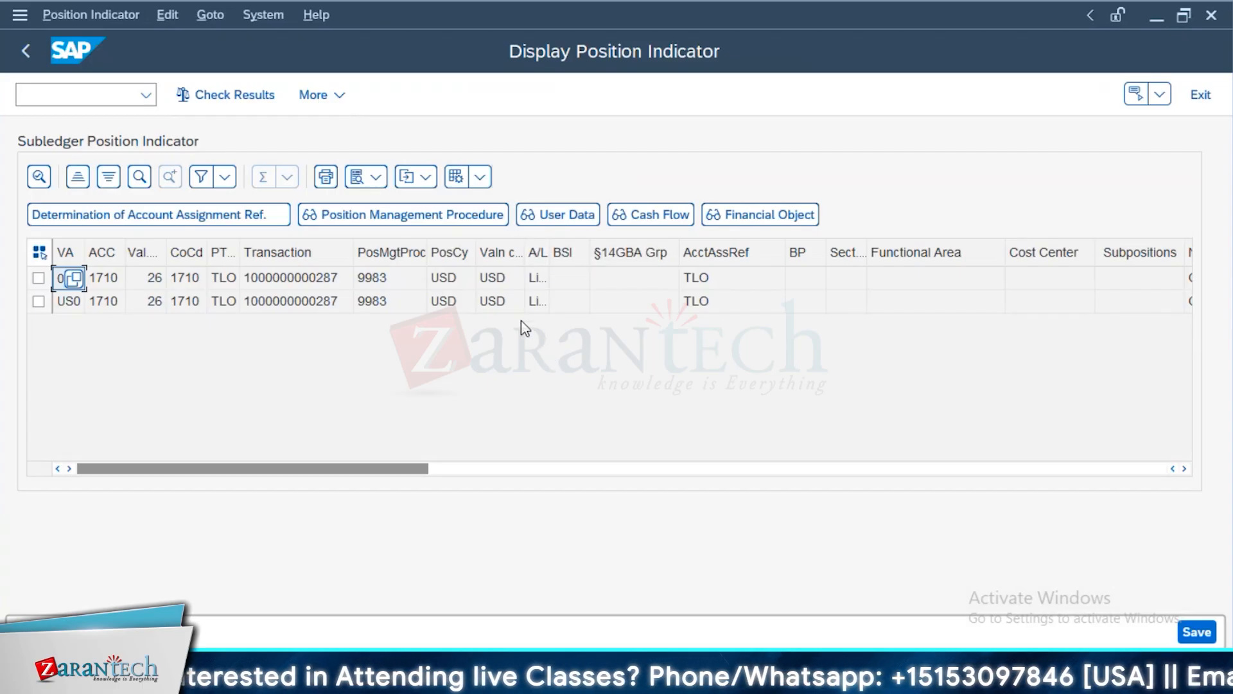
{"action": "left_click", "coordinate": [406, 281]}
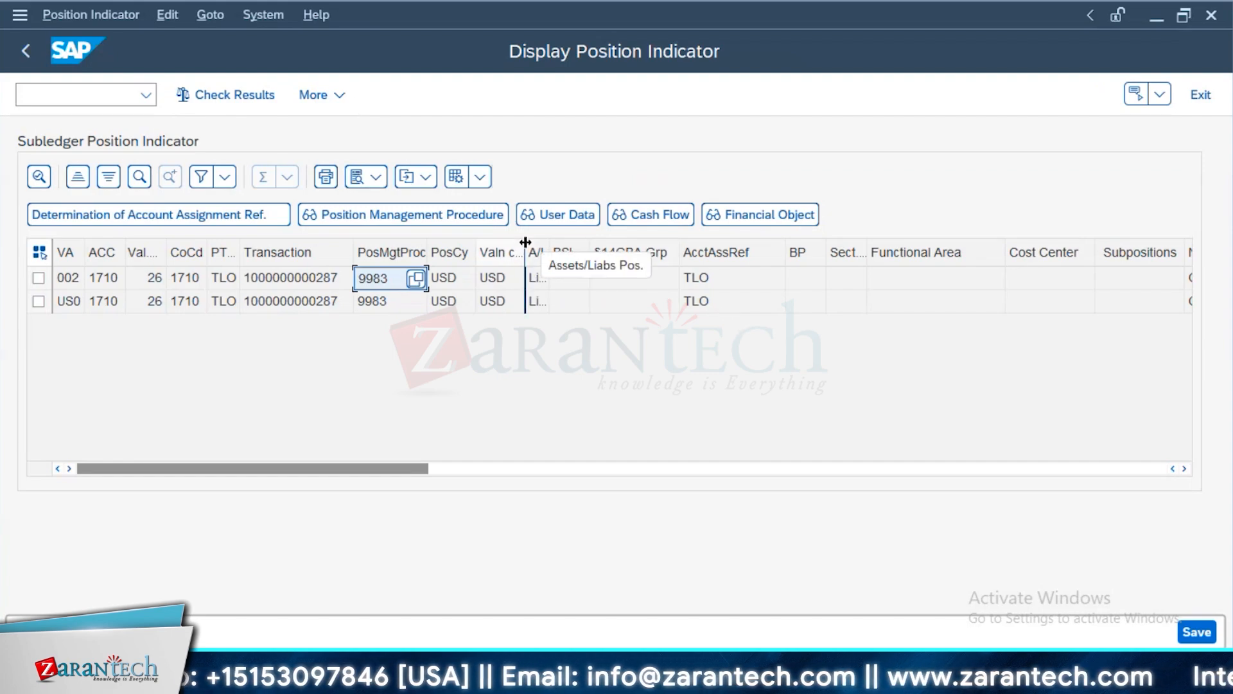
{"action": "left_click_drag", "start_coordinate": [523, 247], "coordinate": [628, 248]}
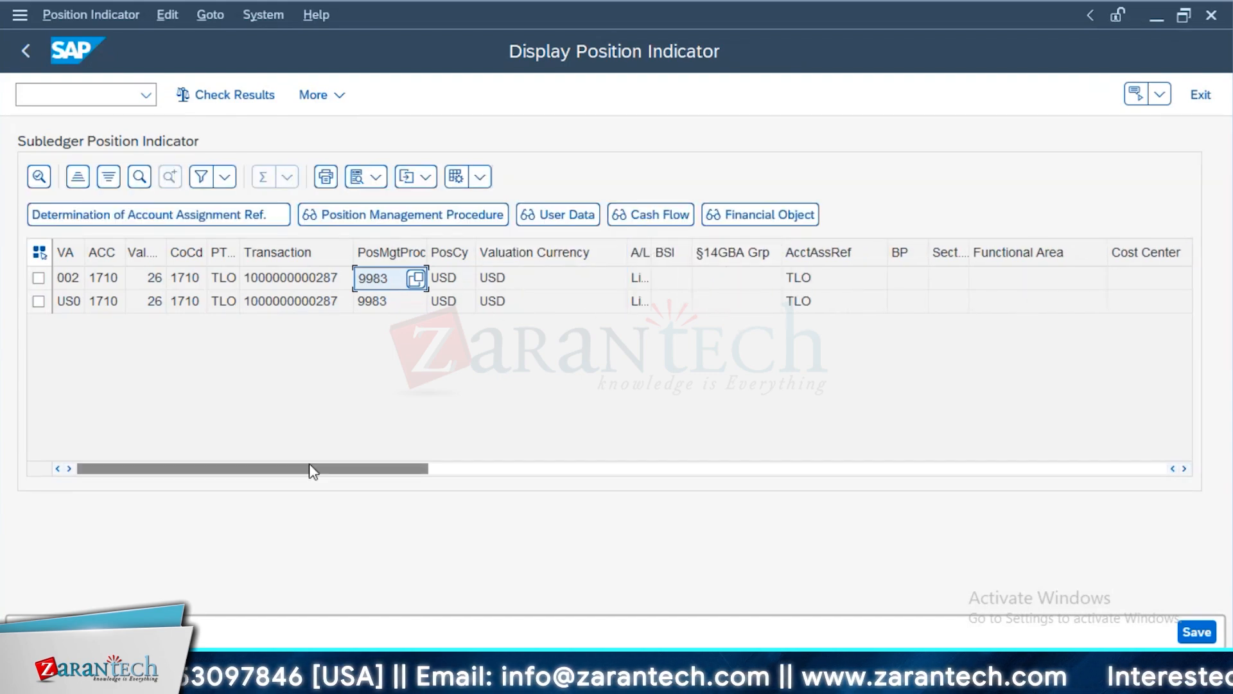
{"action": "left_click_drag", "start_coordinate": [155, 257], "coordinate": [221, 259]}
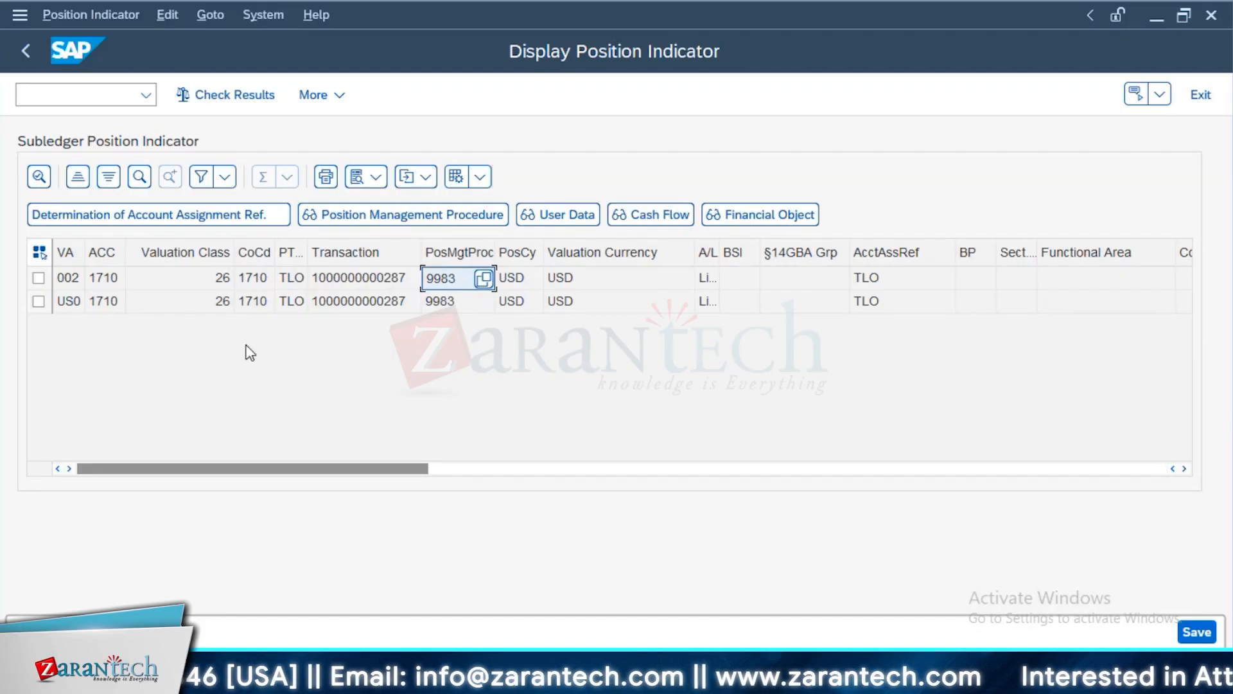
Return to Valuation Class Transfer and set the outgoing position's valuation class to 26
{"action": "key", "text": "alt+Tab"}
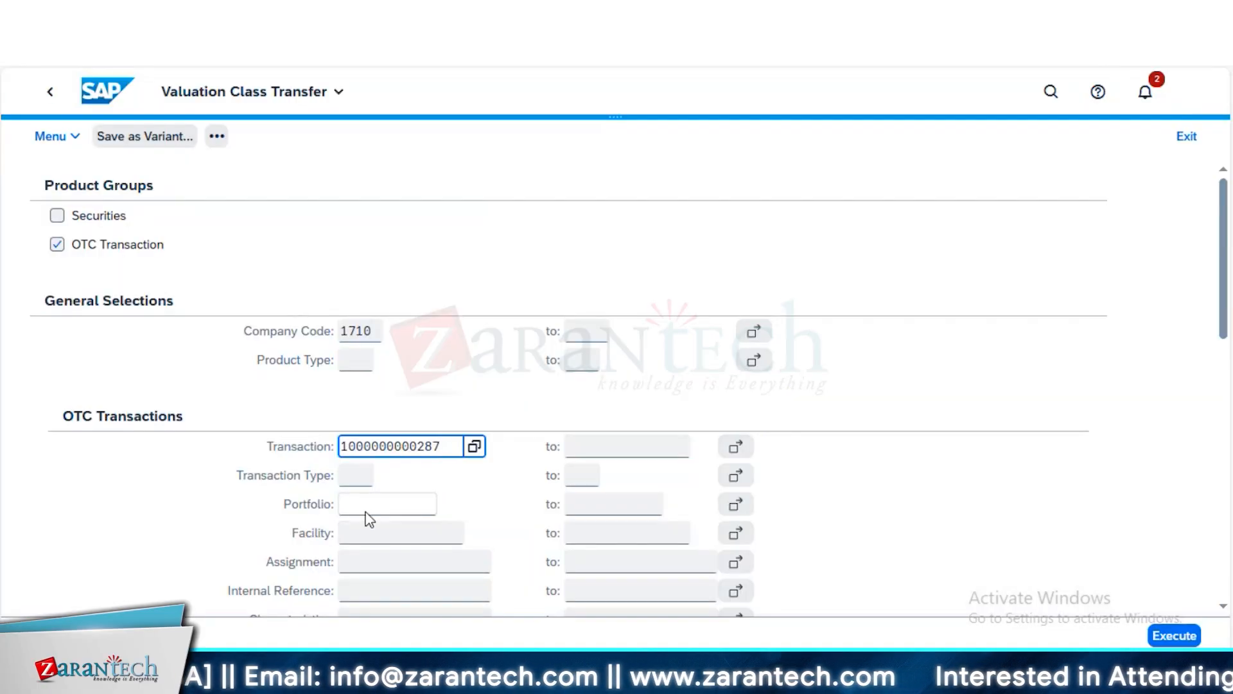
{"action": "left_click", "coordinate": [352, 365]}
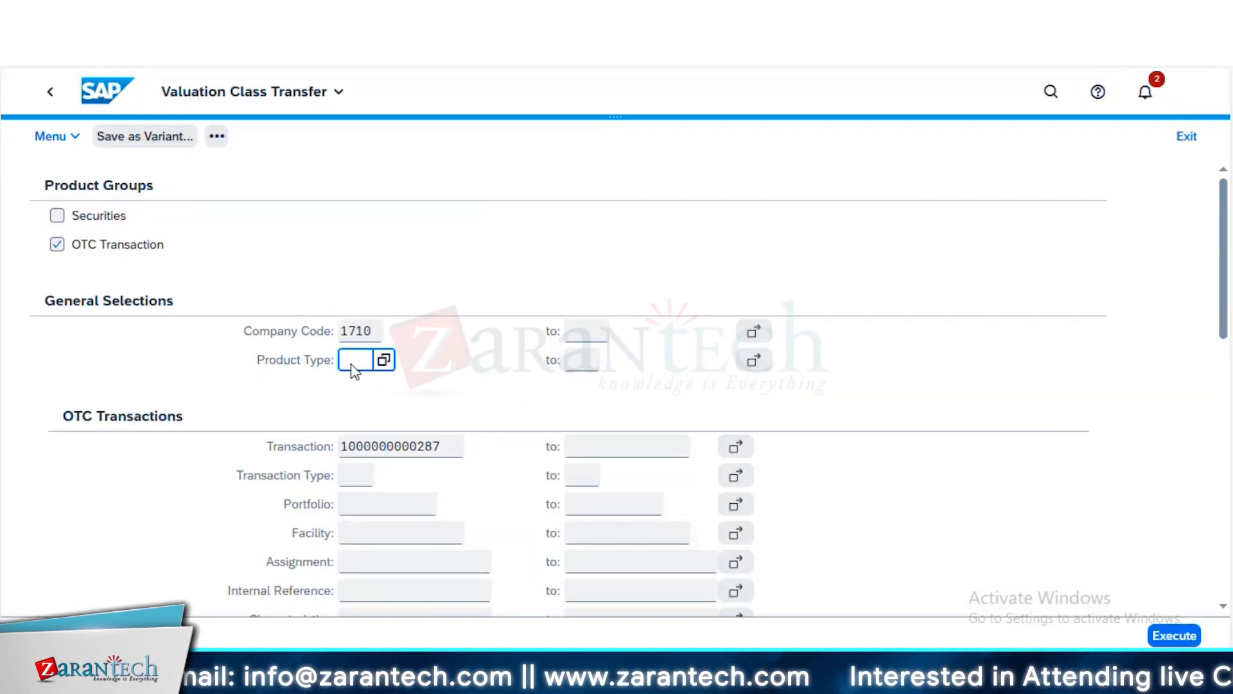
{"action": "scroll", "coordinate": [379, 414], "scroll_direction": "down", "scroll_amount": 7}
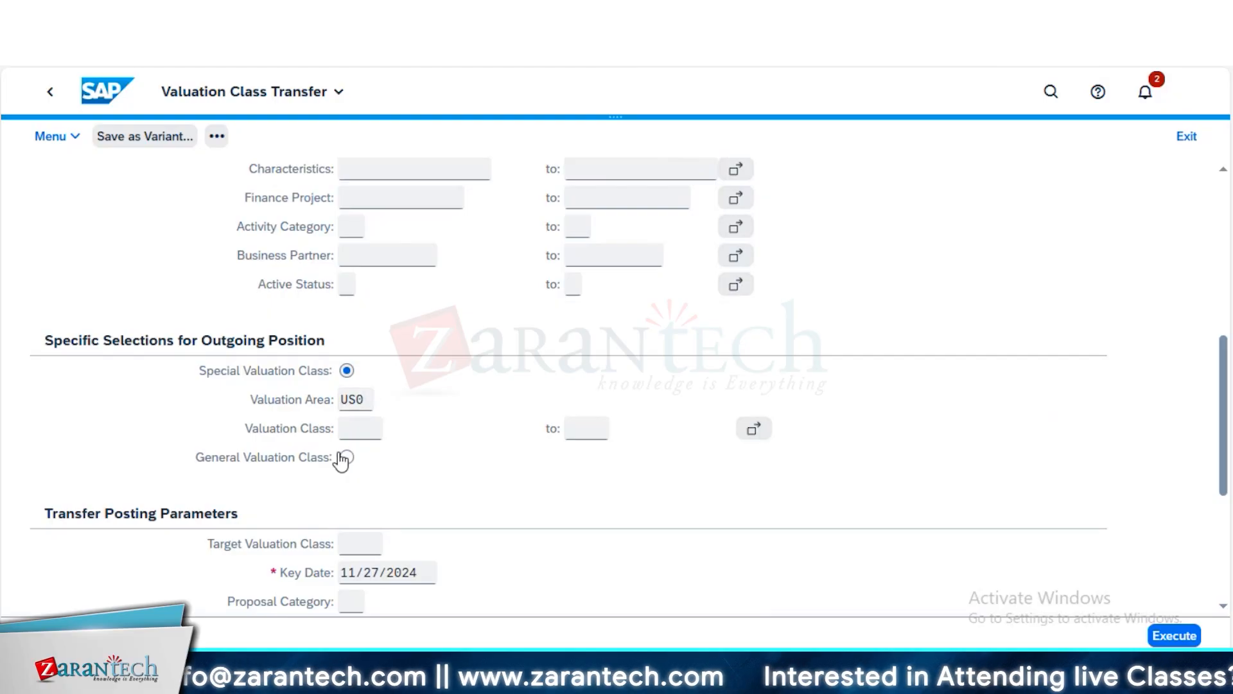
{"action": "left_click", "coordinate": [373, 431]}
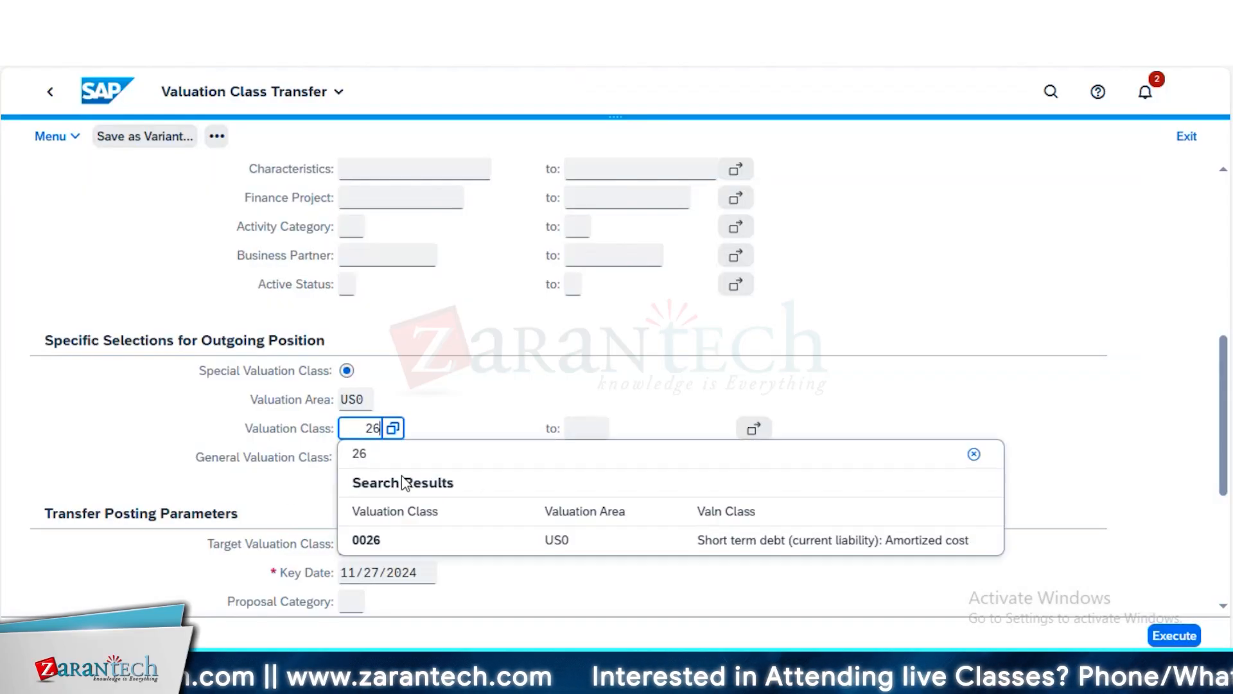
Choose general valuation class 0004 (Liabilities) as the target valuation class for the transfer posting
{"action": "scroll", "coordinate": [369, 482], "scroll_direction": "down", "scroll_amount": 5}
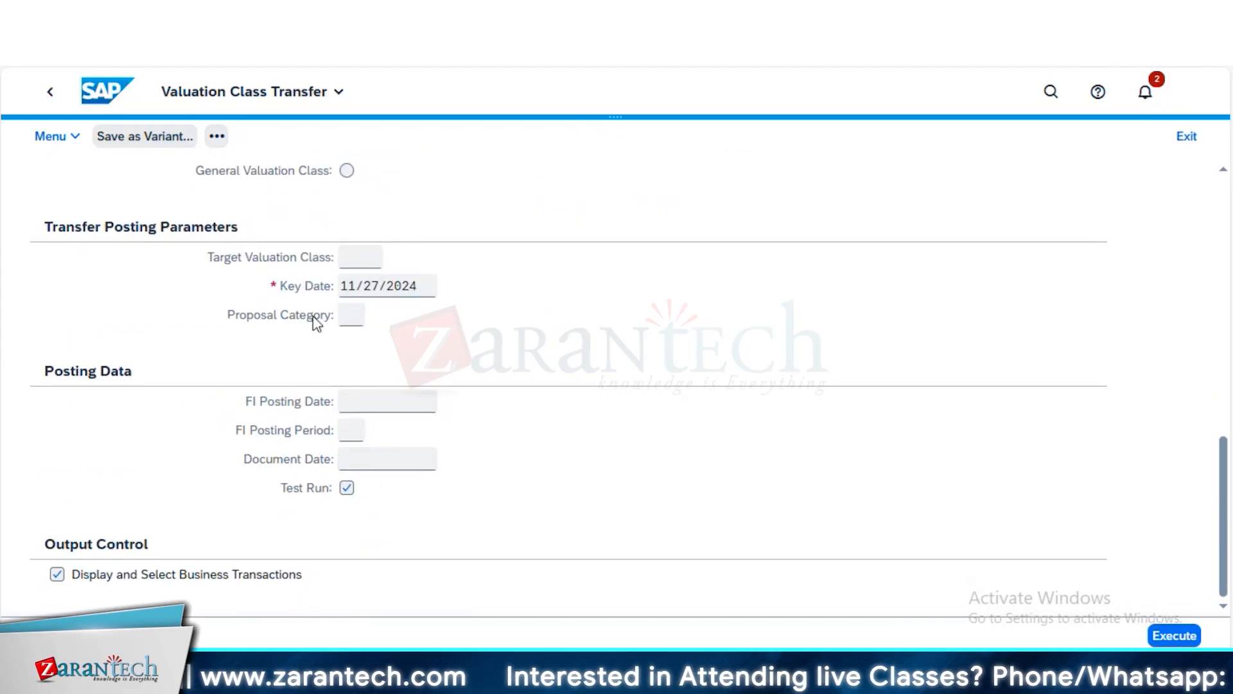
{"action": "left_click", "coordinate": [353, 260]}
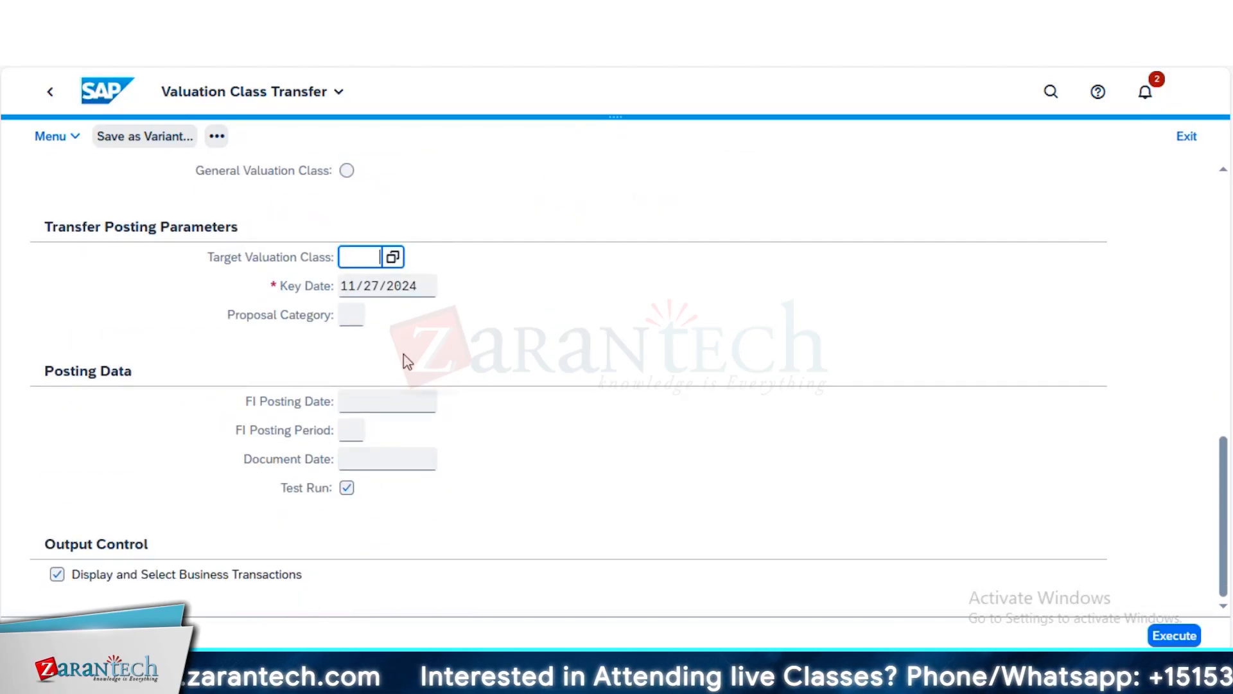
{"action": "scroll", "coordinate": [408, 362], "scroll_direction": "up", "scroll_amount": 3}
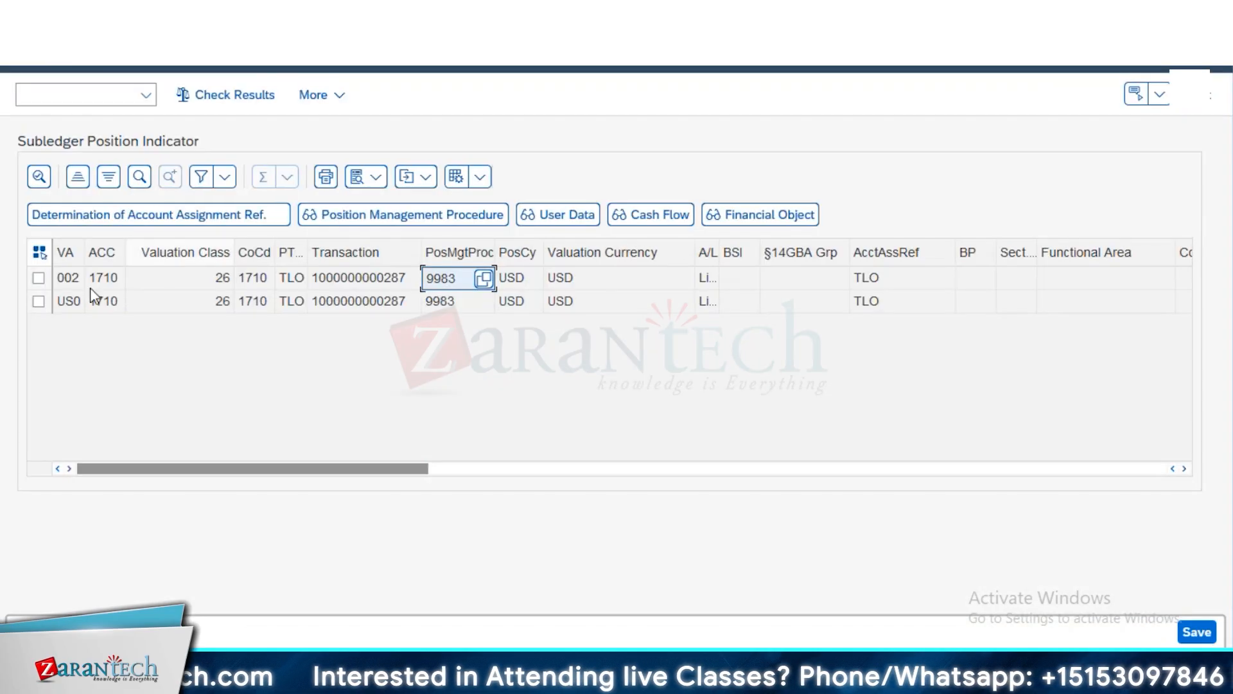
{"action": "left_click", "coordinate": [199, 278]}
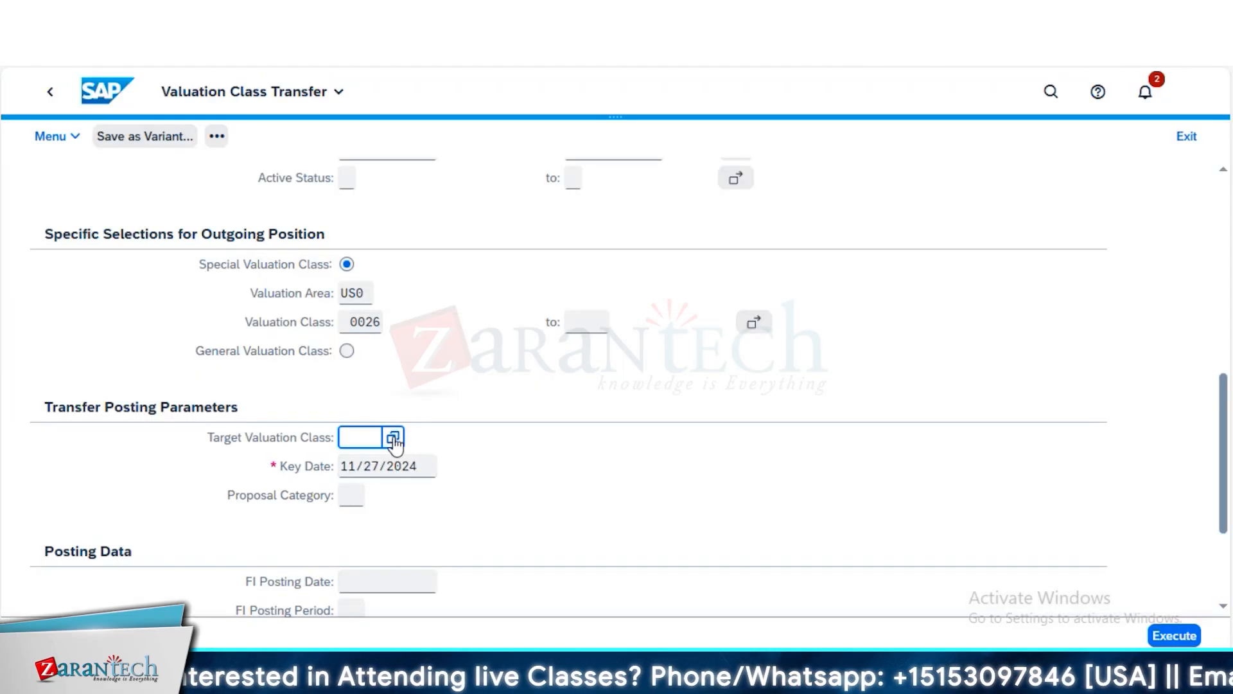
{"action": "key", "text": "F4"}
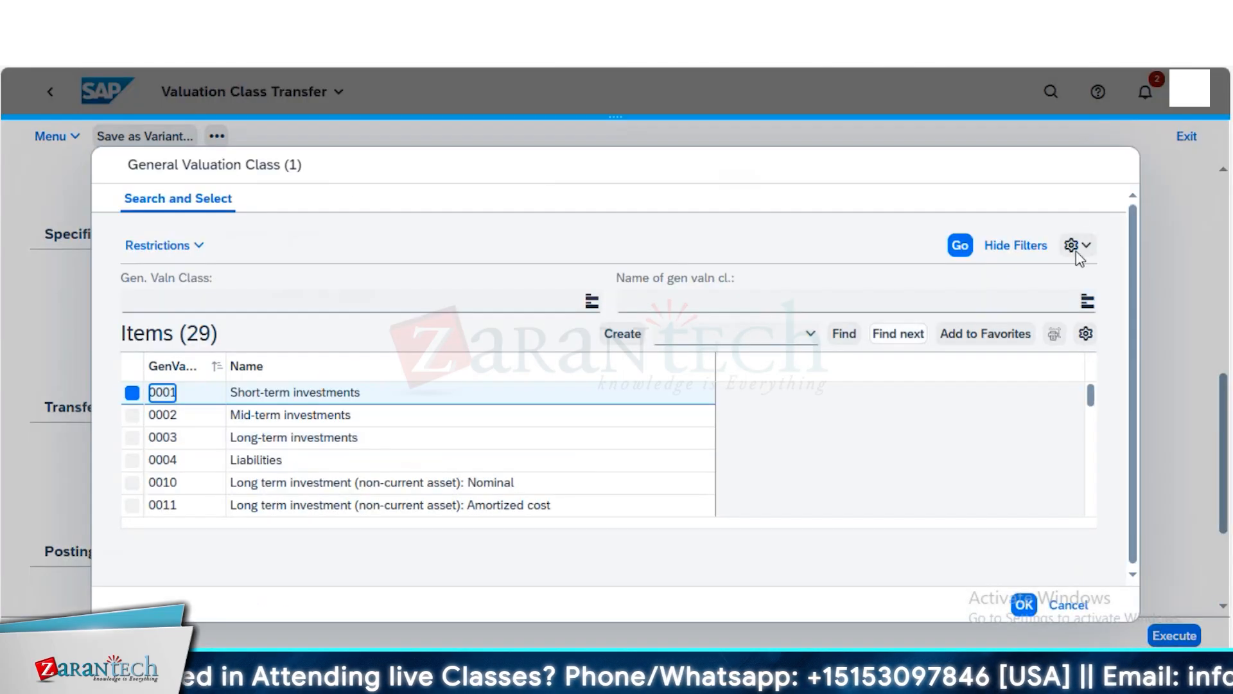
{"action": "key", "text": "Escape"}
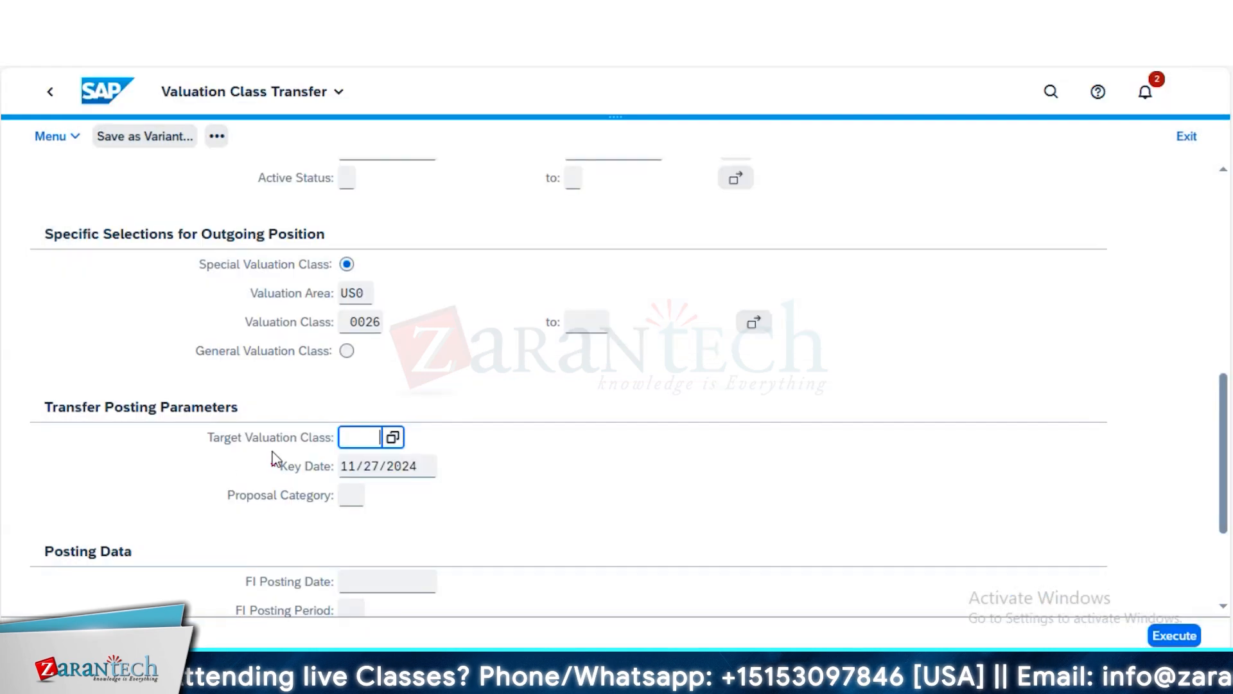
{"action": "left_click", "coordinate": [392, 437]}
{"action": "left_click", "coordinate": [292, 460]}
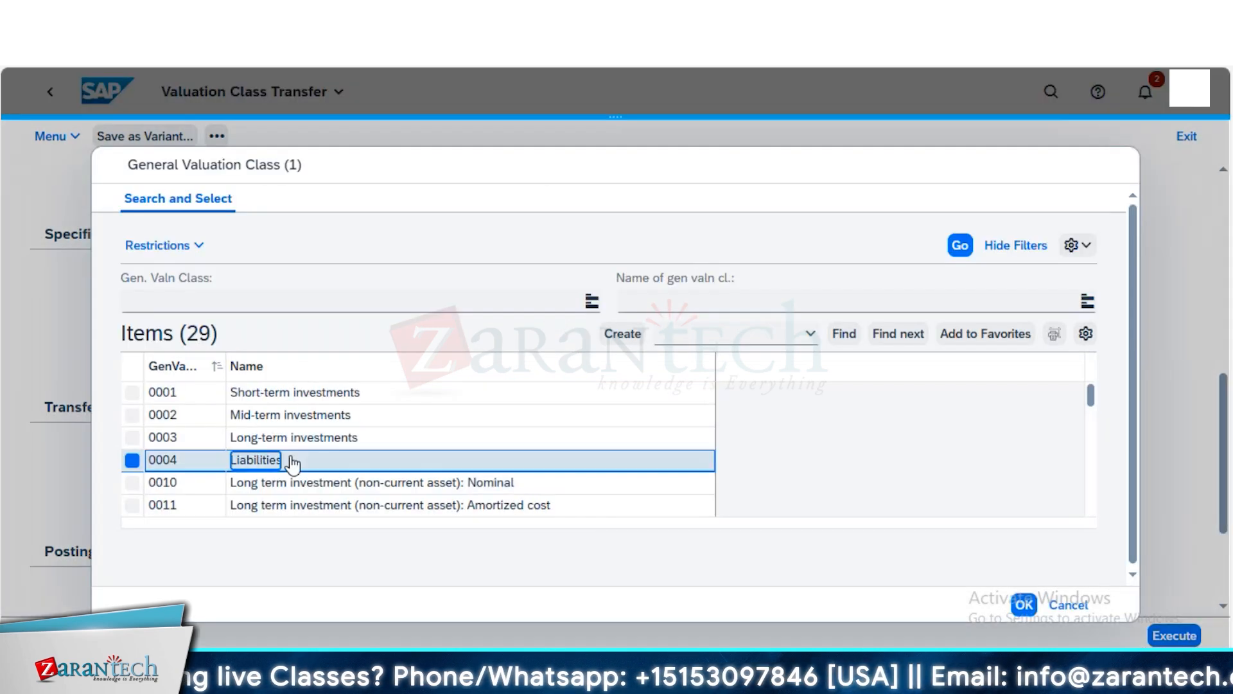
Review the posting data fields for FI posting date, FI posting period and document date
{"action": "scroll", "coordinate": [388, 462], "scroll_direction": "down", "scroll_amount": 3}
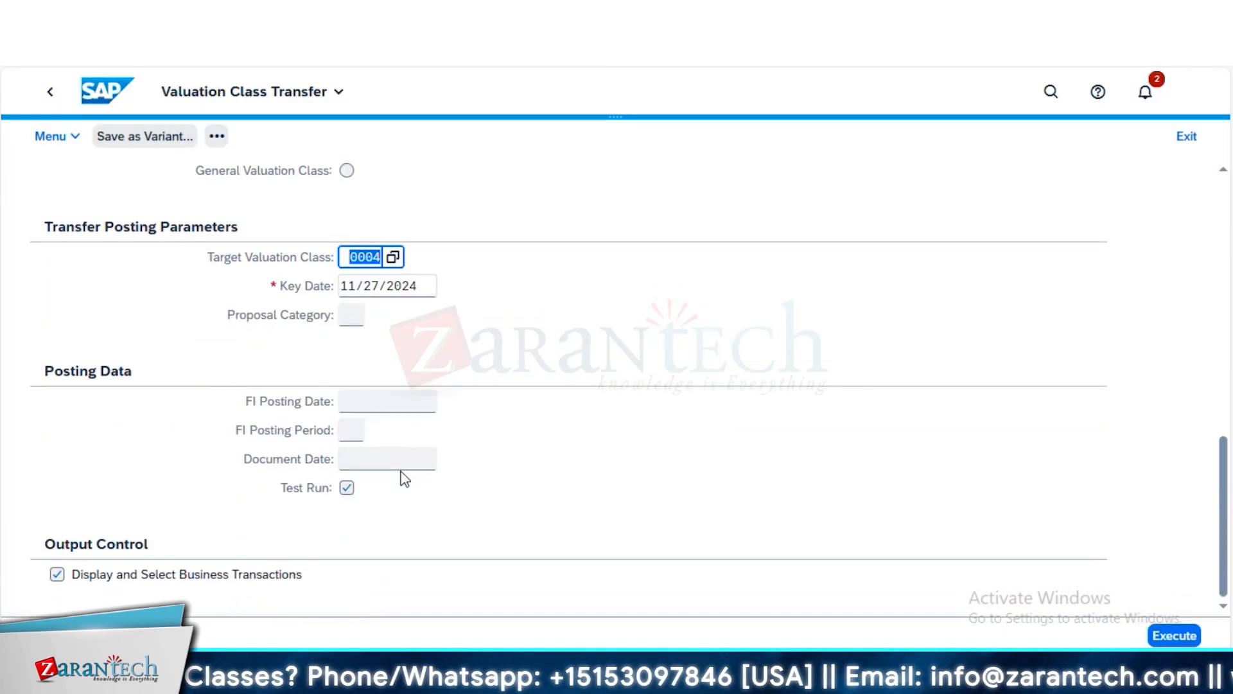
{"action": "left_click", "coordinate": [413, 403]}
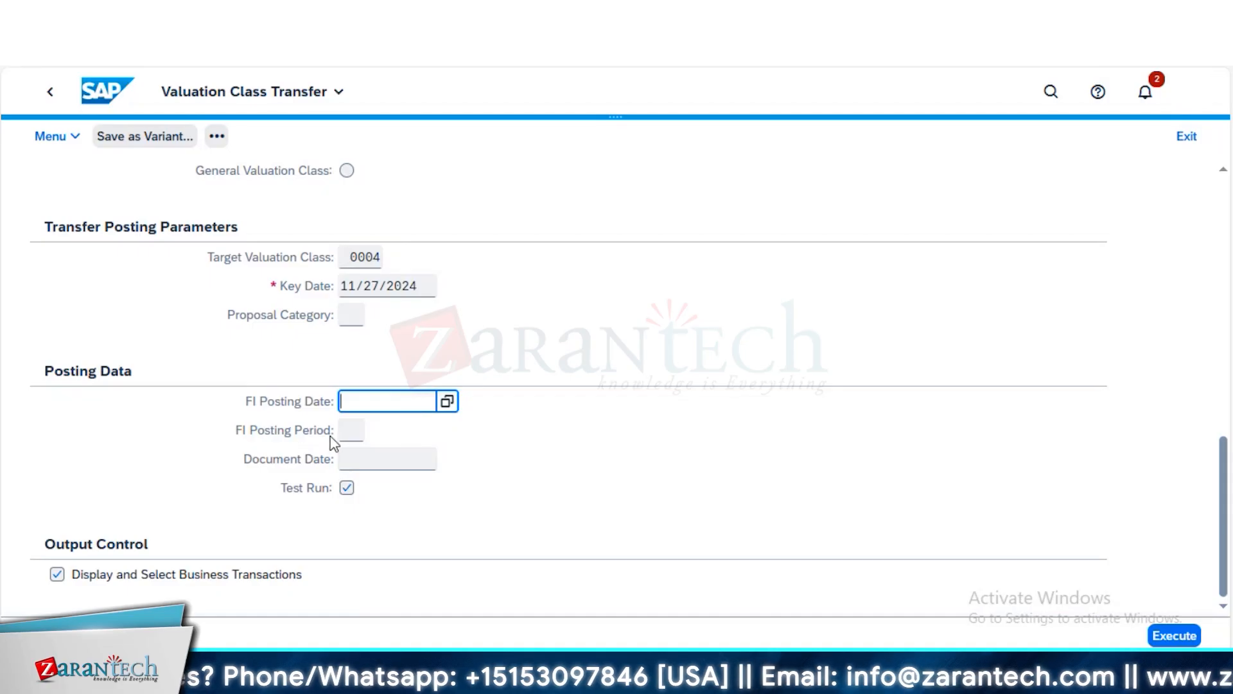
{"action": "left_click", "coordinate": [354, 431]}
{"action": "left_click", "coordinate": [407, 453]}
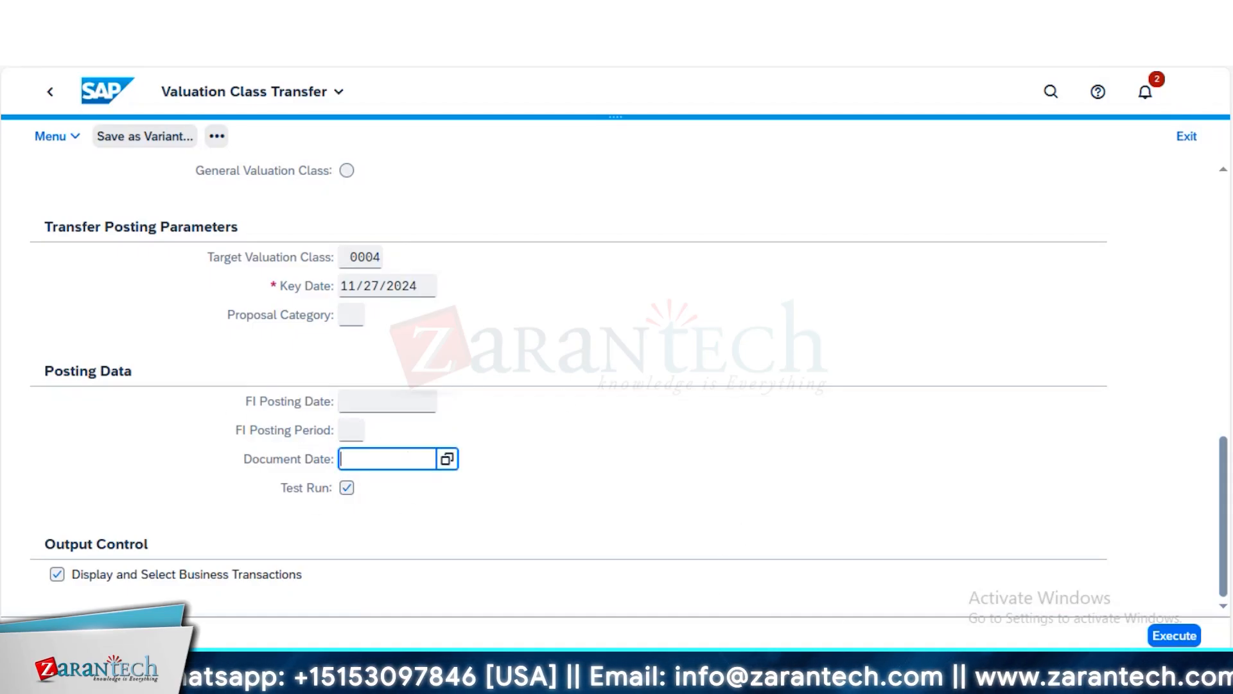
Test-run the valuation class transfer, switch off the test run option and execute the actual transfer for the listed position
{"action": "left_click", "coordinate": [1178, 639]}
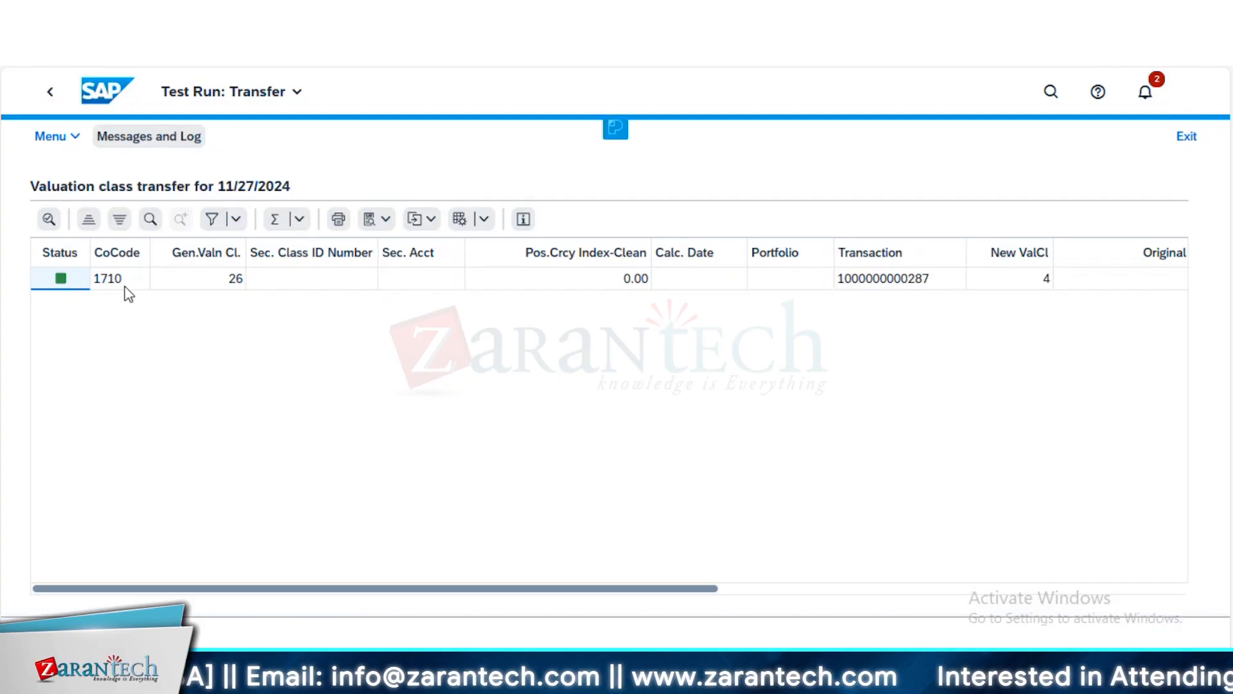
{"action": "left_click", "coordinate": [51, 96]}
{"action": "scroll", "coordinate": [393, 445], "scroll_direction": "down", "scroll_amount": 4}
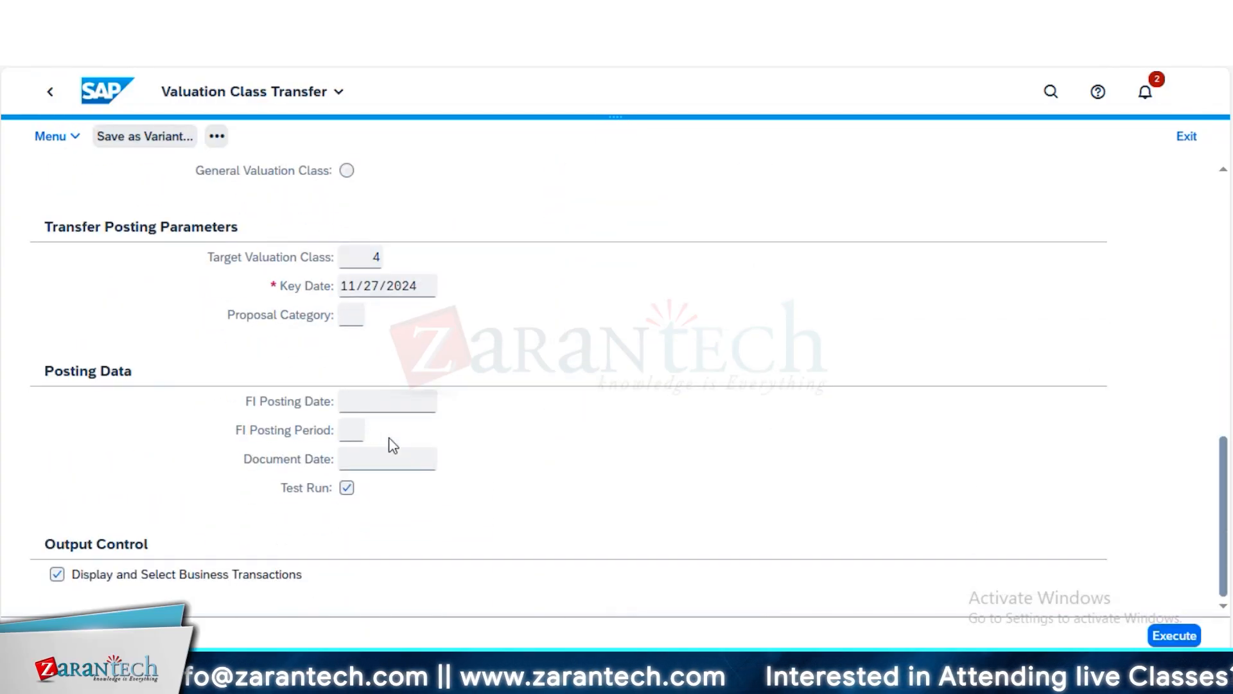
{"action": "left_click", "coordinate": [347, 487]}
{"action": "key", "text": "F8"}
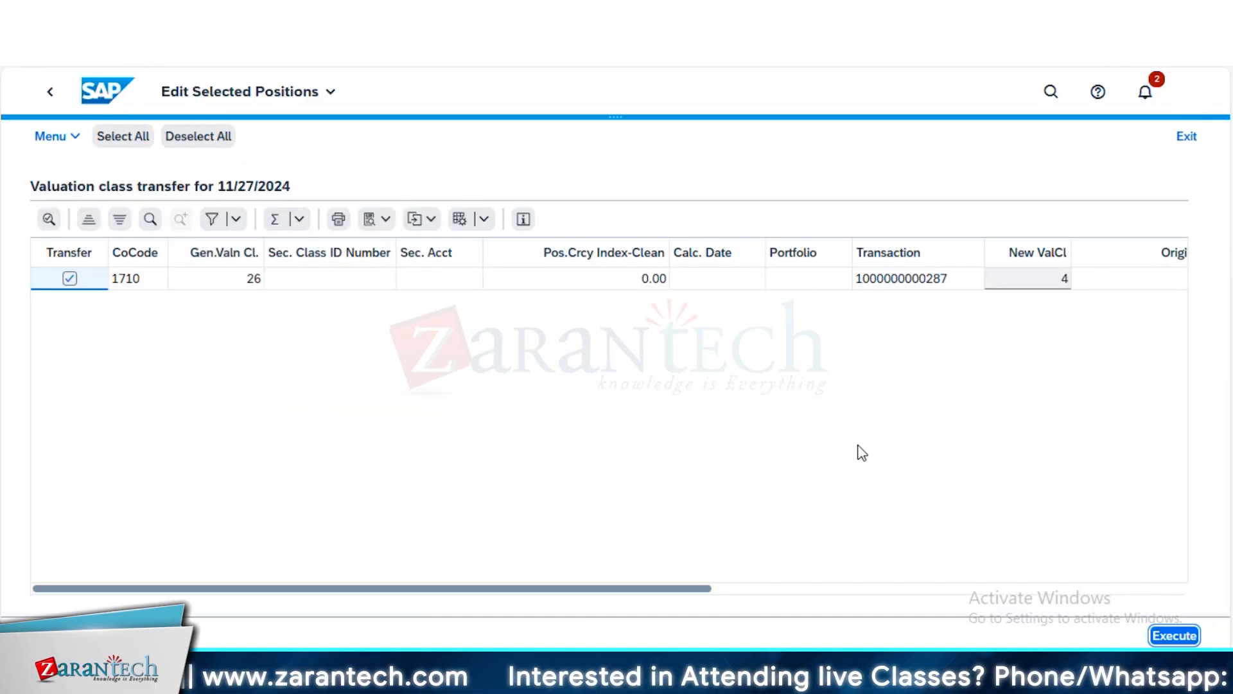
{"action": "key", "text": "F8"}
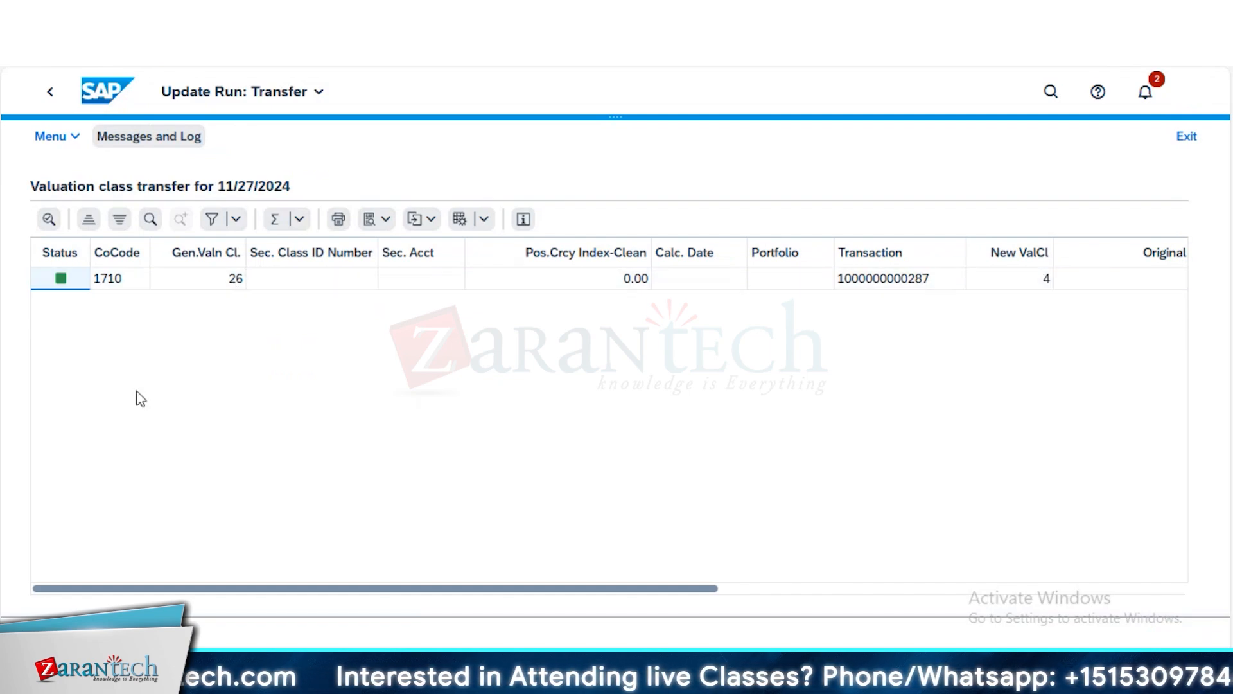
Switch to the loan's position indicator and examine the valuation class numbers and names for each position
{"action": "key", "text": "alt+Tab"}
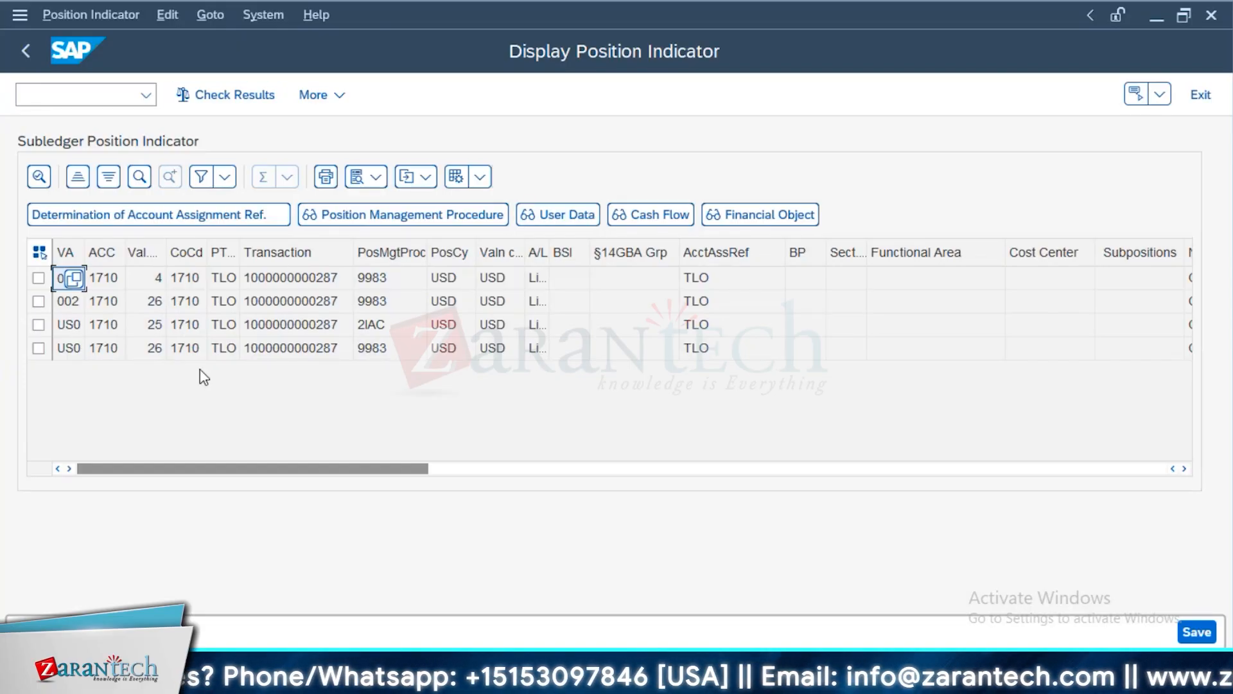
{"action": "left_click", "coordinate": [157, 253]}
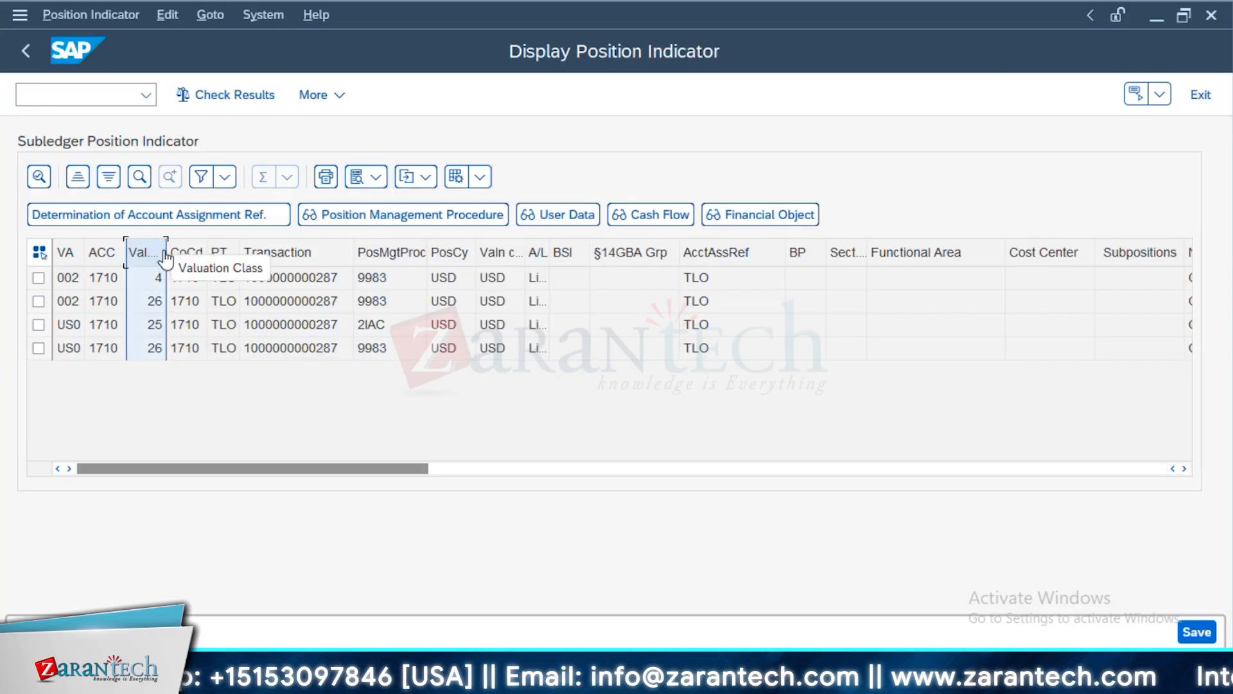
{"action": "left_click_drag", "start_coordinate": [416, 487], "coordinate": [548, 487]}
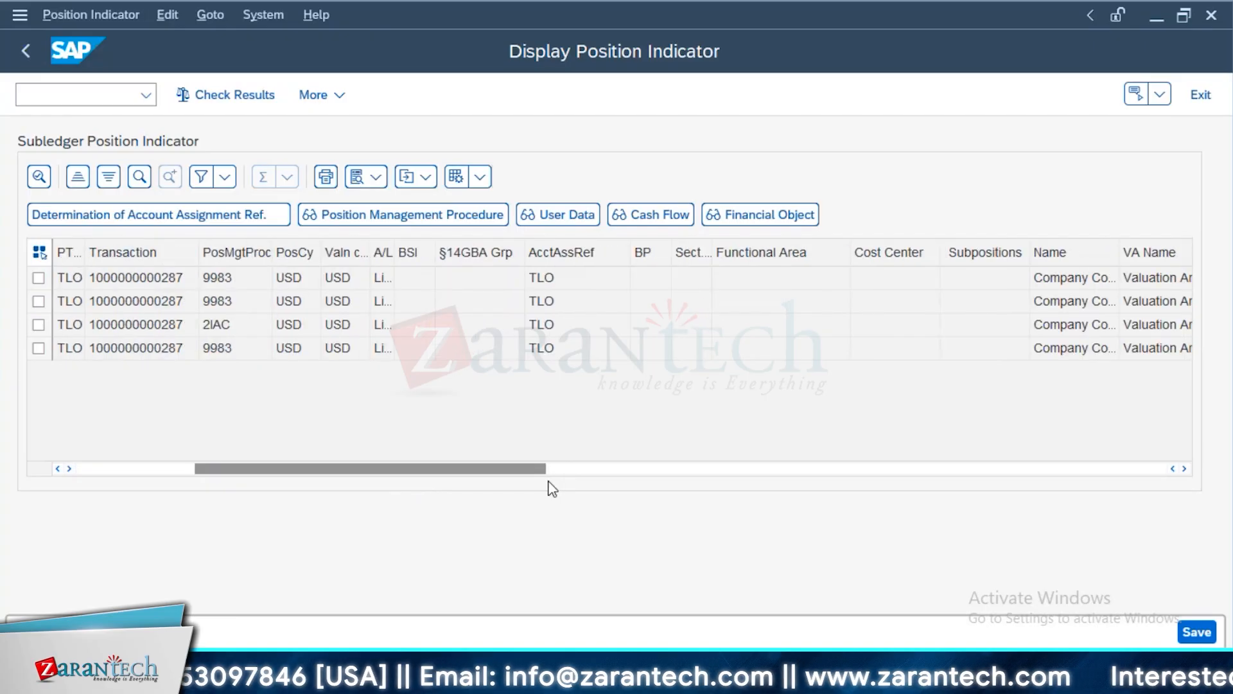
{"action": "left_click", "coordinate": [650, 468]}
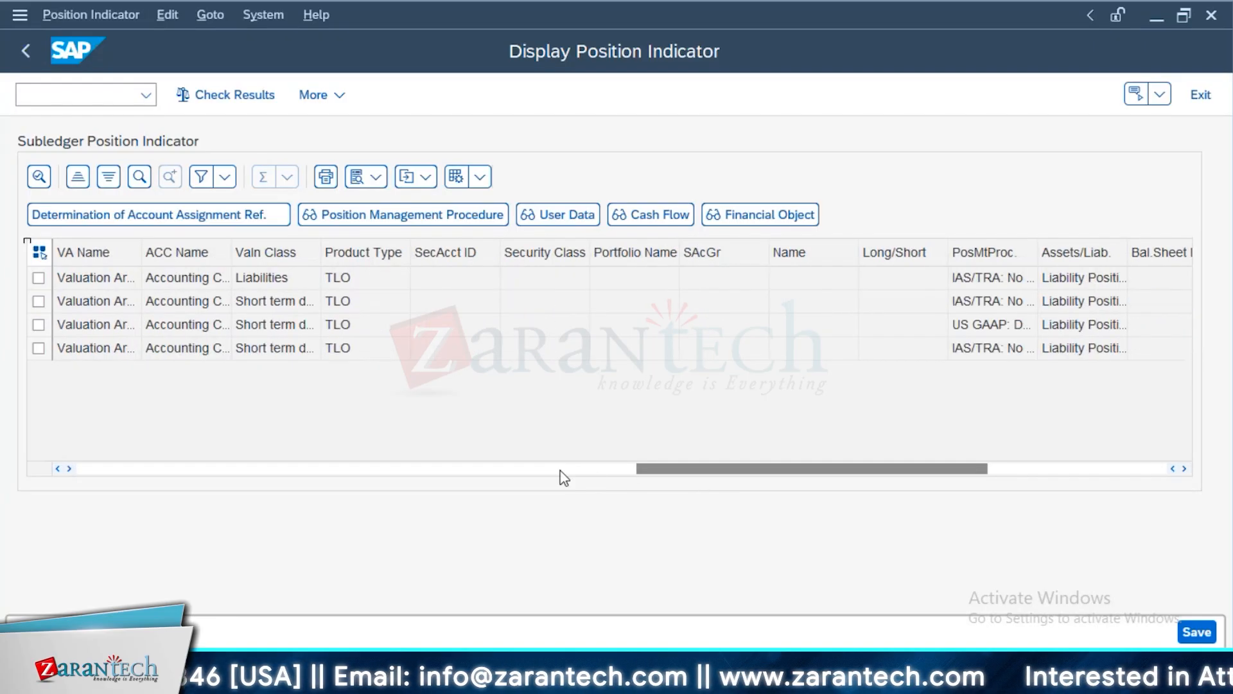
{"action": "left_click_drag", "start_coordinate": [742, 469], "coordinate": [507, 470]}
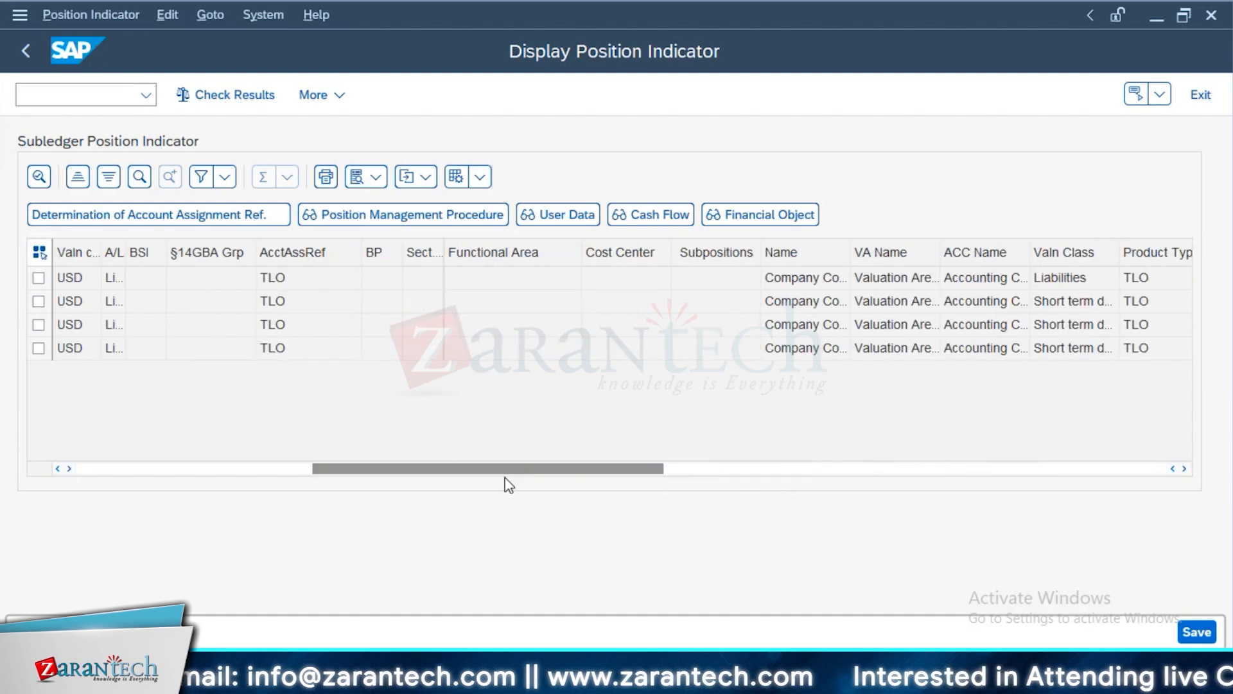
{"action": "left_click_drag", "start_coordinate": [422, 472], "coordinate": [175, 471]}
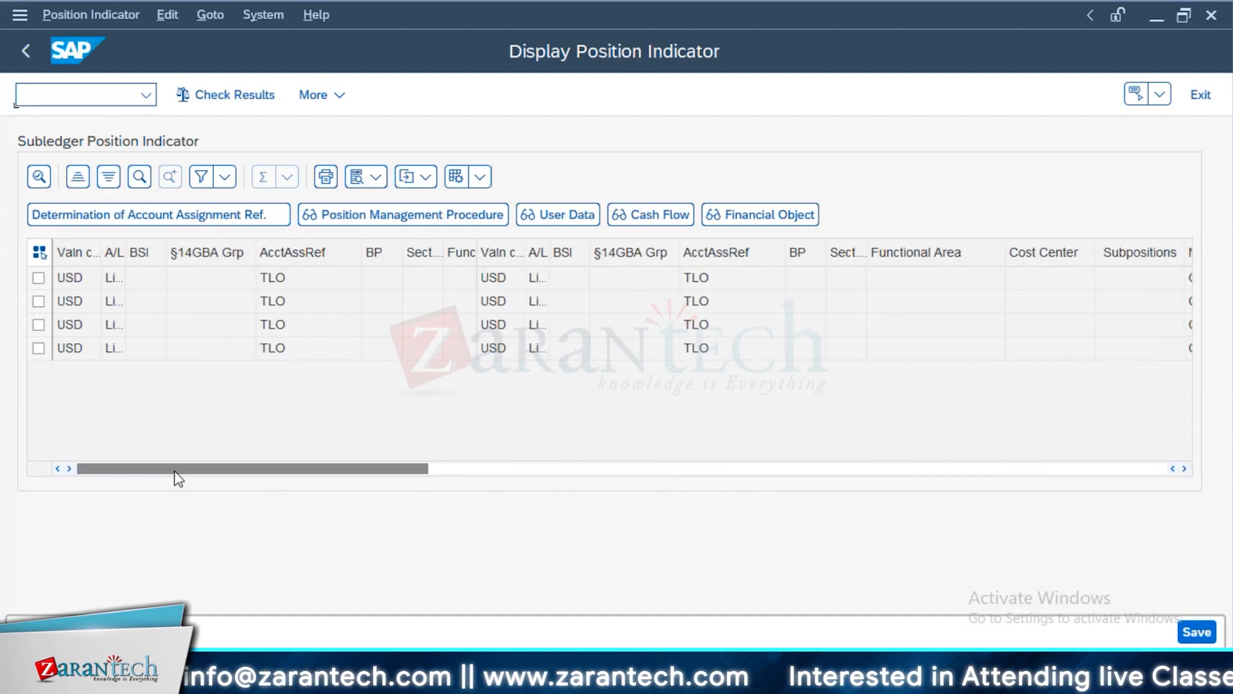
Open the position indicator's layout settings, search the available columns for "DAR" and close the settings without changing the layout
{"action": "left_click", "coordinate": [479, 179]}
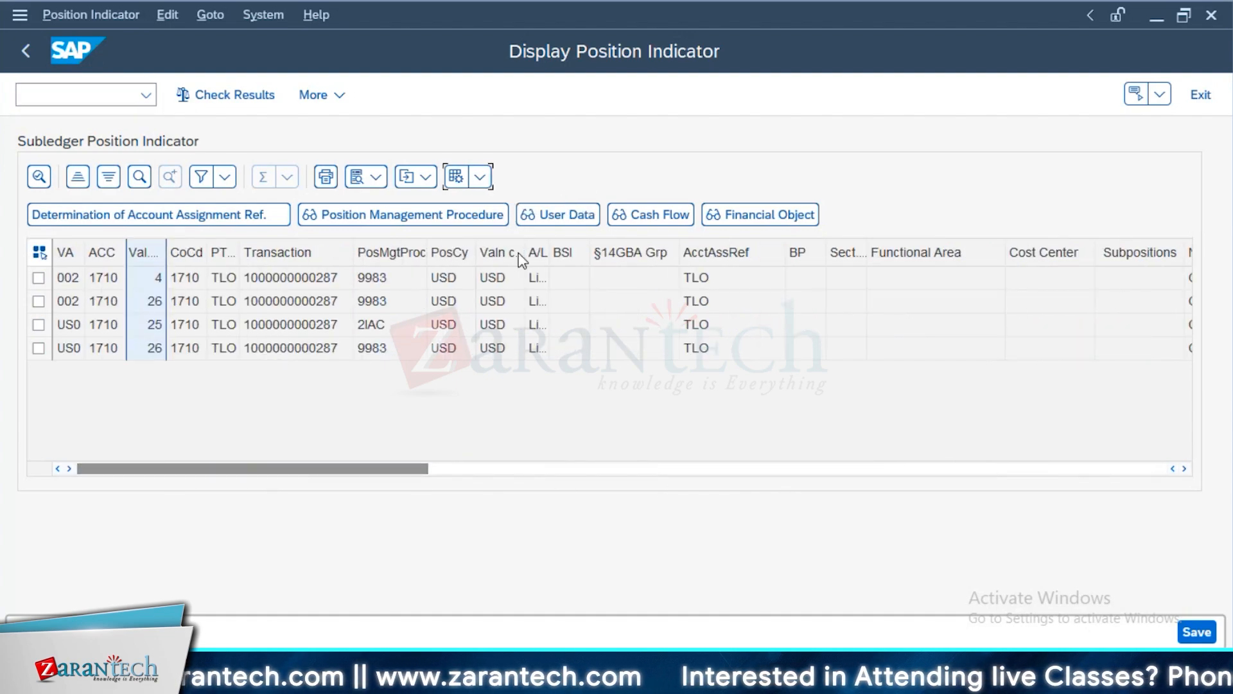
{"action": "left_click", "coordinate": [560, 234]}
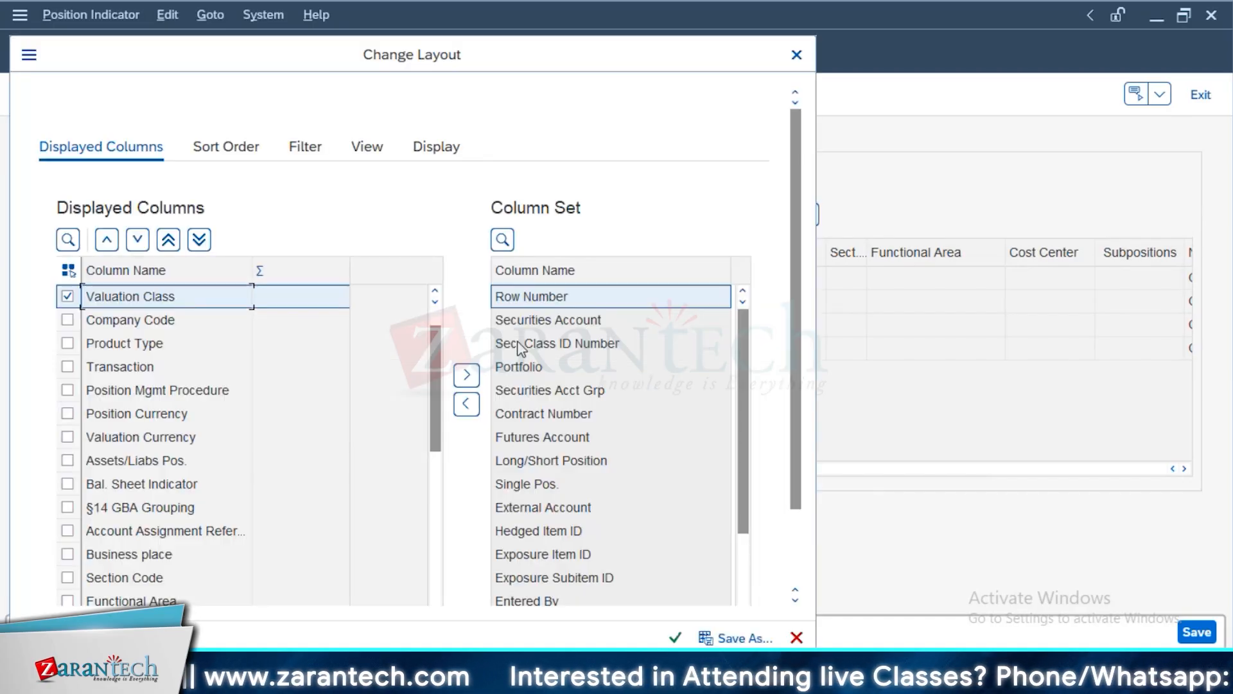
{"action": "left_click", "coordinate": [501, 241]}
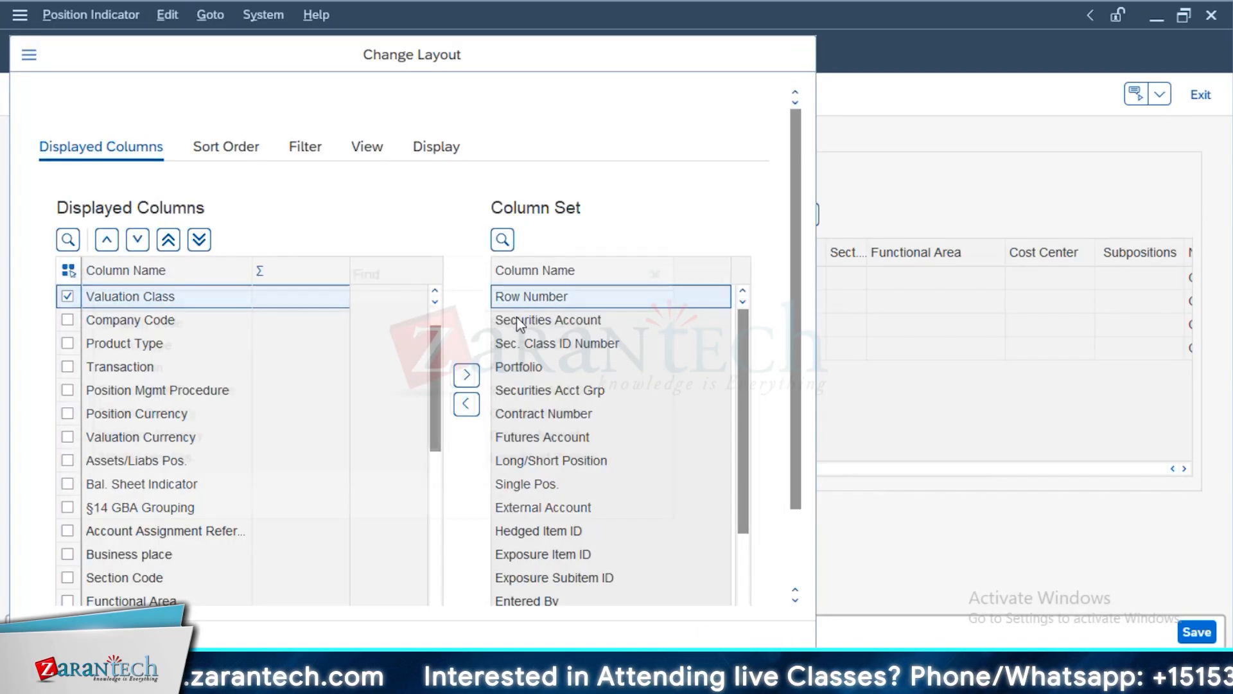
{"action": "type", "text": "Val"}
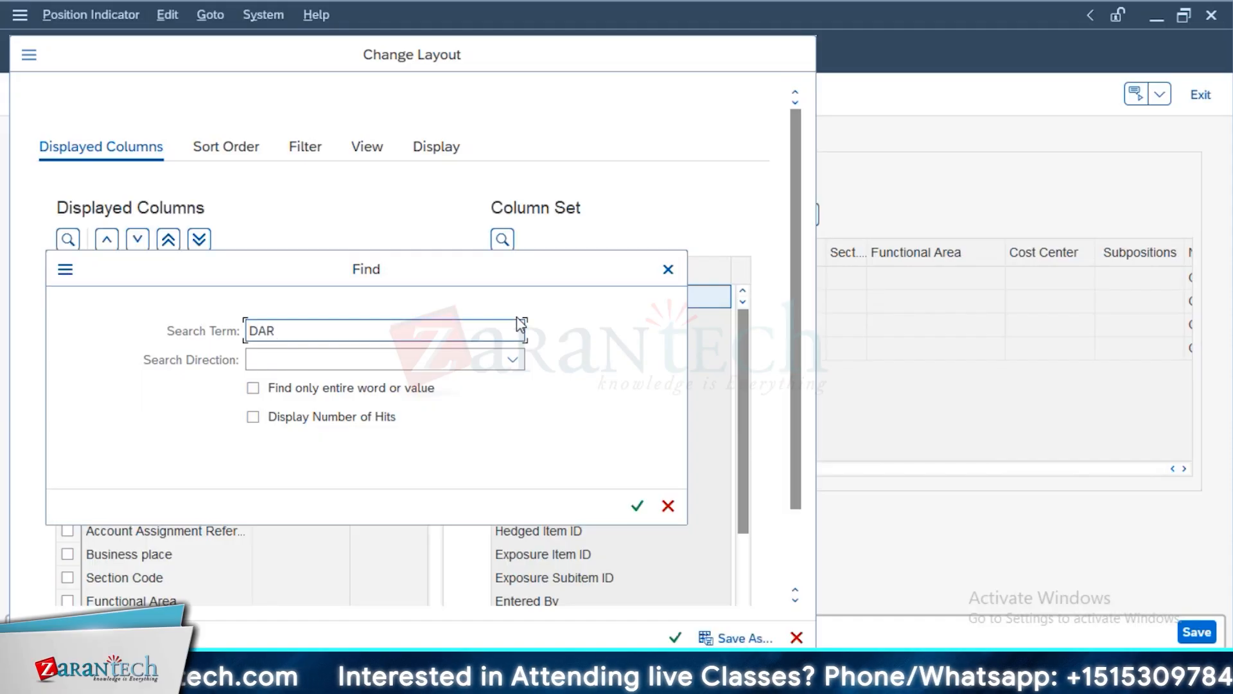
{"action": "key", "text": "Return"}
{"action": "scroll", "coordinate": [433, 355], "scroll_direction": "down", "scroll_amount": 10}
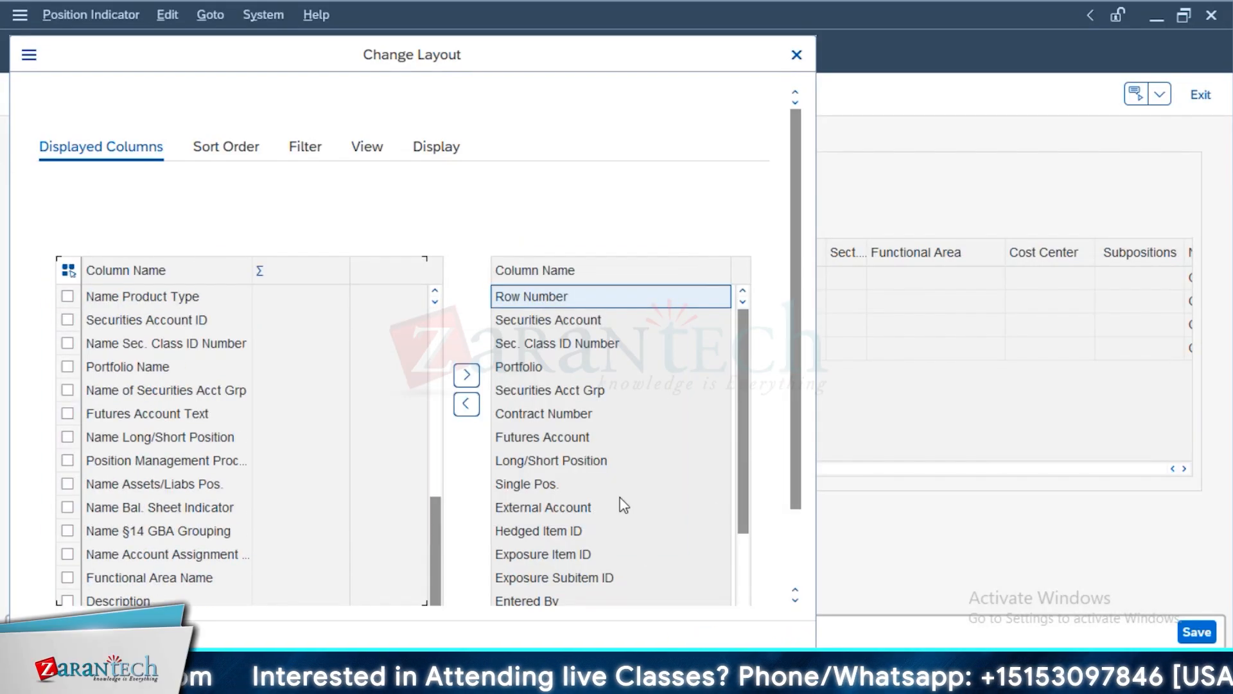
{"action": "left_click", "coordinate": [796, 56]}
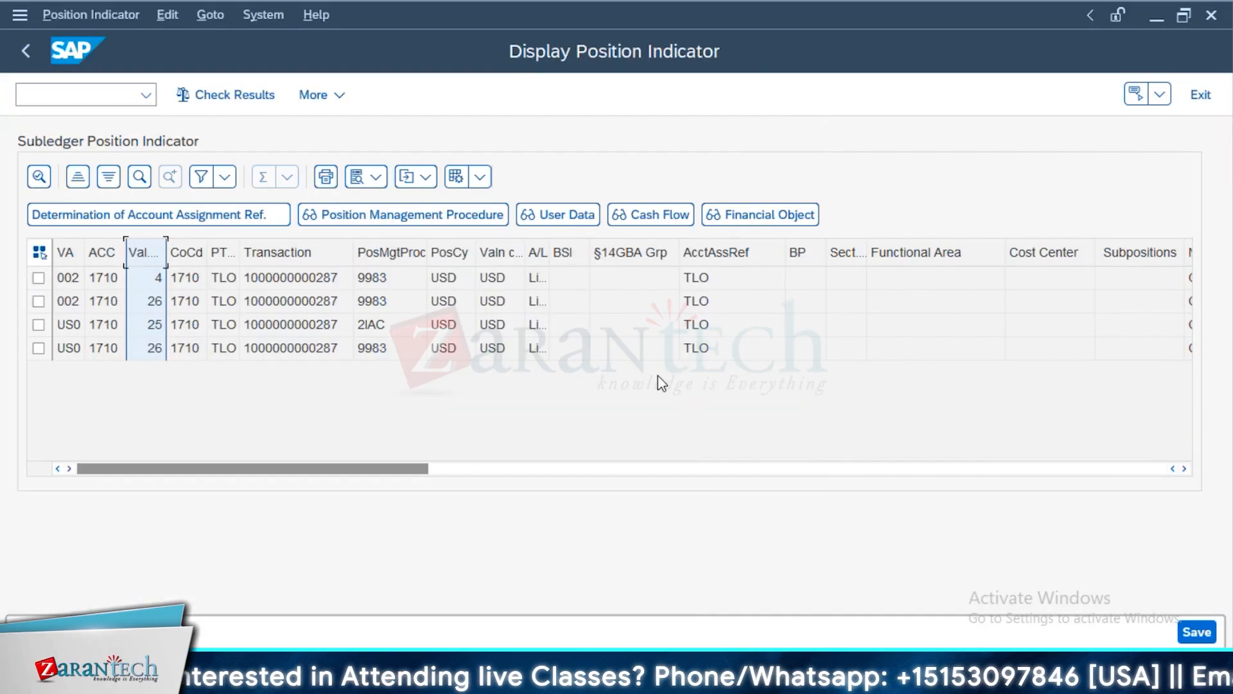
Widen the position management procedure column, examine the remaining position indicator columns and return to the loan
{"action": "double_click", "coordinate": [427, 248]}
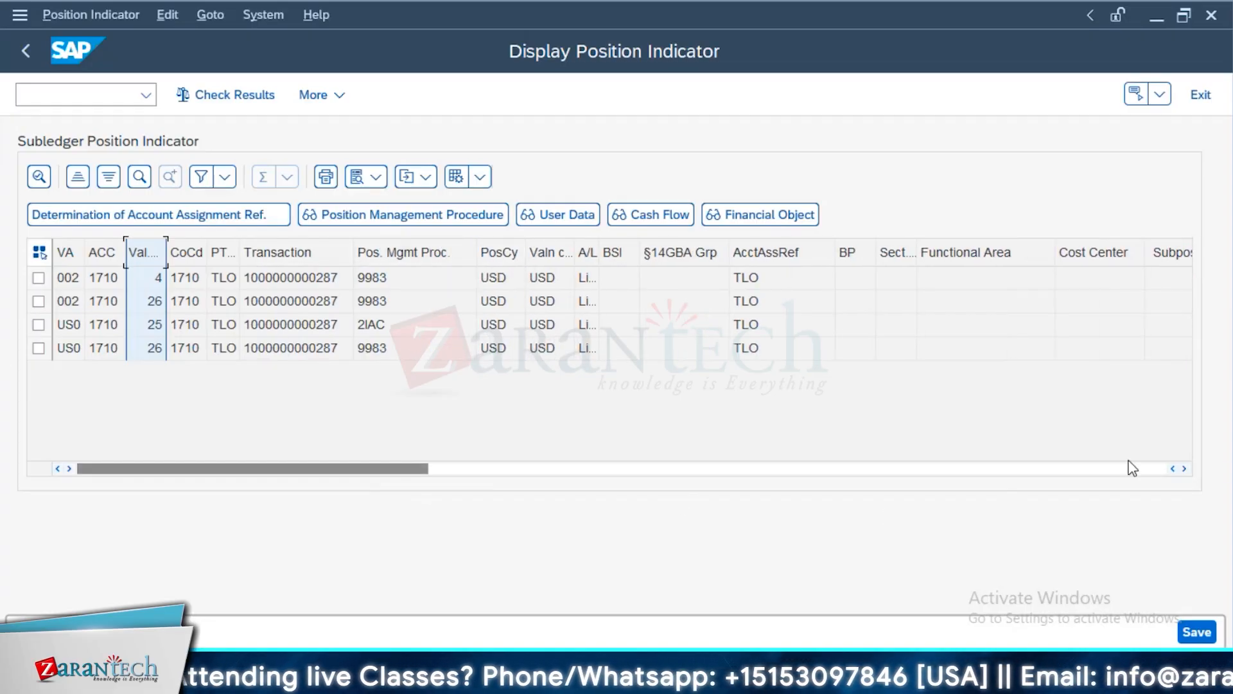
{"action": "left_click", "coordinate": [75, 252]}
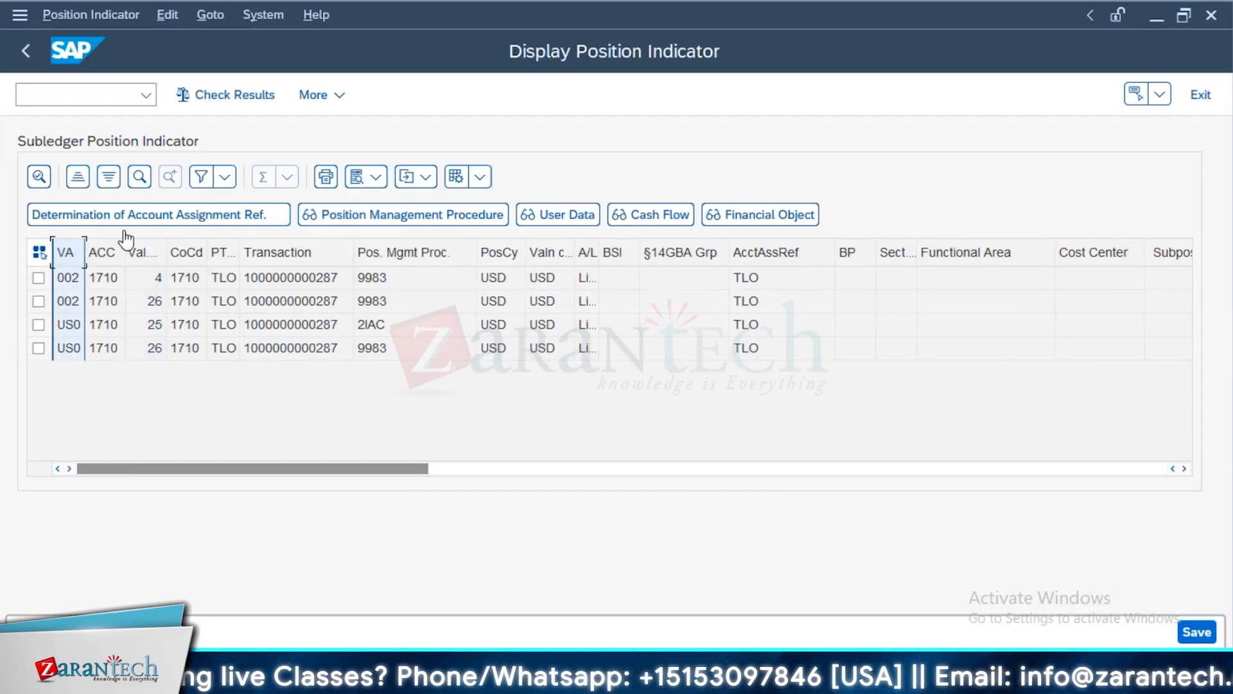
{"action": "left_click", "coordinate": [144, 252]}
{"action": "left_click_drag", "start_coordinate": [425, 470], "coordinate": [1131, 473]}
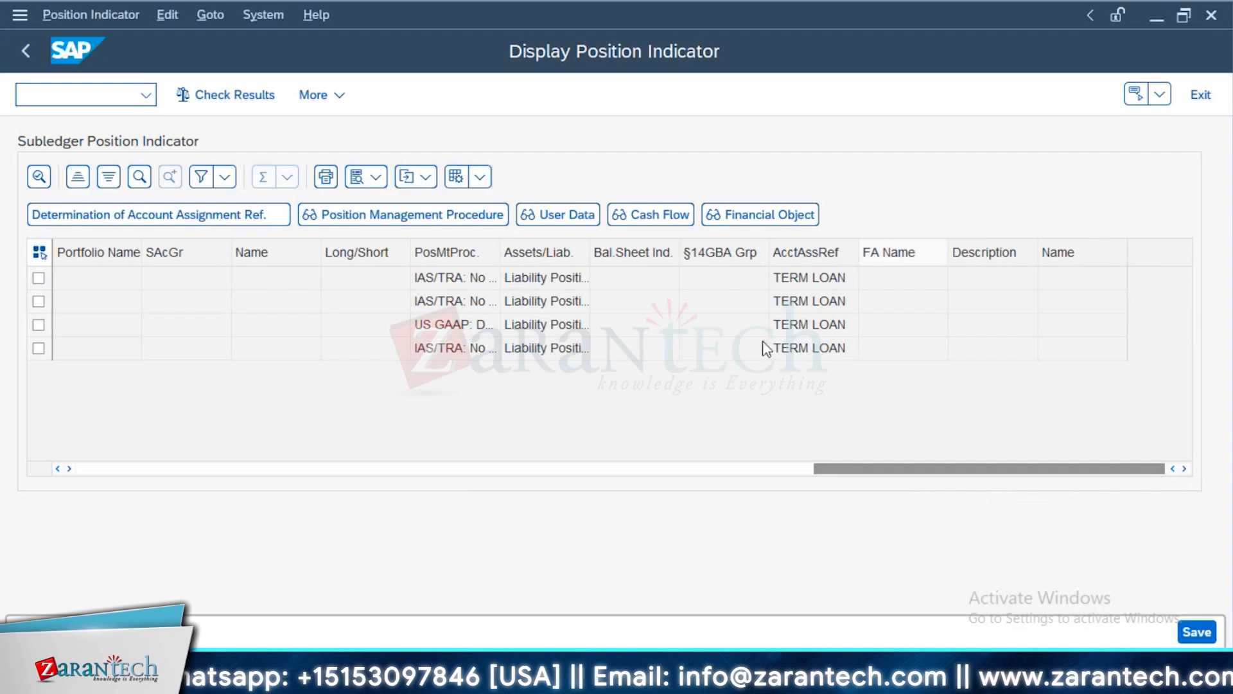
{"action": "left_click", "coordinate": [24, 55]}
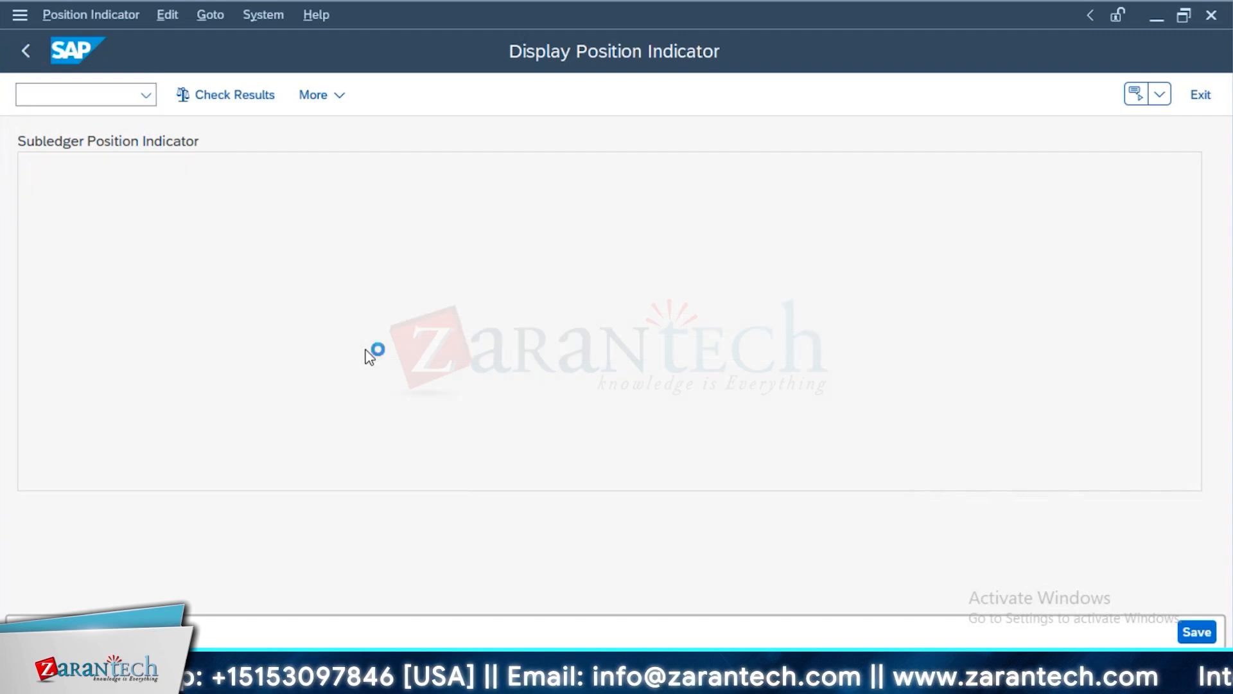
From the loan's Status view, display the transaction's change documents restricted by change date
{"action": "left_click", "coordinate": [787, 263]}
{"action": "left_click", "coordinate": [288, 14]}
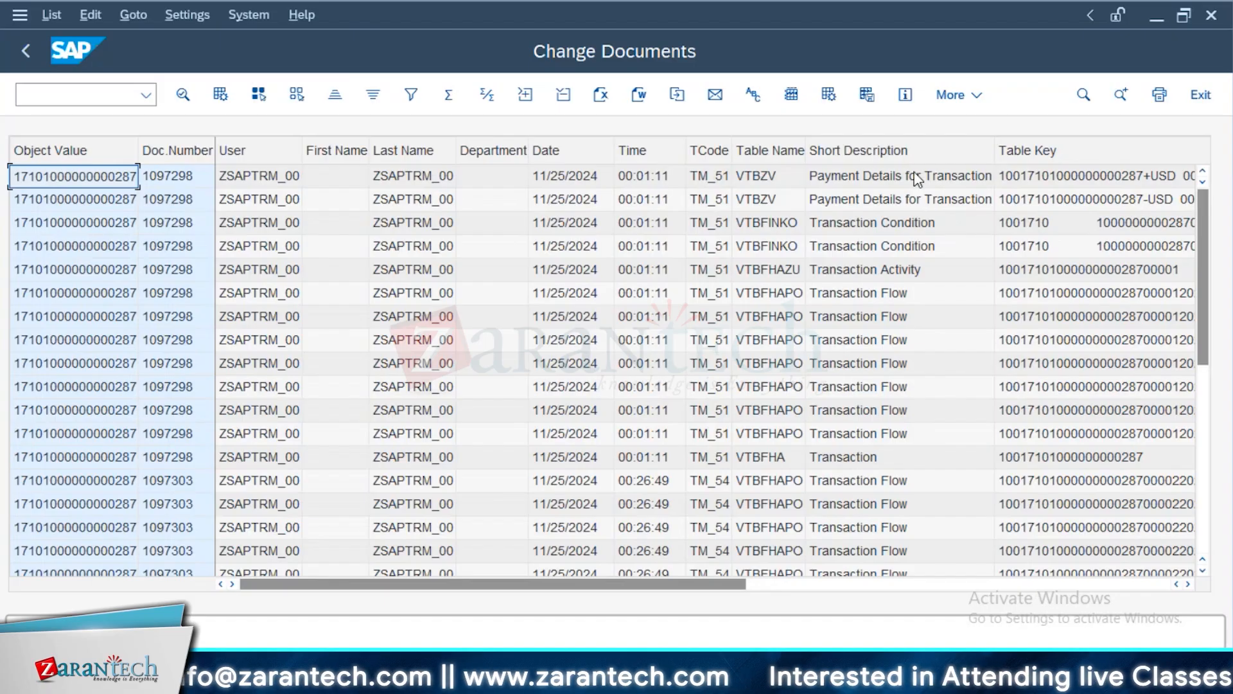
{"action": "key", "text": "F3"}
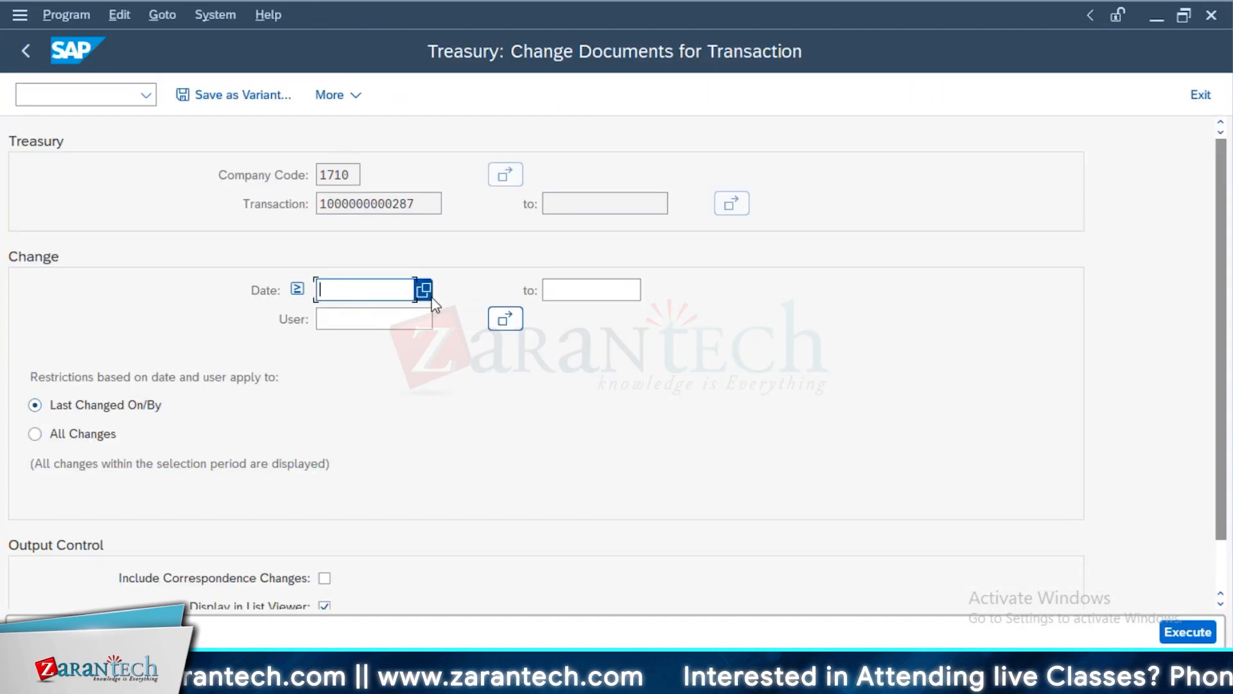
{"action": "key", "text": "F8"}
Examine the change documents' transaction codes, tables, changed fields and old and new values, and return to the loan's status data
{"action": "left_click_drag", "start_coordinate": [685, 589], "coordinate": [801, 584]}
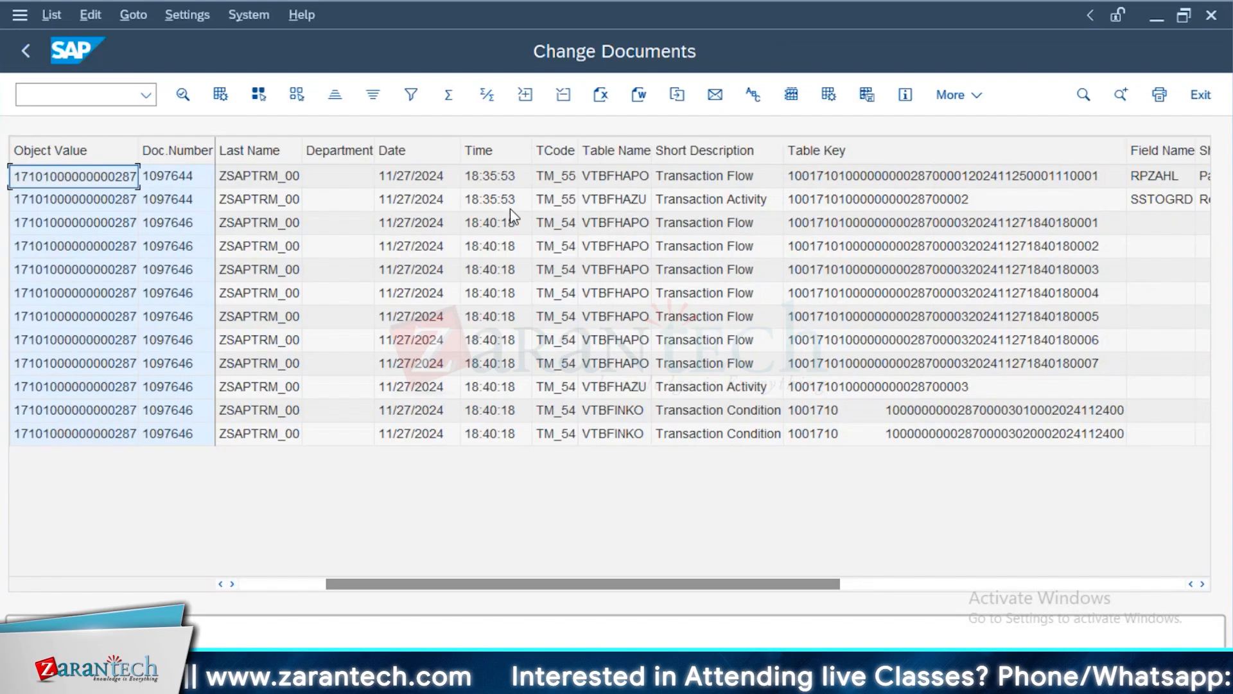
{"action": "left_click", "coordinate": [565, 176]}
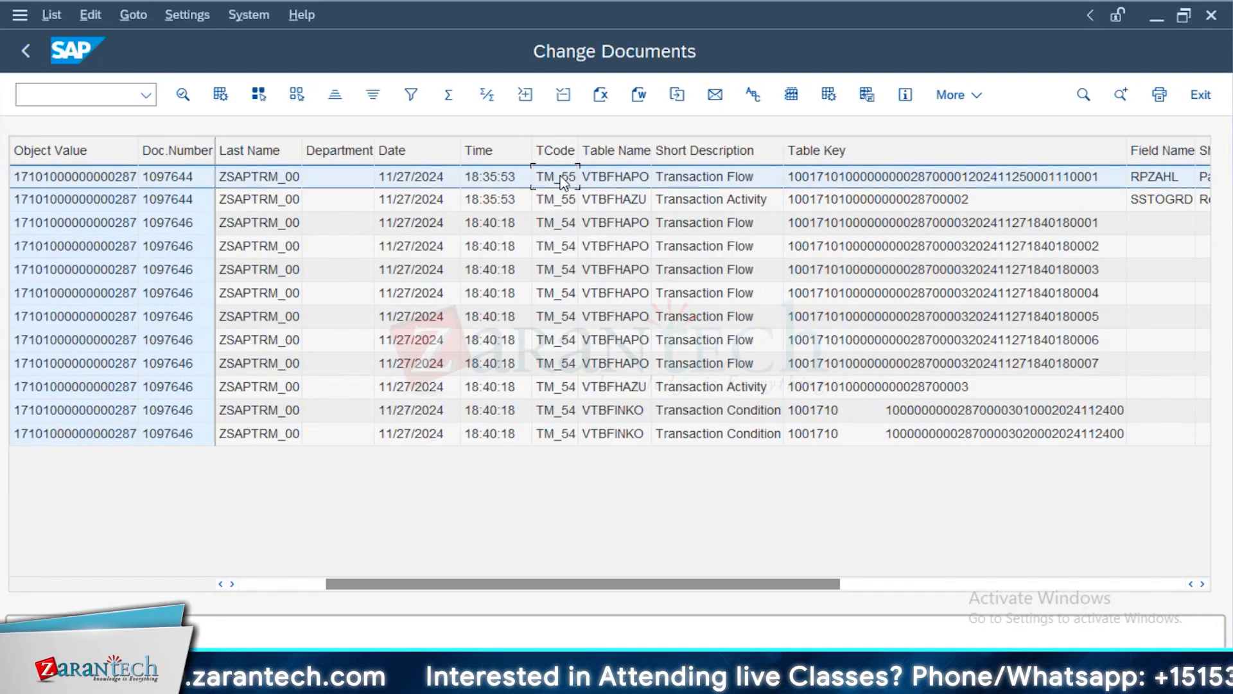
{"action": "left_click_drag", "start_coordinate": [775, 592], "coordinate": [1060, 586]}
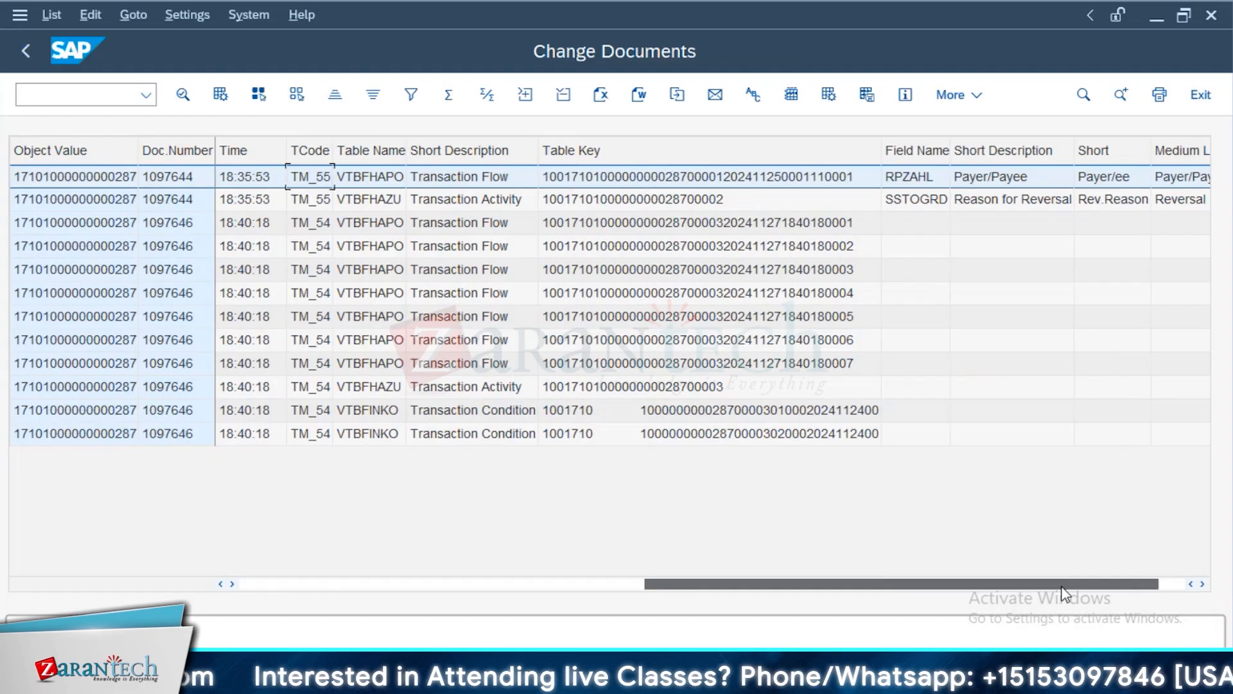
{"action": "left_click_drag", "start_coordinate": [556, 621], "coordinate": [554, 620]}
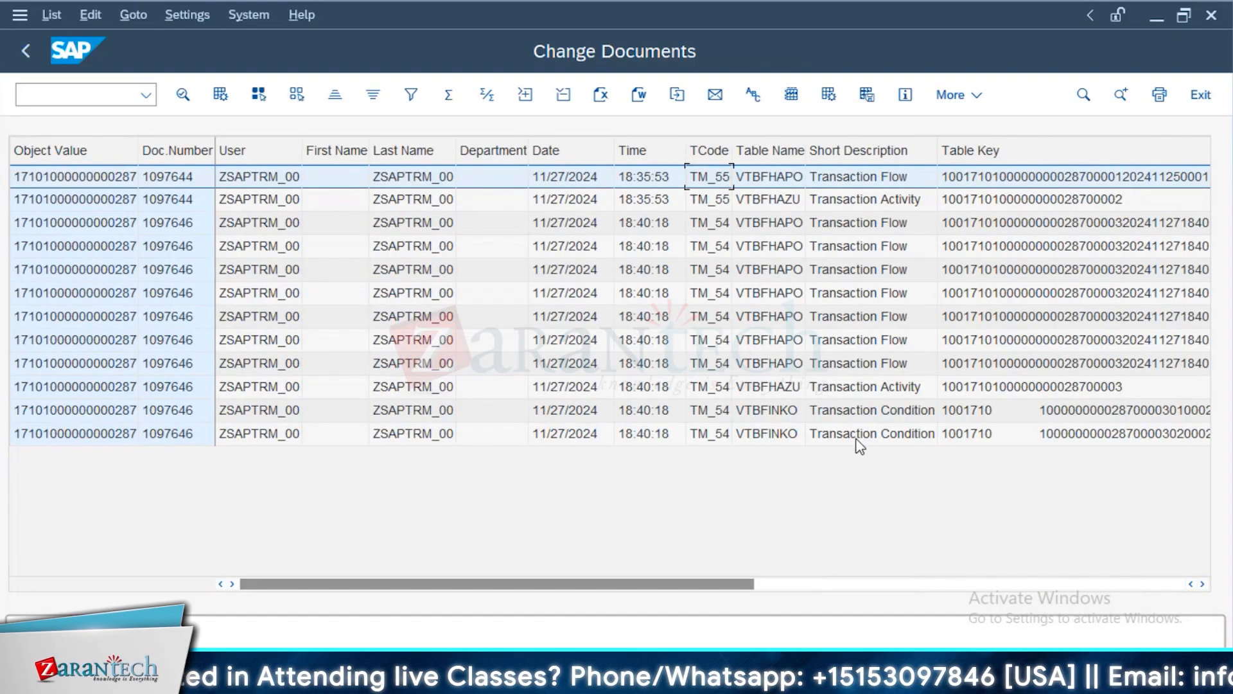
{"action": "left_click_drag", "start_coordinate": [683, 589], "coordinate": [796, 592]}
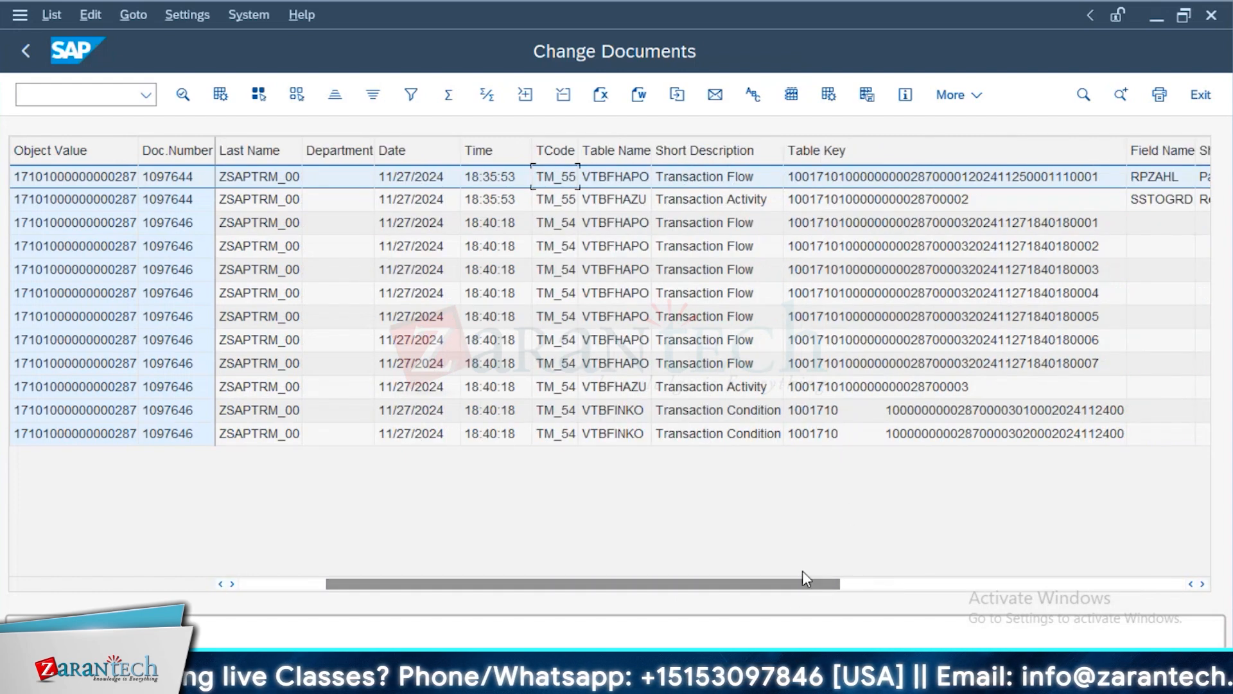
{"action": "left_click_drag", "start_coordinate": [808, 589], "coordinate": [979, 587]}
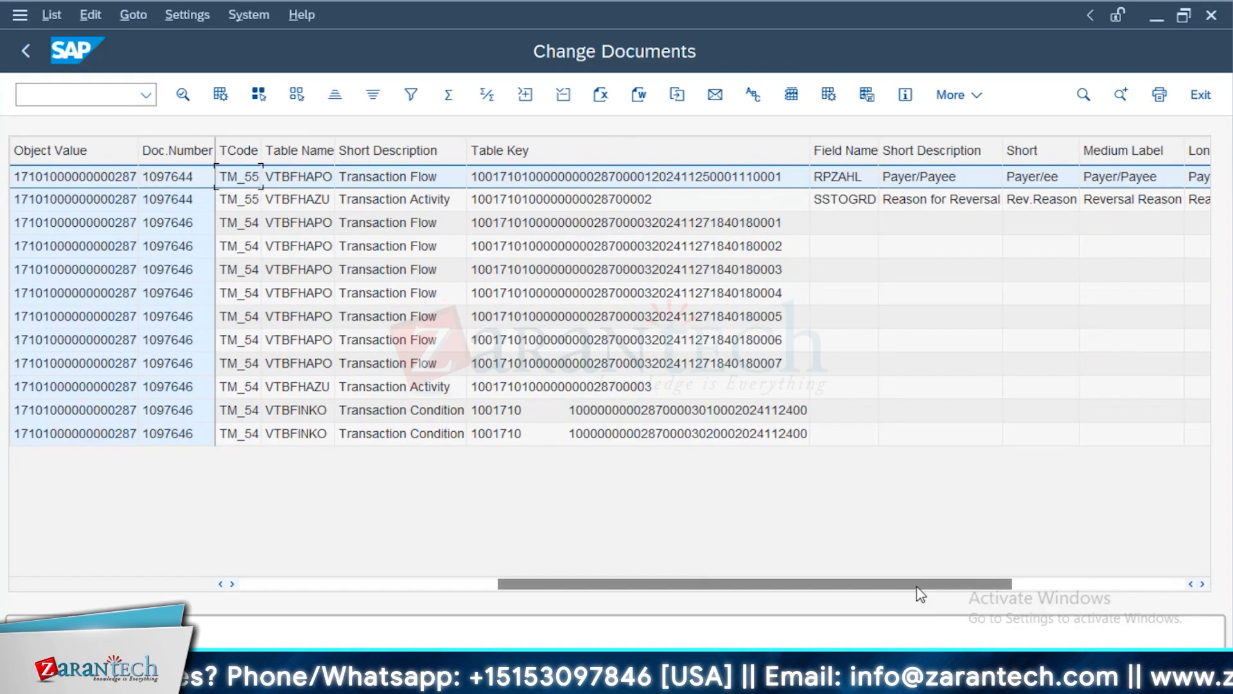
{"action": "left_click_drag", "start_coordinate": [932, 583], "coordinate": [1096, 601]}
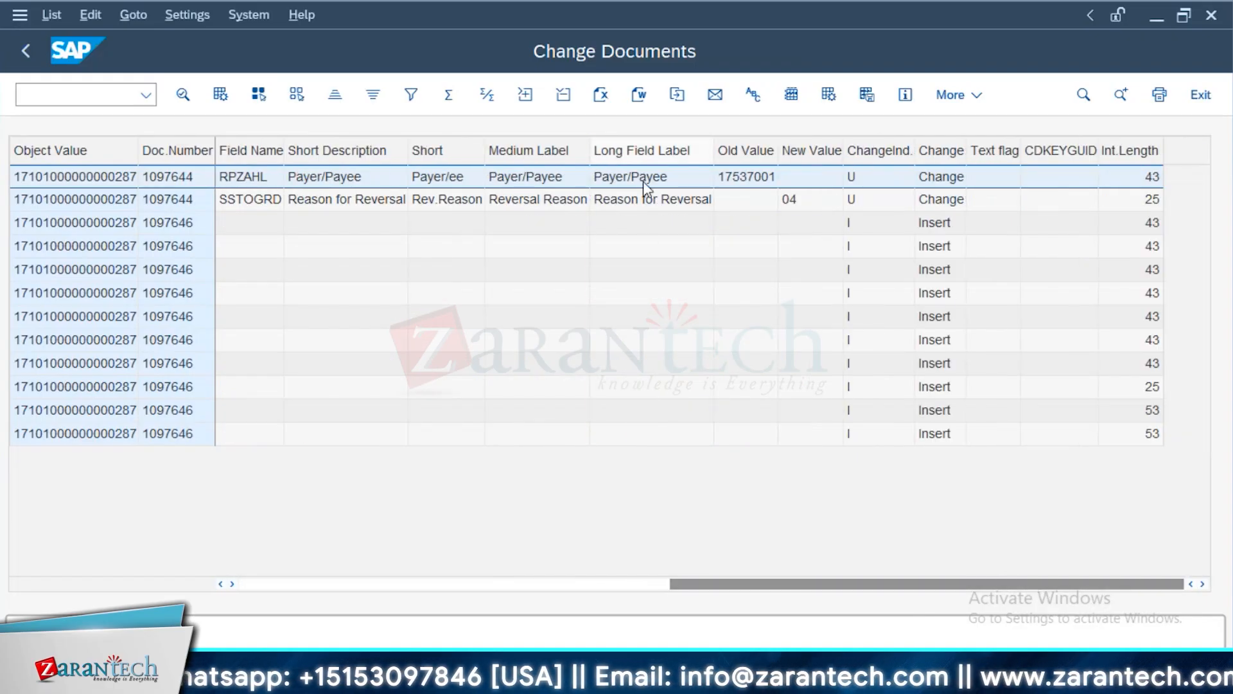
{"action": "left_click_drag", "start_coordinate": [952, 584], "coordinate": [650, 607]}
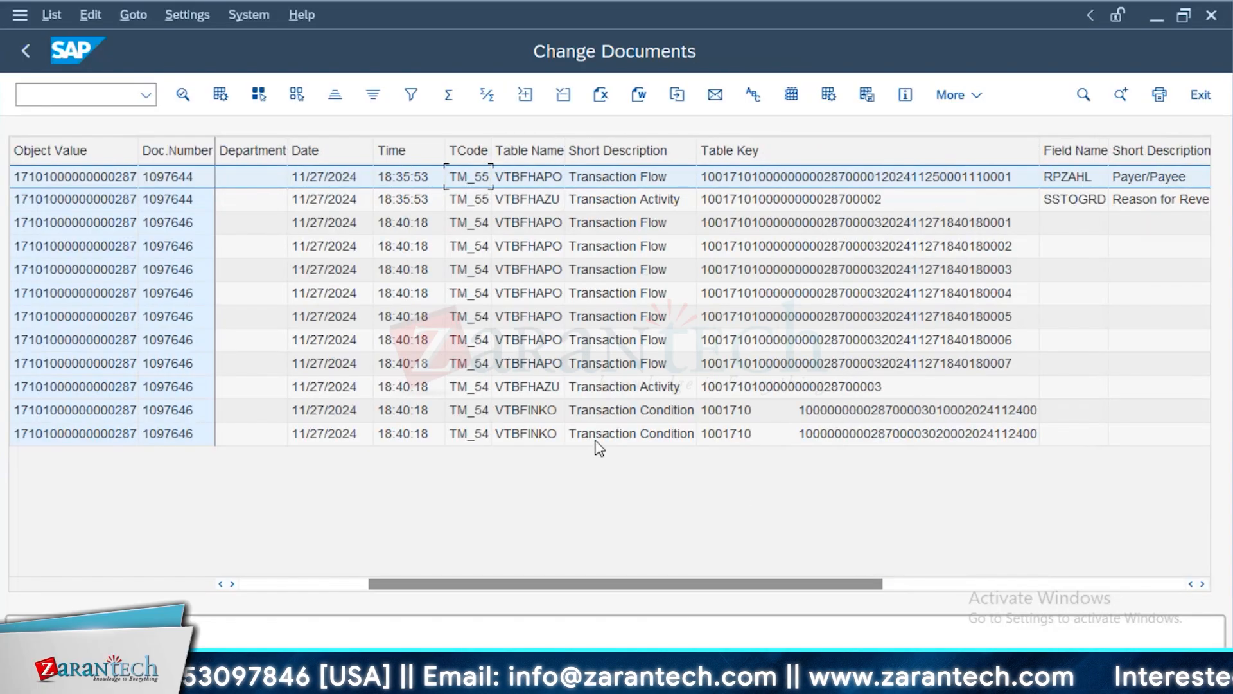
{"action": "left_click", "coordinate": [25, 48]}
{"action": "left_click", "coordinate": [24, 48]}
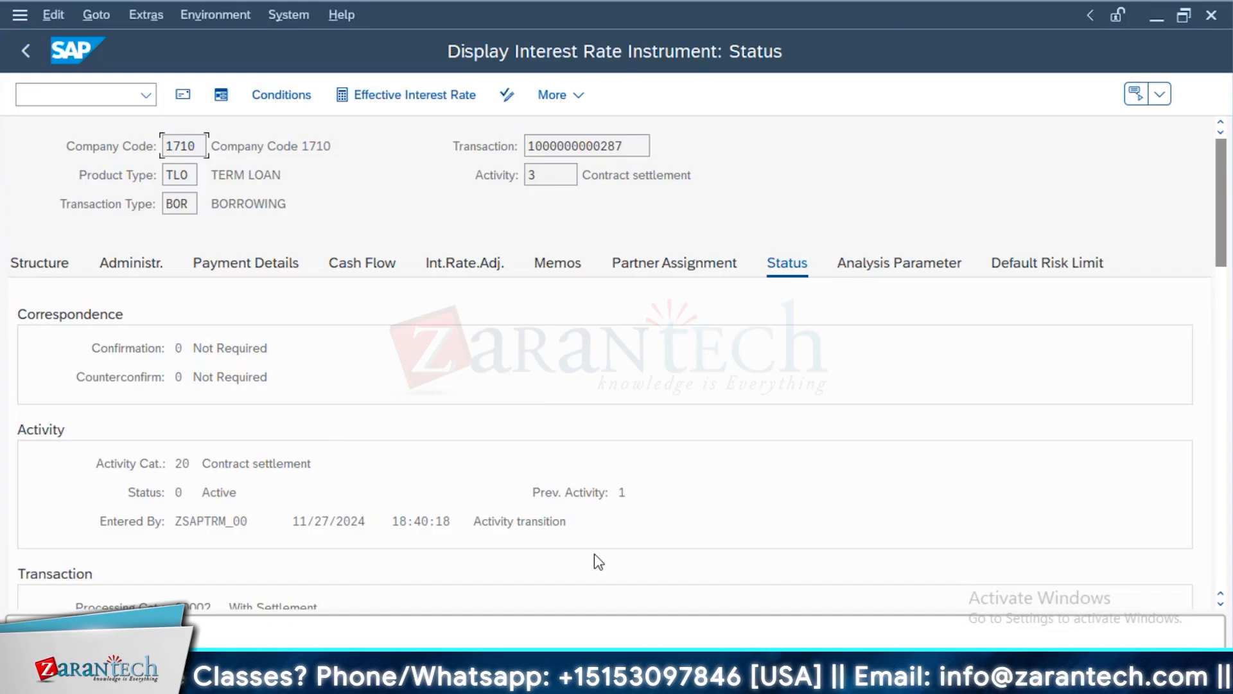
Leave the loan display, open transaction TPM12 in a new session and look over its general and OTC transaction selection fields
{"action": "mouse_move", "coordinate": [573, 682]}
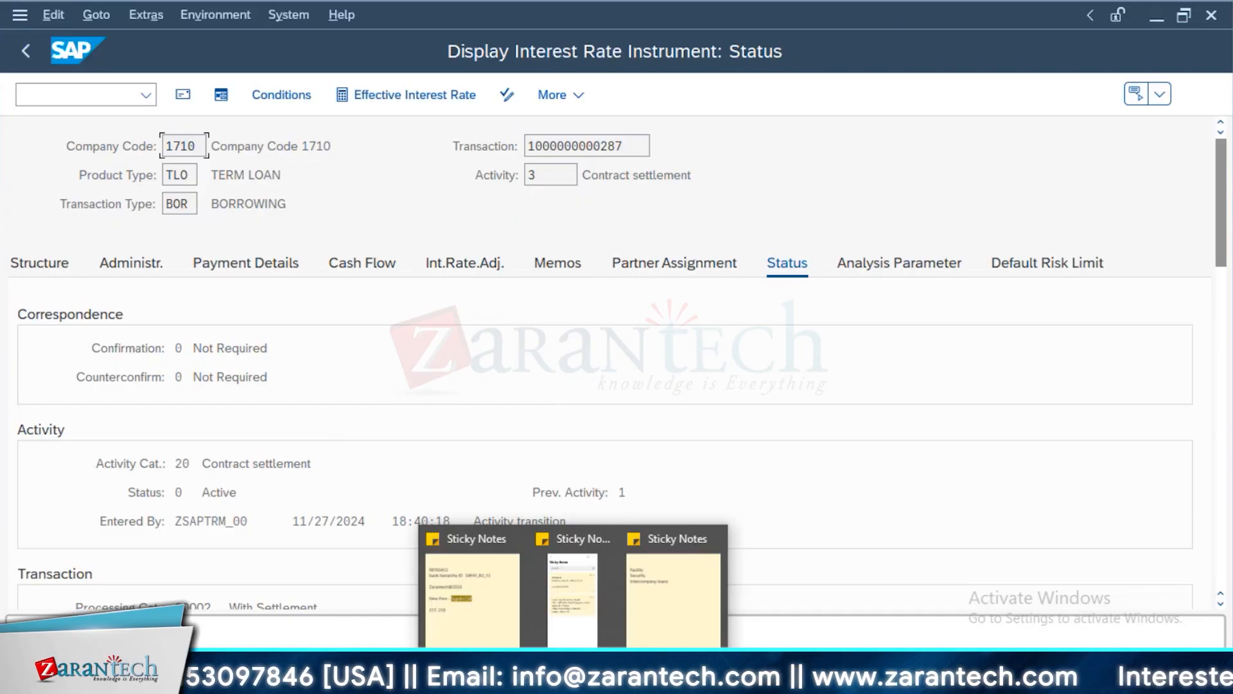
{"action": "key", "text": "F3"}
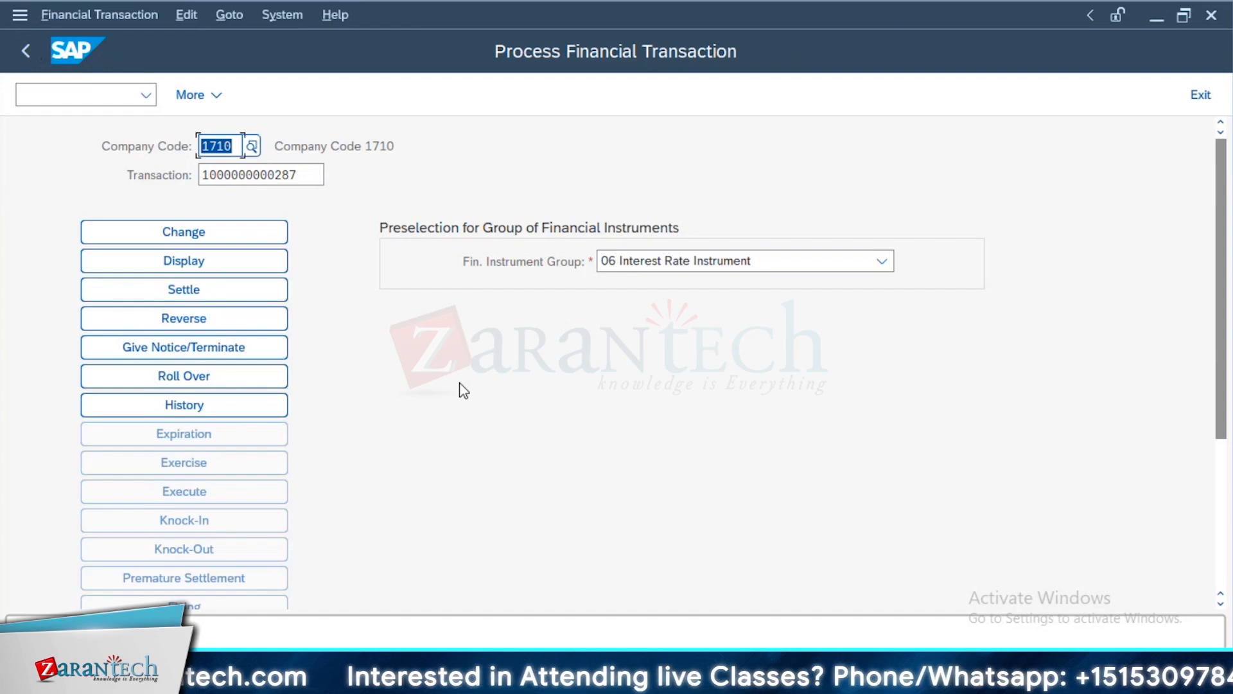
{"action": "left_click", "coordinate": [31, 93]}
{"action": "type", "text": "/"}
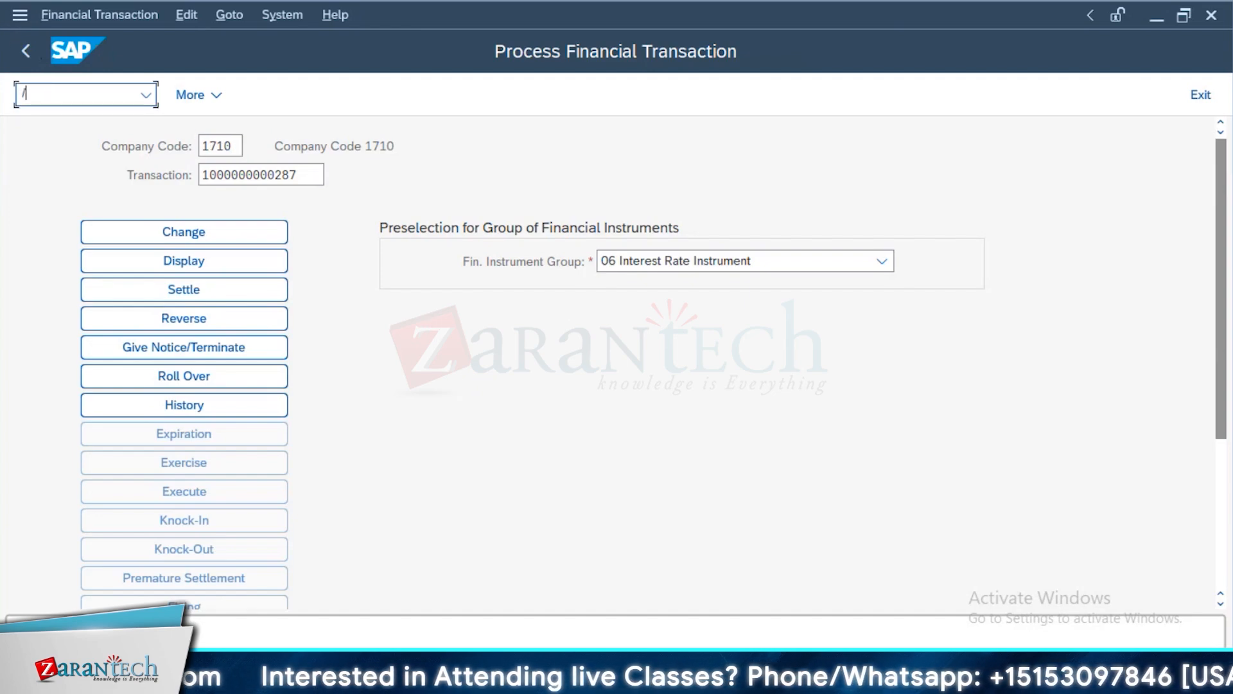
{"action": "type", "text": "OTPM12"}
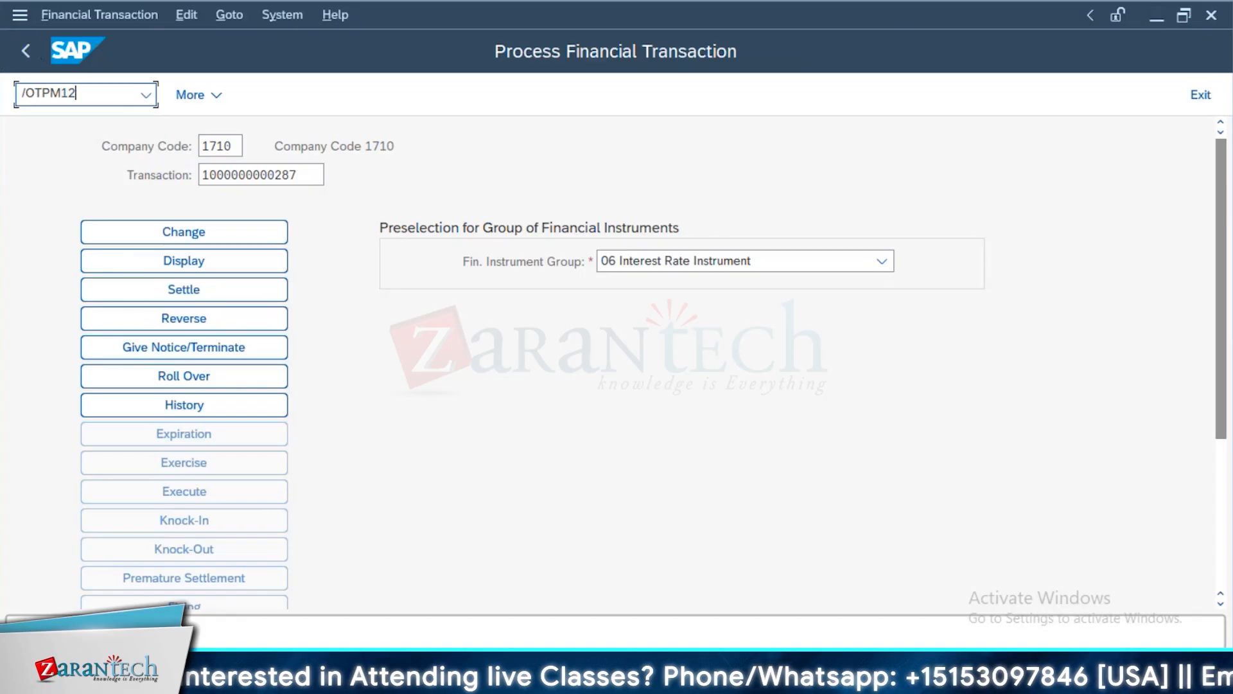
{"action": "key", "text": "Return"}
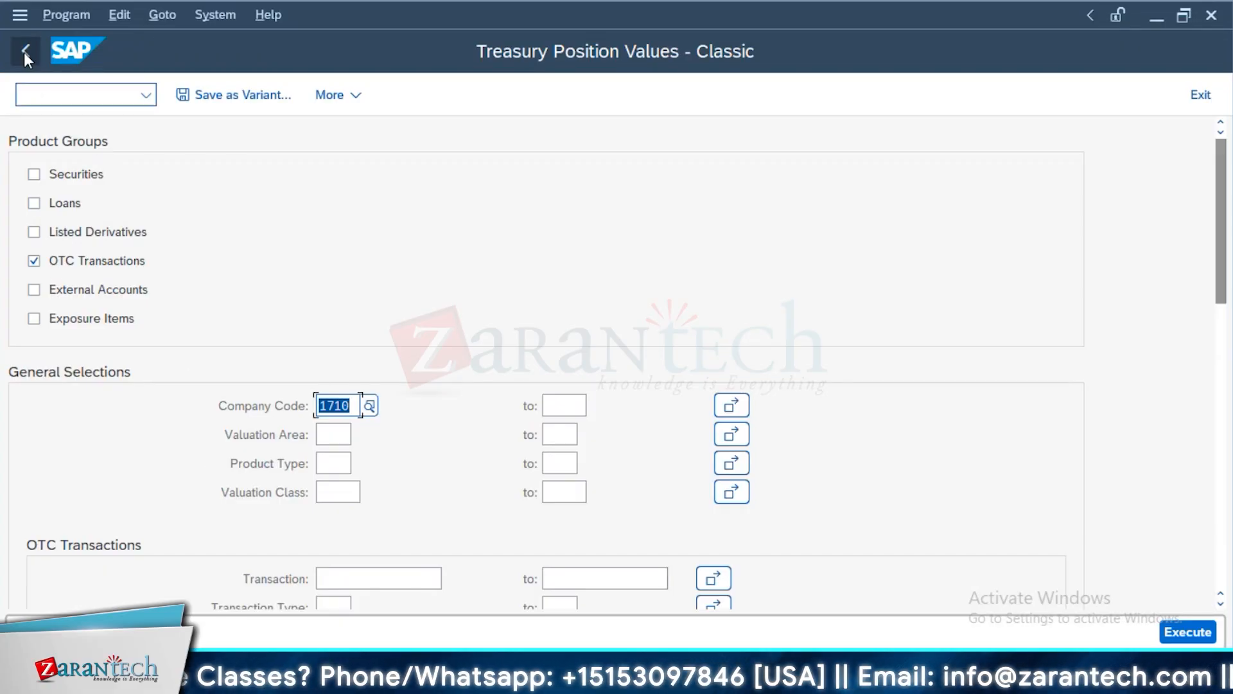
{"action": "scroll", "coordinate": [572, 308], "scroll_direction": "down", "scroll_amount": 2}
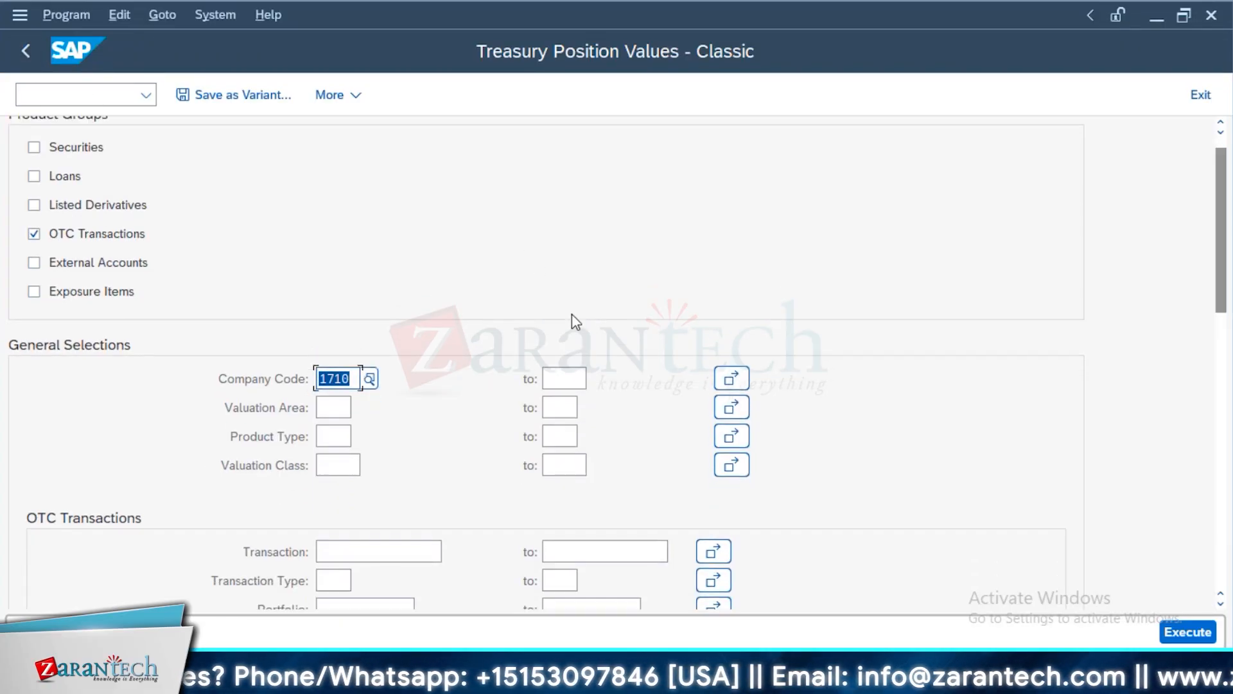
{"action": "left_click", "coordinate": [71, 97]}
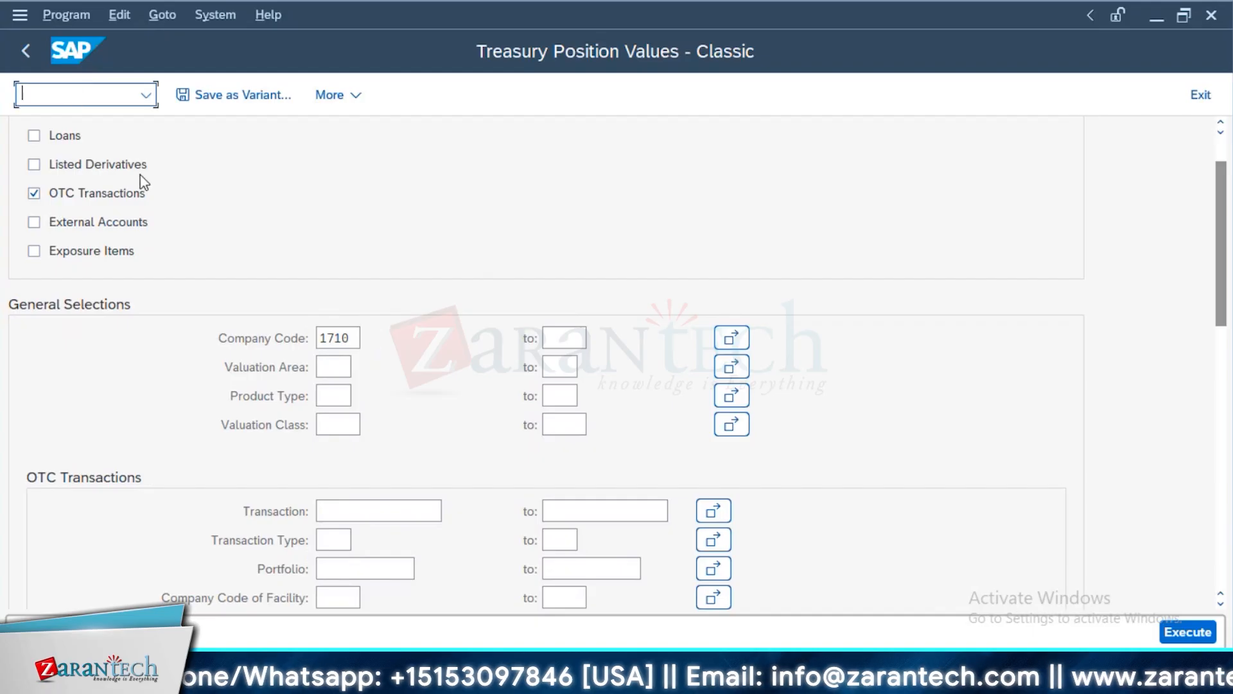
{"action": "scroll", "coordinate": [319, 421], "scroll_direction": "down", "scroll_amount": 2}
{"action": "scroll", "coordinate": [321, 424], "scroll_direction": "down", "scroll_amount": 1}
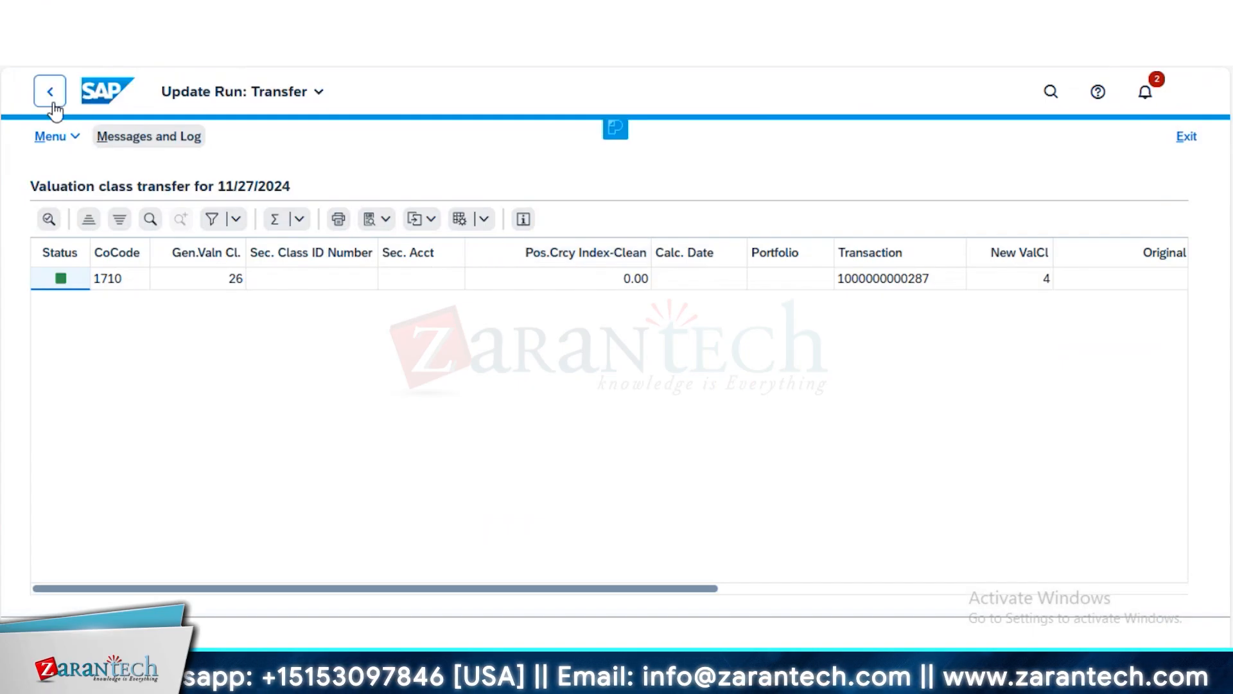
Return from the transfer run's result to the valuation class transfer selections and examine the OTC transaction, outgoing position and transfer posting parameters
{"action": "left_click", "coordinate": [52, 96]}
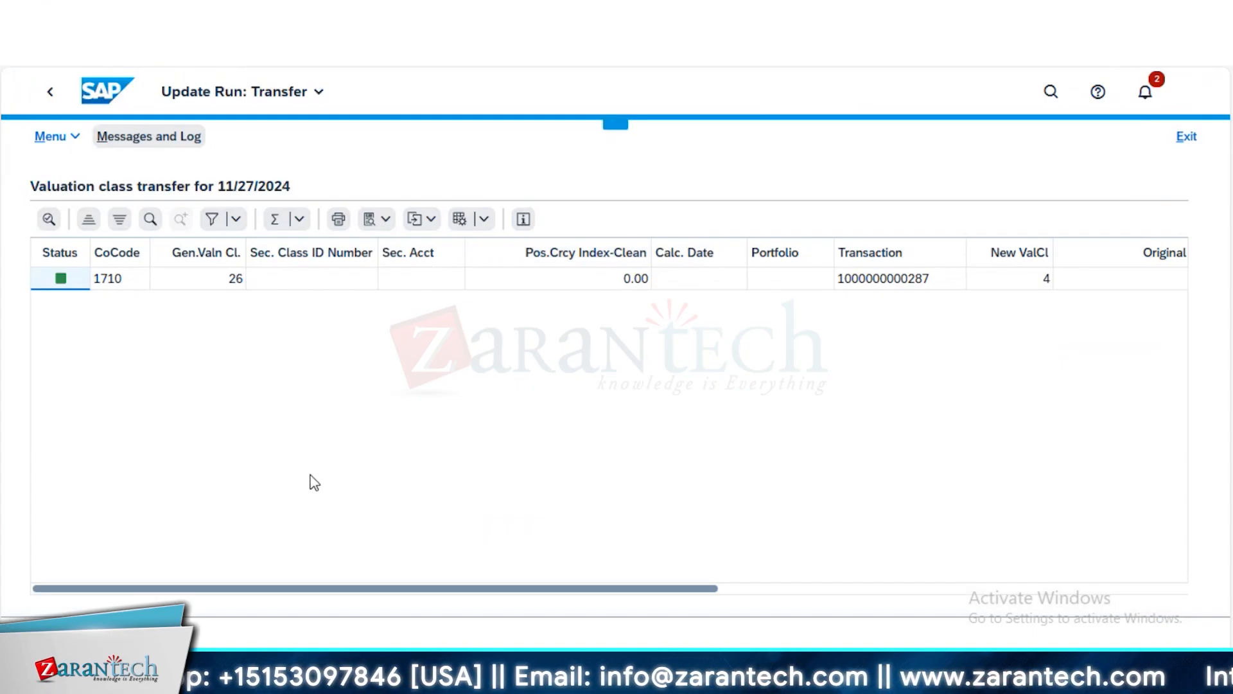
{"action": "scroll", "coordinate": [495, 460], "scroll_direction": "down", "scroll_amount": 6}
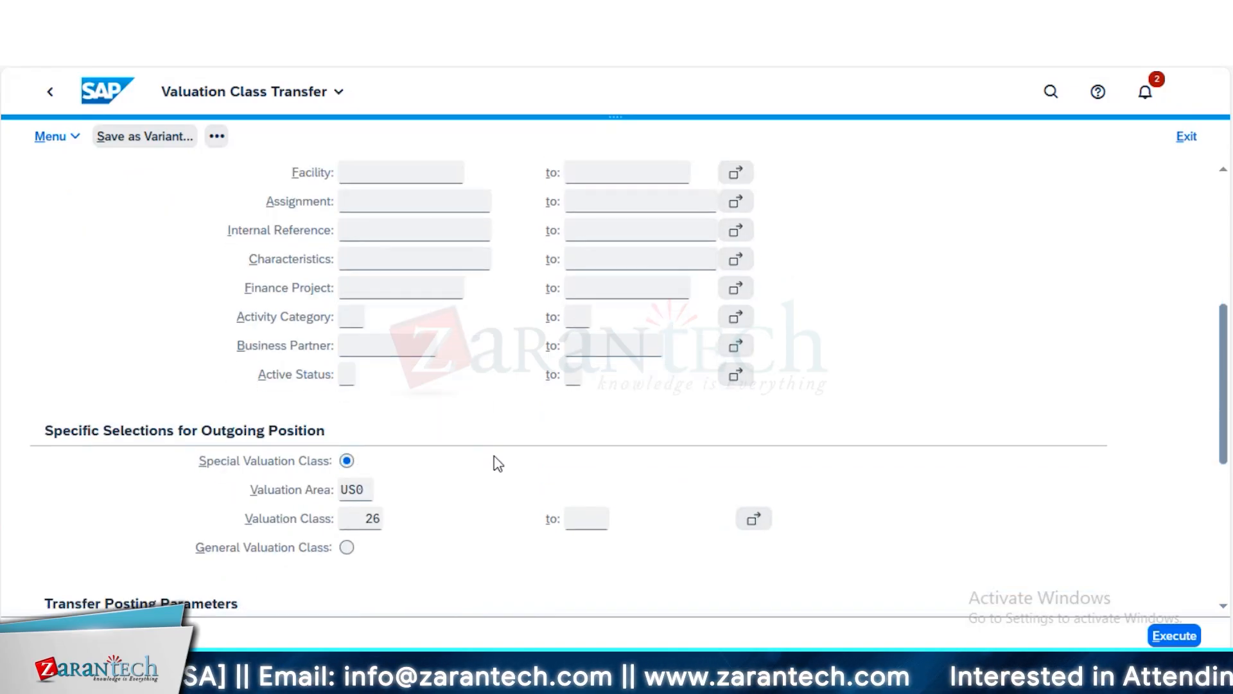
{"action": "scroll", "coordinate": [499, 463], "scroll_direction": "down", "scroll_amount": 6}
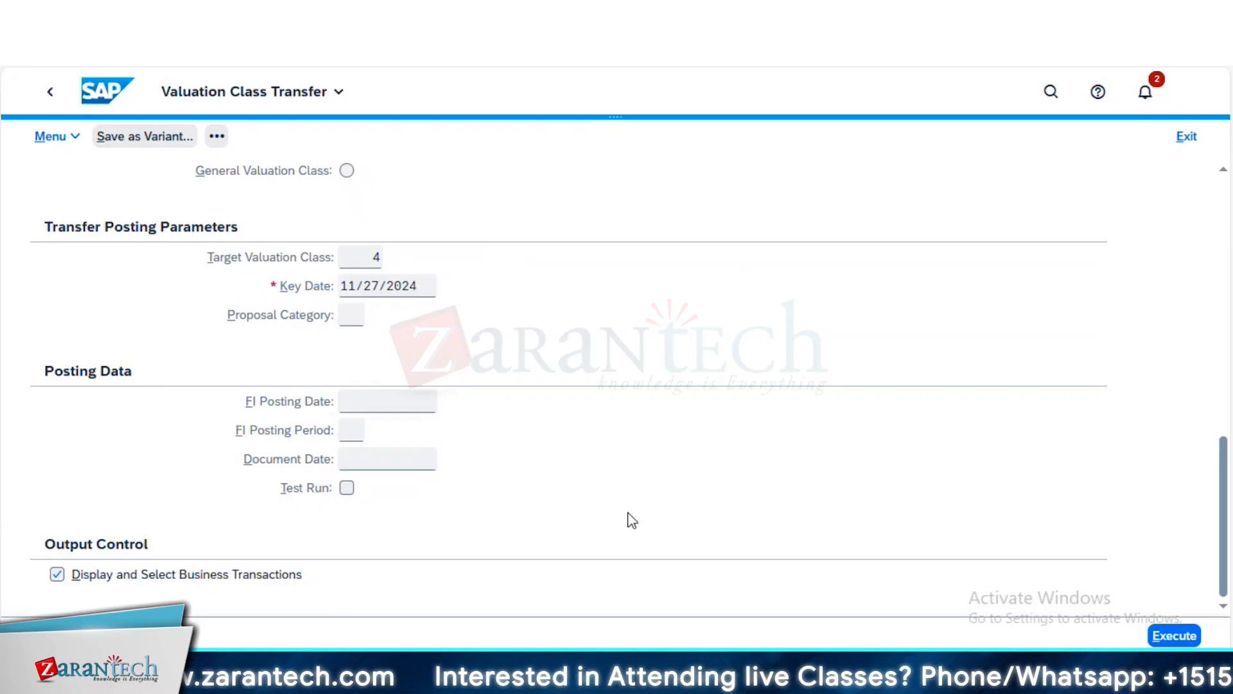
{"action": "scroll", "coordinate": [632, 520], "scroll_direction": "up", "scroll_amount": 3}
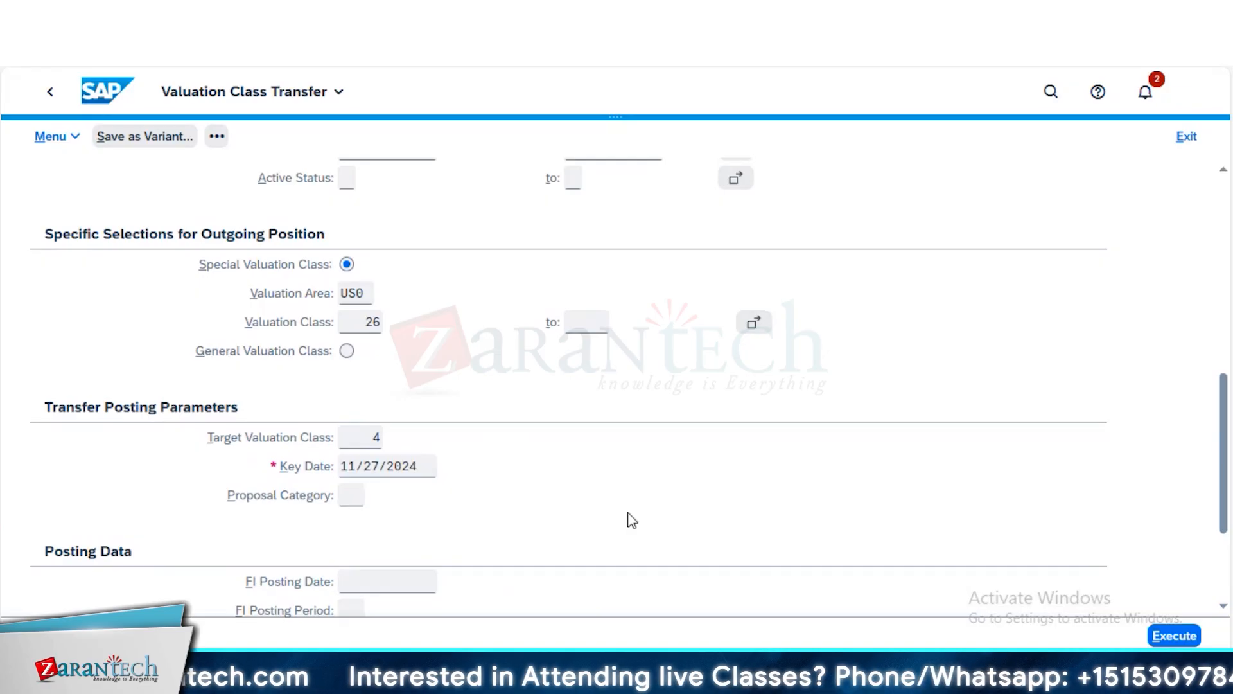
{"action": "scroll", "coordinate": [632, 521], "scroll_direction": "up", "scroll_amount": 4}
{"action": "scroll", "coordinate": [632, 521], "scroll_direction": "up", "scroll_amount": 1}
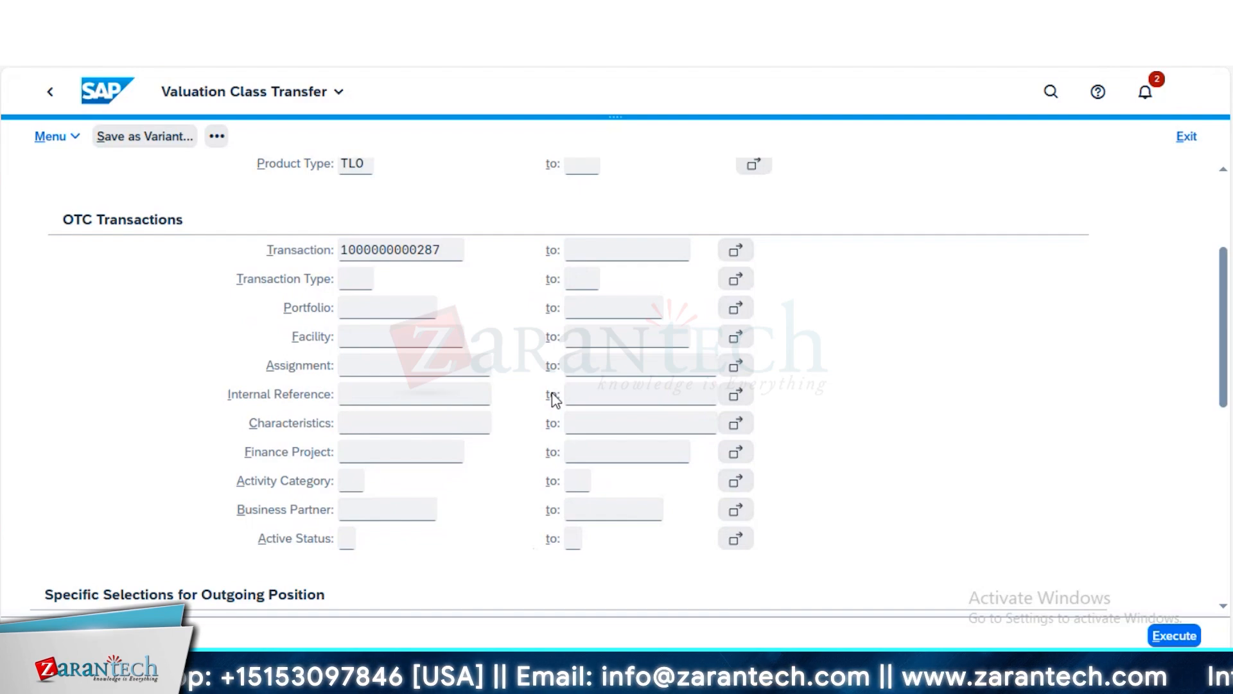
{"action": "scroll", "coordinate": [555, 398], "scroll_direction": "down", "scroll_amount": 5}
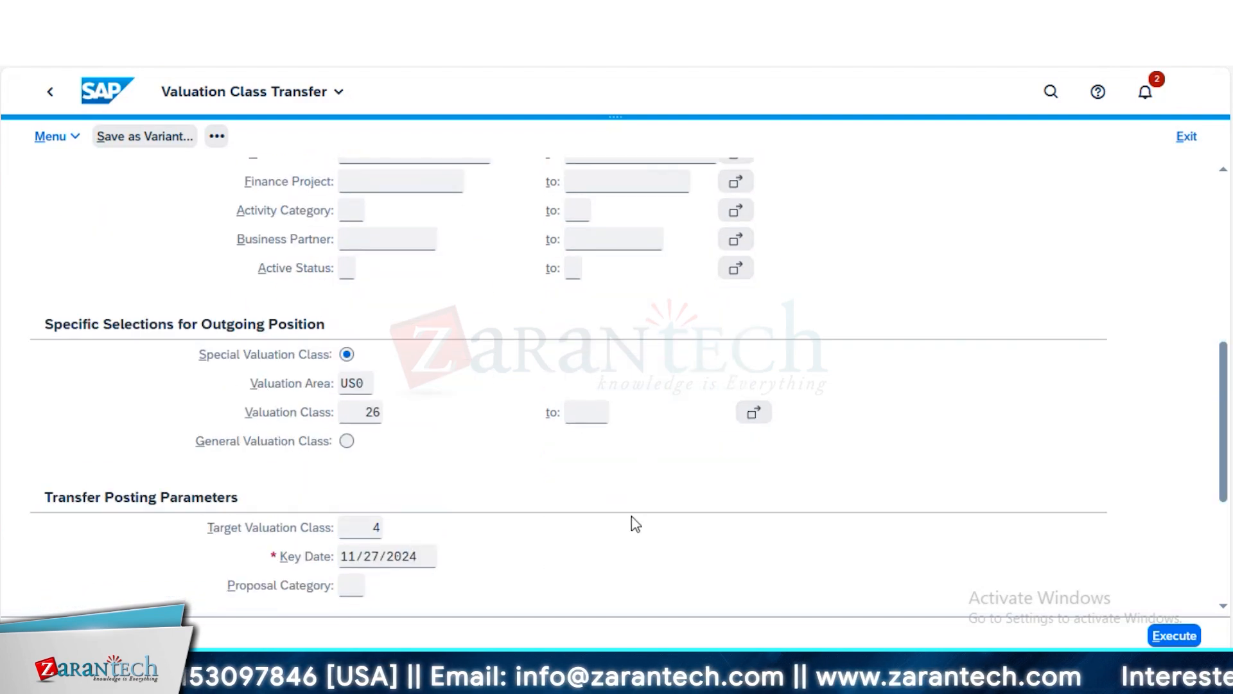
{"action": "key", "text": "alt+Tab"}
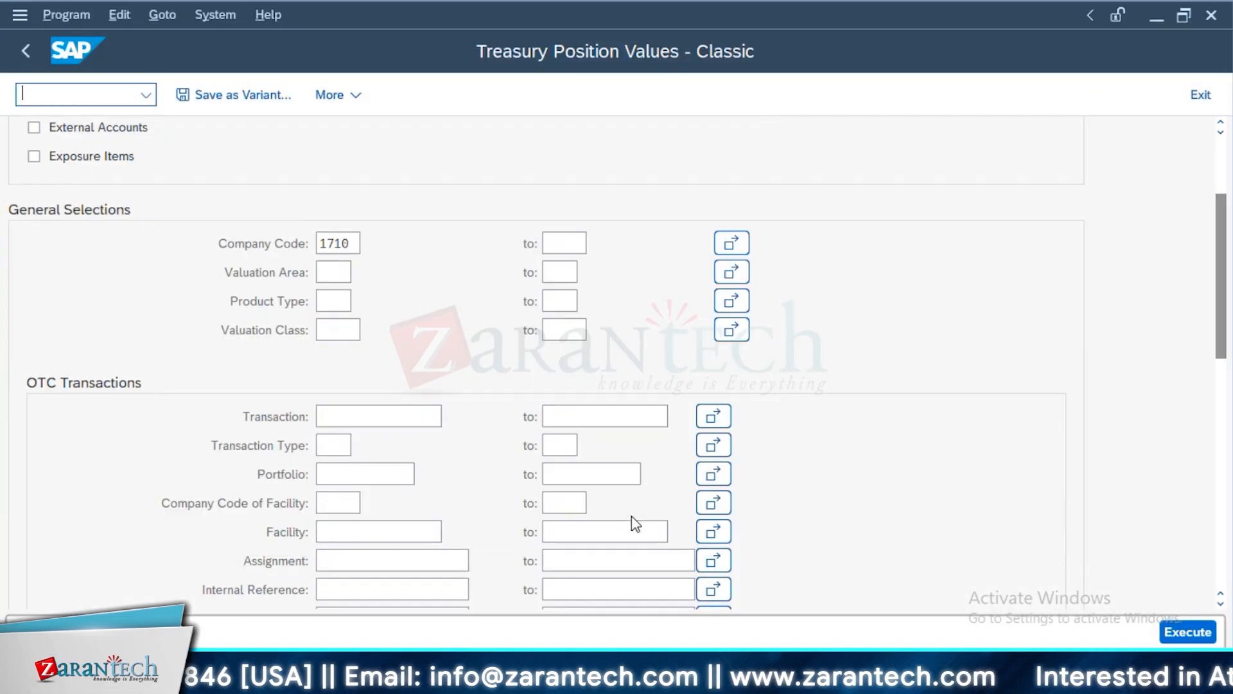
{"action": "key", "text": "alt+Tab"}
{"action": "scroll", "coordinate": [450, 566], "scroll_direction": "down", "scroll_amount": 3}
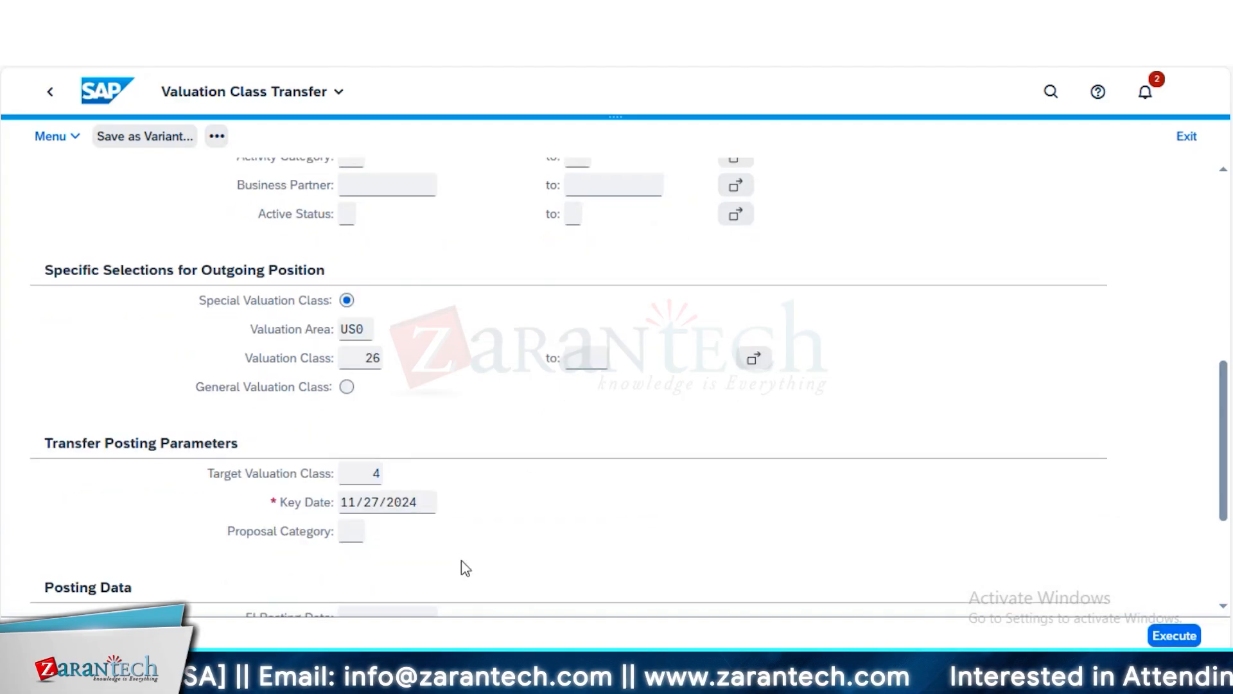
{"action": "scroll", "coordinate": [470, 566], "scroll_direction": "up", "scroll_amount": 2}
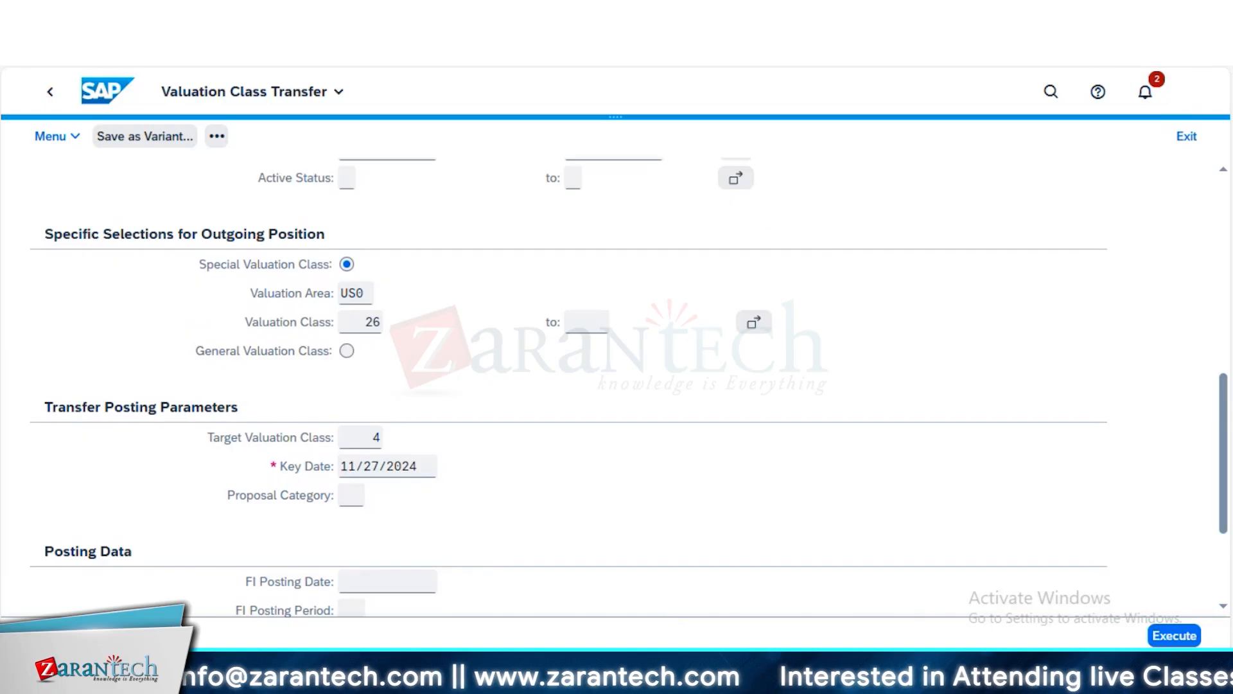
Switch to the Excel worksheet and enter 600000 in cell I2
{"action": "mouse_move", "coordinate": [711, 675]}
{"action": "left_click", "coordinate": [592, 620]}
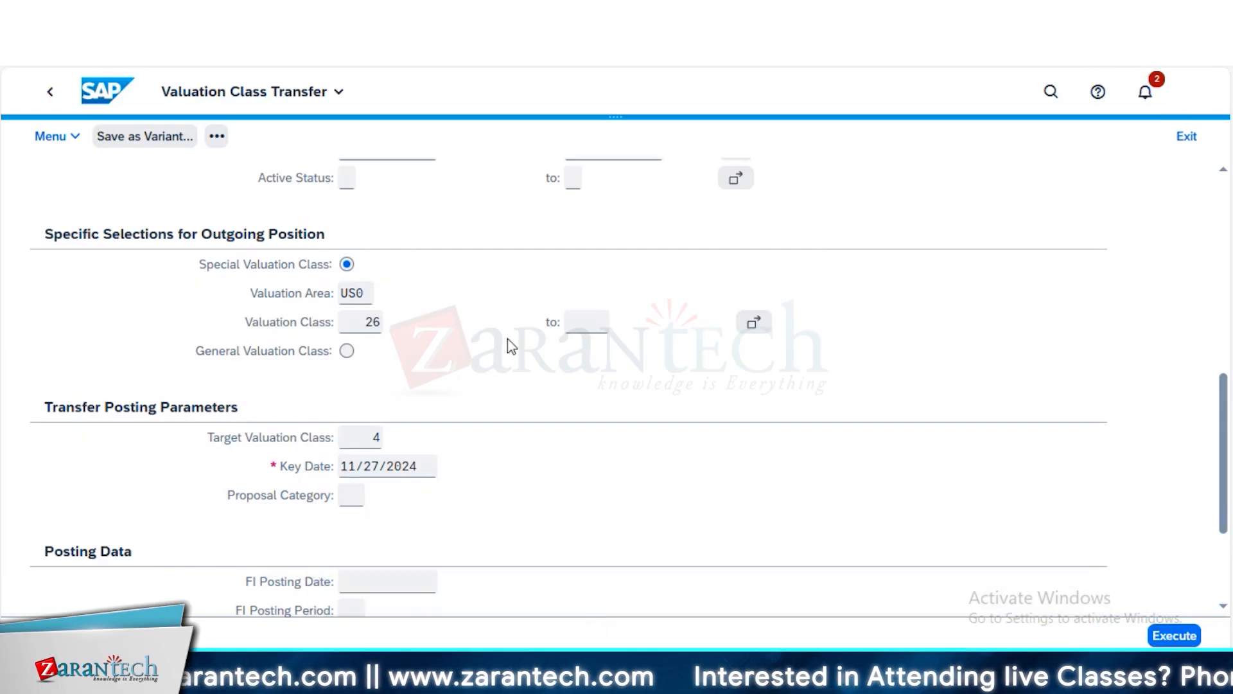
{"action": "left_click", "coordinate": [516, 225]}
{"action": "type", "text": "6"}
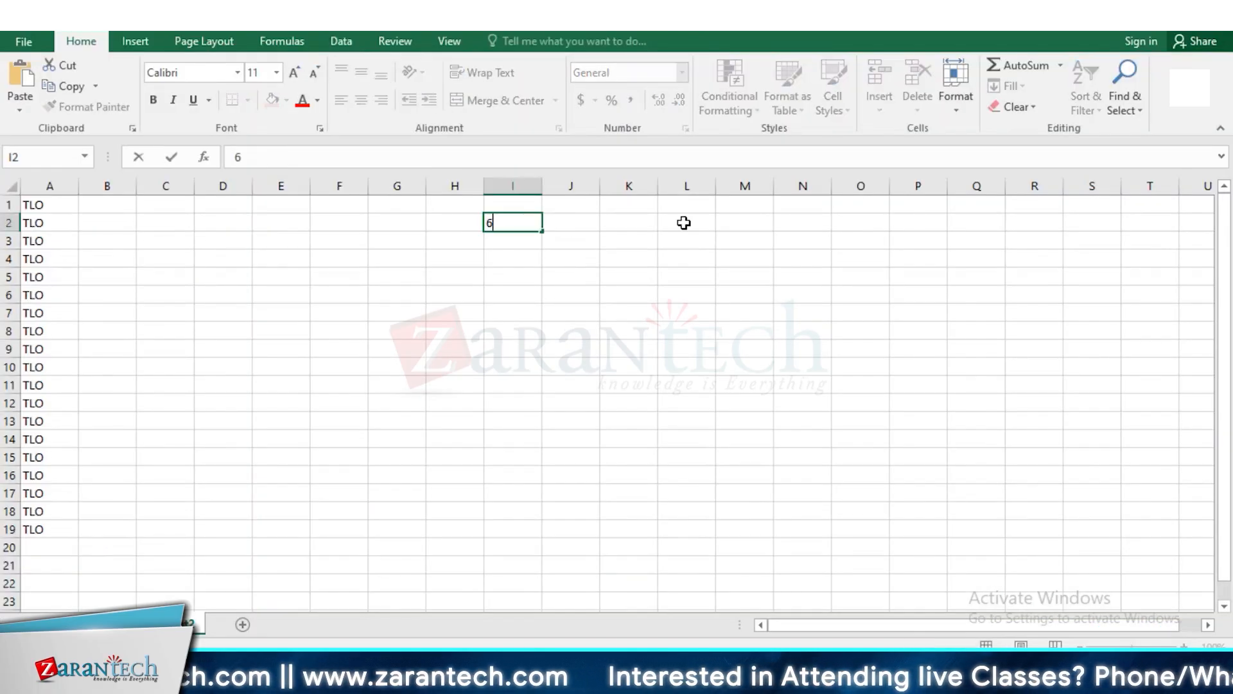
{"action": "type", "text": "00000"}
Enter the label "TOTAL AMOUNT" in cell L2, in the same row as the amount
{"action": "left_click", "coordinate": [676, 222]}
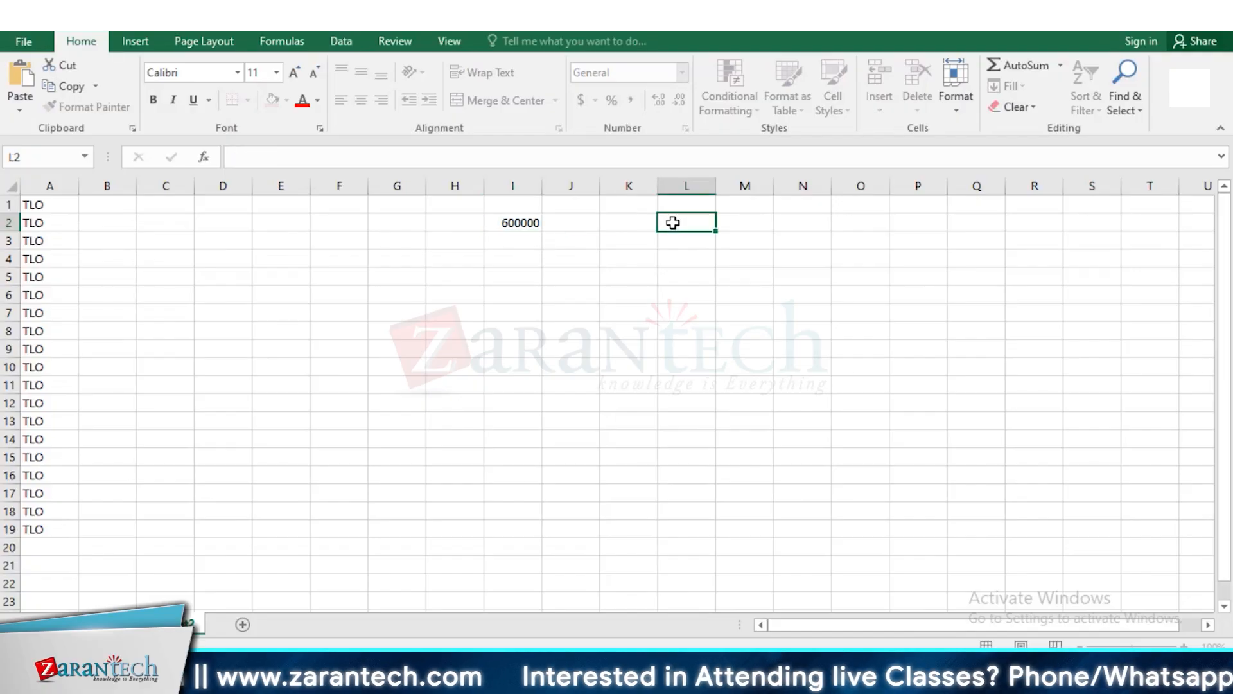
{"action": "type", "text": "TIO"}
{"action": "key", "text": "BackSpace"}
{"action": "key", "text": "BackSpace"}
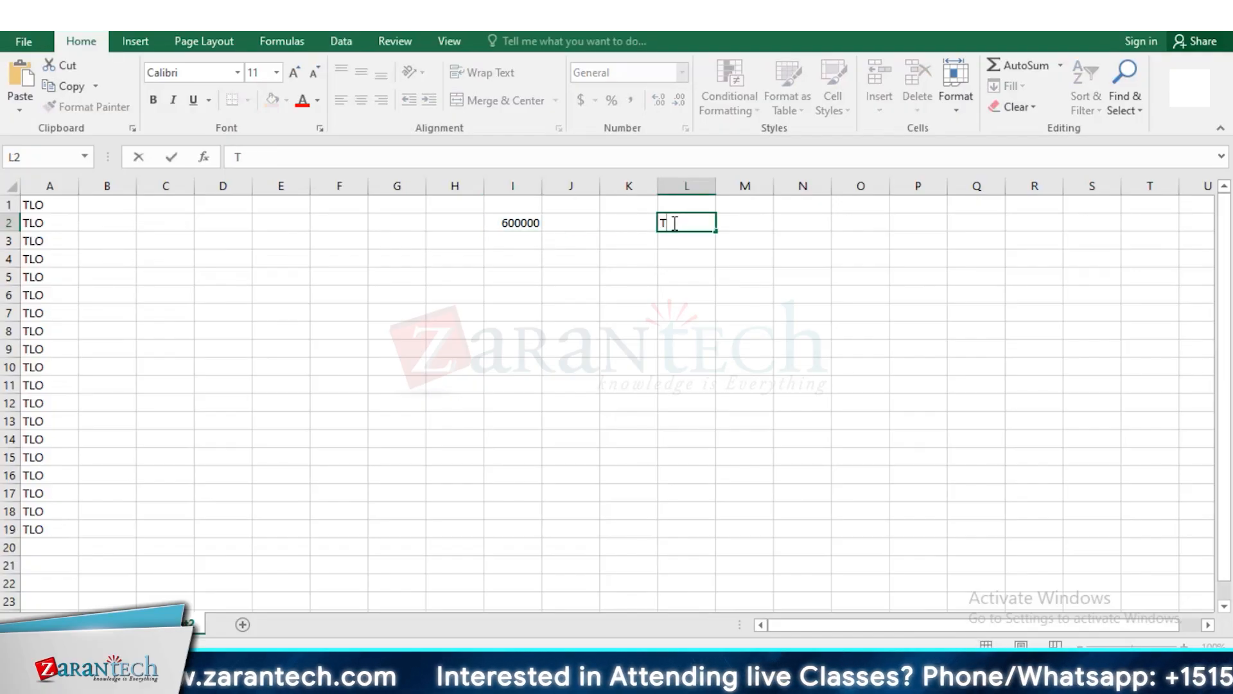
{"action": "type", "text": "OTAL AMN"}
{"action": "key", "text": "BackSpace"}
{"action": "key", "text": "BackSpace"}
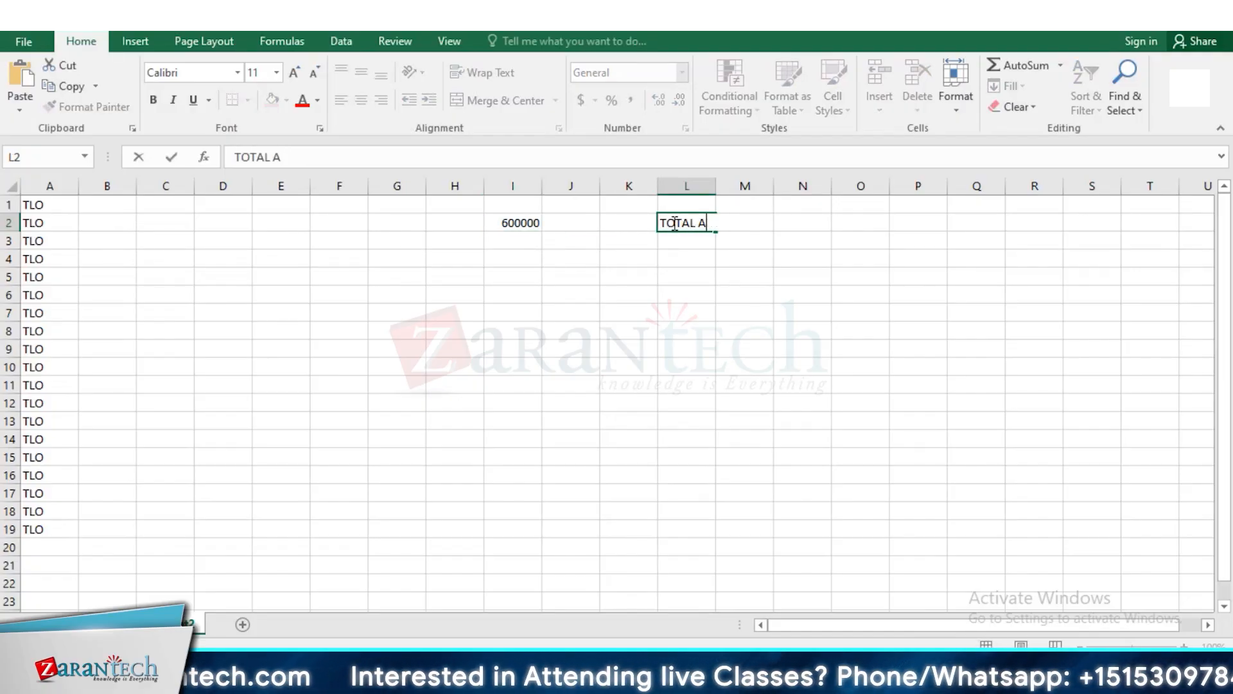
{"action": "type", "text": "MOUNT"}
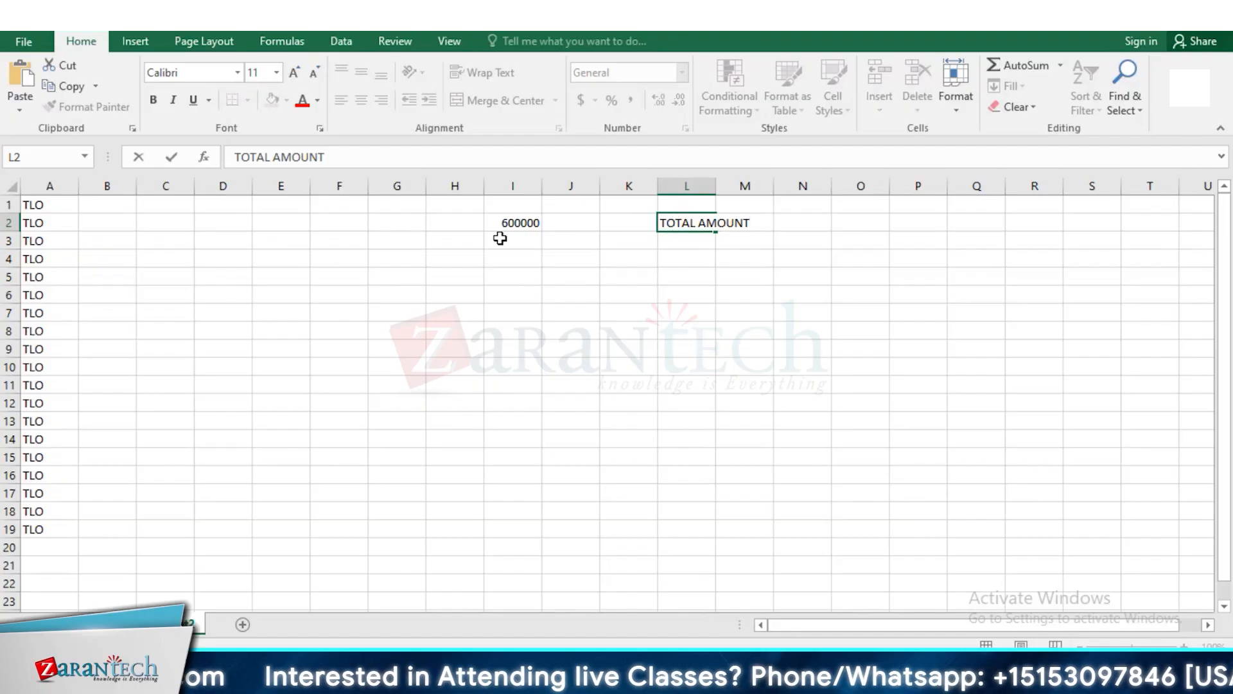
{"action": "left_click", "coordinate": [452, 263]}
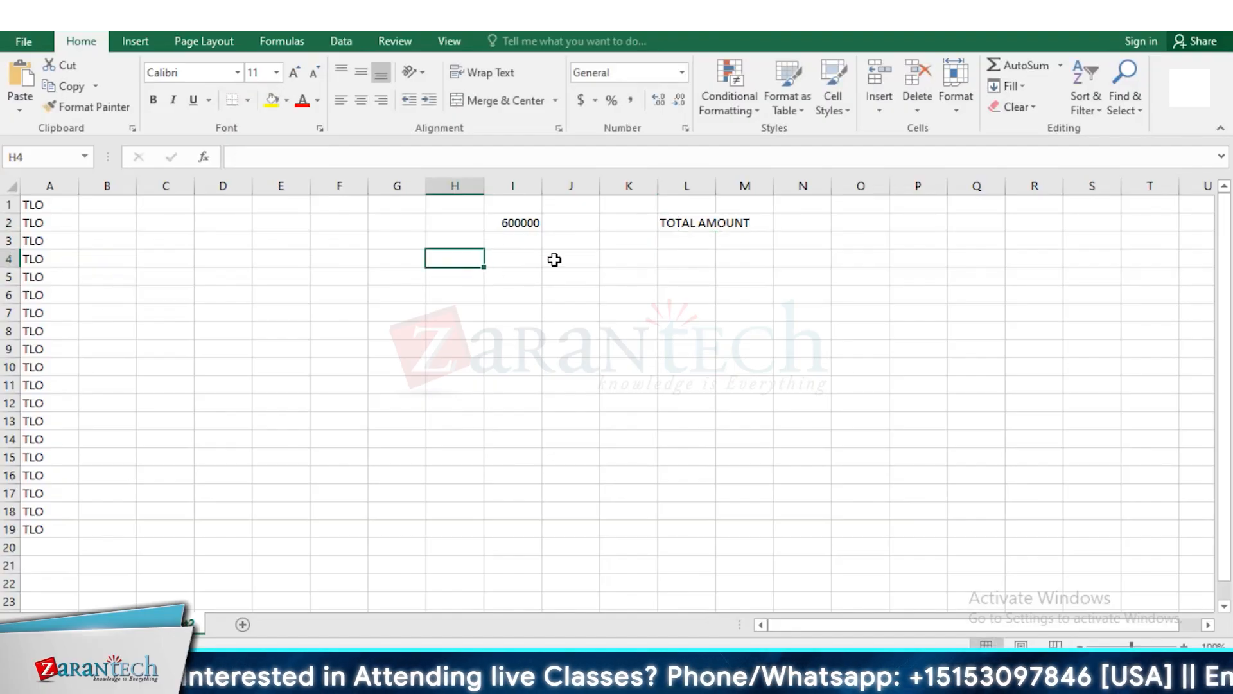
Change the total amount in cell I2 to 6000000 and enter 100000 in cell I4
{"action": "left_click", "coordinate": [511, 256]}
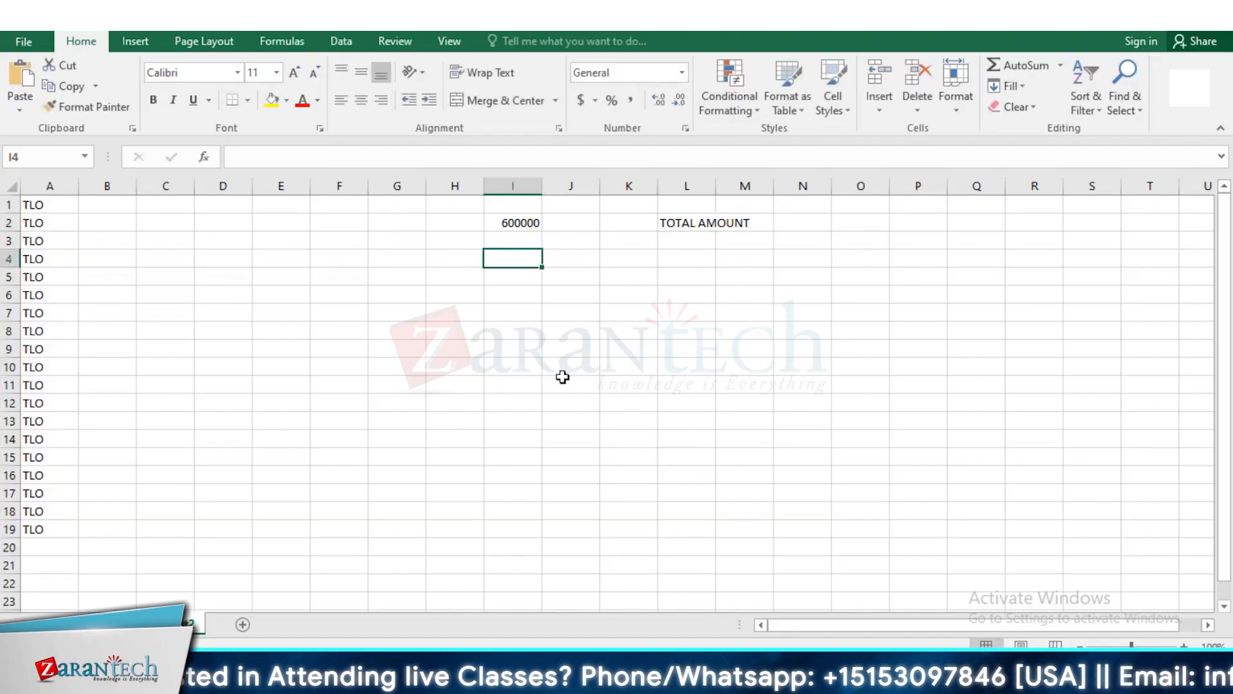
{"action": "type", "text": "1"}
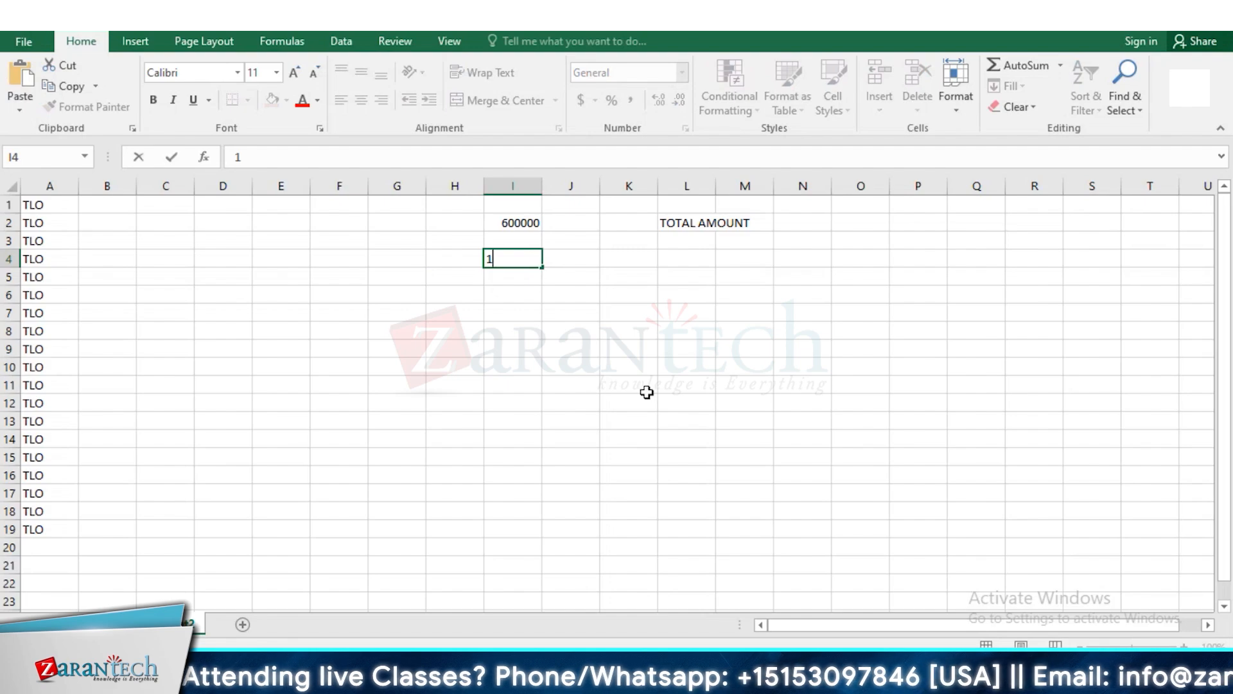
{"action": "left_click", "coordinate": [532, 221]}
{"action": "type", "text": "6000000"}
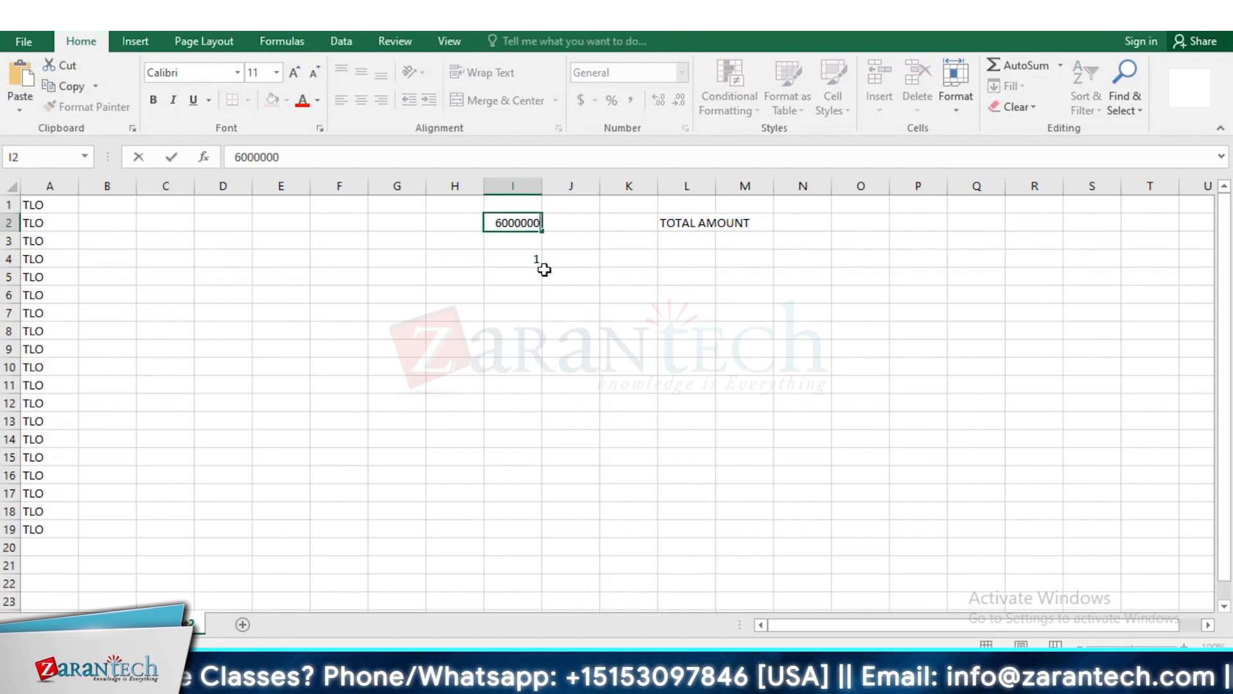
{"action": "left_click", "coordinate": [534, 259]}
{"action": "type", "text": "100000"}
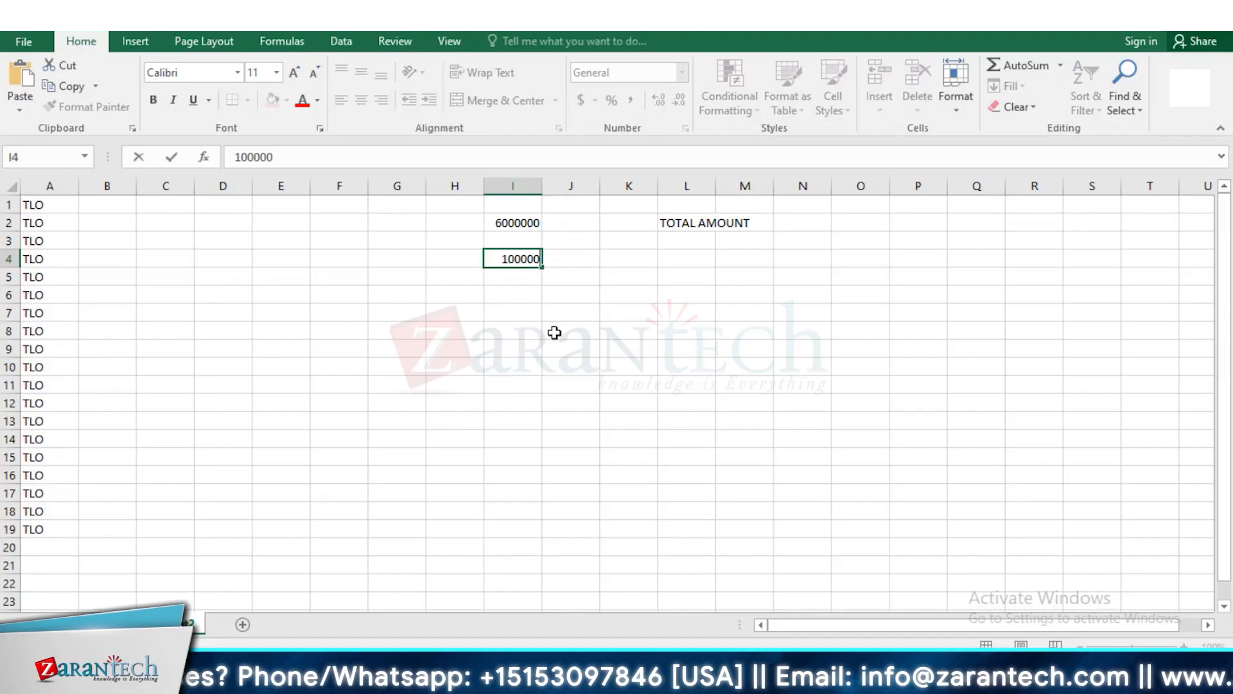
Label the amount in row 4 as "SHORT TERM" in cell K4
{"action": "left_click", "coordinate": [628, 265]}
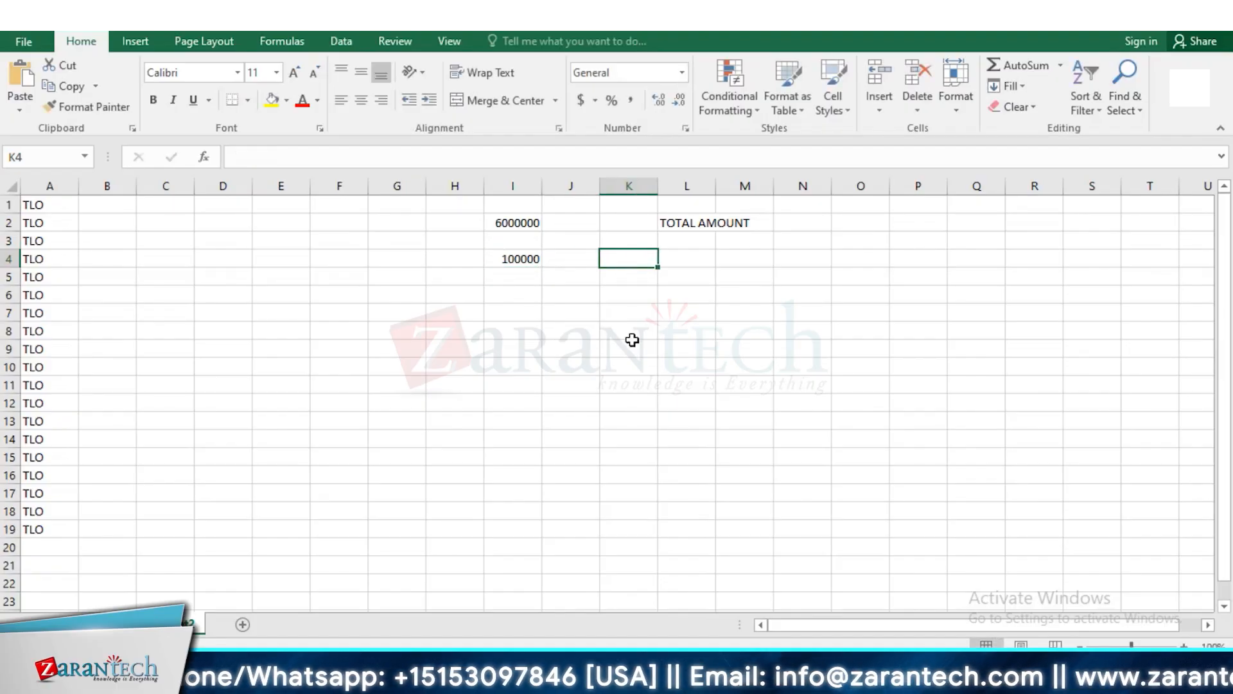
{"action": "type", "text": "SHORT T"}
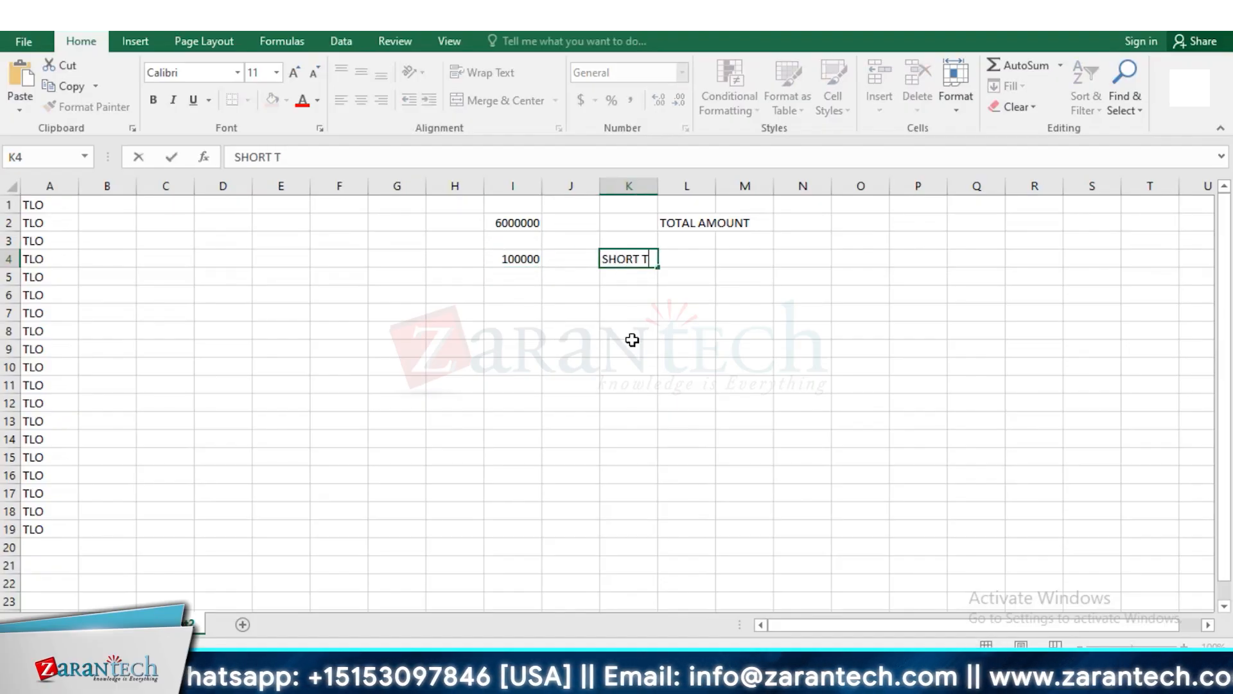
{"action": "type", "text": "ERM"}
Enter a second amount of 100000 in cell I6 and label it "SHORT TERM" in cell K6
{"action": "left_click", "coordinate": [518, 296]}
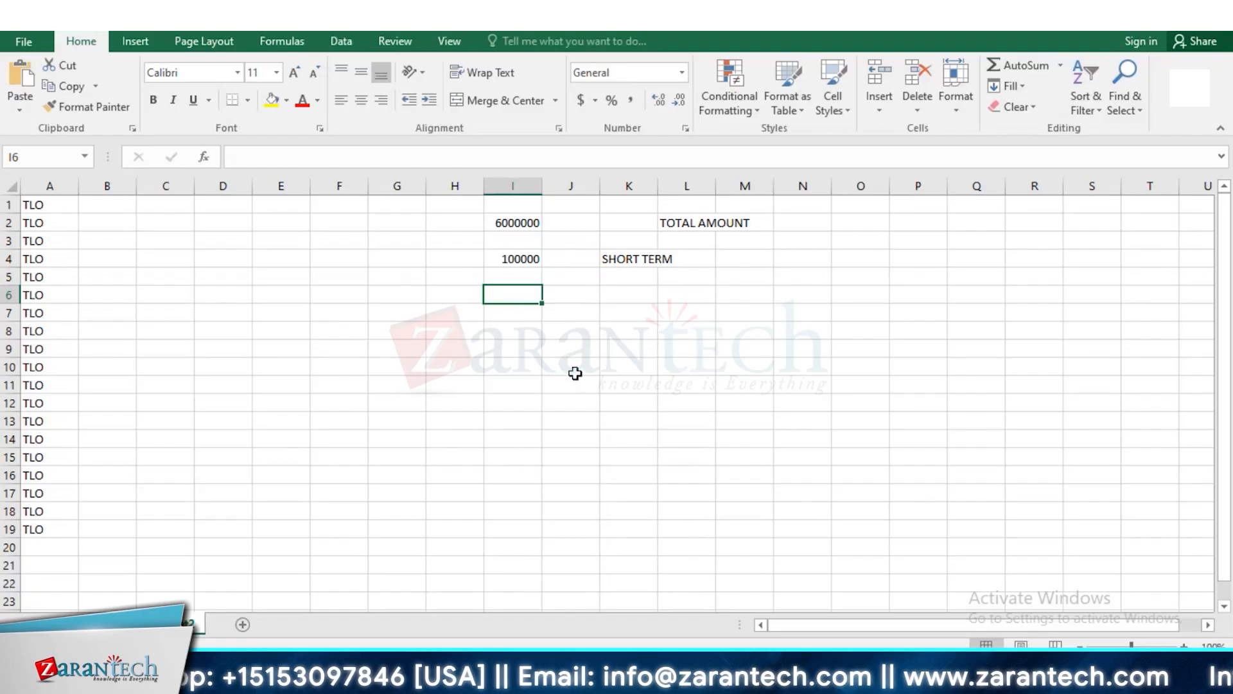
{"action": "type", "text": "100000"}
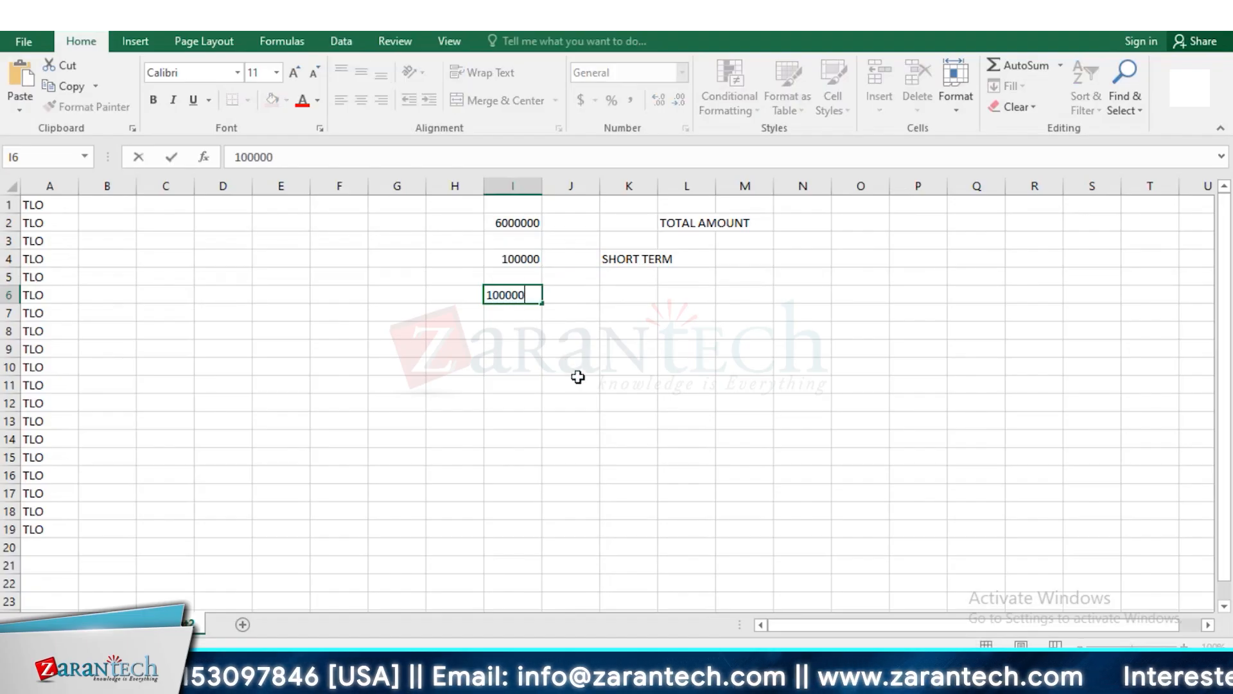
{"action": "left_click", "coordinate": [617, 295]}
{"action": "type", "text": "SHORT"}
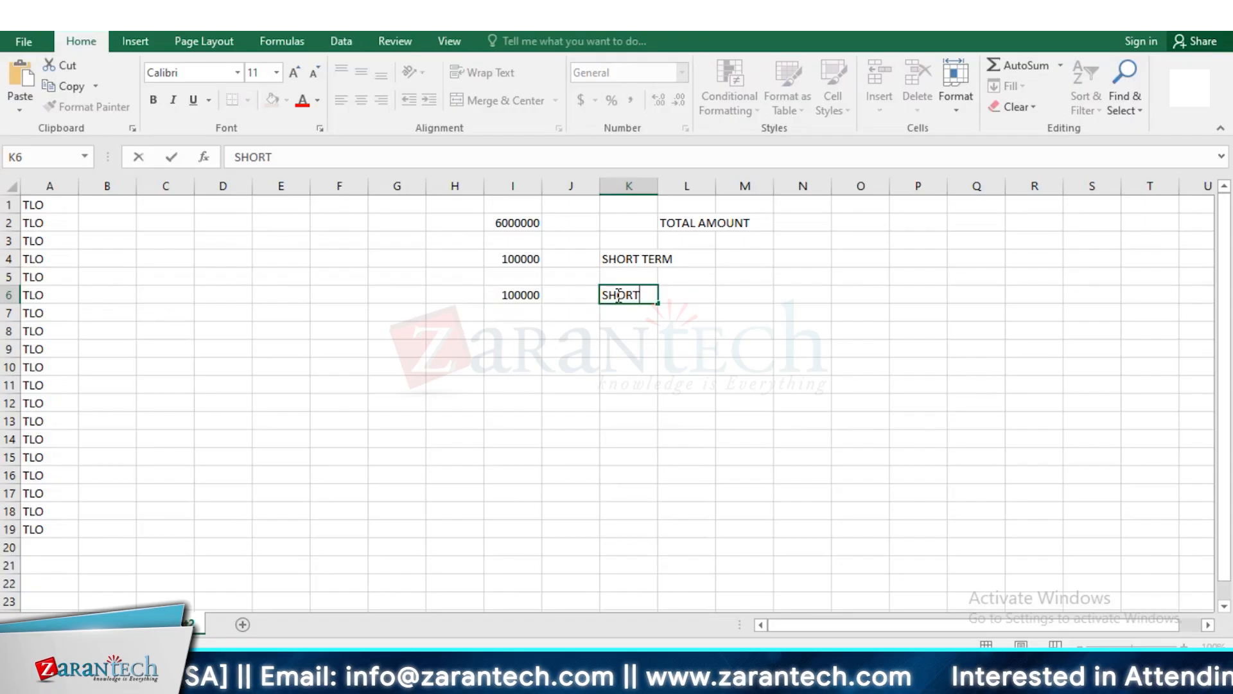
{"action": "type", "text": " TERM"}
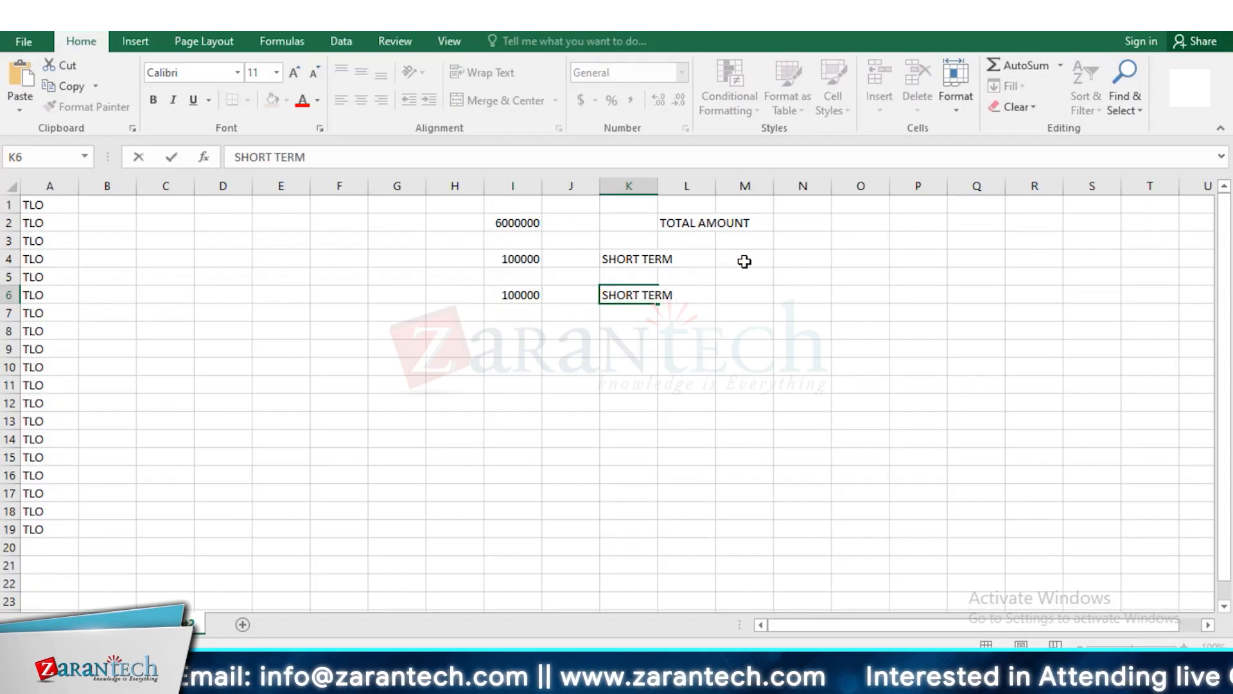
Fit column K's width to its "SHORT TERM" labels and select the whole column
{"action": "left_click", "coordinate": [668, 185]}
{"action": "double_click", "coordinate": [658, 186]}
{"action": "left_click", "coordinate": [642, 185]}
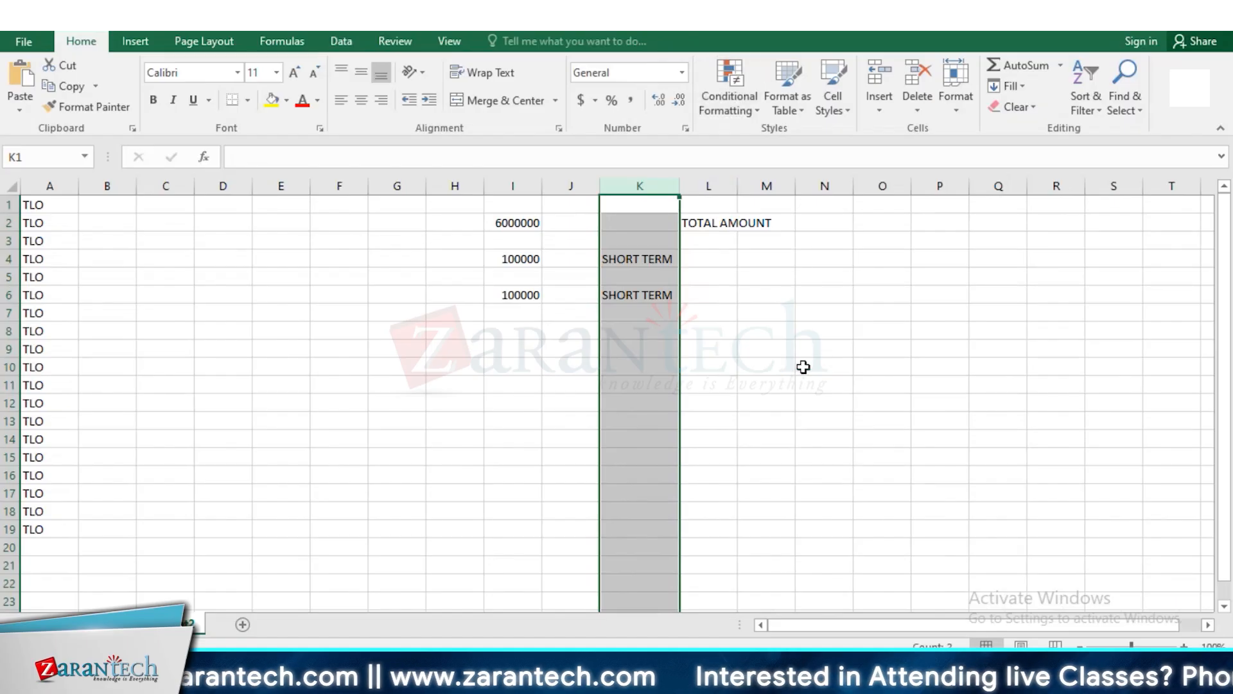
Switch to SAP to check the term loan's structure data and return to the Excel worksheet
{"action": "left_click", "coordinate": [515, 225]}
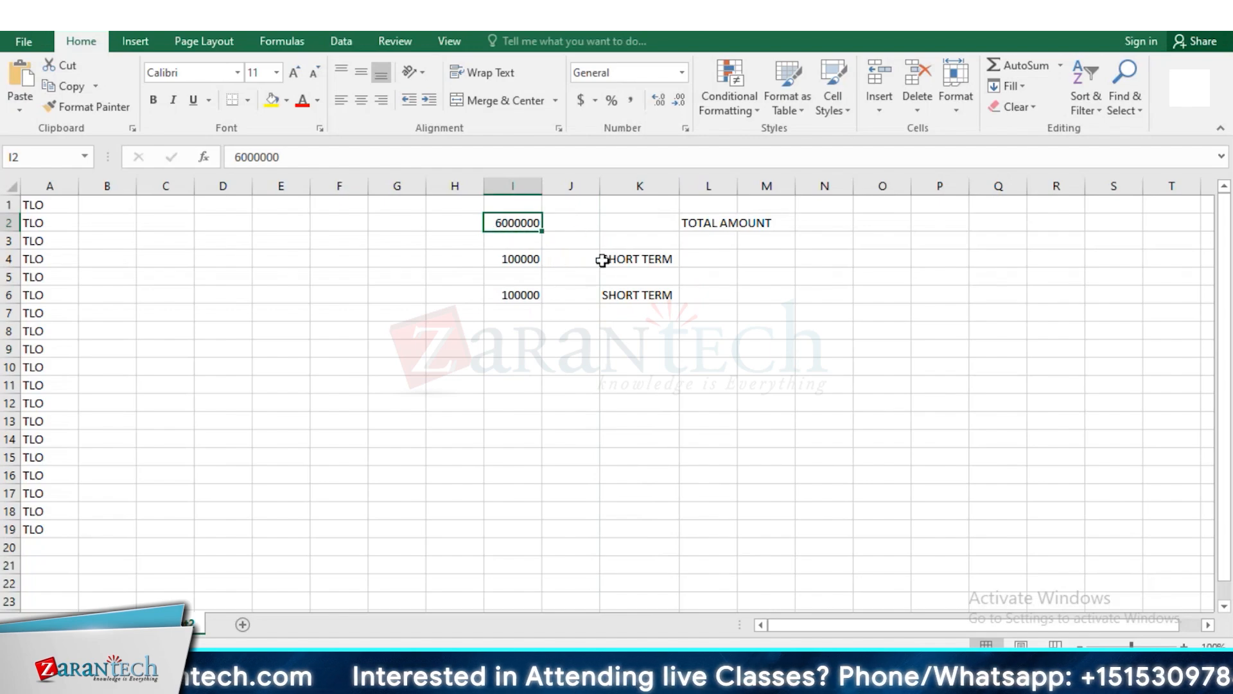
{"action": "key", "text": "alt+Tab"}
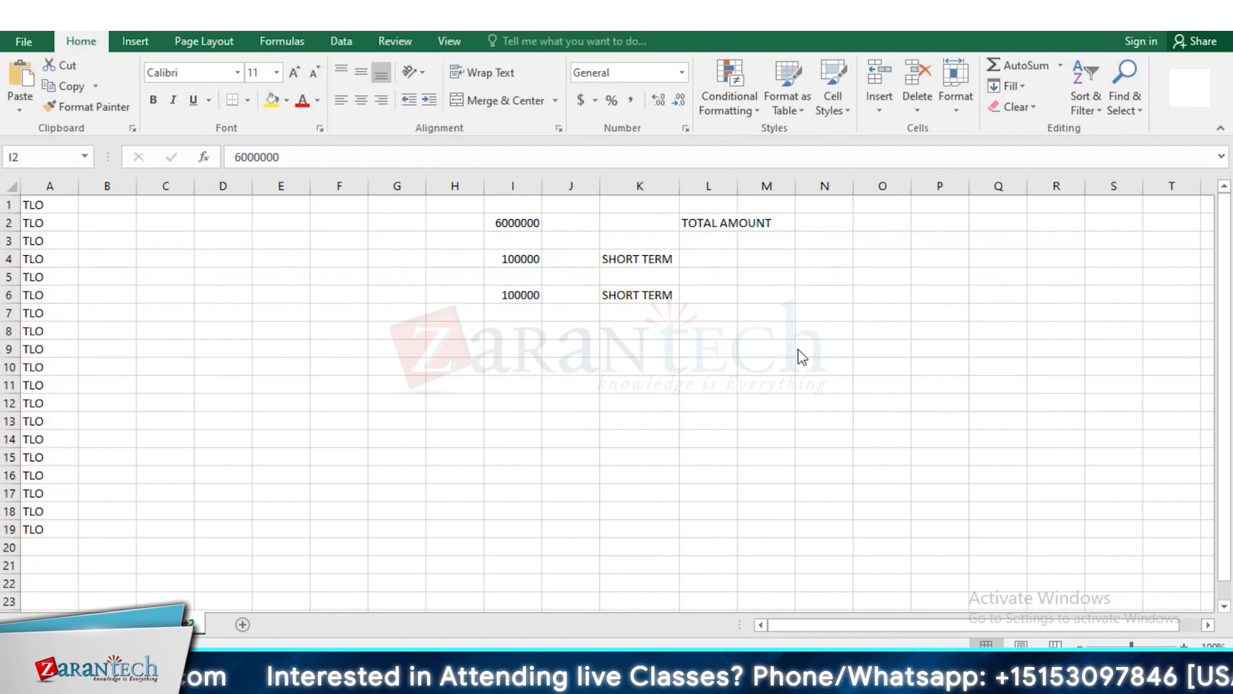
{"action": "key", "text": "alt+Tab"}
{"action": "key", "text": "alt+Tab"}
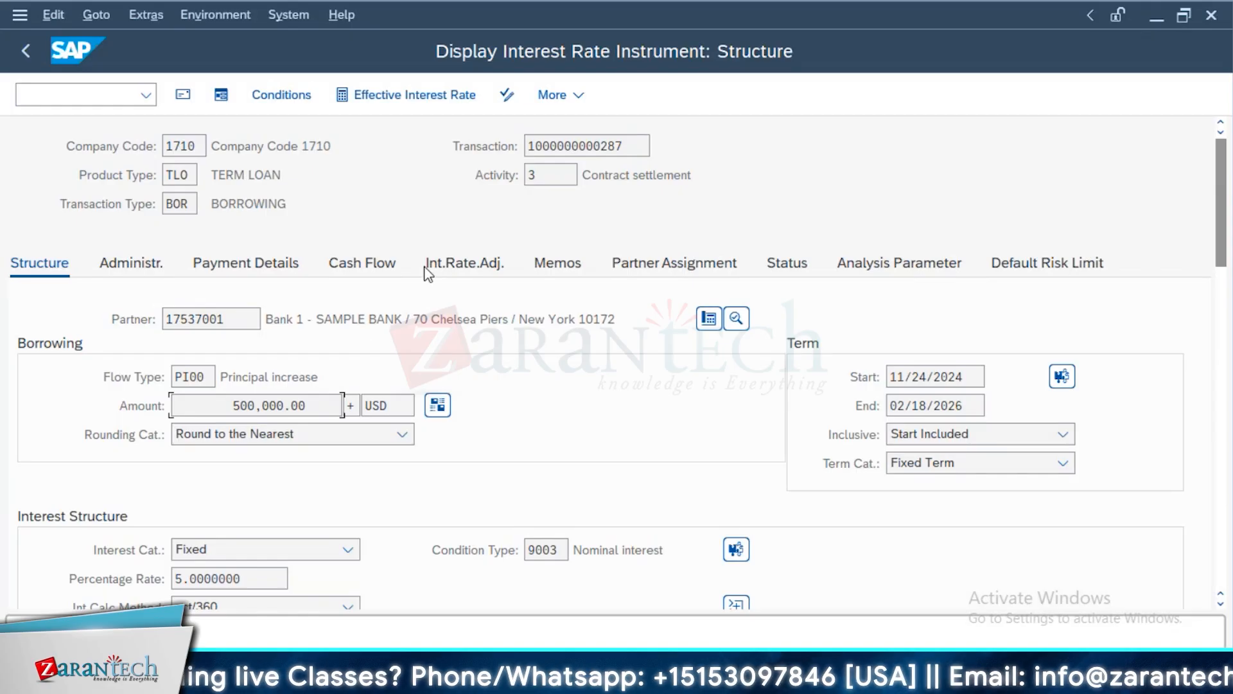
{"action": "key", "text": "alt+Tab"}
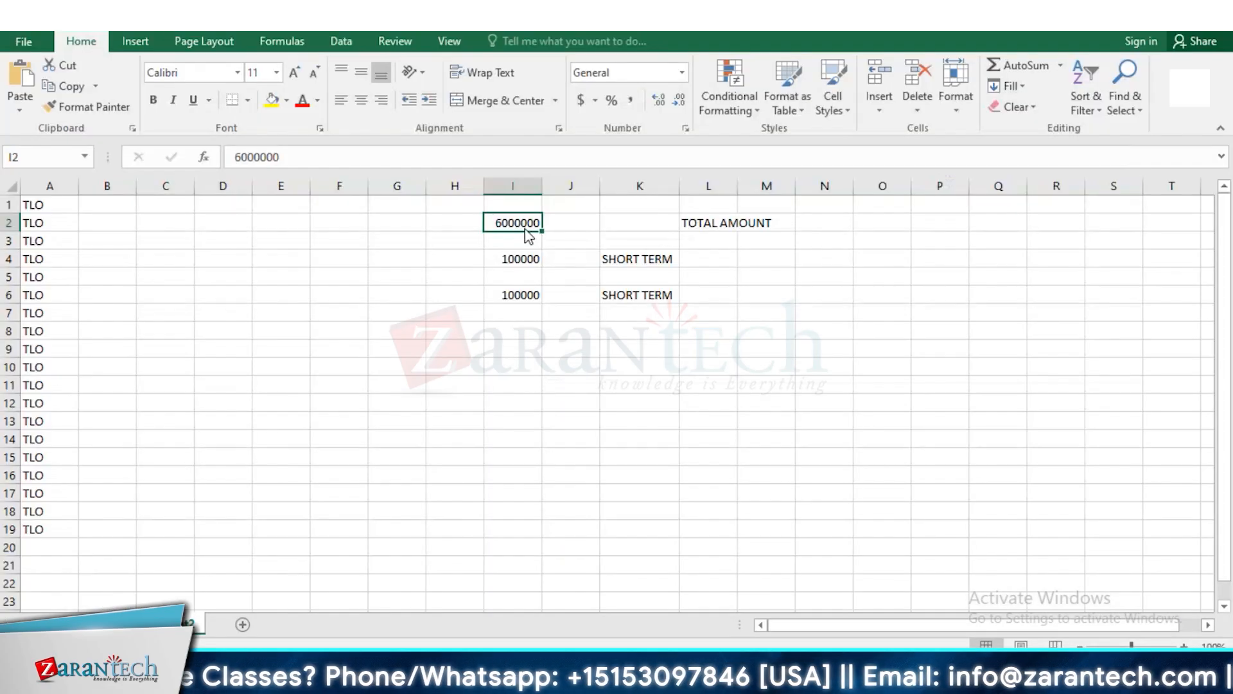
Enter the heading "LONG TERM POSITION" in cell O2
{"action": "left_click", "coordinate": [902, 220]}
{"action": "type", "text": "S"}
{"action": "type", "text": "ON"}
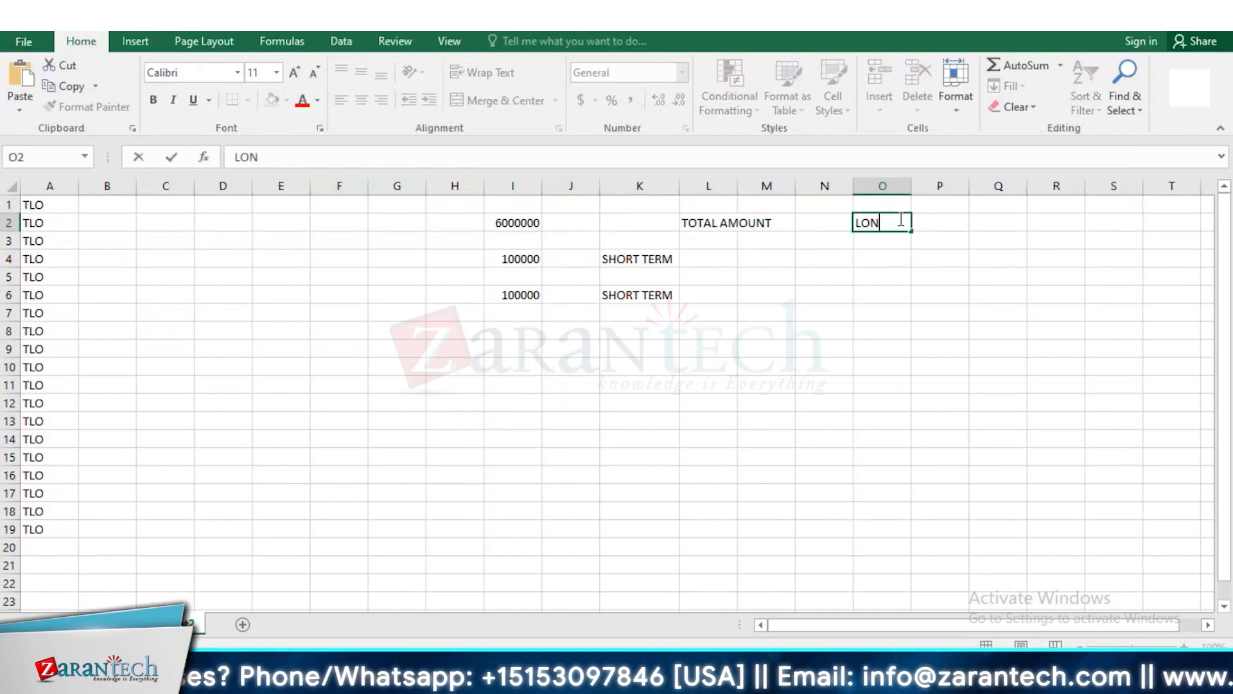
{"action": "type", "text": "G TERM POS"}
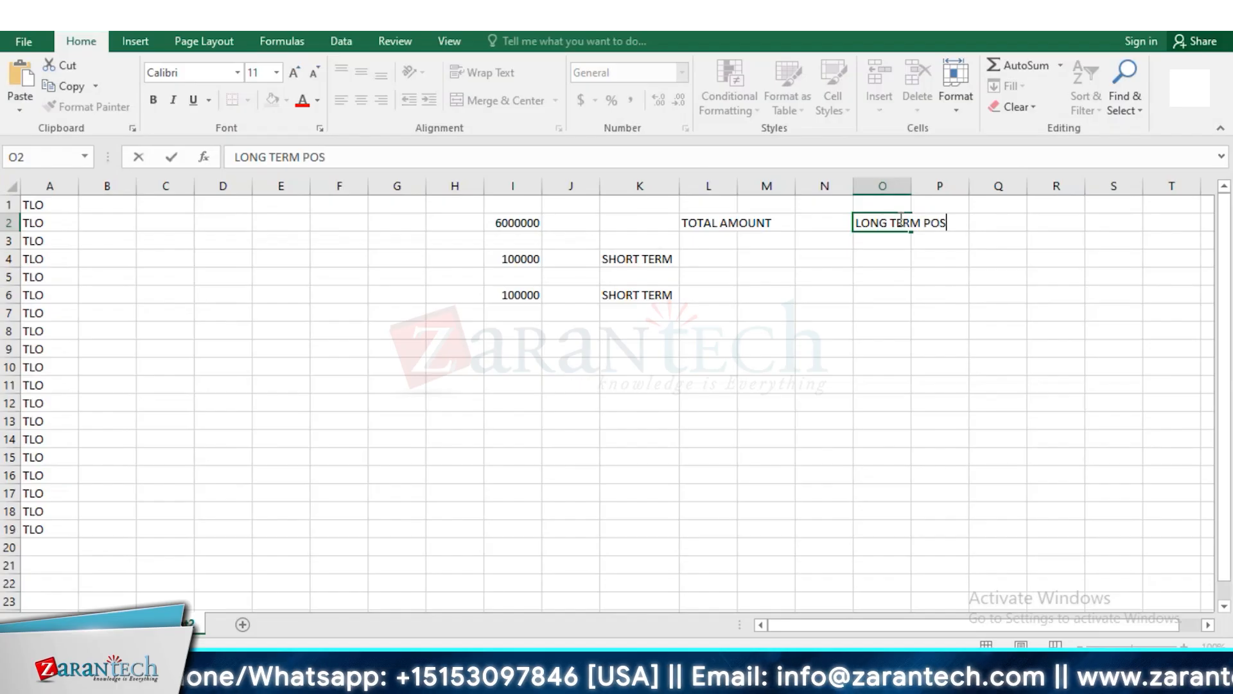
{"action": "type", "text": "ITIOPN"}
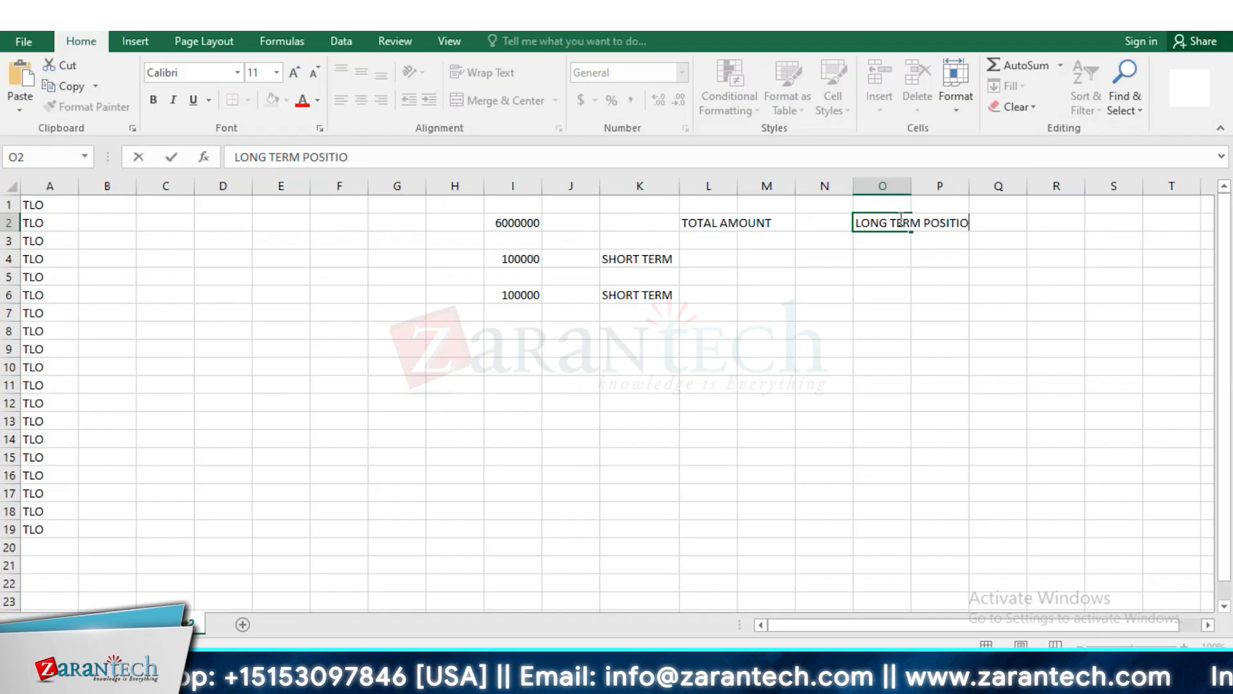
Enter the date "1ST JAN 2025" in cell O4, beneath the long-term position heading
{"action": "left_click", "coordinate": [888, 260]}
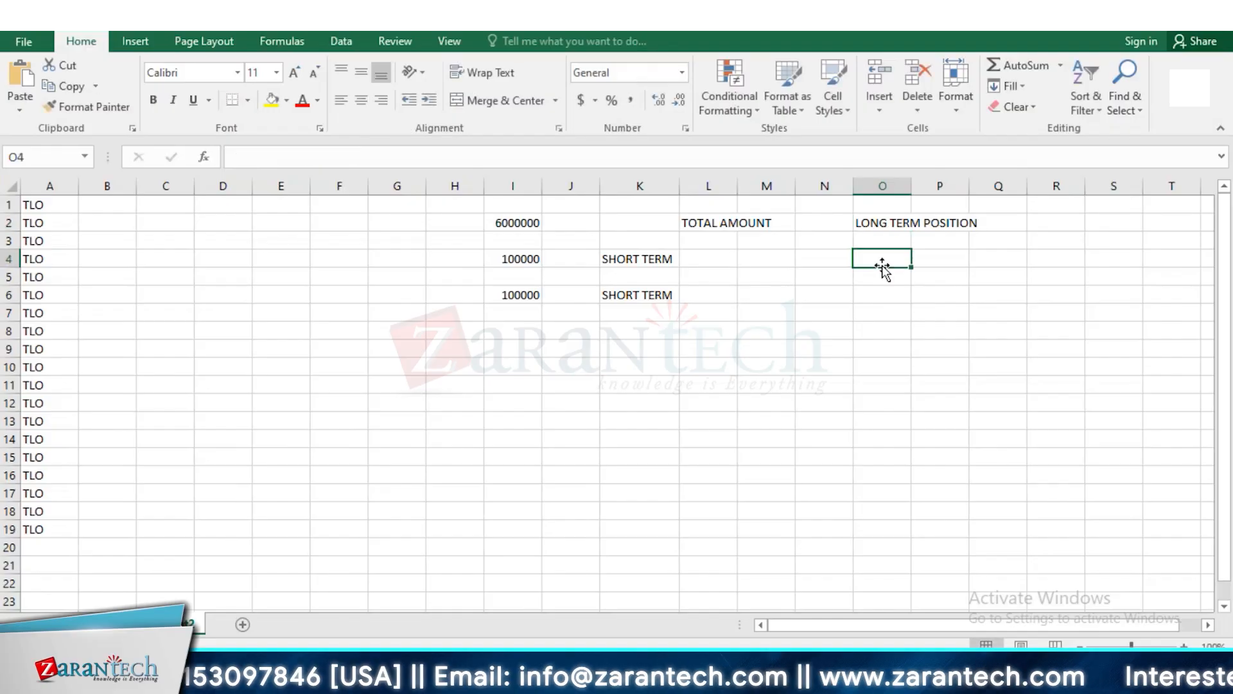
{"action": "type", "text": "1ST J"}
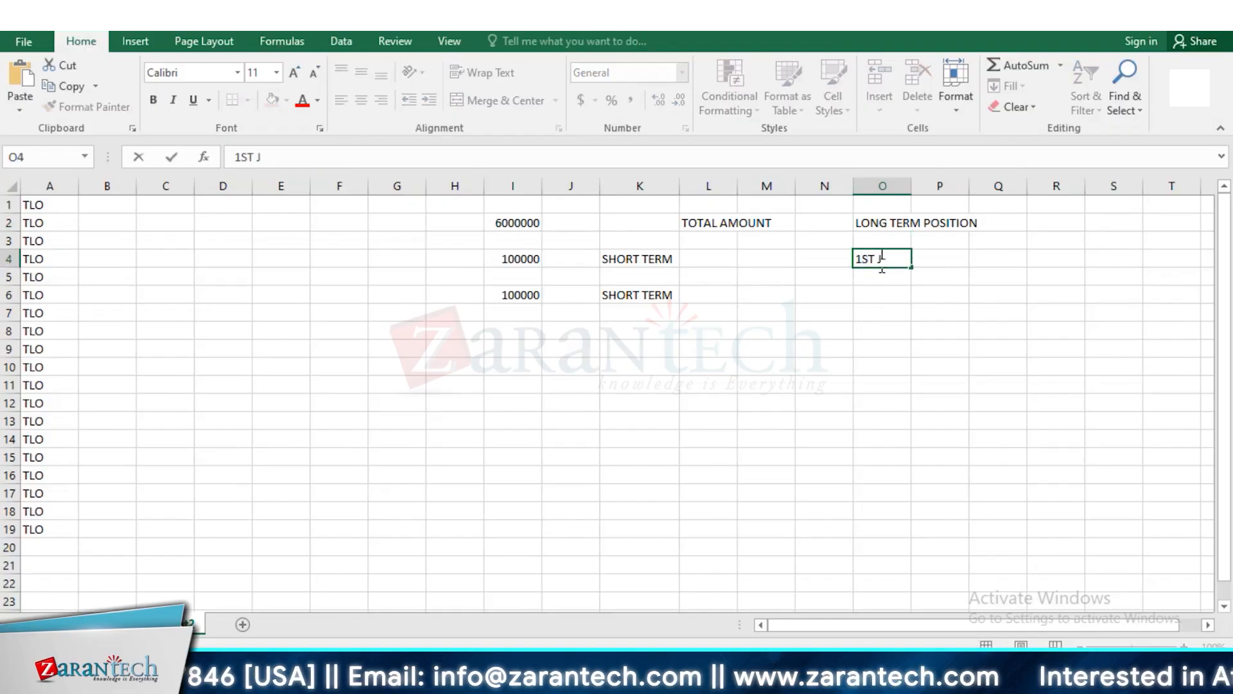
{"action": "type", "text": "AN 2025"}
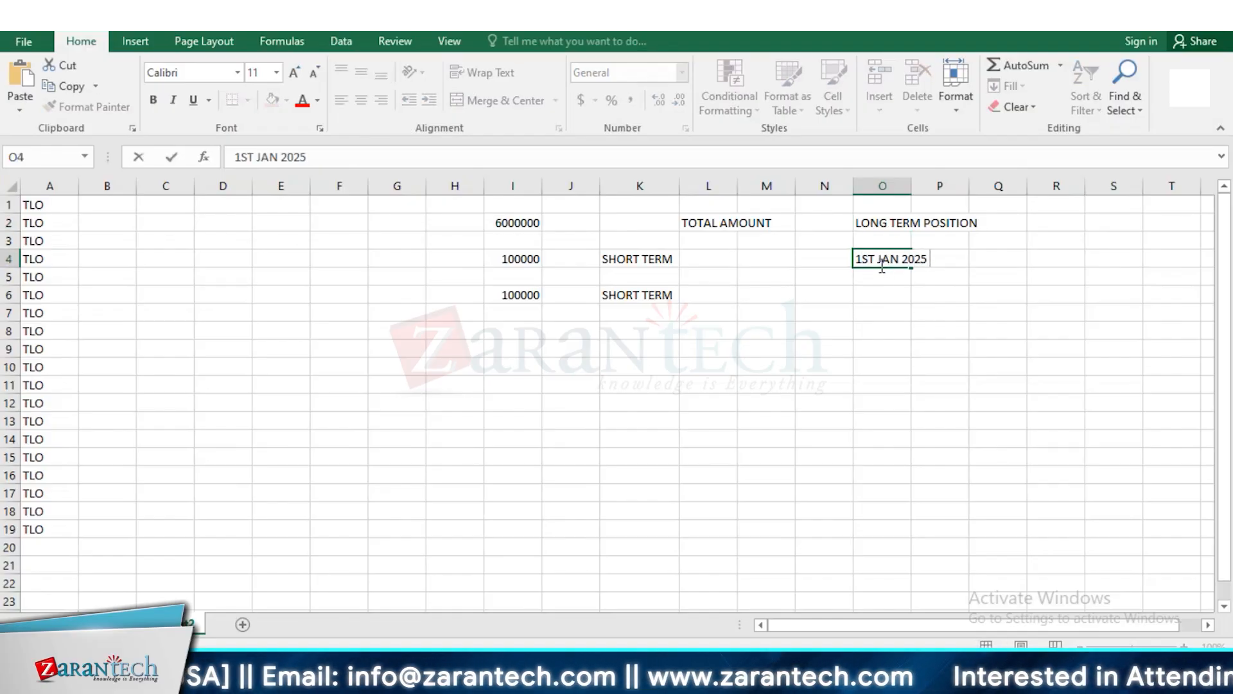
{"action": "left_click_drag", "start_coordinate": [500, 251], "coordinate": [530, 258]}
{"action": "left_click", "coordinate": [638, 262]}
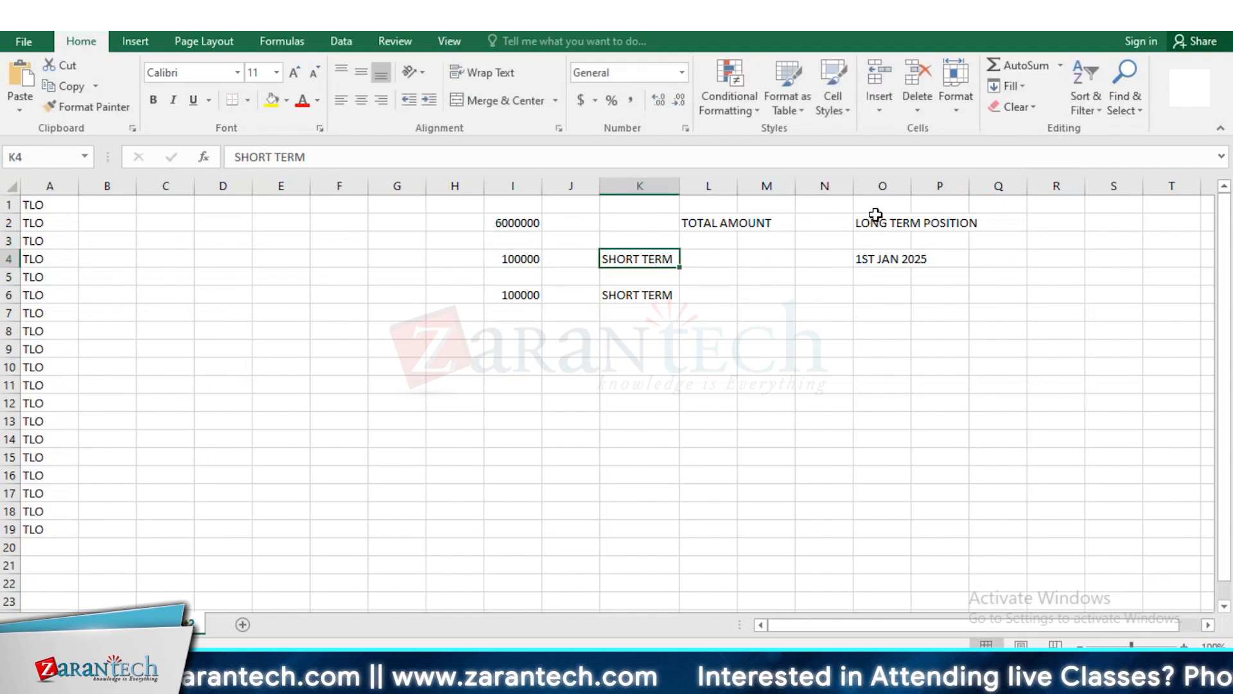
Enter the long-term amount 500000 in cell R4, on the same row as the 1ST JAN 2025 date
{"action": "left_click", "coordinate": [896, 218]}
{"action": "left_click", "coordinate": [1065, 220]}
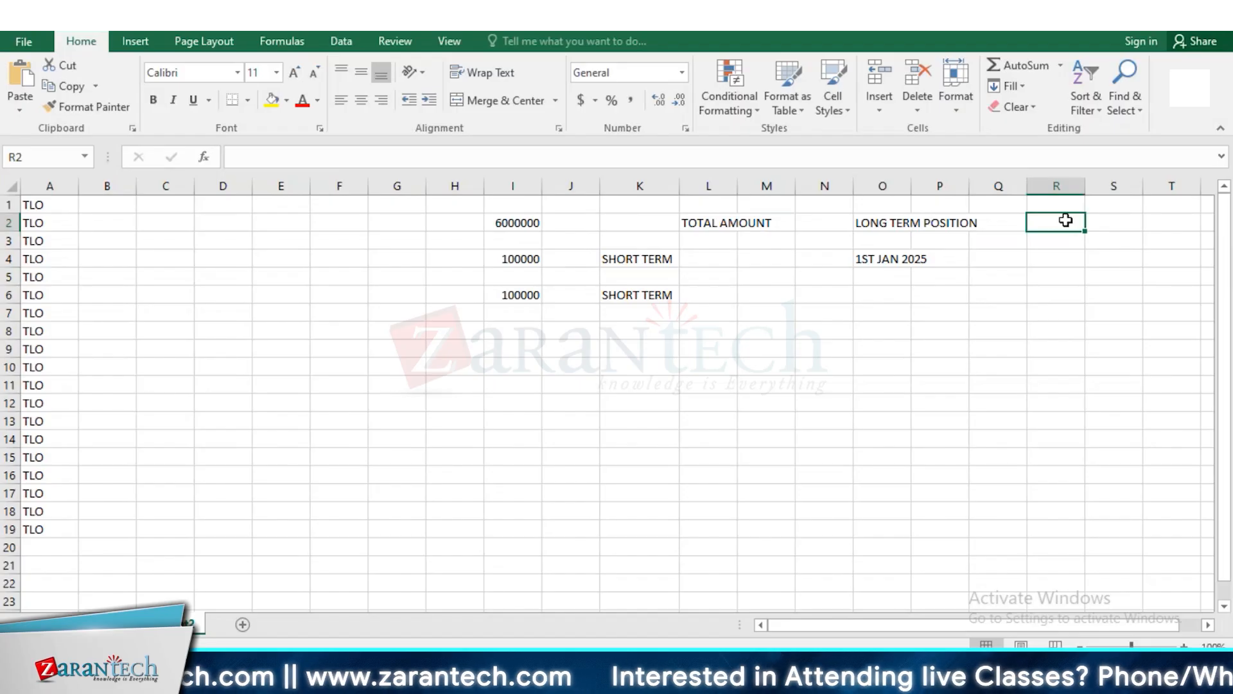
{"action": "type", "text": "5"}
{"action": "left_click", "coordinate": [1046, 273]}
{"action": "left_click", "coordinate": [1049, 261]}
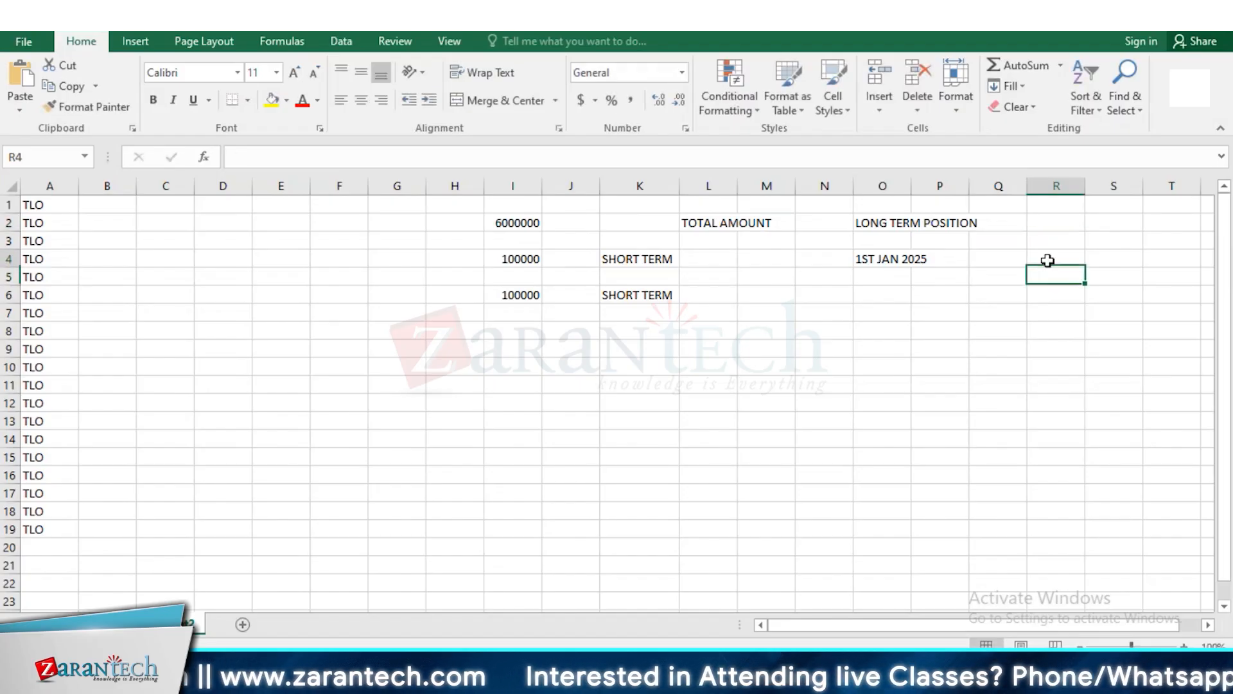
{"action": "type", "text": "500000"}
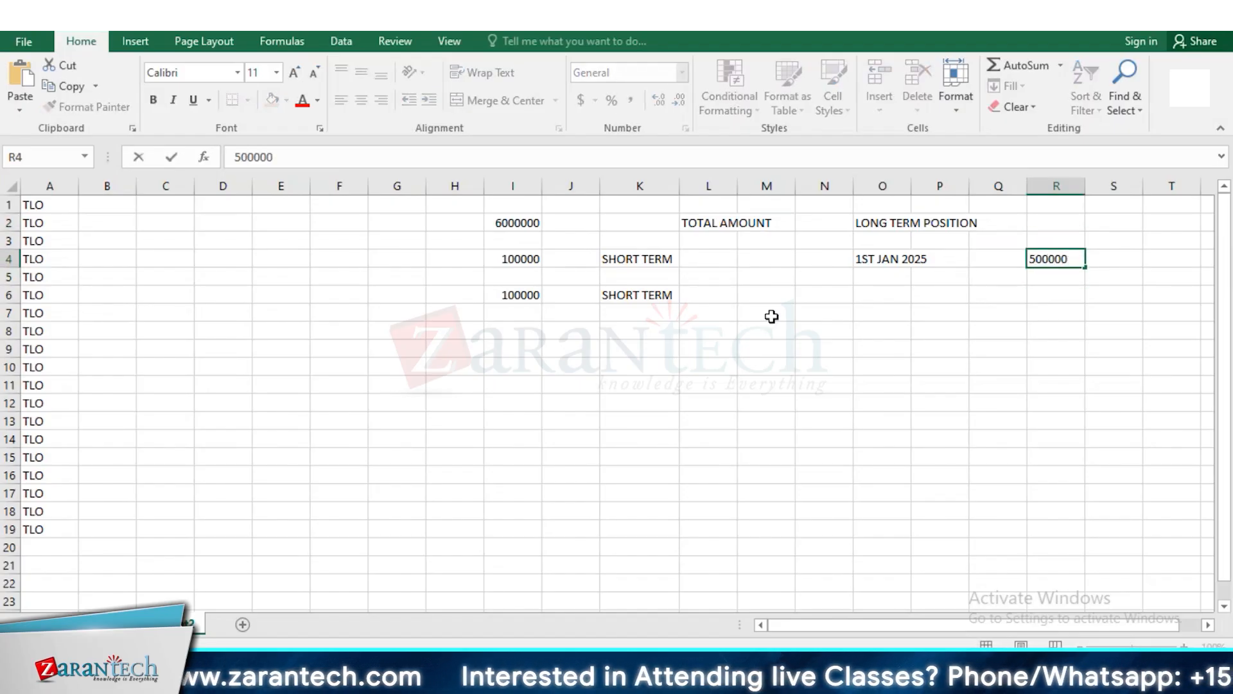
Highlight the short-term amount in cell I4 with a yellow fill
{"action": "left_click", "coordinate": [522, 265]}
{"action": "left_click", "coordinate": [274, 103]}
{"action": "left_click", "coordinate": [618, 260]}
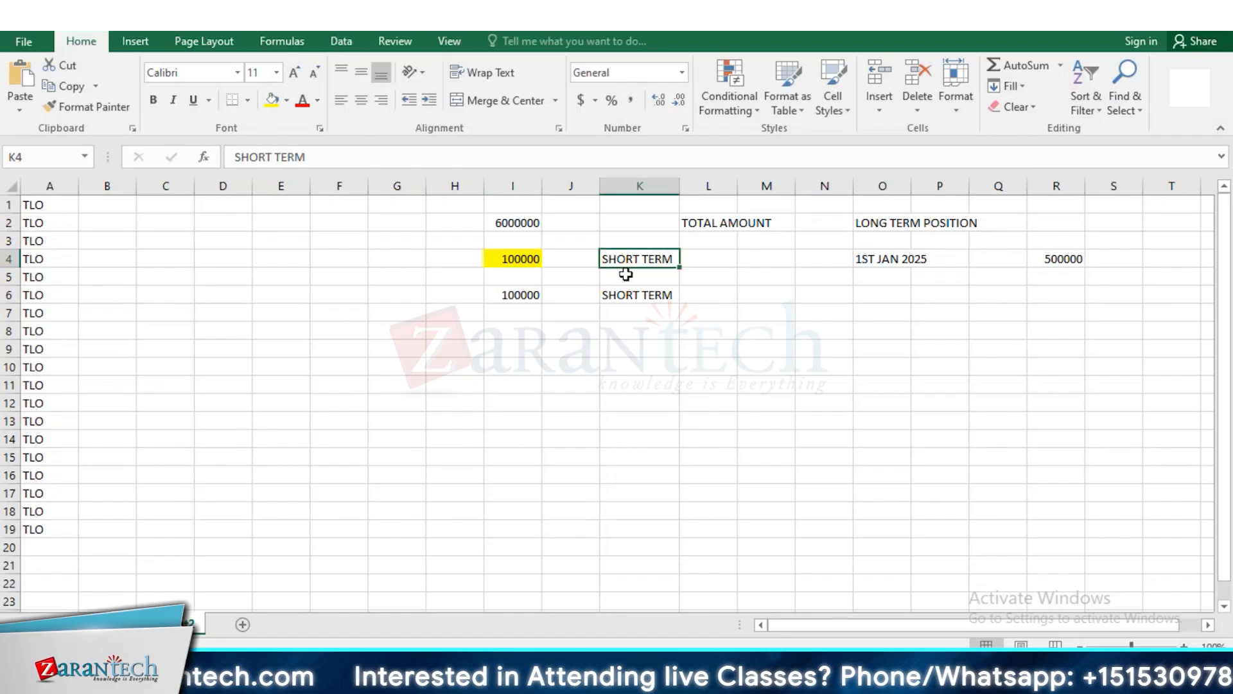
{"action": "left_click", "coordinate": [1064, 258]}
{"action": "left_click", "coordinate": [504, 227]}
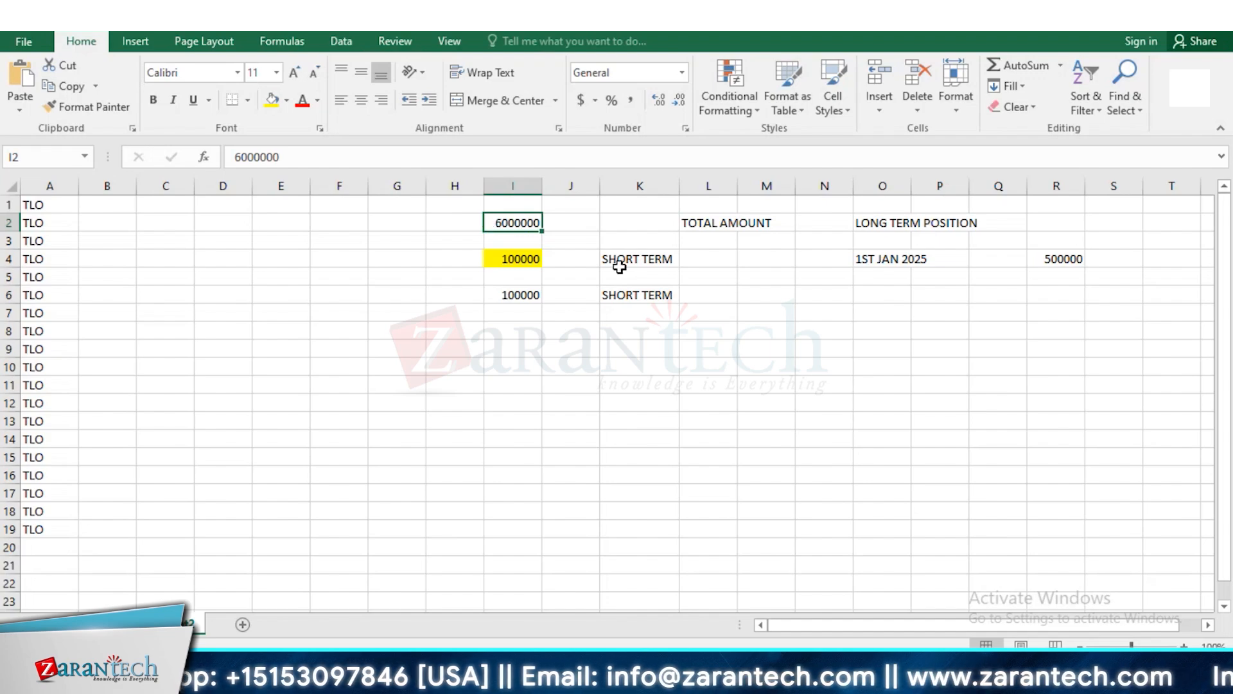
{"action": "left_click", "coordinate": [521, 257]}
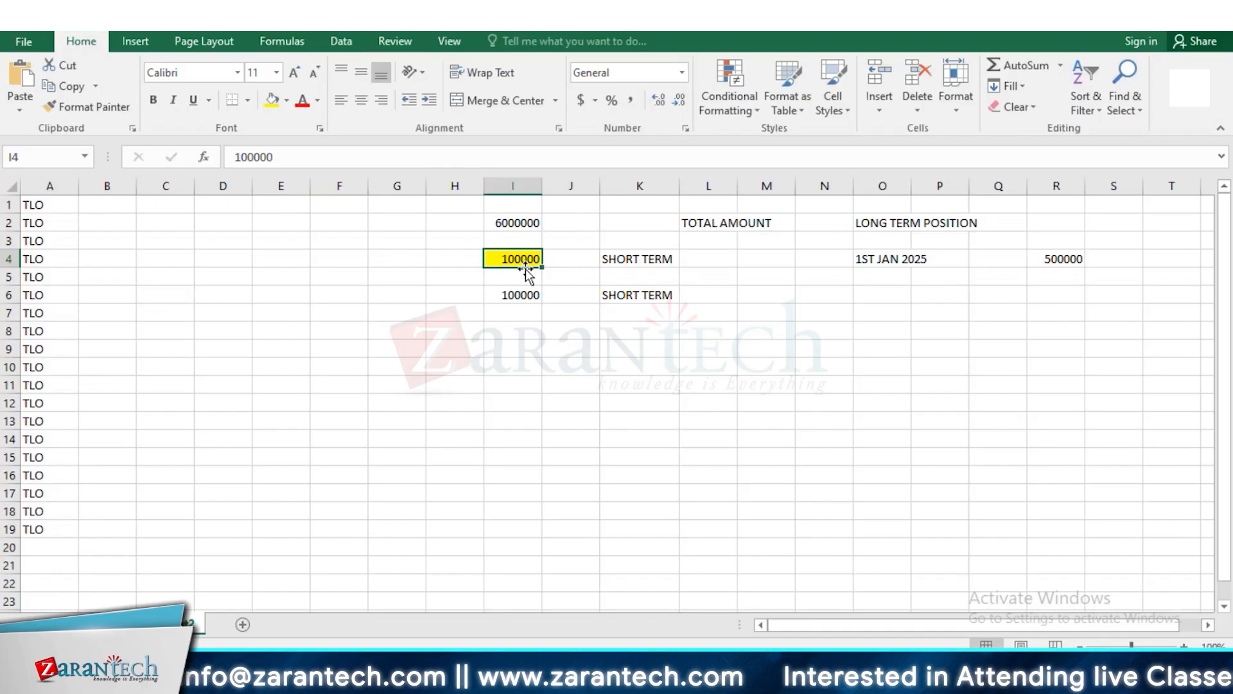
{"action": "left_click", "coordinate": [1132, 218]}
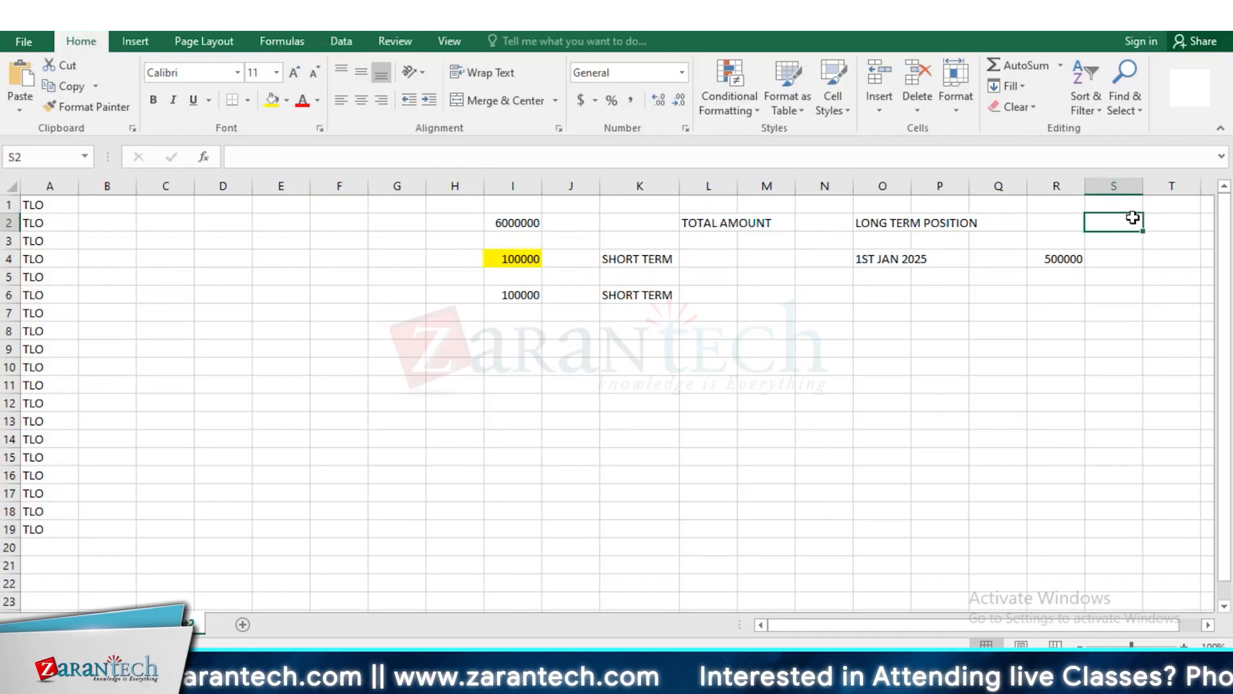
{"action": "left_click", "coordinate": [906, 261]}
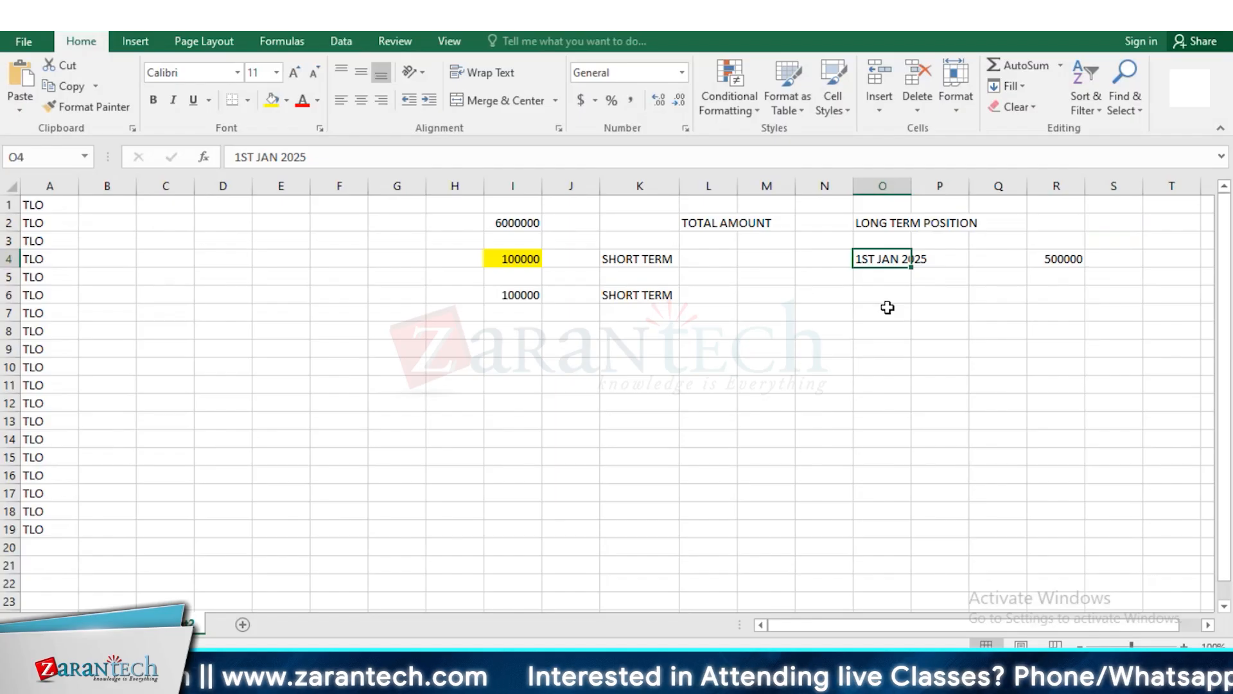
Enter "2ND JAN 2025" in cell Q4 and clear that cell again
{"action": "left_click", "coordinate": [991, 255]}
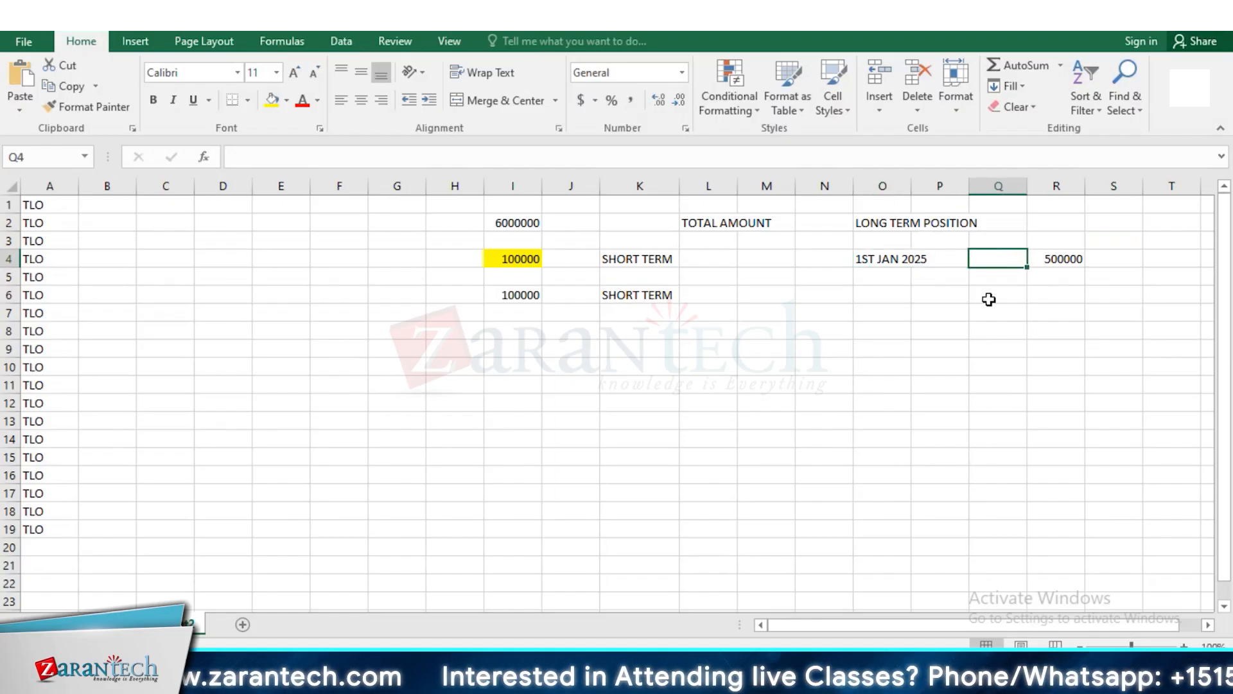
{"action": "type", "text": "2ND J"}
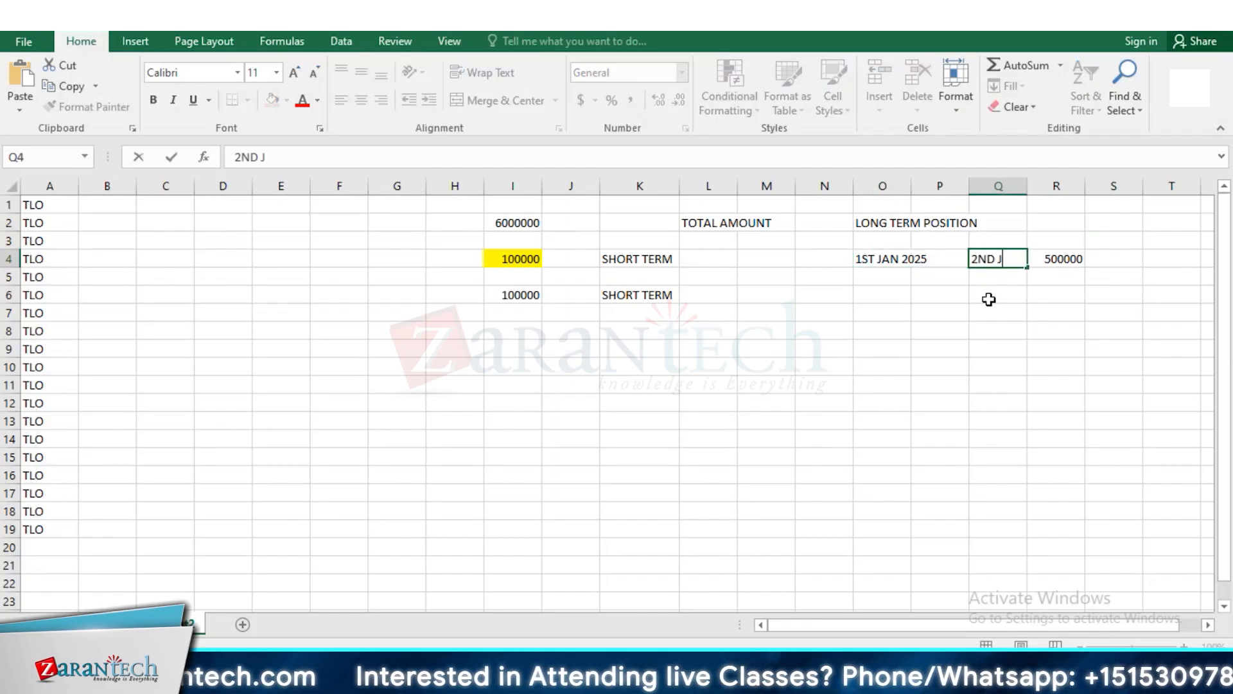
{"action": "type", "text": "AN 2025"}
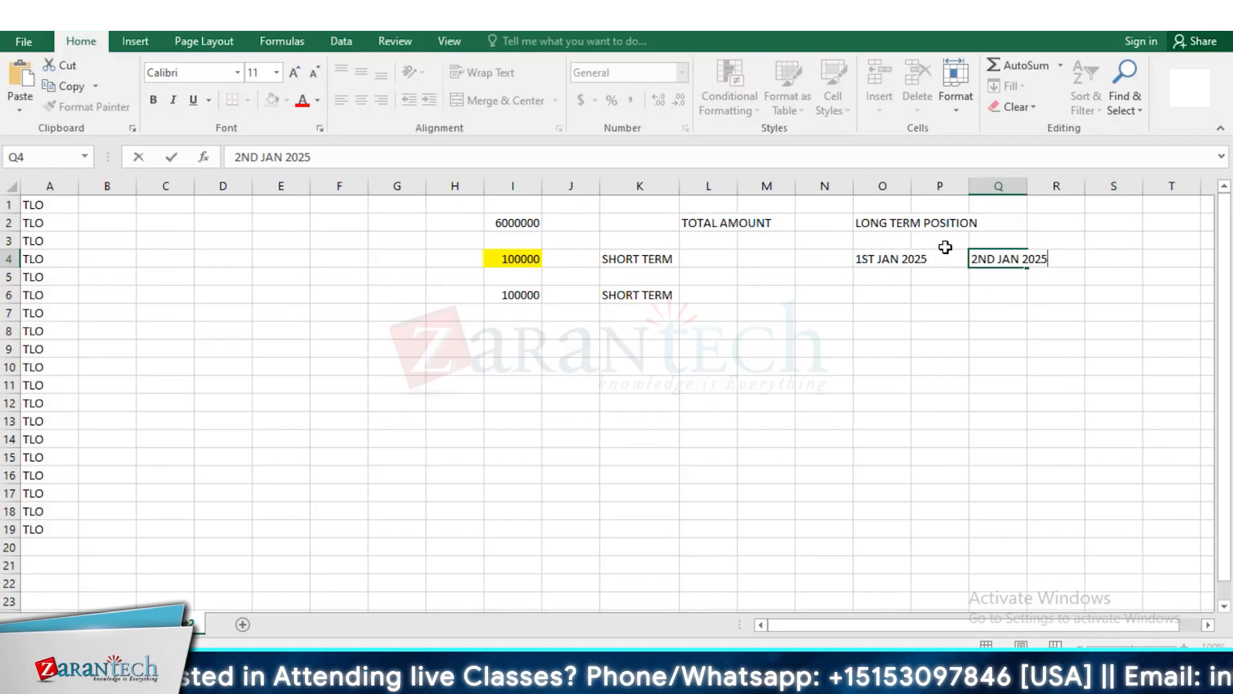
{"action": "left_click", "coordinate": [1044, 263]}
{"action": "left_click", "coordinate": [986, 264]}
{"action": "key", "text": "Delete"}
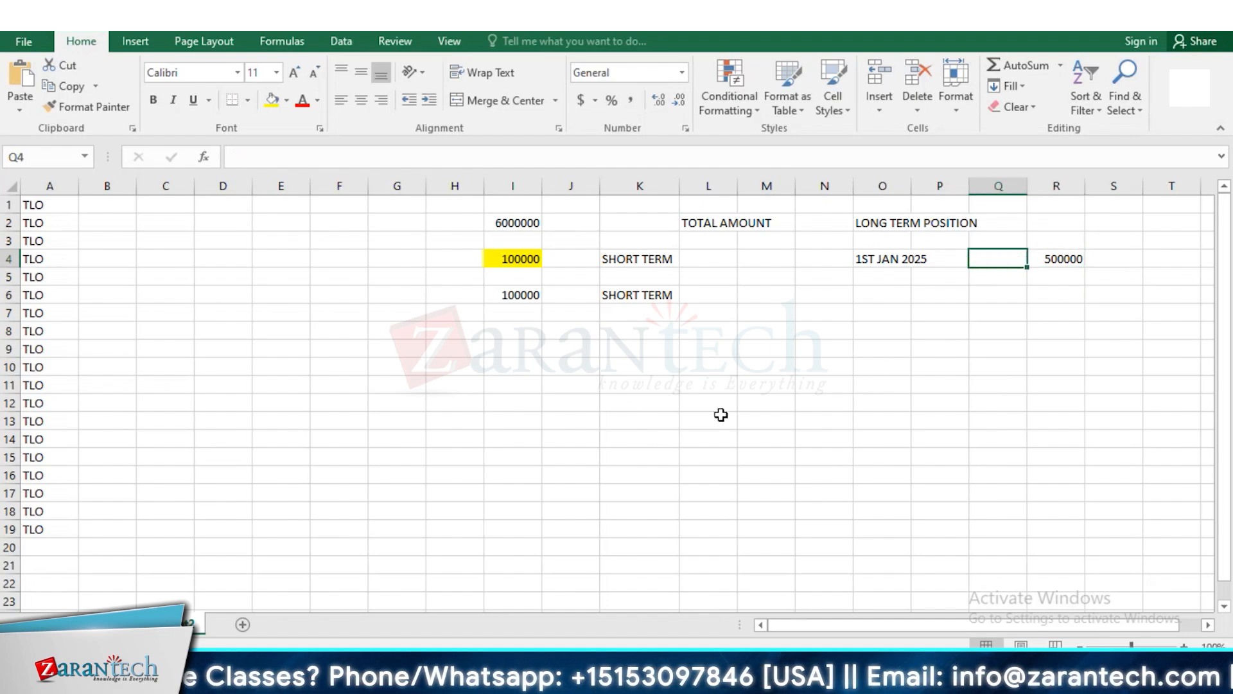
Enter the date "1ST JAN 2024" in cell R2, beside the long-term position heading
{"action": "left_click", "coordinate": [526, 226]}
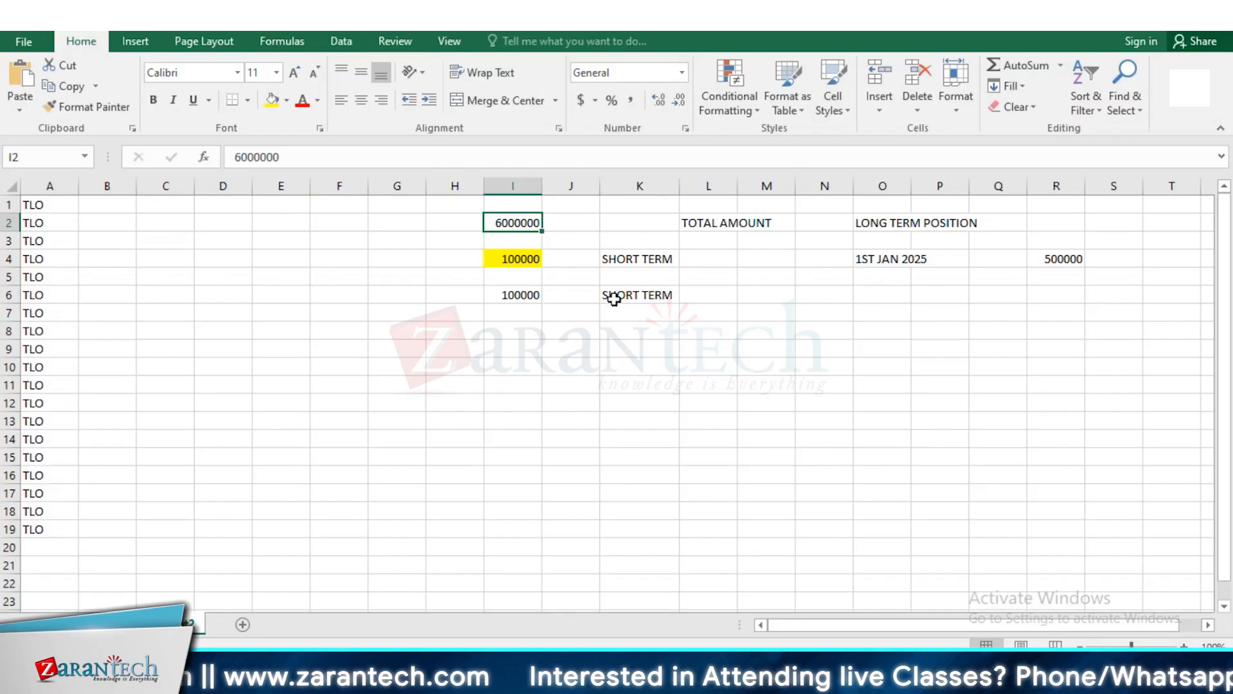
{"action": "left_click", "coordinate": [1074, 222]}
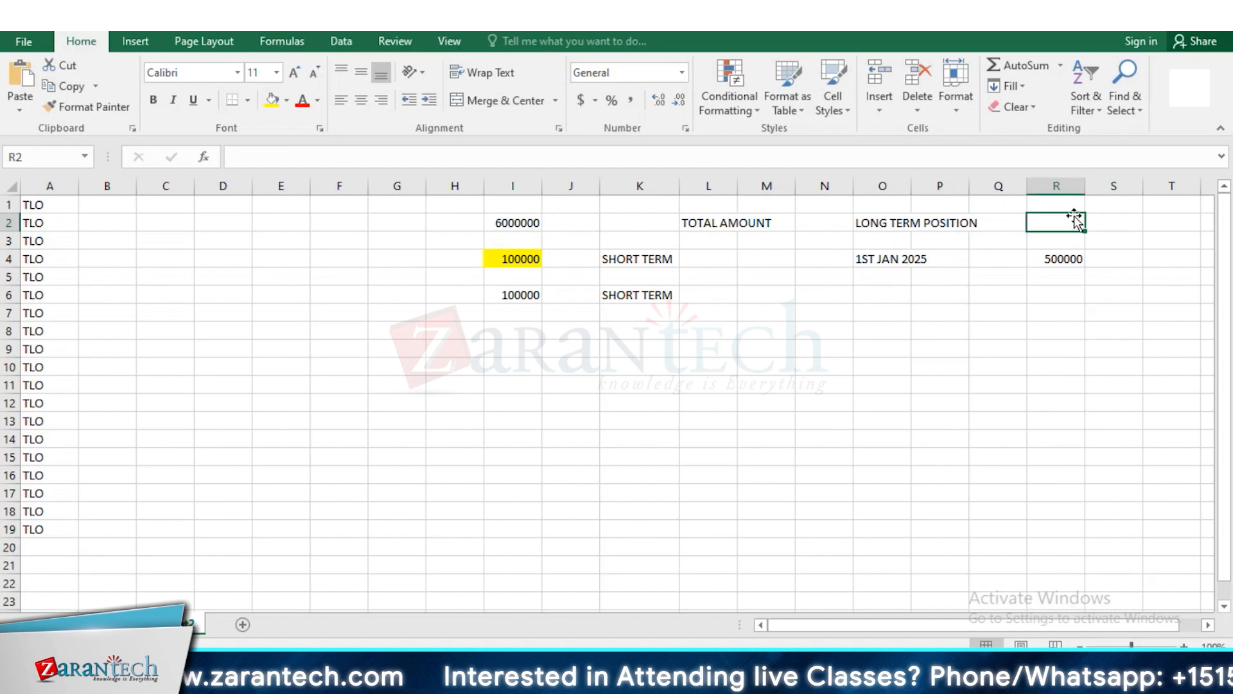
{"action": "type", "text": "1"}
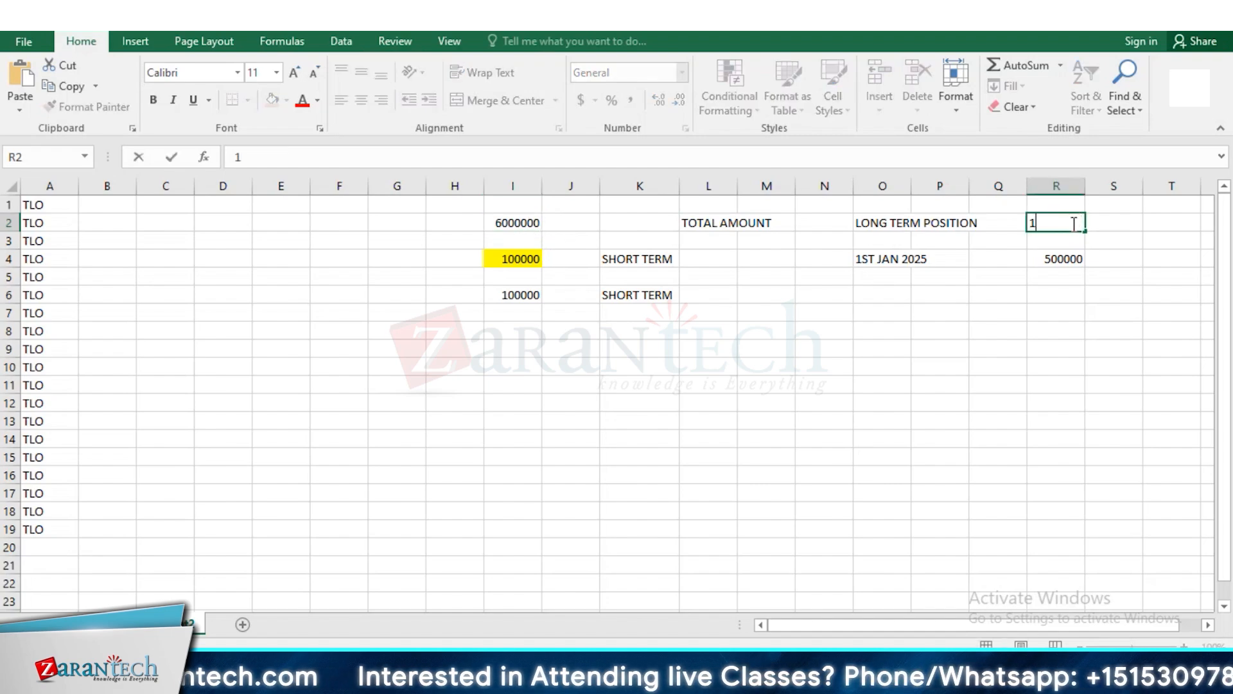
{"action": "type", "text": "ST JAN 2024"}
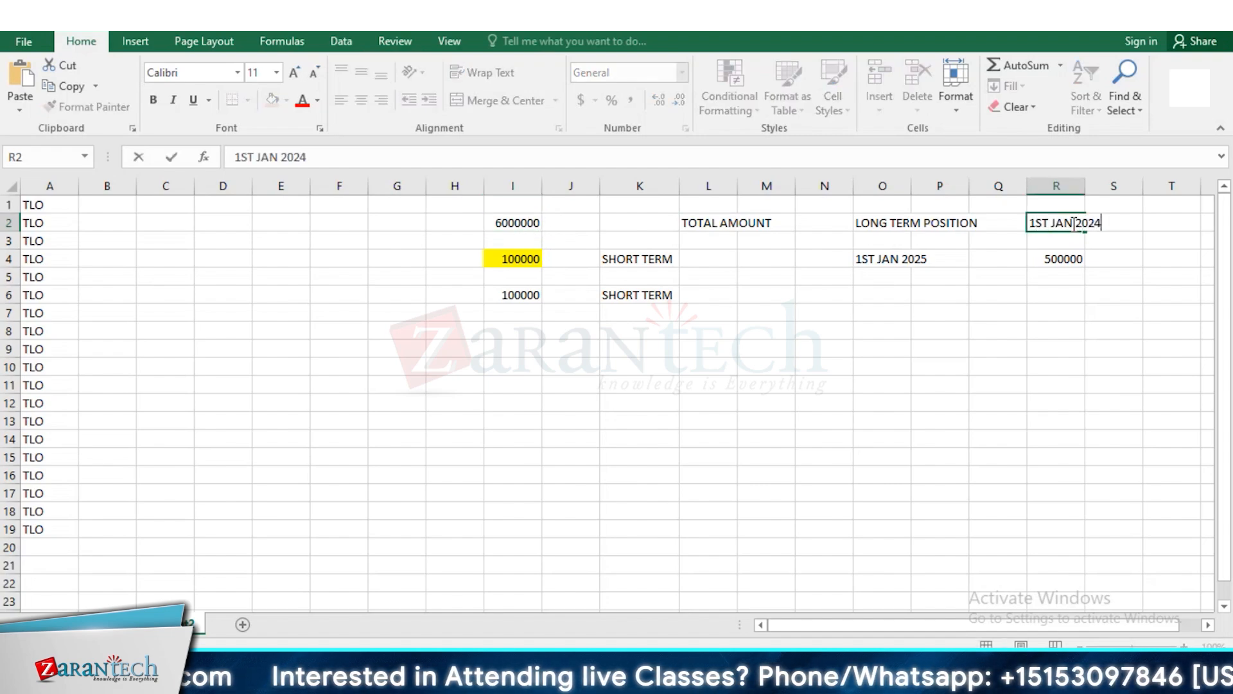
{"action": "left_click", "coordinate": [1174, 307]}
{"action": "left_click", "coordinate": [1067, 221]}
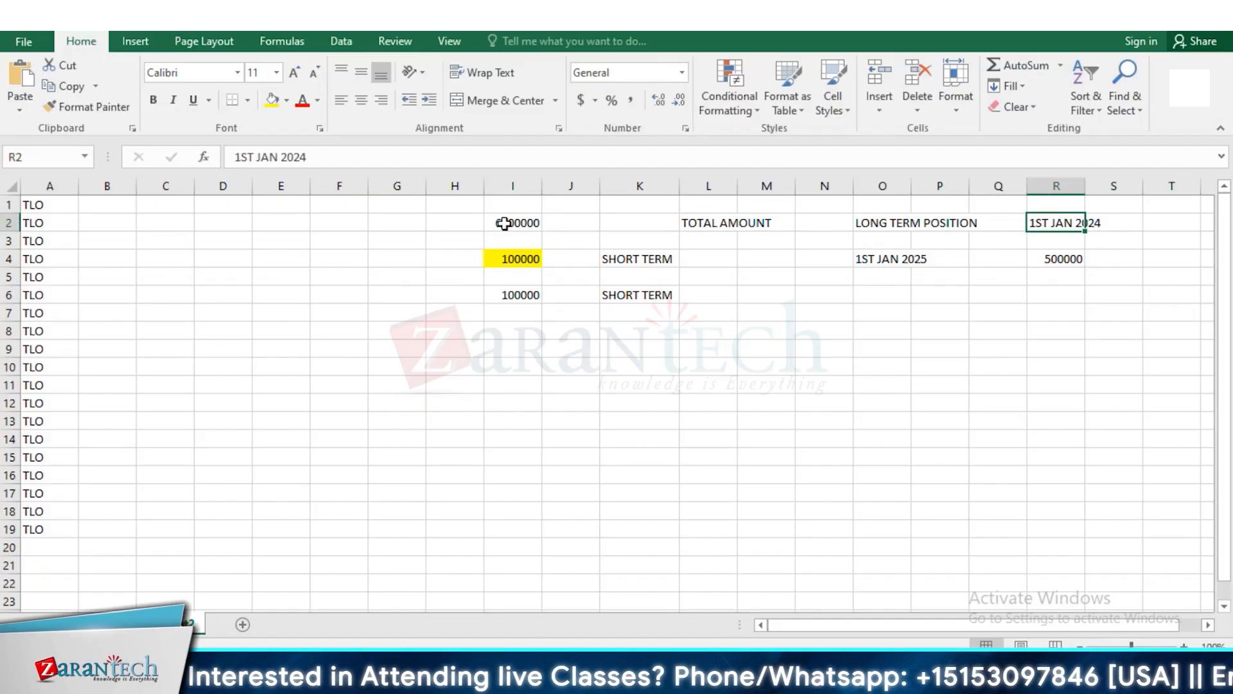
Compare the total amount and the highlighted short-term amount with the long-term position's dates and amount
{"action": "left_click", "coordinate": [507, 230]}
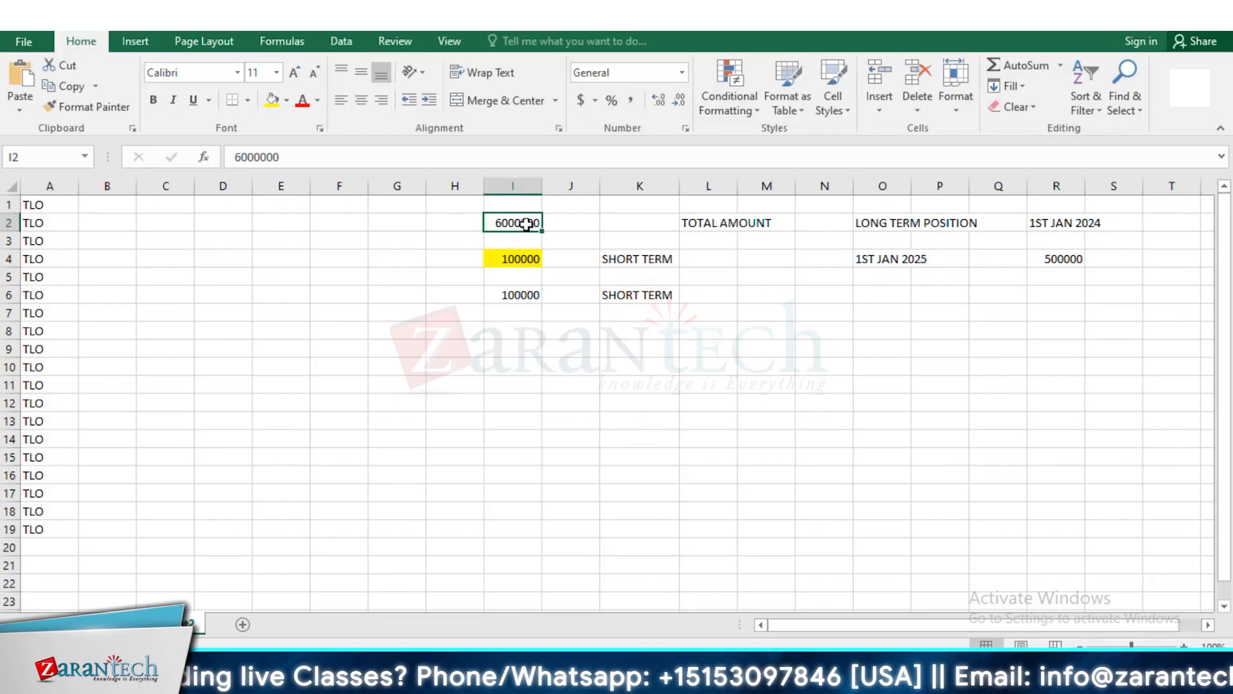
{"action": "left_click", "coordinate": [899, 261]}
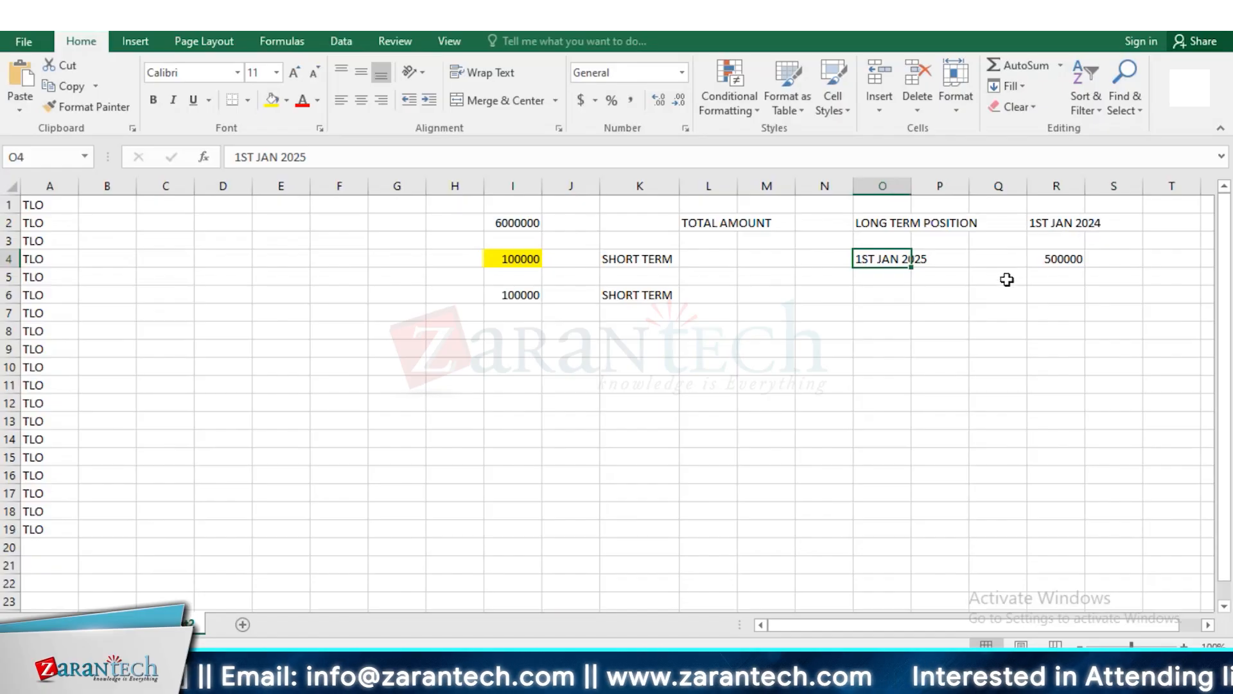
{"action": "left_click", "coordinate": [1060, 260]}
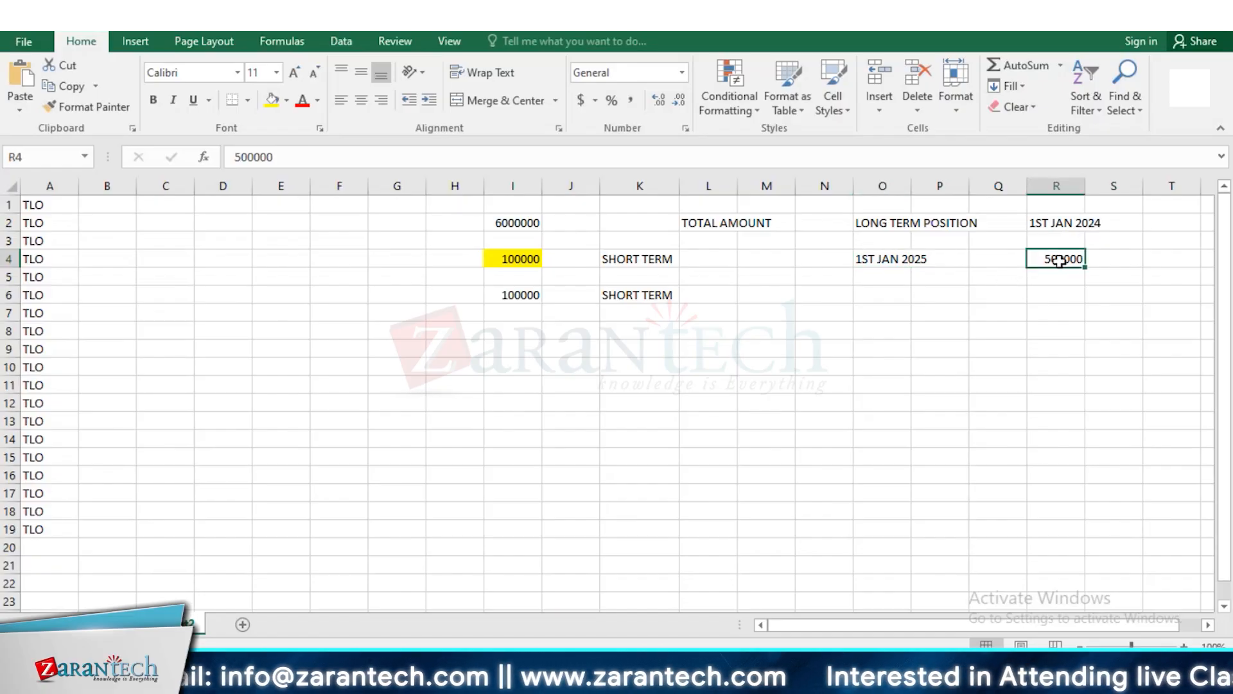
{"action": "left_click", "coordinate": [500, 258]}
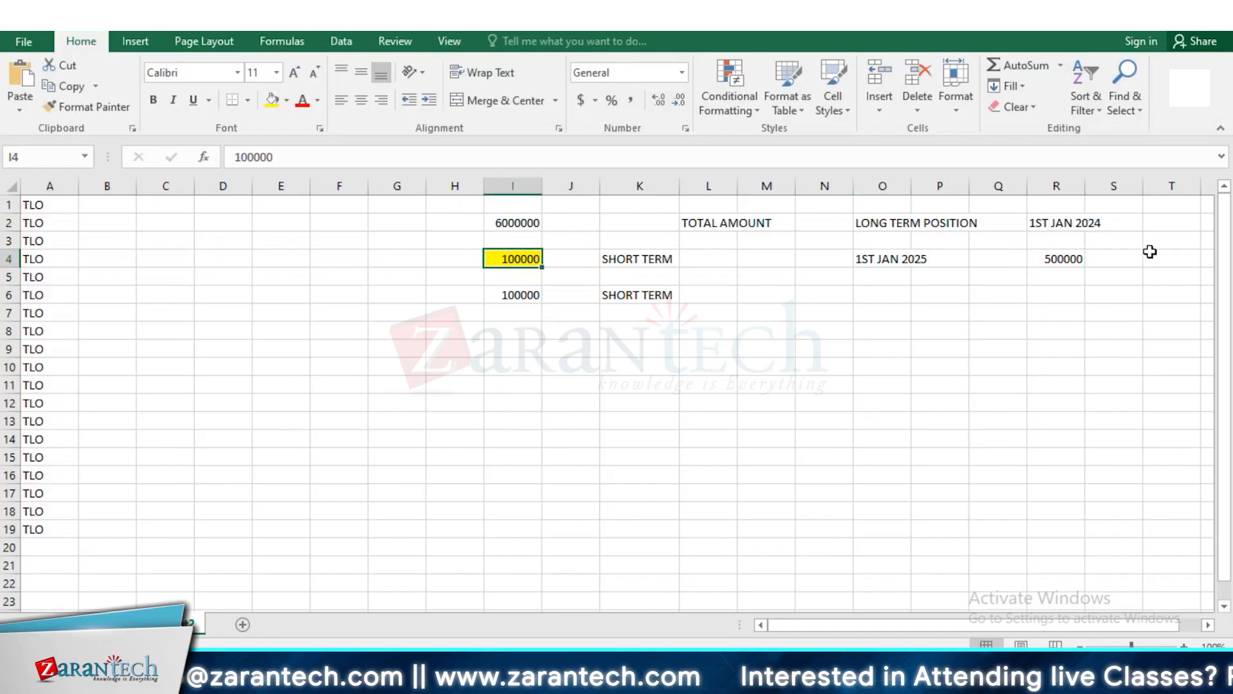
{"action": "left_click", "coordinate": [1044, 260]}
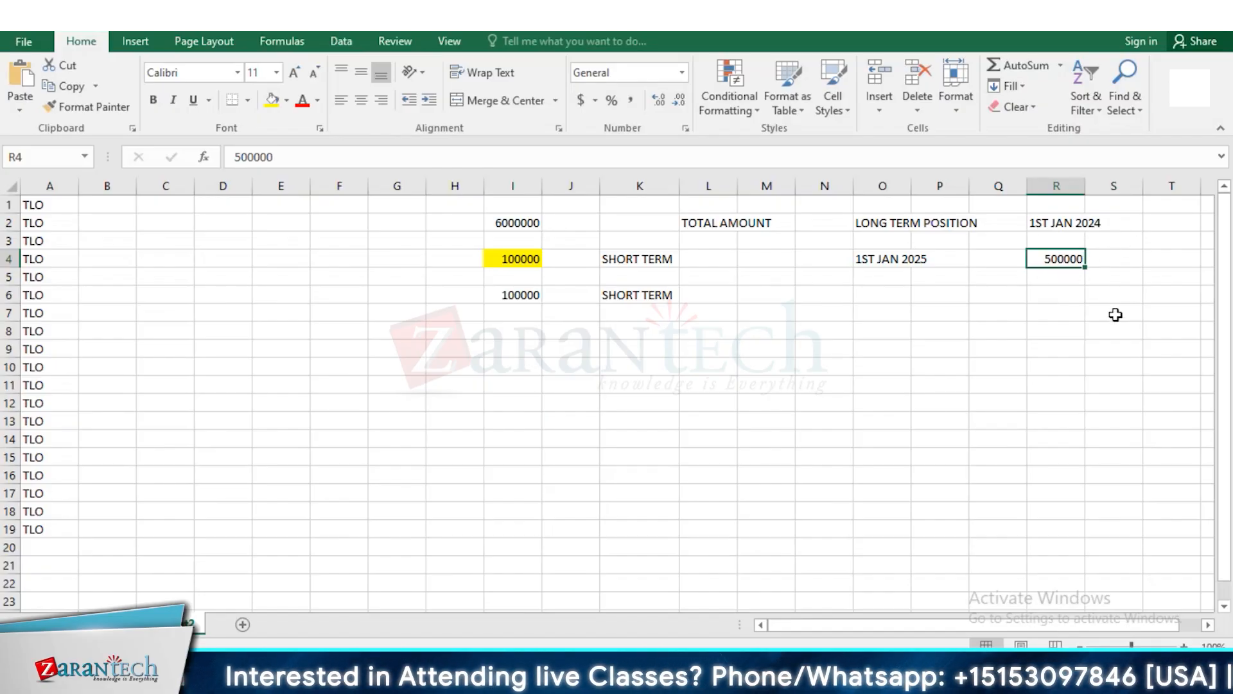
{"action": "left_click", "coordinate": [950, 225]}
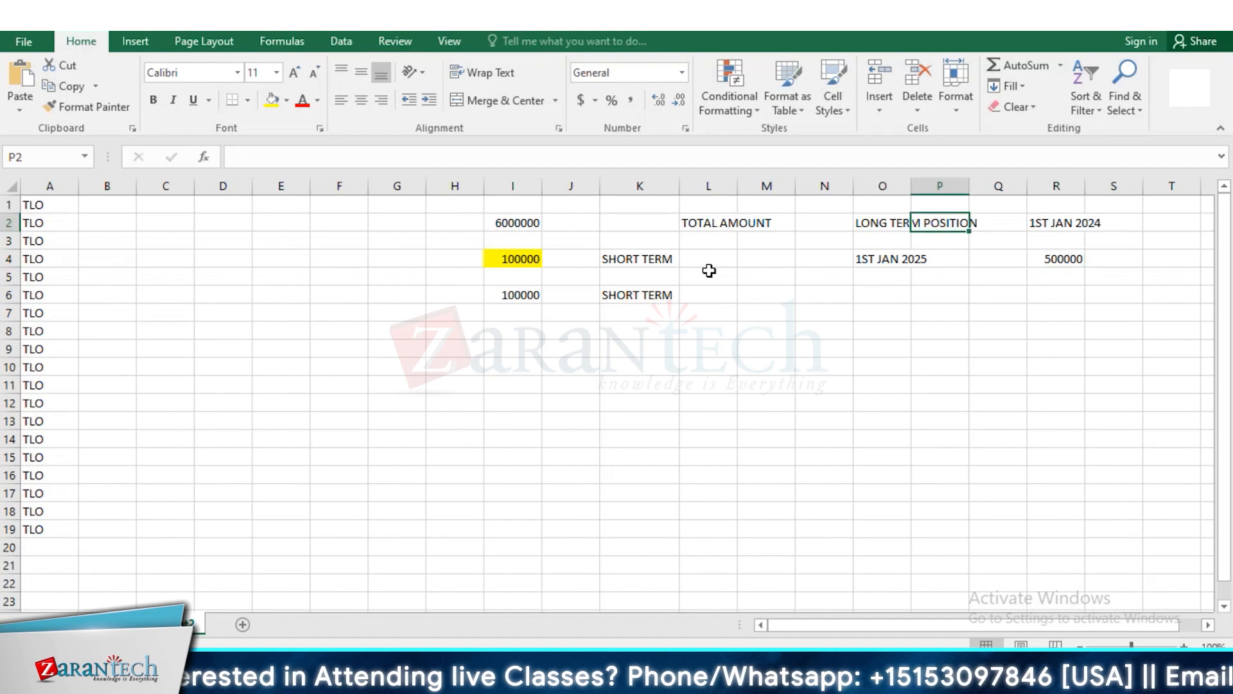
{"action": "left_click", "coordinate": [508, 263]}
{"action": "left_click", "coordinate": [896, 260]}
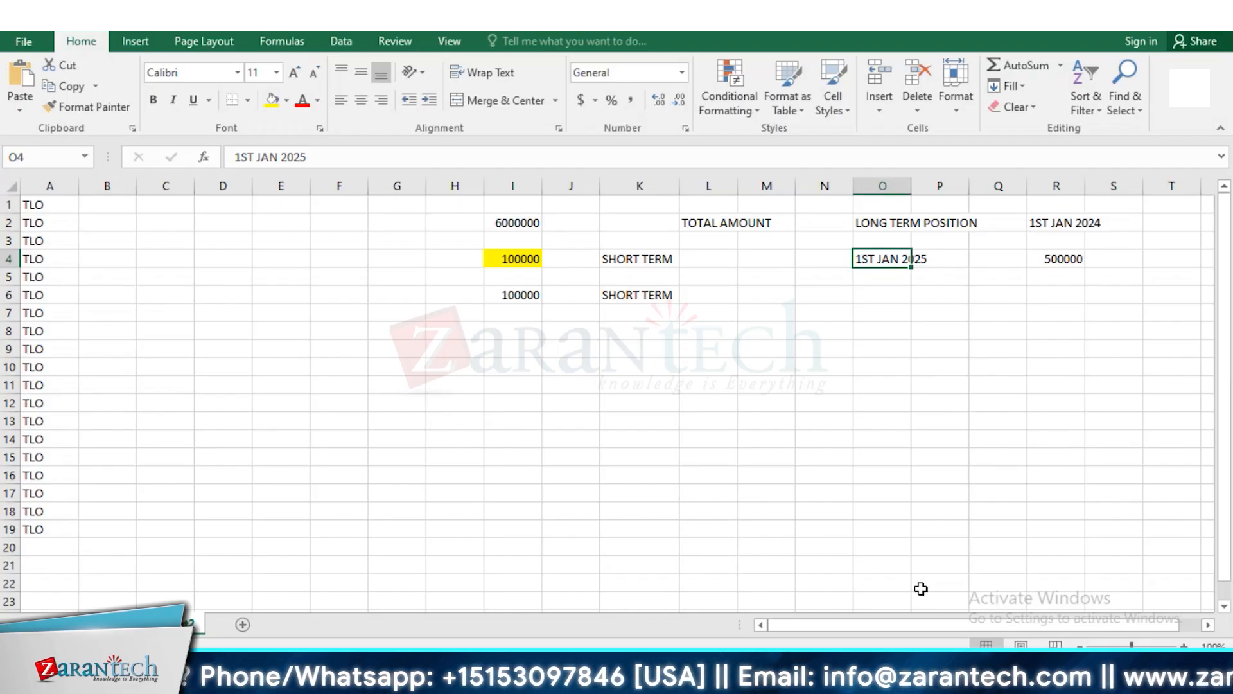
Switch to the SAP interest rate instrument window and open the SAP Reference IMG in a new session with transaction SPRO
{"action": "key", "text": "alt+Tab"}
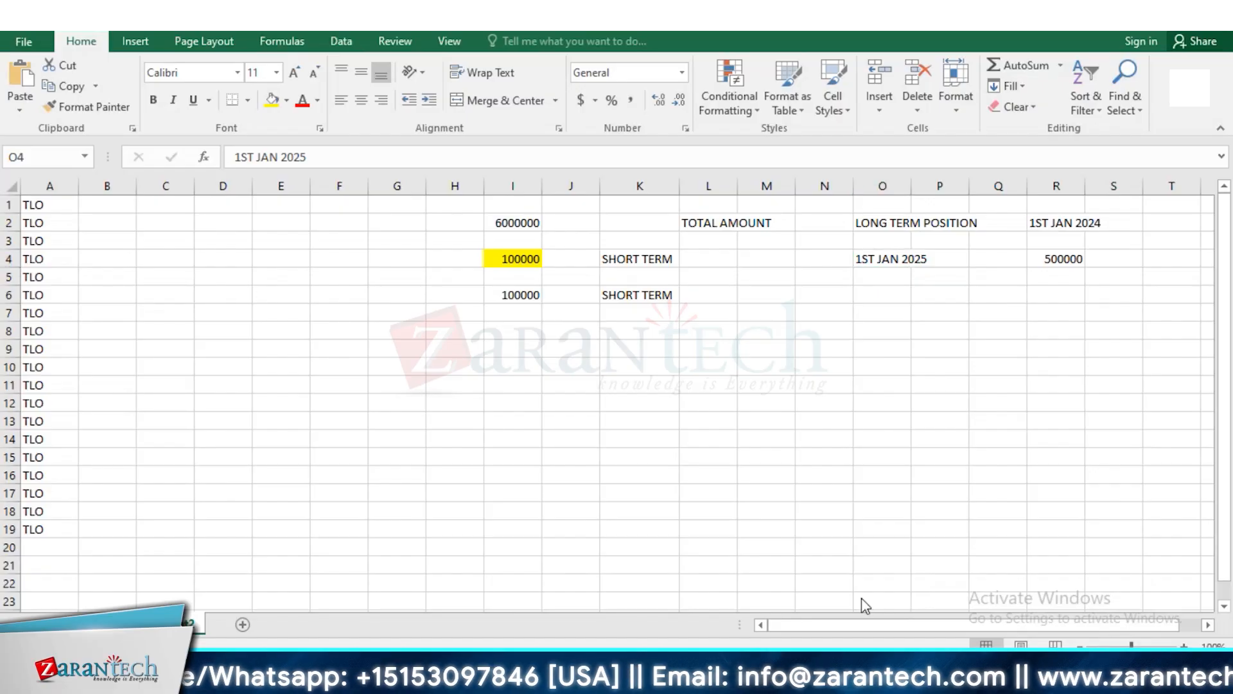
{"action": "key", "text": "alt+Tab"}
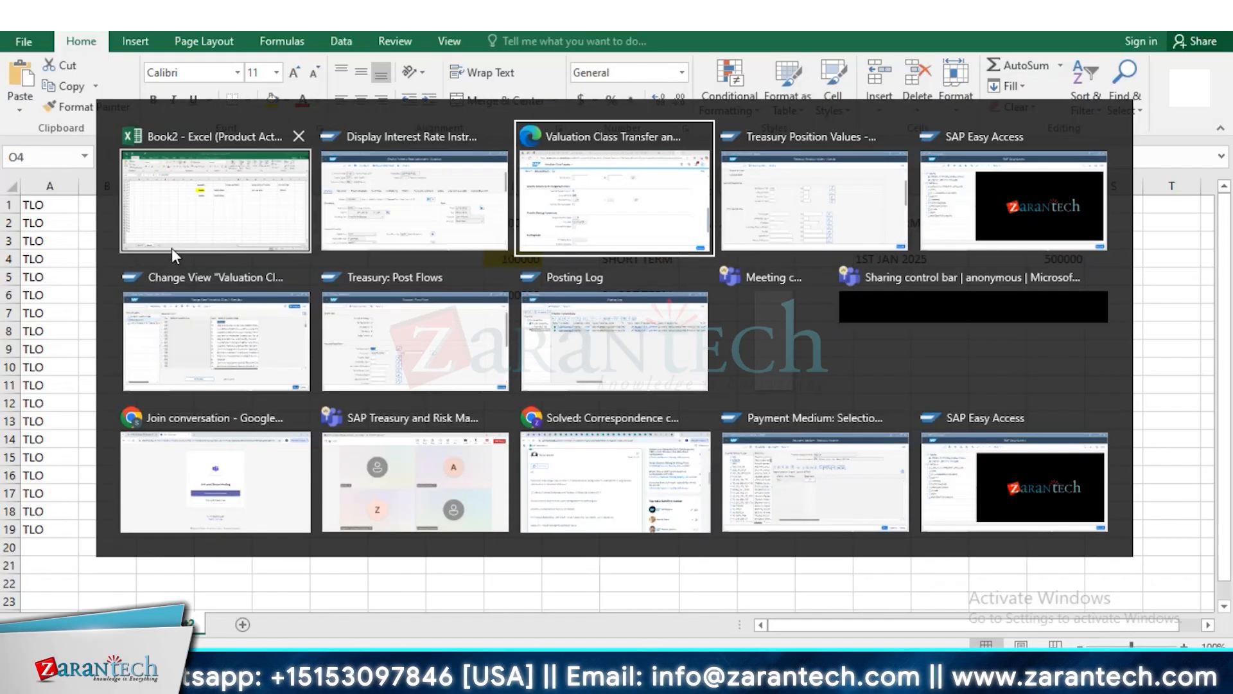
{"action": "left_click", "coordinate": [486, 220]}
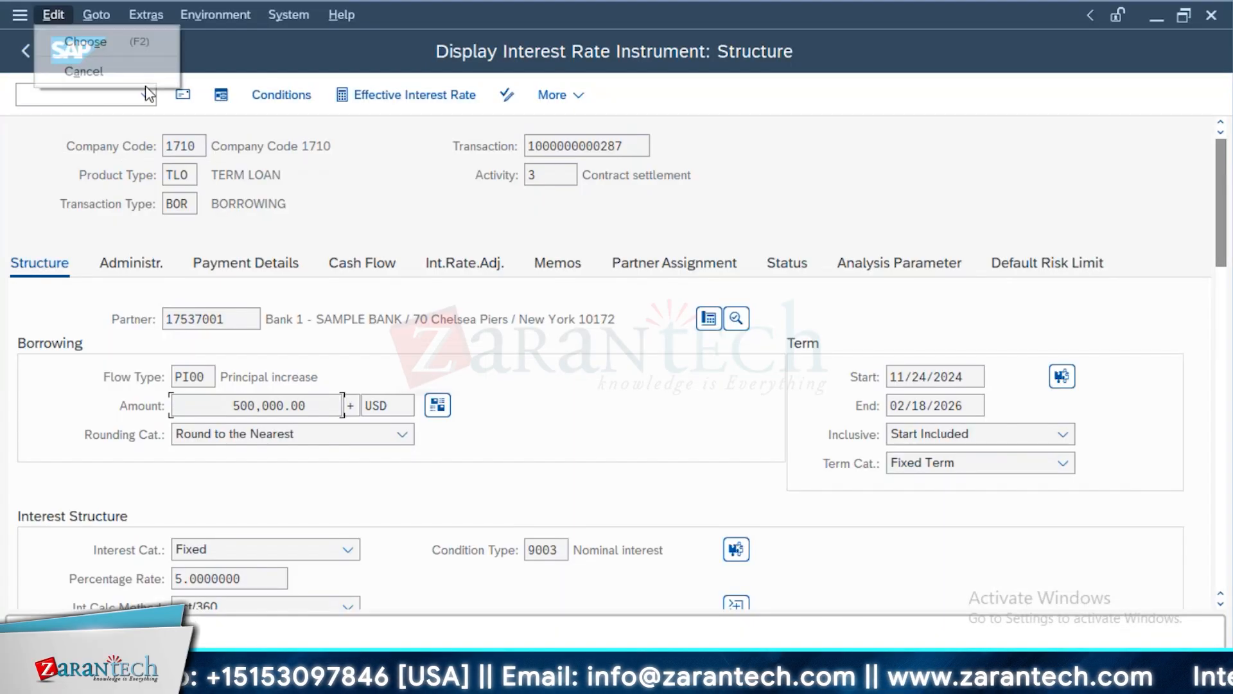
{"action": "left_click", "coordinate": [110, 93]}
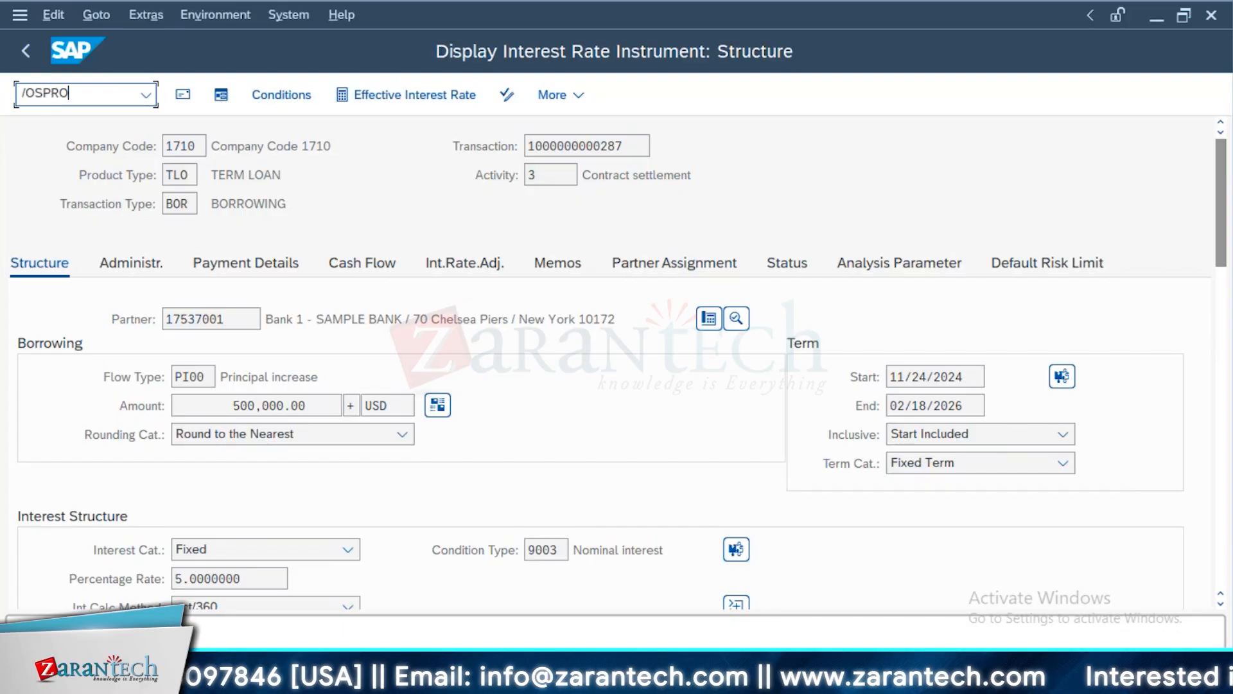
{"action": "key", "text": "Return"}
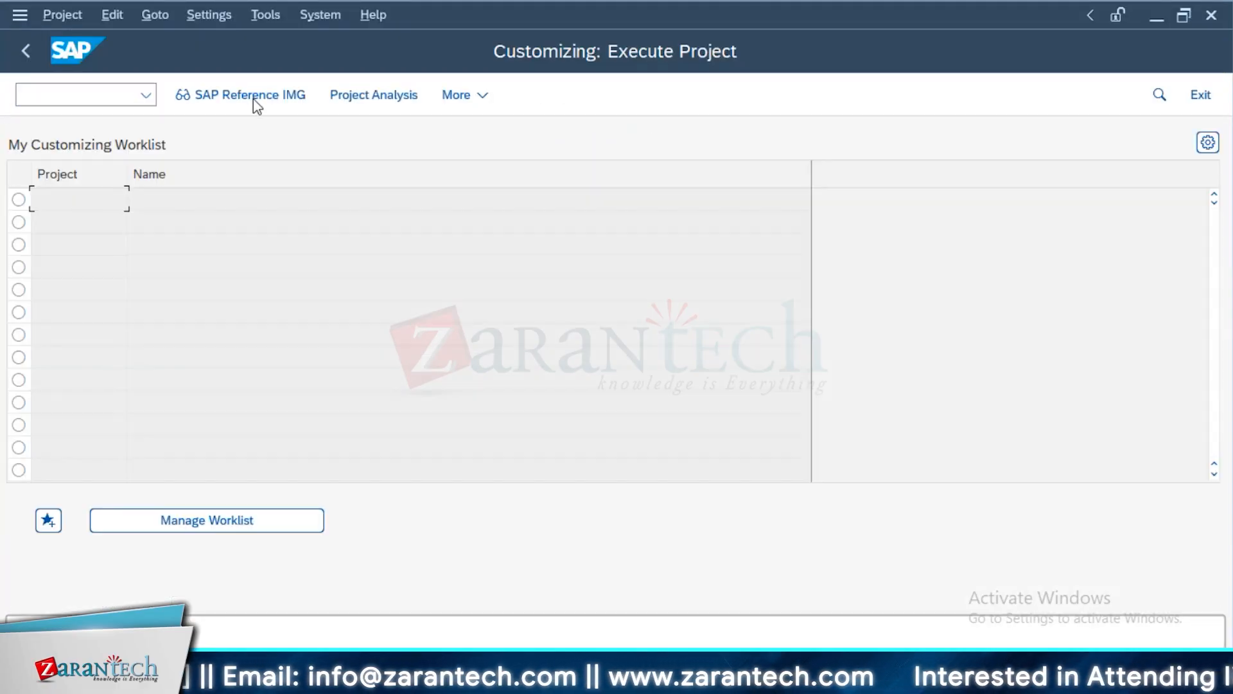
{"action": "key", "text": "F5"}
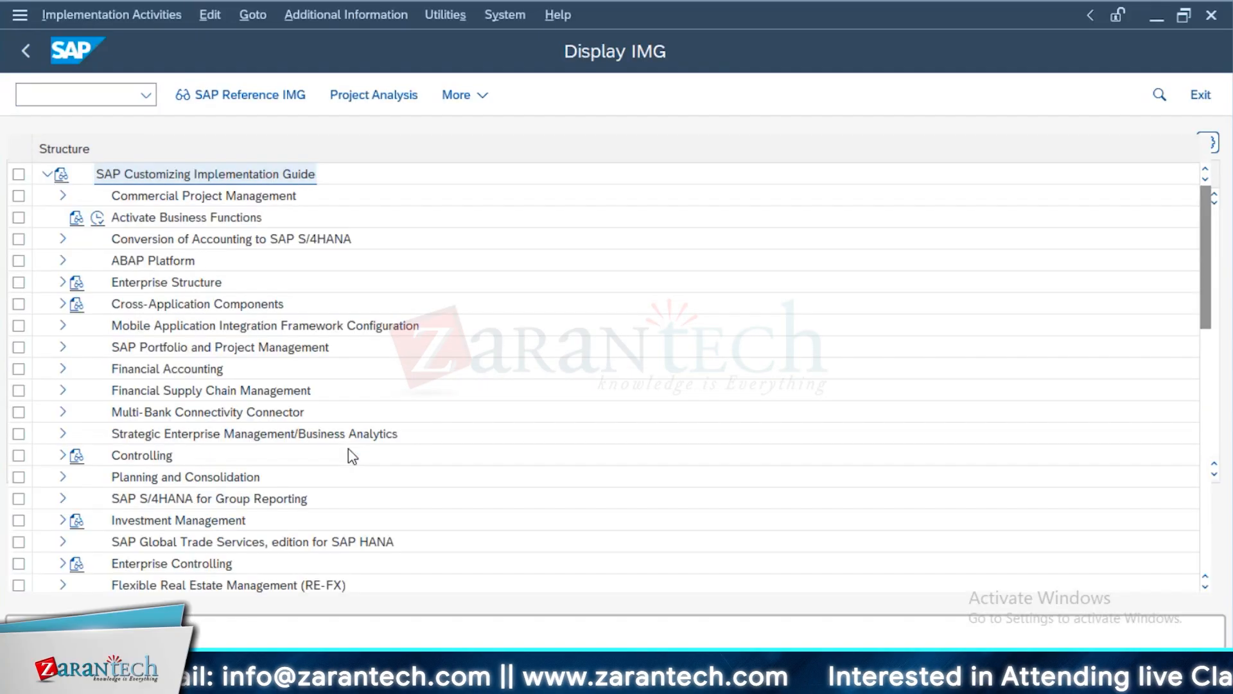
Open Define Account Determination for Treasury and Risk Management under Transaction Manager, General Settings, Accounting, Link to Other Accounting Components
{"action": "left_click", "coordinate": [63, 390]}
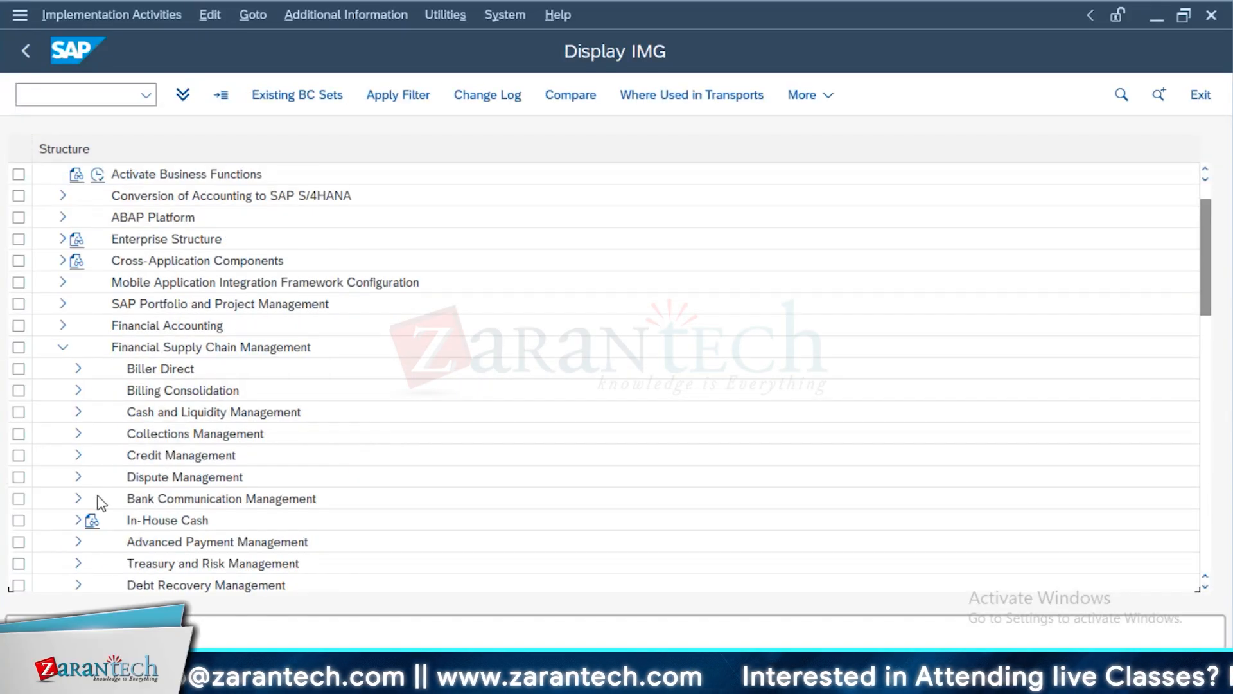
{"action": "left_click", "coordinate": [78, 563]}
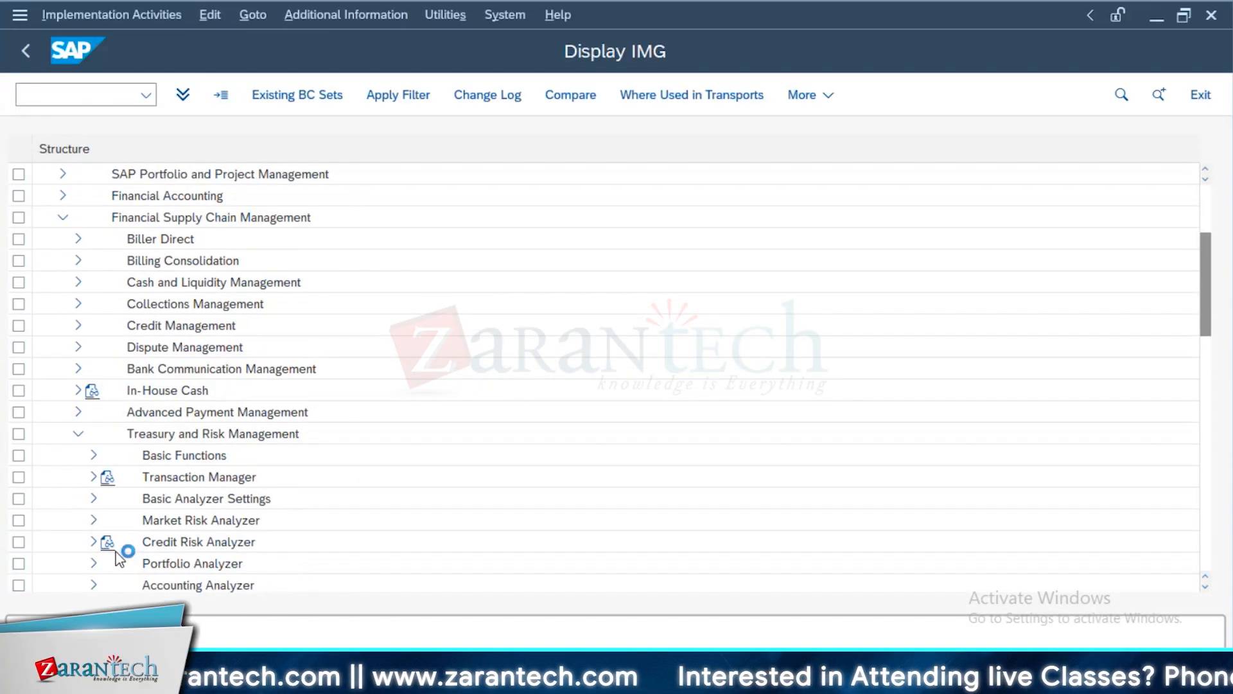
{"action": "left_click", "coordinate": [95, 476]}
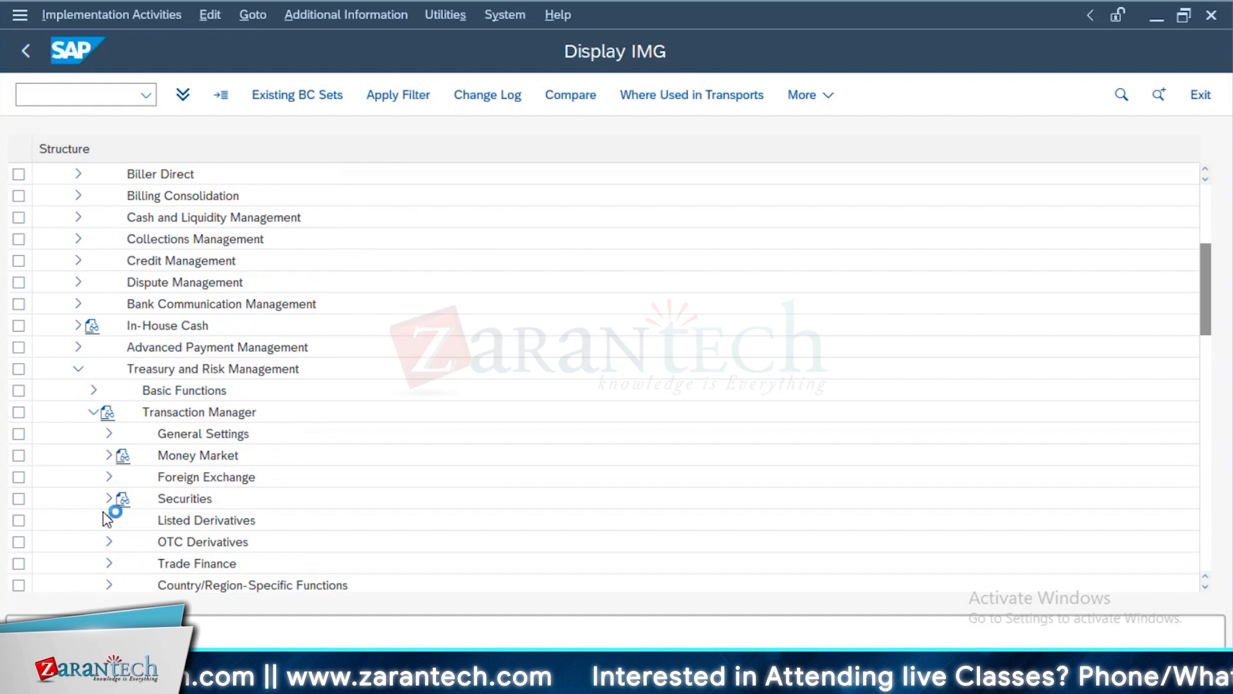
{"action": "left_click", "coordinate": [122, 437]}
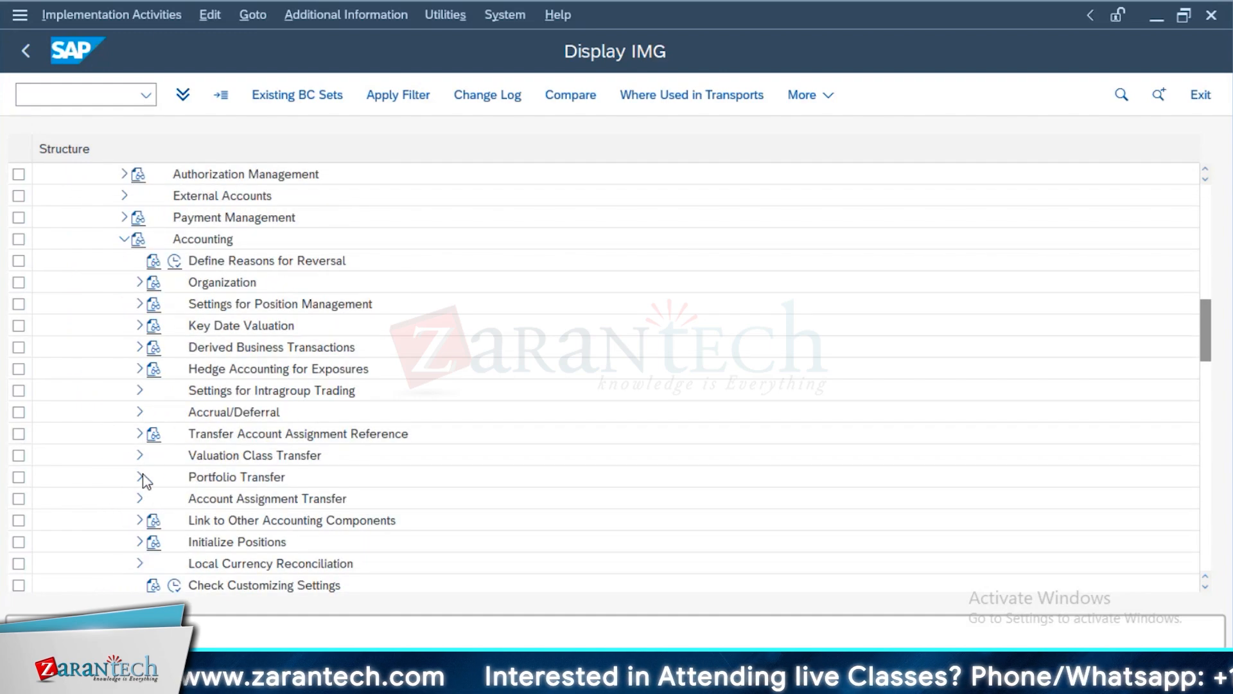
{"action": "left_click", "coordinate": [139, 521]}
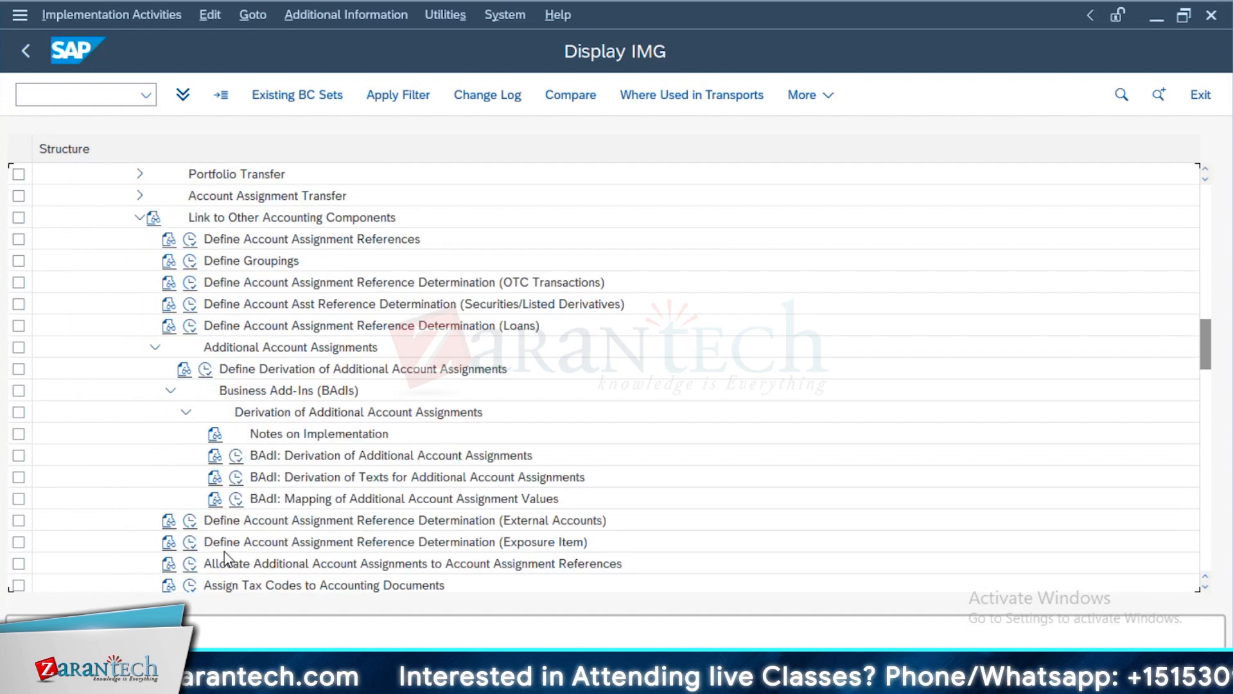
{"action": "scroll", "coordinate": [280, 572], "scroll_direction": "down", "scroll_amount": 5}
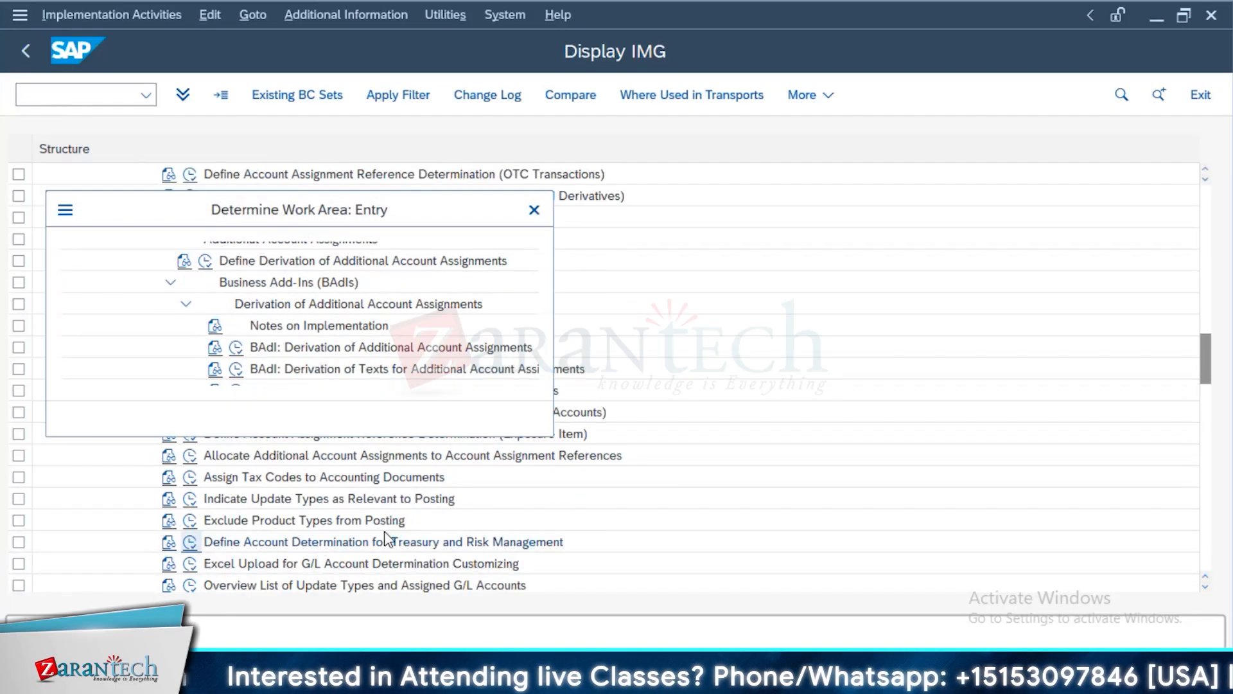
Enter chart of accounts YCOA as the work area, accept displaying the locked data and open the assignment of G/L accounts to account symbols
{"action": "type", "text": "ycoa"}
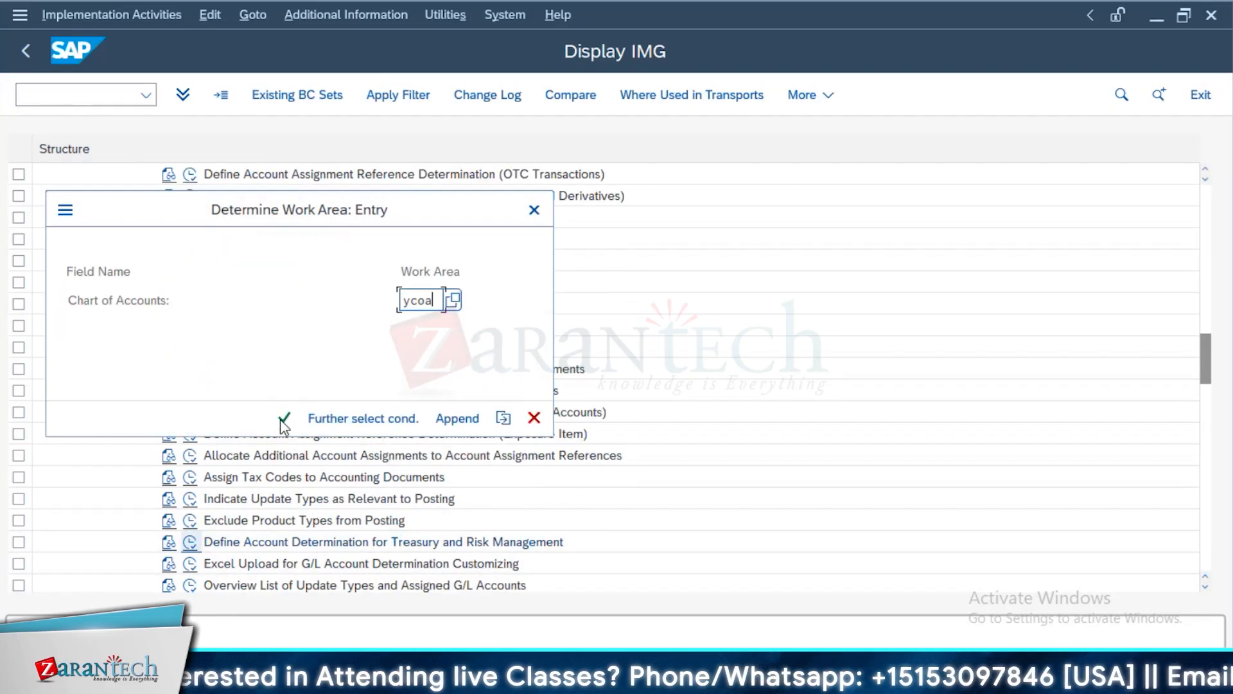
{"action": "key", "text": "Return"}
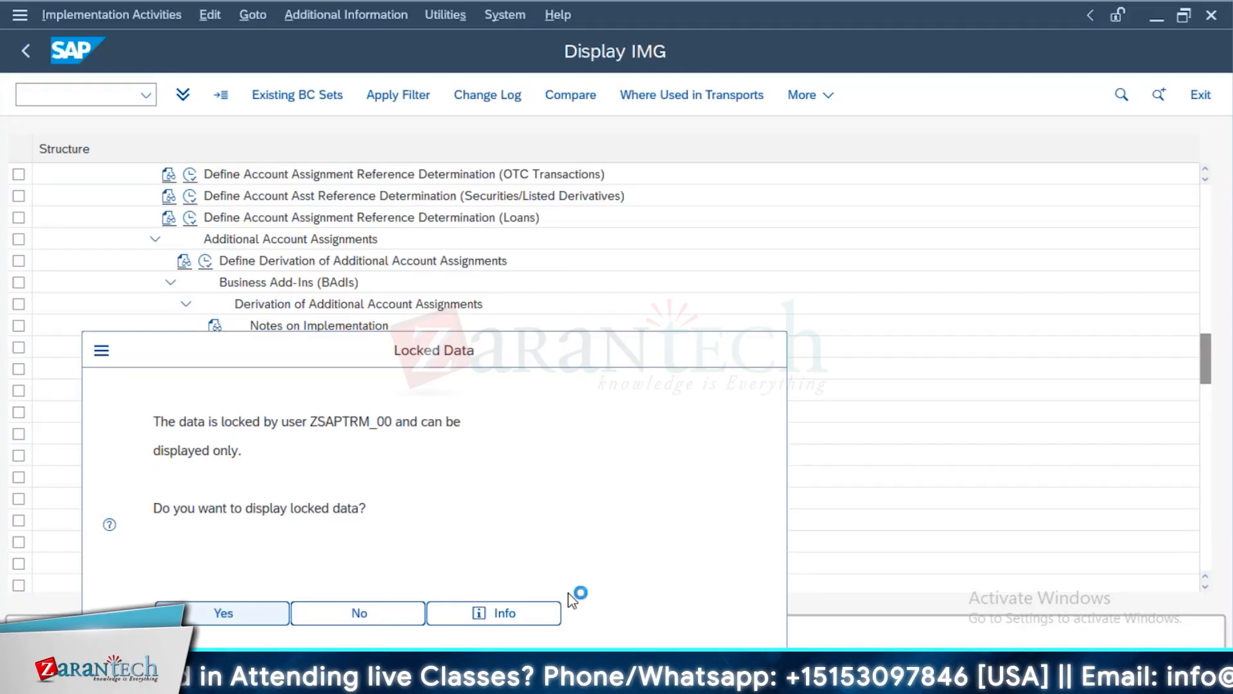
{"action": "key", "text": "Return"}
{"action": "double_click", "coordinate": [104, 272]}
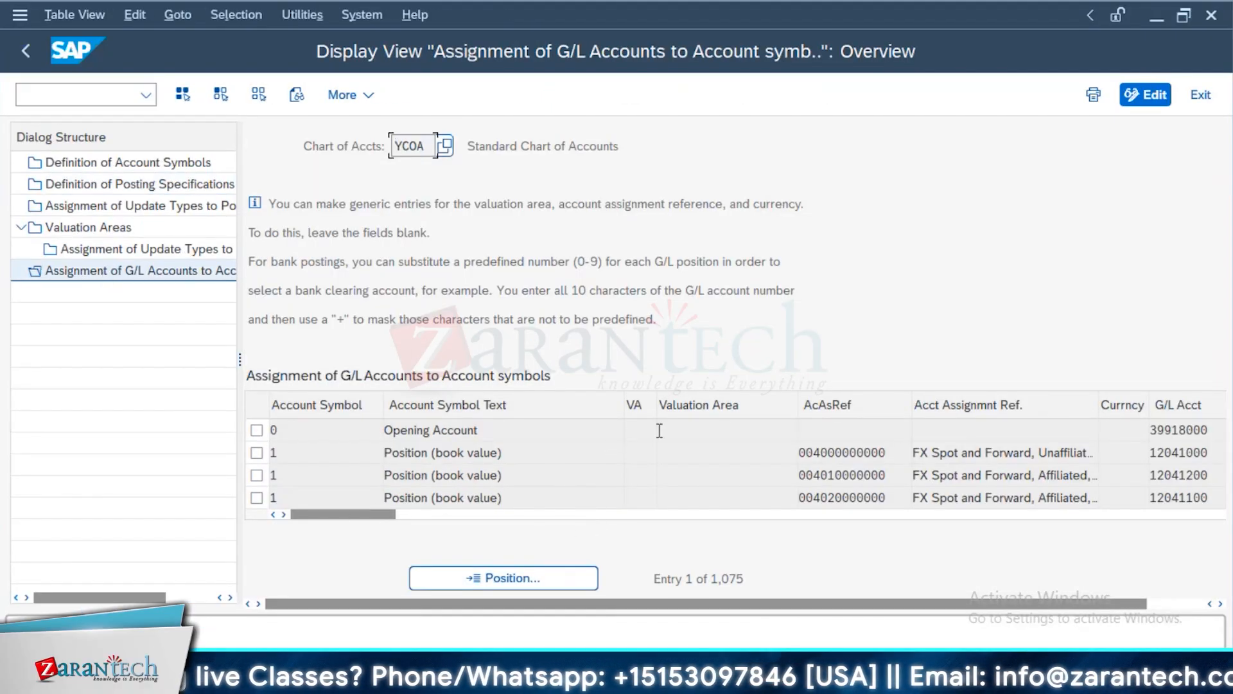
Compare the valuation area, account assignment reference and G/L account of the Opening Account entry and the first Position (book value) entry
{"action": "left_click", "coordinate": [775, 434]}
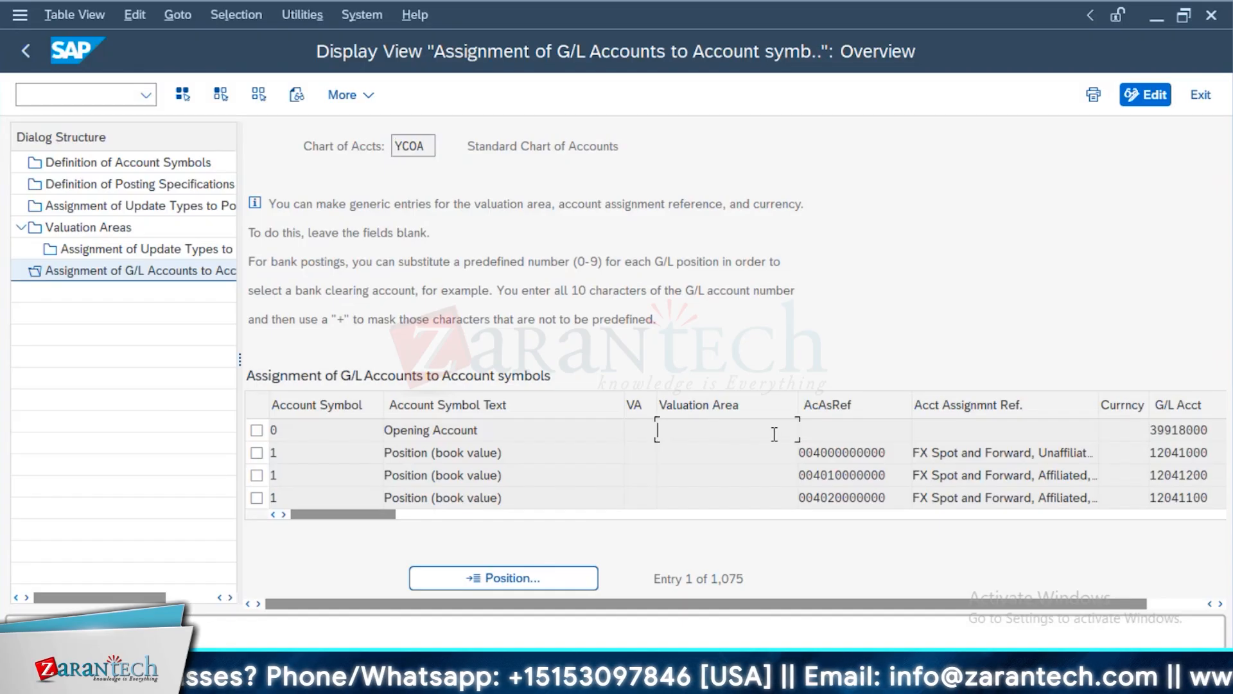
{"action": "left_click", "coordinate": [696, 458]}
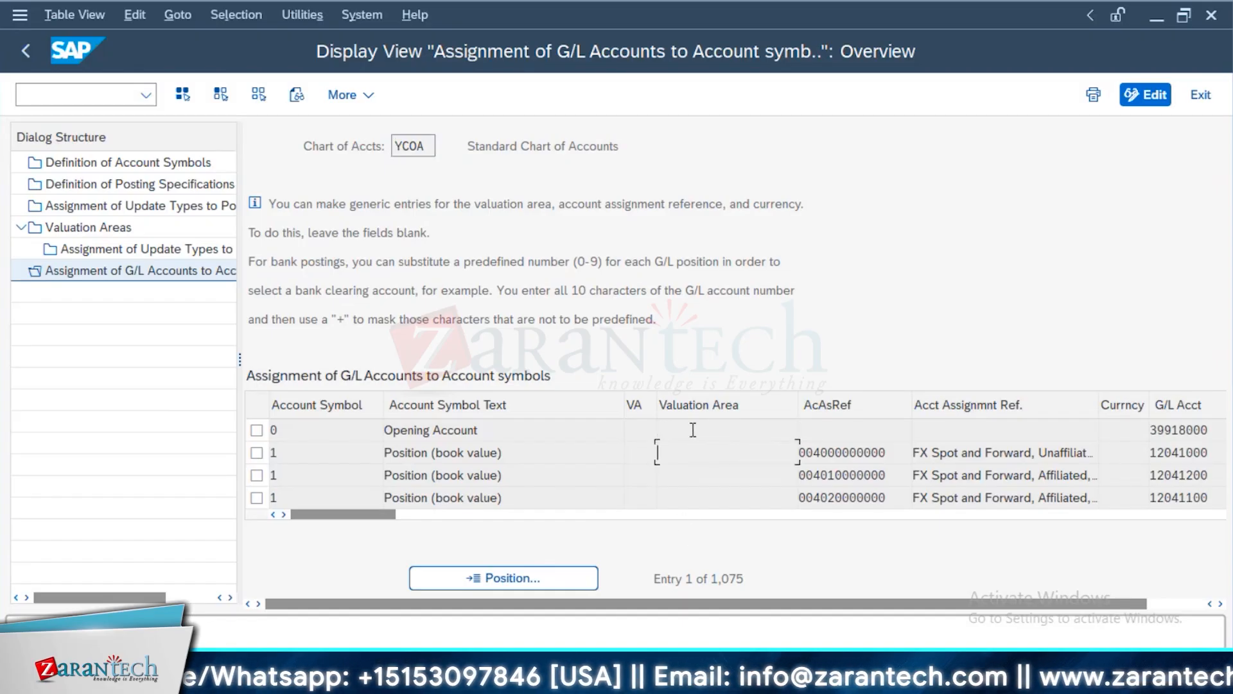
{"action": "left_click", "coordinate": [1215, 432]}
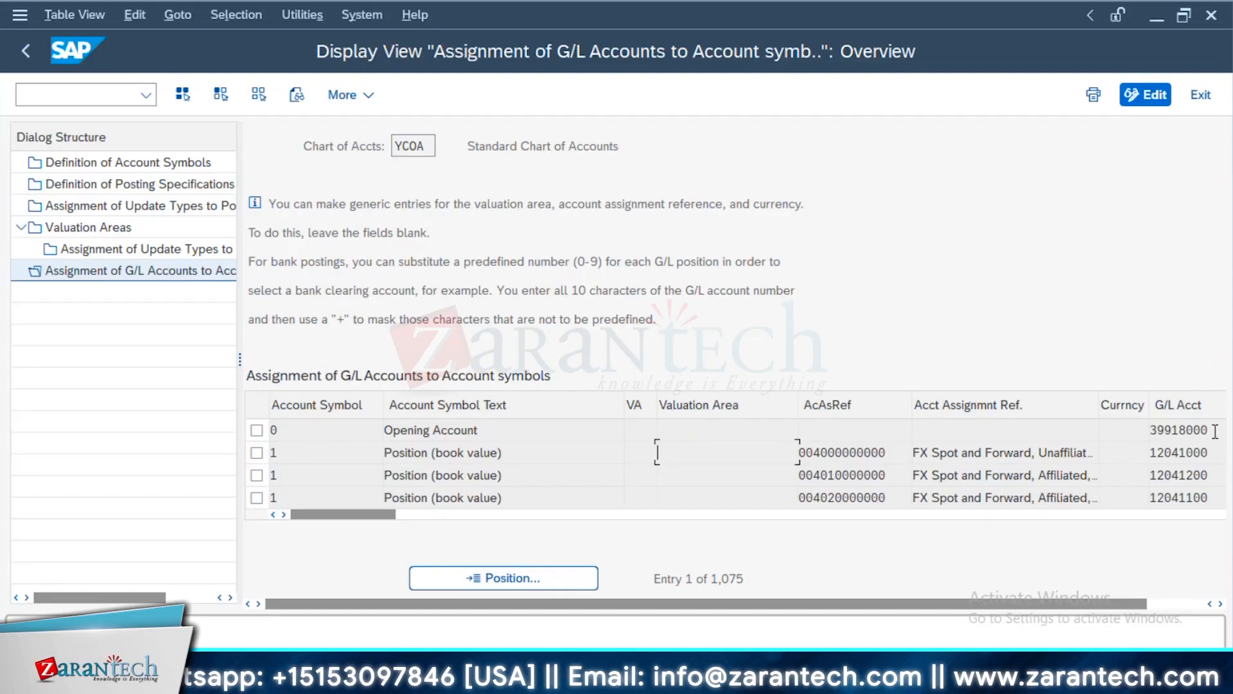
{"action": "double_click", "coordinate": [1216, 432]}
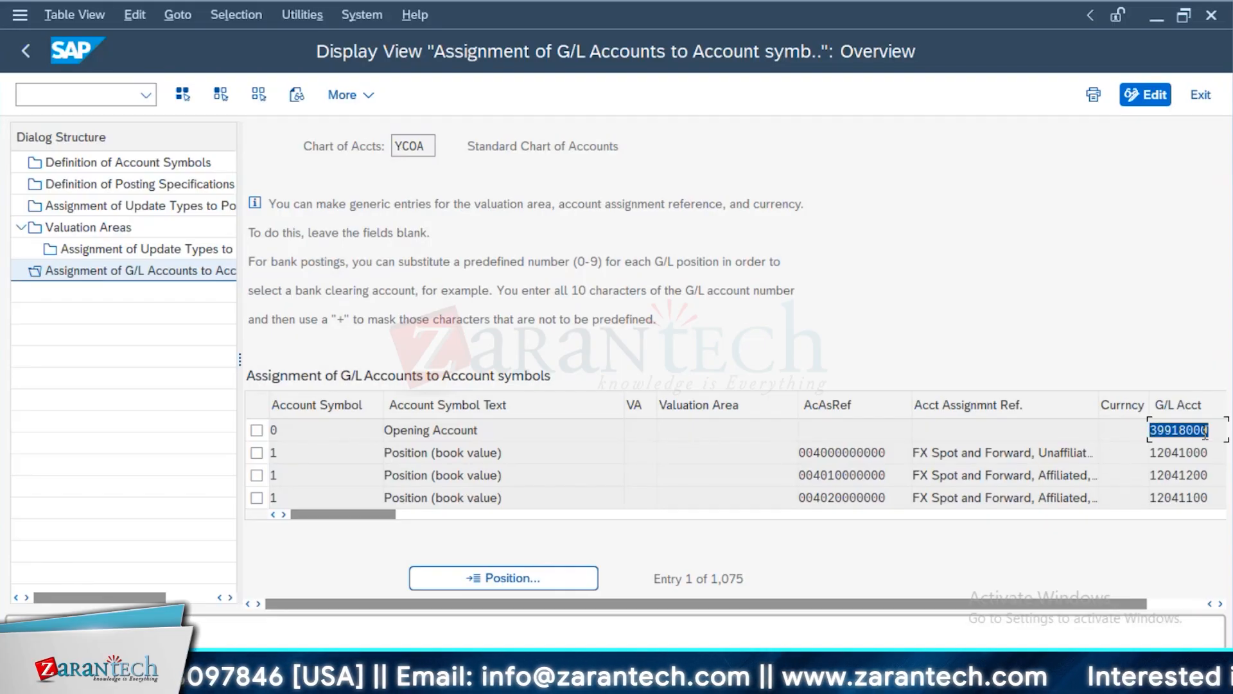
{"action": "left_click", "coordinate": [1205, 453]}
{"action": "double_click", "coordinate": [1205, 452]}
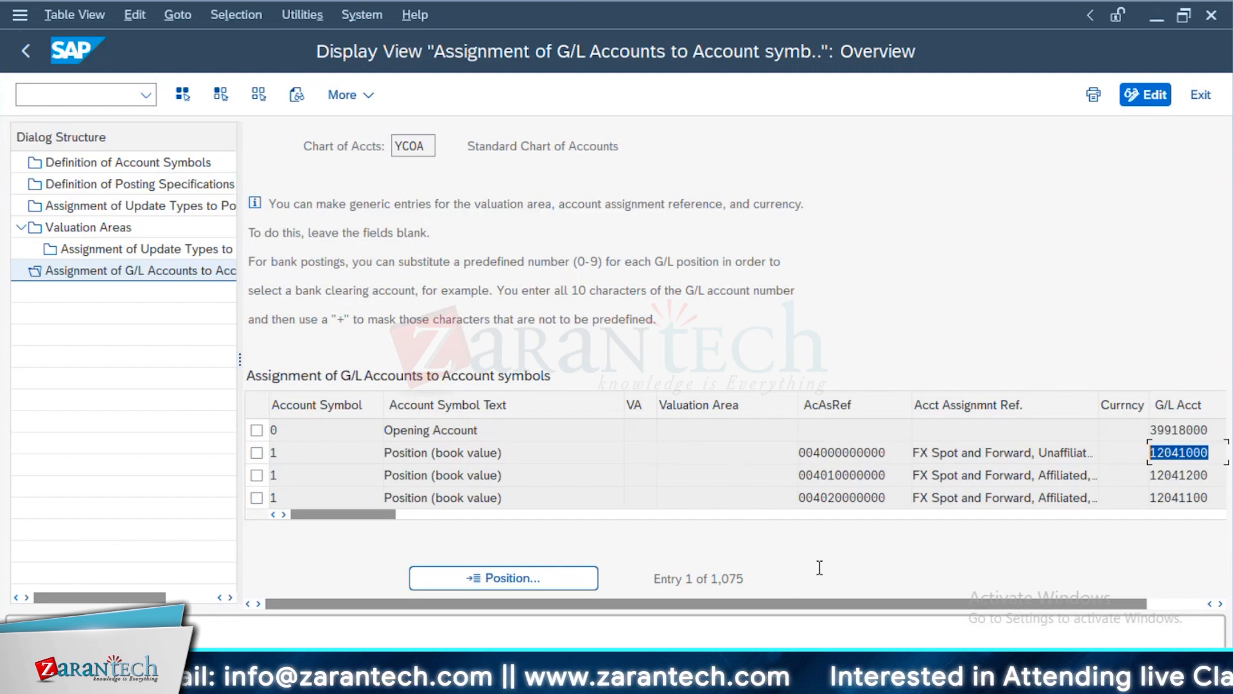
{"action": "left_click", "coordinate": [731, 451]}
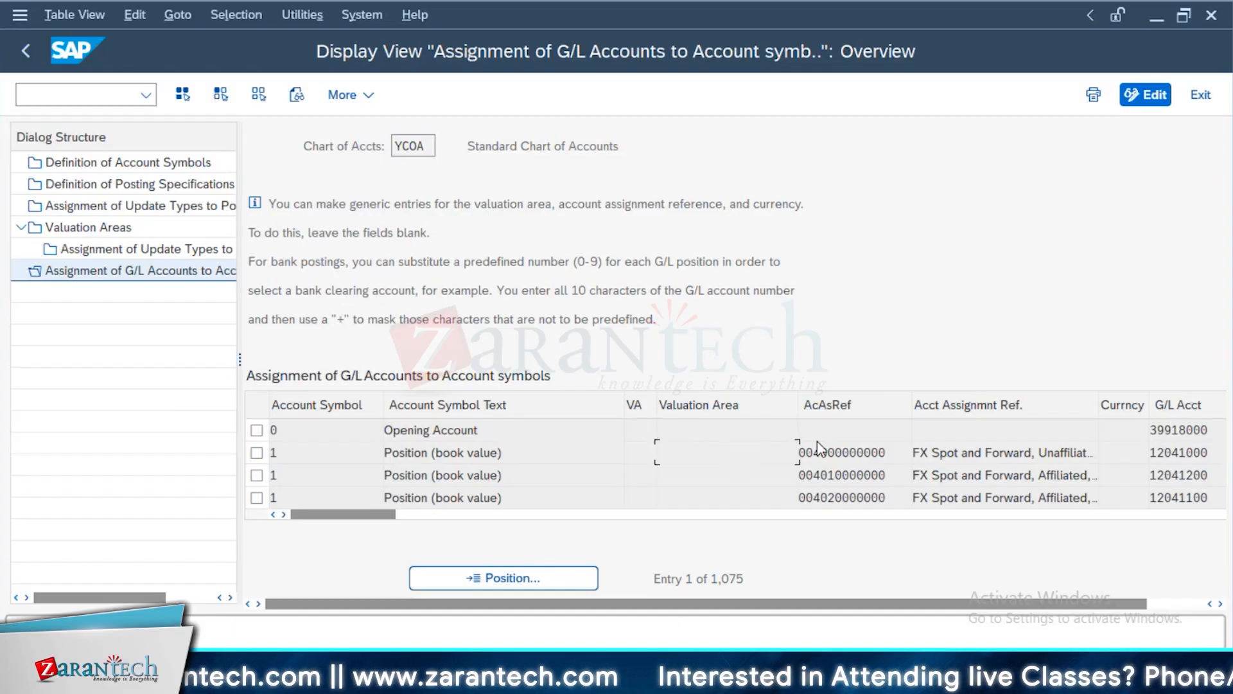
{"action": "left_click", "coordinate": [838, 429]}
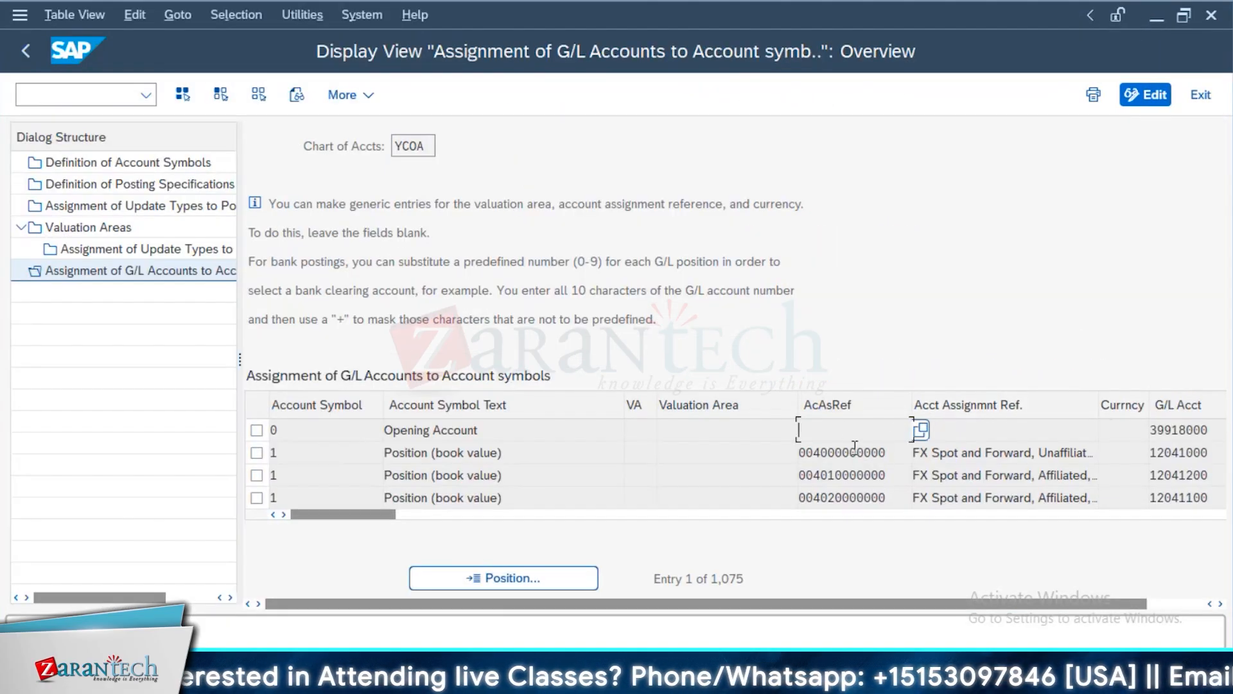
{"action": "double_click", "coordinate": [1212, 427]}
{"action": "left_click", "coordinate": [720, 430]}
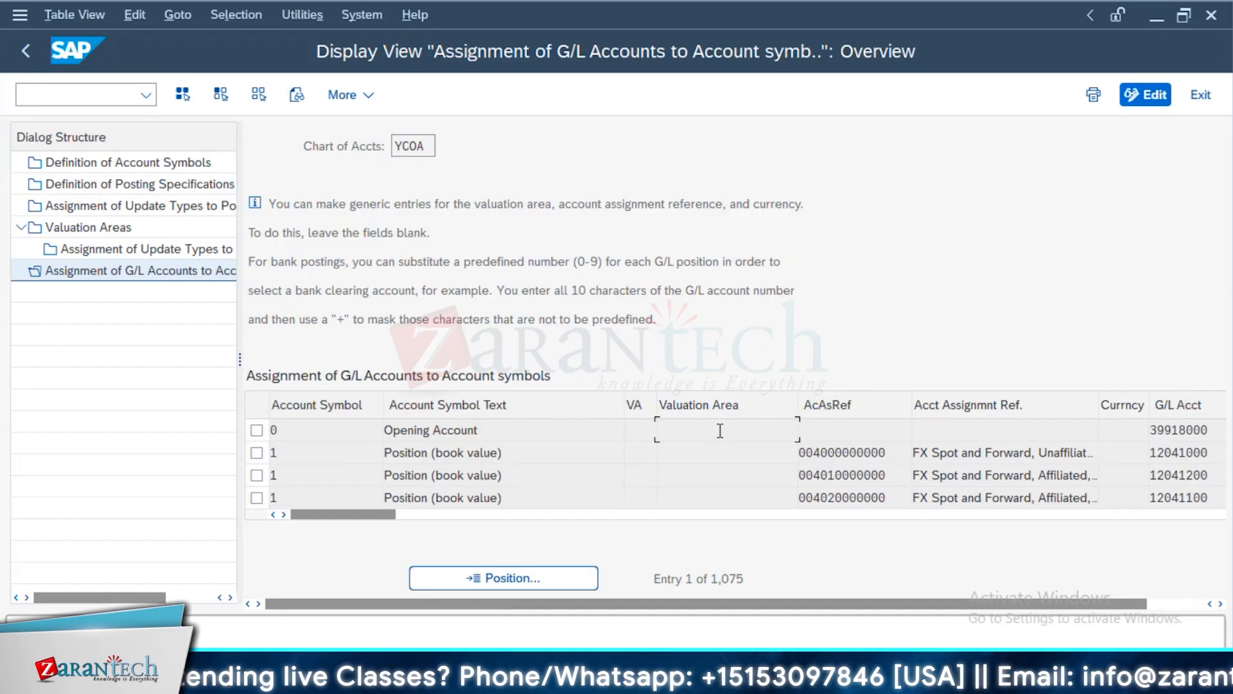
{"action": "double_click", "coordinate": [1210, 452]}
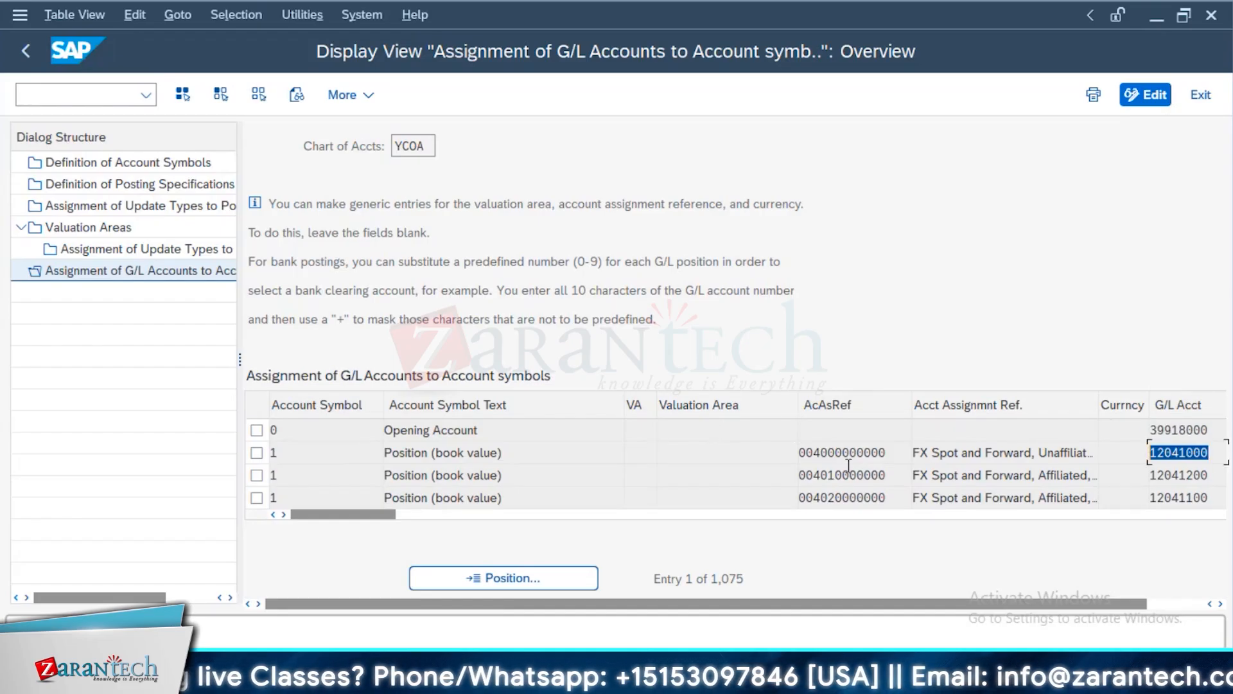
{"action": "left_click", "coordinate": [756, 454]}
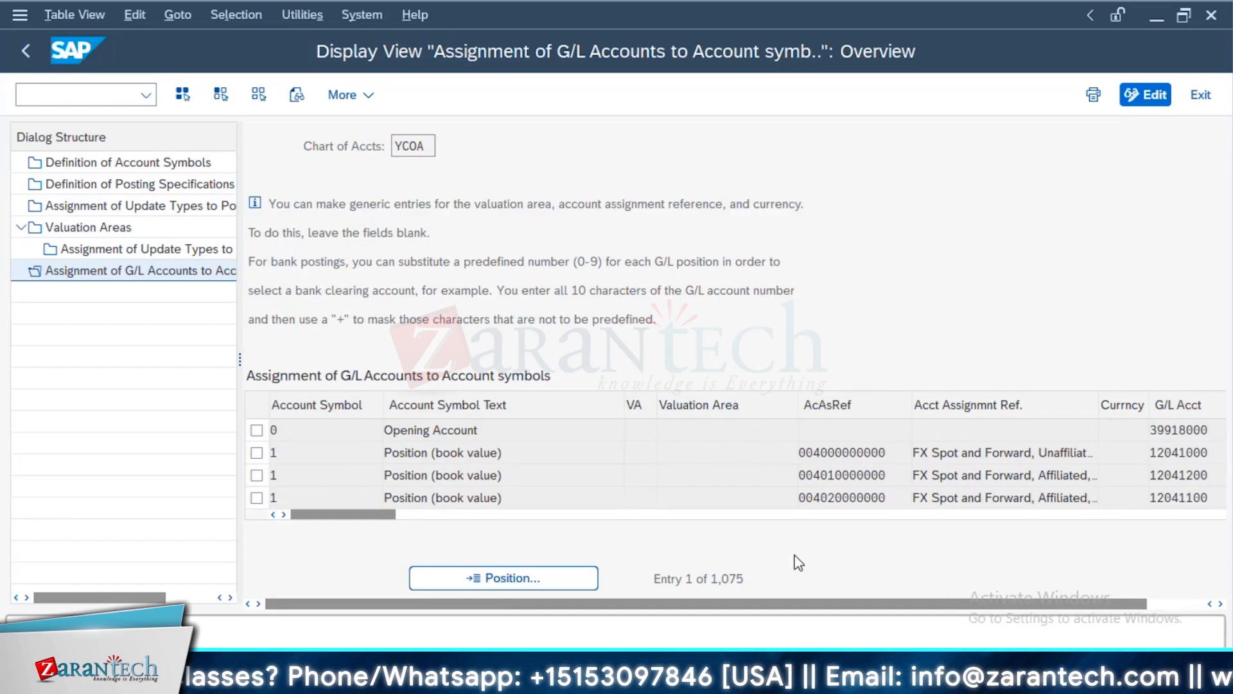
Switch to the Excel workbook and examine the second short-term amount in cell I6
{"action": "key", "text": "alt+Tab"}
{"action": "key", "text": "alt+Tab"}
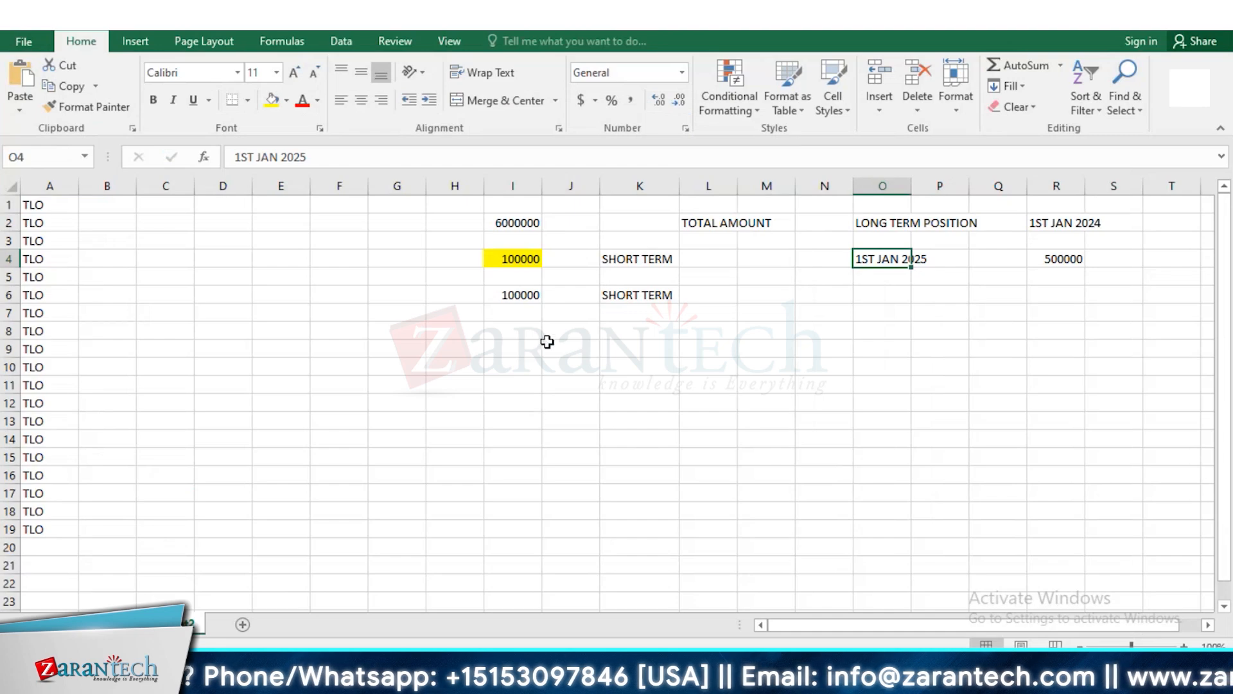
{"action": "left_click", "coordinate": [514, 294]}
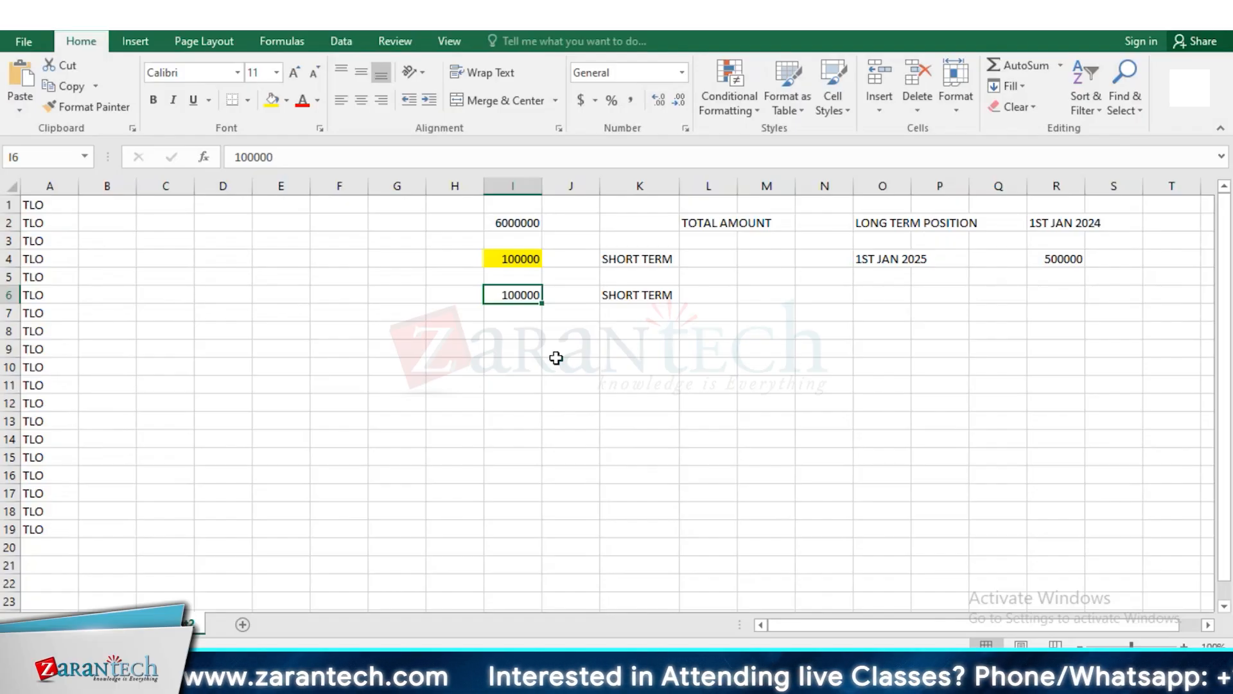
Switch to the SAP Valuation Class customizing view and examine valuation classes 4 and 10 of valuation area 001
{"action": "key", "text": "alt+Tab"}
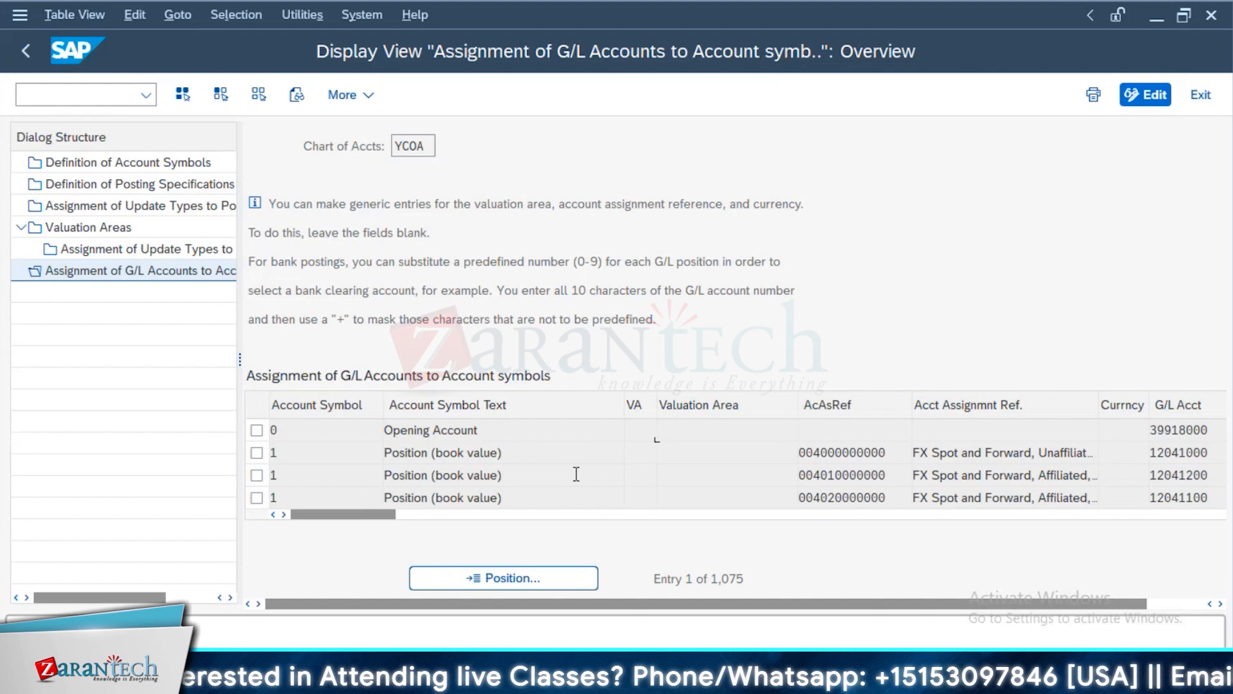
{"action": "key", "text": "alt+Tab"}
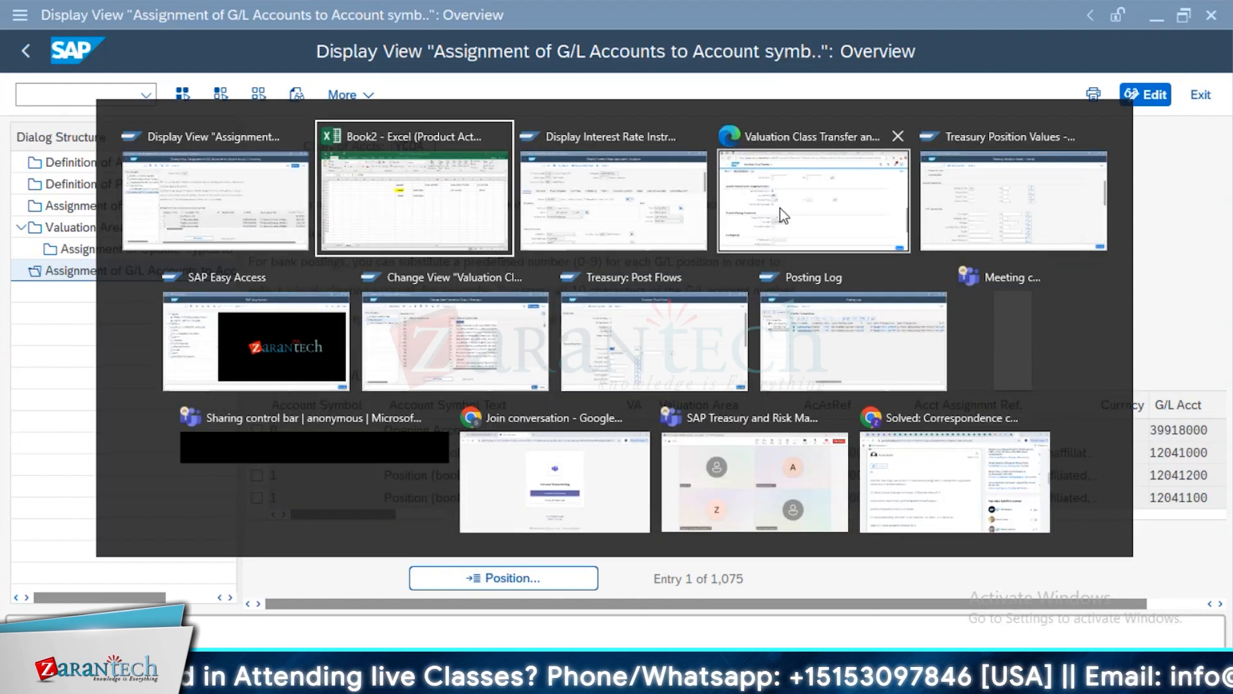
{"action": "left_click", "coordinate": [424, 307]}
{"action": "left_click", "coordinate": [399, 377]}
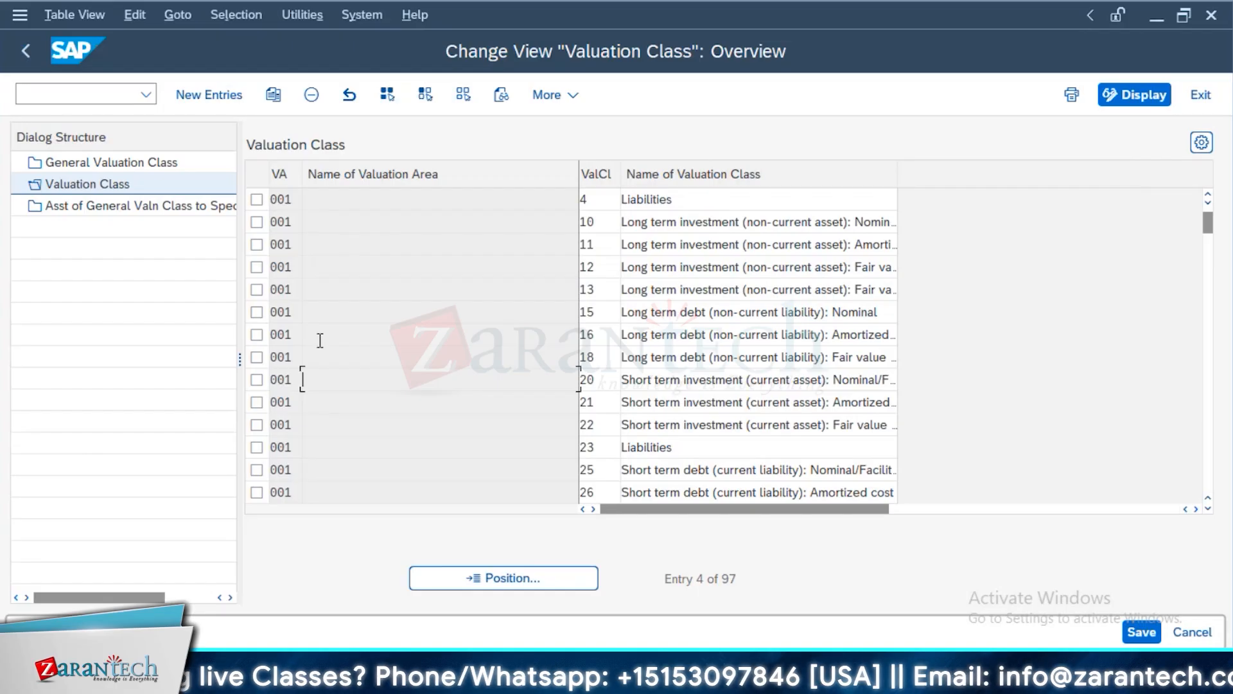
{"action": "double_click", "coordinate": [611, 200]}
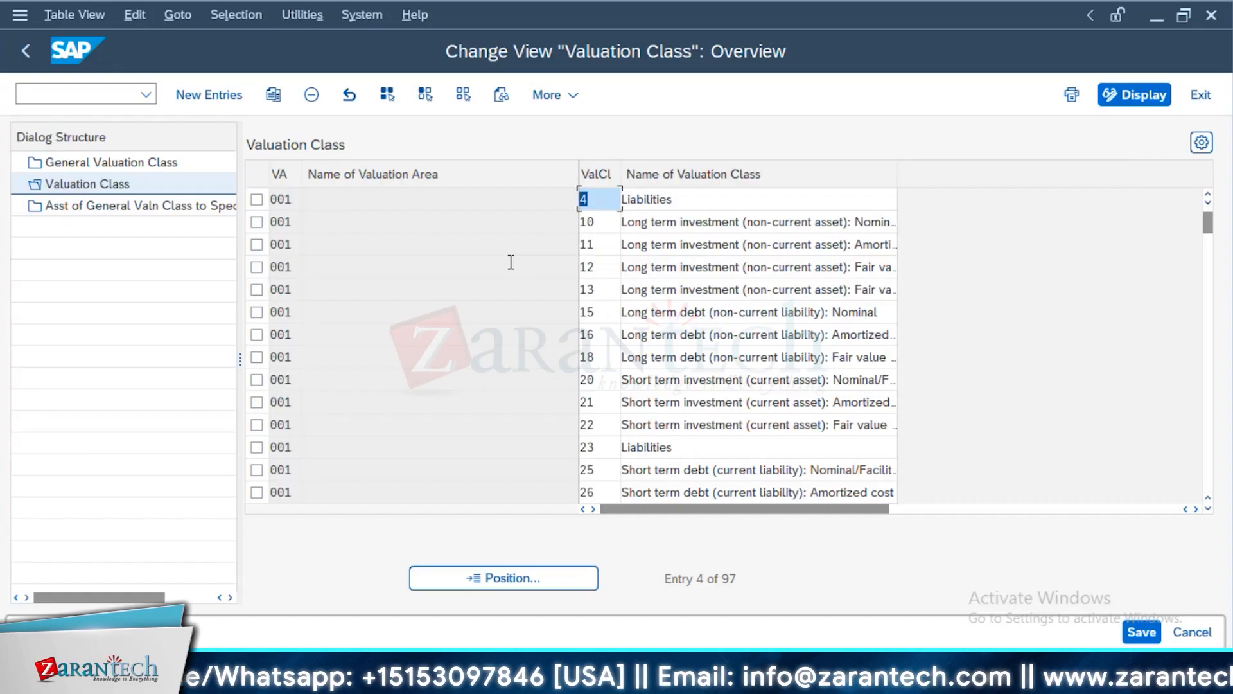
{"action": "double_click", "coordinate": [605, 225]}
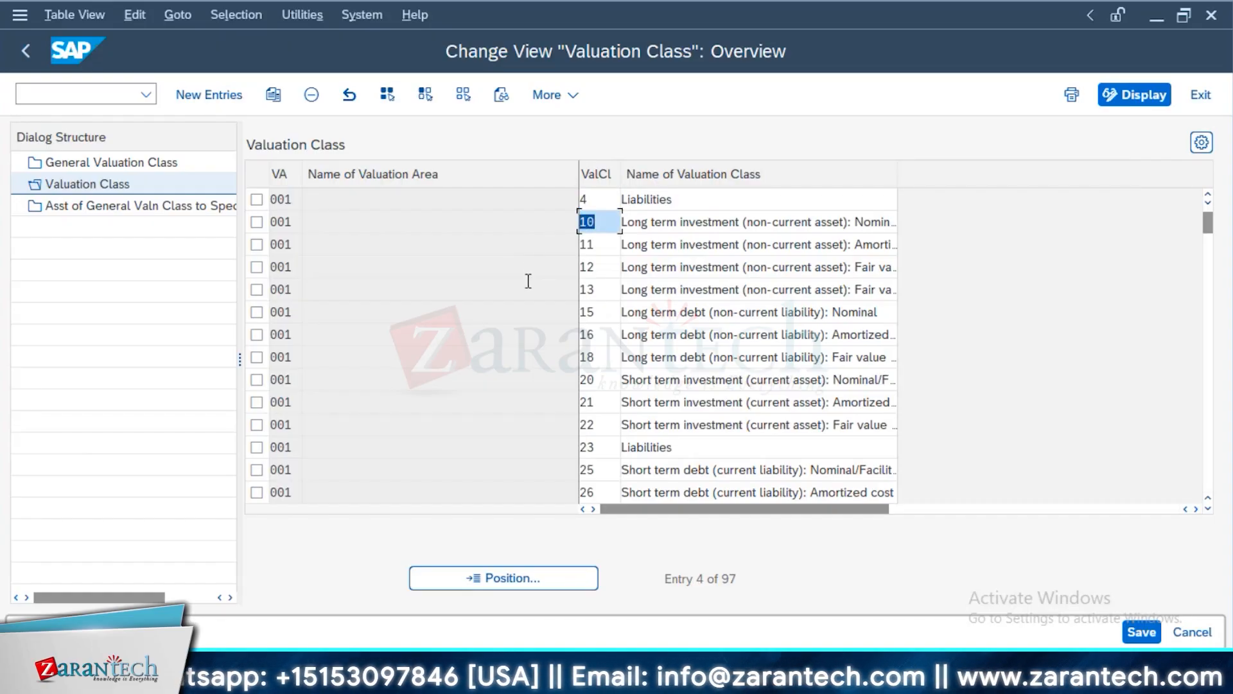
Switch to the displayed interest rate instrument in SAP and open its position indicator to view the valuation classes
{"action": "key", "text": "alt+Tab"}
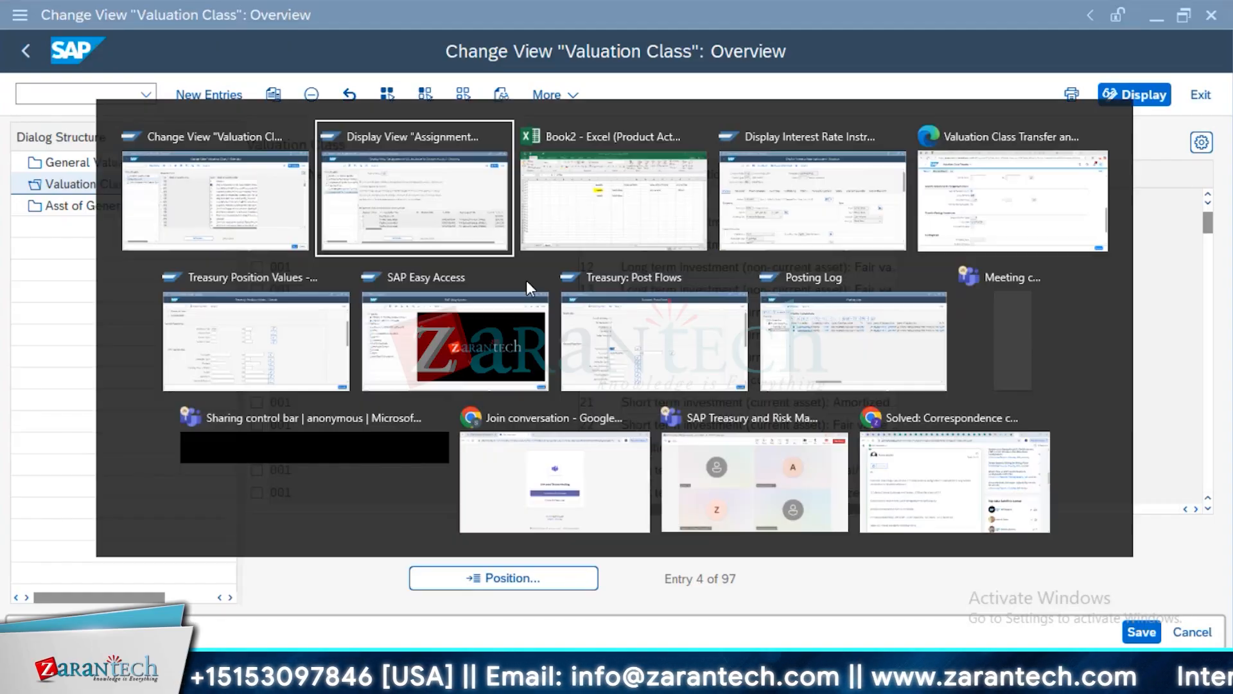
{"action": "key", "text": "alt+Tab"}
{"action": "key", "text": "alt+Tab"}
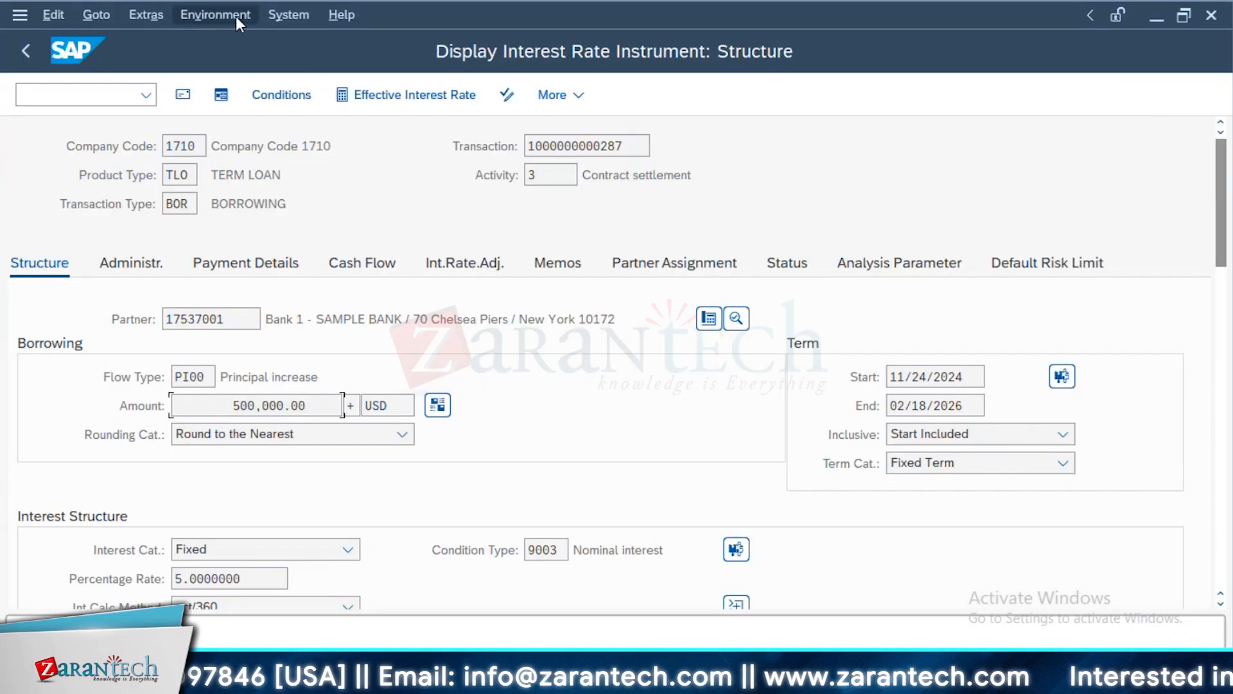
{"action": "left_click", "coordinate": [215, 14]}
{"action": "left_click", "coordinate": [302, 120]}
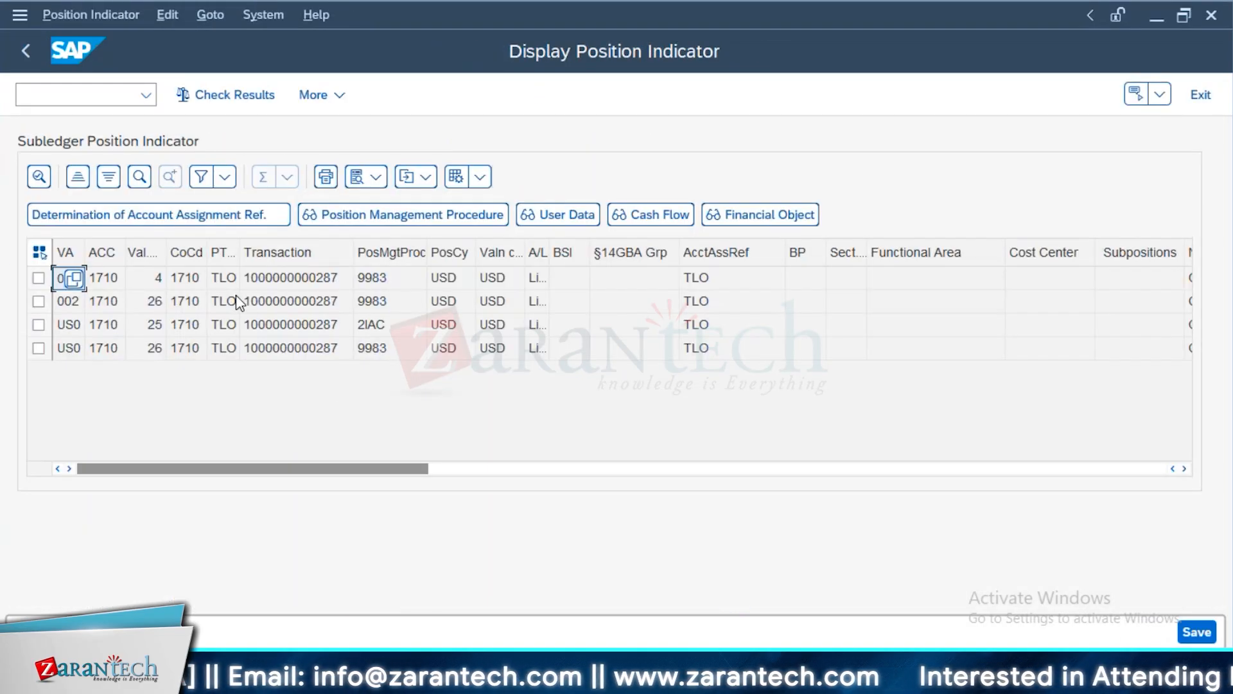
Widen the Valuation Class and Valuation Area columns of the position indicator so their full headings can be read
{"action": "double_click", "coordinate": [166, 252]}
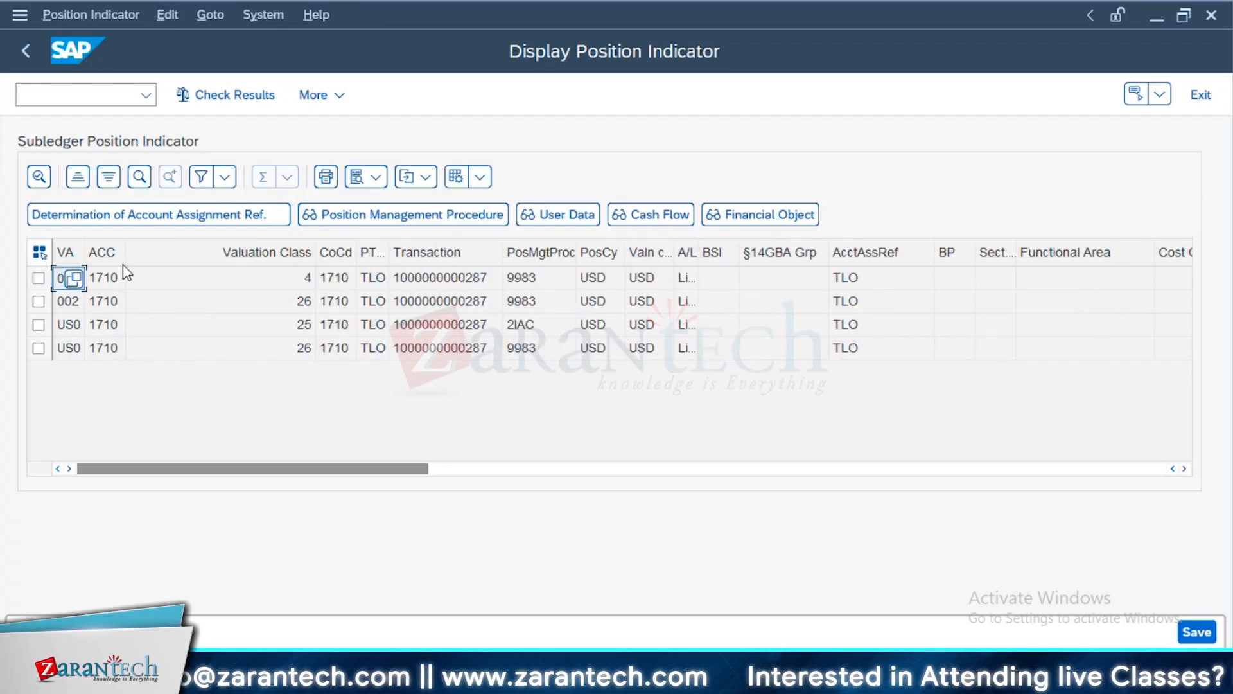
{"action": "double_click", "coordinate": [86, 253]}
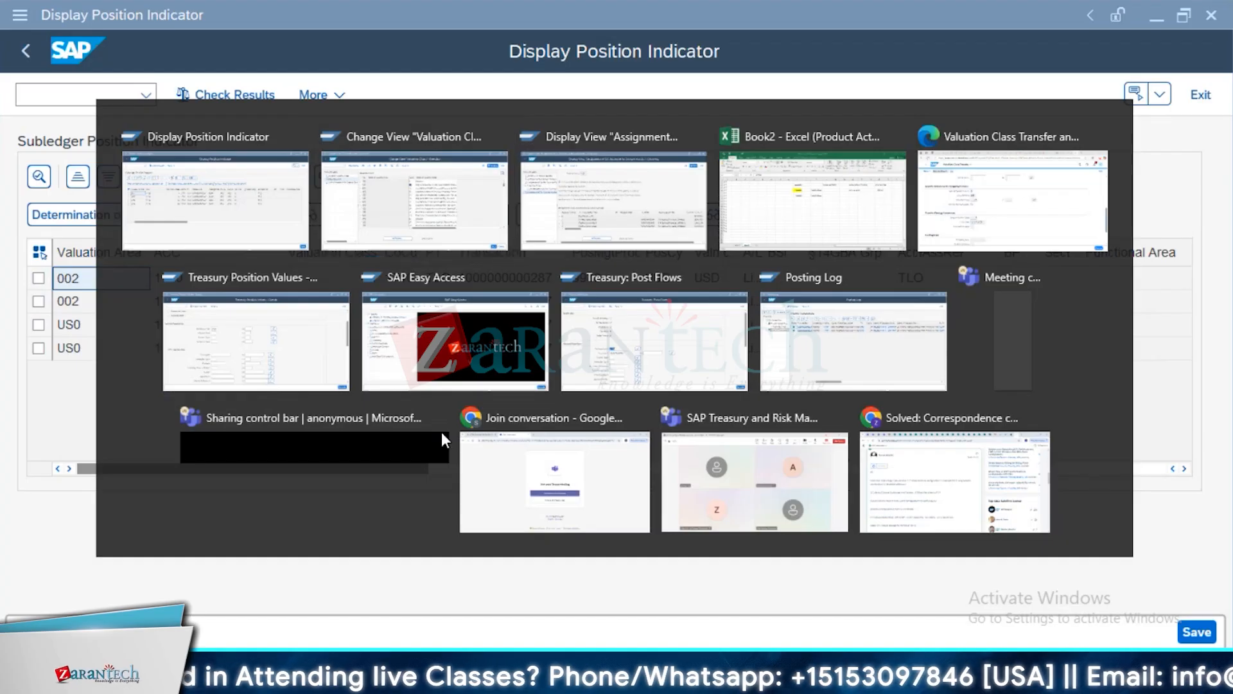
Switch to the G/L account assignment customizing, leave it for the IMG, and open Define Account Assignment Reference Determination (OTC Transactions)
{"action": "key", "text": "alt+Tab"}
{"action": "key", "text": "Tab"}
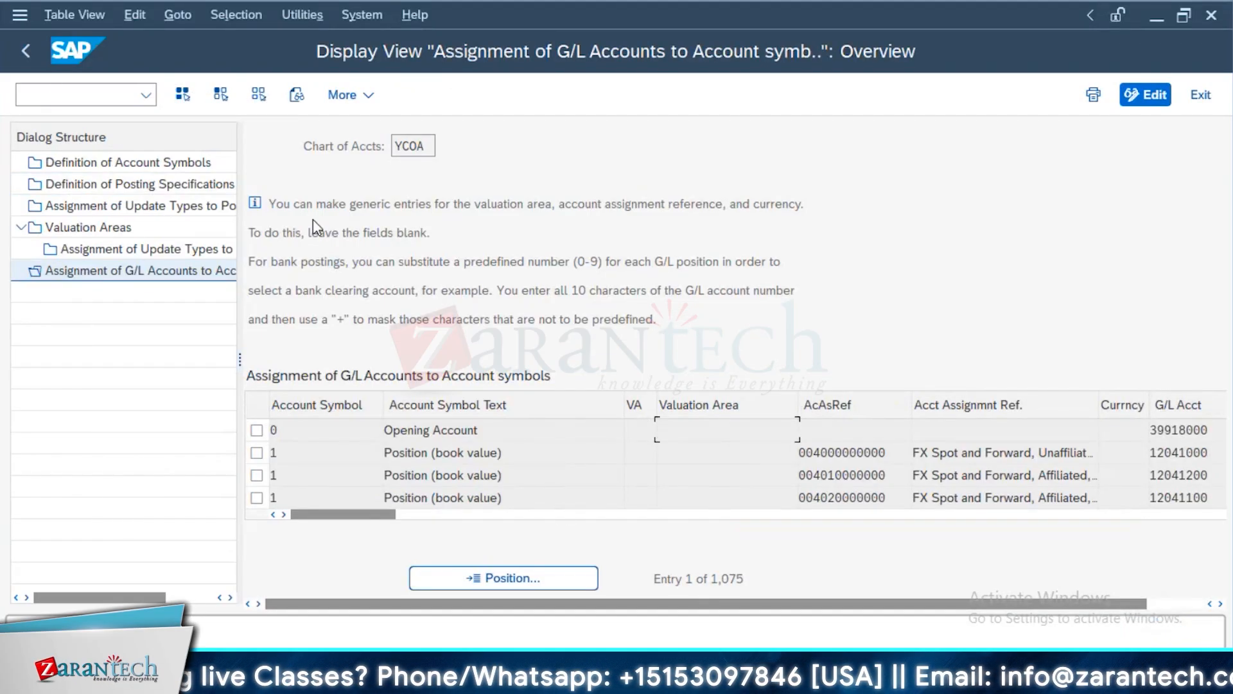
{"action": "double_click", "coordinate": [140, 183]}
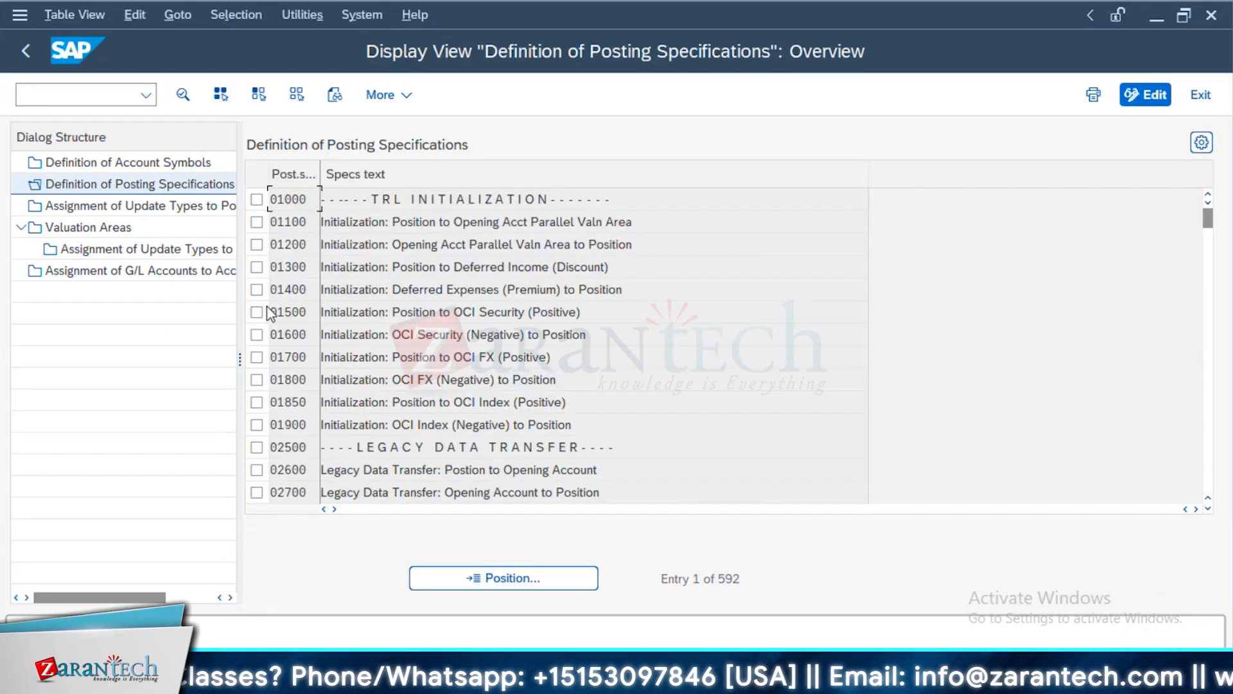
{"action": "left_click", "coordinate": [26, 51]}
{"action": "scroll", "coordinate": [536, 245], "scroll_direction": "up", "scroll_amount": 3}
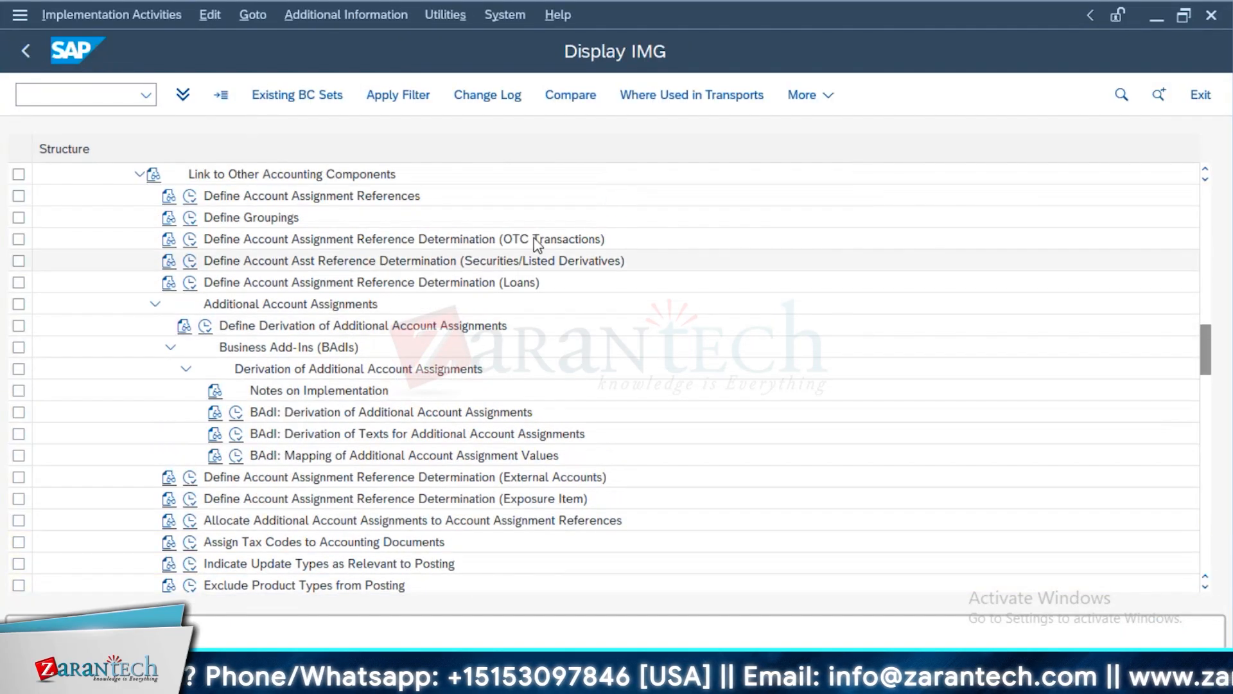
{"action": "left_click", "coordinate": [190, 239]}
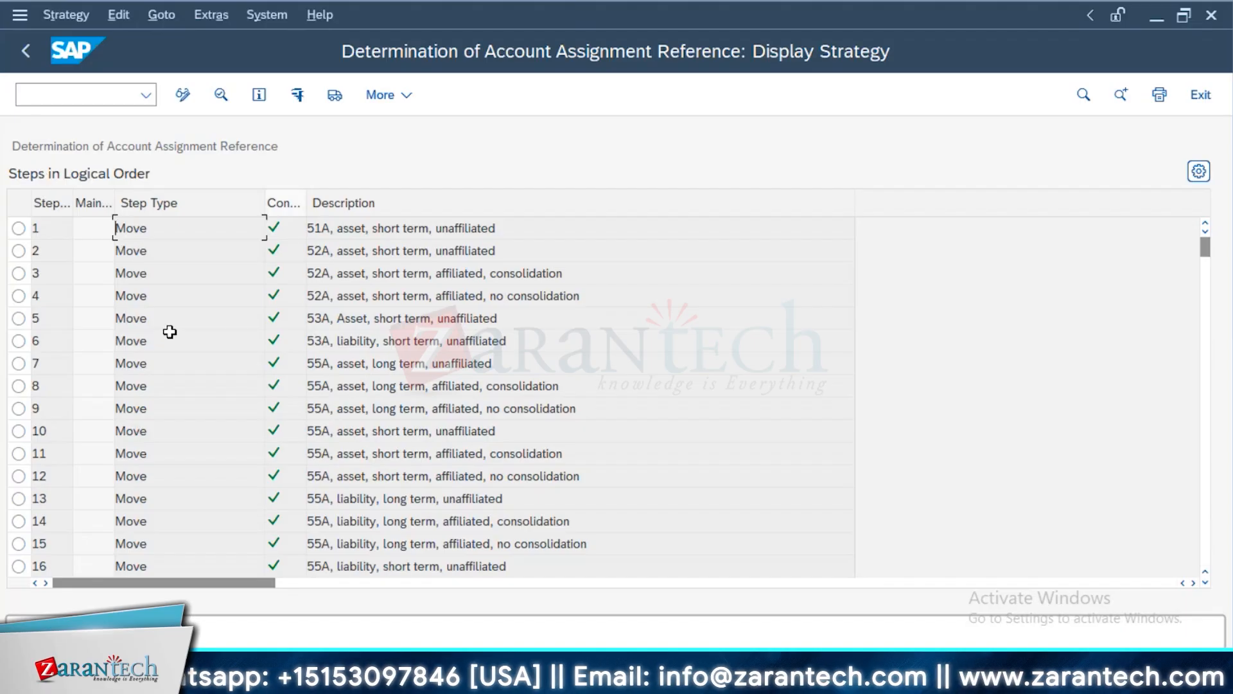
Inspect the assignment of the first strategy step, 51A, and display the rule values of the derivation rule CO CODE 1710
{"action": "double_click", "coordinate": [209, 228]}
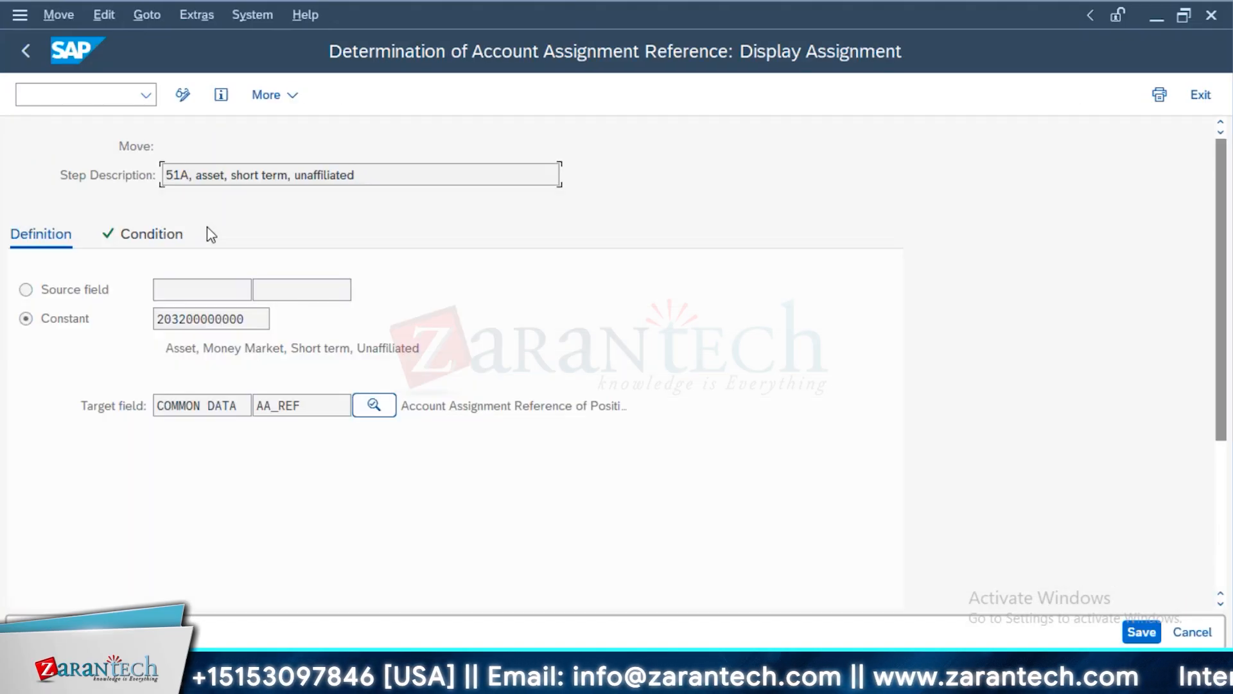
{"action": "left_click", "coordinate": [40, 59]}
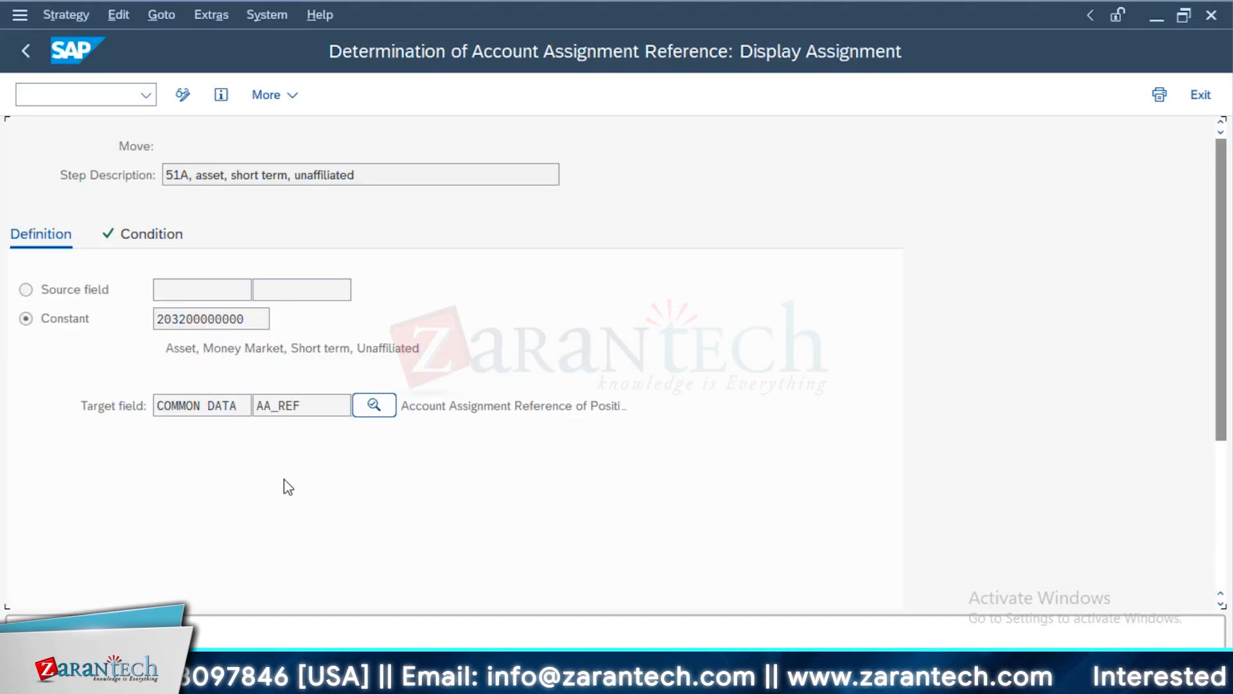
{"action": "scroll", "coordinate": [285, 485], "scroll_direction": "down", "scroll_amount": 1}
{"action": "scroll", "coordinate": [1008, 372], "scroll_direction": "down", "scroll_amount": 3}
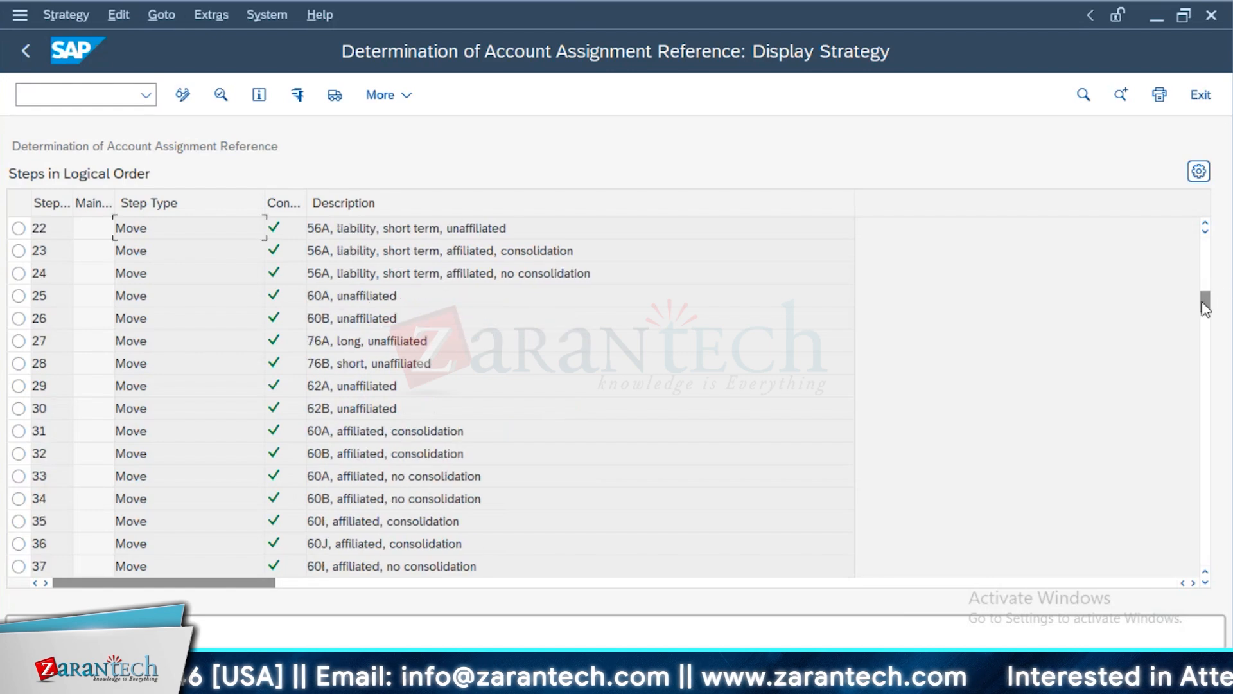
{"action": "left_click_drag", "start_coordinate": [1192, 567], "coordinate": [1191, 569]}
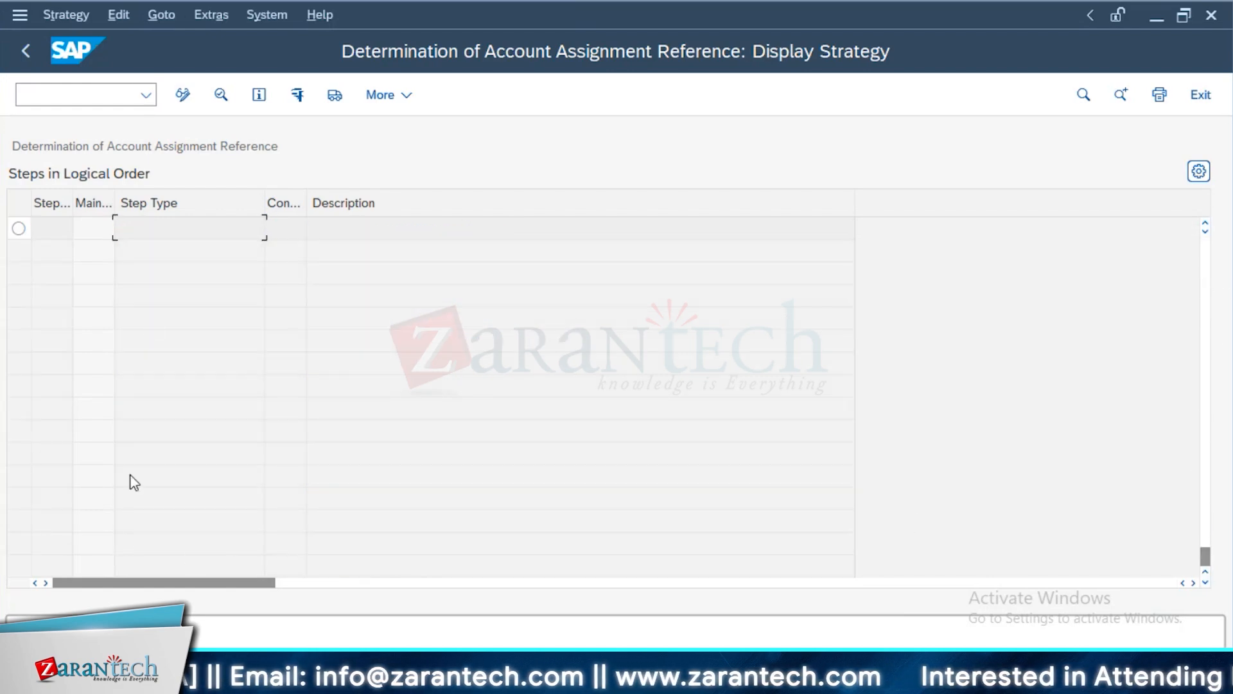
{"action": "scroll", "coordinate": [131, 478], "scroll_direction": "up", "scroll_amount": 1}
{"action": "left_click", "coordinate": [103, 251]}
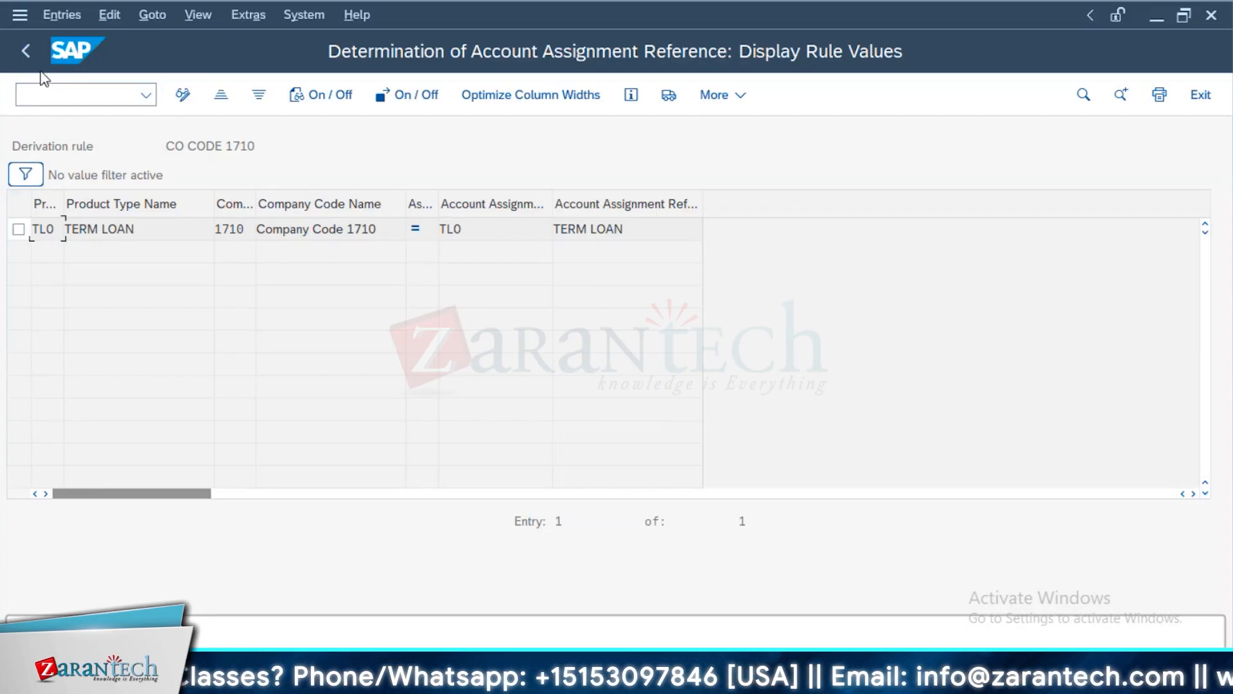
Switch to the Excel workbook and examine the LONG TERM POSITION entry in O2 and the highlighted short-term amount in I4
{"action": "key", "text": "alt+Tab"}
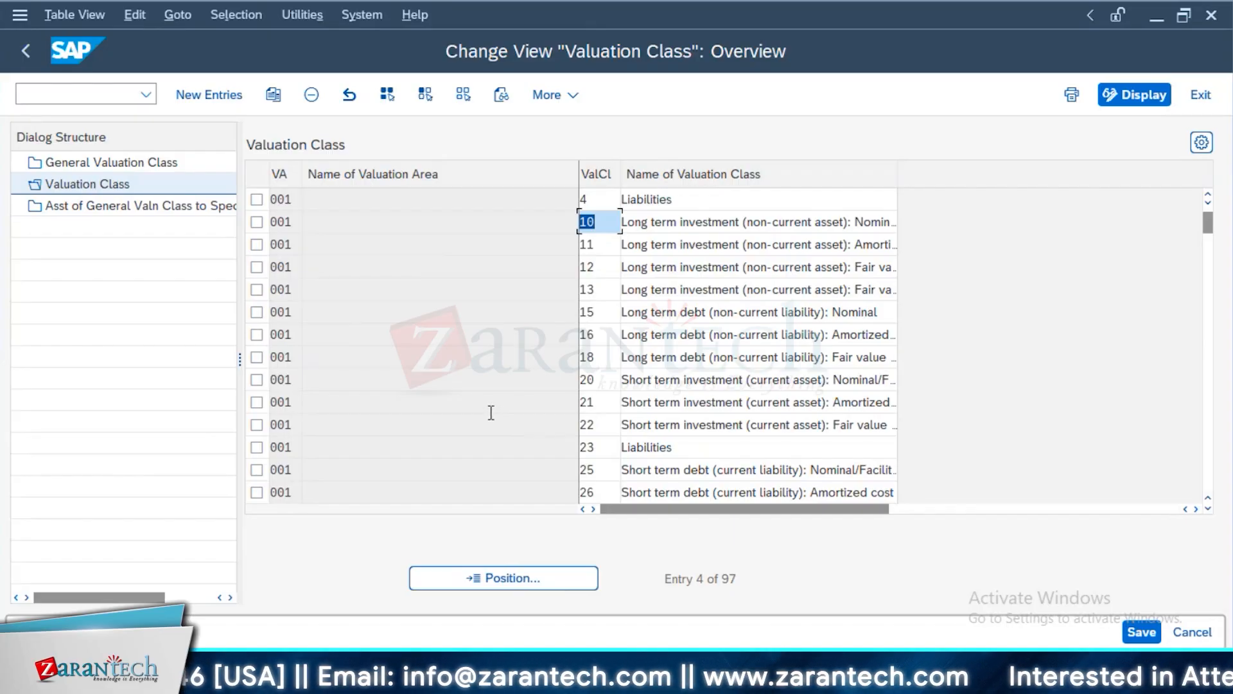
{"action": "key", "text": "alt+Tab"}
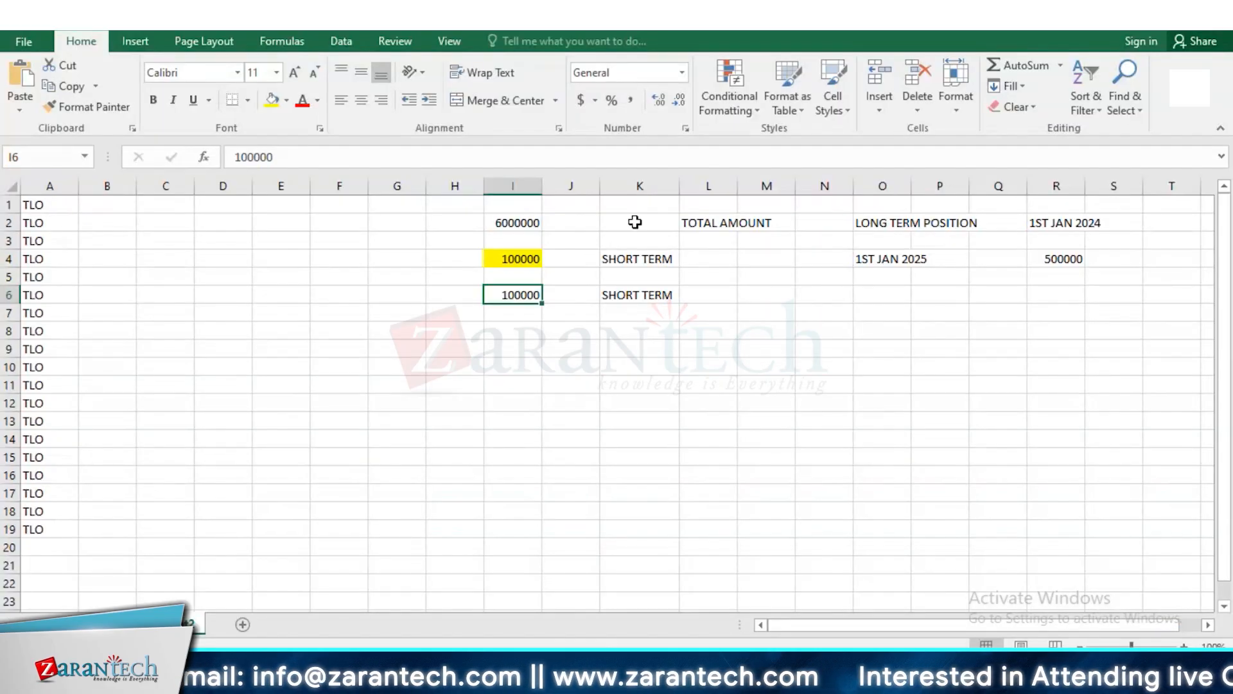
{"action": "left_click", "coordinate": [864, 222]}
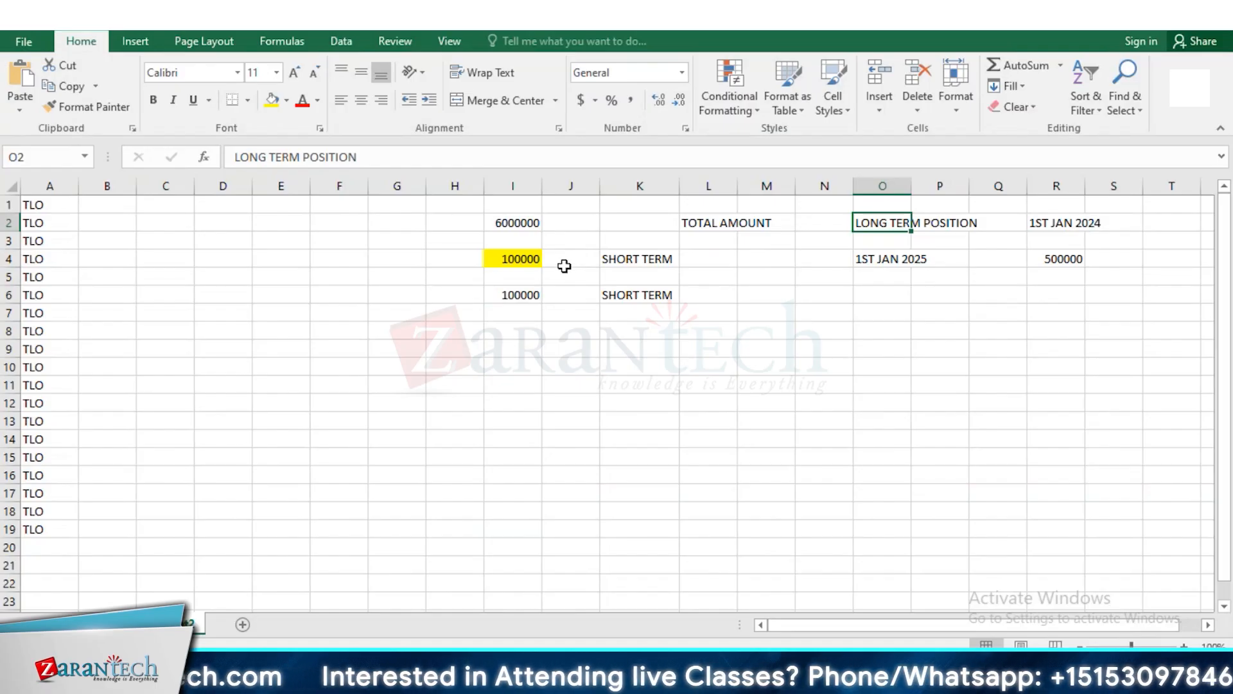
{"action": "left_click", "coordinate": [533, 262]}
Switch to the SAP valuation class customizing and leave it to return to the IMG structure
{"action": "key", "text": "alt+Tab"}
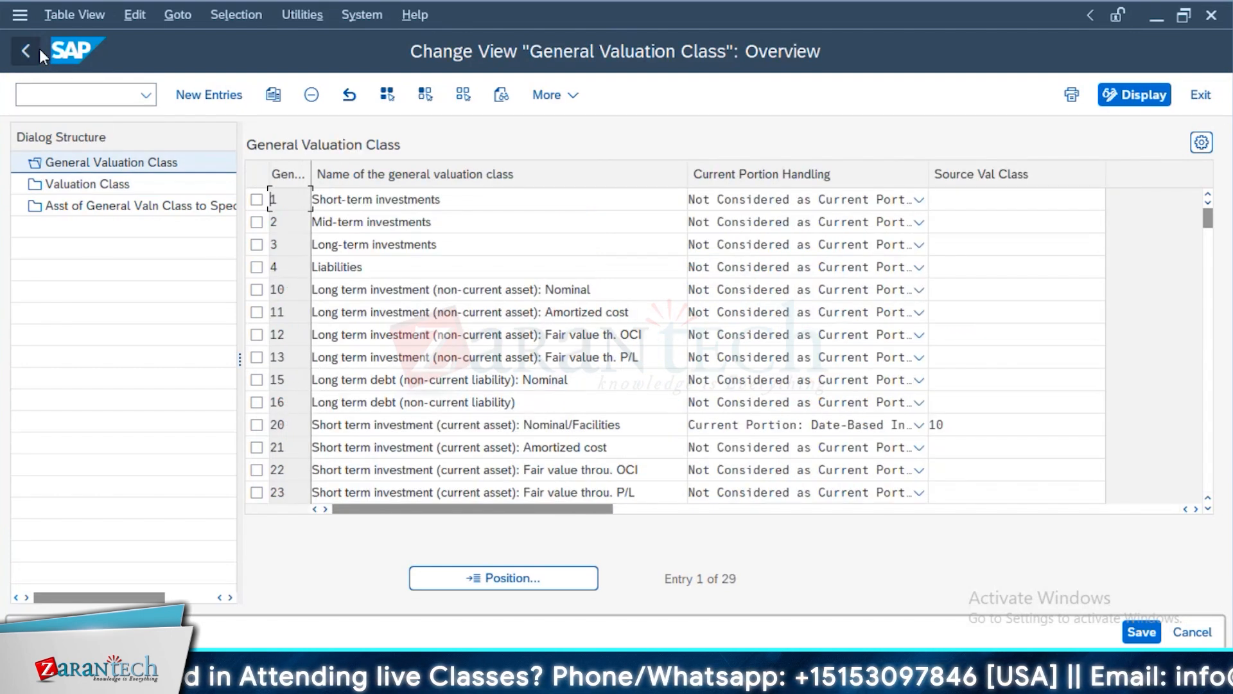
{"action": "key", "text": "F3"}
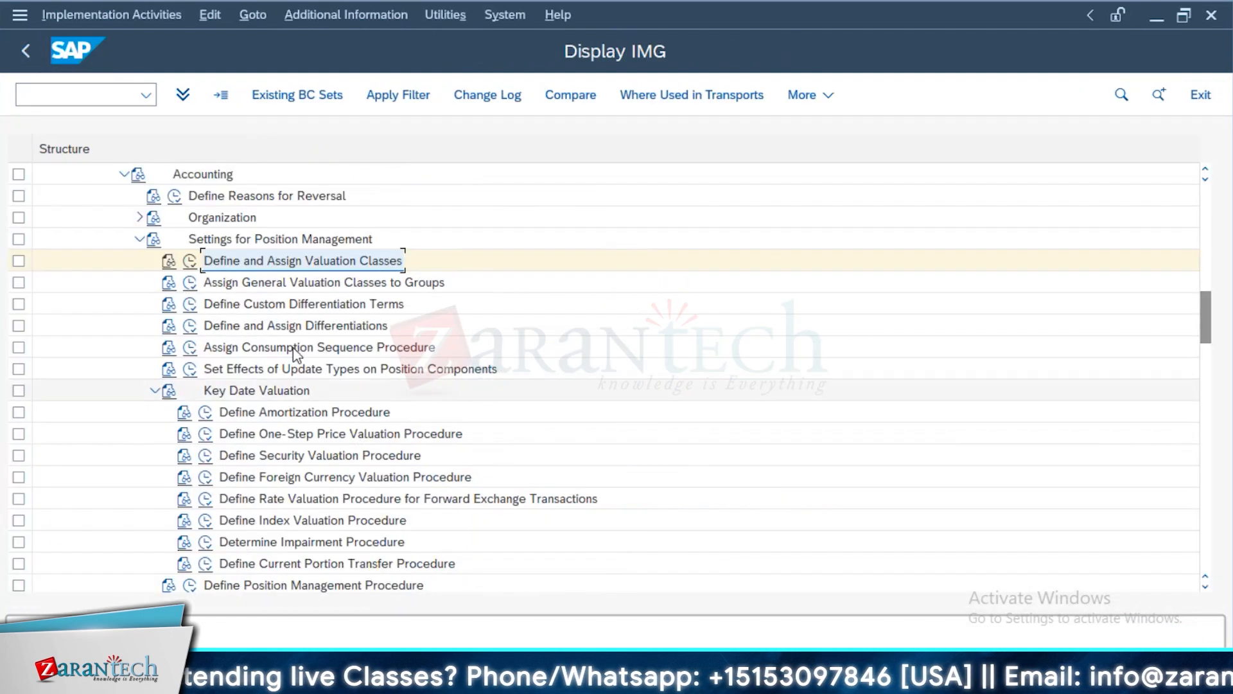
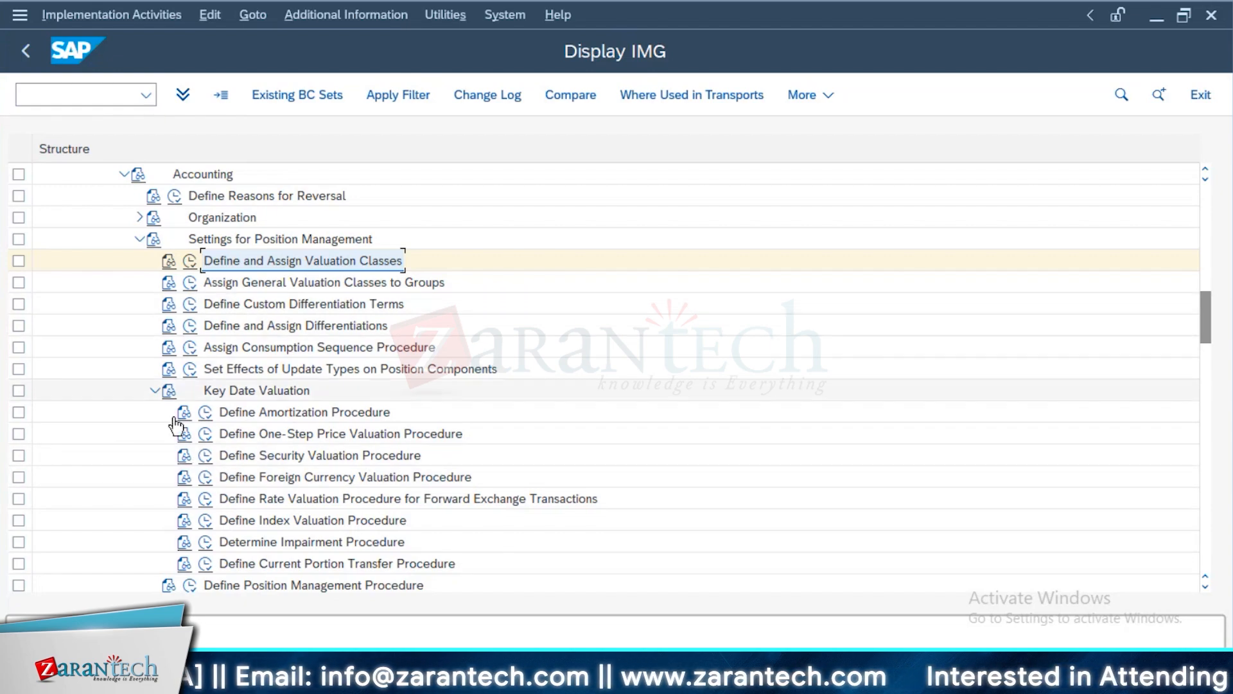
Expand Valuation Class Transfer in the IMG, open Define Update Types and Assign Usages, and return to the structure
{"action": "scroll", "coordinate": [433, 525], "scroll_direction": "down", "scroll_amount": 1}
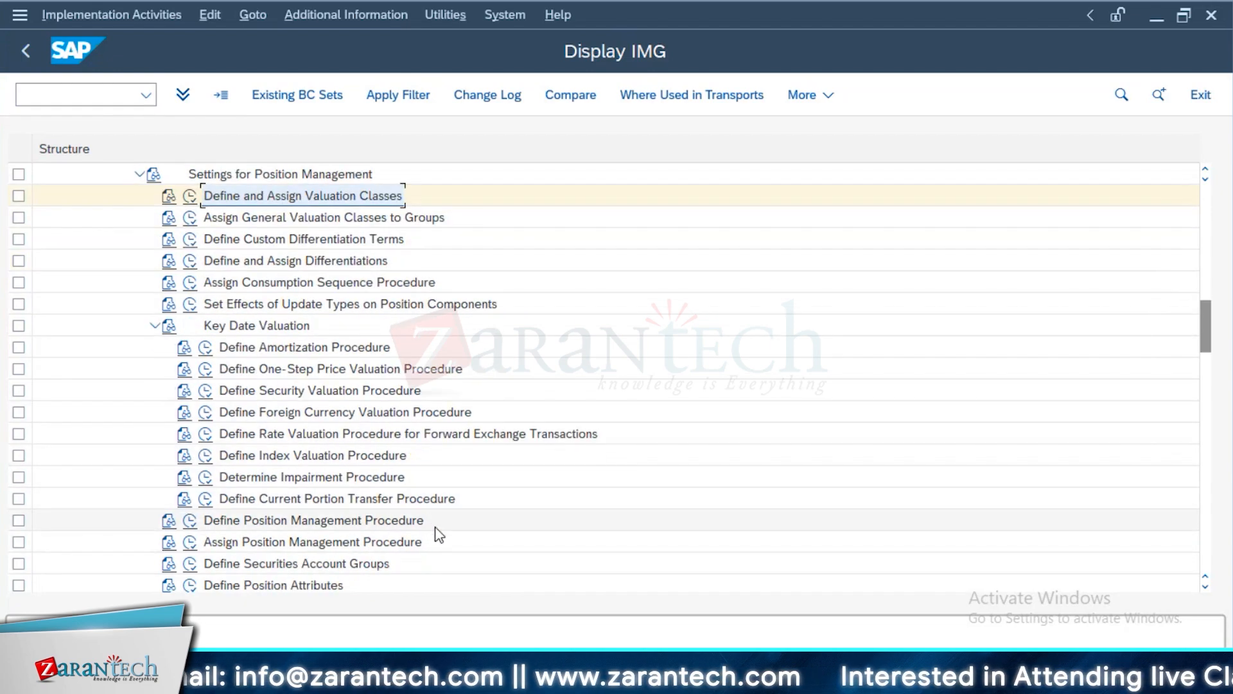
{"action": "scroll", "coordinate": [435, 530], "scroll_direction": "up", "scroll_amount": 1}
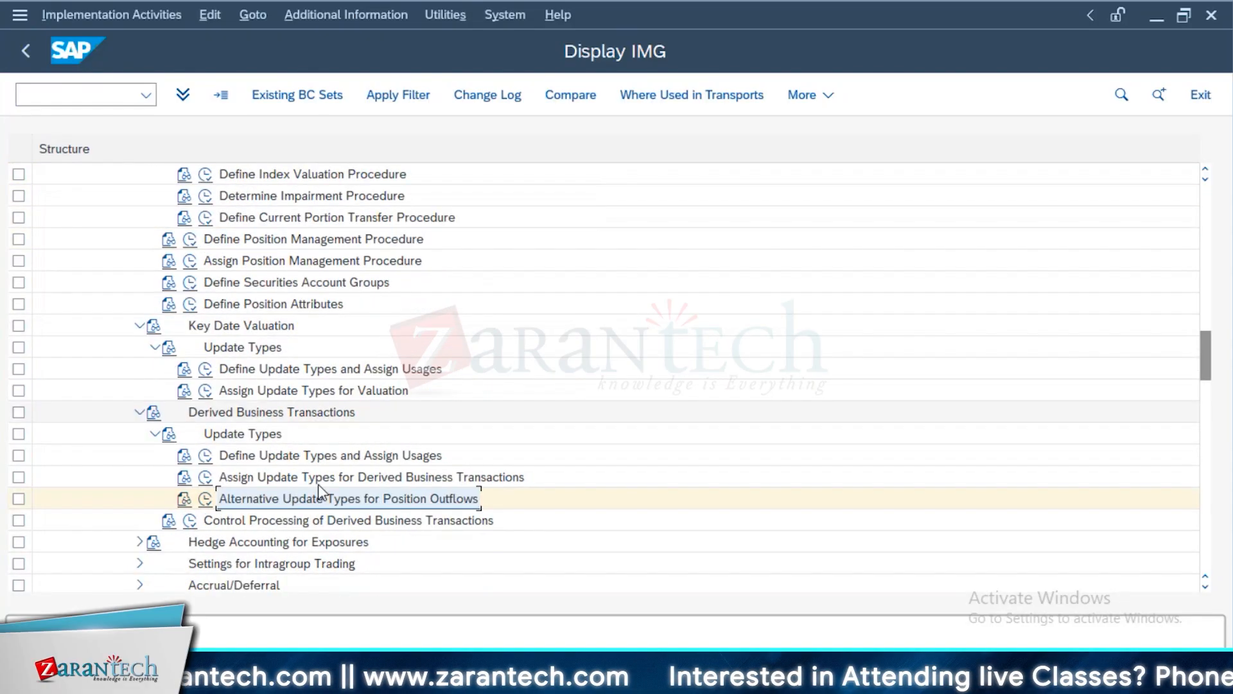
{"action": "scroll", "coordinate": [386, 478], "scroll_direction": "down", "scroll_amount": 1}
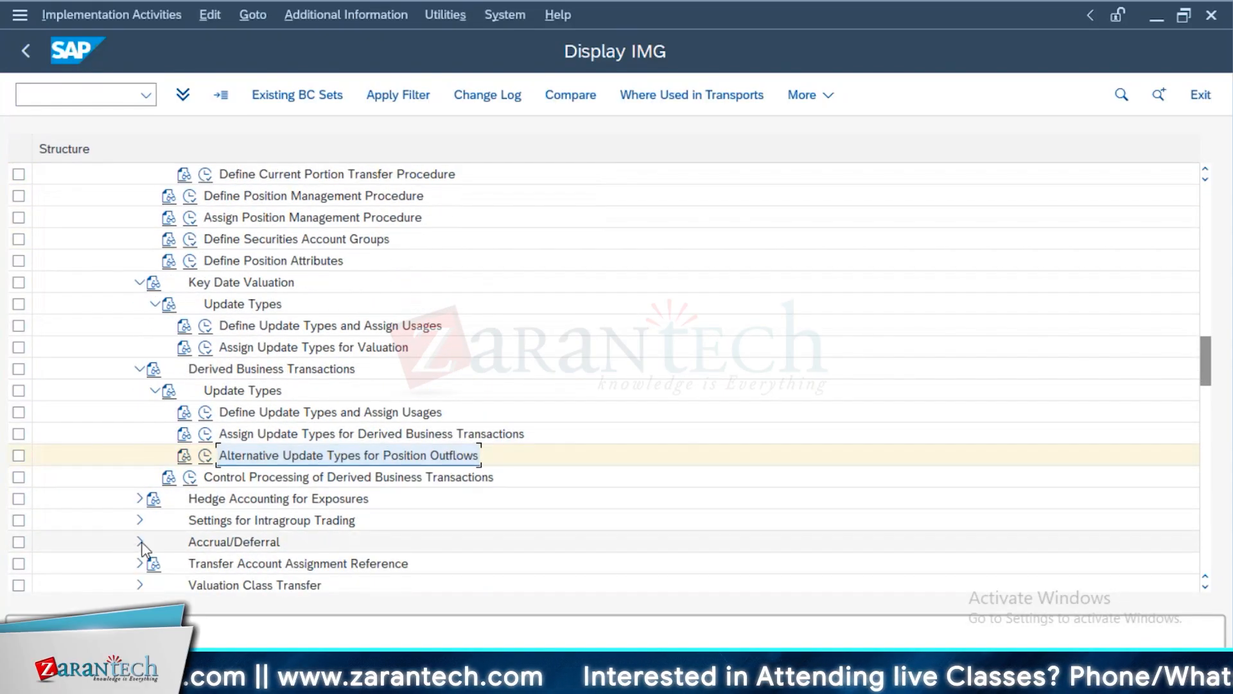
{"action": "left_click", "coordinate": [140, 584]}
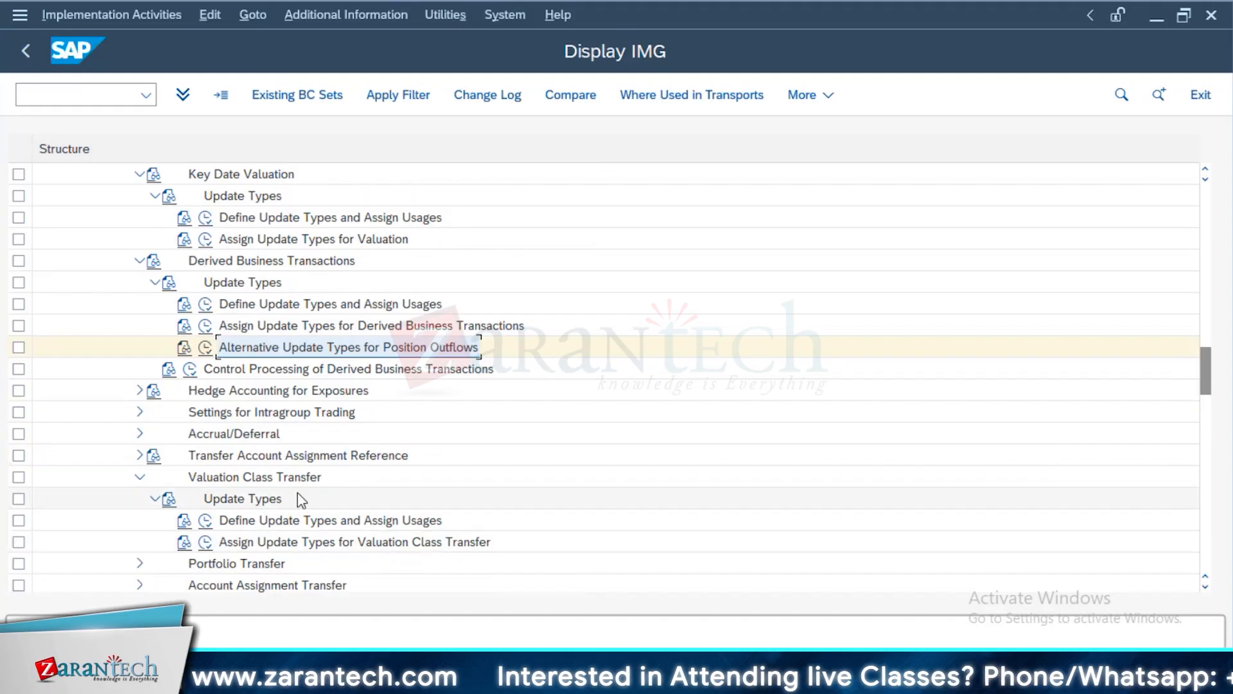
{"action": "left_click", "coordinate": [204, 521]}
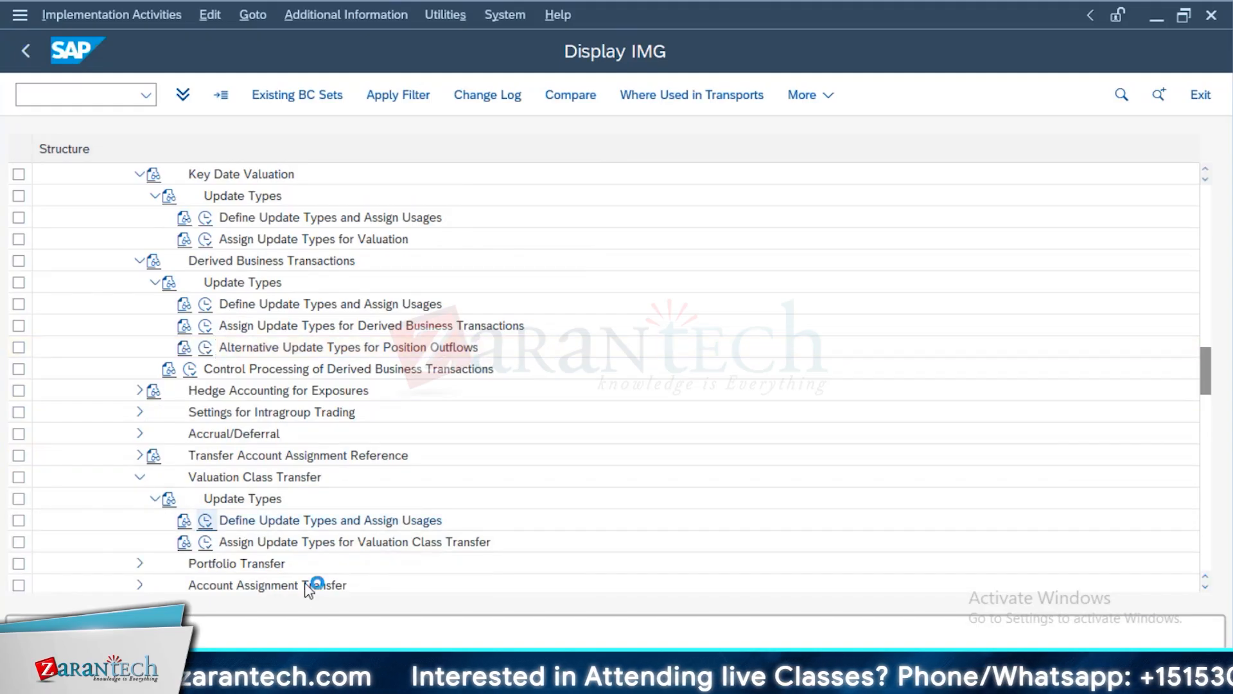
{"action": "key", "text": "F3"}
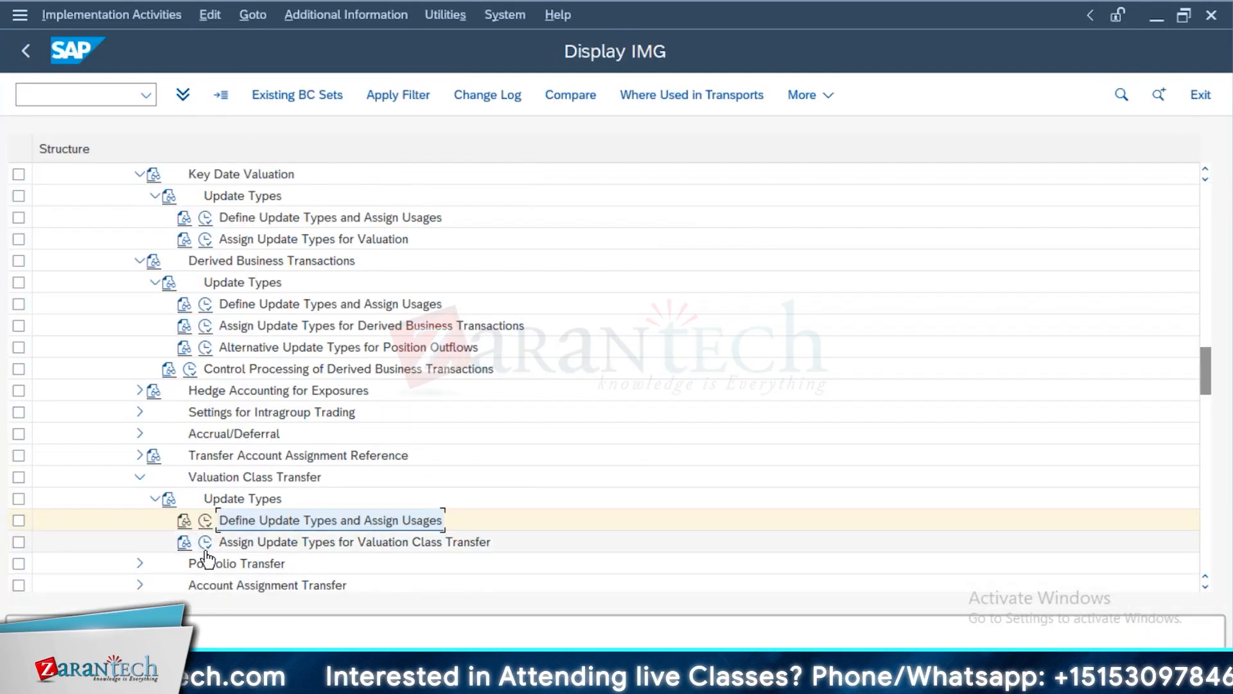
Inspect the Clear and Post Units/Nominals settings in Assign Update Types for Valuation Class Transfer and return to the IMG
{"action": "double_click", "coordinate": [336, 542]}
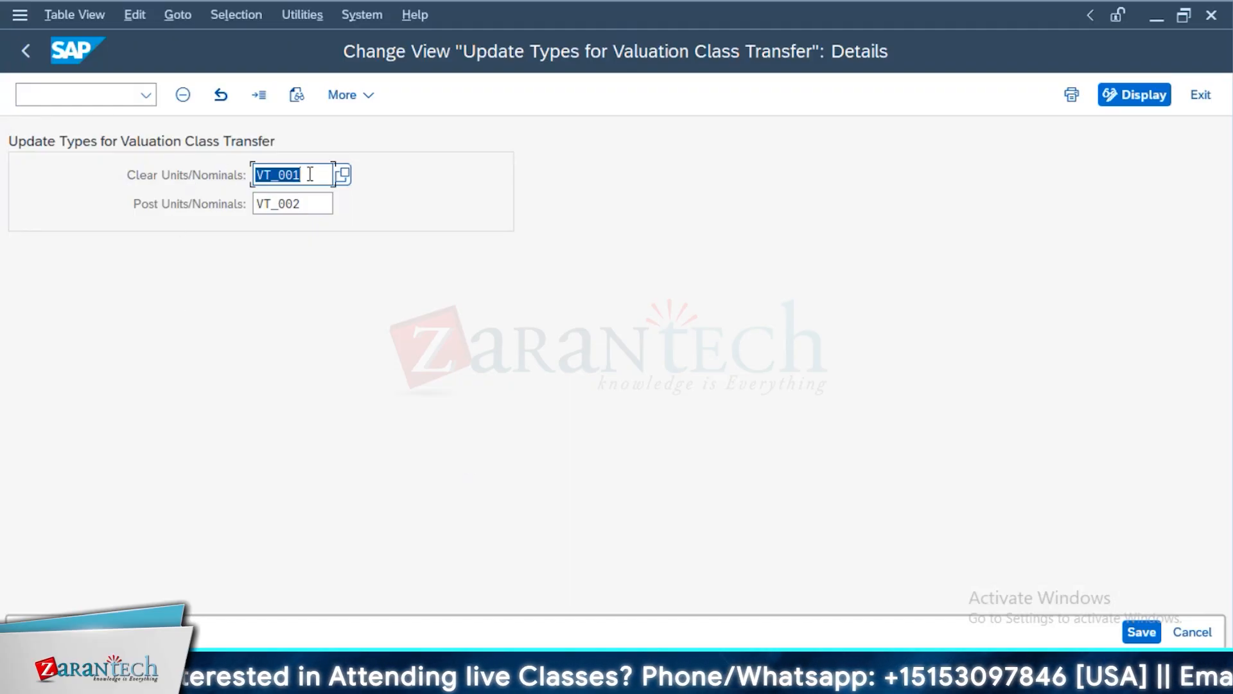
{"action": "left_click", "coordinate": [228, 195]}
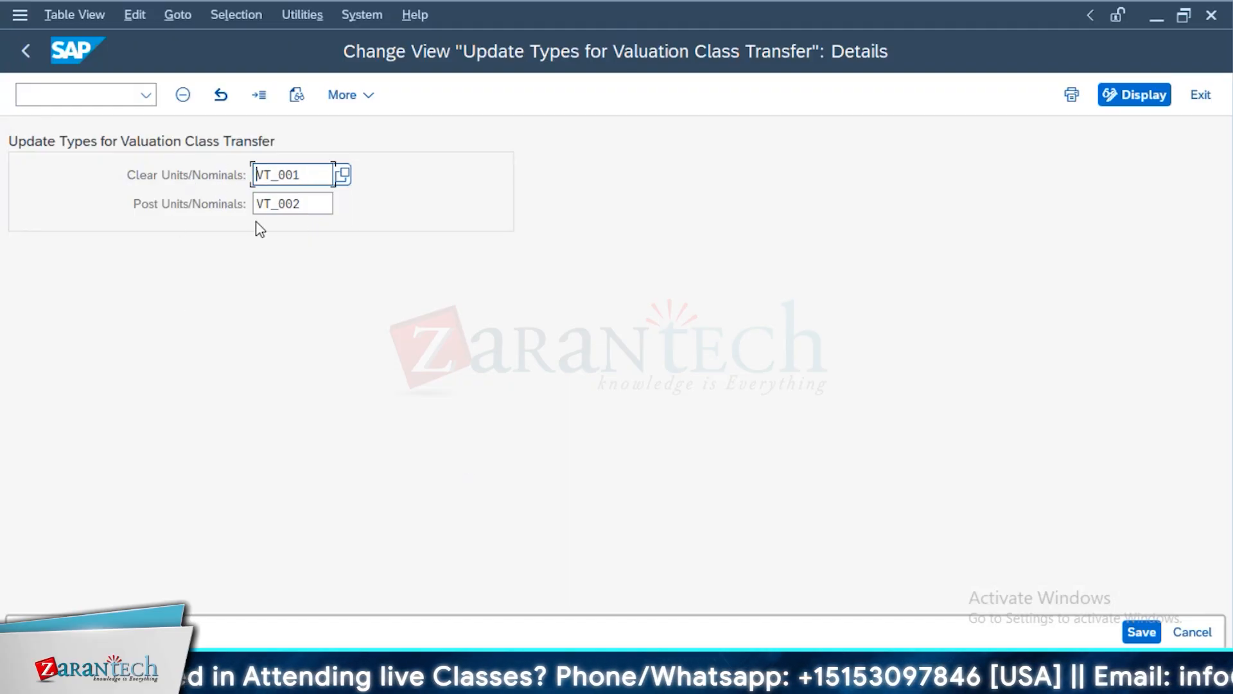
{"action": "left_click", "coordinate": [36, 52]}
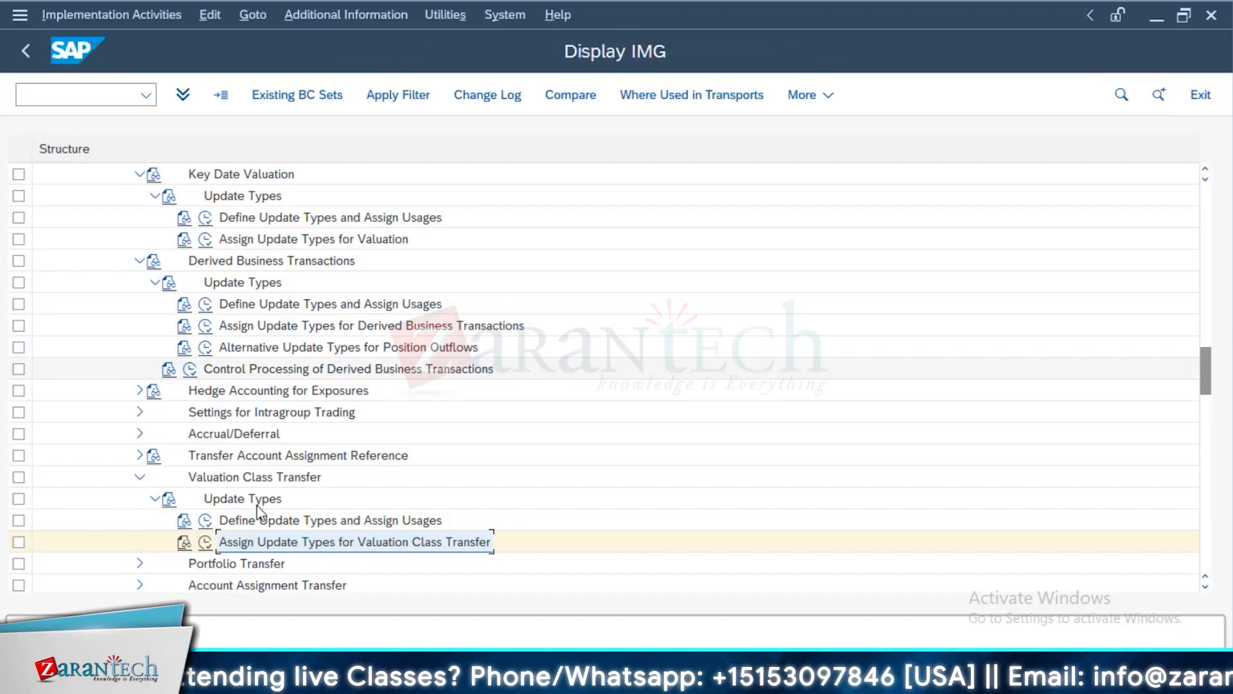
Switch to the Assignment of Update Types to Posting Specs view and examine the description and posting specification of update type VR801
{"action": "scroll", "coordinate": [231, 469], "scroll_direction": "up", "scroll_amount": 3}
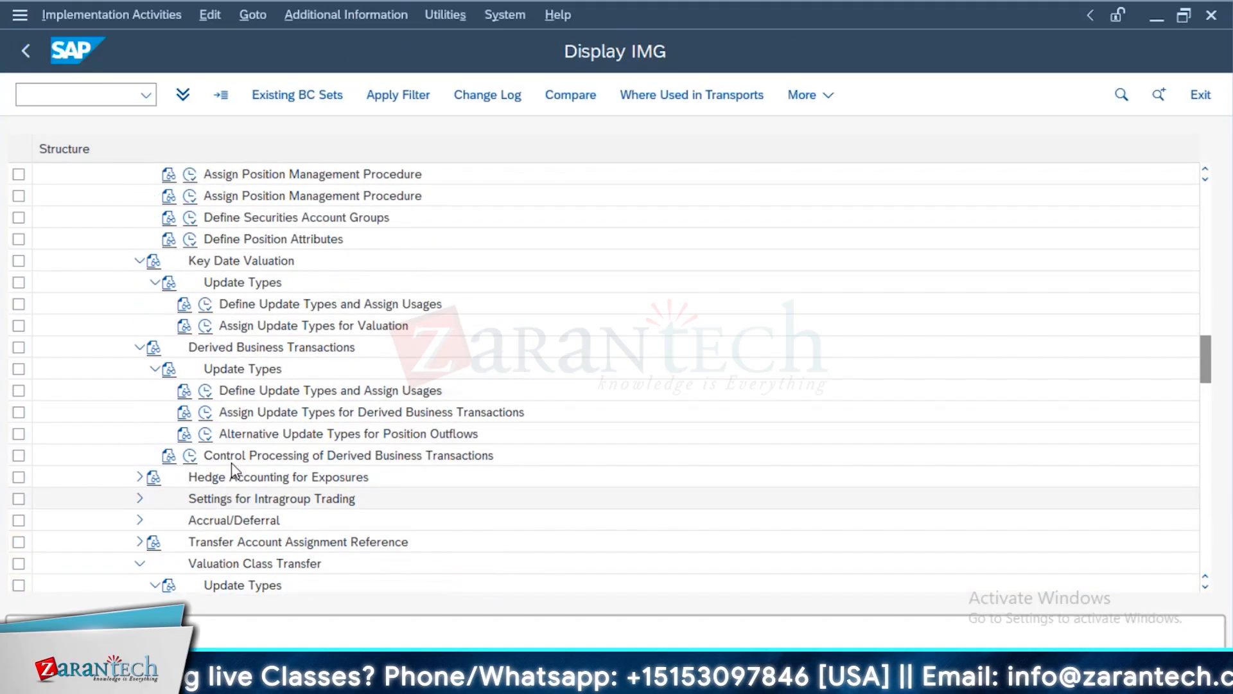
{"action": "scroll", "coordinate": [231, 463], "scroll_direction": "up", "scroll_amount": 5}
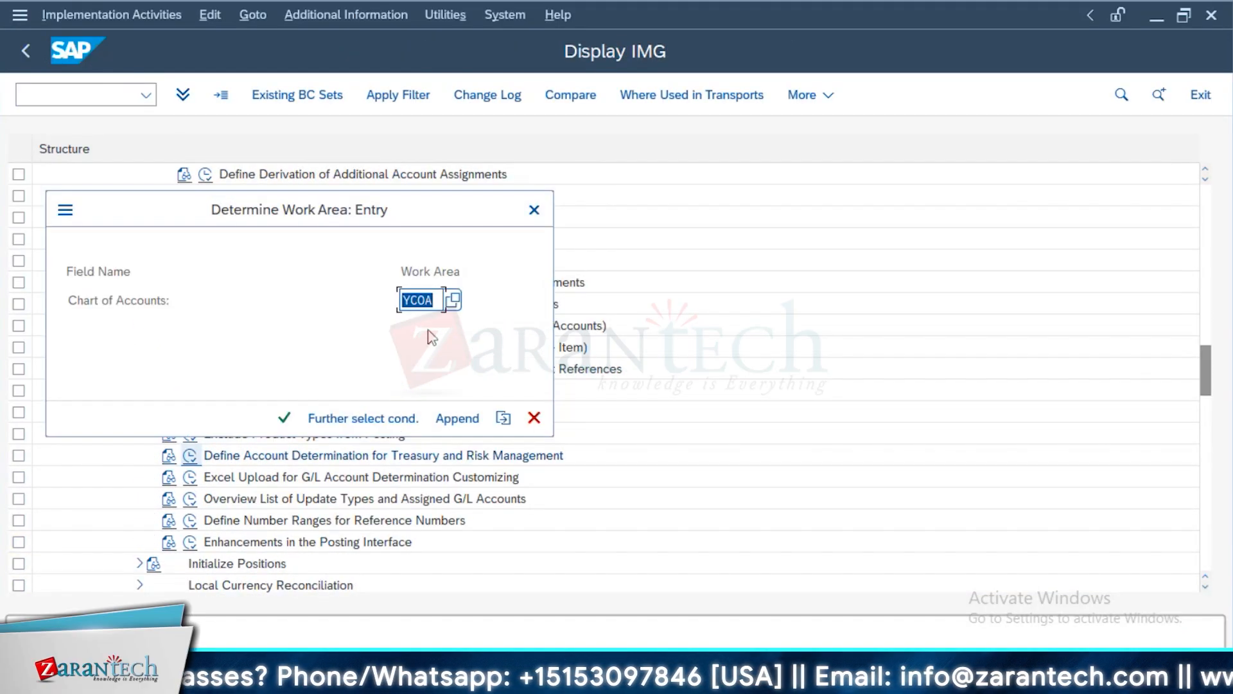
{"action": "left_click", "coordinate": [284, 418]}
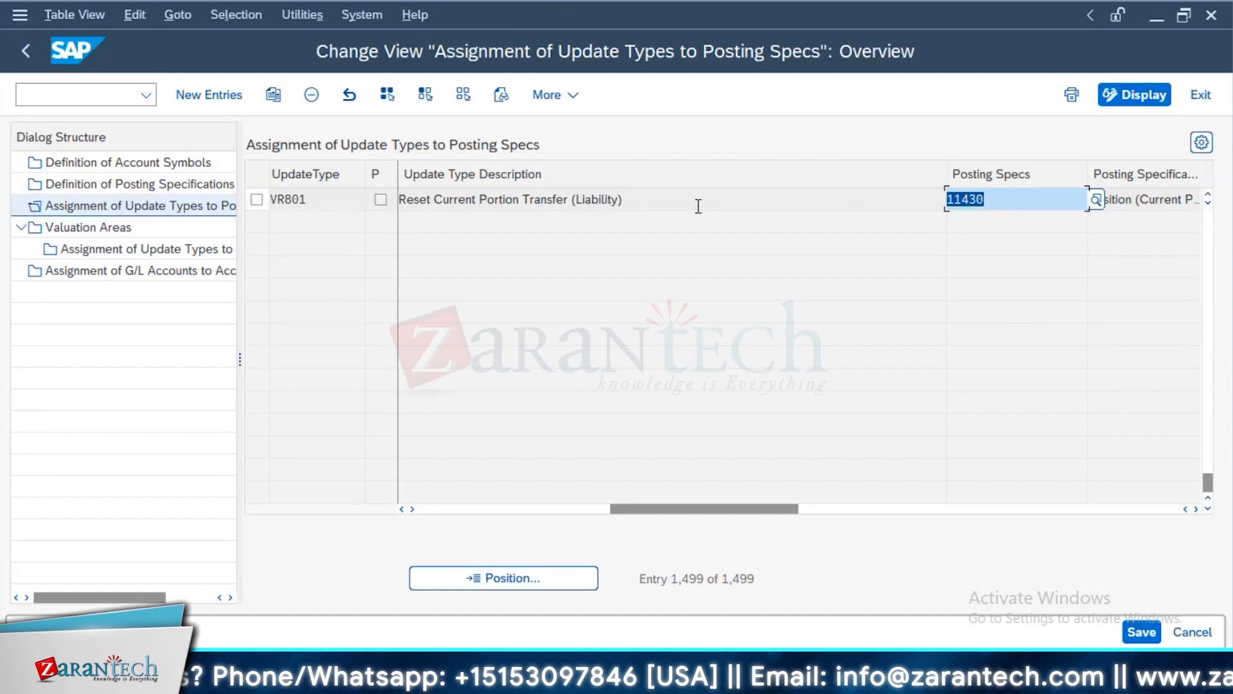
{"action": "left_click_drag", "start_coordinate": [404, 199], "coordinate": [620, 196]}
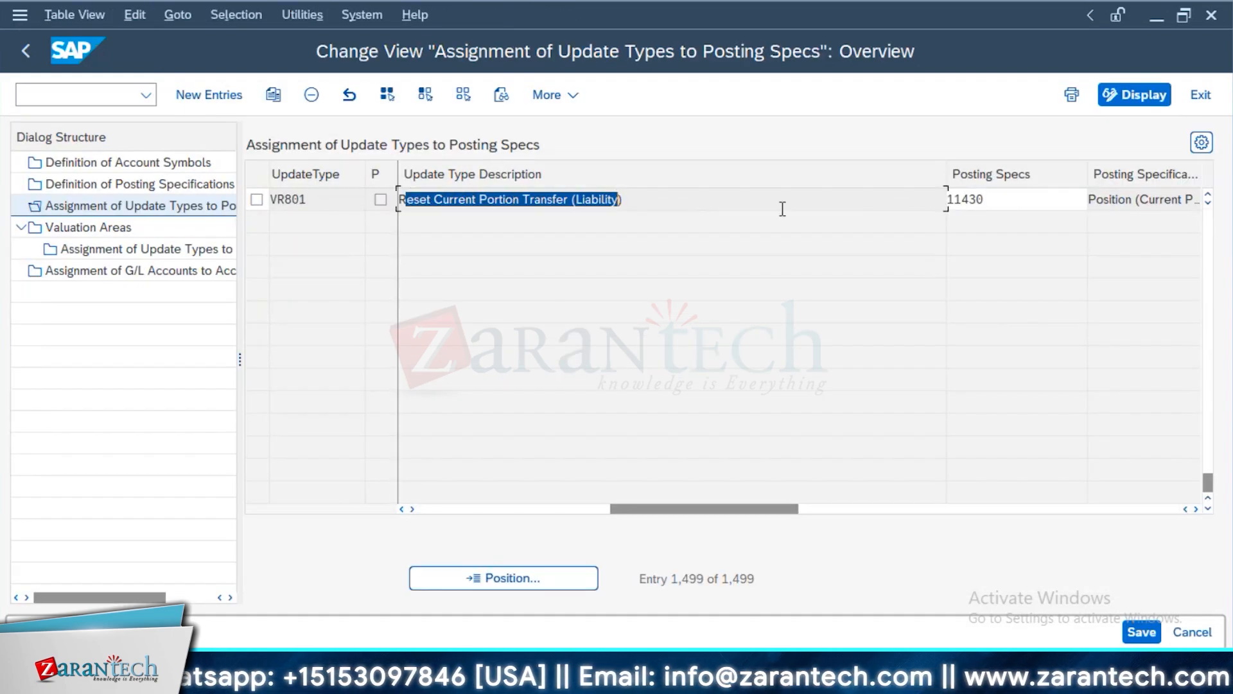
{"action": "double_click", "coordinate": [995, 203]}
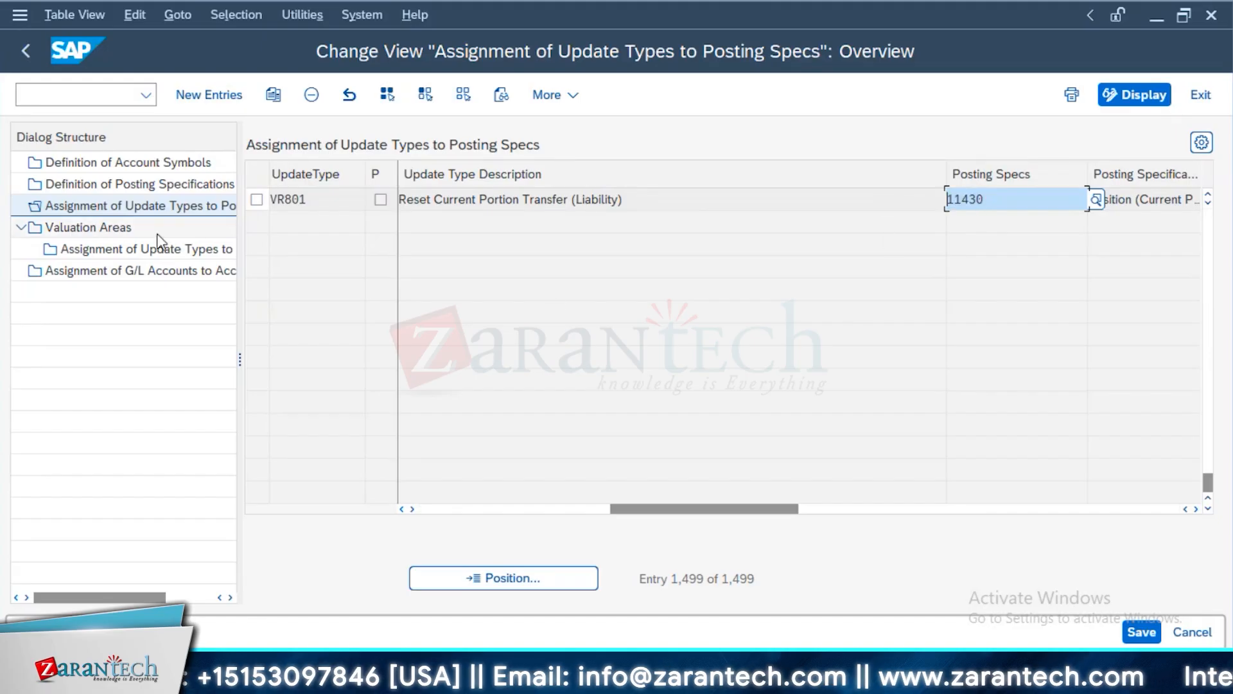
Find posting specification 11430 in Definition of Posting Specifications and display its debit and credit entry details
{"action": "left_click", "coordinate": [164, 186]}
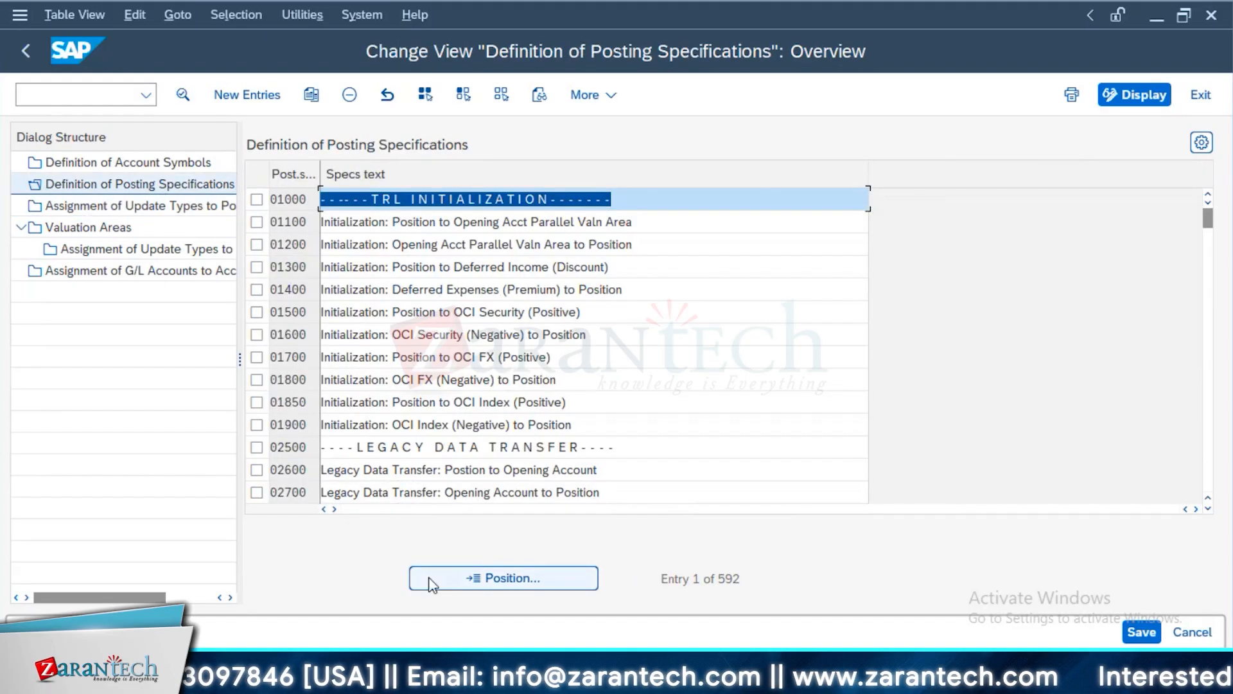
{"action": "left_click", "coordinate": [437, 577]}
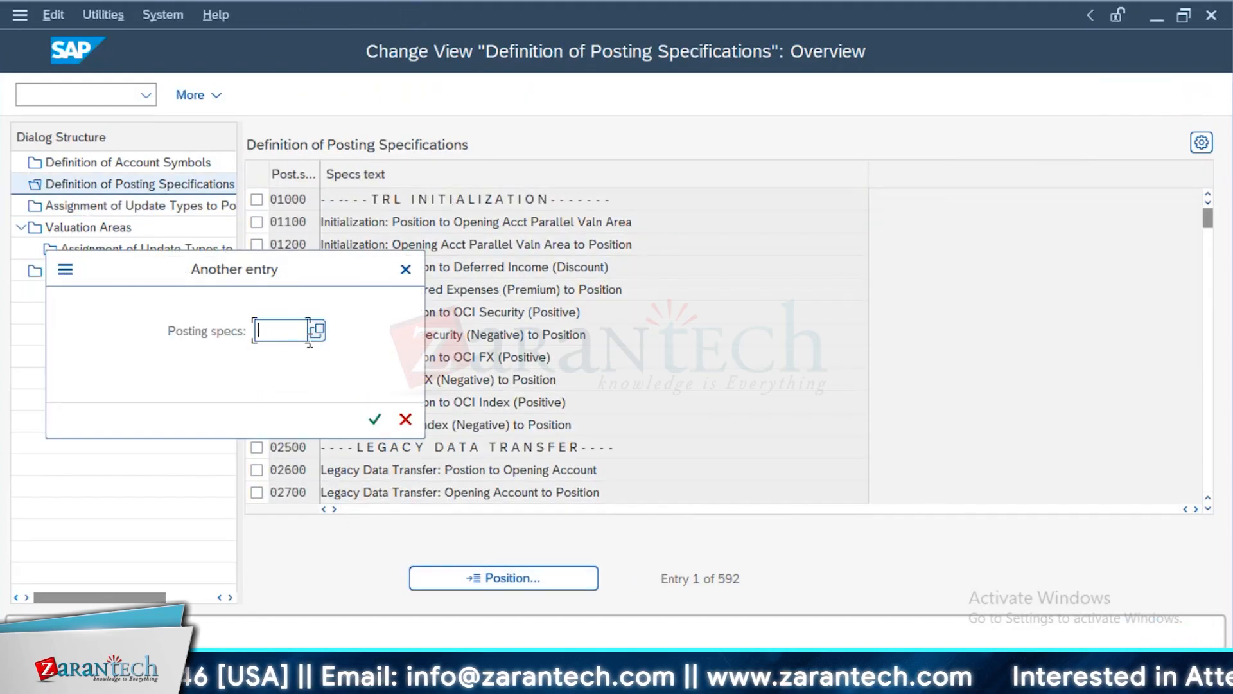
{"action": "type", "text": "V"}
{"action": "type", "text": "1143"}
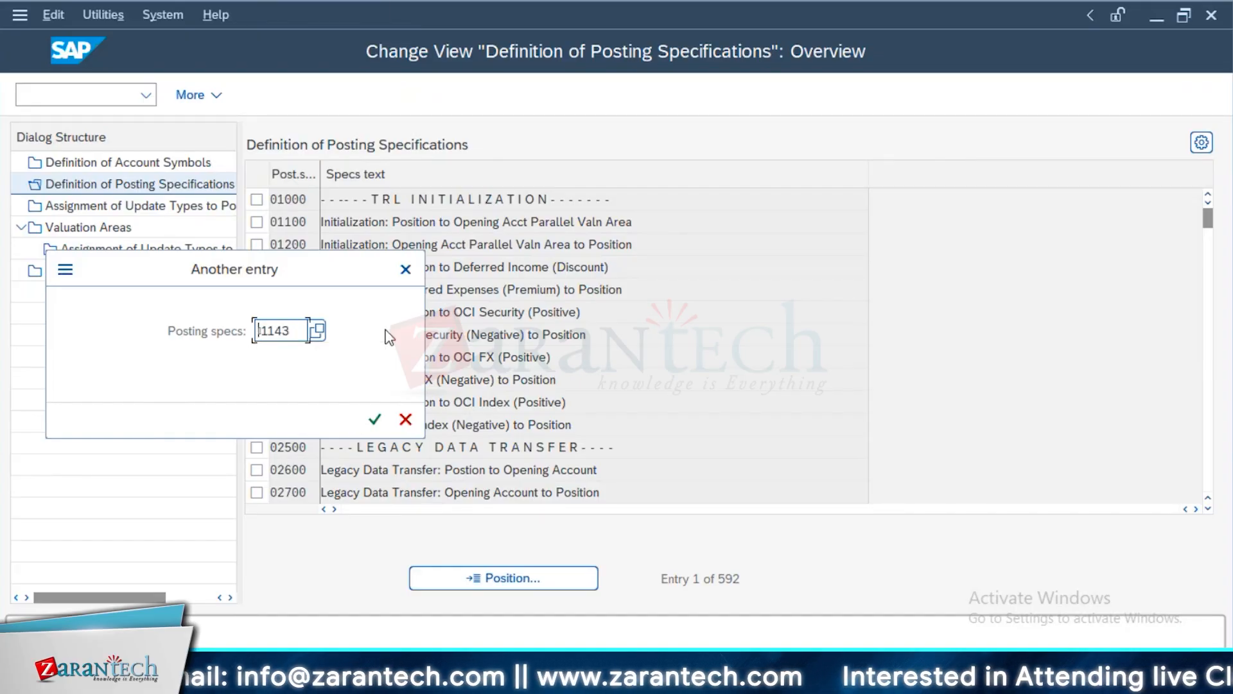
{"action": "left_click", "coordinate": [375, 418]}
{"action": "double_click", "coordinate": [415, 194]}
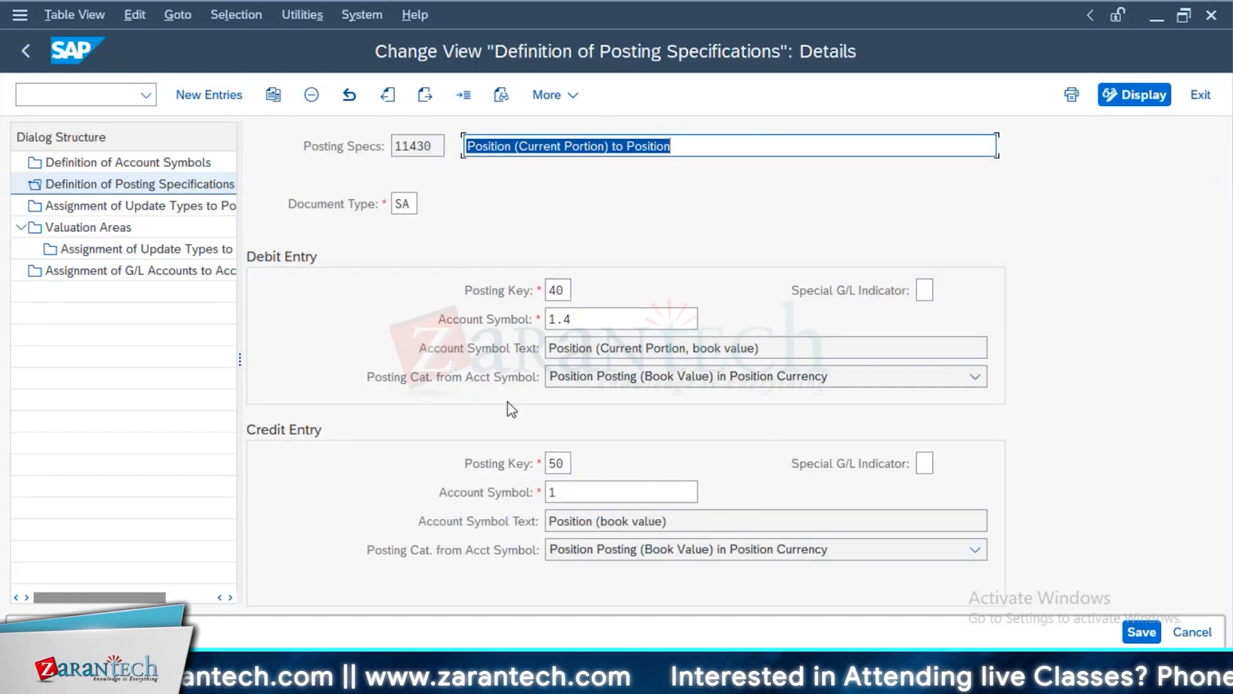
Recheck the description of VR801 in the update type assignment and leave the posting specification customizing
{"action": "left_click", "coordinate": [228, 206]}
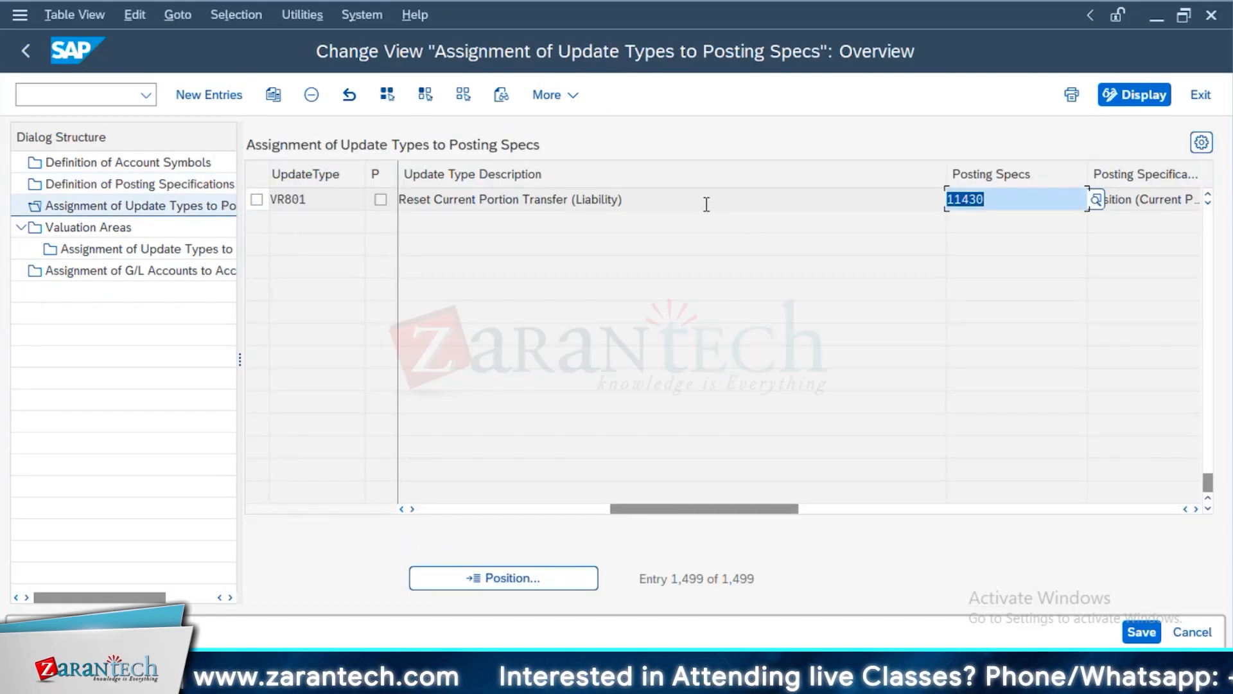
{"action": "left_click_drag", "start_coordinate": [705, 201], "coordinate": [381, 203]}
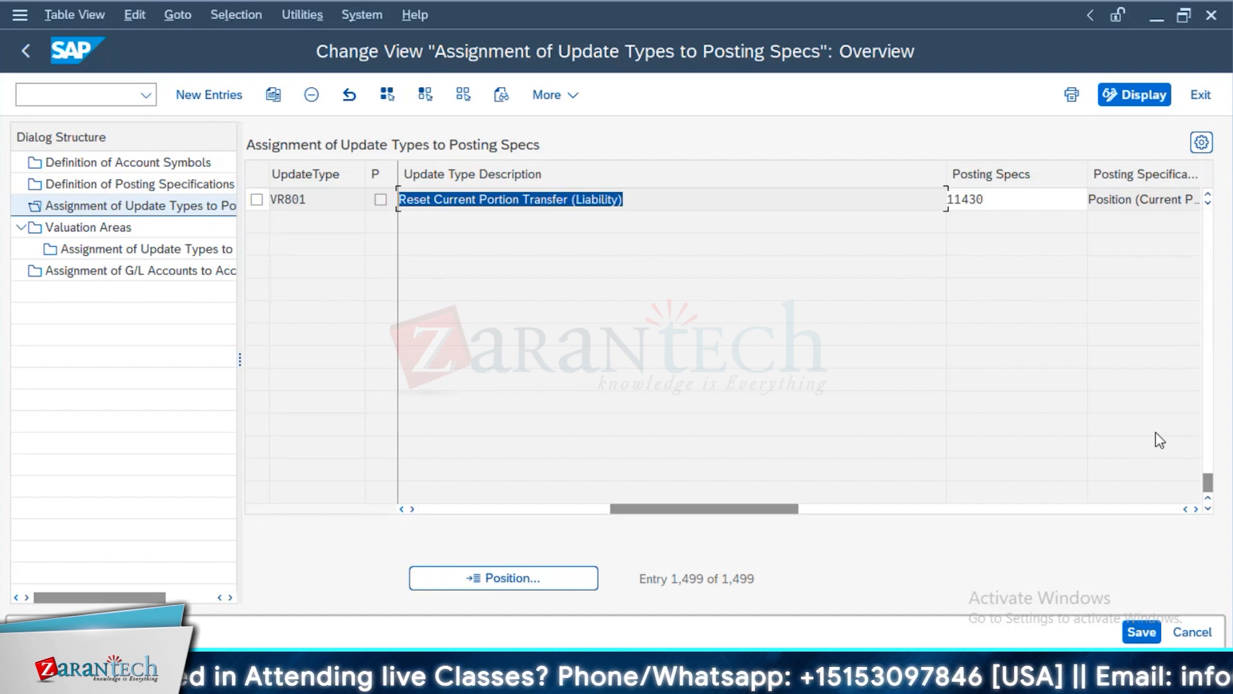
{"action": "left_click", "coordinate": [26, 60]}
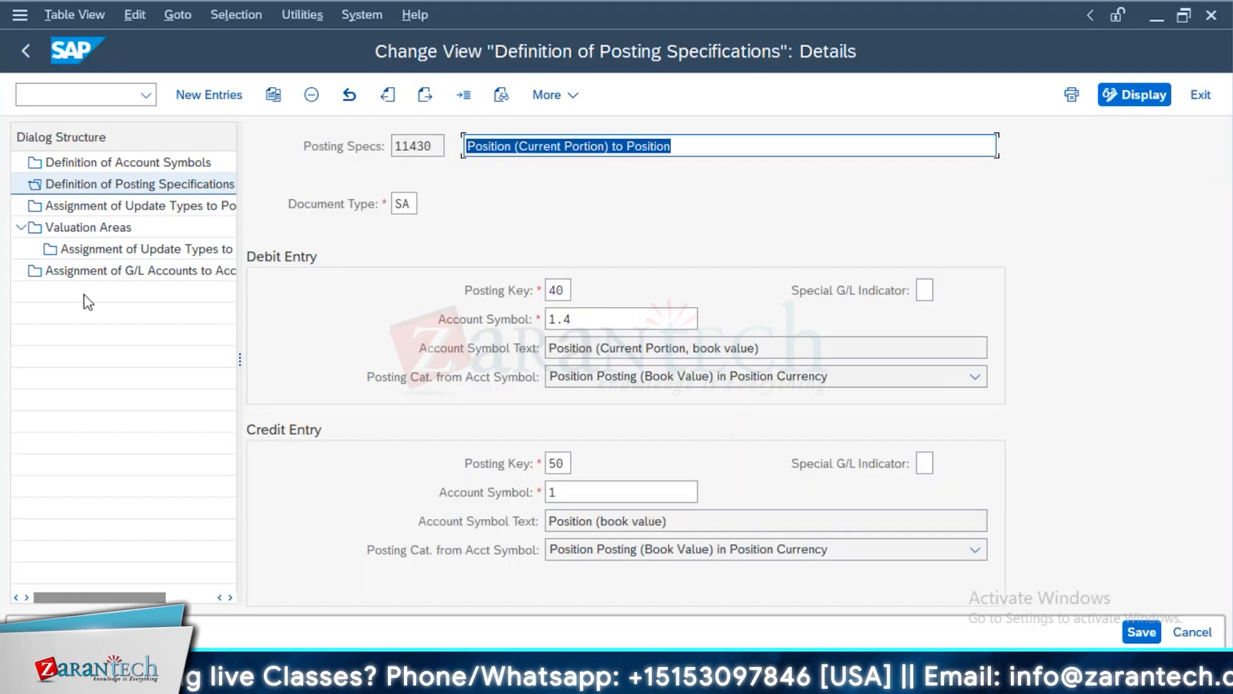
{"action": "key", "text": "F3"}
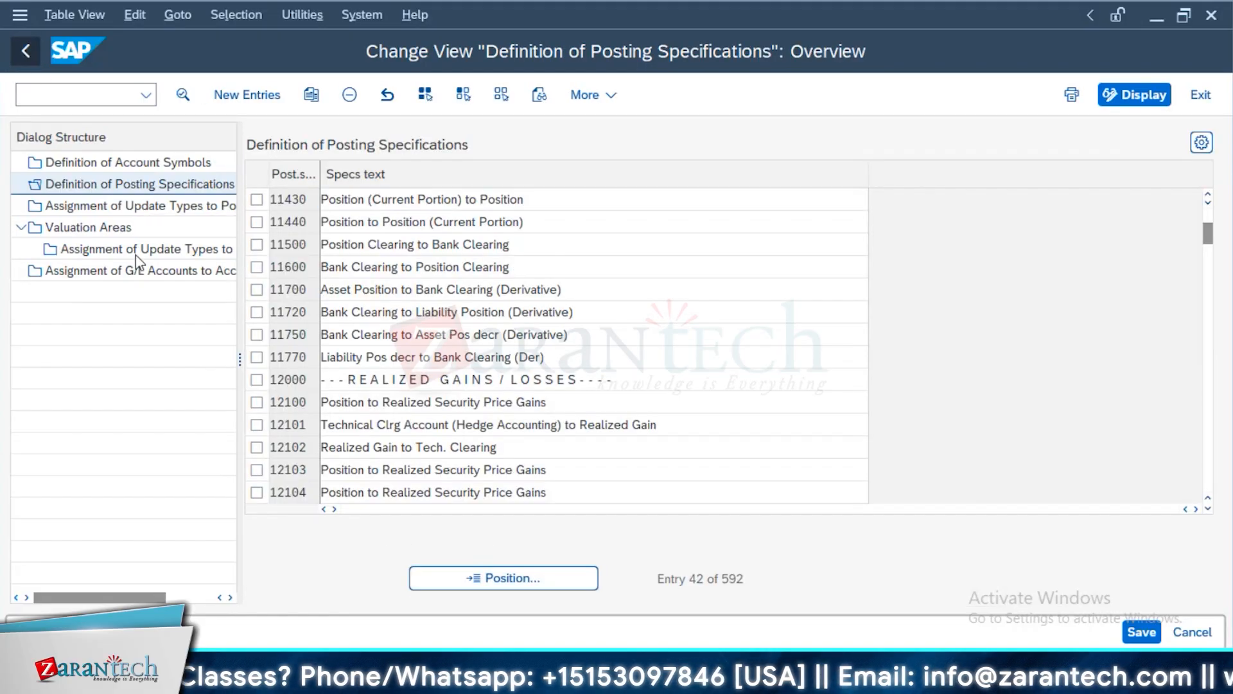
{"action": "key", "text": "F3"}
Collapse the neighbouring IMG nodes, open the valuation class transfer's Define Update Types overview, and return to the IMG
{"action": "scroll", "coordinate": [173, 322], "scroll_direction": "up", "scroll_amount": 4}
{"action": "left_click", "coordinate": [138, 326]}
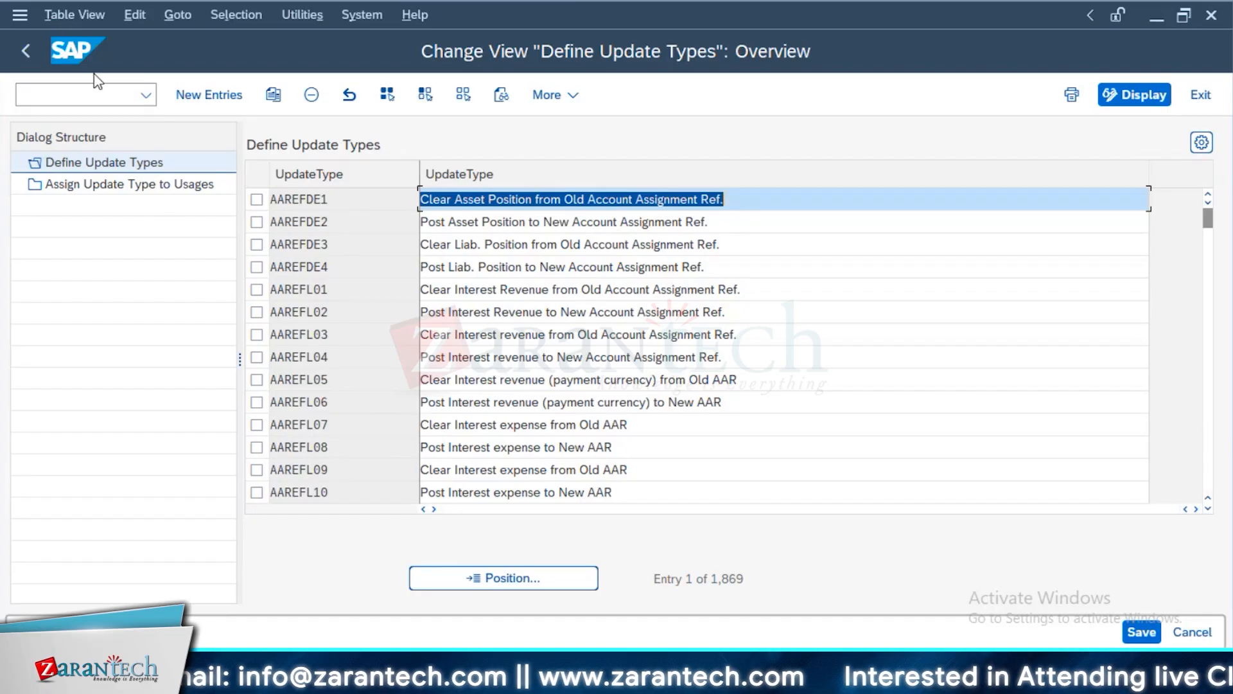
{"action": "left_click", "coordinate": [25, 48]}
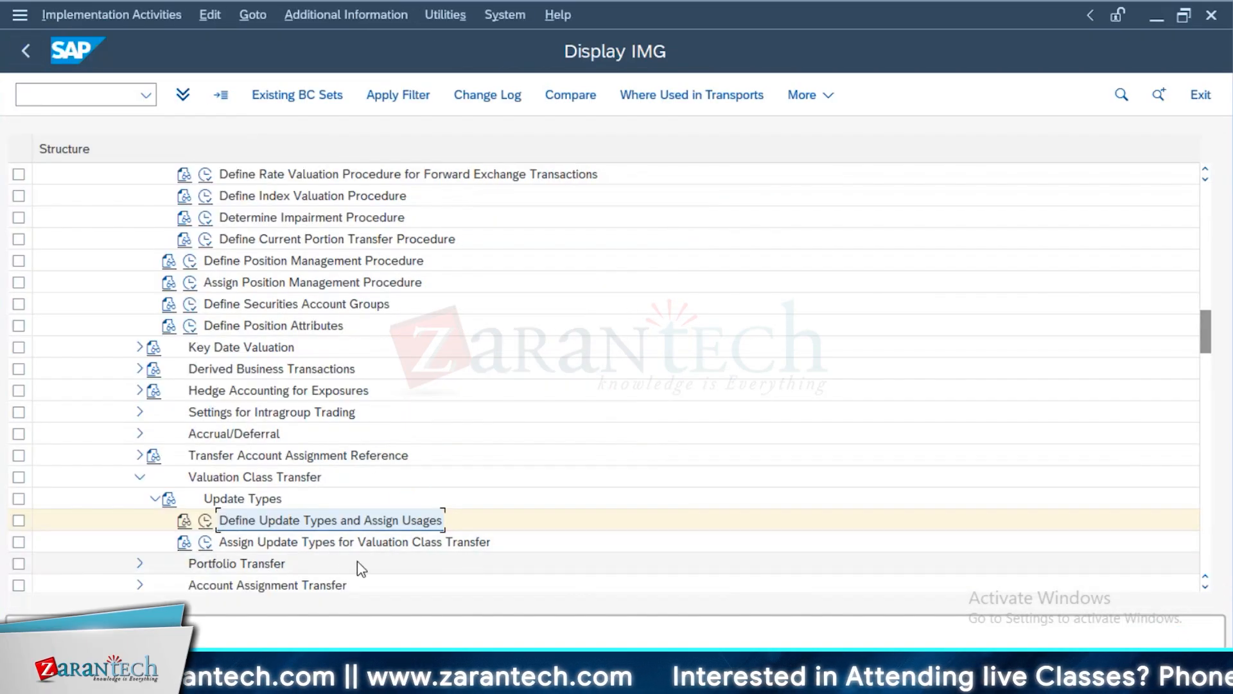
Display the update types available for valuation class transfer, examine the Post Units/Nominals entry VT_002, and leave the view
{"action": "double_click", "coordinate": [226, 542]}
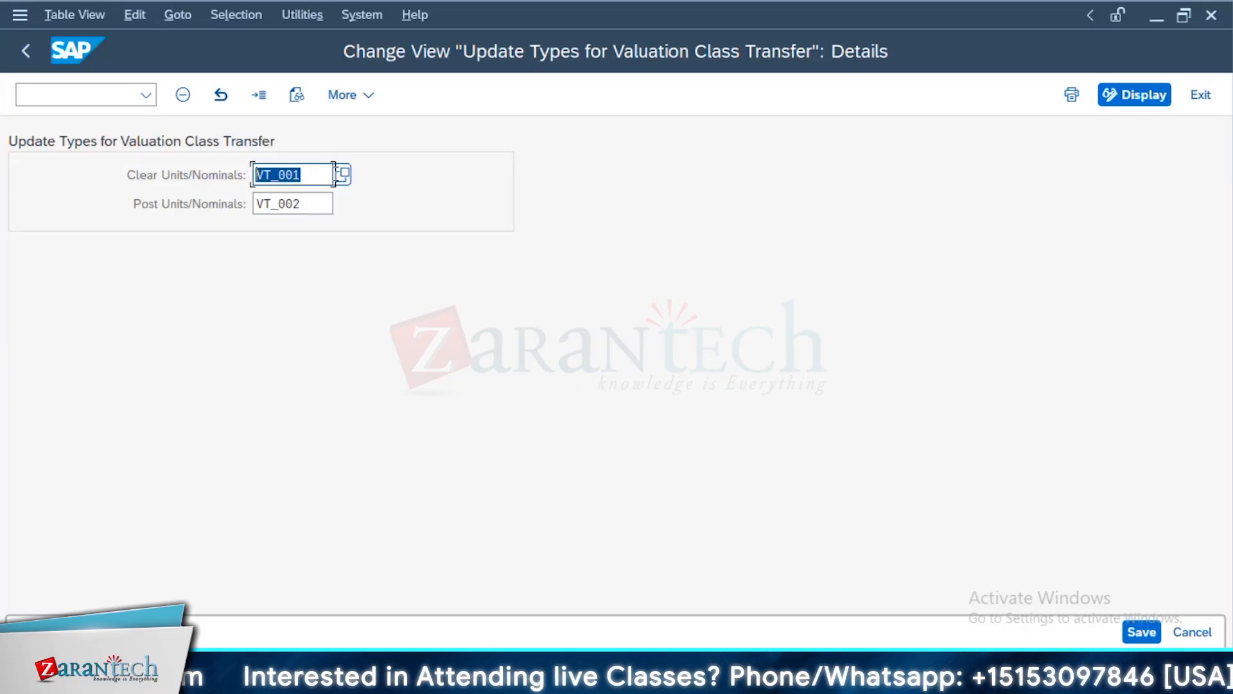
{"action": "left_click", "coordinate": [348, 284]}
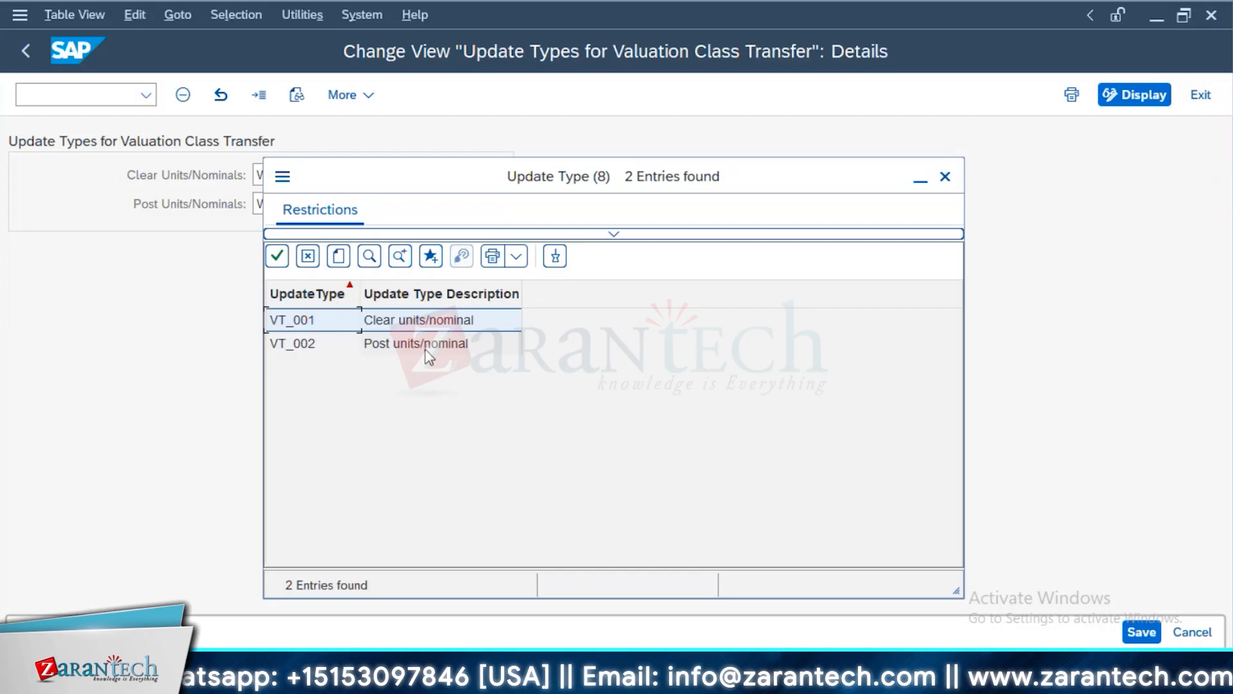
{"action": "left_click", "coordinate": [957, 177]}
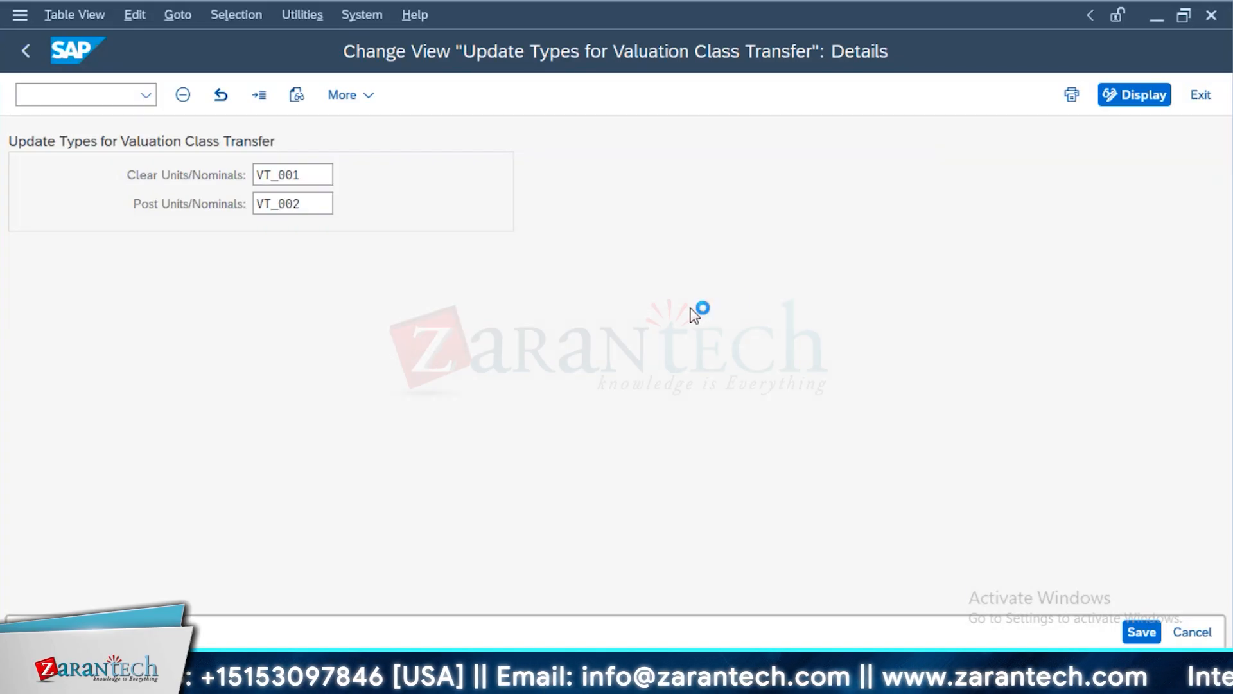
{"action": "left_click_drag", "start_coordinate": [314, 201], "coordinate": [256, 203]}
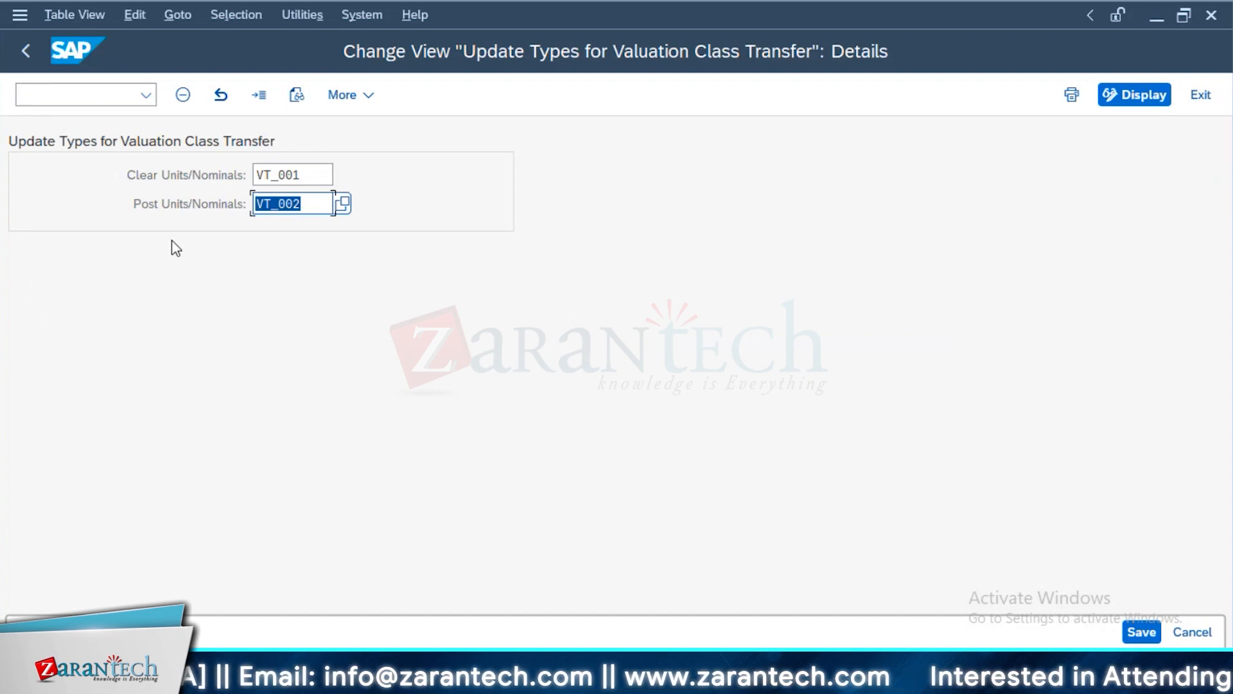
{"action": "key", "text": "alt+Tab"}
{"action": "key", "text": "alt+Tab"}
{"action": "key", "text": "Escape"}
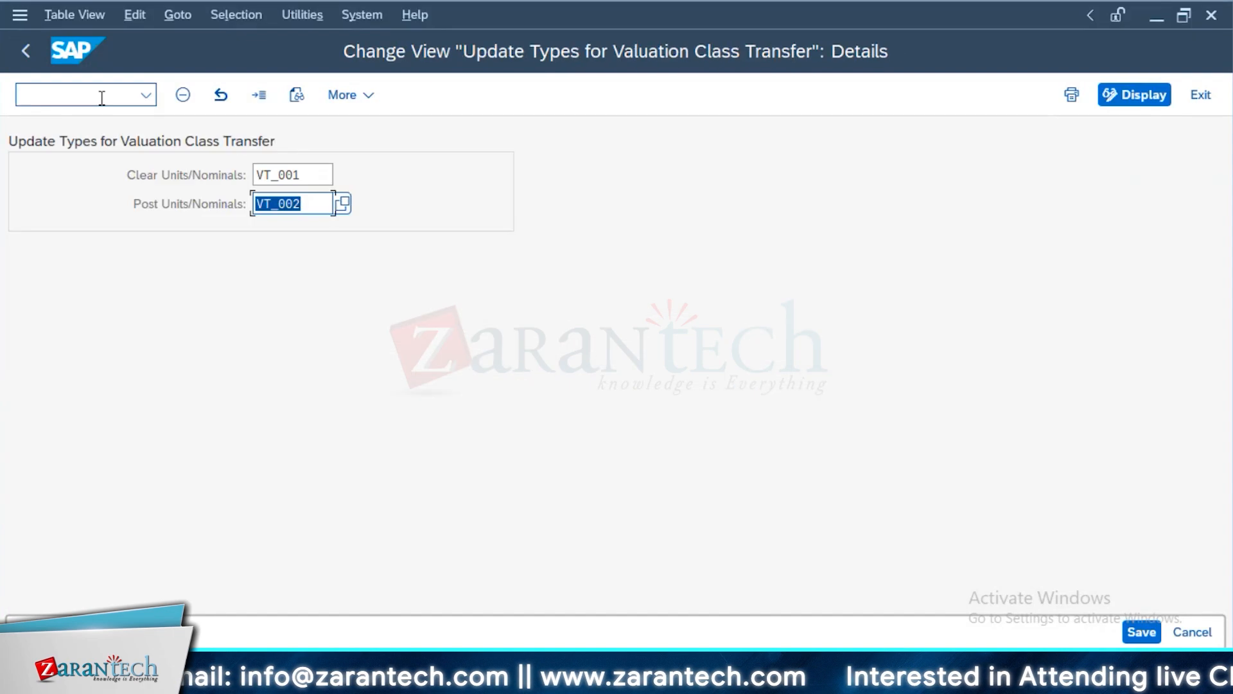
{"action": "left_click", "coordinate": [26, 52]}
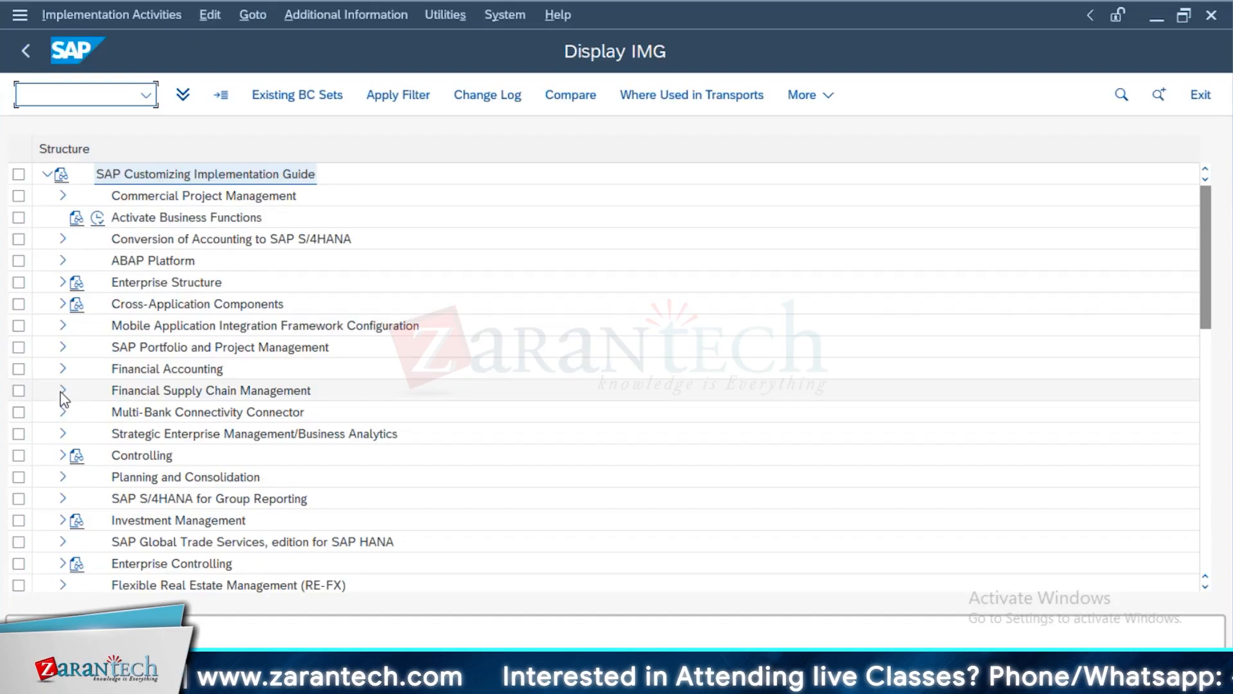
Expand the IMG through Financial Supply Chain Management, Treasury and Risk Management, Transaction Manager, General Settings and Accounting to Link to Other Accounting Components
{"action": "left_click", "coordinate": [62, 391]}
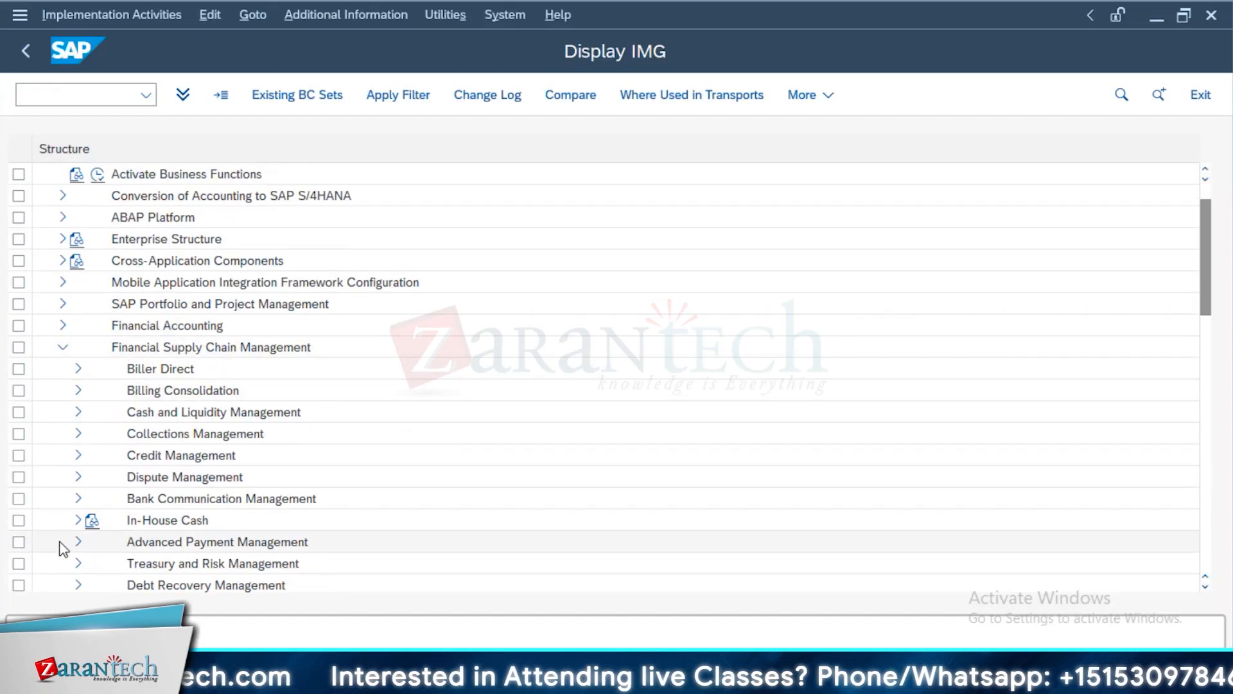
{"action": "left_click", "coordinate": [79, 564]}
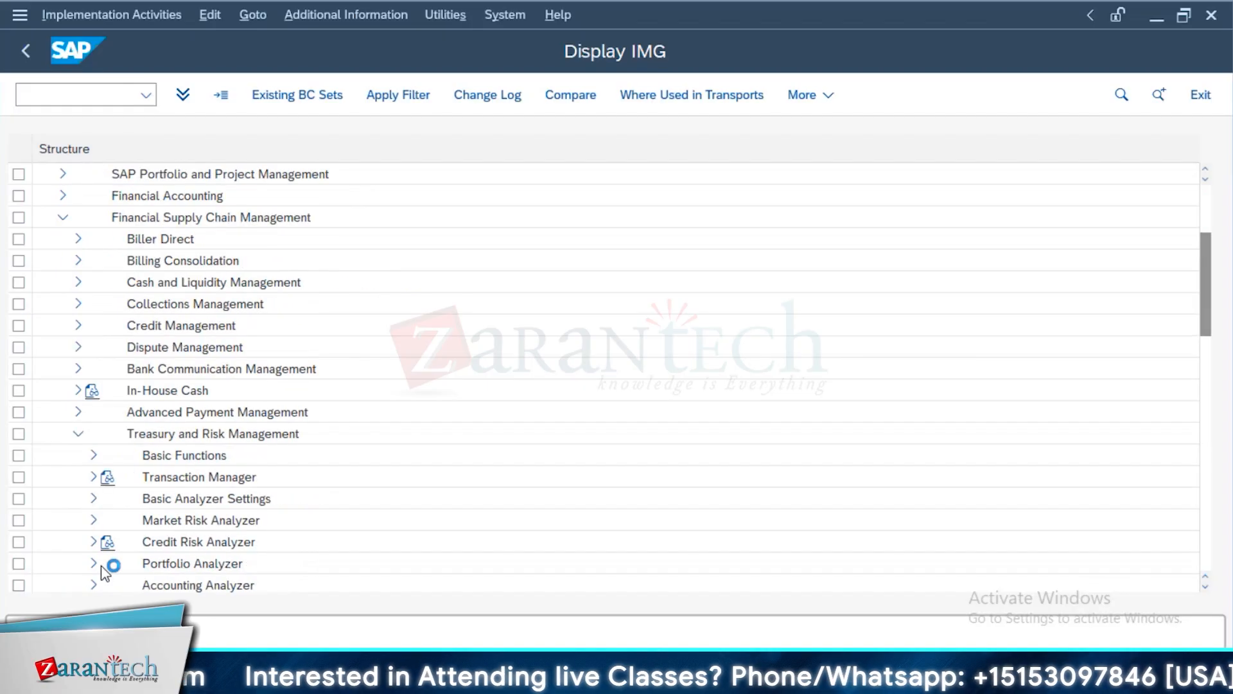
{"action": "left_click", "coordinate": [92, 479]}
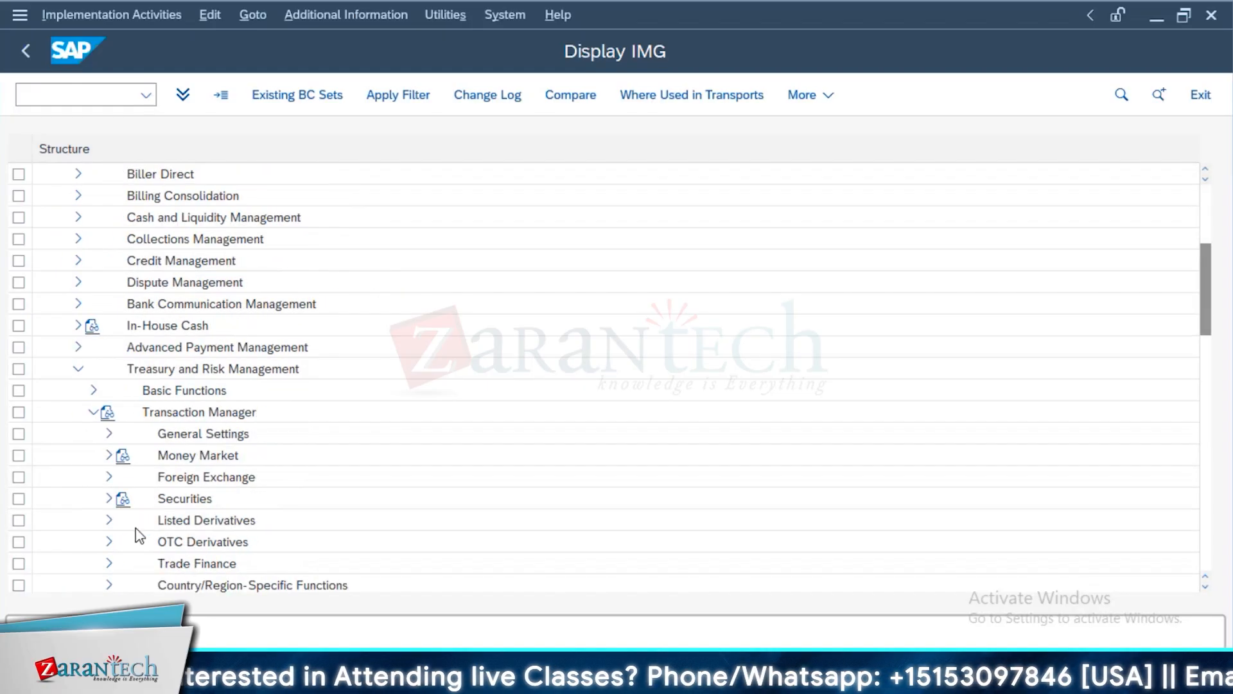
{"action": "scroll", "coordinate": [171, 518], "scroll_direction": "down", "scroll_amount": 2}
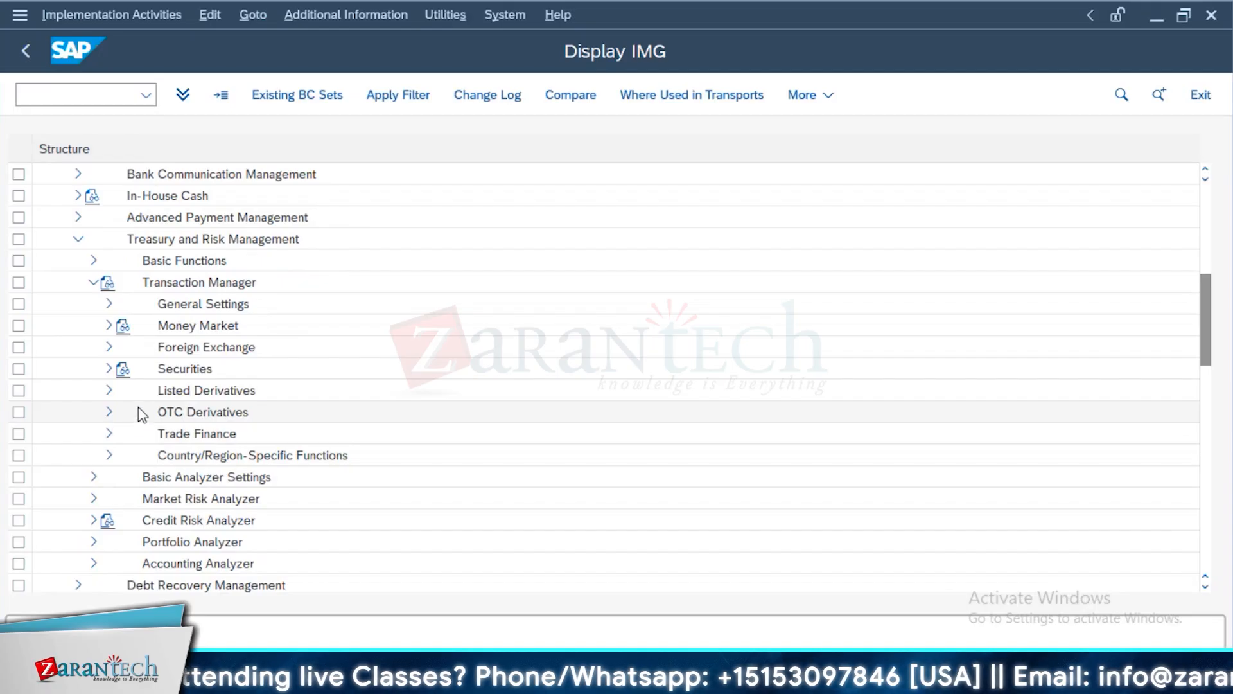
{"action": "left_click", "coordinate": [109, 303]}
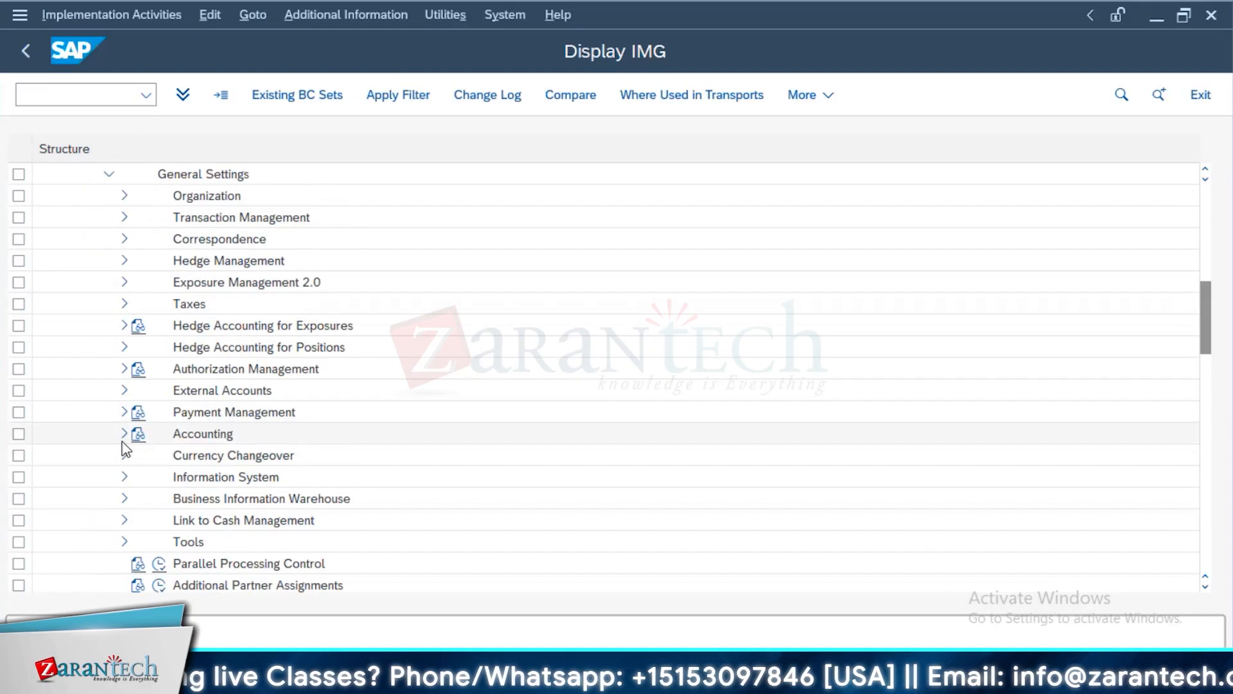
{"action": "left_click", "coordinate": [126, 435]}
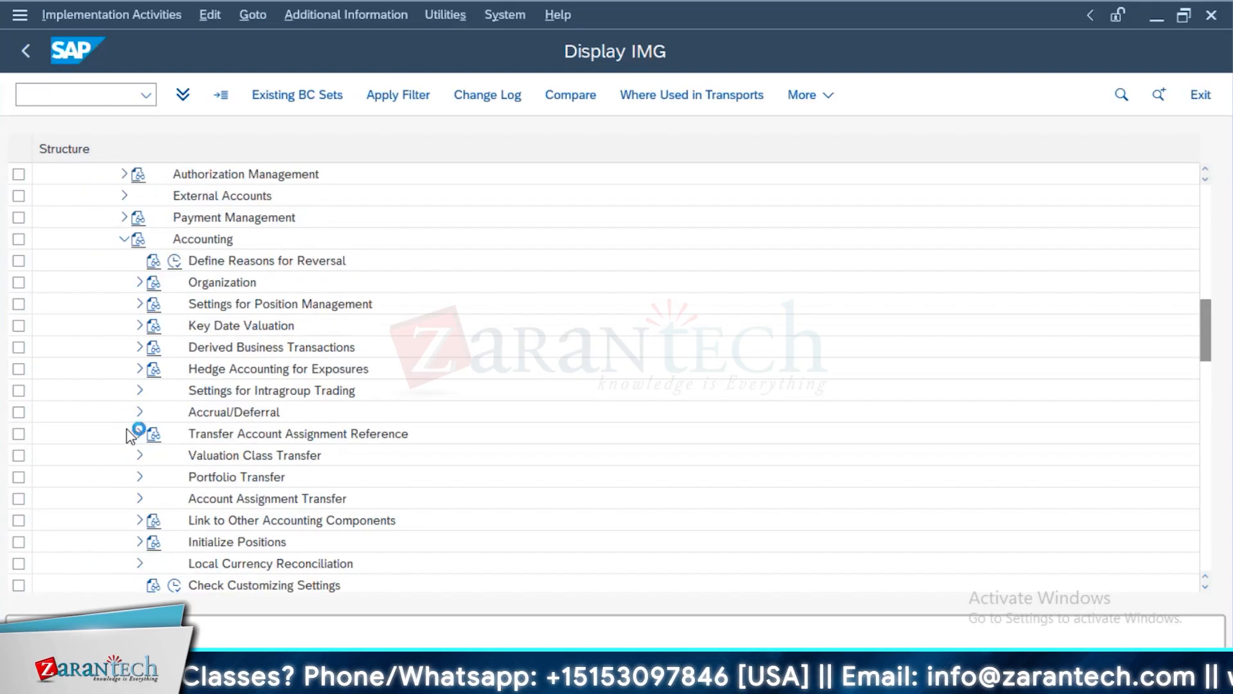
{"action": "left_click", "coordinate": [141, 521]}
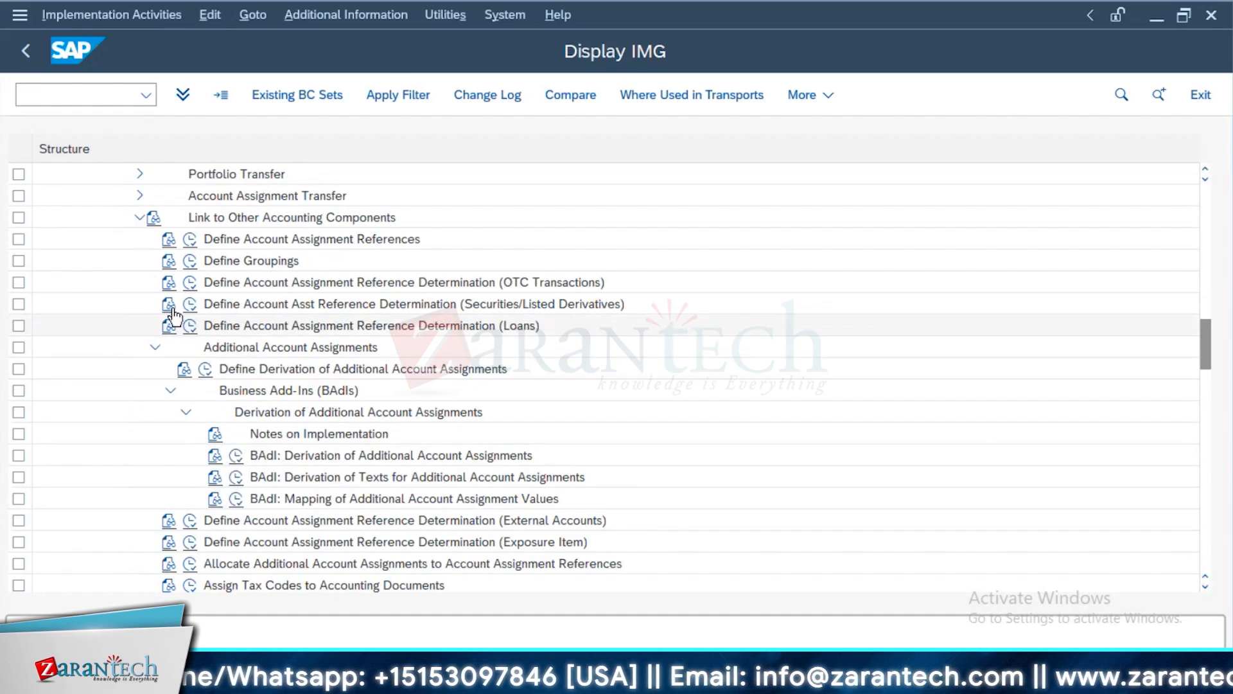
{"action": "scroll", "coordinate": [253, 434], "scroll_direction": "down", "scroll_amount": 5}
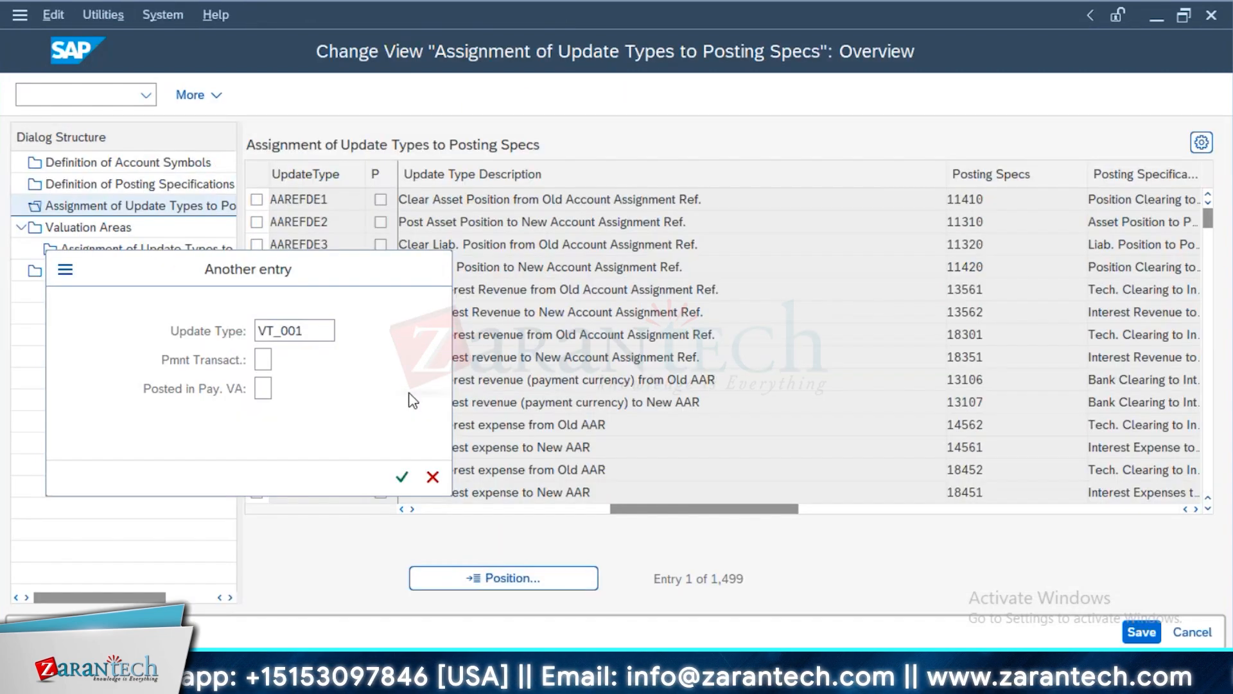
Return to the assignment of update types to posting specifications and review the VR801 description and the AAREFL entries with their posting specifications
{"action": "key", "text": "Return"}
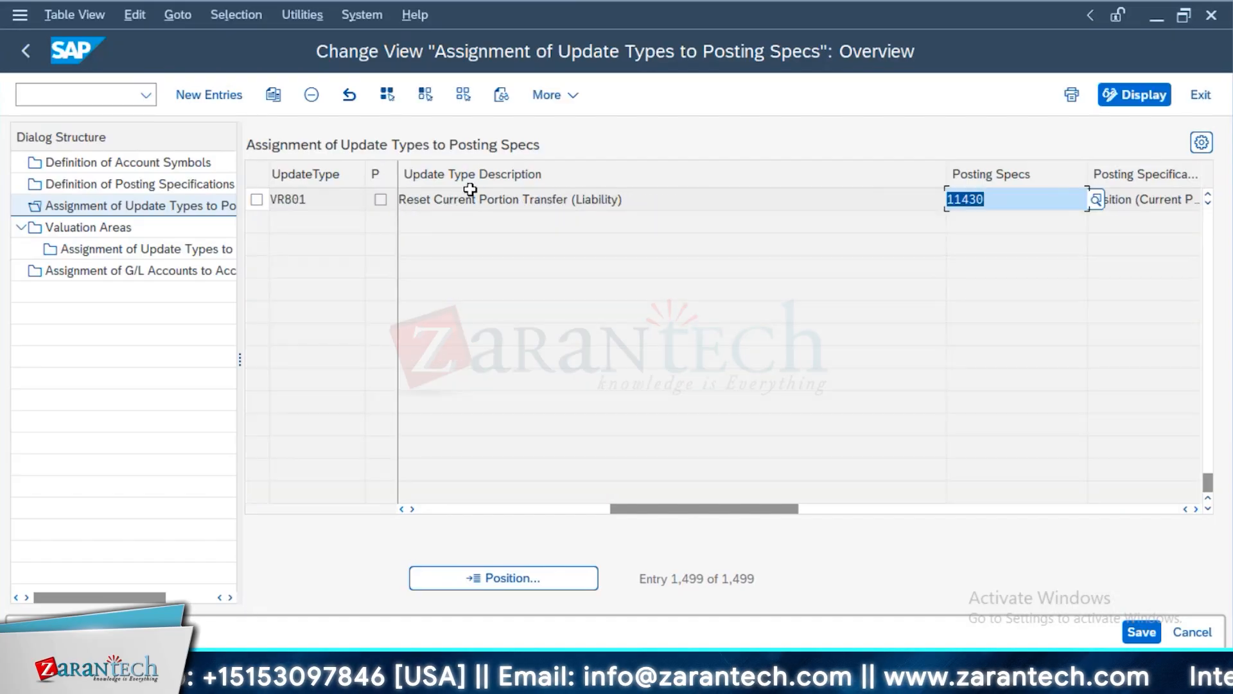
{"action": "left_click_drag", "start_coordinate": [646, 200], "coordinate": [368, 207]}
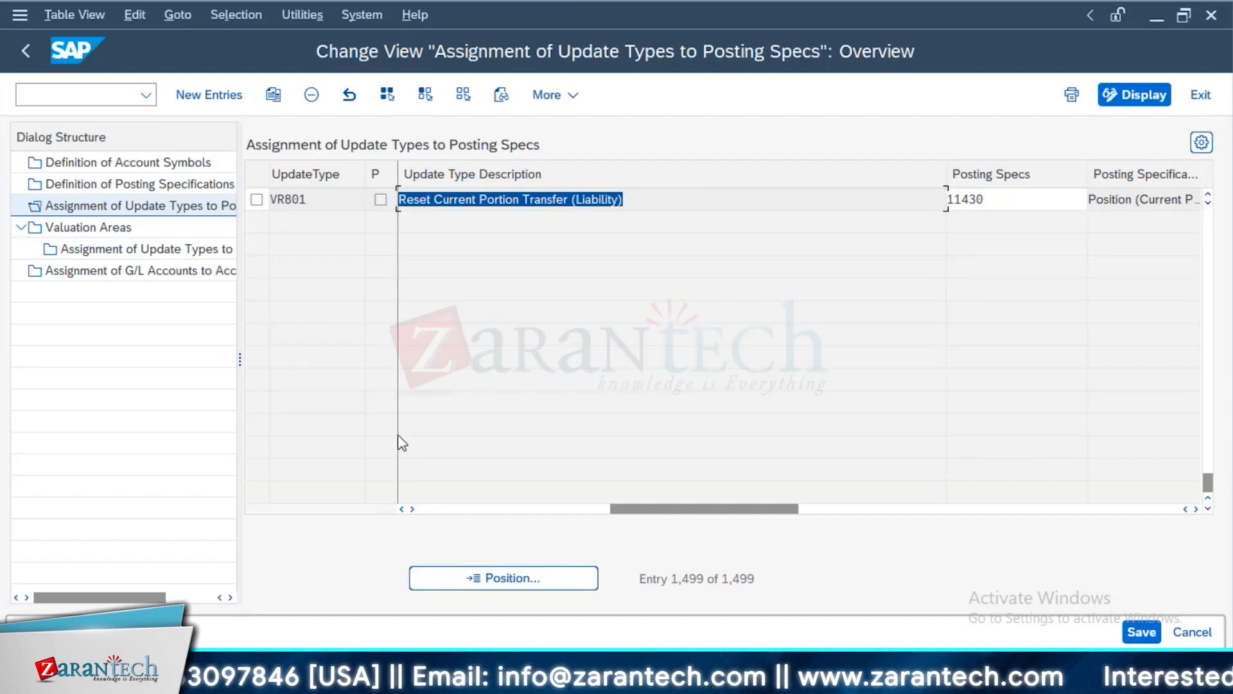
{"action": "scroll", "coordinate": [448, 397], "scroll_direction": "up", "scroll_amount": 1}
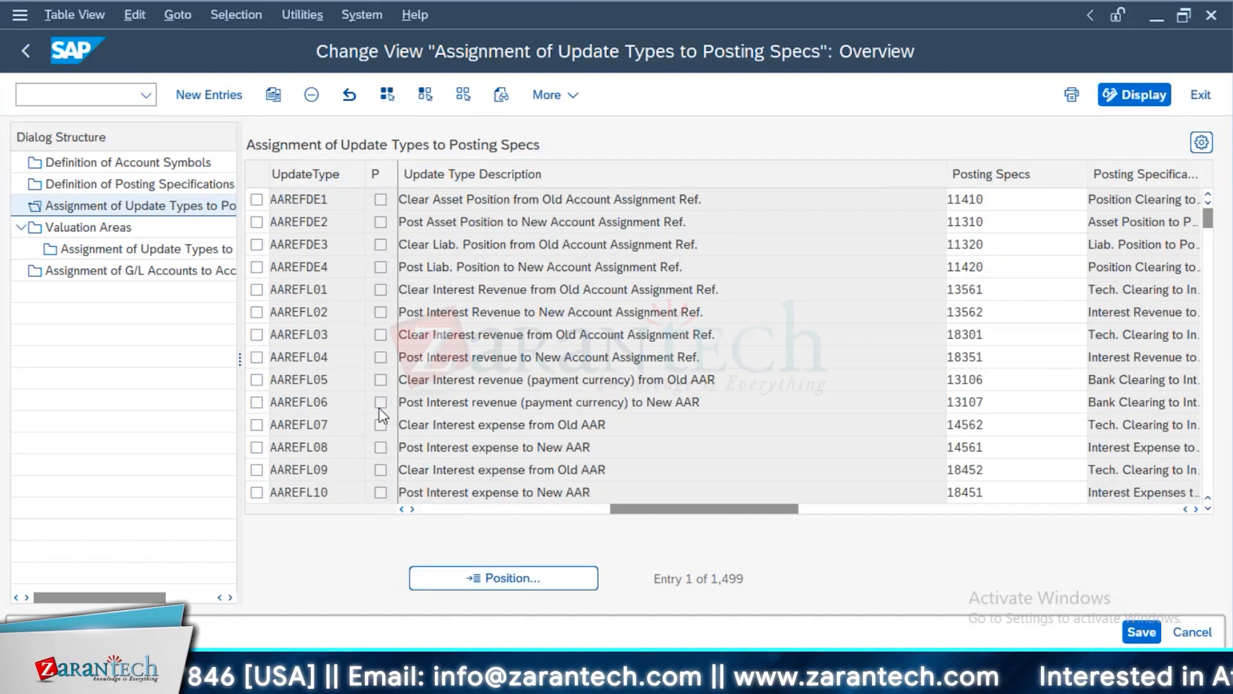
{"action": "scroll", "coordinate": [703, 319], "scroll_direction": "down", "scroll_amount": 1}
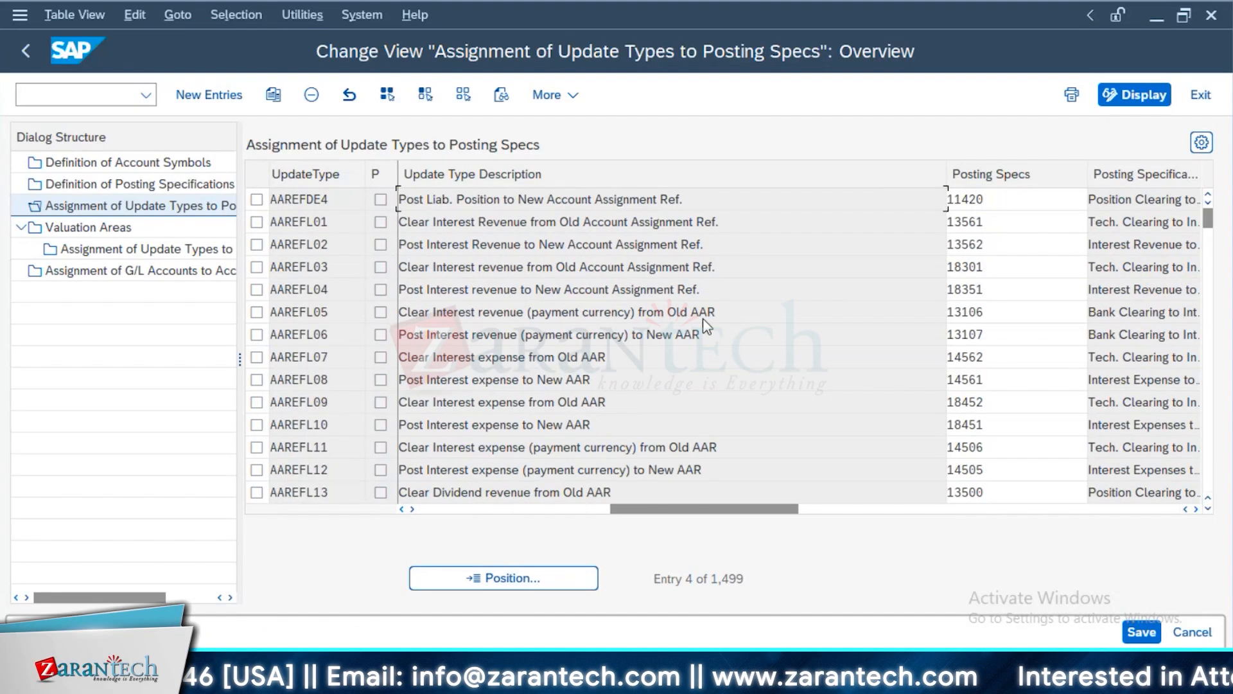
{"action": "scroll", "coordinate": [413, 448], "scroll_direction": "down", "scroll_amount": 15}
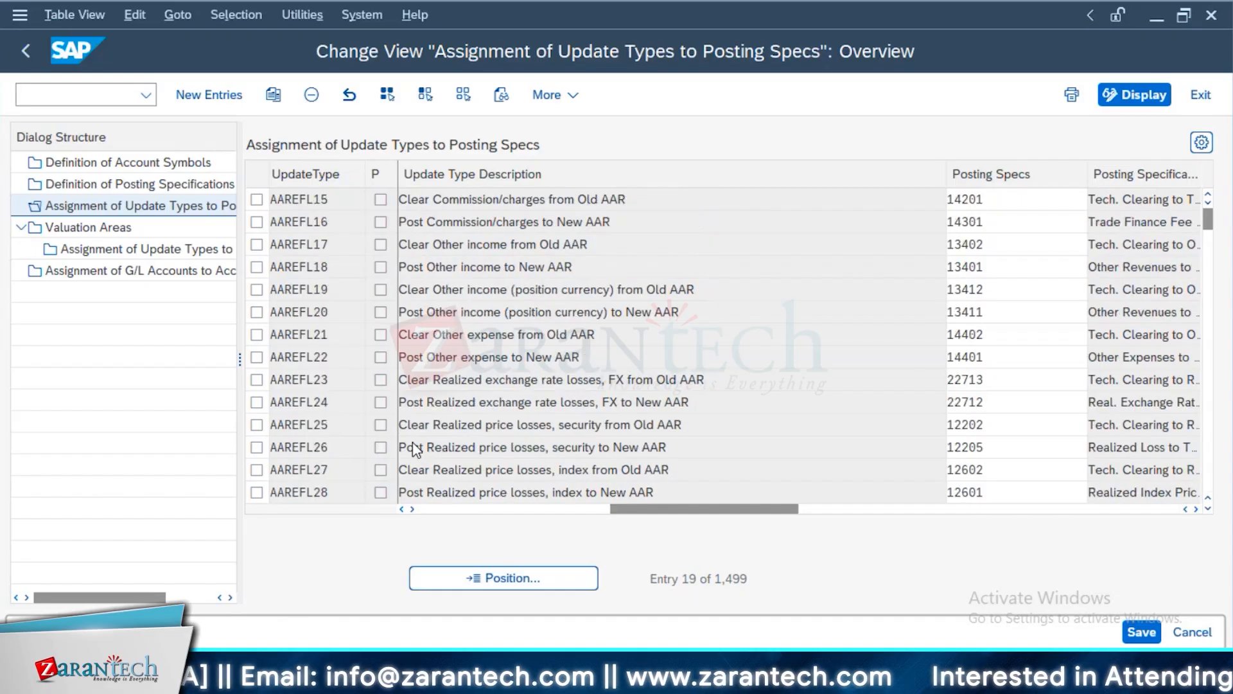
{"action": "scroll", "coordinate": [398, 405], "scroll_direction": "down", "scroll_amount": 5}
{"action": "left_click", "coordinate": [629, 199]}
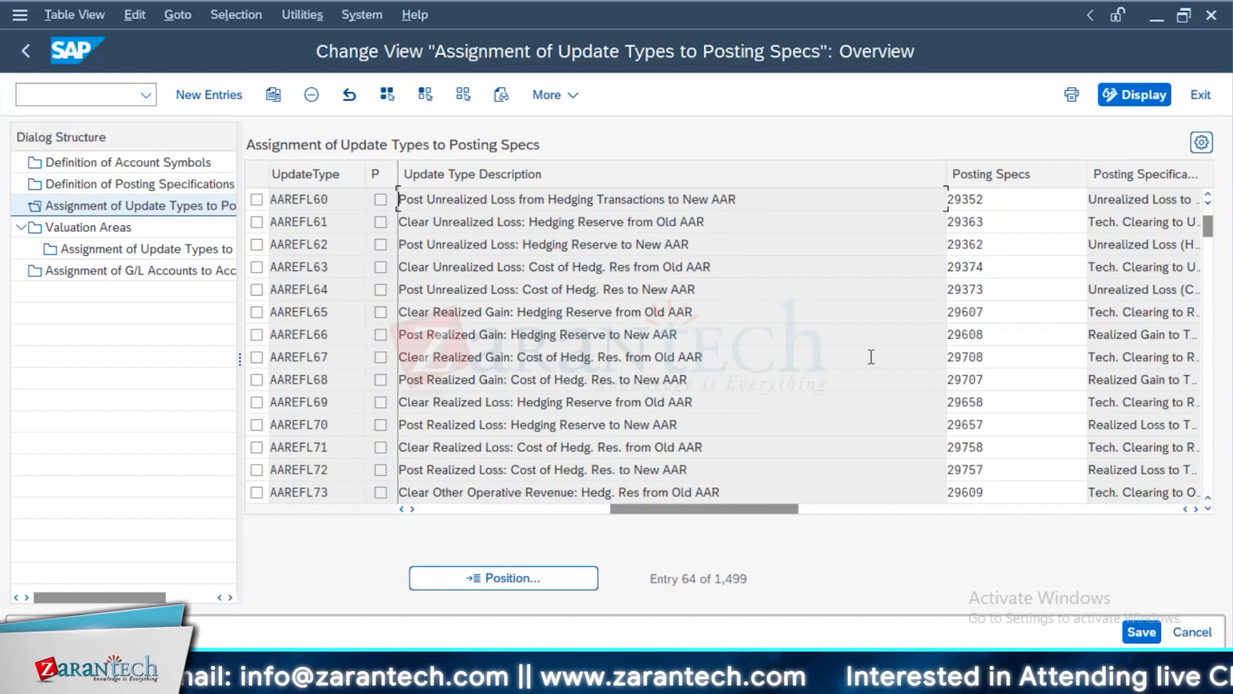
{"action": "double_click", "coordinate": [1025, 199]}
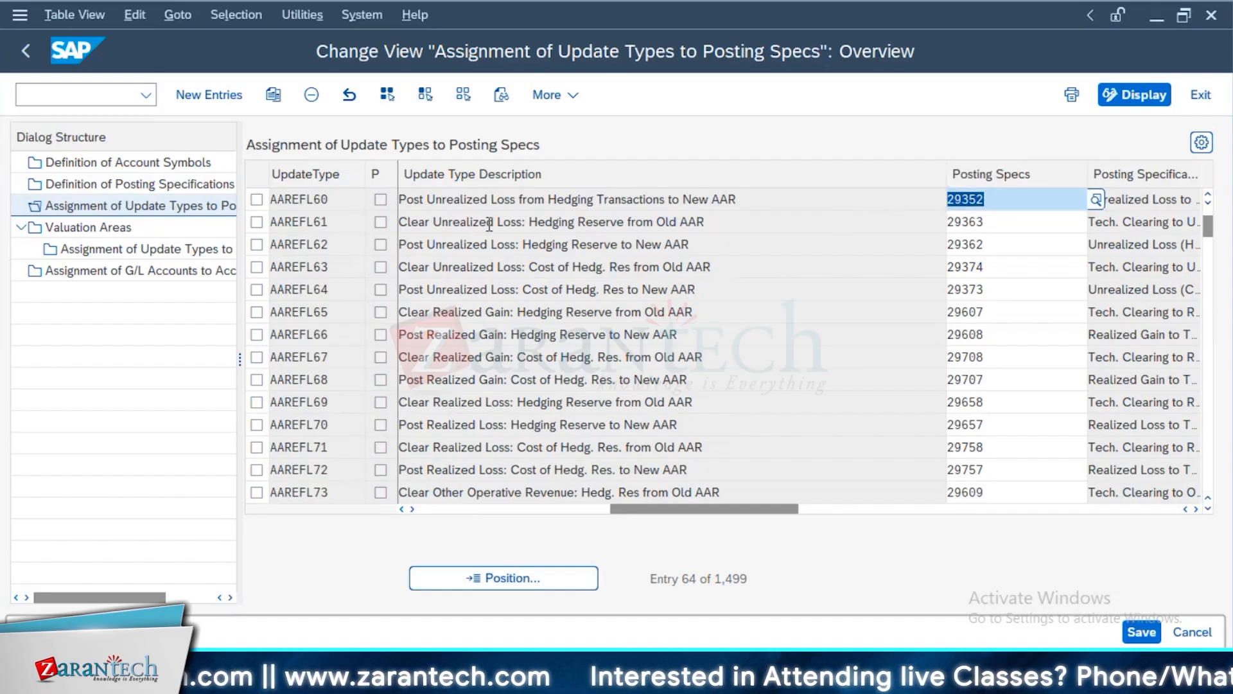
View the account assignment reference rule and the valuation class transfer update types, and return to the posting specification assignments
{"action": "key", "text": "alt+Tab"}
{"action": "key", "text": "alt+Tab"}
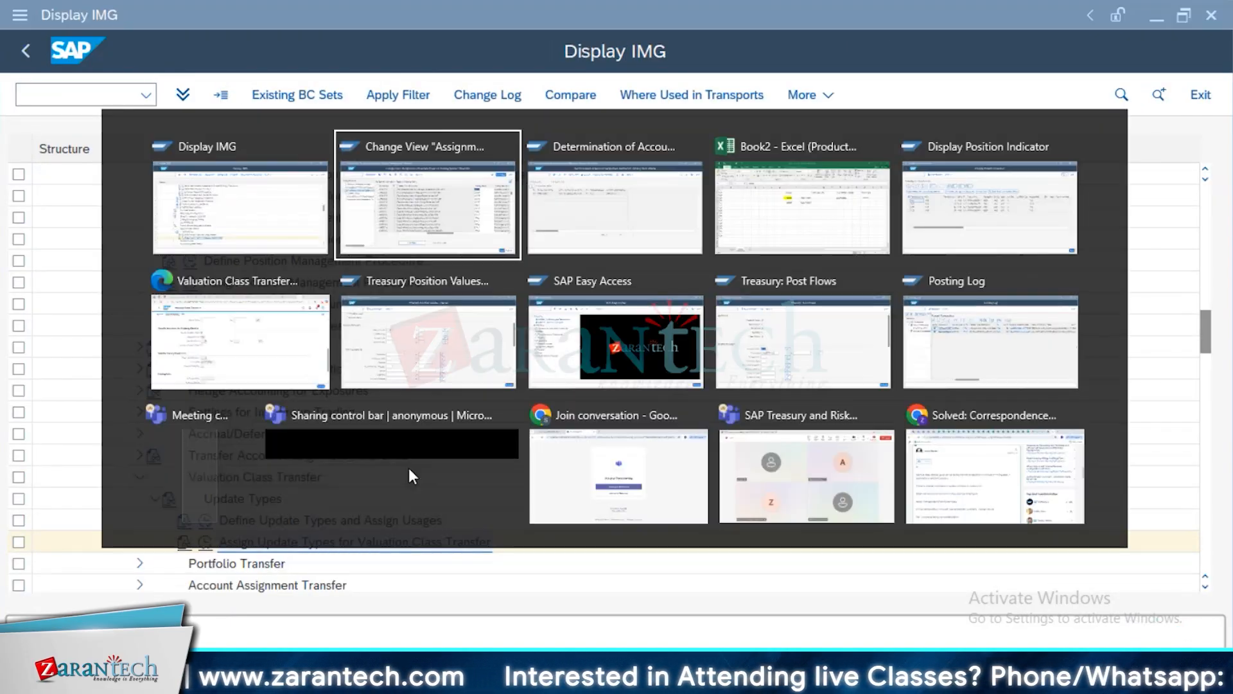
{"action": "key", "text": "alt+Tab"}
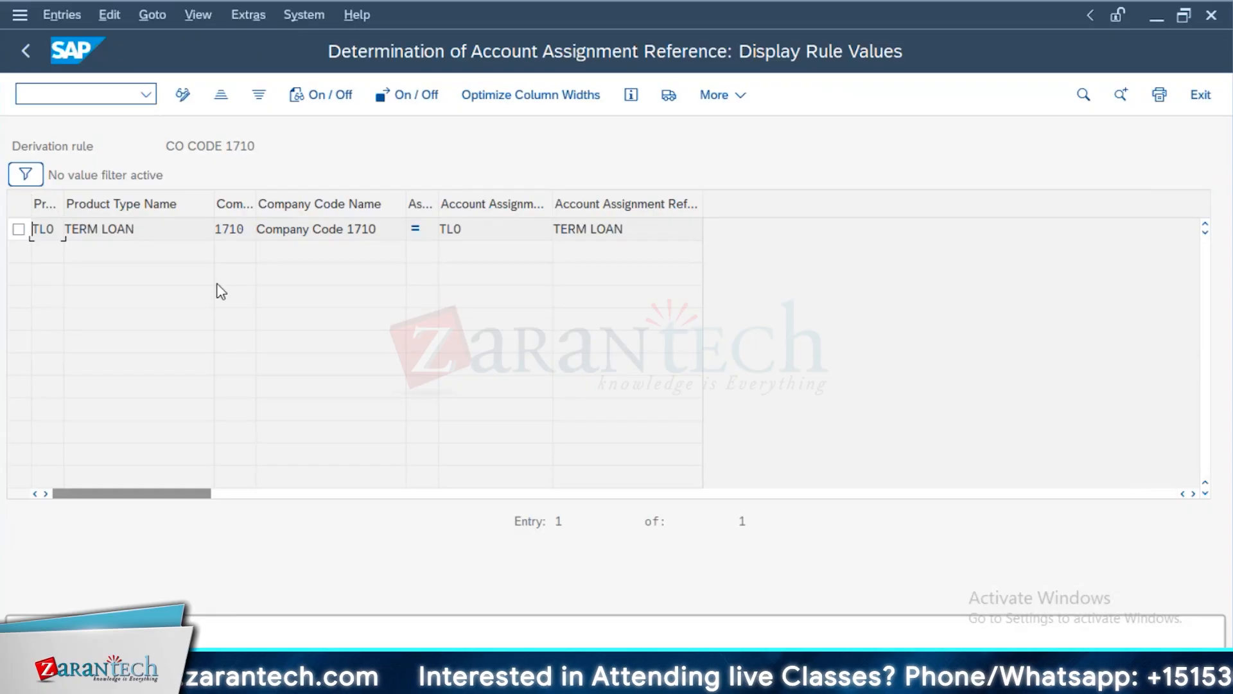
{"action": "key", "text": "alt+Tab"}
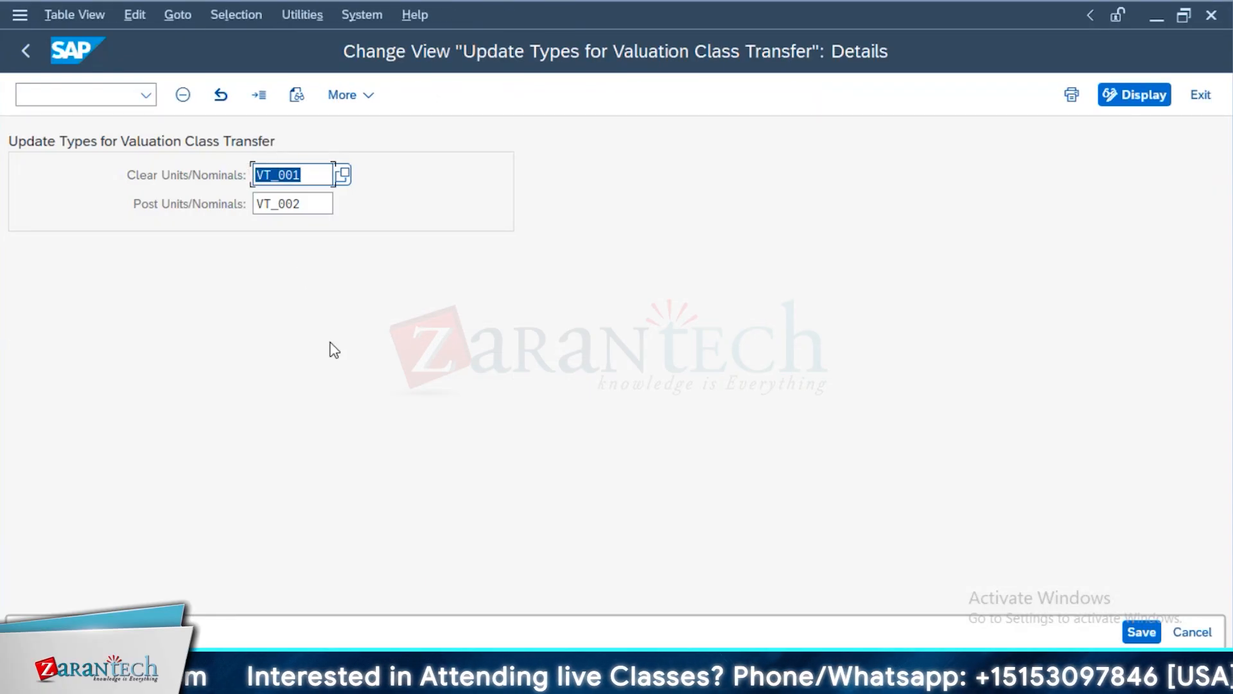
{"action": "key", "text": "alt+Tab"}
{"action": "key", "text": "alt+Tab"}
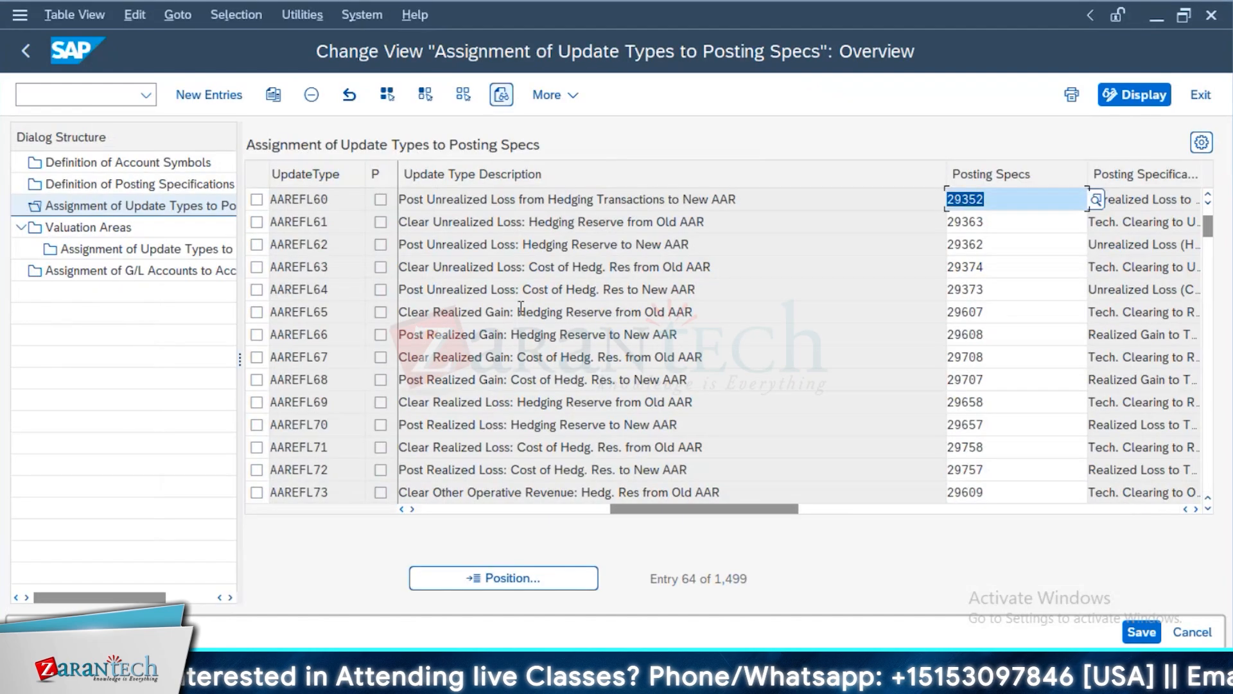
Check the loan split in Excel, and switch back to SAP's valuation class transfer details to examine Post Units/Nominals
{"action": "key", "text": "alt+Tab"}
{"action": "key", "text": "alt+Tab"}
{"action": "key", "text": "alt+Tab"}
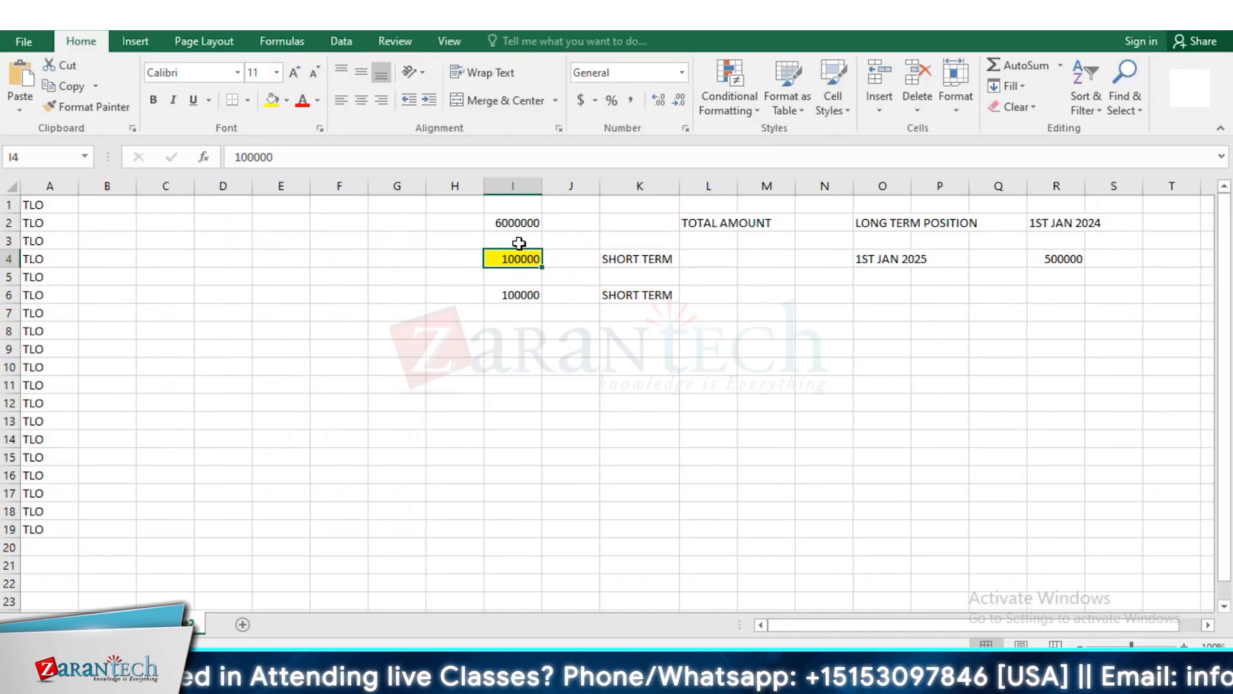
{"action": "key", "text": "alt+Tab"}
{"action": "key", "text": "alt+Tab"}
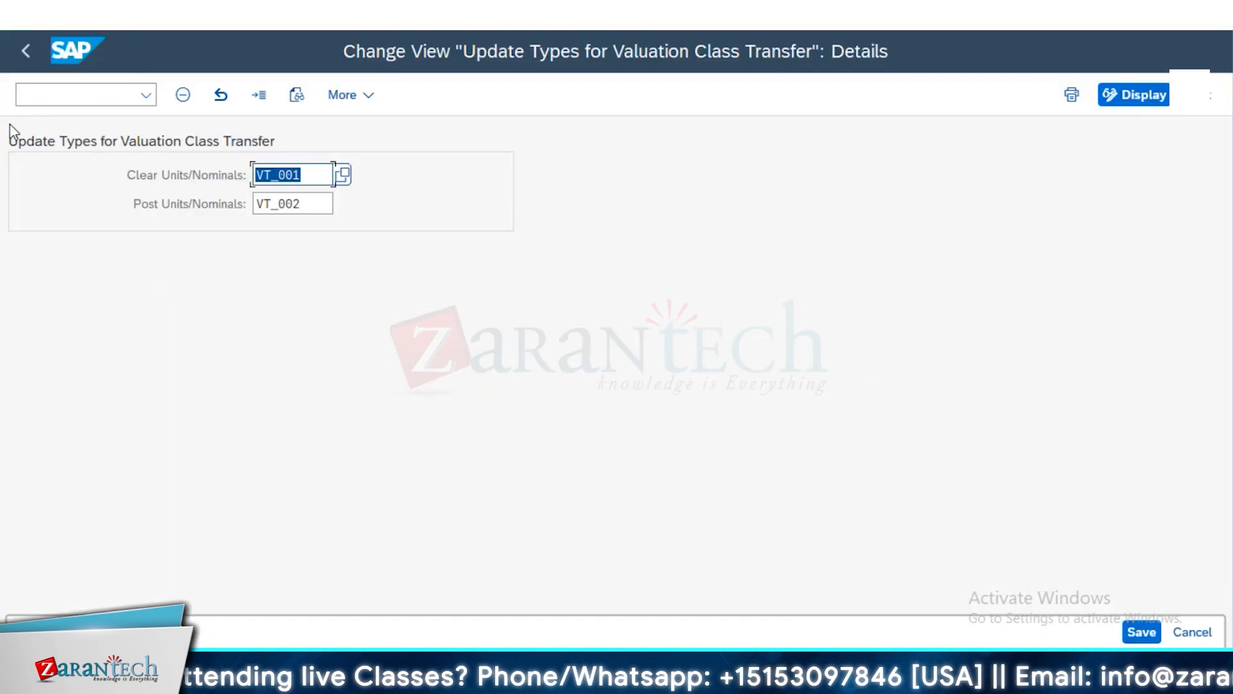
{"action": "key", "text": "Tab"}
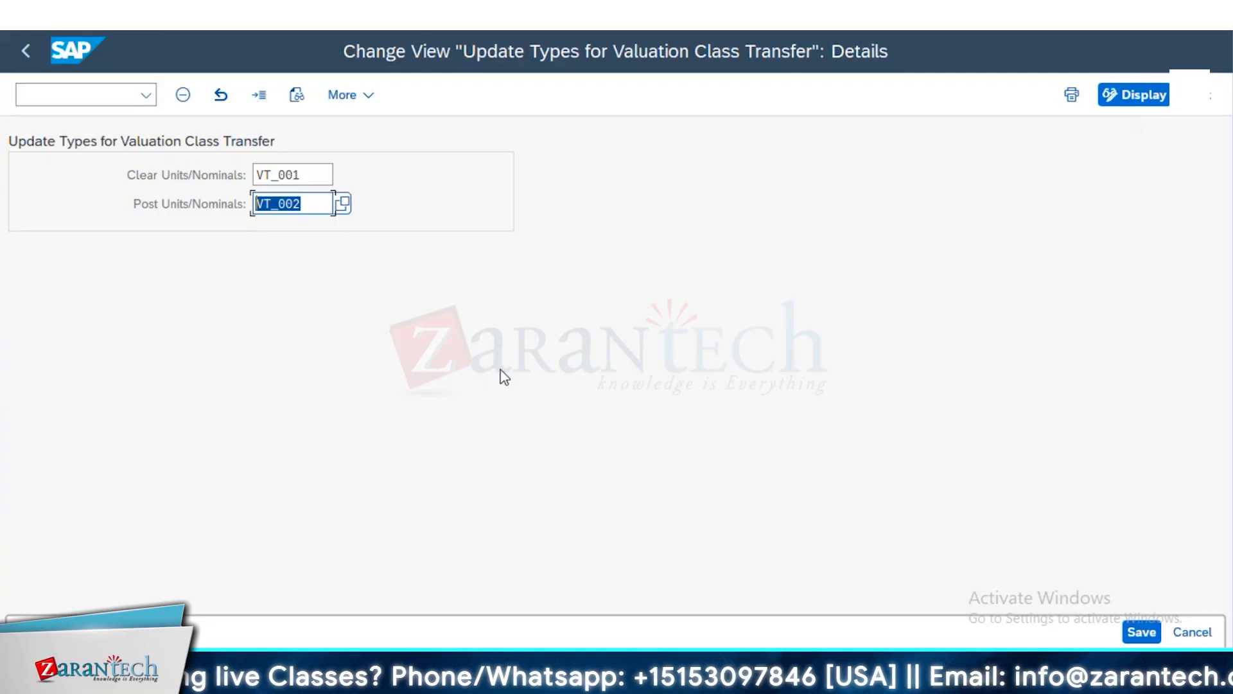
Switch to Excel and examine the 1ST JAN 2025 amount of the loan against the total amount row
{"action": "key", "text": "alt+Tab"}
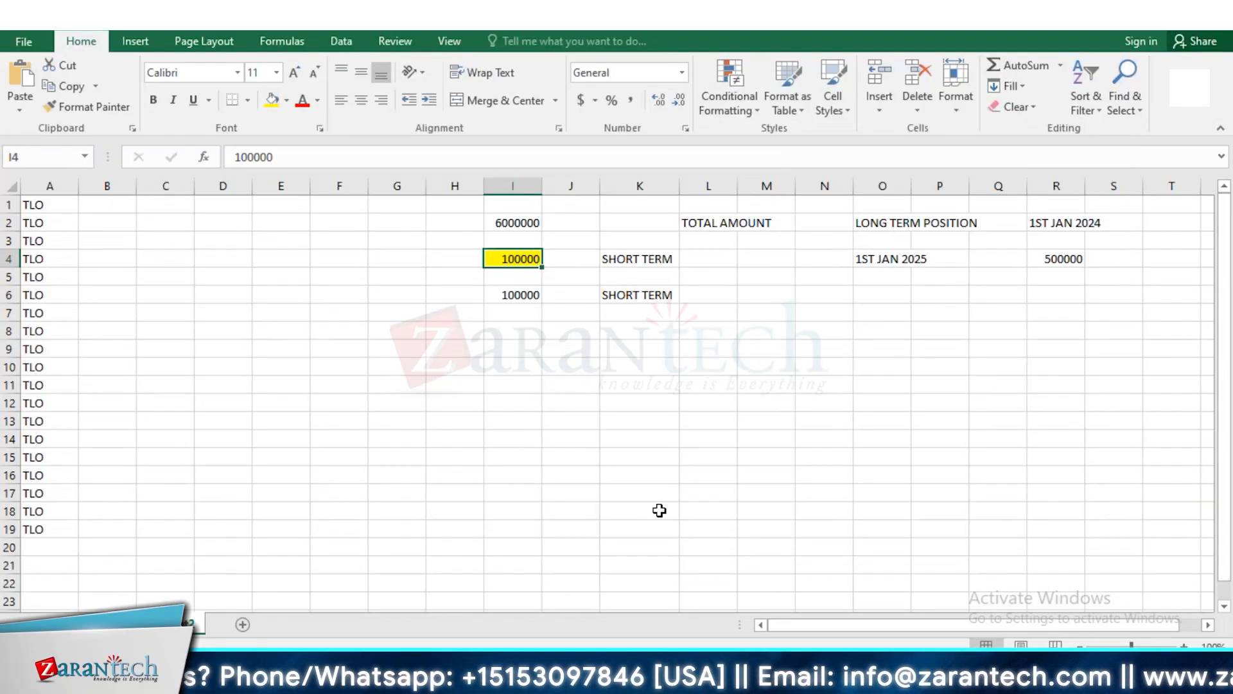
{"action": "left_click_drag", "start_coordinate": [1045, 251], "coordinate": [1093, 256]}
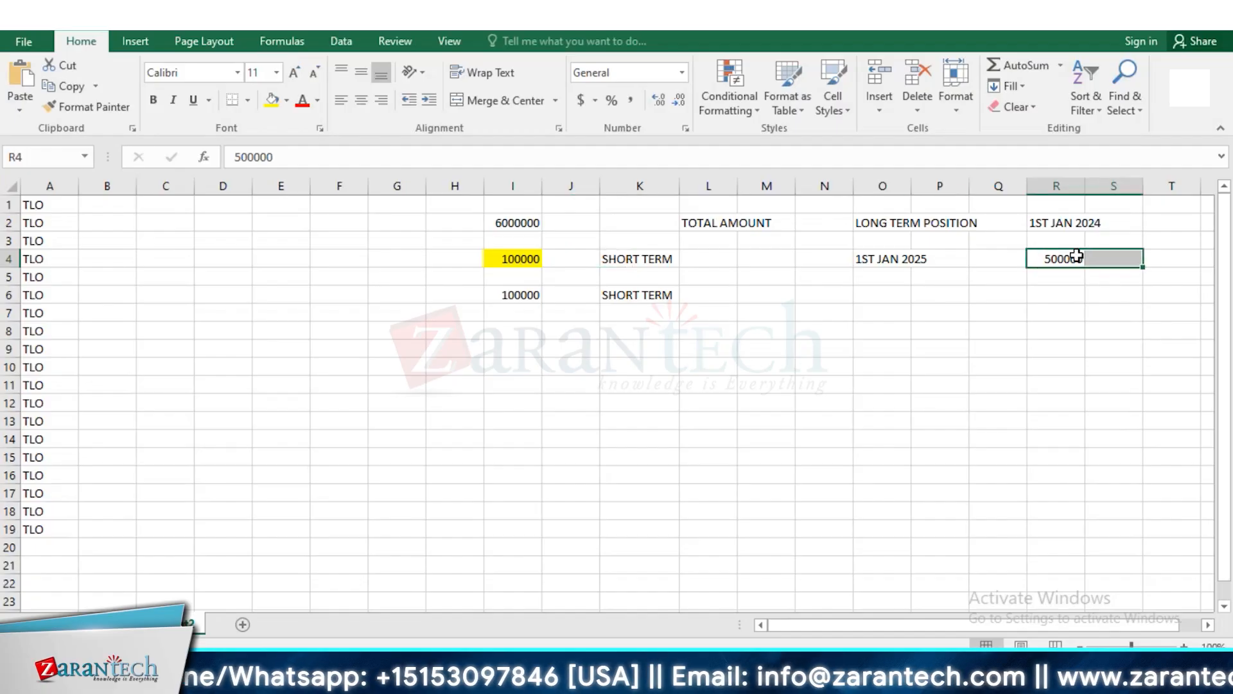
{"action": "left_click", "coordinate": [586, 224]}
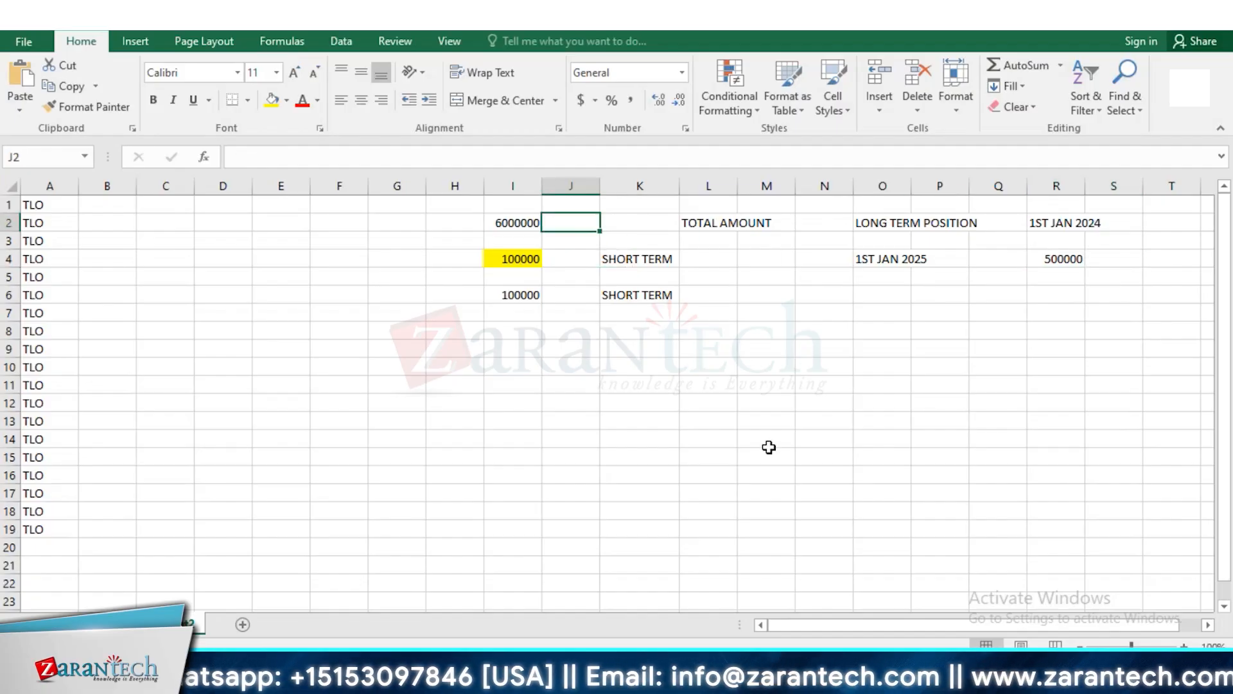
Switch back to SAP, compare the Clear Units/Nominals entry VT_001 with Post Units/Nominals VT_002, and return to the IMG
{"action": "key", "text": "alt+Tab"}
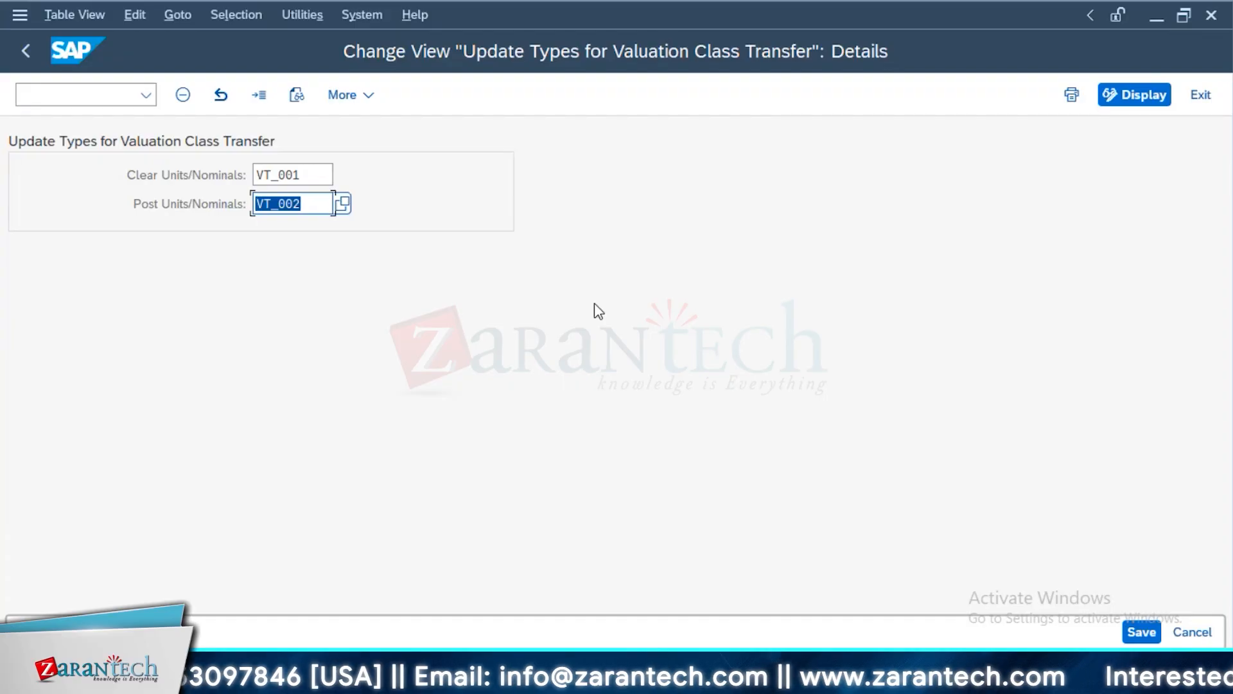
{"action": "left_click", "coordinate": [324, 174]}
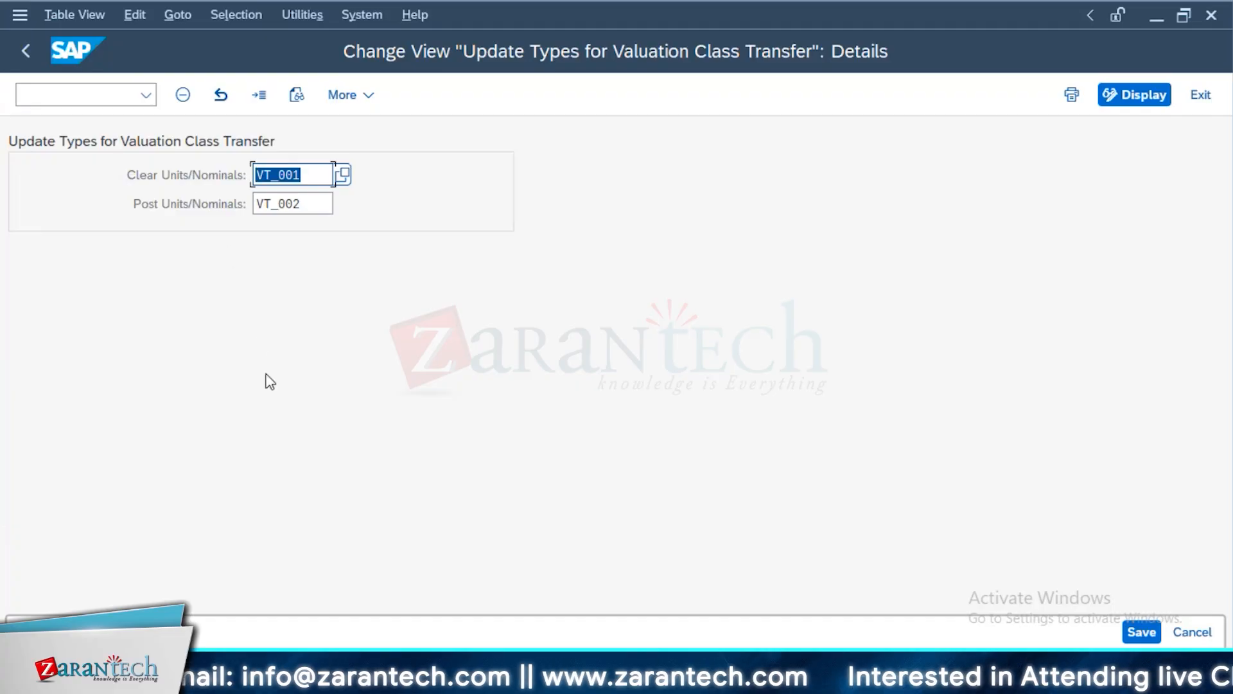
{"action": "left_click", "coordinate": [303, 202]}
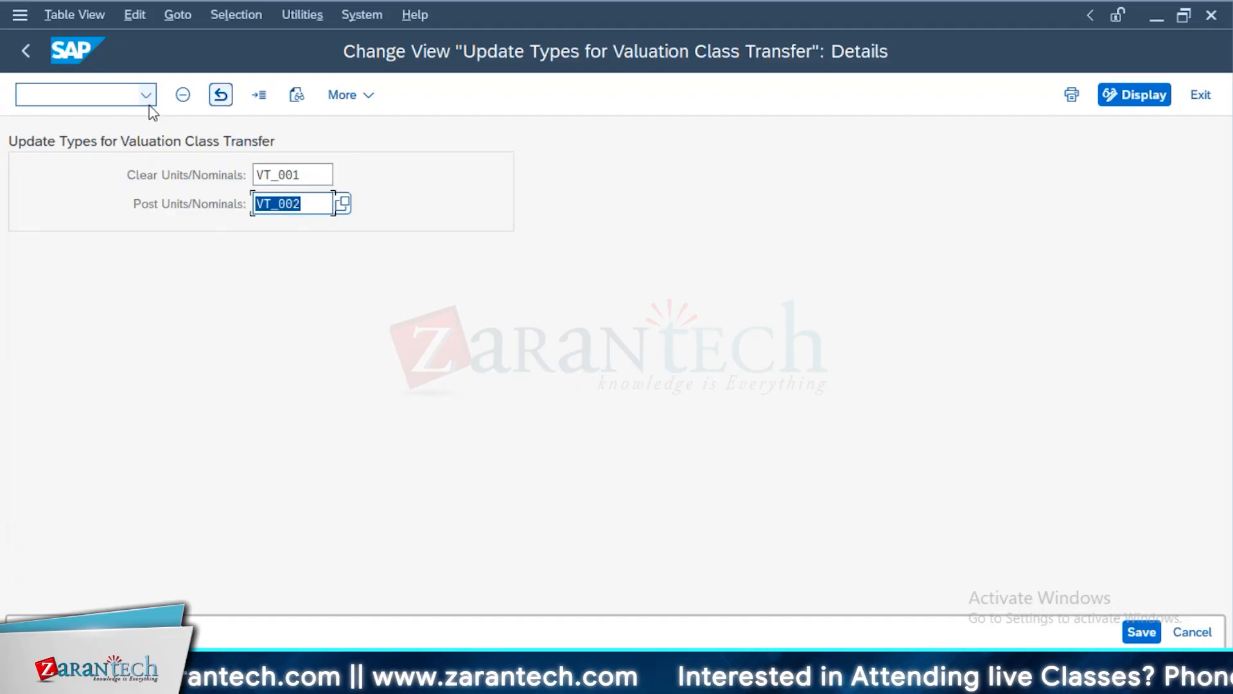
{"action": "left_click", "coordinate": [276, 174]}
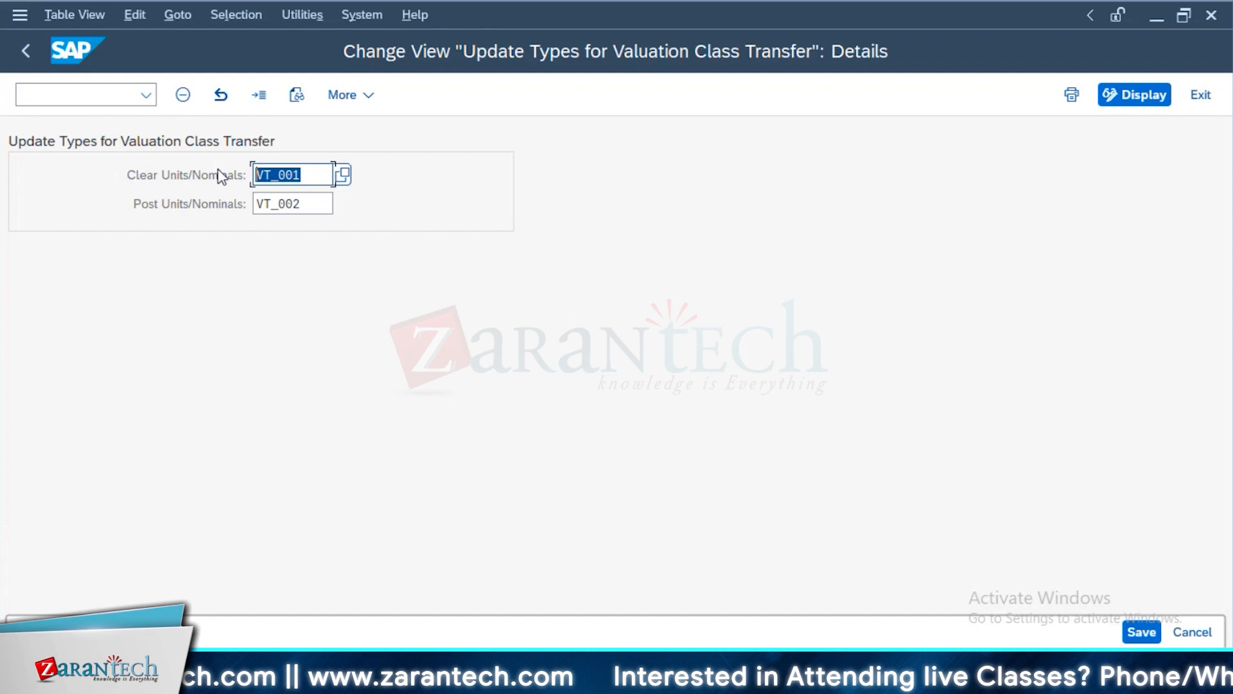
{"action": "left_click", "coordinate": [303, 202]}
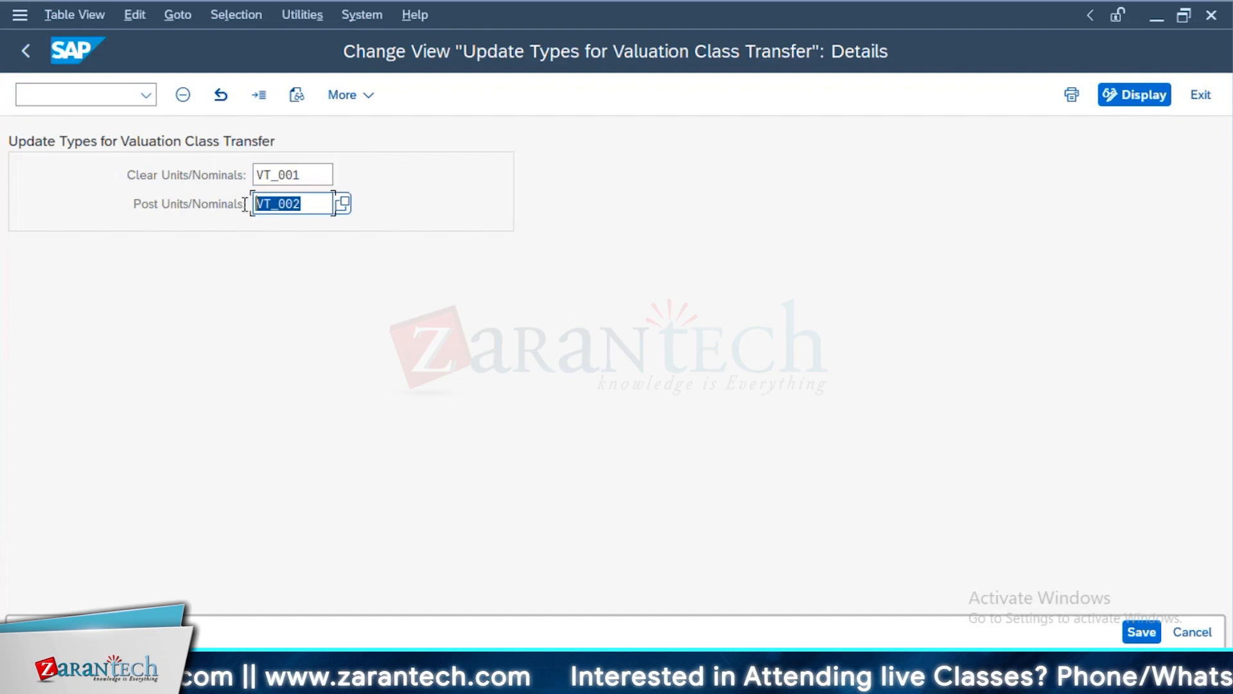
{"action": "left_click", "coordinate": [297, 173]}
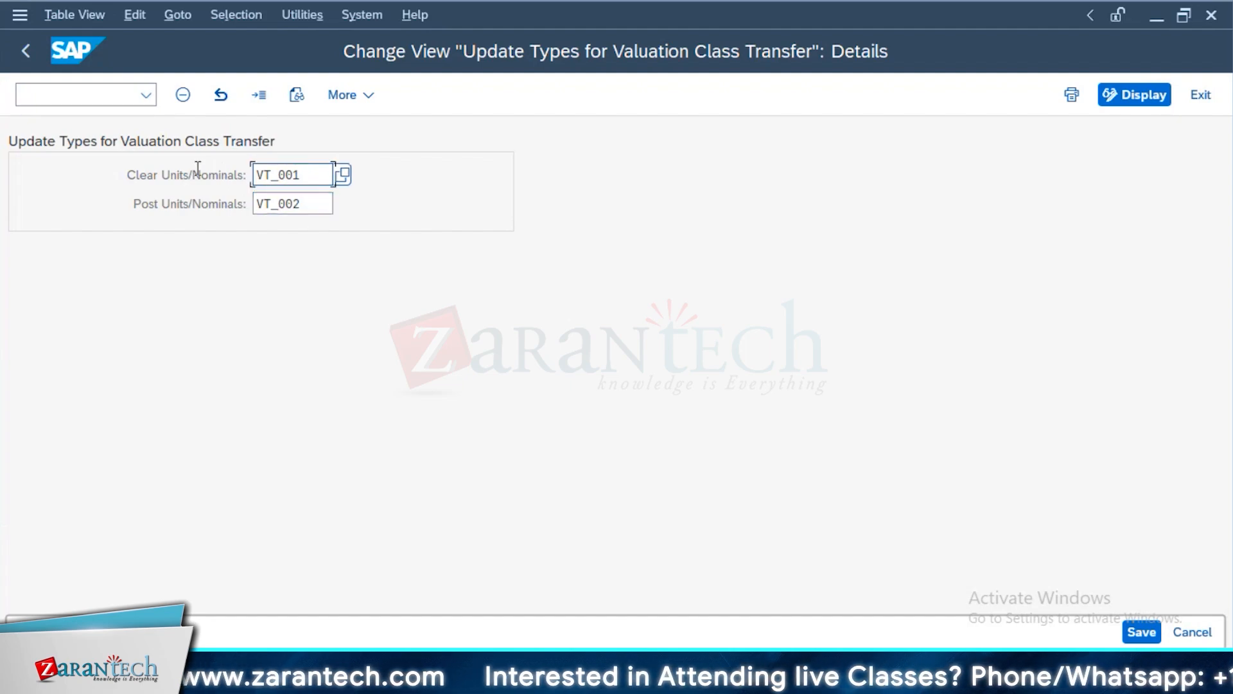
{"action": "left_click", "coordinate": [305, 203]}
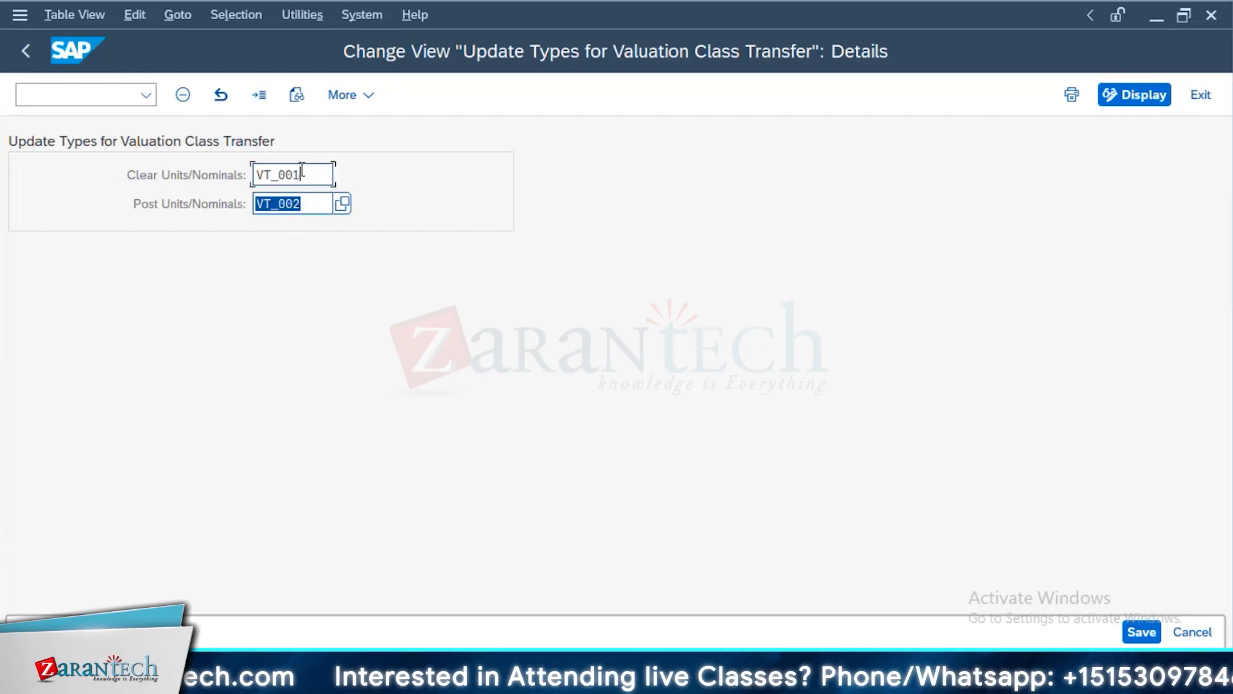
{"action": "left_click", "coordinate": [325, 174]}
{"action": "left_click", "coordinate": [329, 203]}
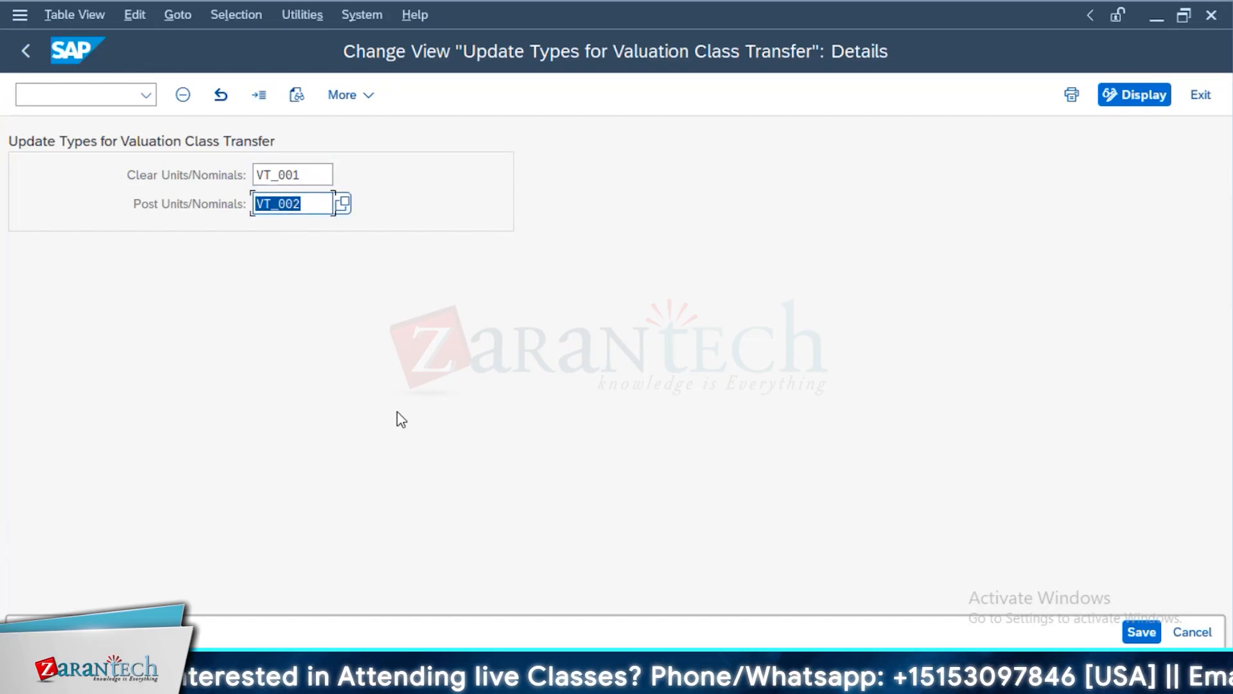
{"action": "left_click", "coordinate": [26, 51]}
Expand the Account Assignment Transfer node in the IMG's Accounting settings
{"action": "key", "text": "alt+Tab"}
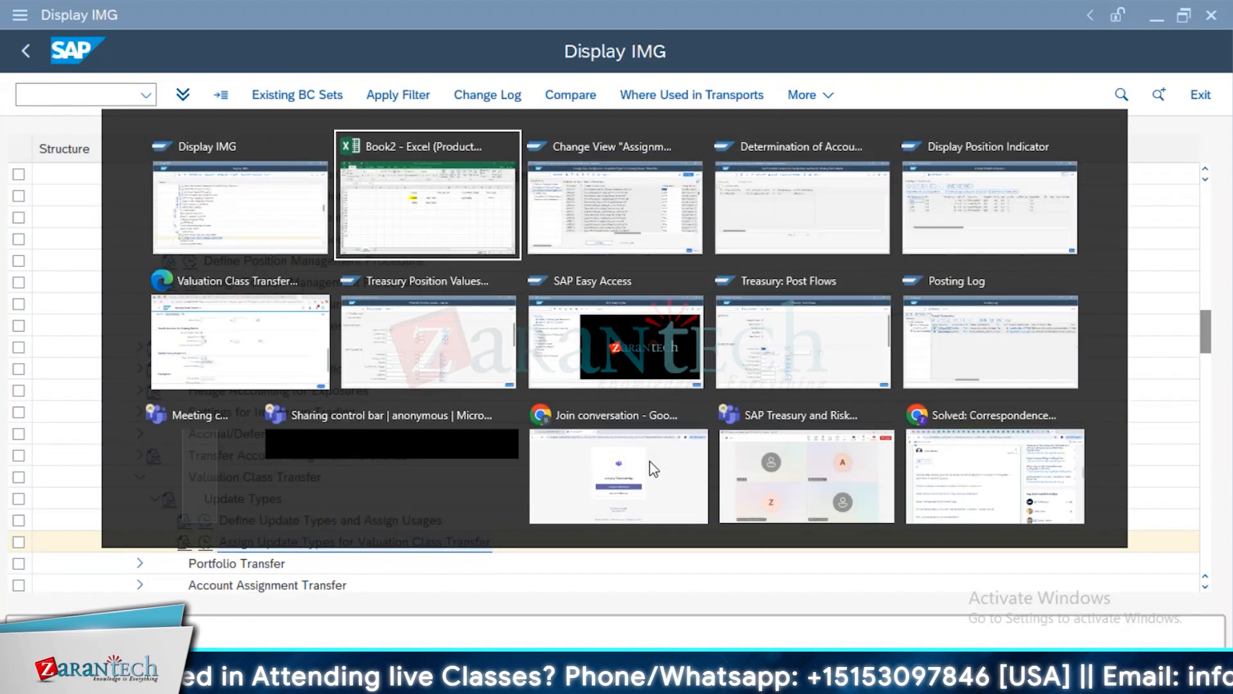
{"action": "key", "text": "alt+Tab"}
{"action": "scroll", "coordinate": [187, 572], "scroll_direction": "down", "scroll_amount": 4}
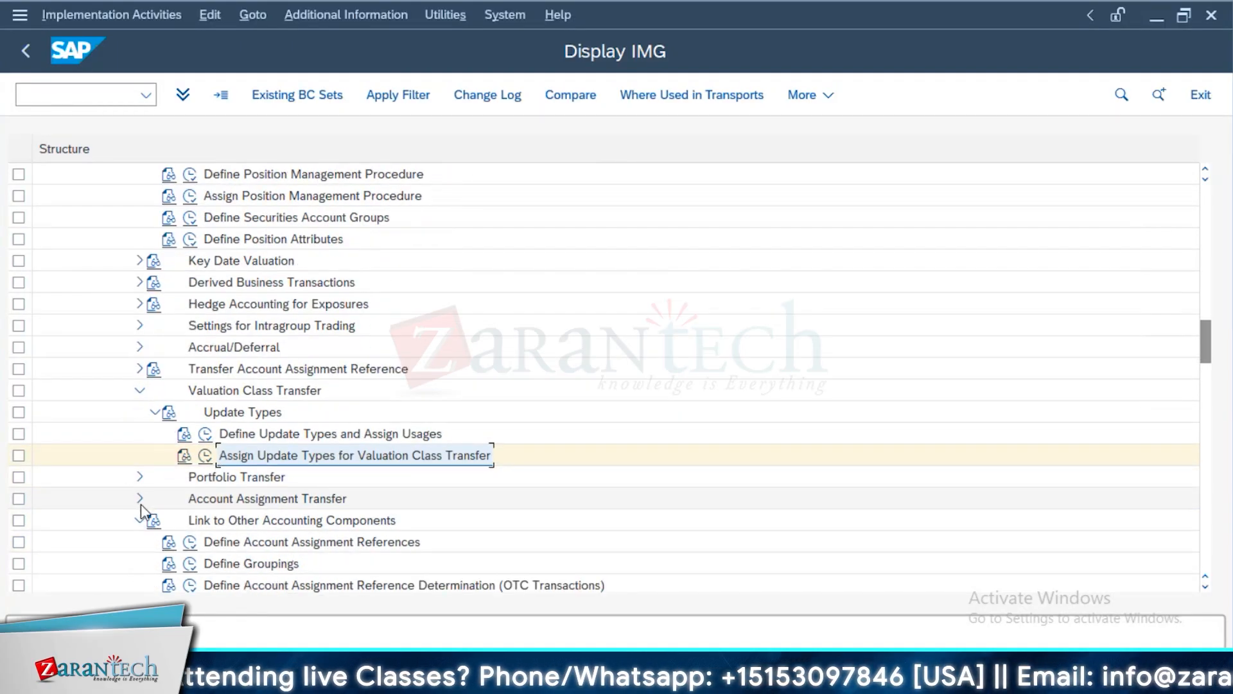
{"action": "left_click", "coordinate": [140, 499]}
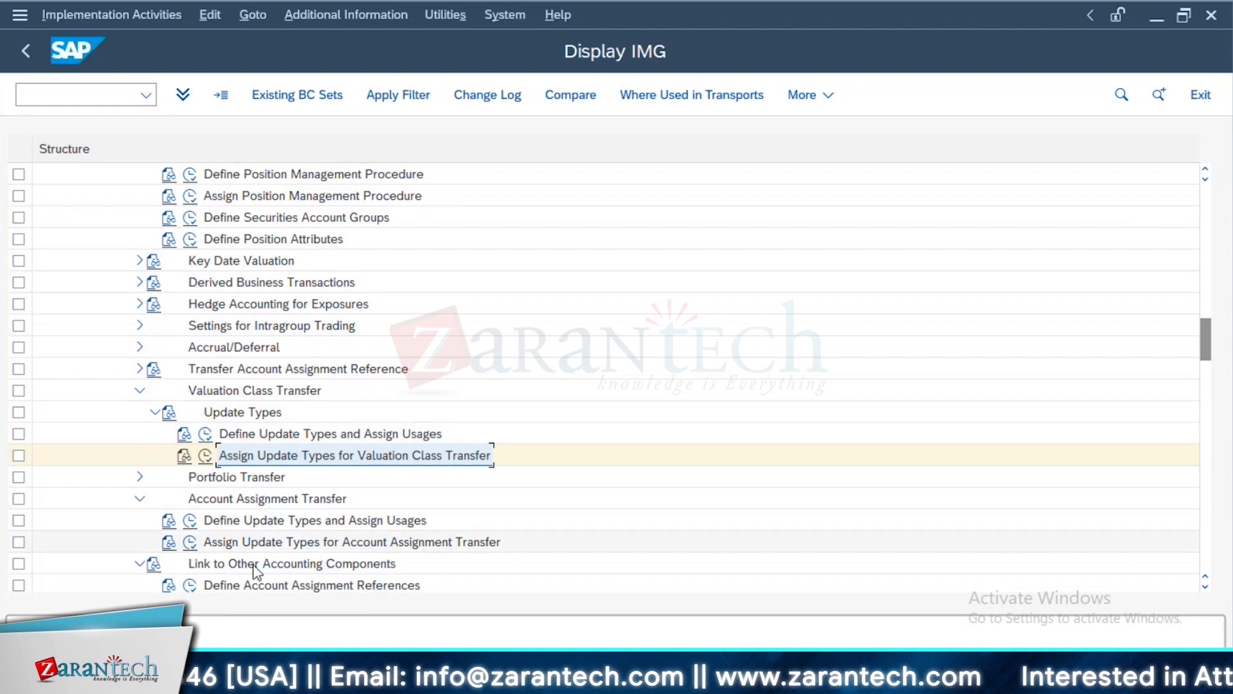
Open Assign Update Types for Account Assignment Transfer and review the External Transfer fields for main flows and accrued interest flows
{"action": "left_click", "coordinate": [191, 543]}
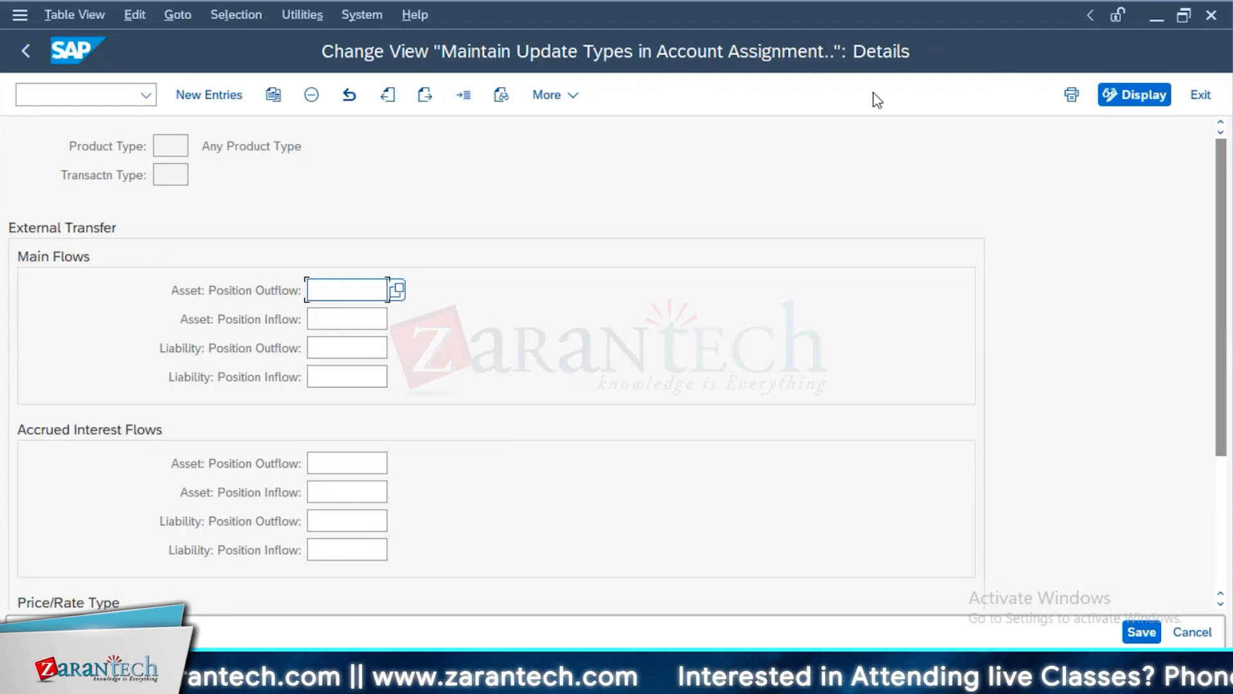
{"action": "left_click", "coordinate": [170, 146]}
{"action": "left_click", "coordinate": [170, 174]}
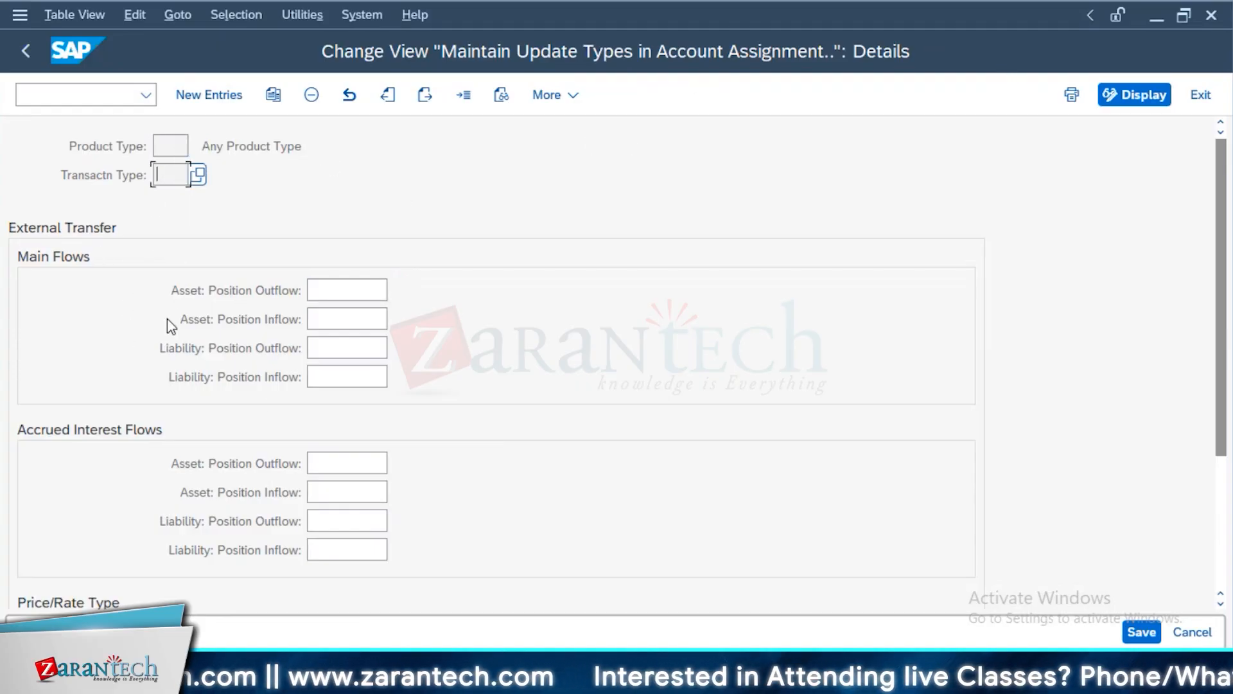
{"action": "left_click", "coordinate": [325, 289]}
{"action": "left_click", "coordinate": [333, 317]}
{"action": "left_click", "coordinate": [328, 351]}
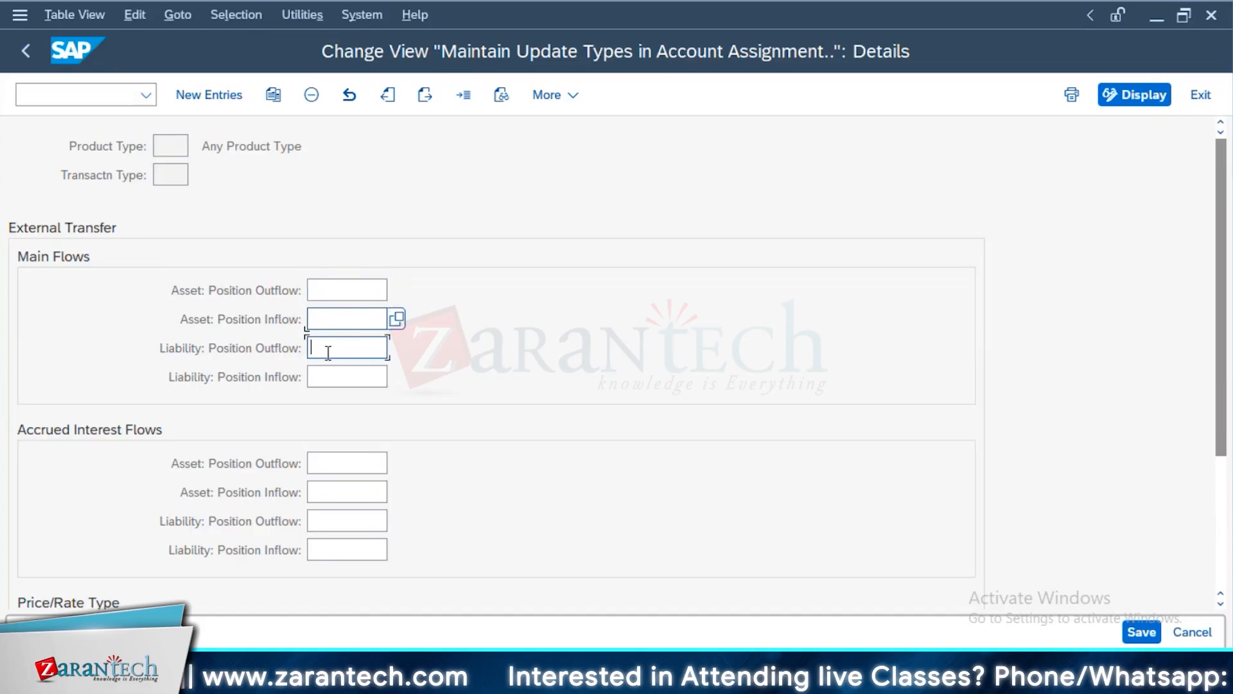
{"action": "left_click", "coordinate": [330, 376]}
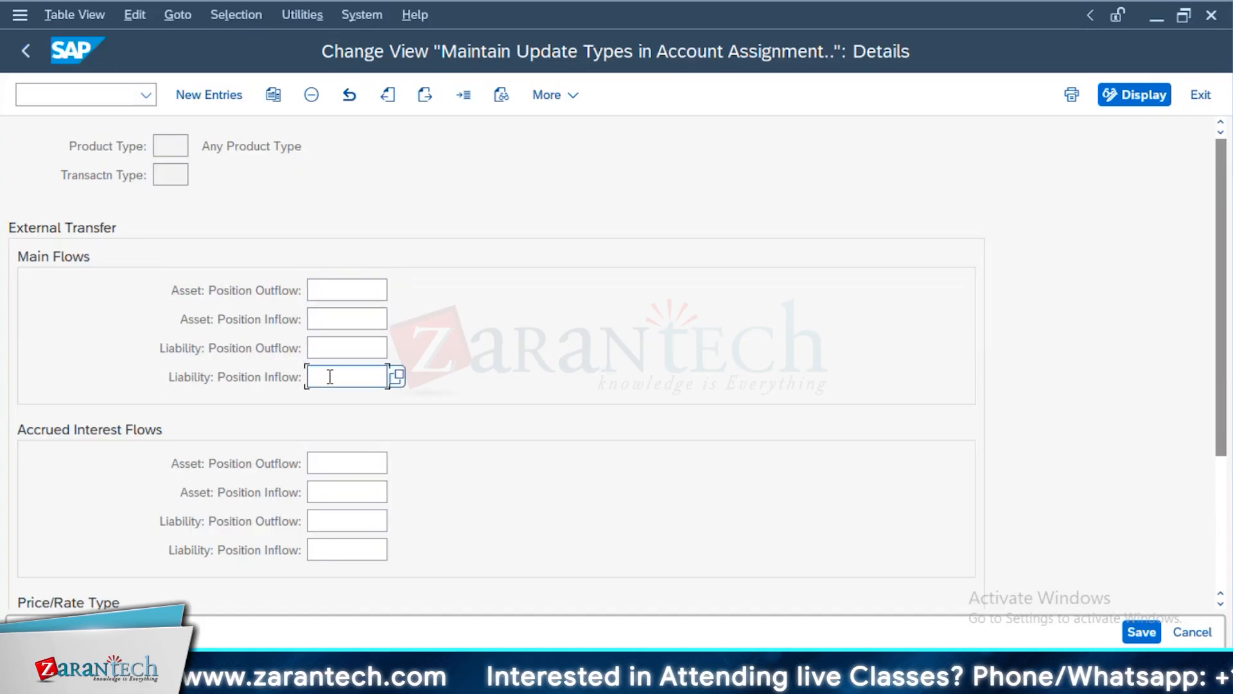
{"action": "left_click", "coordinate": [346, 457]}
{"action": "left_click", "coordinate": [350, 548]}
{"action": "scroll", "coordinate": [355, 550], "scroll_direction": "down", "scroll_amount": 1}
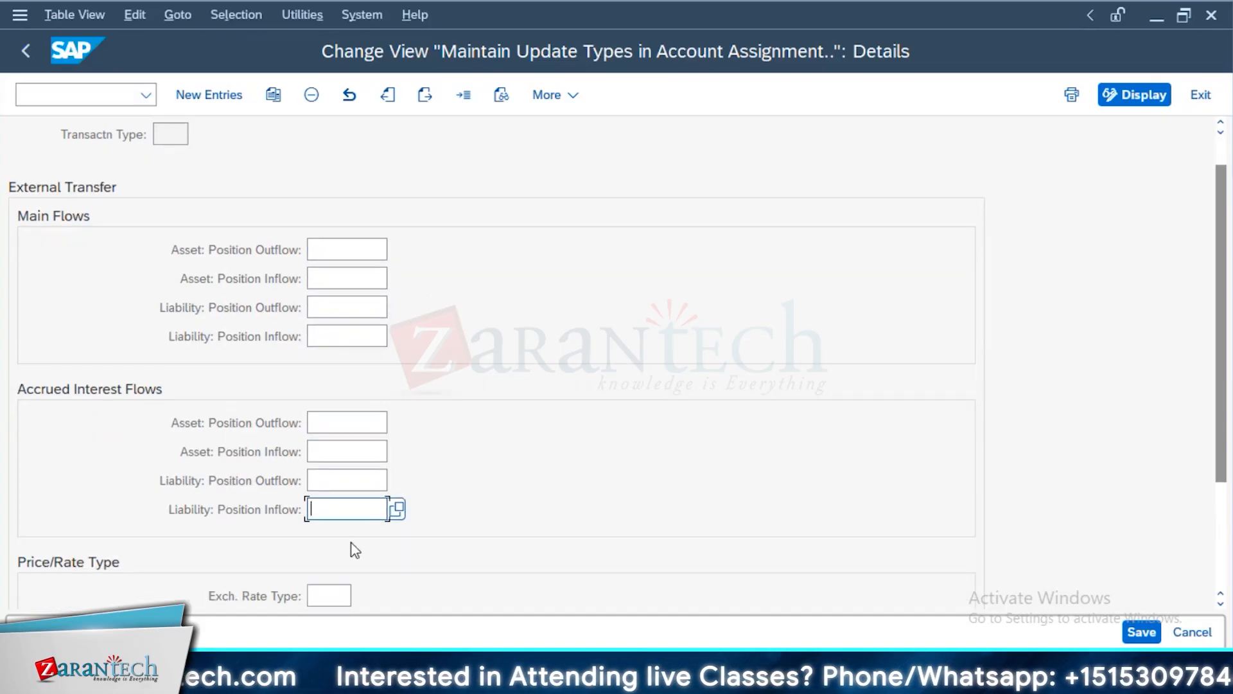
Review the Internal Transfer update types for position outflow and inflow, and return to the IMG
{"action": "scroll", "coordinate": [355, 551], "scroll_direction": "down", "scroll_amount": 4}
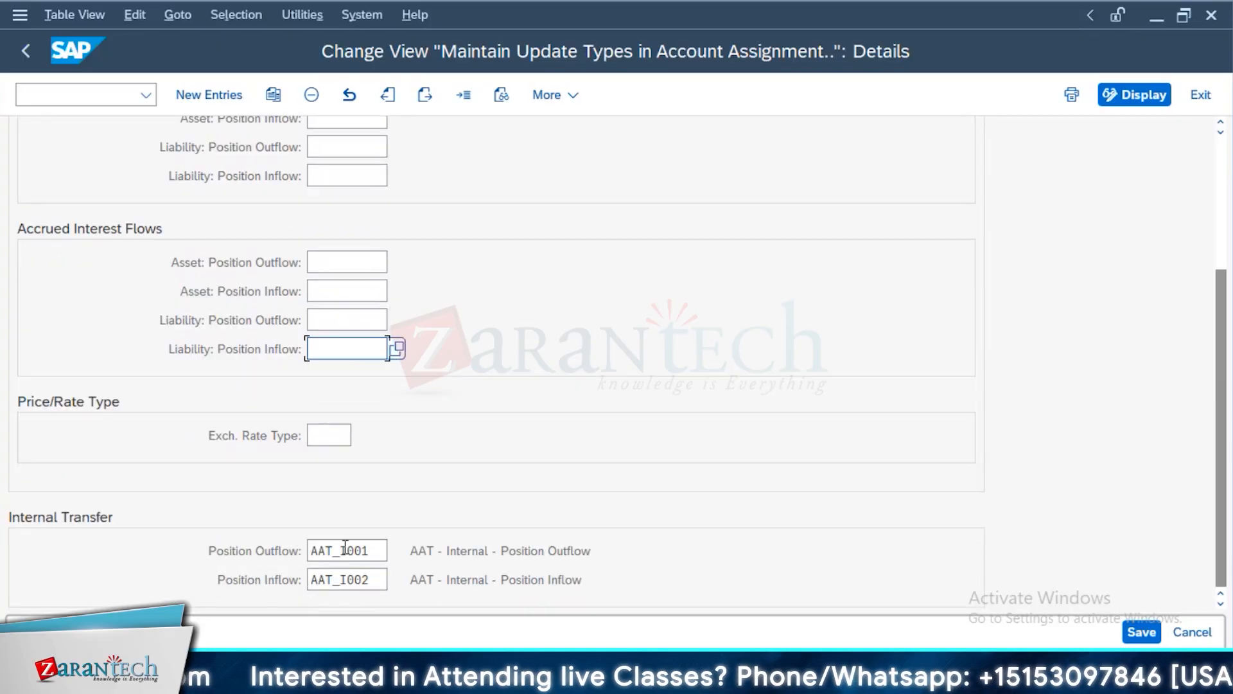
{"action": "left_click_drag", "start_coordinate": [383, 552], "coordinate": [248, 587]}
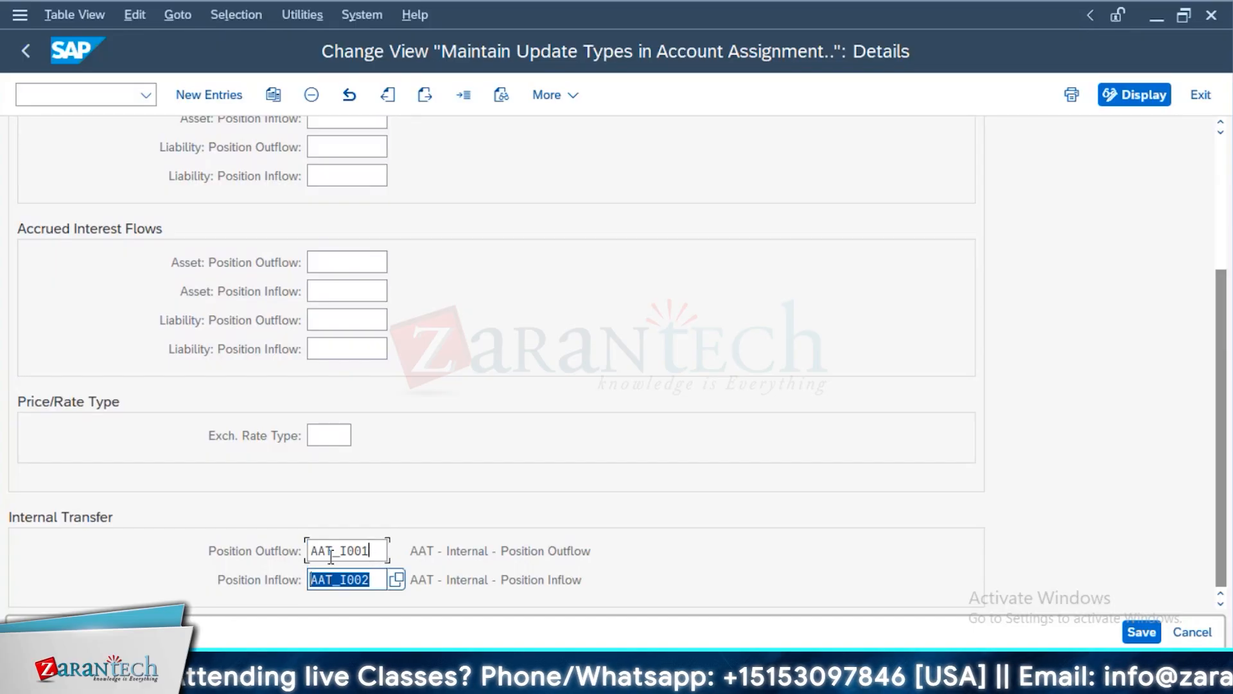
{"action": "left_click_drag", "start_coordinate": [331, 556], "coordinate": [230, 583]}
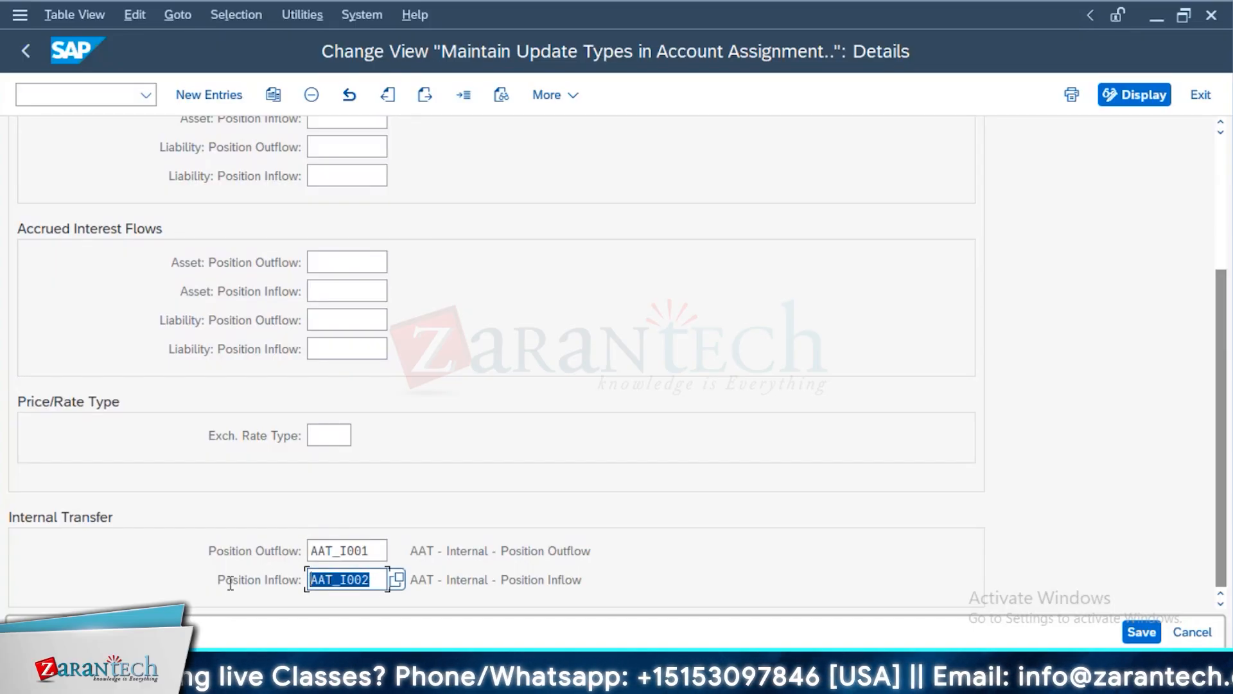
{"action": "left_click", "coordinate": [27, 51]}
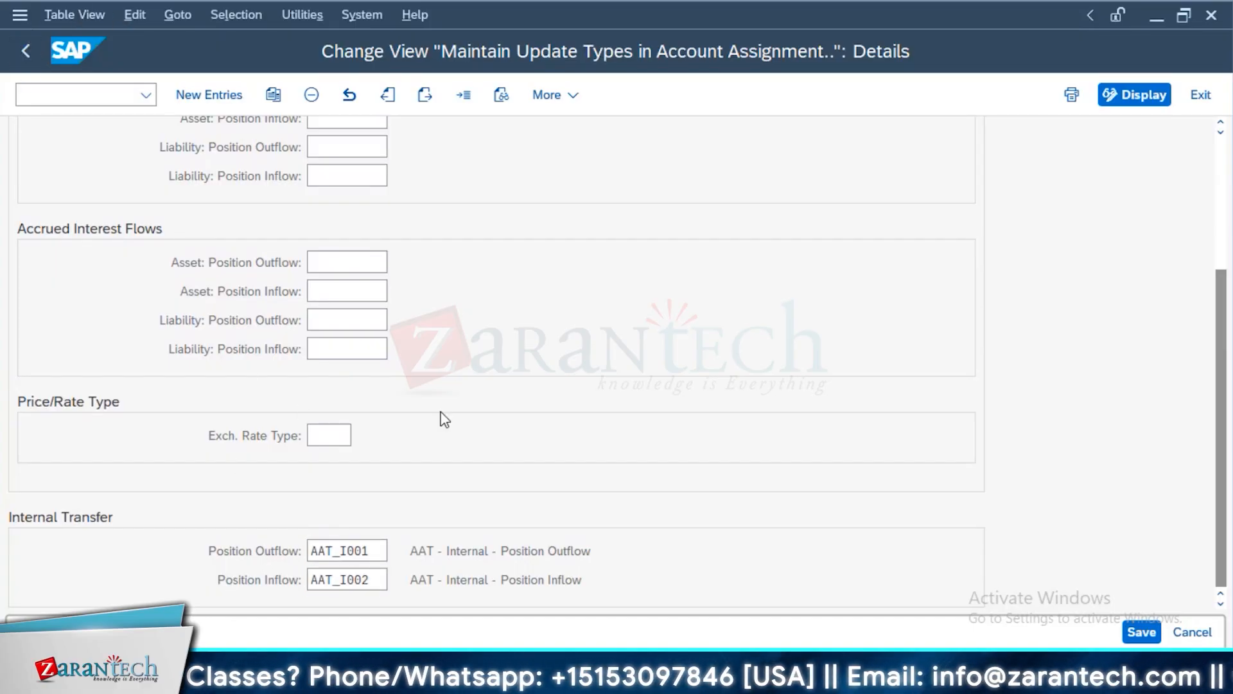
{"action": "left_click", "coordinate": [27, 63]}
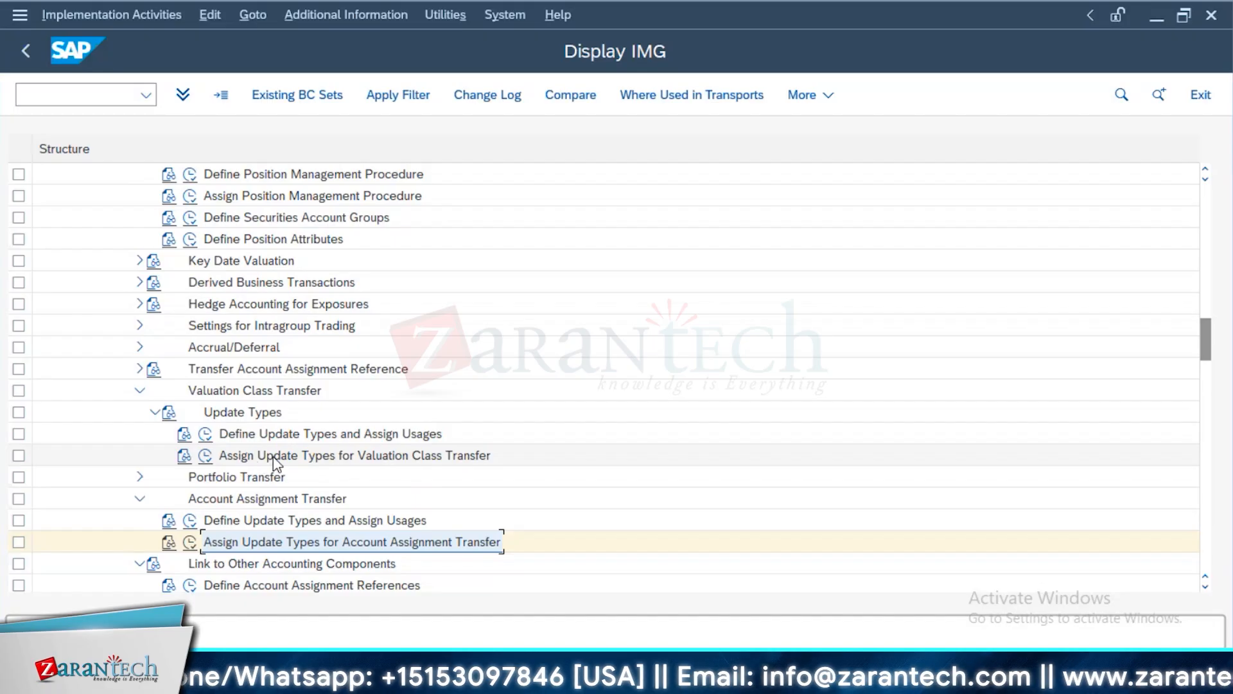
Open FTR_EDIT in a new session and display the term loan's administration data to check its general valuation class
{"action": "scroll", "coordinate": [270, 444], "scroll_direction": "up", "scroll_amount": 4}
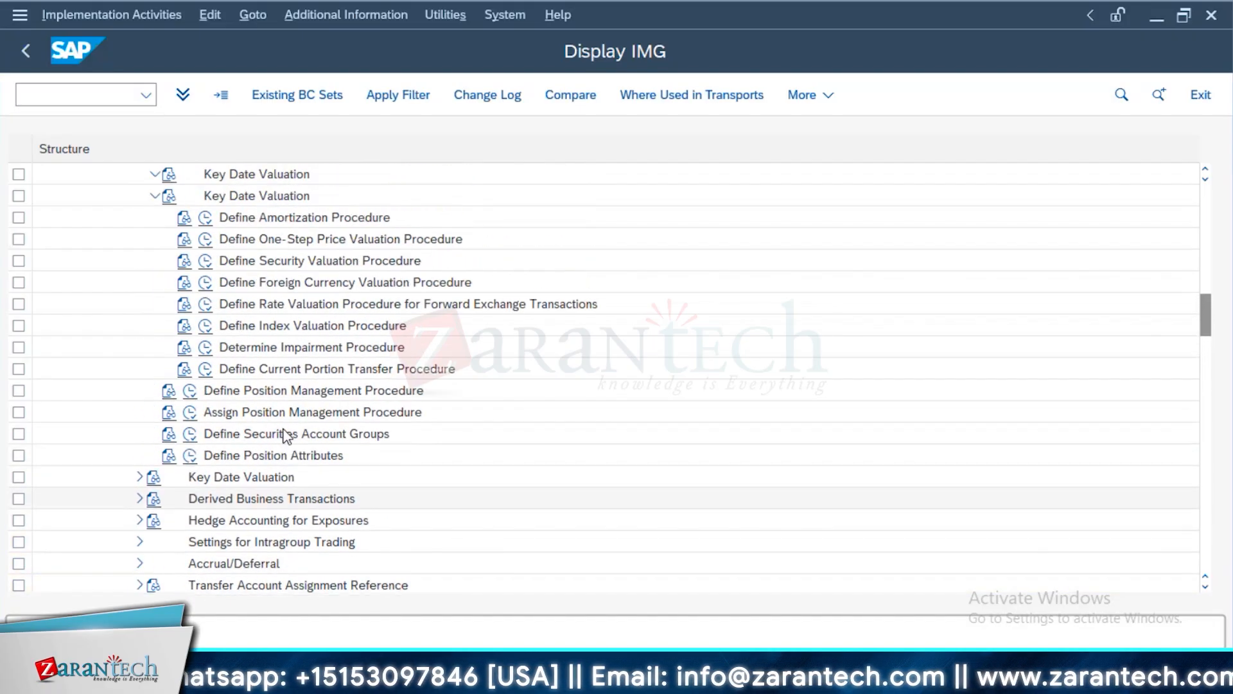
{"action": "scroll", "coordinate": [248, 411], "scroll_direction": "up", "scroll_amount": 1}
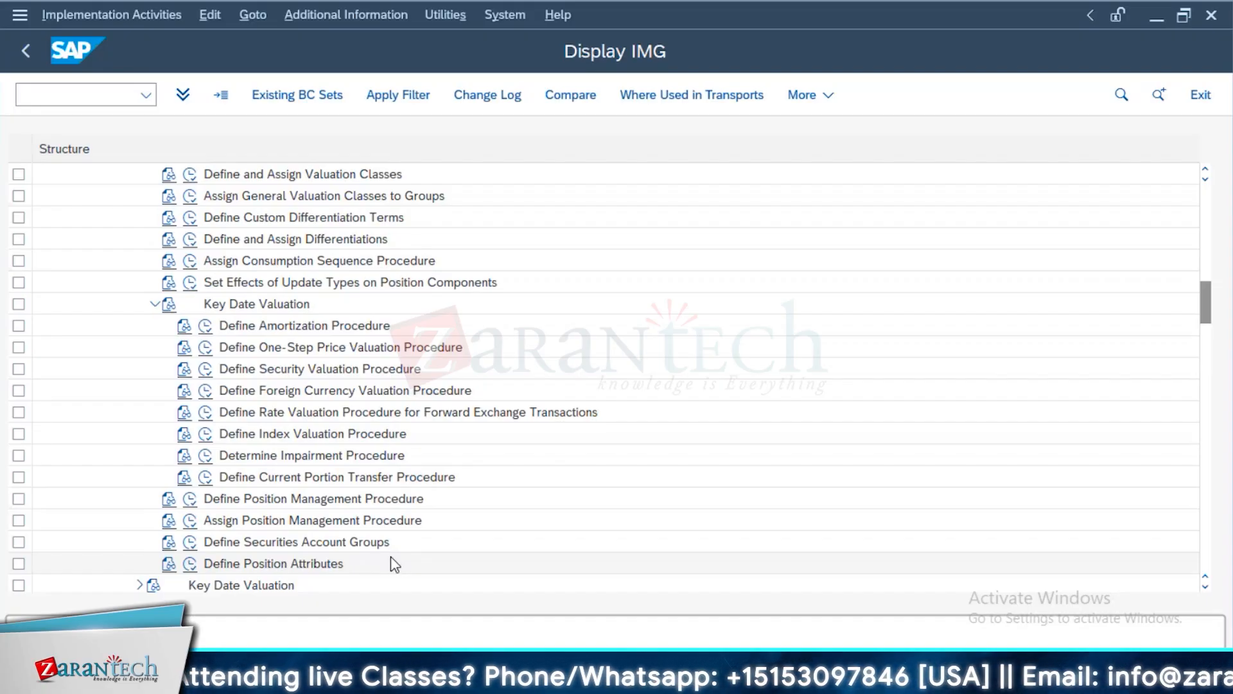
{"action": "key", "text": "alt+Tab"}
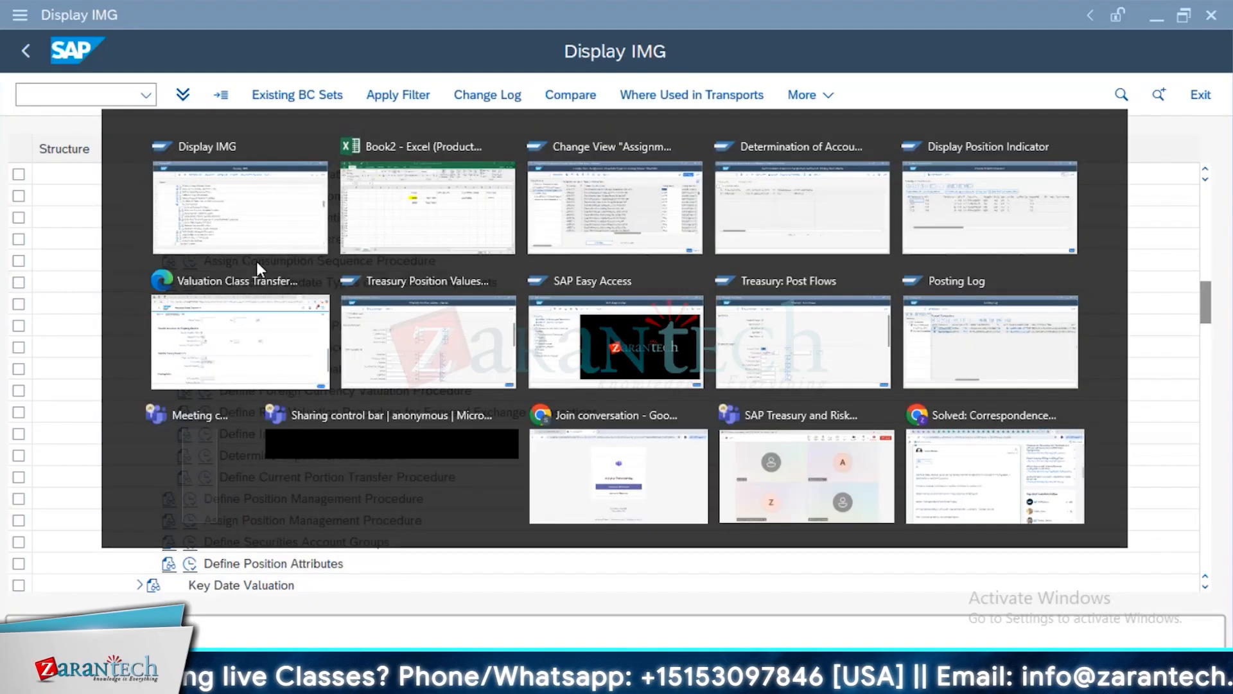
{"action": "key", "text": "alt+Tab"}
{"action": "left_click", "coordinate": [113, 92]}
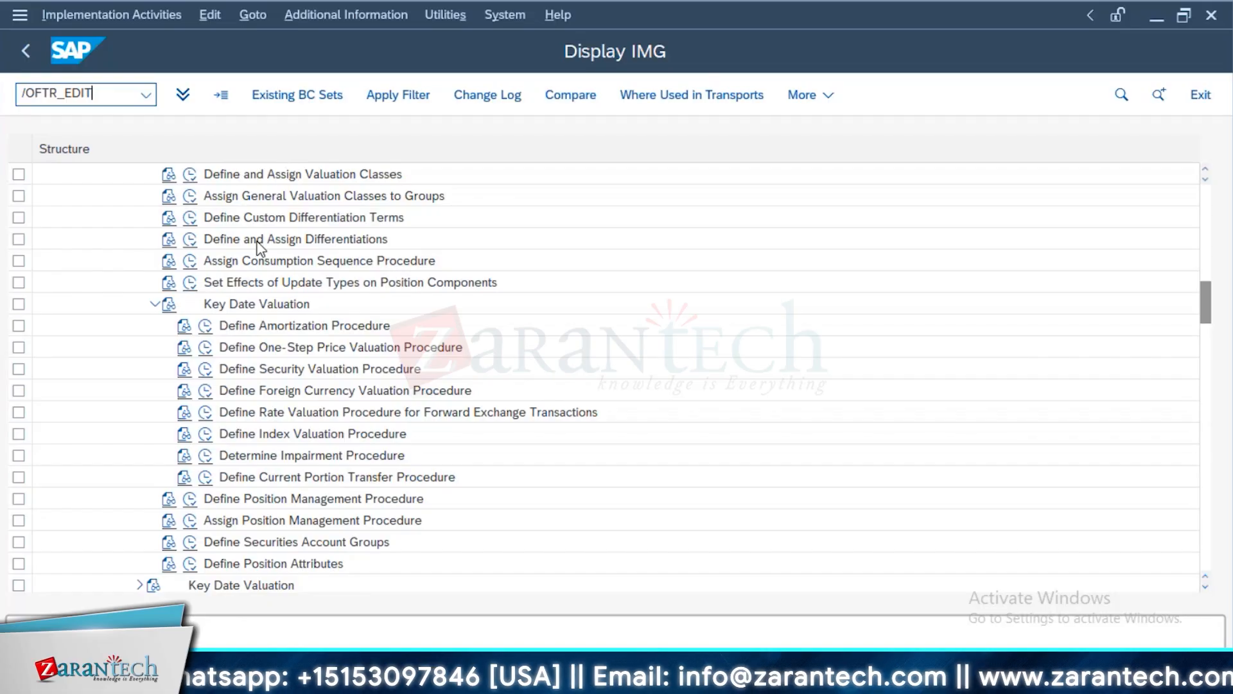
{"action": "key", "text": "Return"}
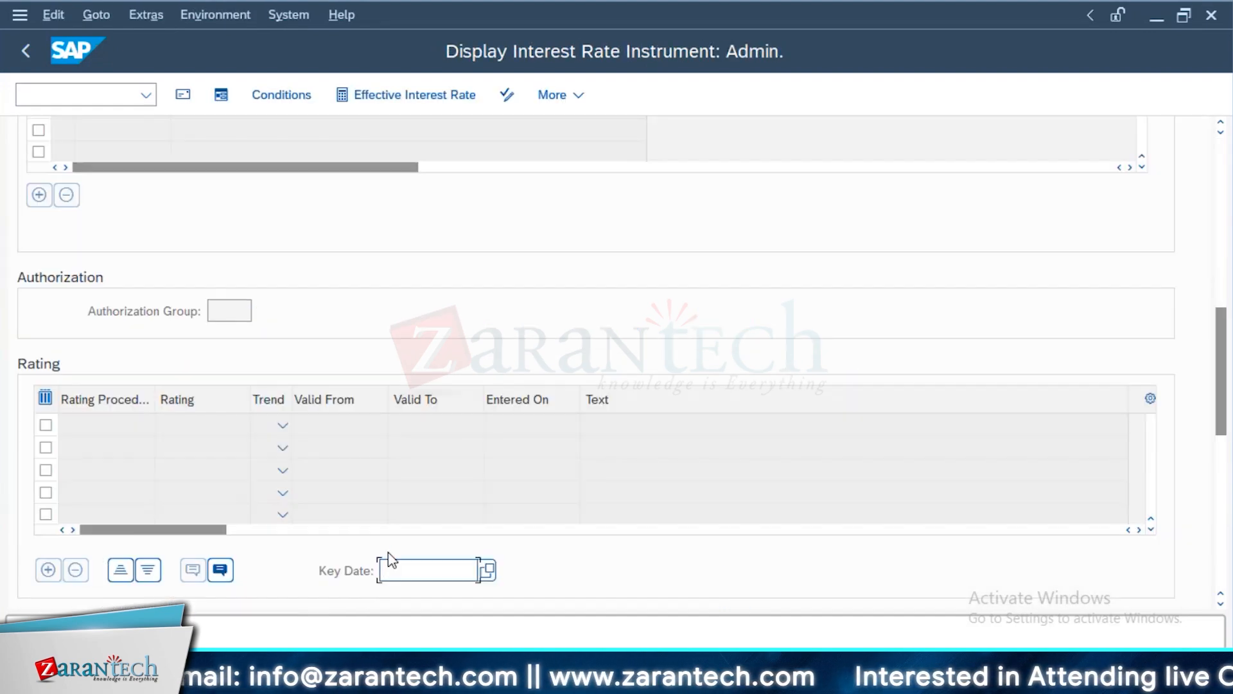
{"action": "scroll", "coordinate": [143, 275], "scroll_direction": "up", "scroll_amount": 6}
Open Treasury: Post Flows with TBB1 in a new session and enter the term loan's transaction number
{"action": "left_click", "coordinate": [110, 99]}
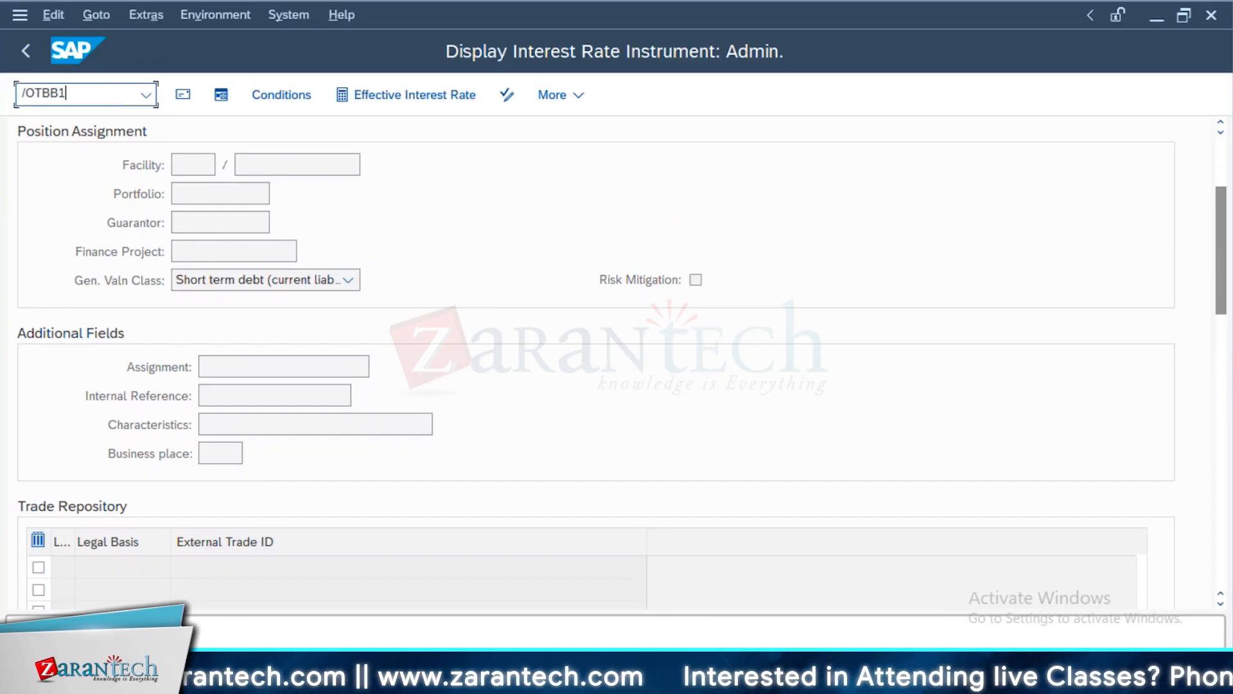
{"action": "type", "text": "/OTBB1"}
{"action": "key", "text": "Return"}
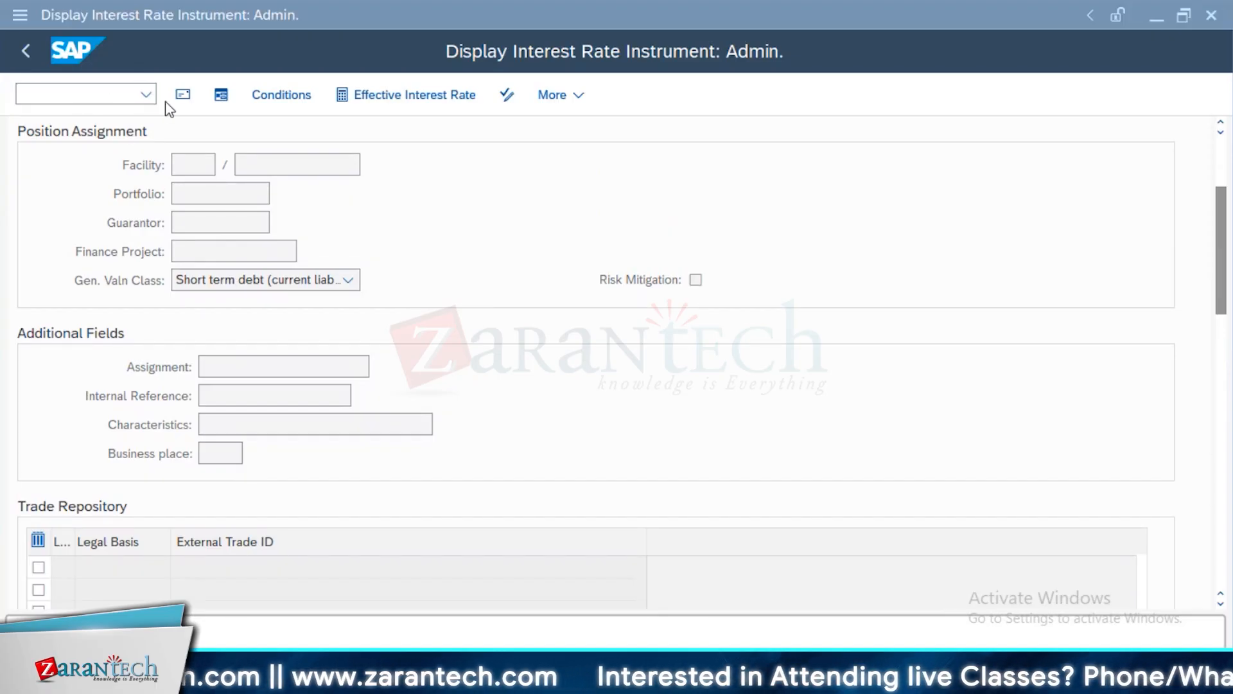
{"action": "left_click", "coordinate": [416, 410]}
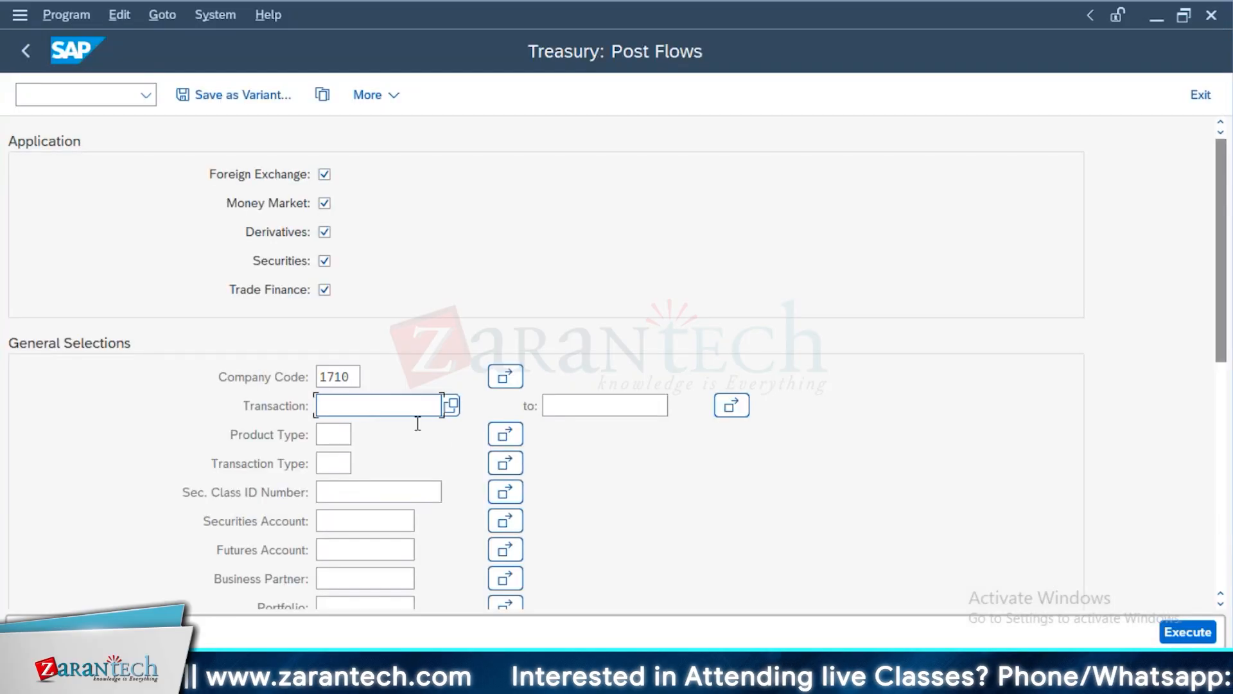
{"action": "left_click", "coordinate": [392, 432]}
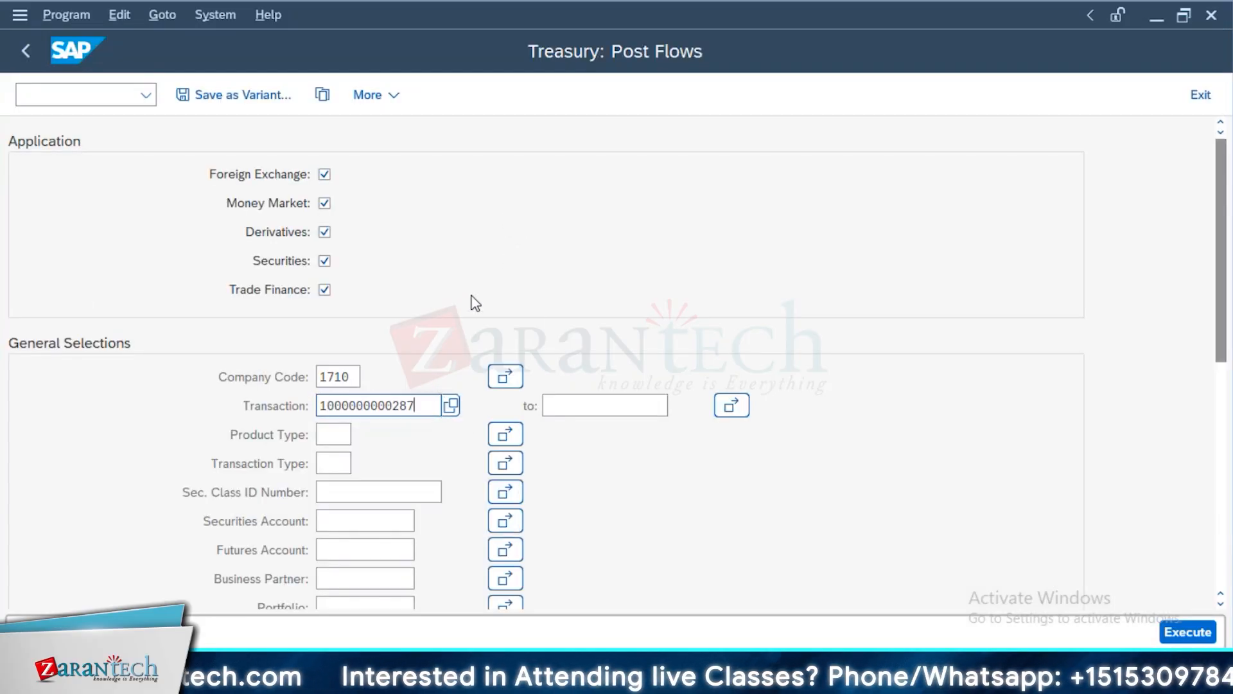
{"action": "key", "text": "alt+Tab"}
Check the loan's cash flow, select the term end date 02/18/2026 in its structure data, and run the flow posting
{"action": "key", "text": "alt+Tab"}
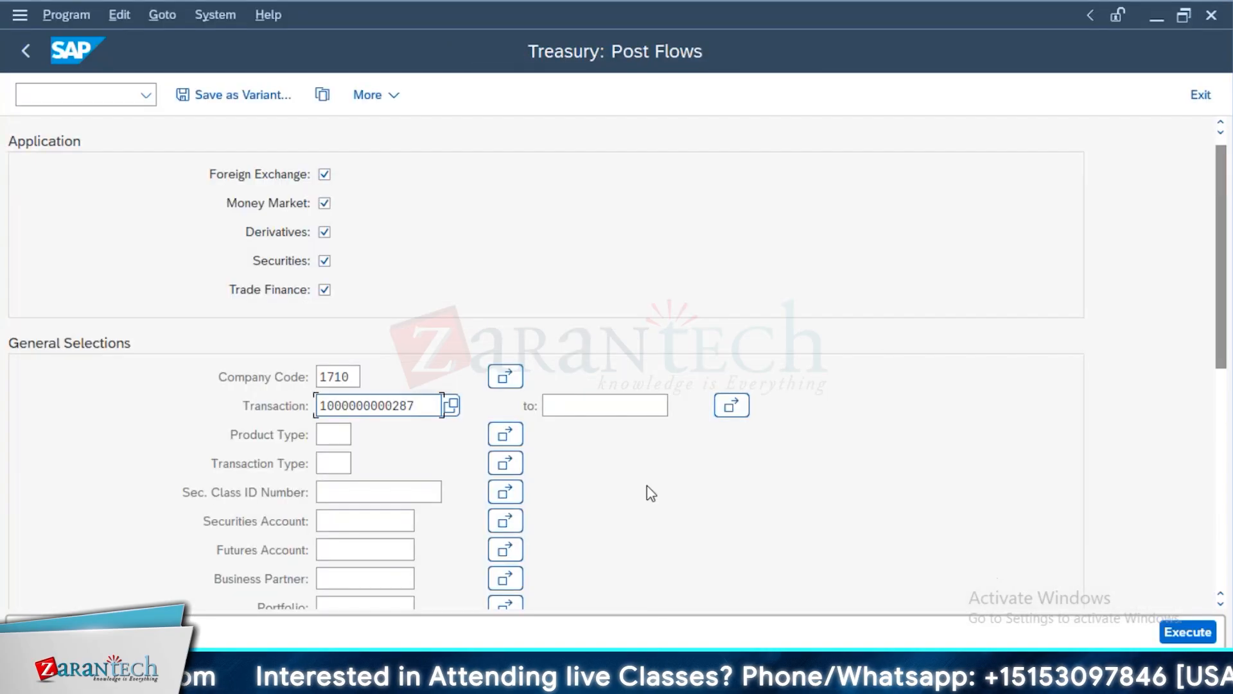
{"action": "scroll", "coordinate": [647, 486], "scroll_direction": "down", "scroll_amount": 3}
{"action": "scroll", "coordinate": [198, 233], "scroll_direction": "up", "scroll_amount": 2}
{"action": "key", "text": "alt+Tab"}
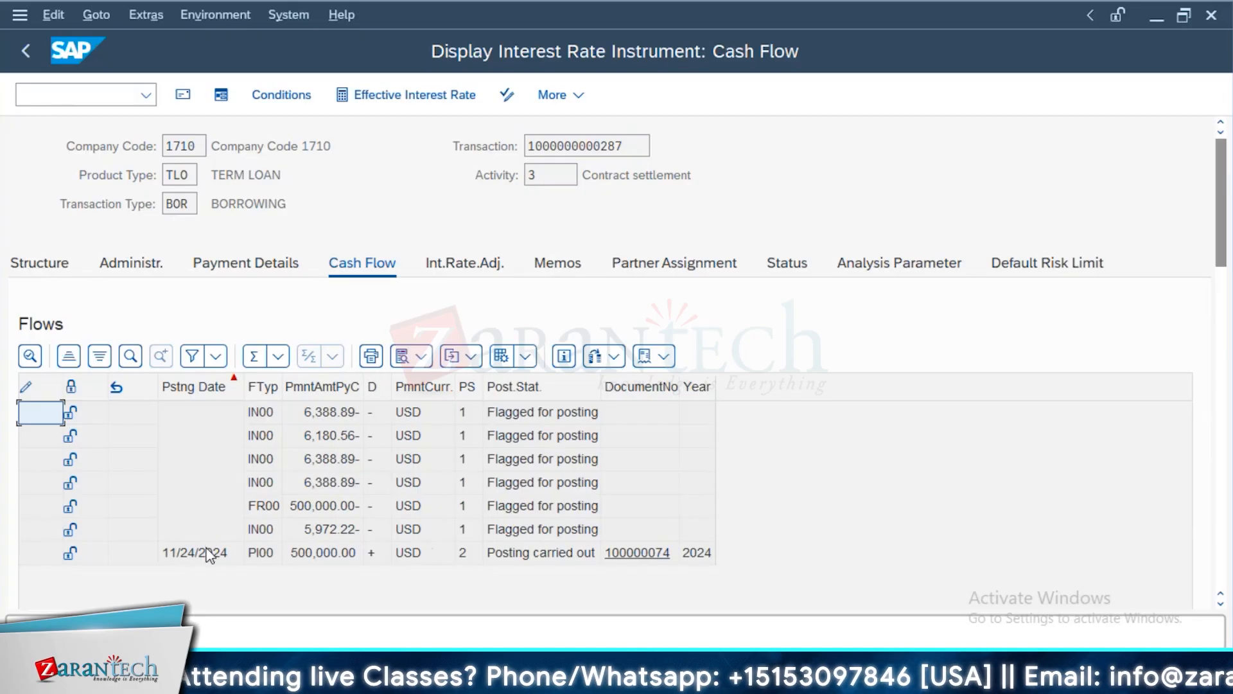
{"action": "double_click", "coordinate": [228, 552]}
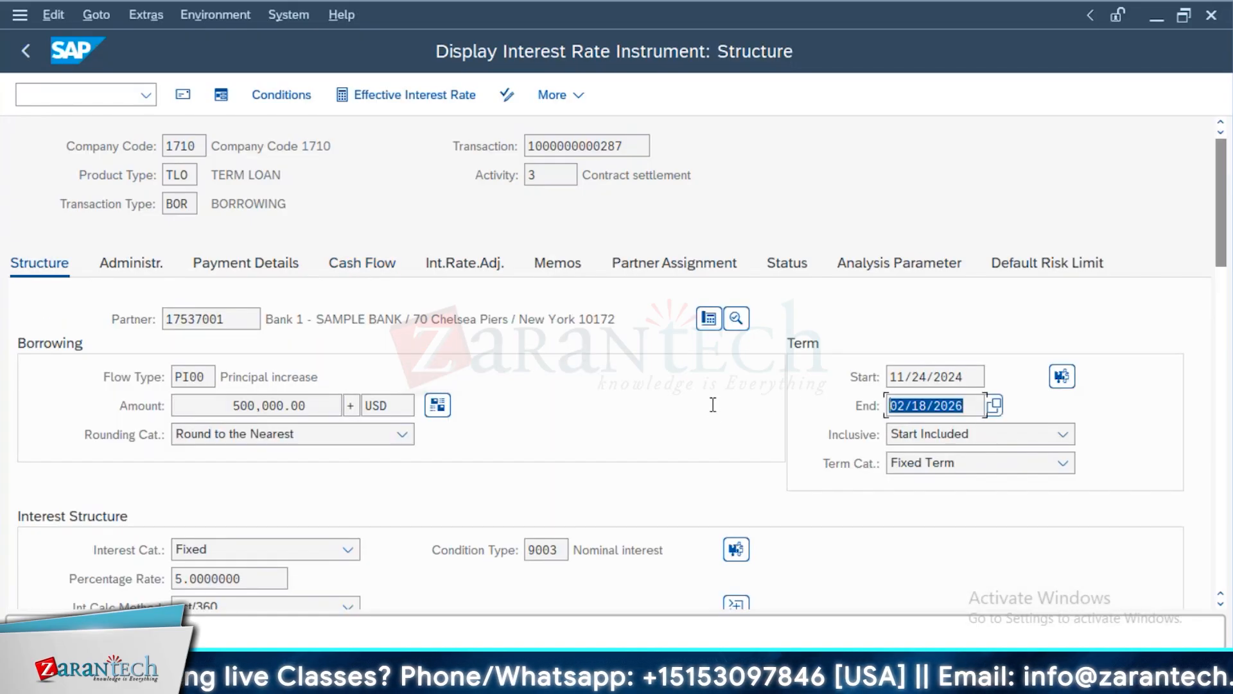
{"action": "key", "text": "alt+Tab"}
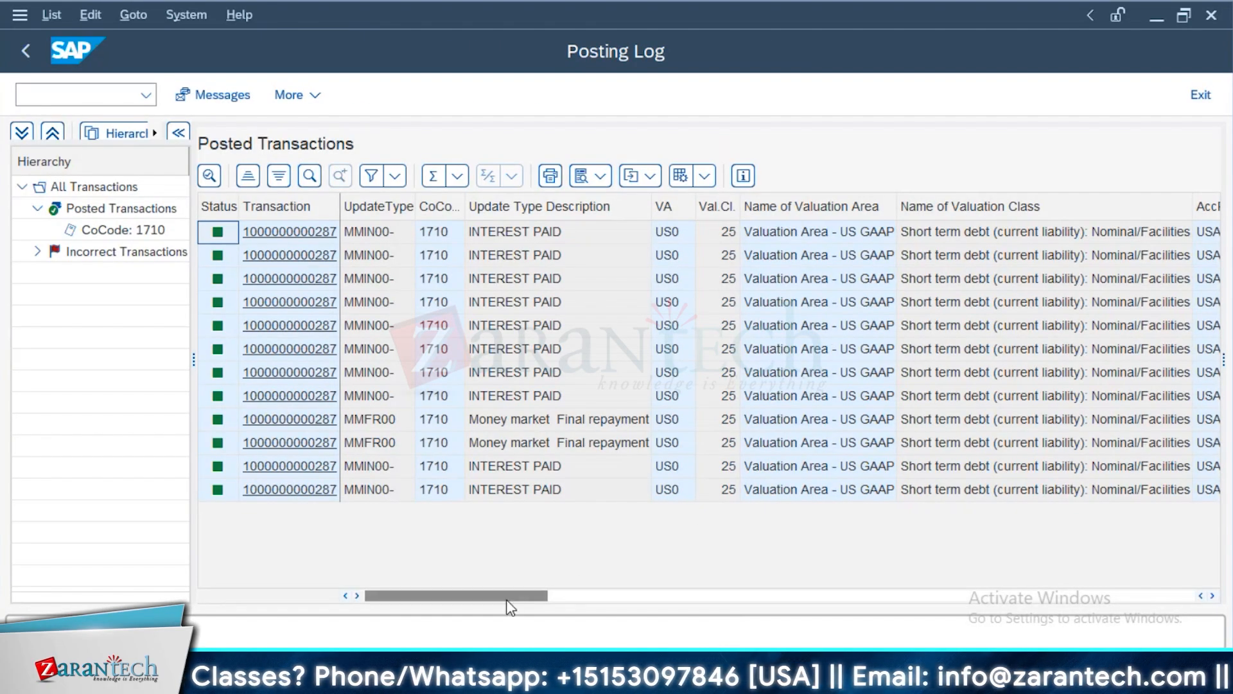
Examine the posted transactions in the Posting Log, widening the valuation class column to show its full heading
{"action": "left_click_drag", "start_coordinate": [512, 595], "coordinate": [608, 607]}
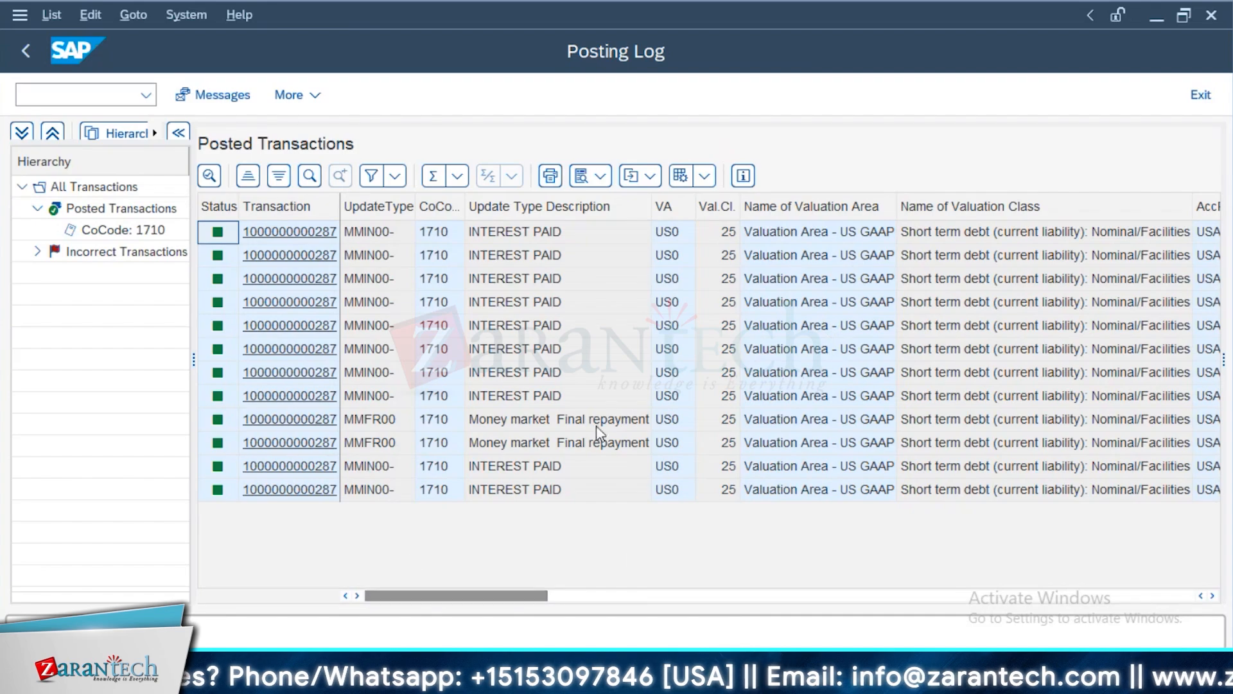
{"action": "left_click_drag", "start_coordinate": [645, 600], "coordinate": [330, 592]}
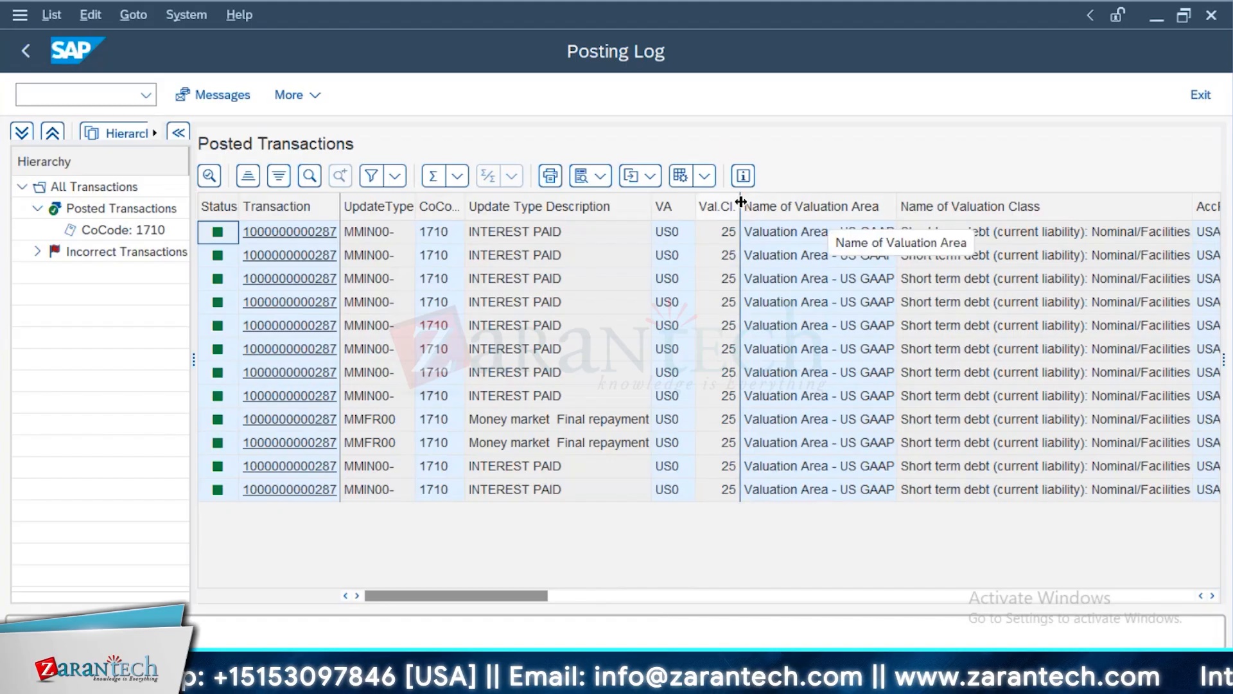
{"action": "left_click_drag", "start_coordinate": [741, 212], "coordinate": [765, 230]}
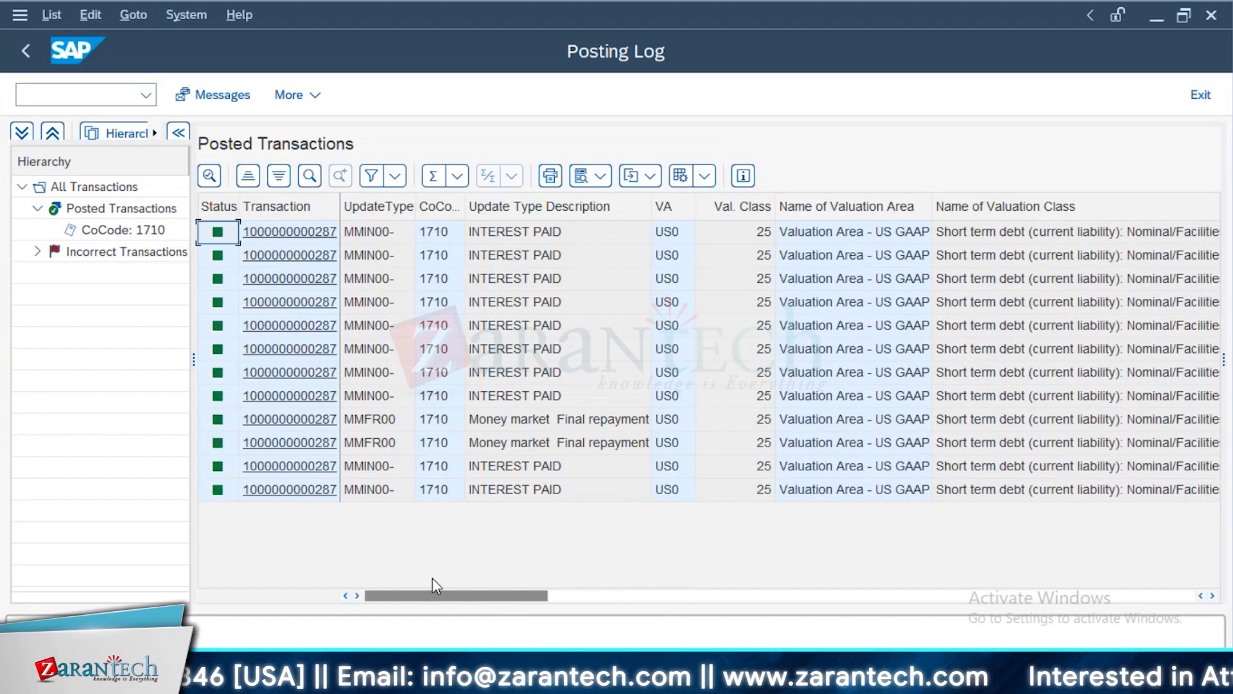
{"action": "double_click", "coordinate": [676, 431]}
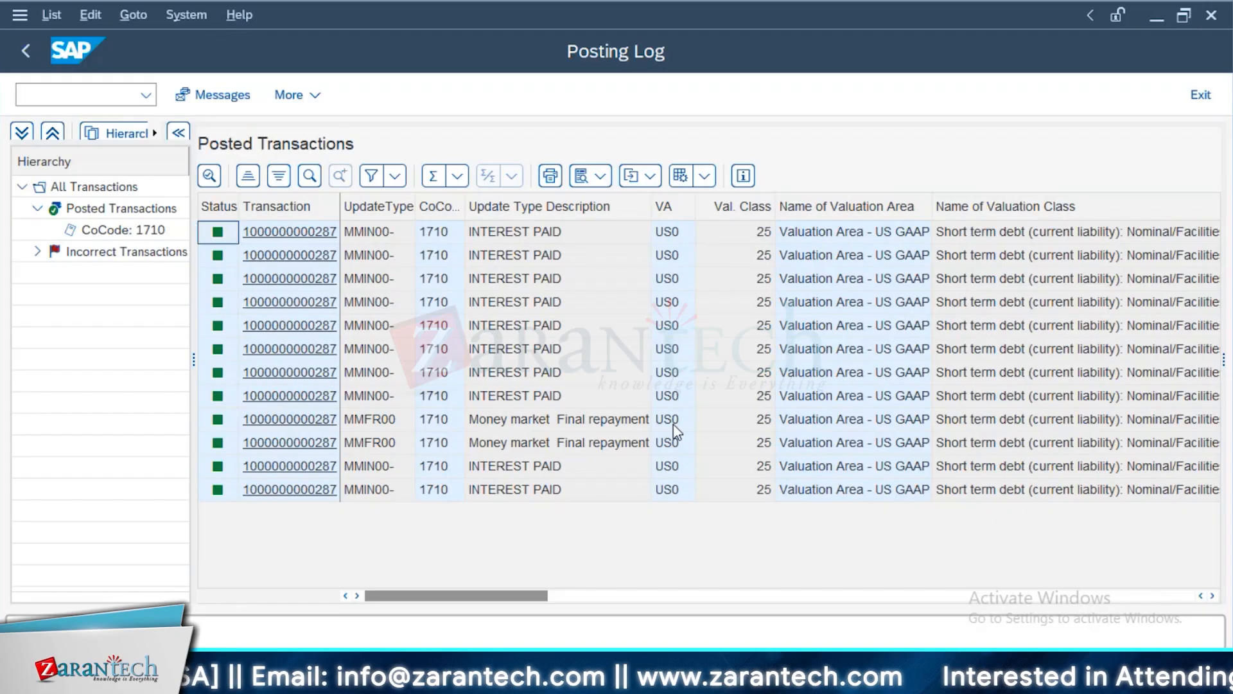
In the Position Indicator, widen the valuation class column, look up the valuation classes of area 002, and return to the Posting Log
{"action": "left_click", "coordinate": [222, 15]}
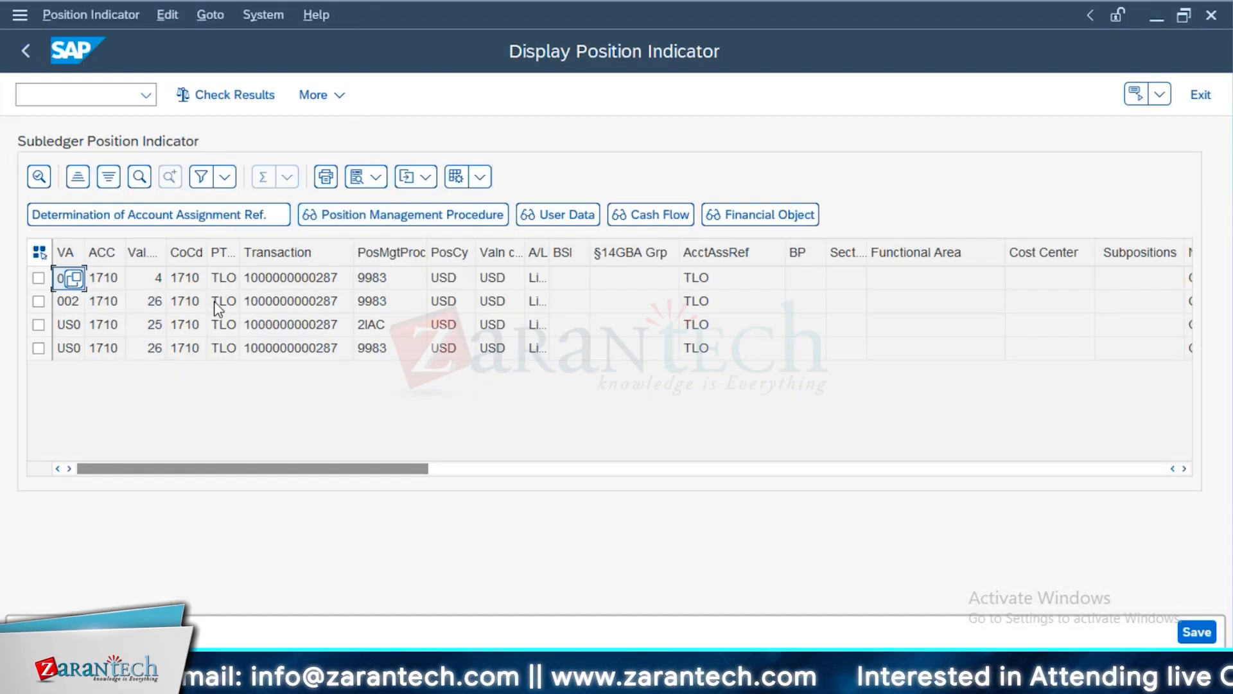
{"action": "left_click_drag", "start_coordinate": [166, 254], "coordinate": [186, 255]}
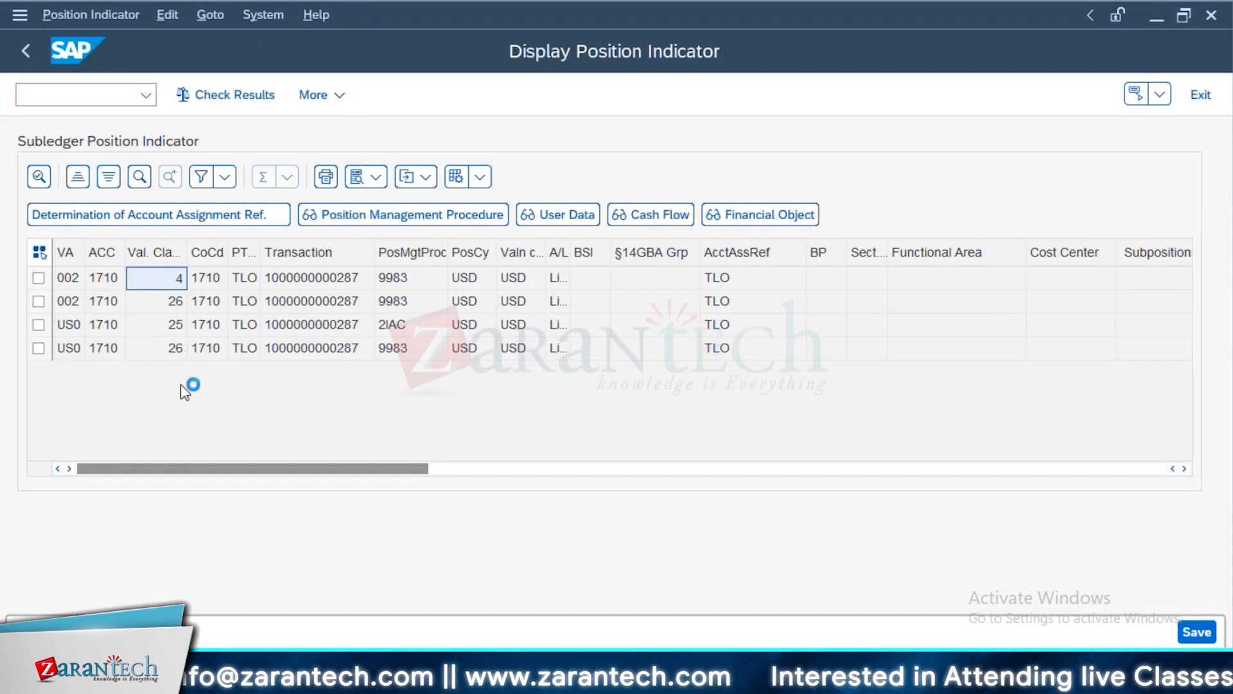
{"action": "key", "text": "F4"}
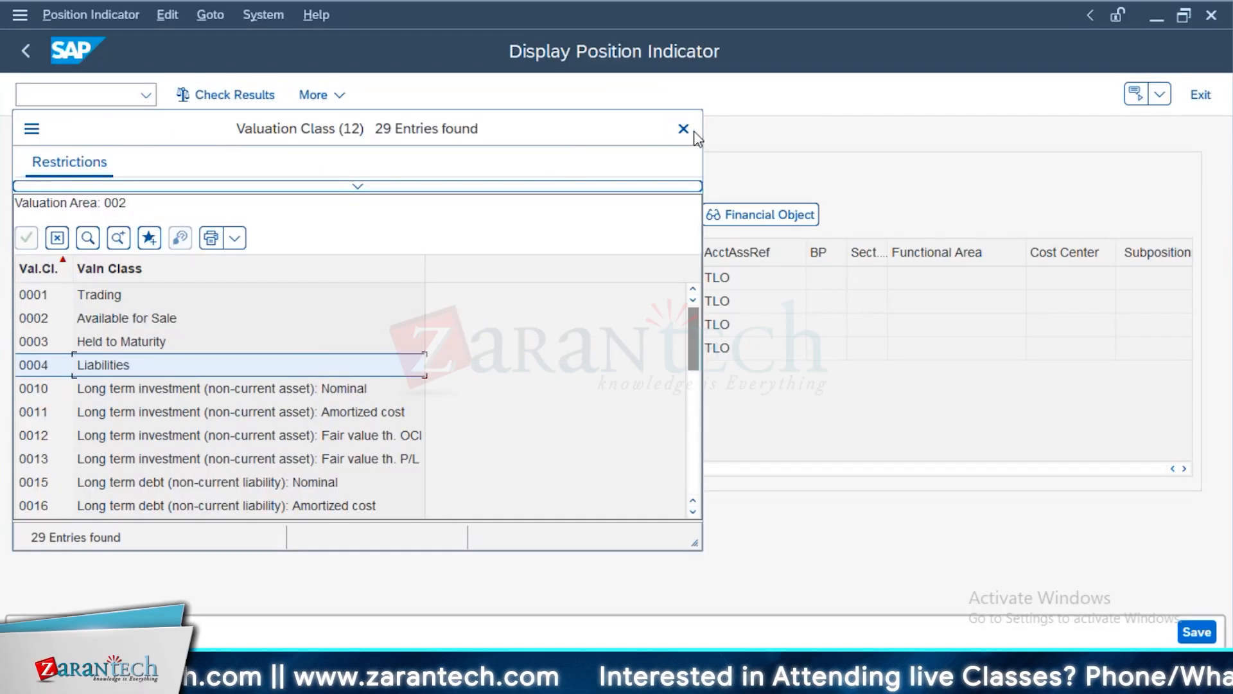
{"action": "left_click", "coordinate": [685, 128]}
{"action": "key", "text": "alt+Tab"}
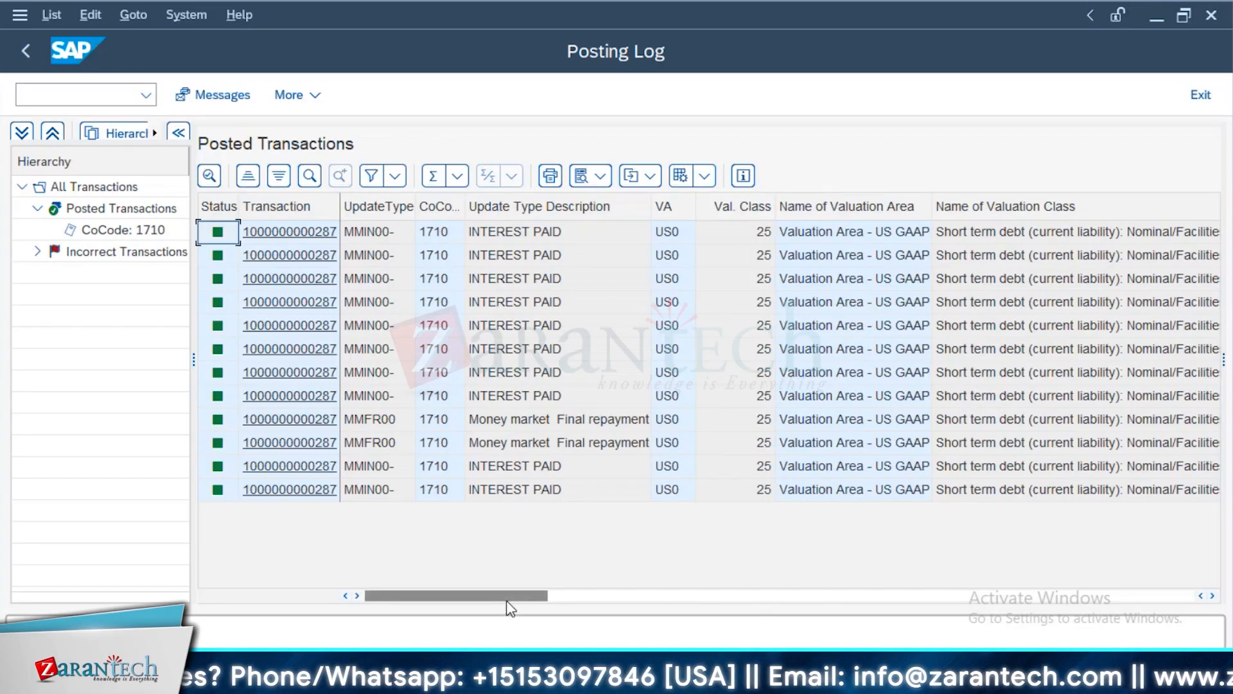
Review the business transaction categories and posting dates in the Posting Log, and go back to SAP Easy Access
{"action": "left_click_drag", "start_coordinate": [550, 599], "coordinate": [706, 600]}
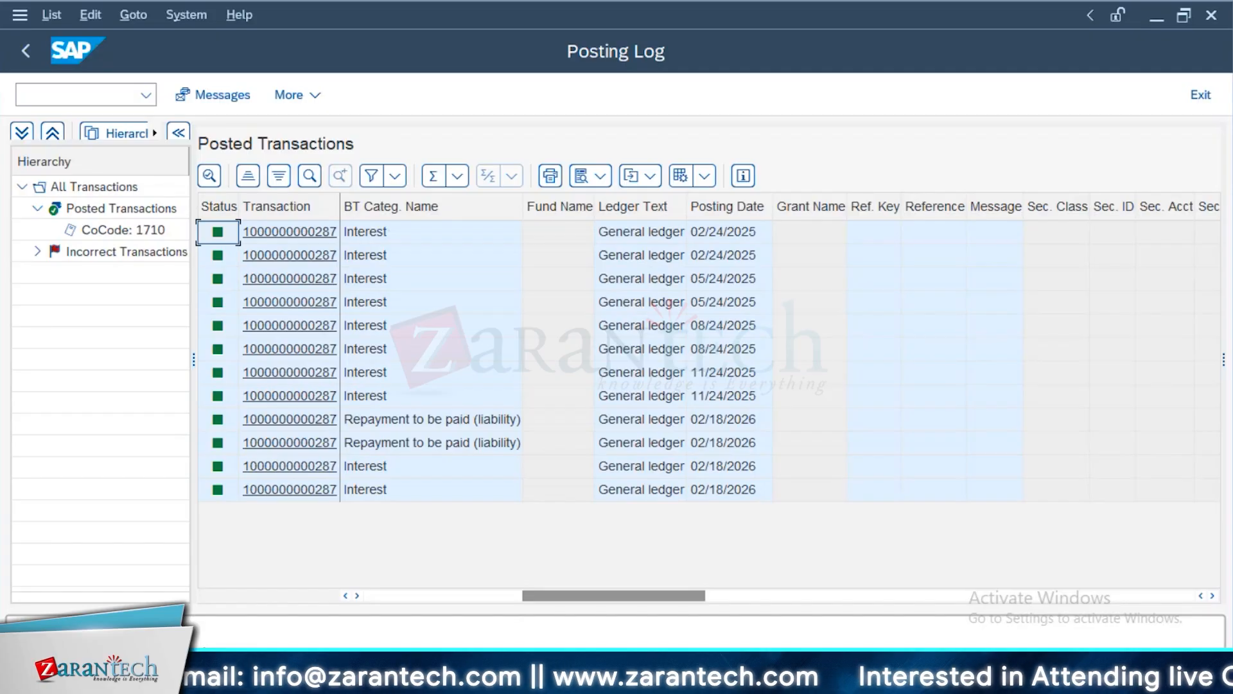
{"action": "left_click", "coordinate": [26, 50]}
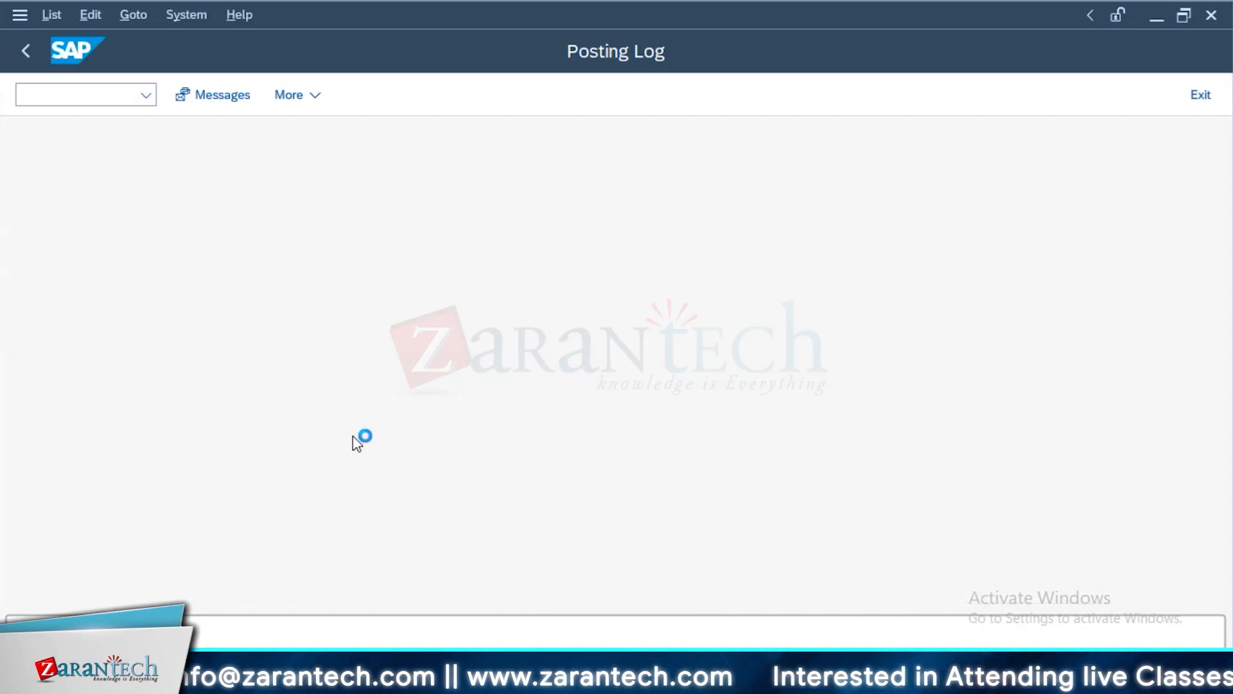
{"action": "left_click", "coordinate": [713, 229]}
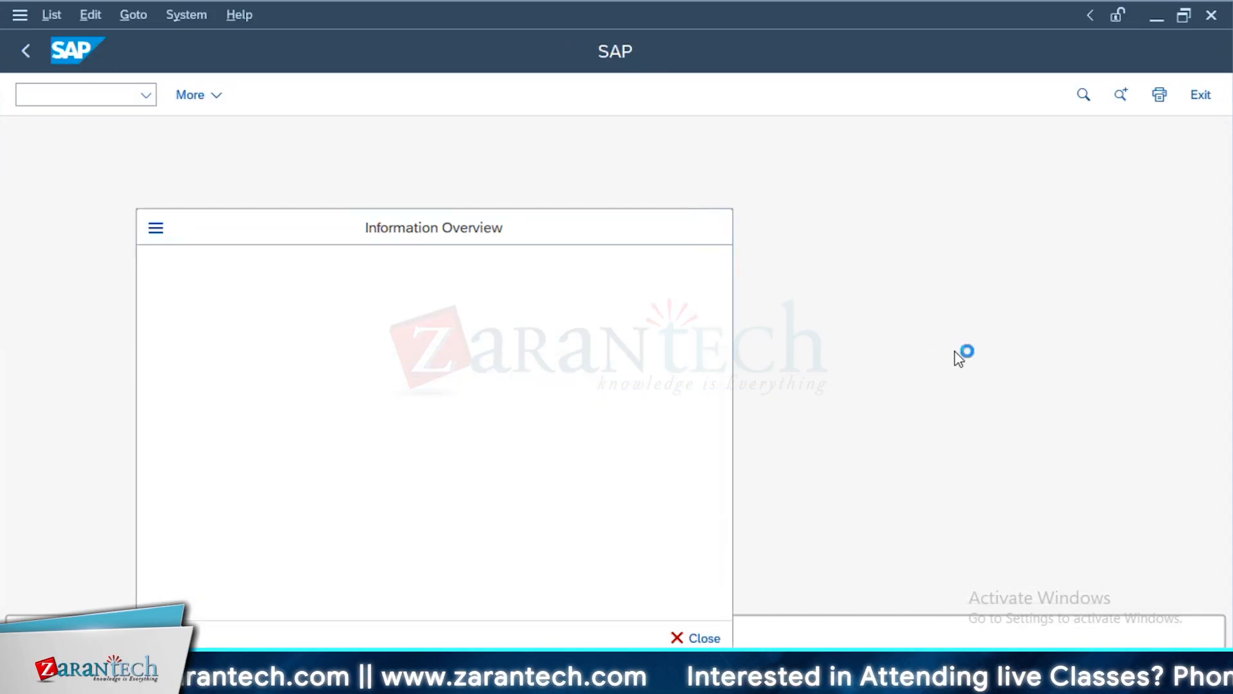
{"action": "left_click", "coordinate": [25, 51]}
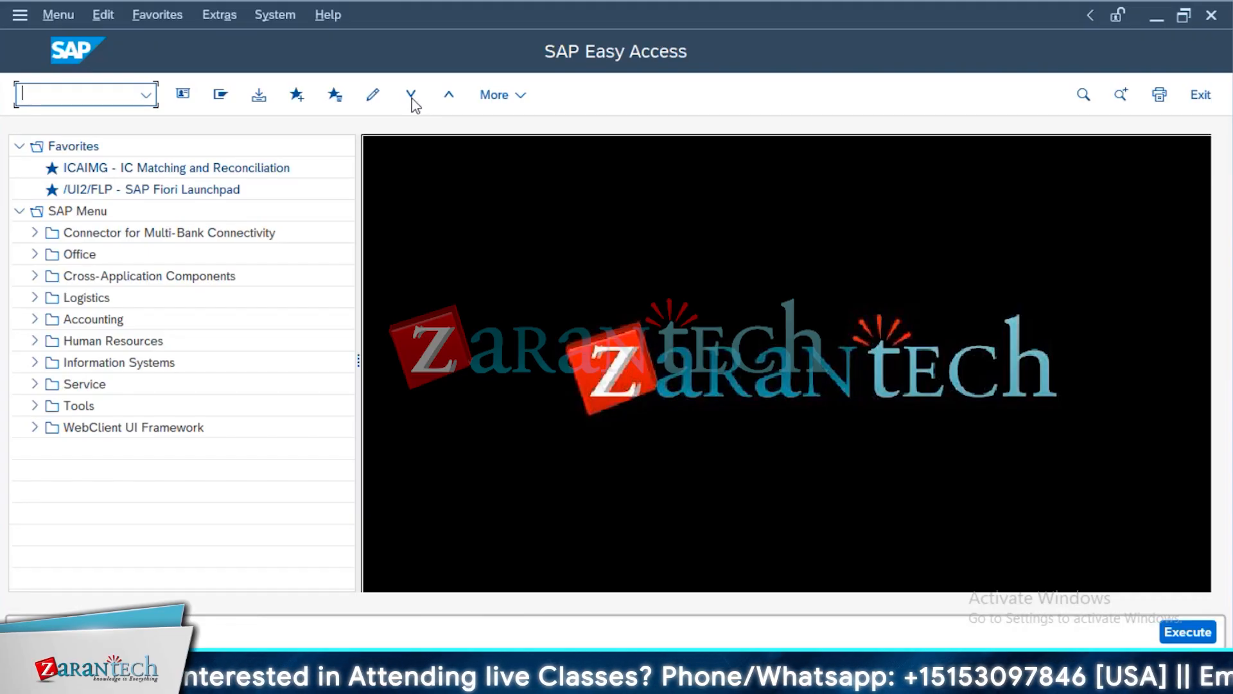
Check the position management activities in Display IMG and the assignment of update types to posting specifications
{"action": "key", "text": "alt+Tab"}
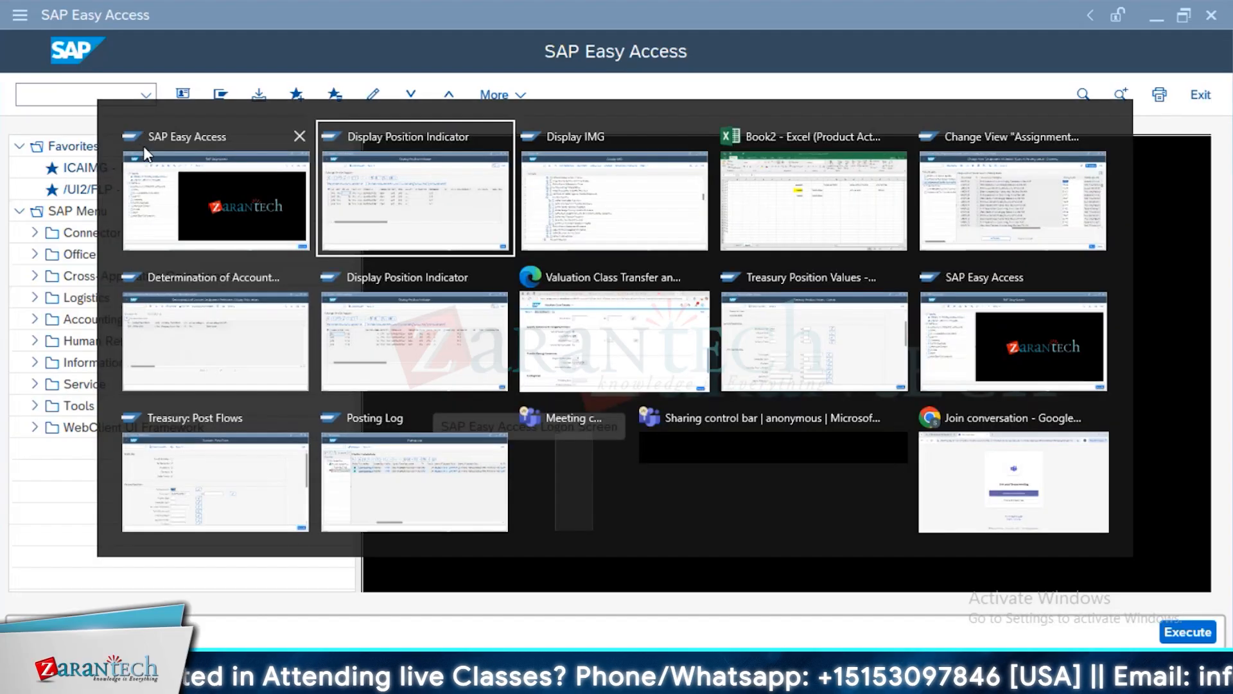
{"action": "left_click", "coordinate": [618, 225]}
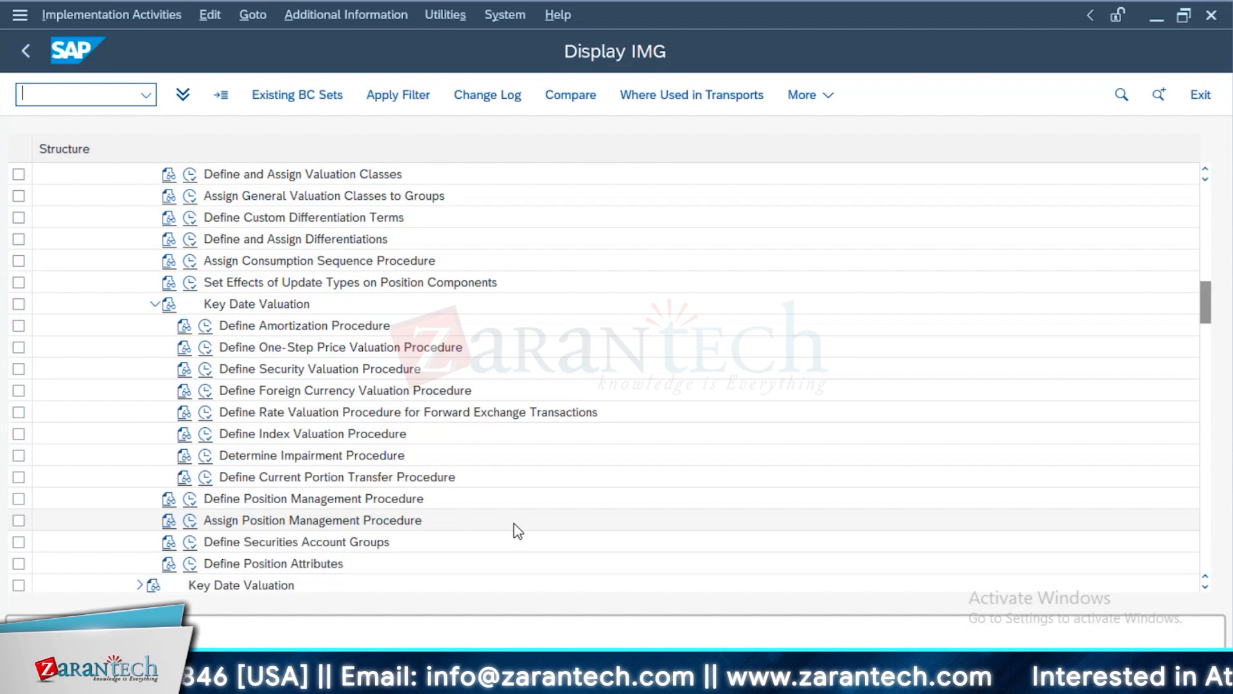
{"action": "key", "text": "alt+Tab"}
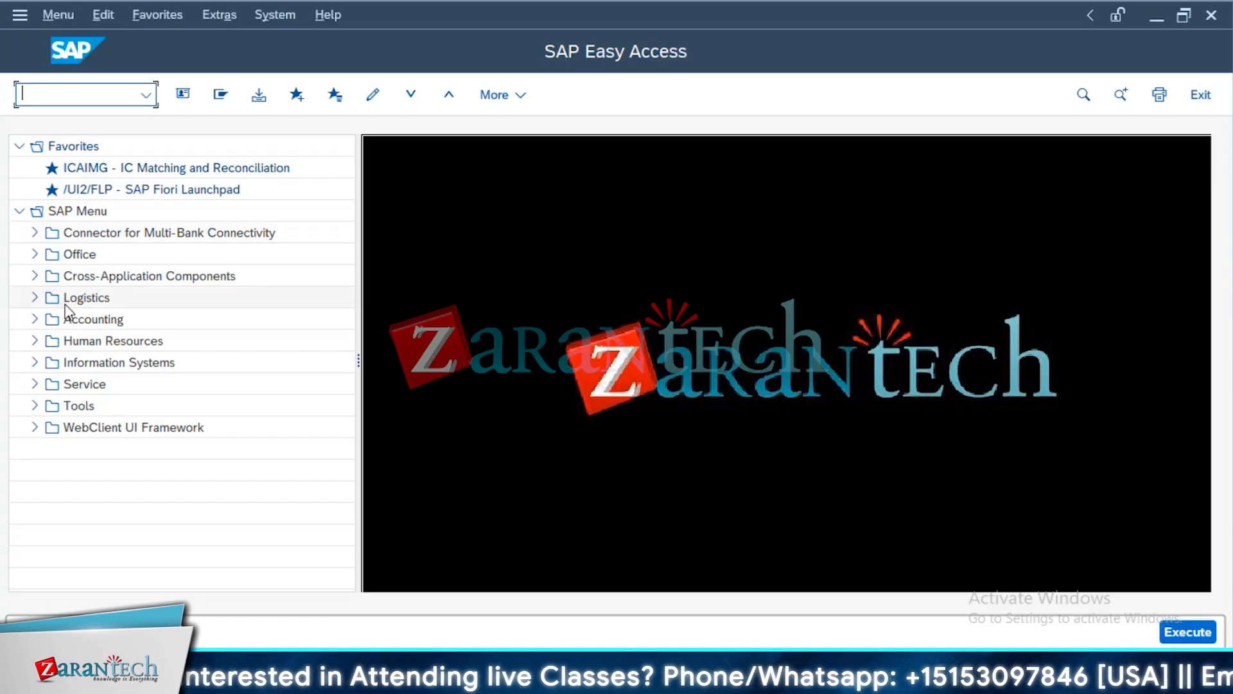
{"action": "key", "text": "alt+Tab"}
{"action": "key", "text": "alt+Tab"}
{"action": "key", "text": "alt+Tab"}
{"action": "key", "text": "alt+Tab"}
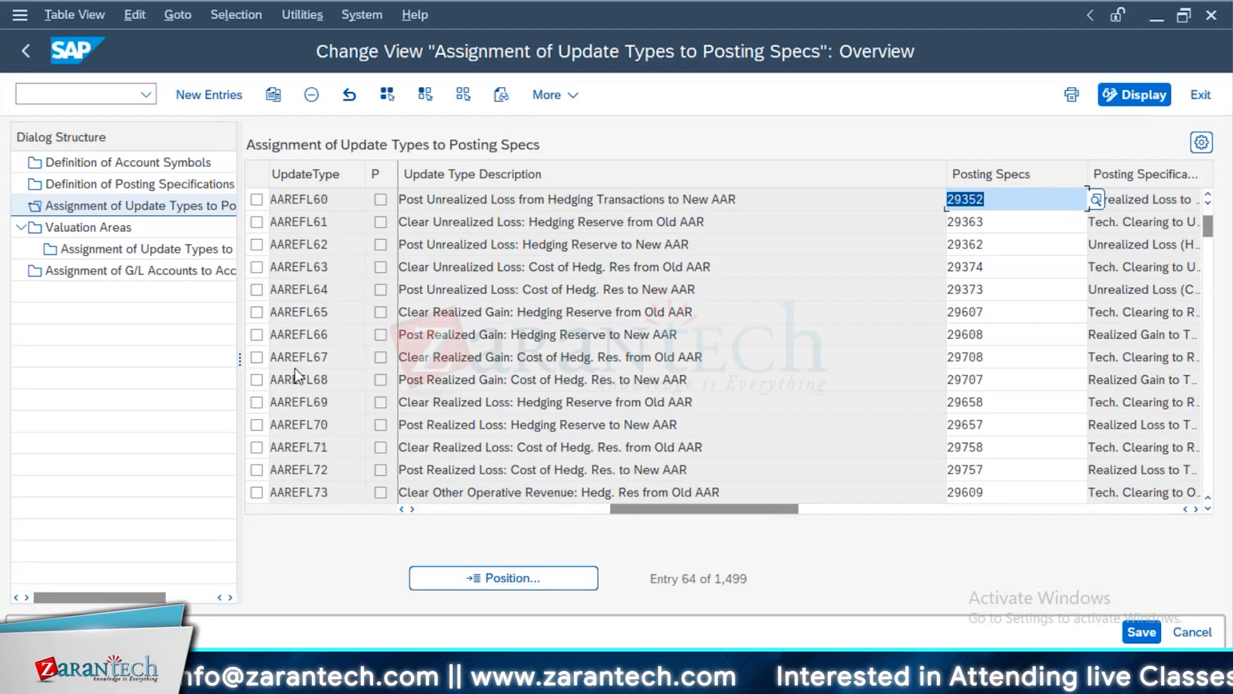
Return to SAP Easy Access and enter the transaction code TRS_SEC without running it
{"action": "key", "text": "alt+Tab"}
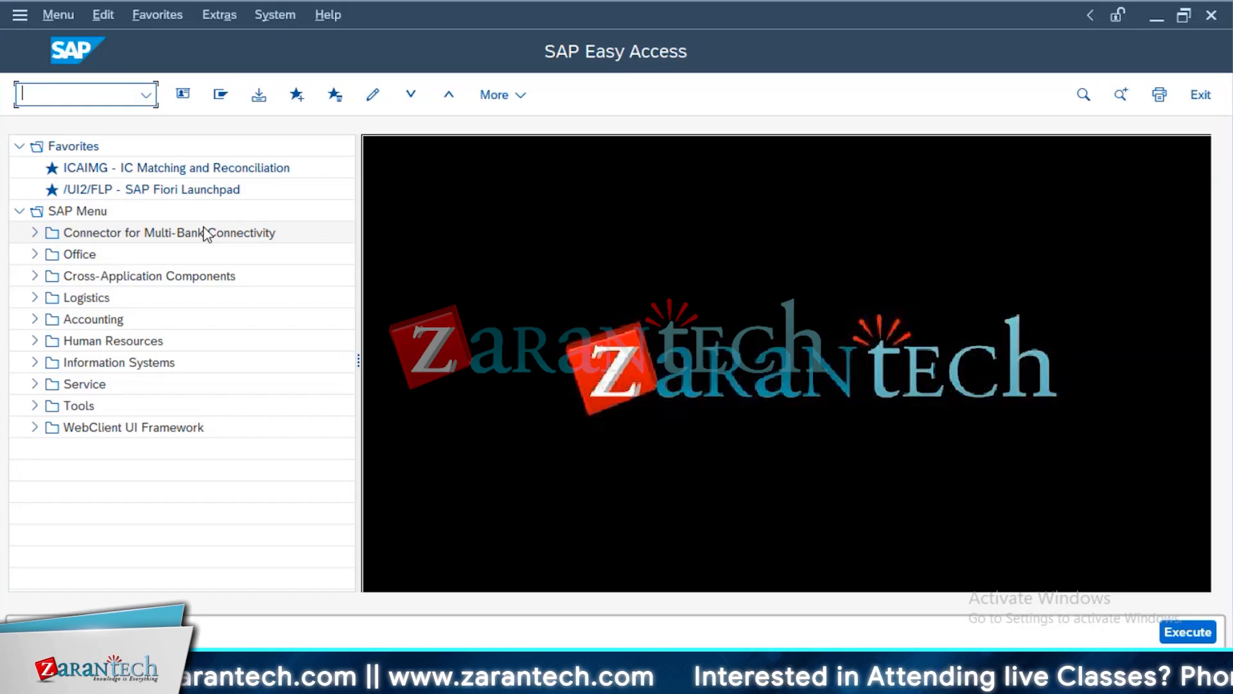
{"action": "type", "text": "TRS_"}
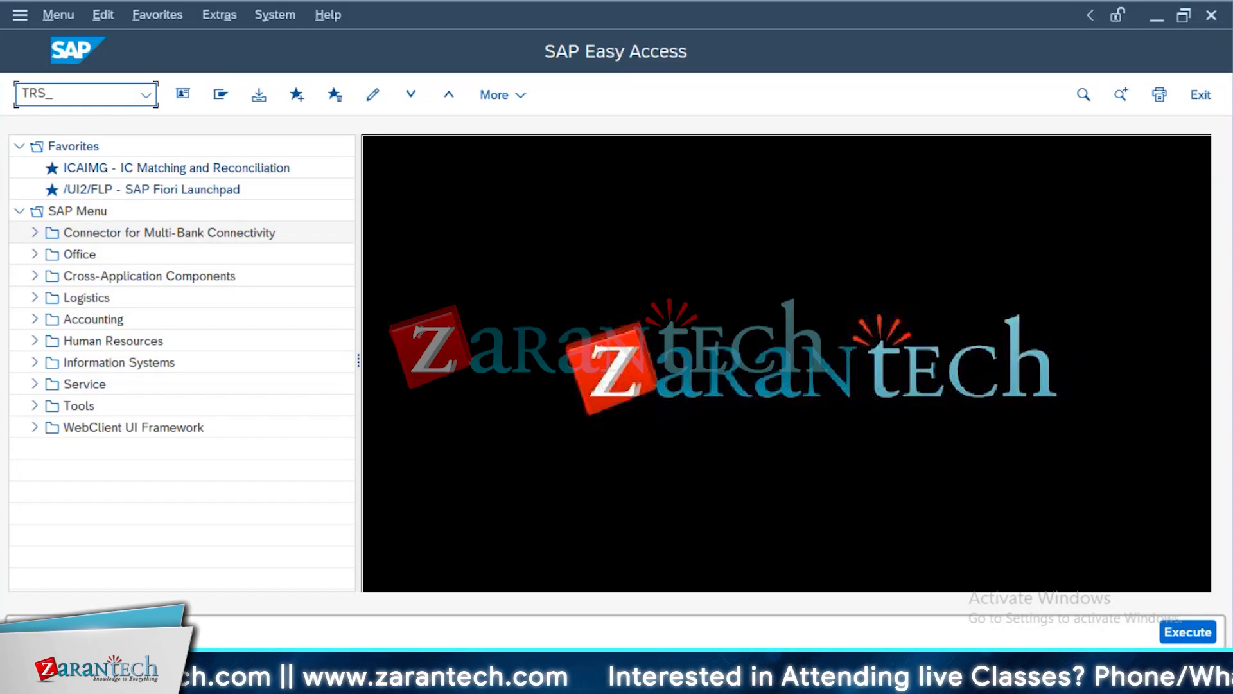
{"action": "type", "text": "SEC"}
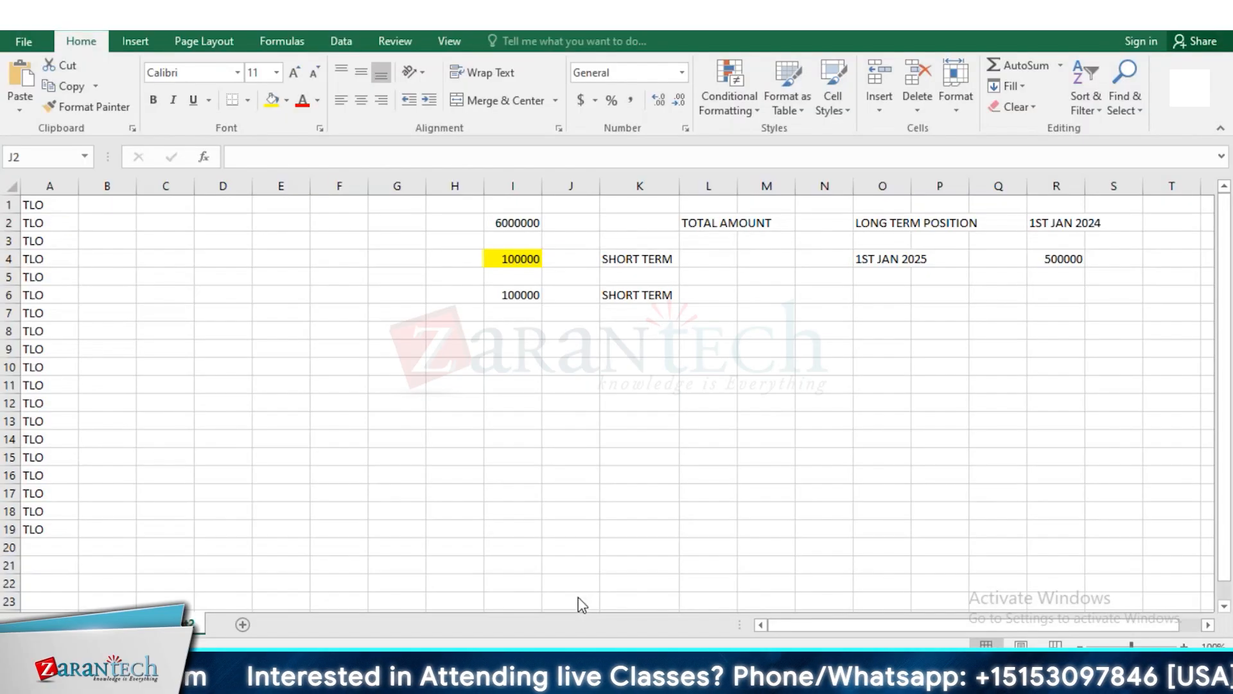
Switch to the Excel workbook Book2 and enter SECURITY in cell H11 and MONEY MARKET in cell H14
{"action": "left_click", "coordinate": [454, 384]}
{"action": "type", "text": "SE"}
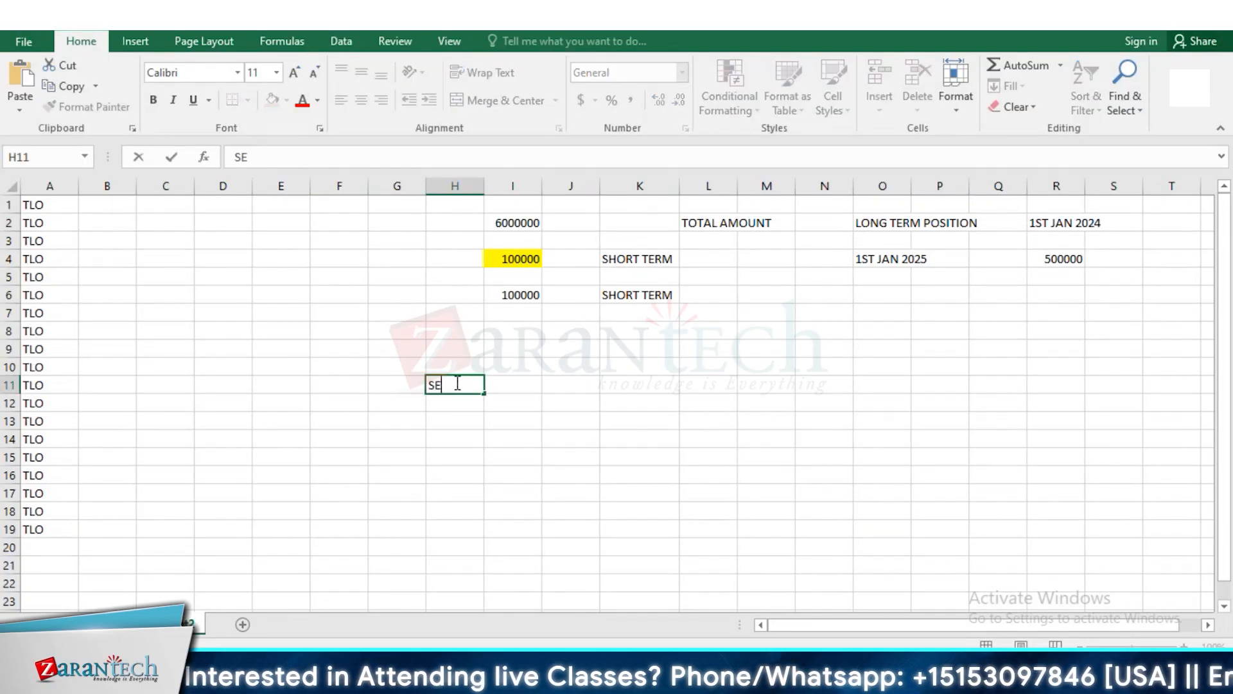
{"action": "type", "text": "CURITY"}
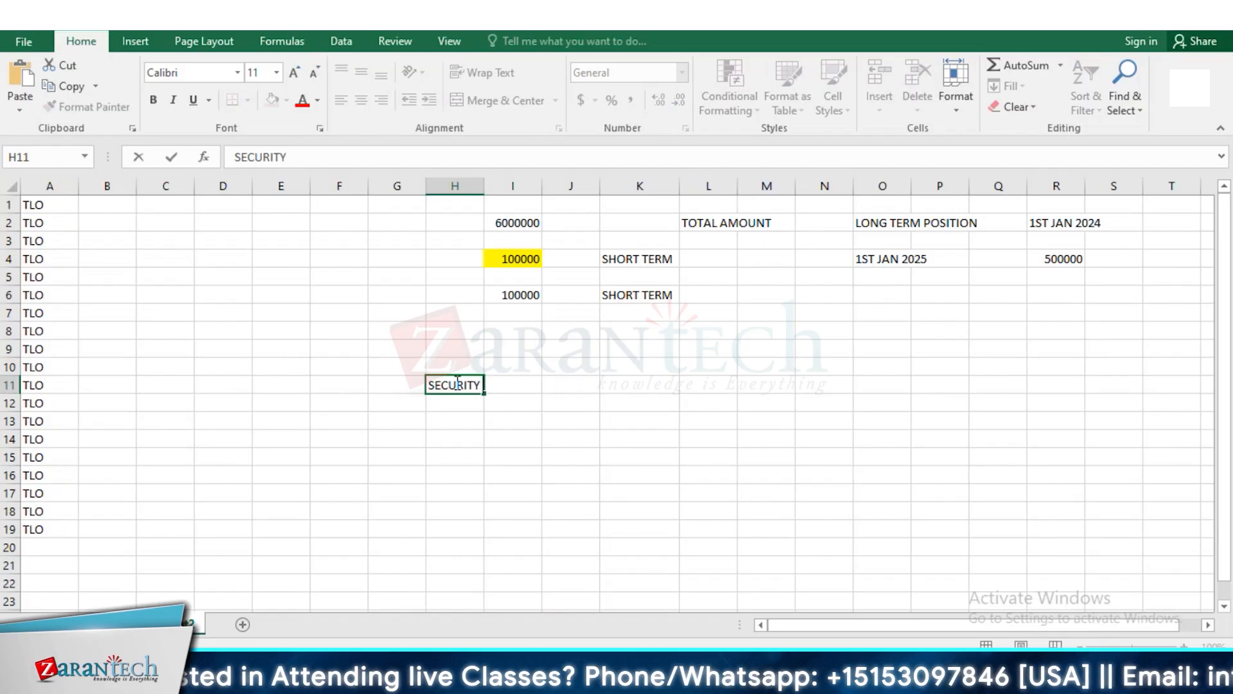
{"action": "left_click", "coordinate": [453, 436]}
{"action": "type", "text": "M"}
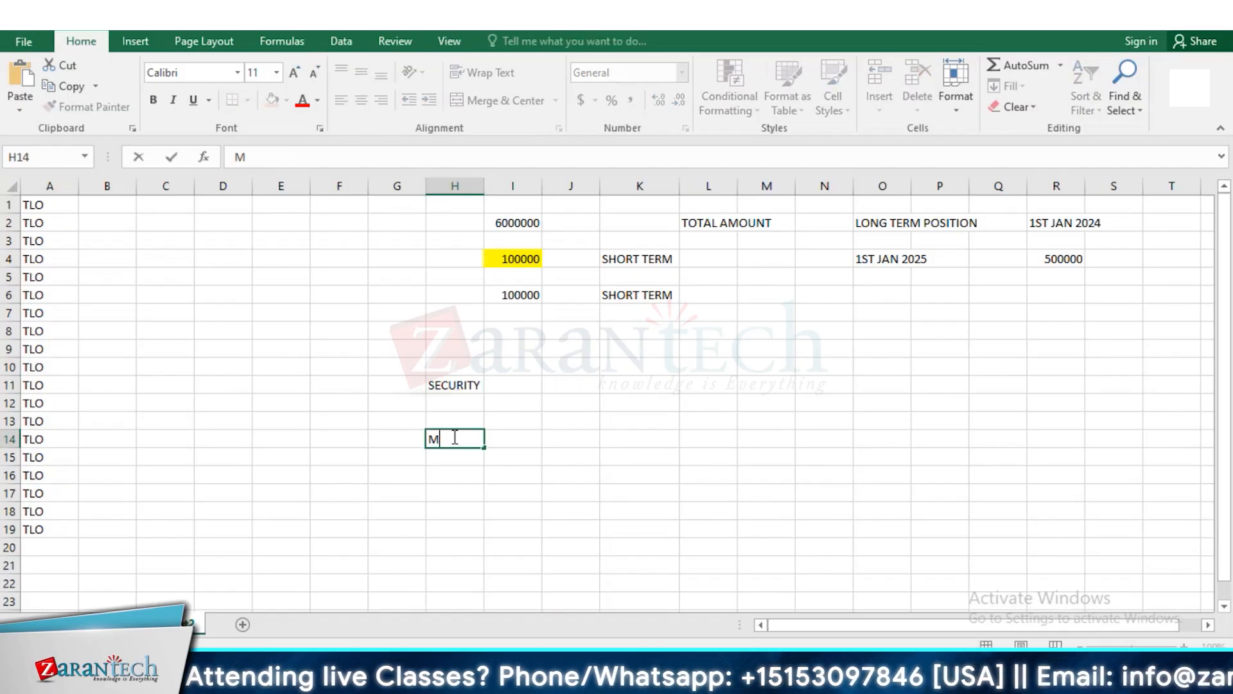
{"action": "type", "text": "ONEY MARKET"}
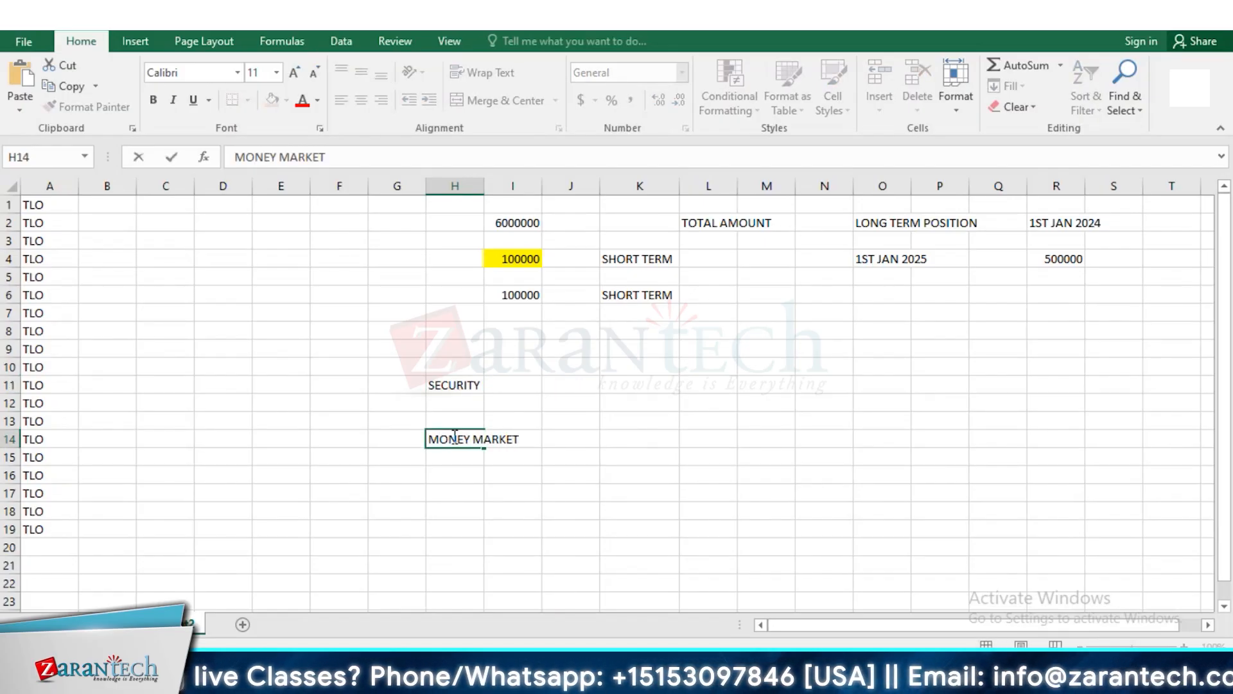
{"action": "left_click", "coordinate": [584, 435]}
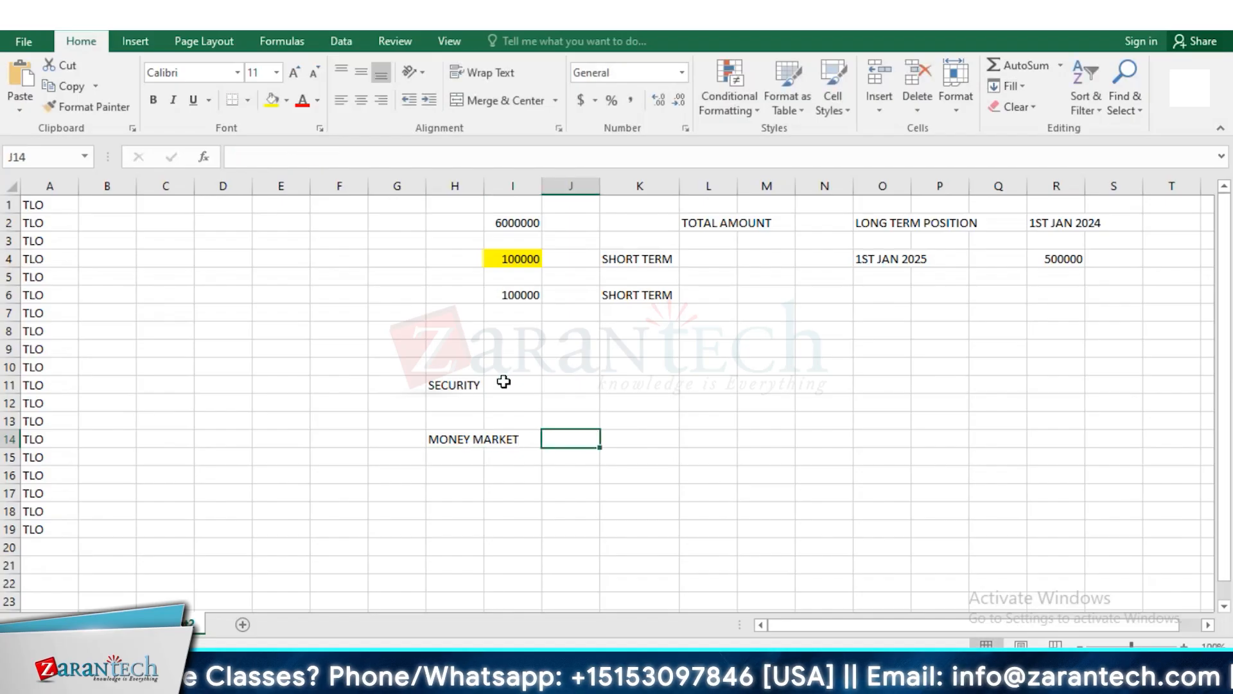
Describe the security entry by adding SENIOR NOTES in cell I11 and 500000 in cell K11
{"action": "left_click", "coordinate": [503, 382]}
{"action": "type", "text": "SENIOR NOTES"}
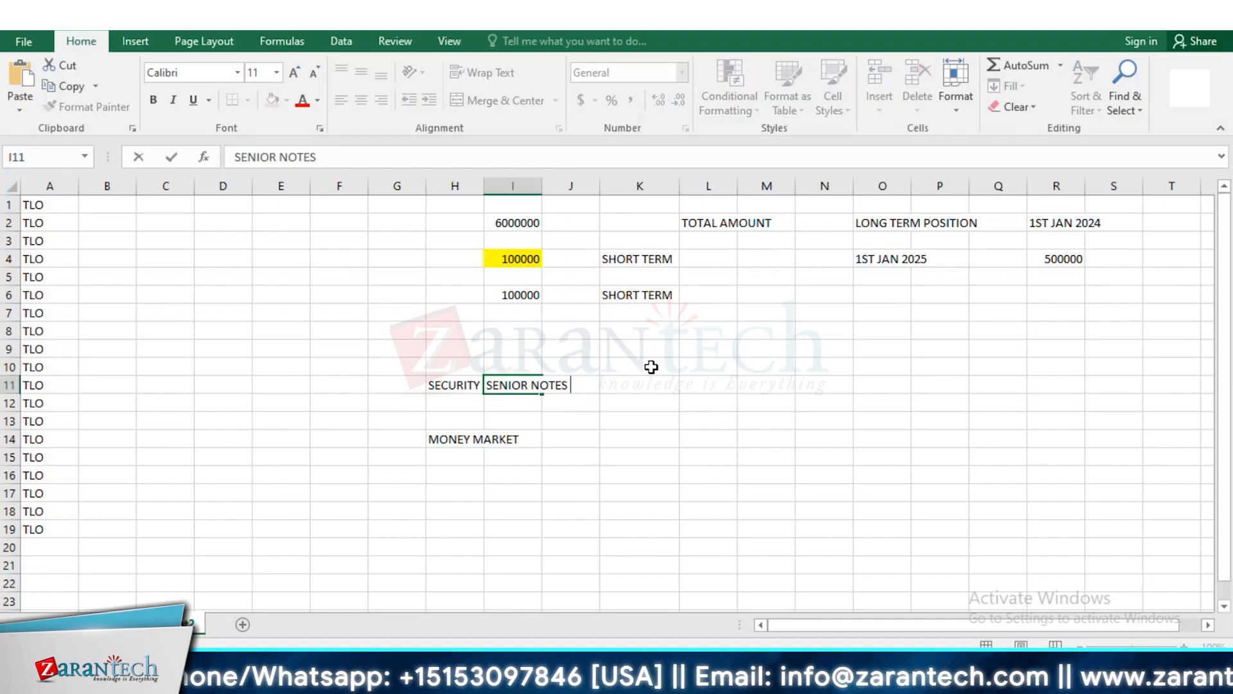
{"action": "left_click", "coordinate": [641, 390]}
{"action": "type", "text": "500000"}
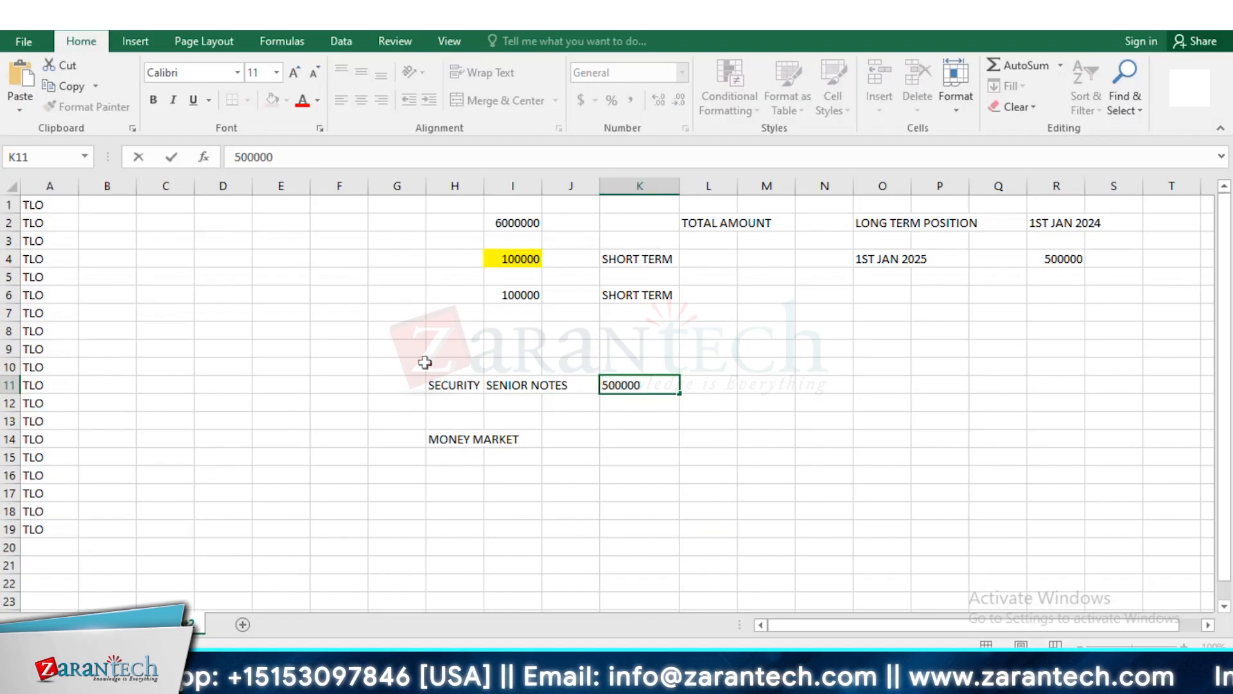
{"action": "left_click_drag", "start_coordinate": [421, 363], "coordinate": [567, 451]}
{"action": "left_click", "coordinate": [525, 389]}
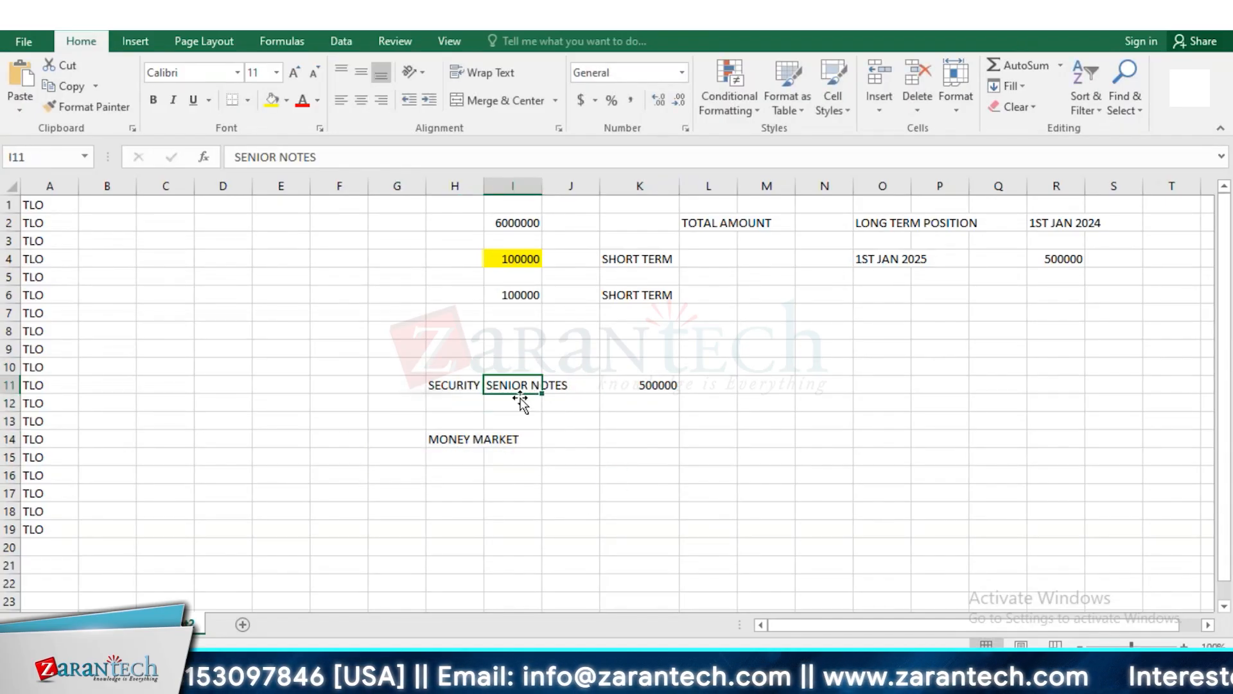
Add OR / NOT in cell J14 on the money market row
{"action": "left_click", "coordinate": [497, 441]}
{"action": "left_click", "coordinate": [578, 443]}
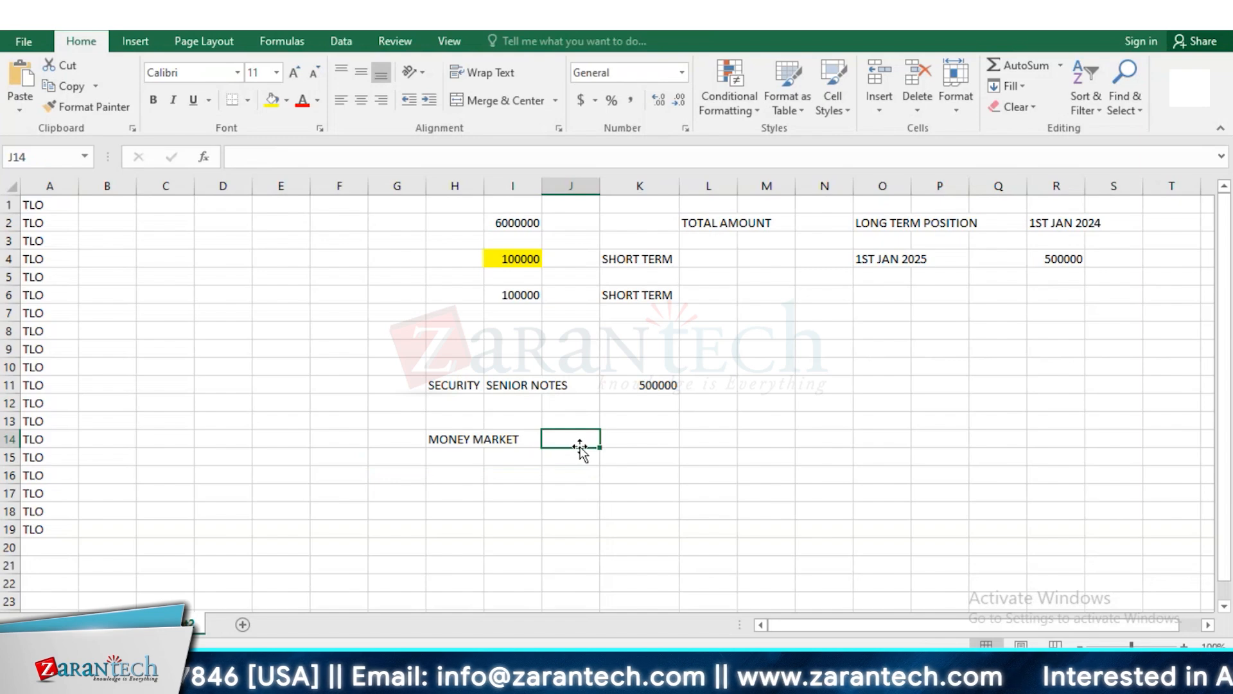
{"action": "type", "text": "OR"}
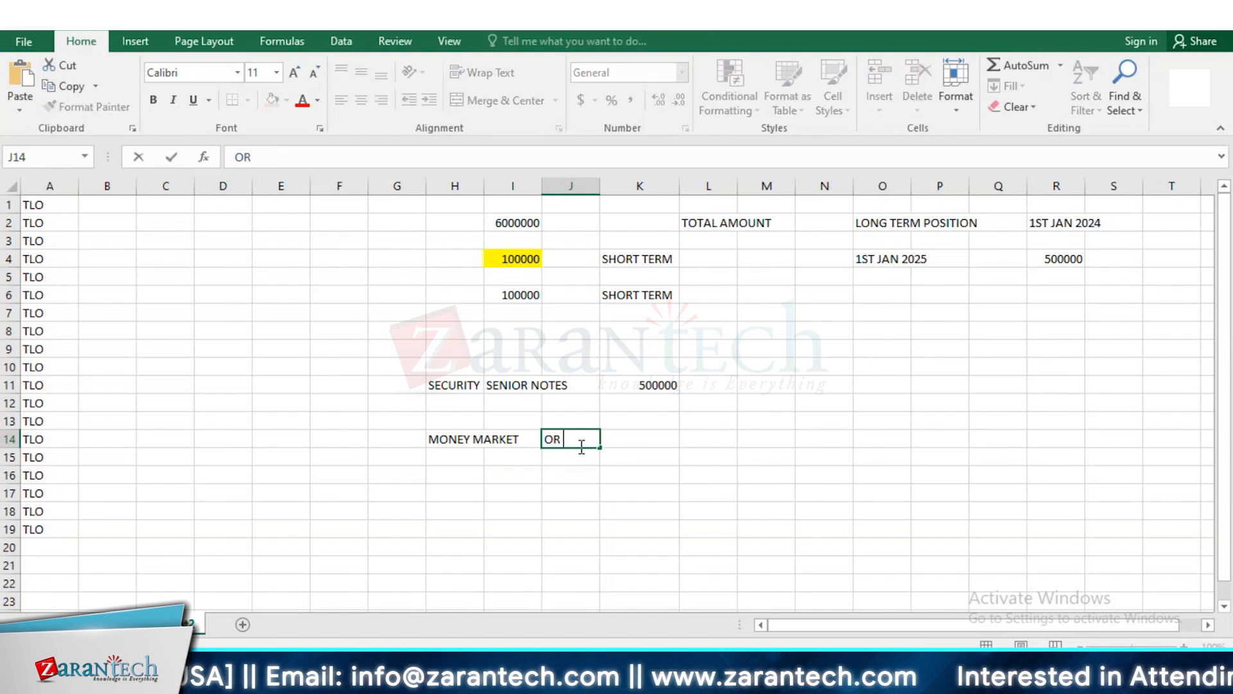
{"action": "type", "text": " / NOT"}
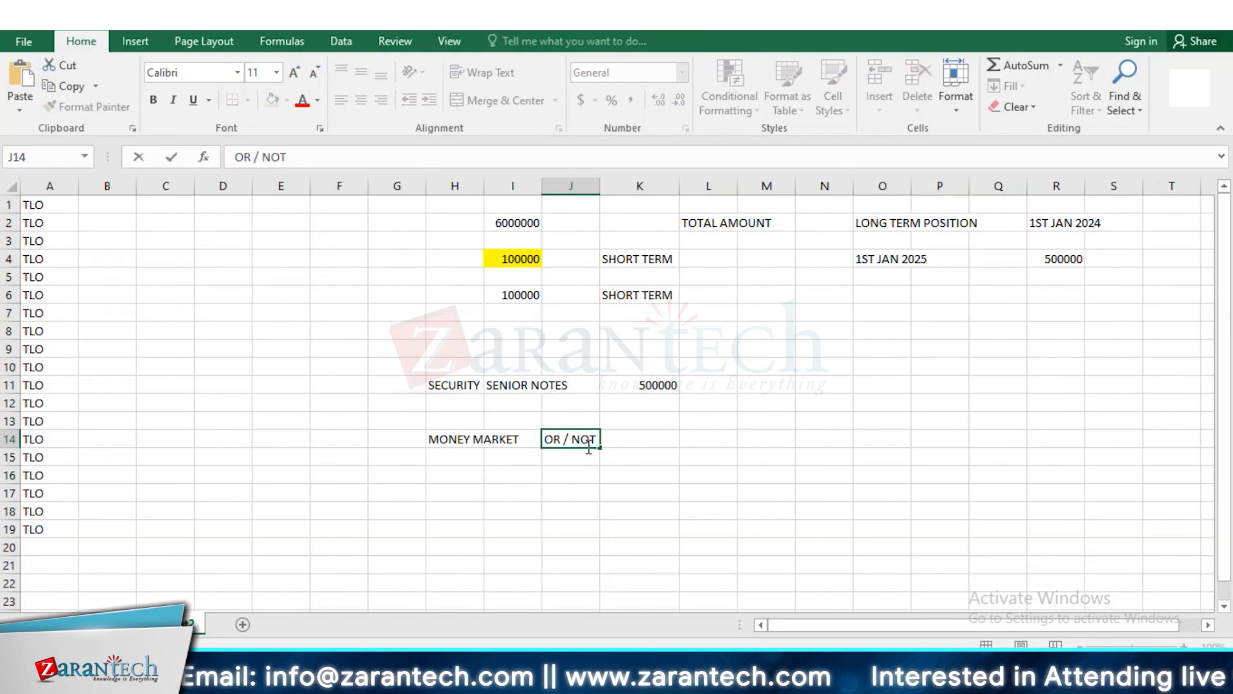
{"action": "left_click", "coordinate": [693, 435]}
Label the security row with UNITS in cell L11 and the money market row with NOMINAL AMOUNT in cell L14
{"action": "left_click", "coordinate": [669, 386]}
{"action": "left_click", "coordinate": [725, 382]}
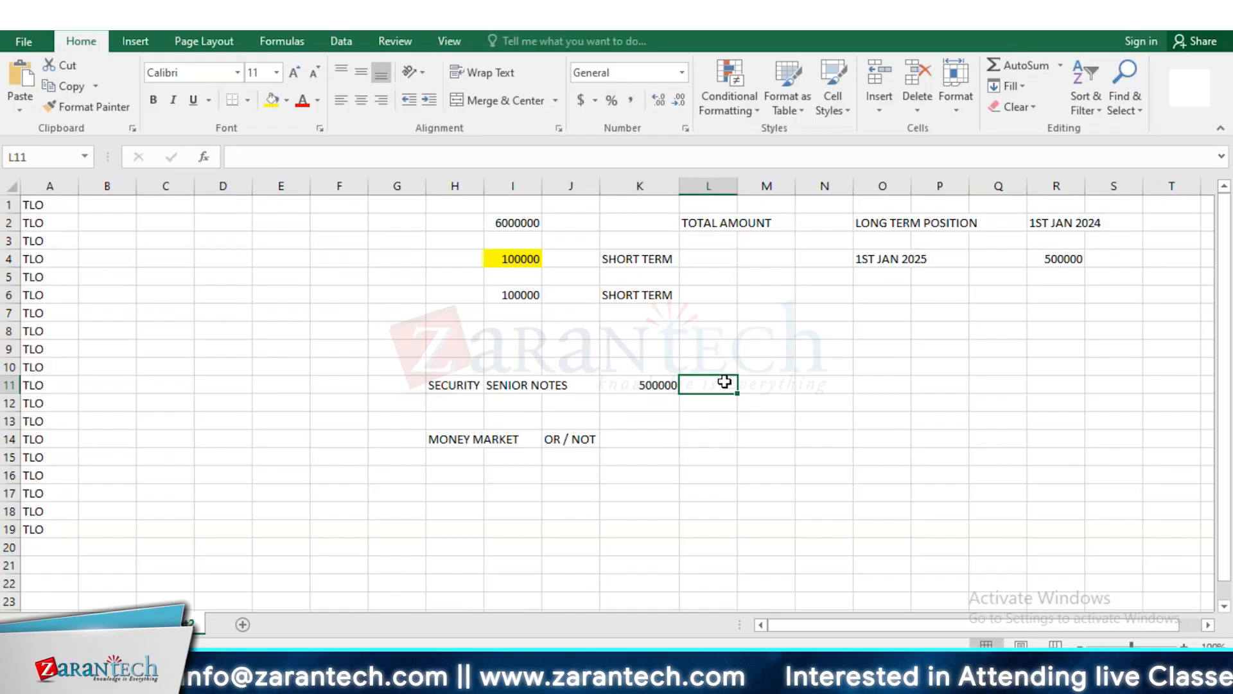
{"action": "type", "text": "UNITS"}
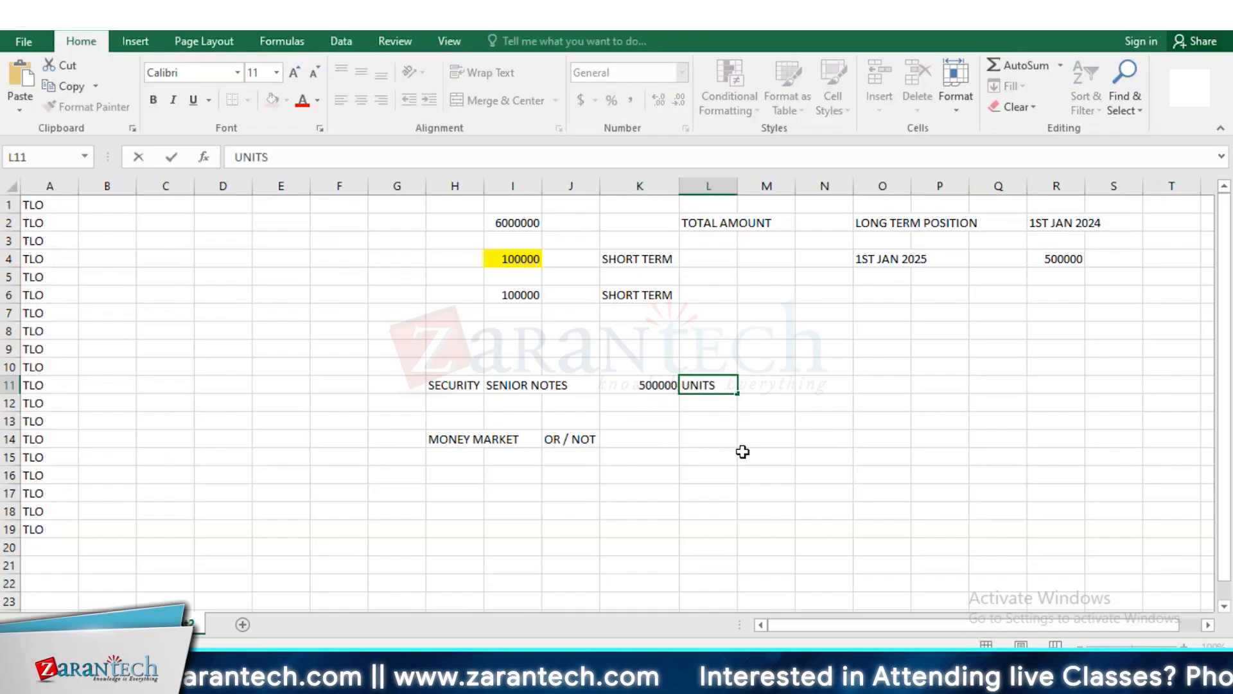
{"action": "left_click", "coordinate": [734, 443]}
{"action": "type", "text": "NOMIA"}
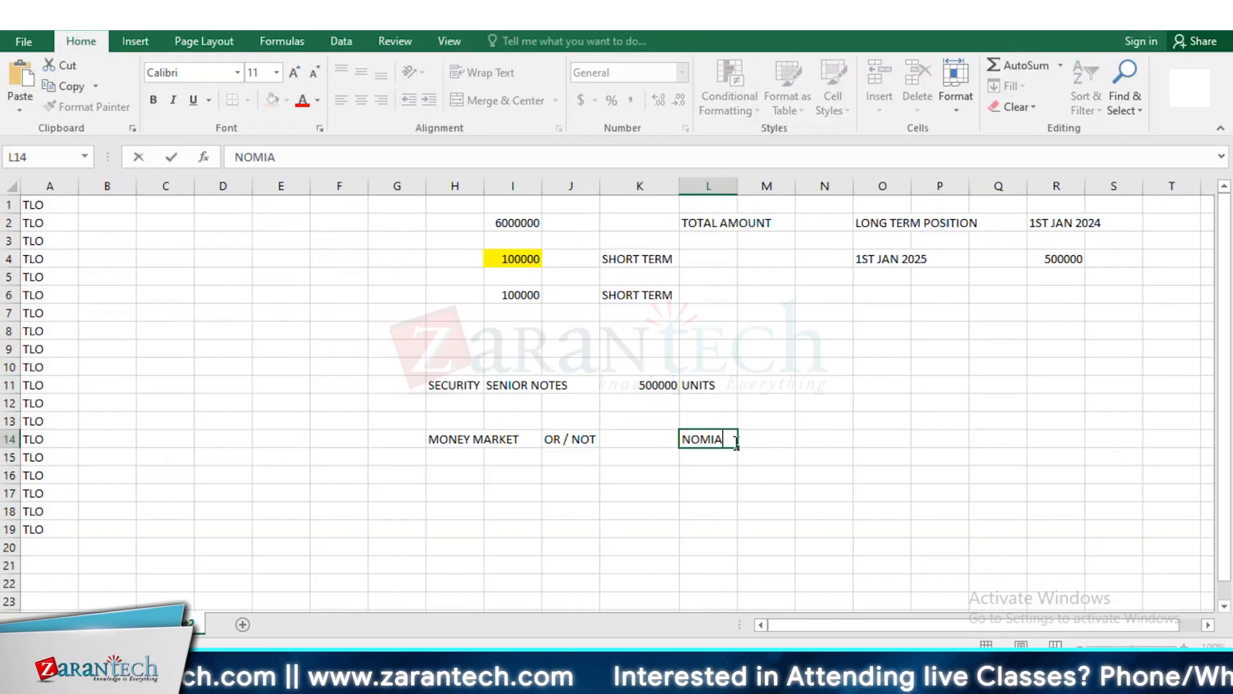
{"action": "type", "text": "NAL AMOUNT"}
{"action": "key", "text": "Return"}
Extend the security row with 500 in cell M11 and 1000 in cell N11
{"action": "left_click", "coordinate": [659, 385]}
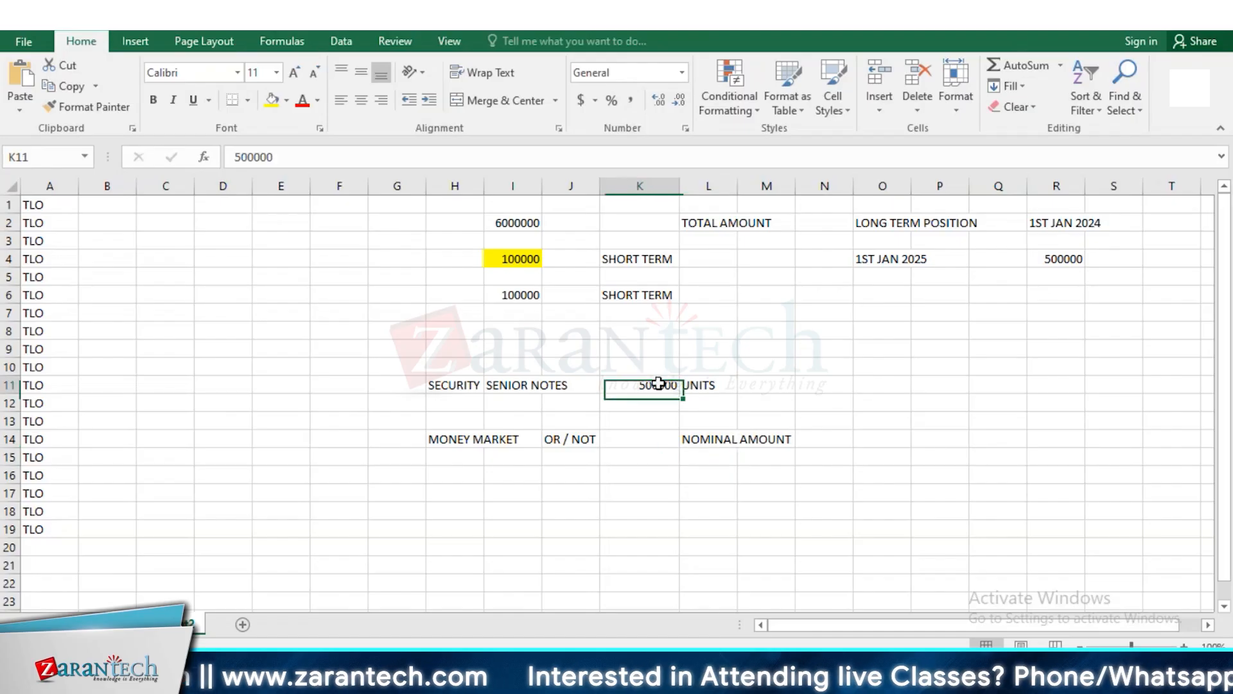
{"action": "left_click", "coordinate": [785, 386]}
{"action": "type", "text": "500"}
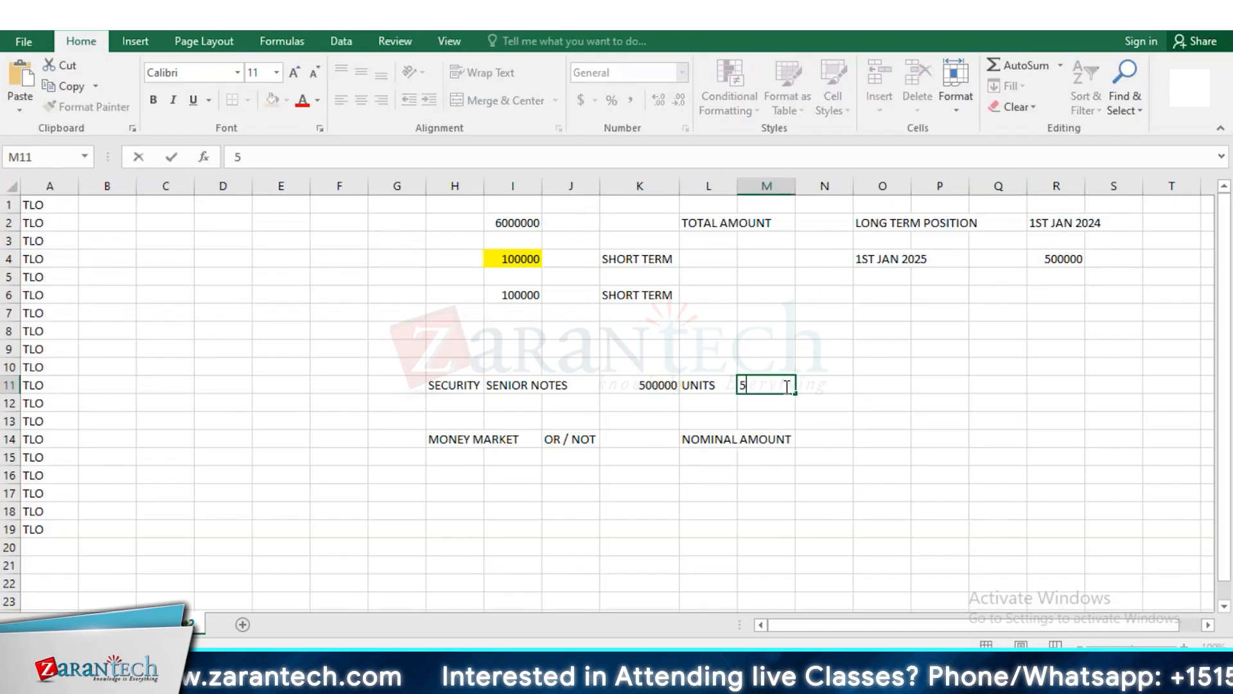
{"action": "left_click", "coordinate": [812, 382]}
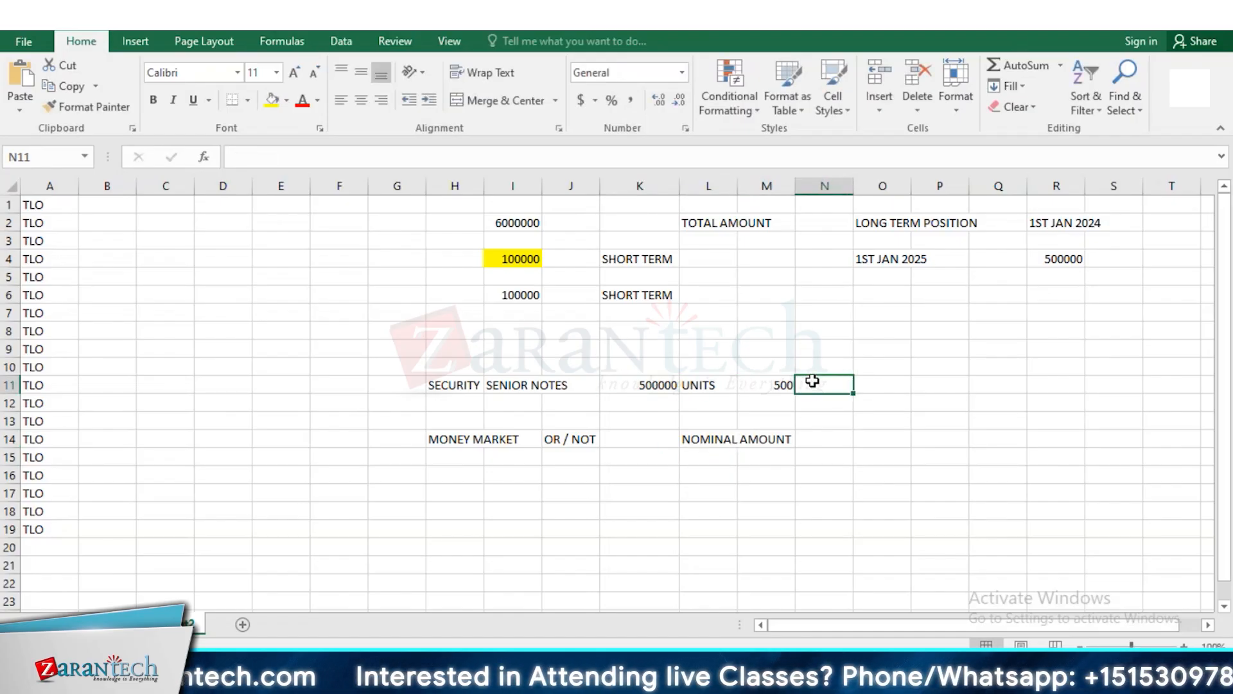
{"action": "type", "text": "100"}
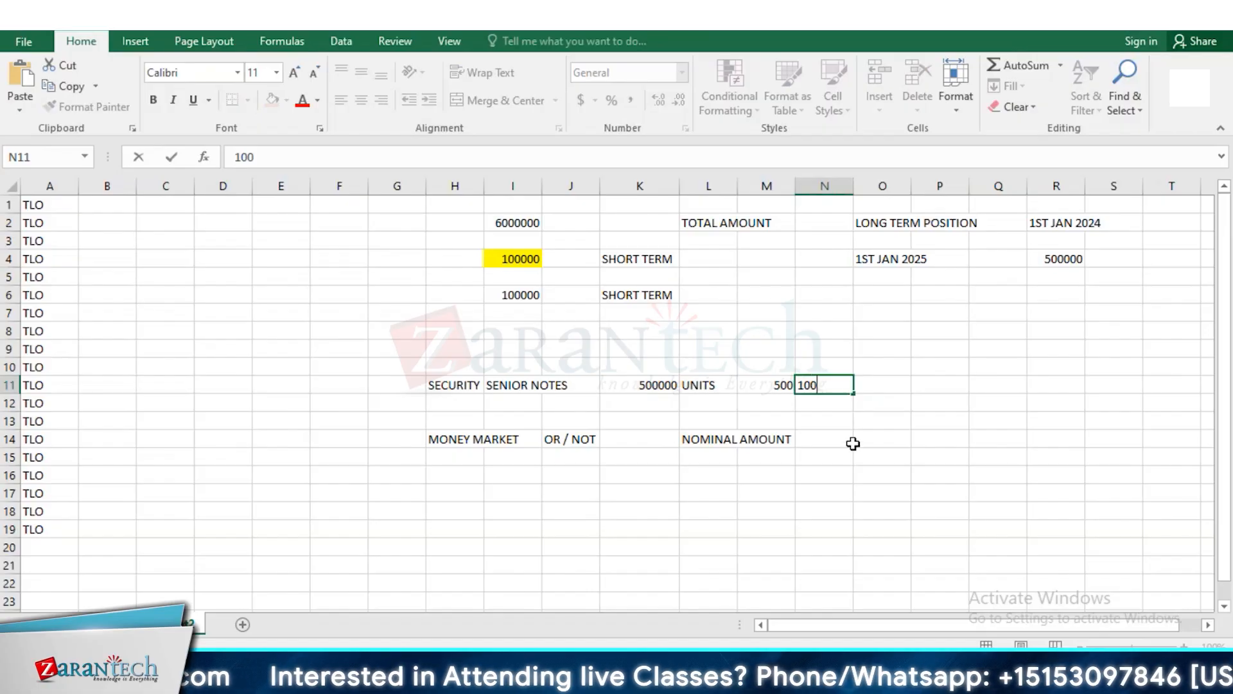
{"action": "type", "text": "0"}
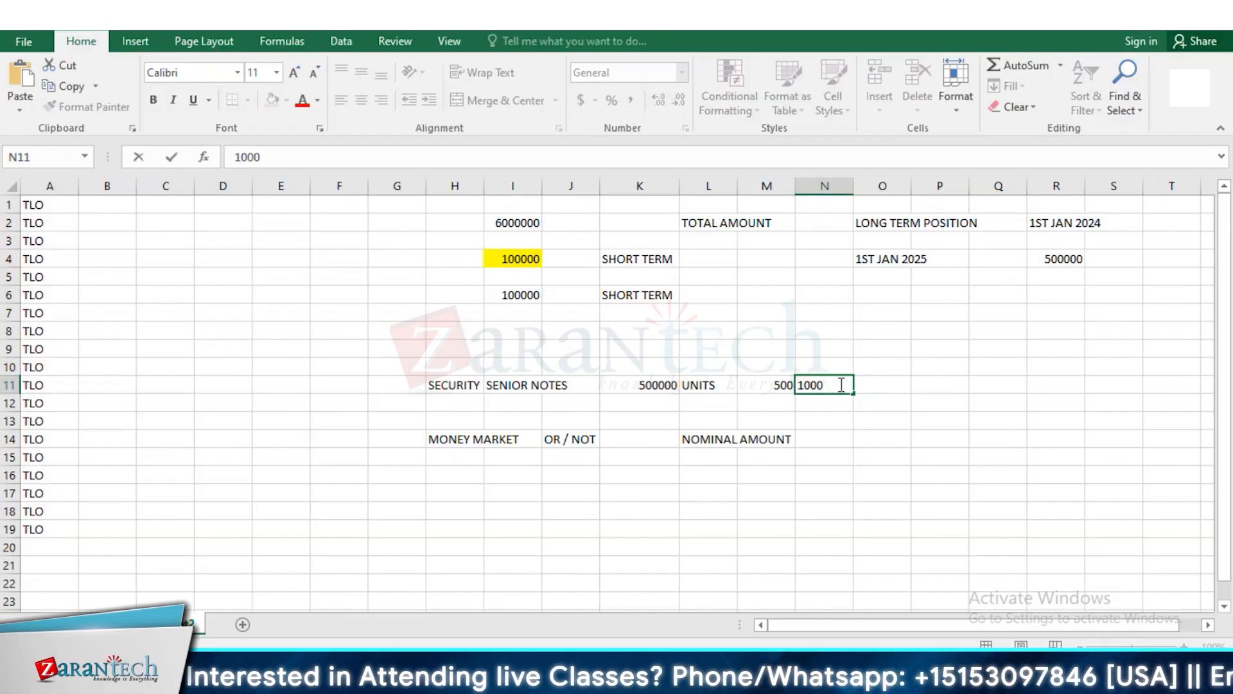
Assign the modules by entering SECURITY MODULE in cell P11 and MONEY MARKET in cell P14
{"action": "left_click", "coordinate": [932, 385]}
{"action": "type", "text": "SECURITY MOD"}
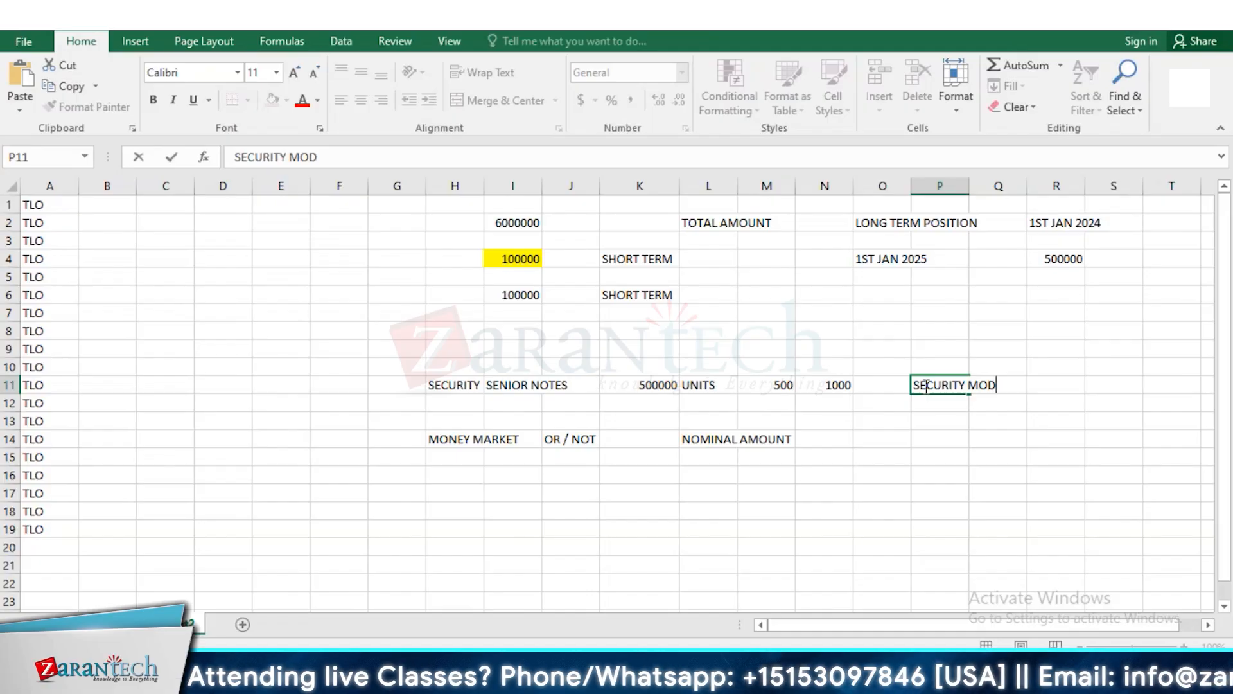
{"action": "type", "text": "ULE"}
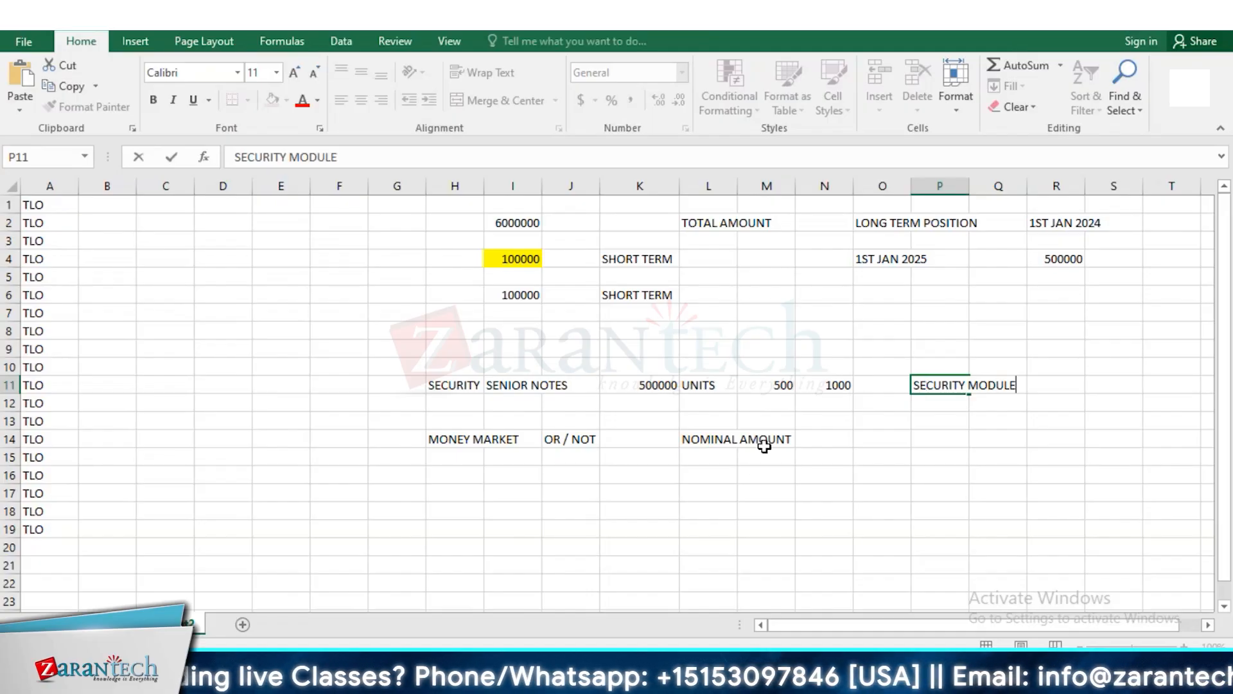
{"action": "left_click", "coordinate": [838, 435]}
{"action": "left_click", "coordinate": [951, 438]}
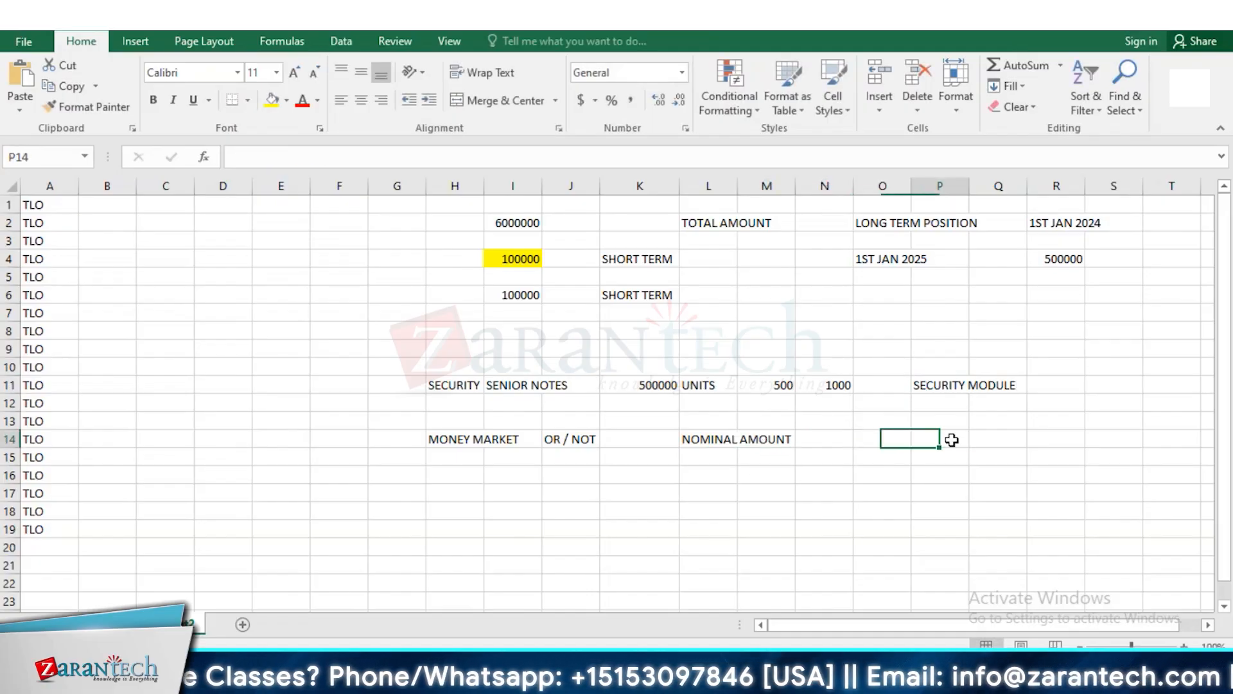
{"action": "type", "text": "MONEY MARKET"}
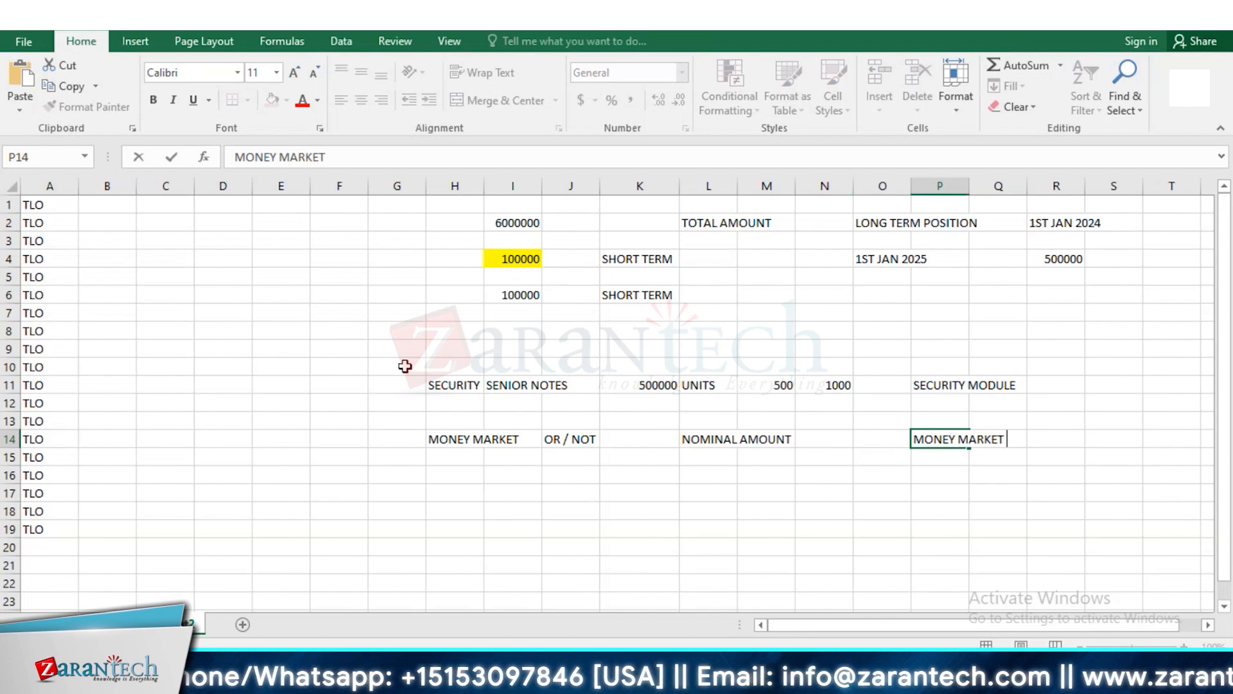
Highlight the comparison block G10:R15 with a yellow fill
{"action": "left_click_drag", "start_coordinate": [405, 363], "coordinate": [1064, 461]}
{"action": "left_click", "coordinate": [271, 100]}
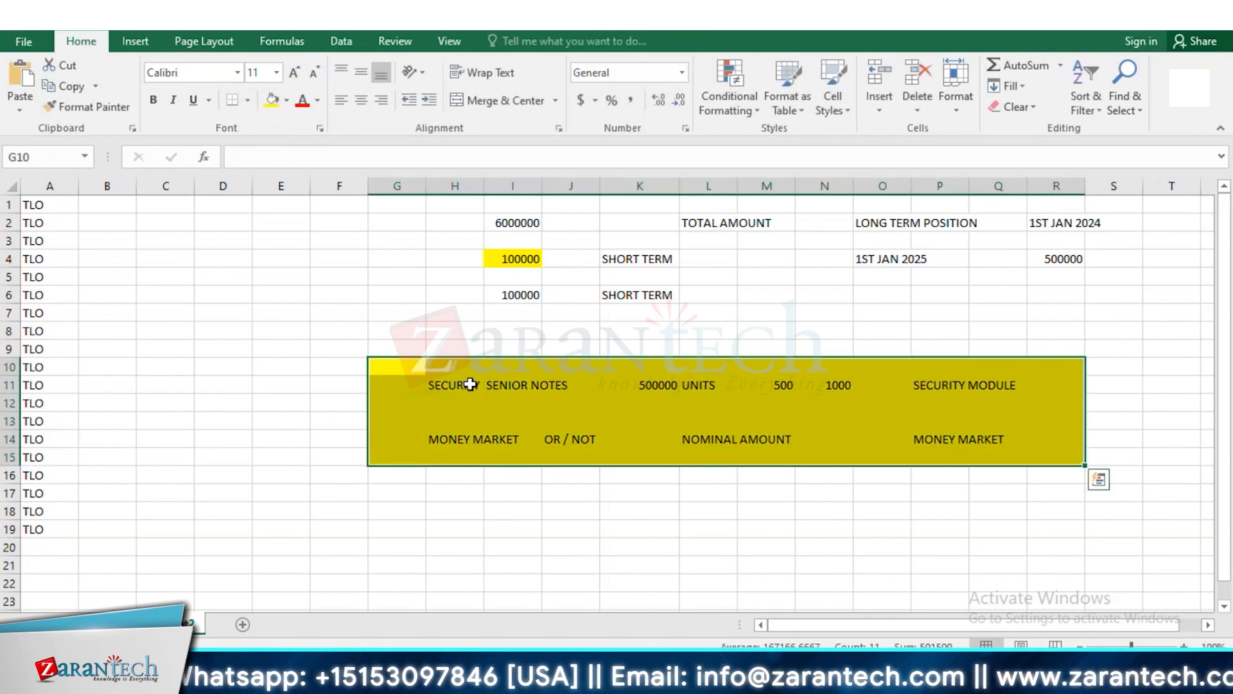
{"action": "key", "text": "alt+Tab"}
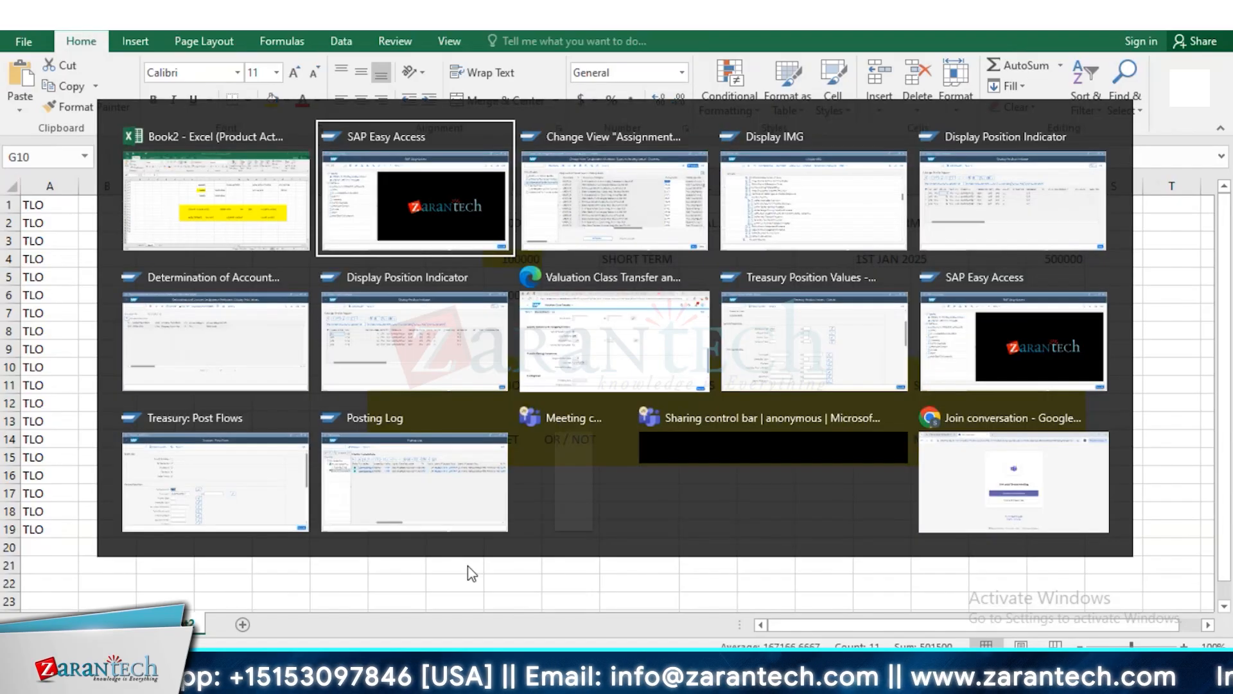
{"action": "key", "text": "alt+Tab"}
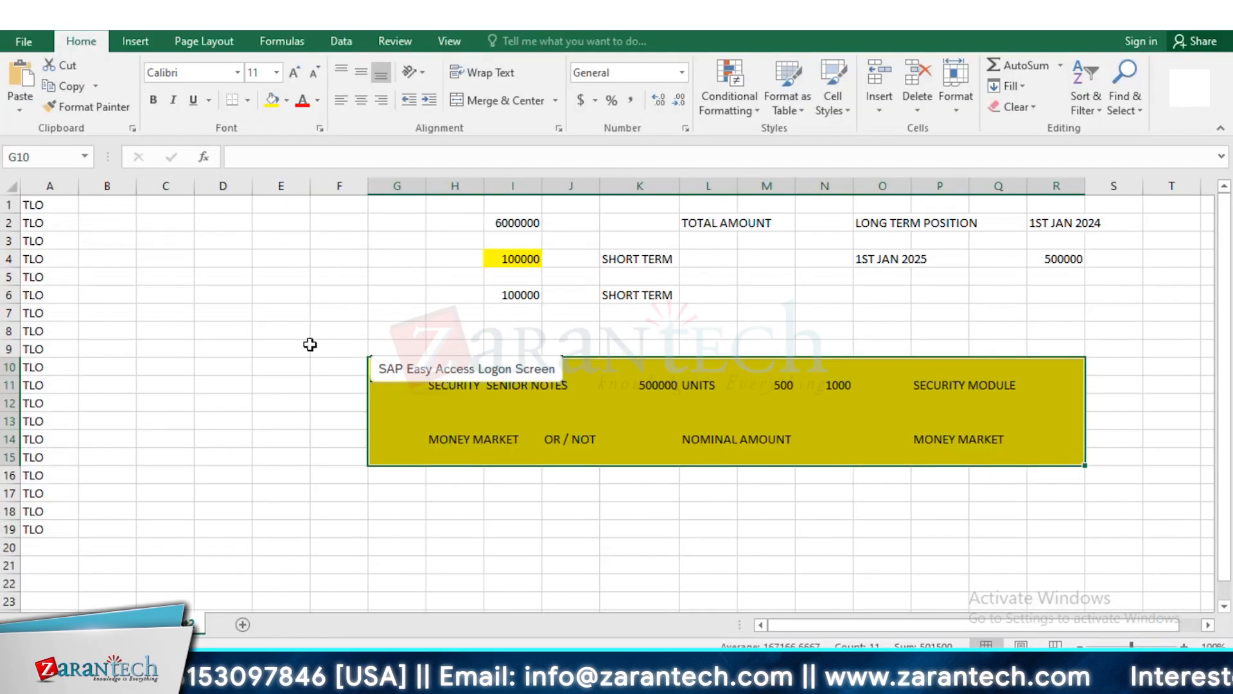
Enter the transaction code TRS_SEC_ACC in cell G17, below the highlighted comparison block
{"action": "left_click", "coordinate": [443, 498]}
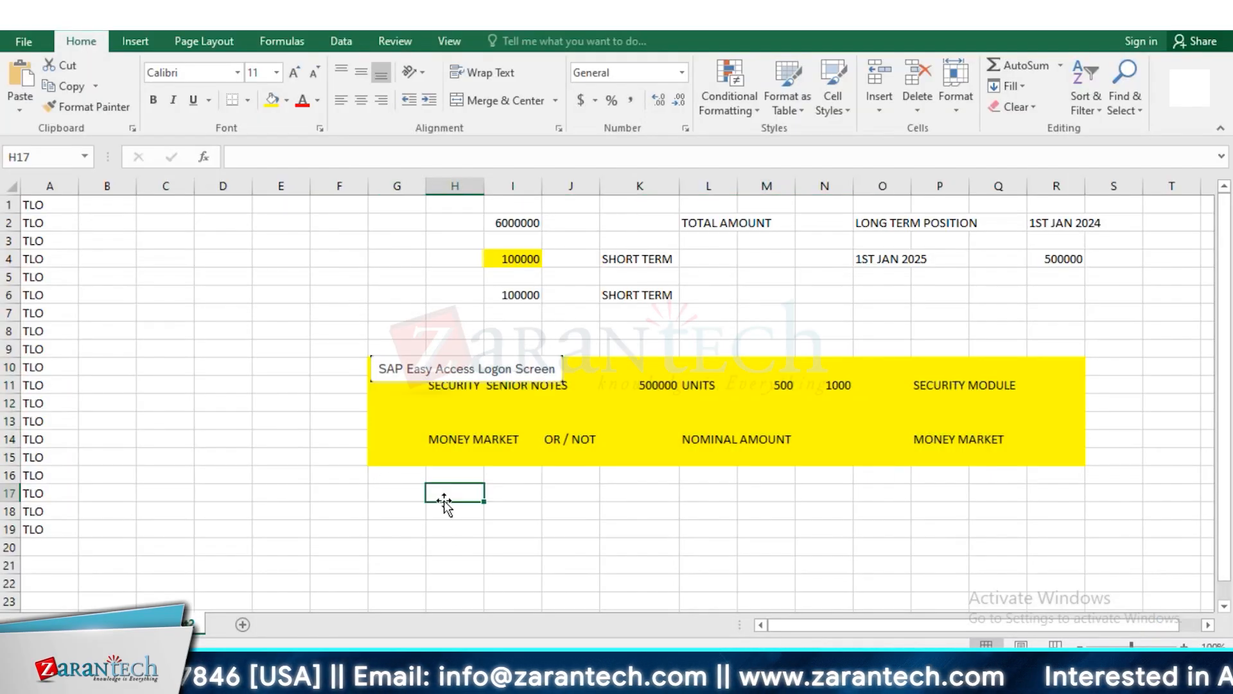
{"action": "left_click", "coordinate": [400, 497]}
{"action": "type", "text": "TR"}
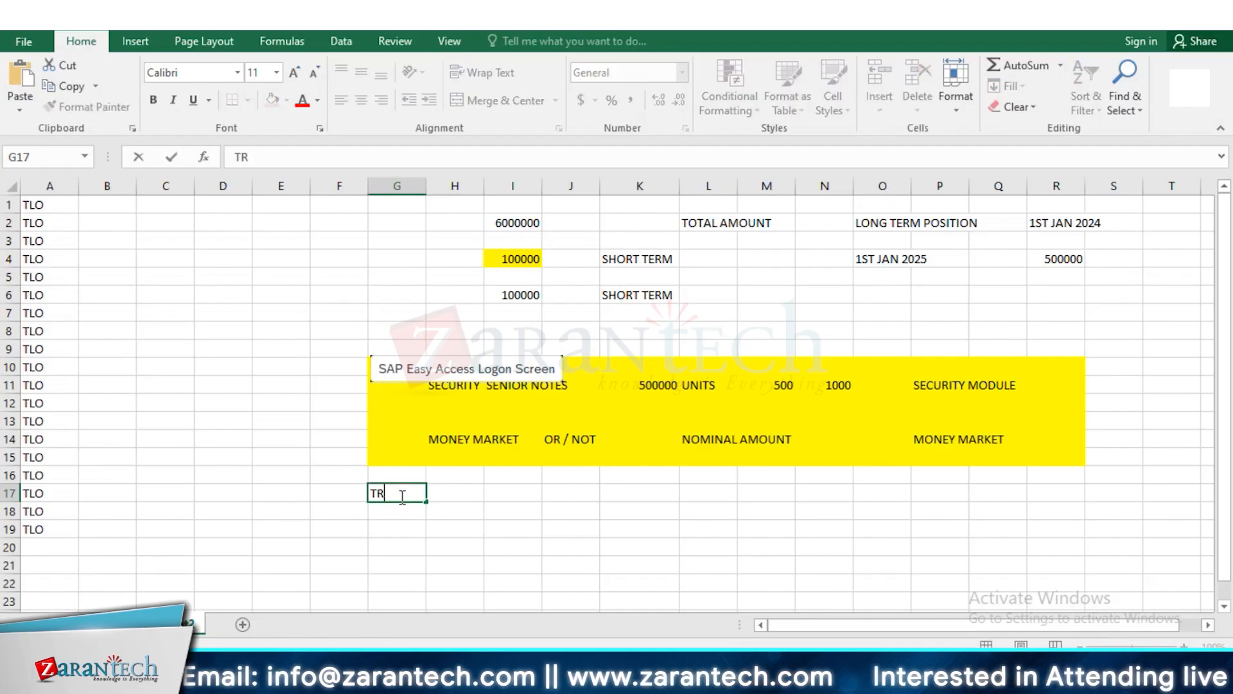
{"action": "type", "text": "S_SEC_ACC"}
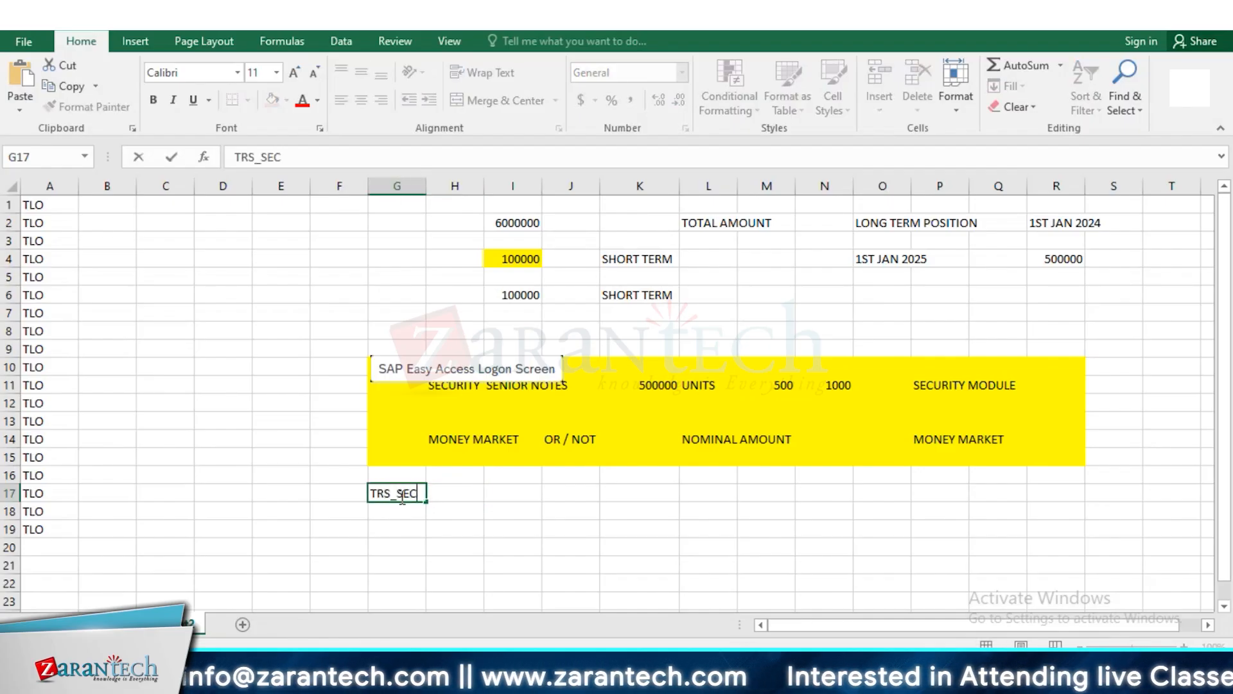
Add the notes SECURITY id in cell I17 and security class in cell I19
{"action": "left_click", "coordinate": [524, 492]}
{"action": "type", "text": "SECURITY id"}
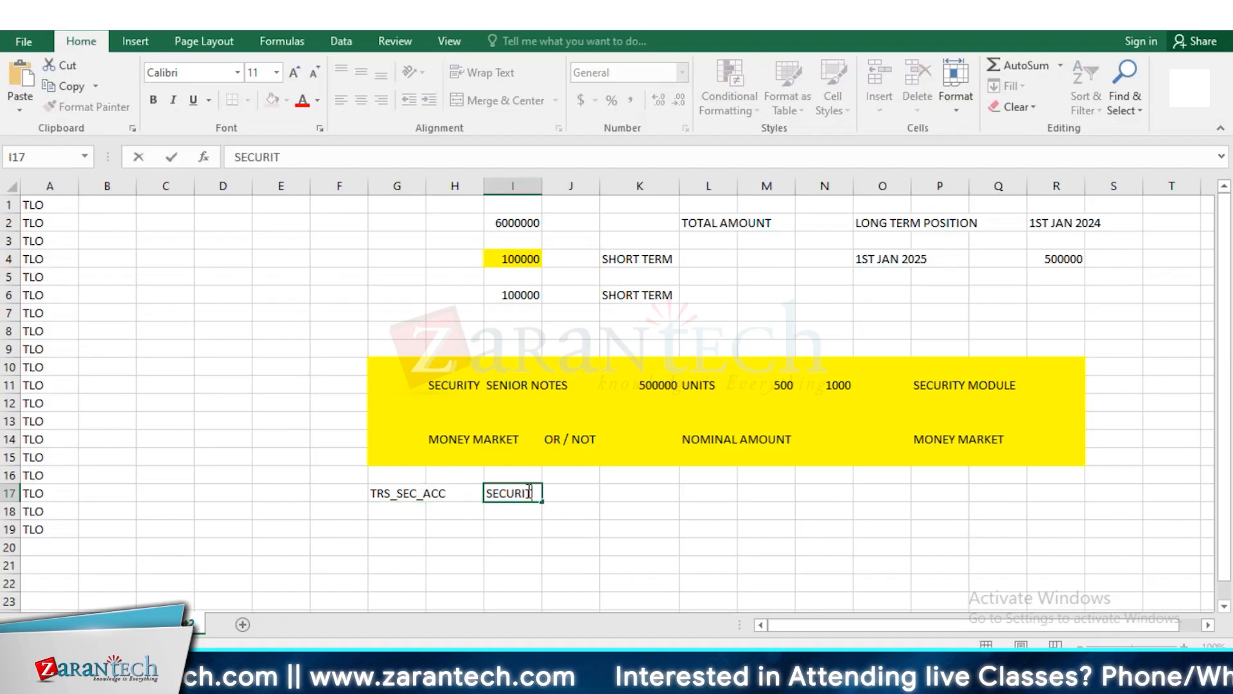
{"action": "left_click", "coordinate": [519, 526]}
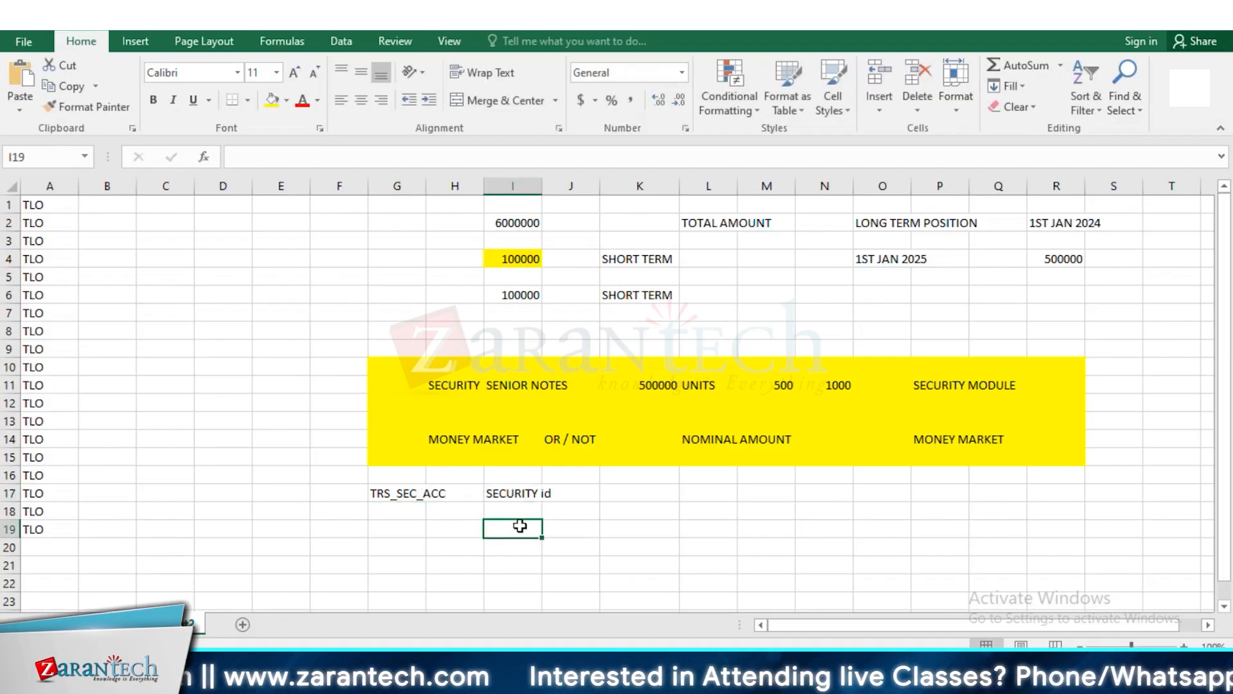
{"action": "type", "text": "security class"}
Switch to SAP and run transaction TRS_SEC_ACC to open the securities account maintenance
{"action": "key", "text": "alt+Tab"}
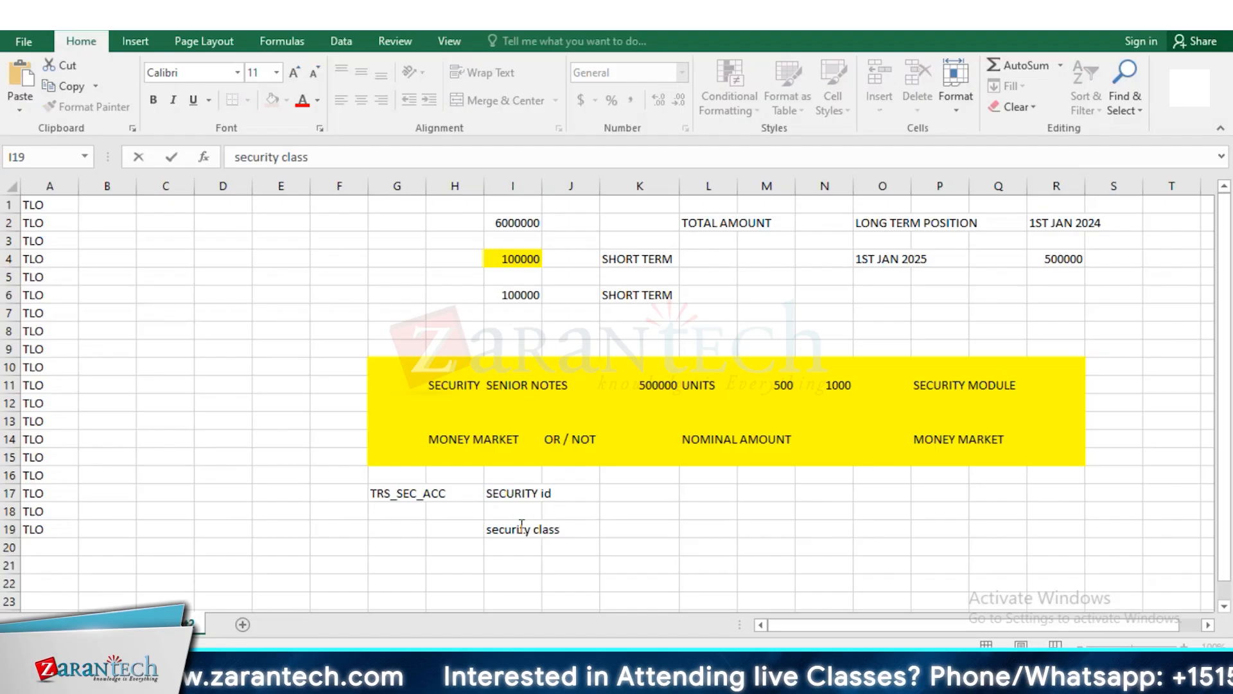
{"action": "left_click", "coordinate": [123, 91]}
{"action": "type", "text": "TRS_SEC"}
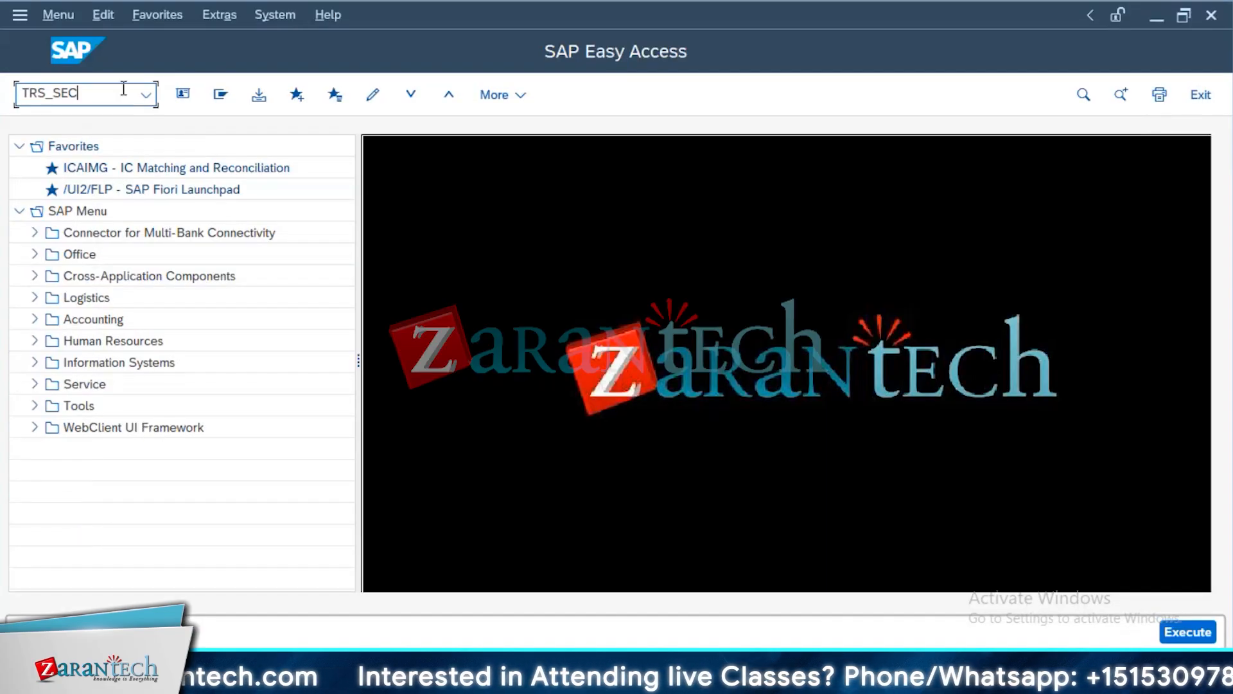
{"action": "type", "text": "_acc"}
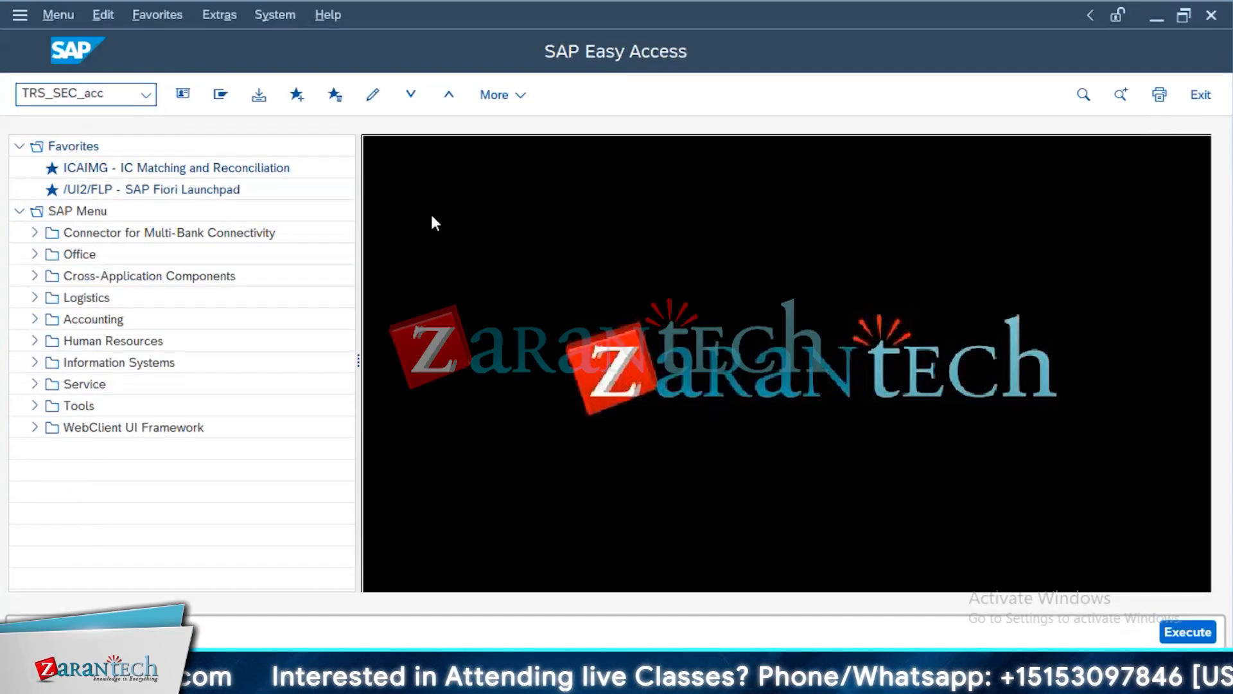
{"action": "key", "text": "Return"}
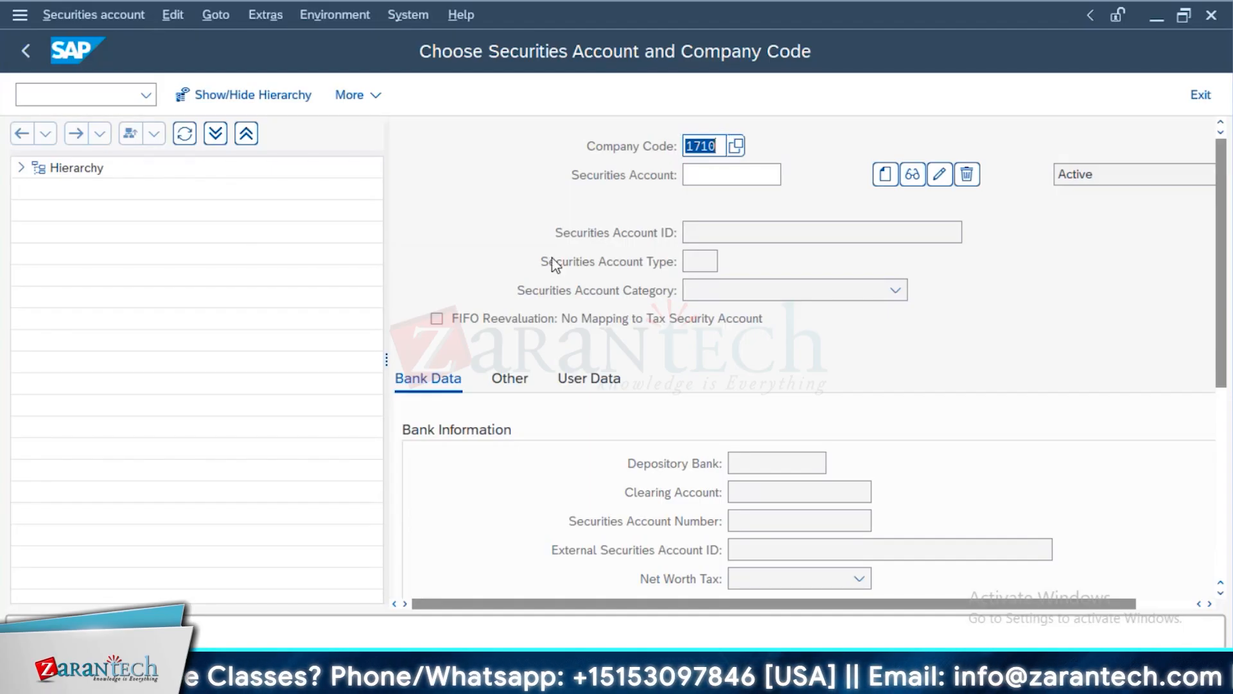
{"action": "key", "text": "alt+Tab"}
{"action": "left_click", "coordinate": [516, 492]}
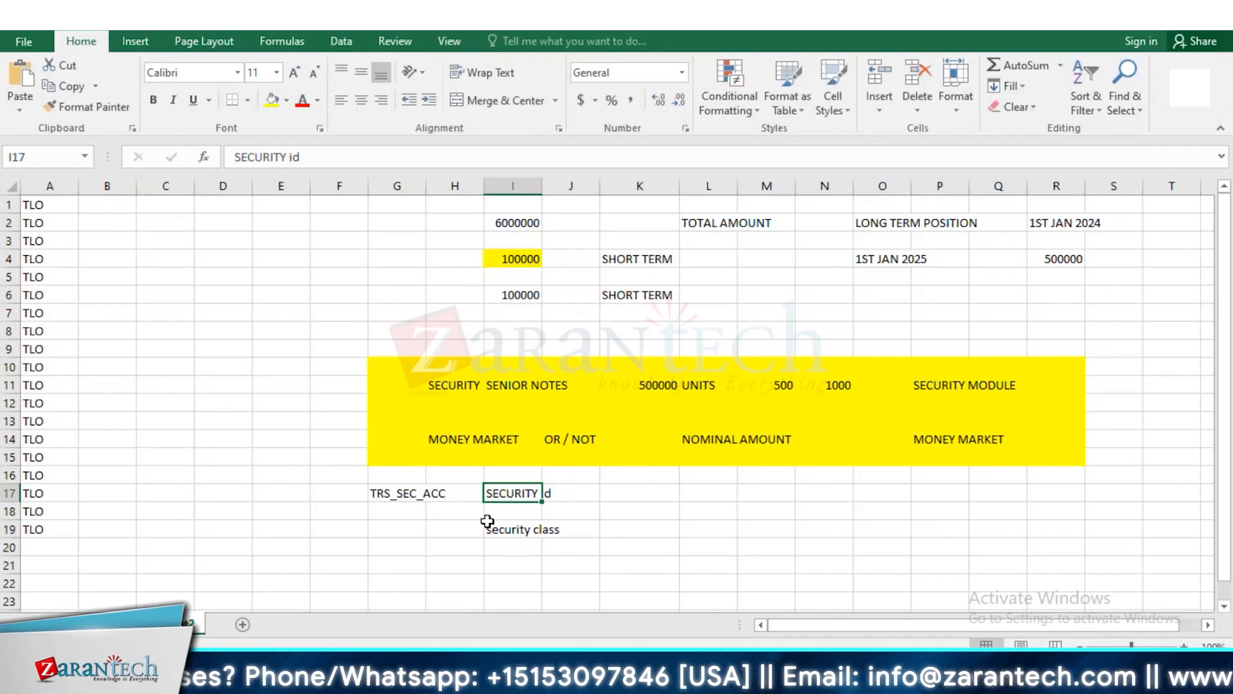
{"action": "left_click", "coordinate": [551, 493]}
{"action": "double_click", "coordinate": [551, 492]}
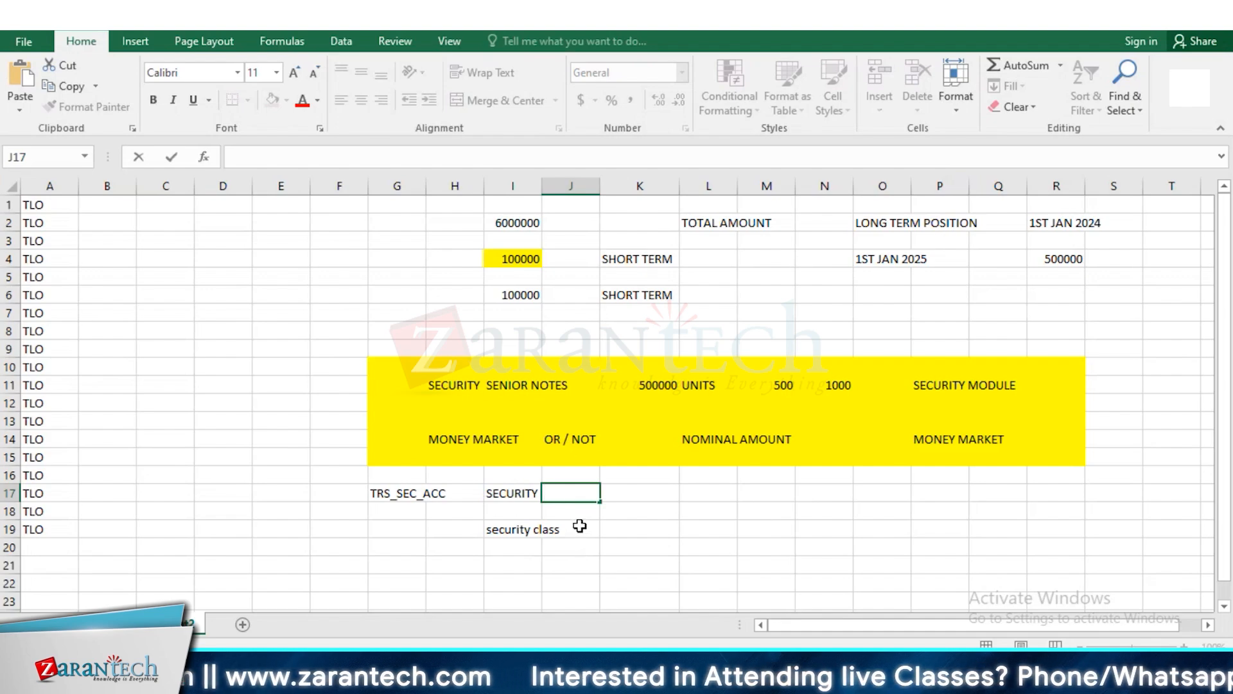
{"action": "key", "text": "alt+Tab"}
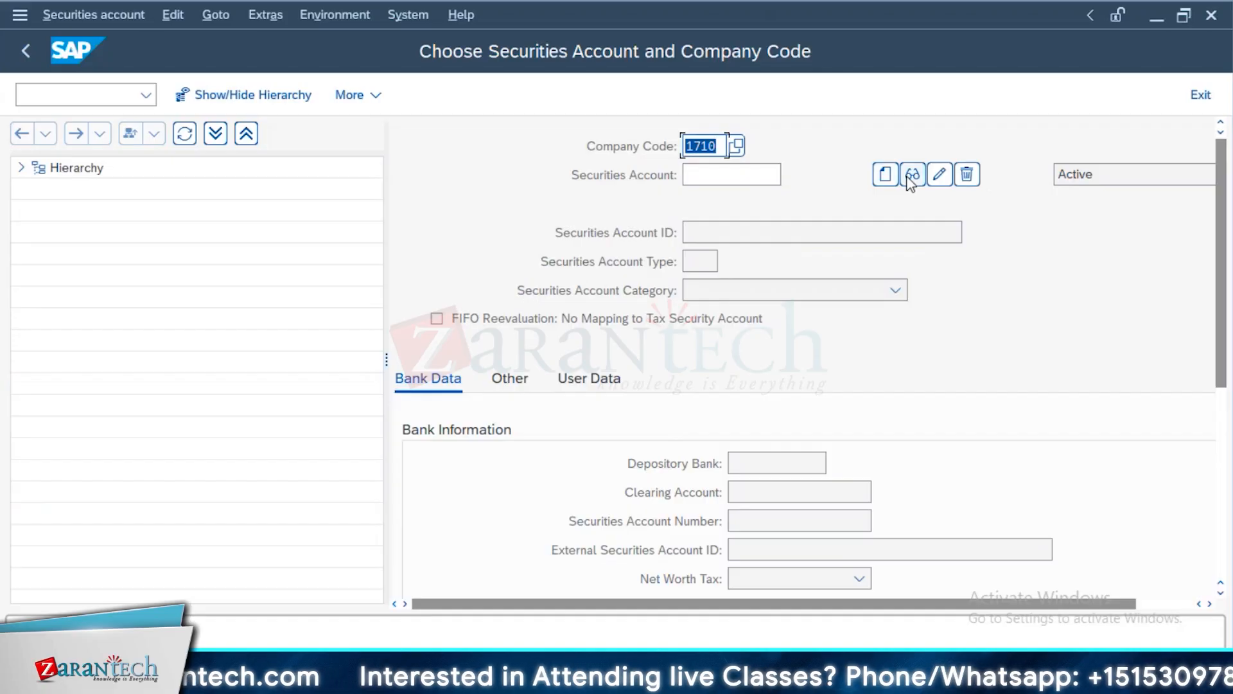
Start creating a new securities account named HDFC in company code 1710
{"action": "left_click", "coordinate": [737, 173]}
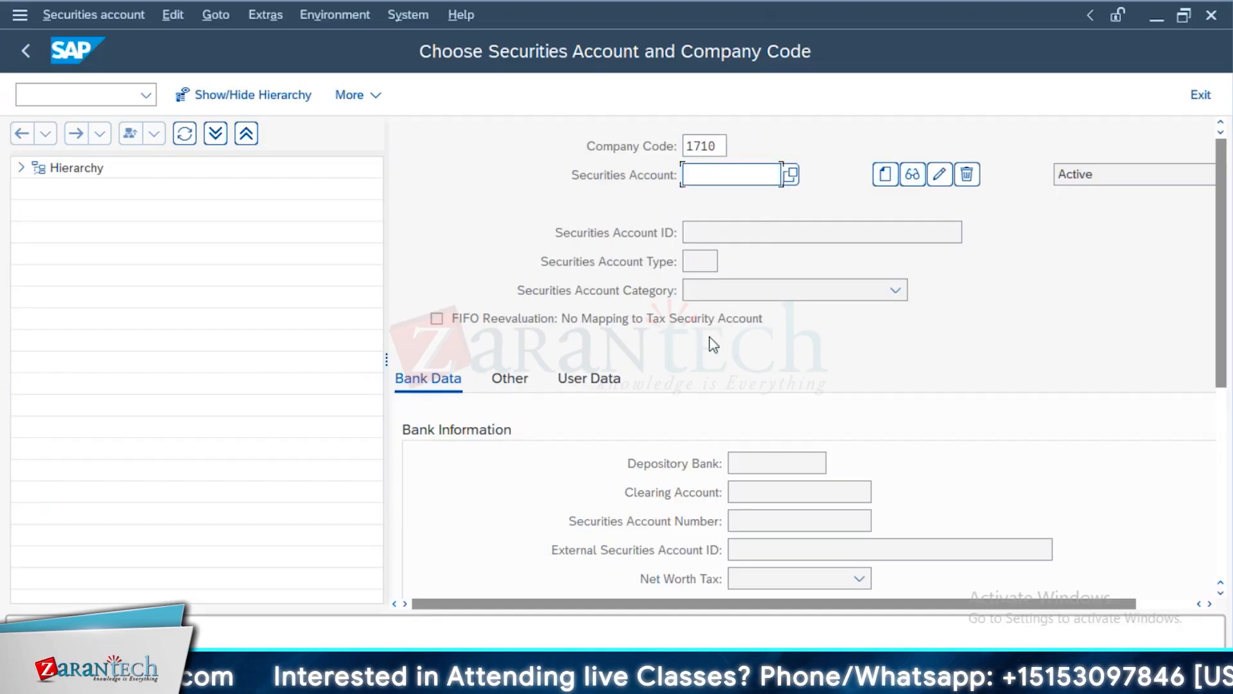
{"action": "type", "text": "hdfc"}
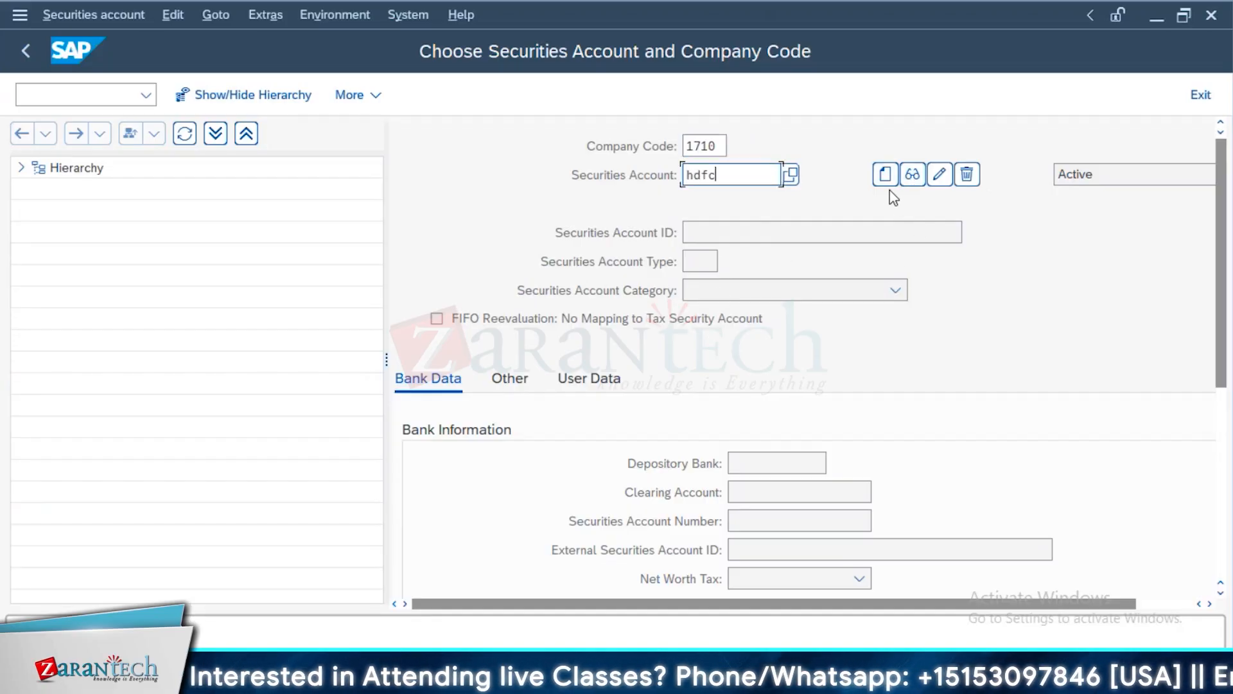
{"action": "left_click", "coordinate": [887, 182]}
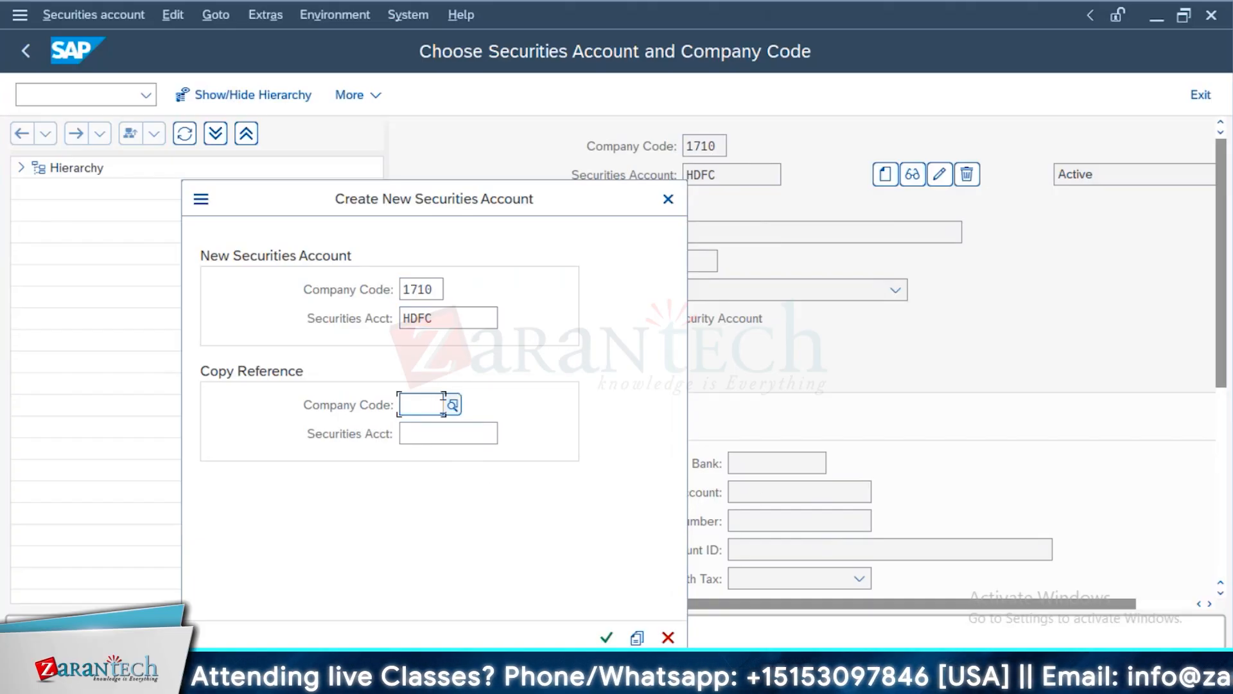
Copy the new account's data from reference company code 1710 and securities account BOND_INVST
{"action": "type", "text": "1710"}
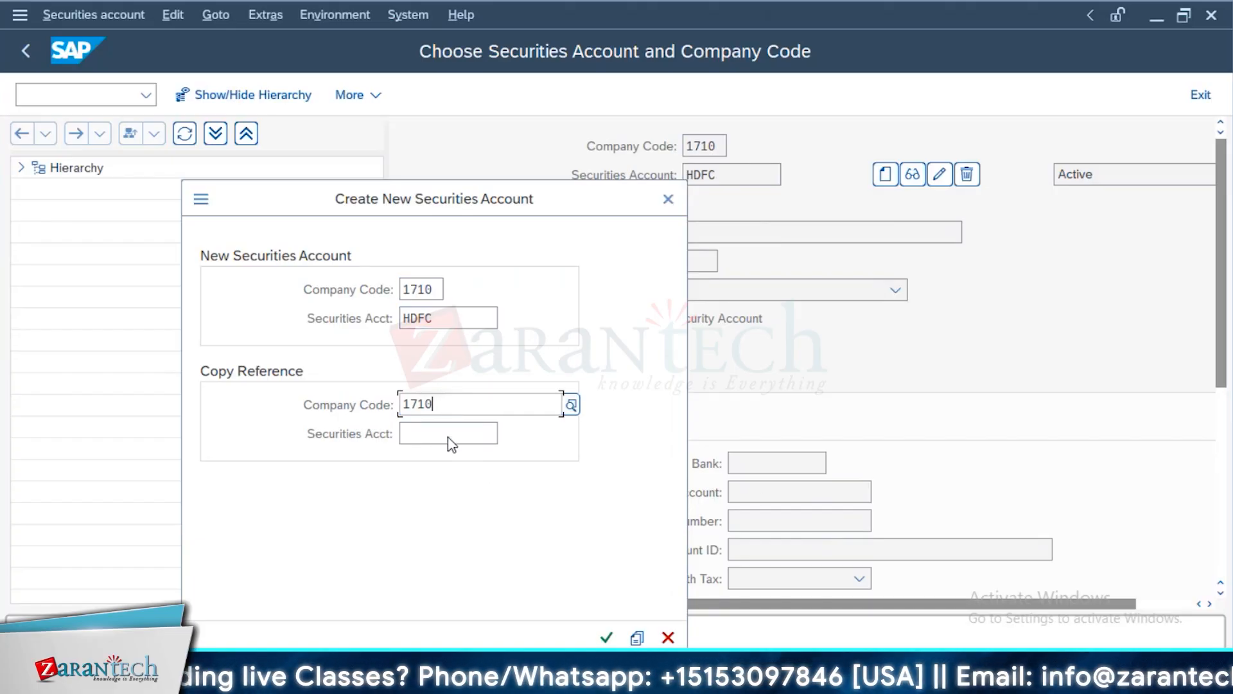
{"action": "left_click", "coordinate": [457, 485]}
{"action": "left_click", "coordinate": [482, 432]}
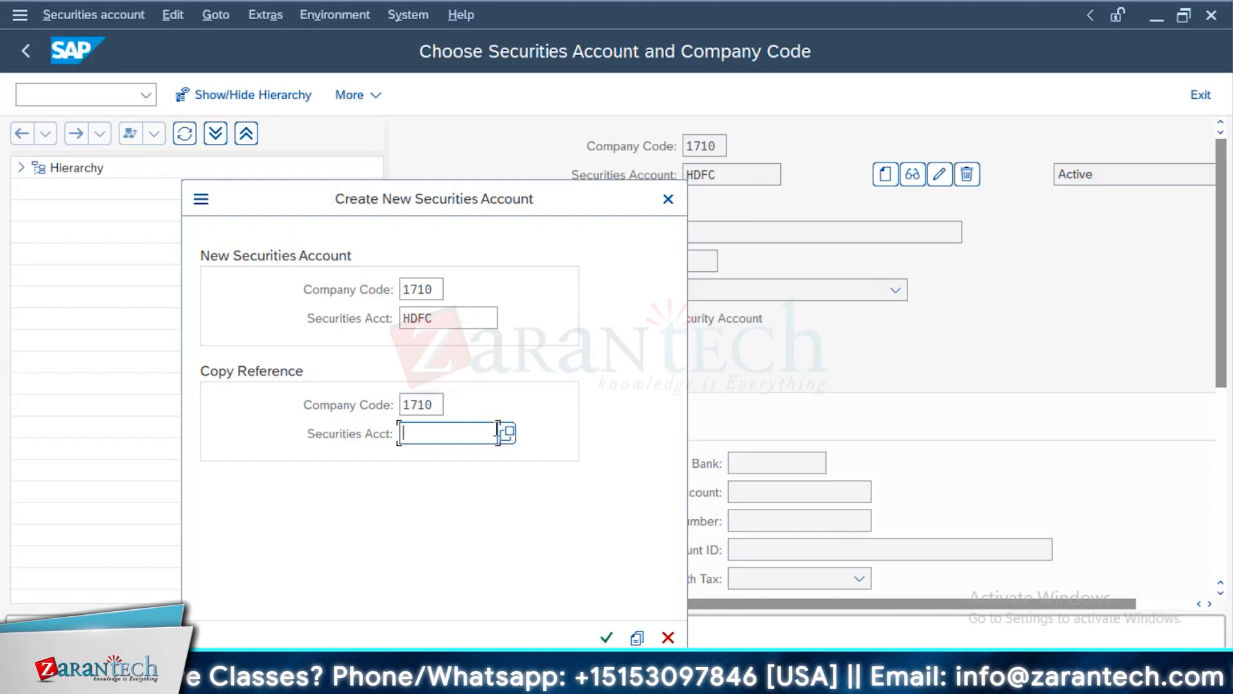
{"action": "left_click", "coordinate": [506, 434]}
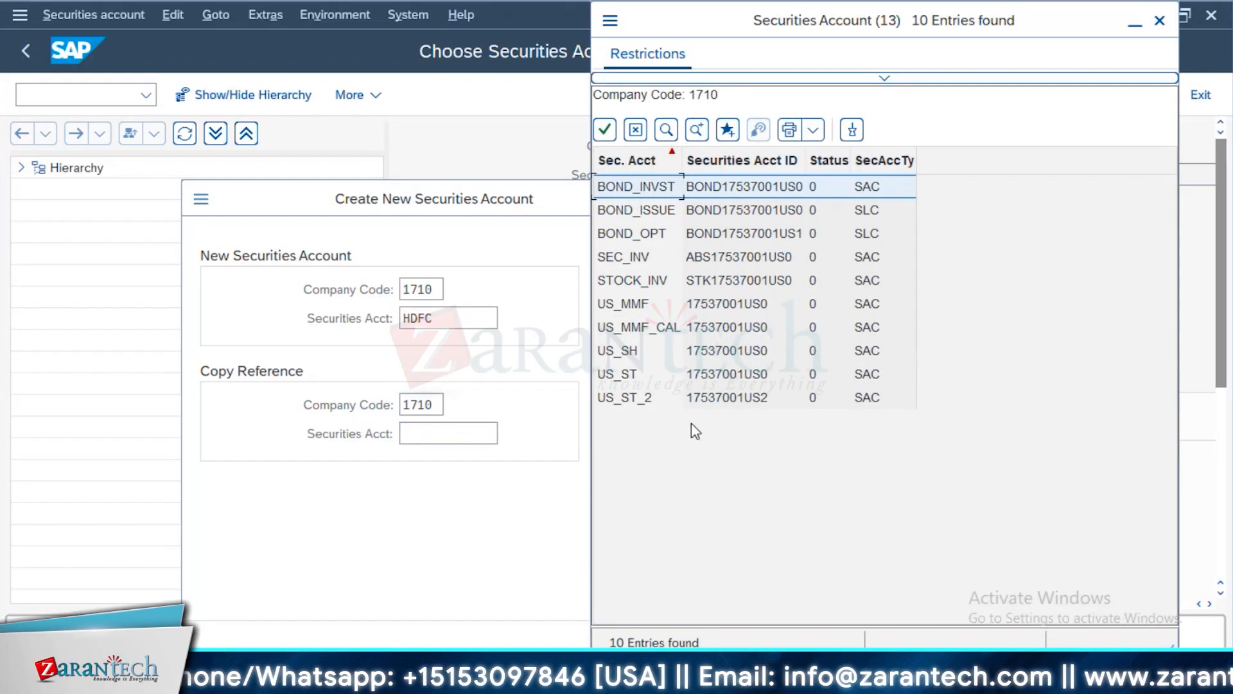
{"action": "key", "text": "Return"}
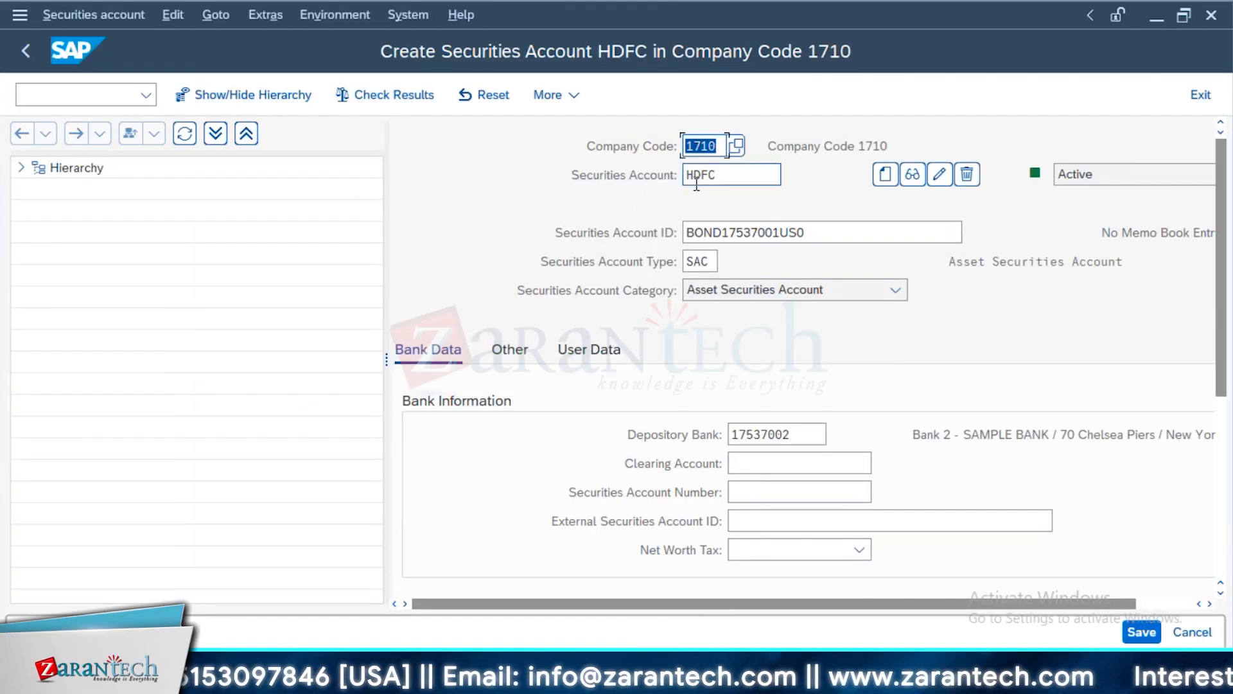
Replace the securities account name HDFC with USBK, based on the house bank in the payment details
{"action": "key", "text": "Tab"}
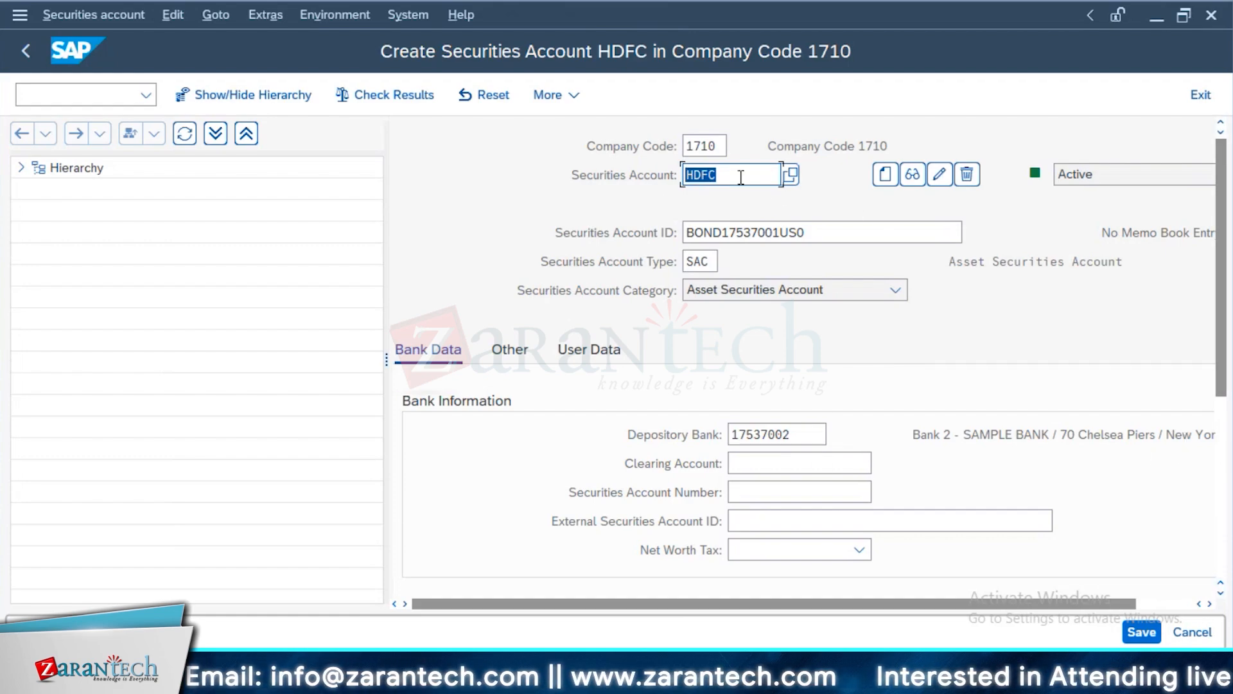
{"action": "type", "text": "jpm"}
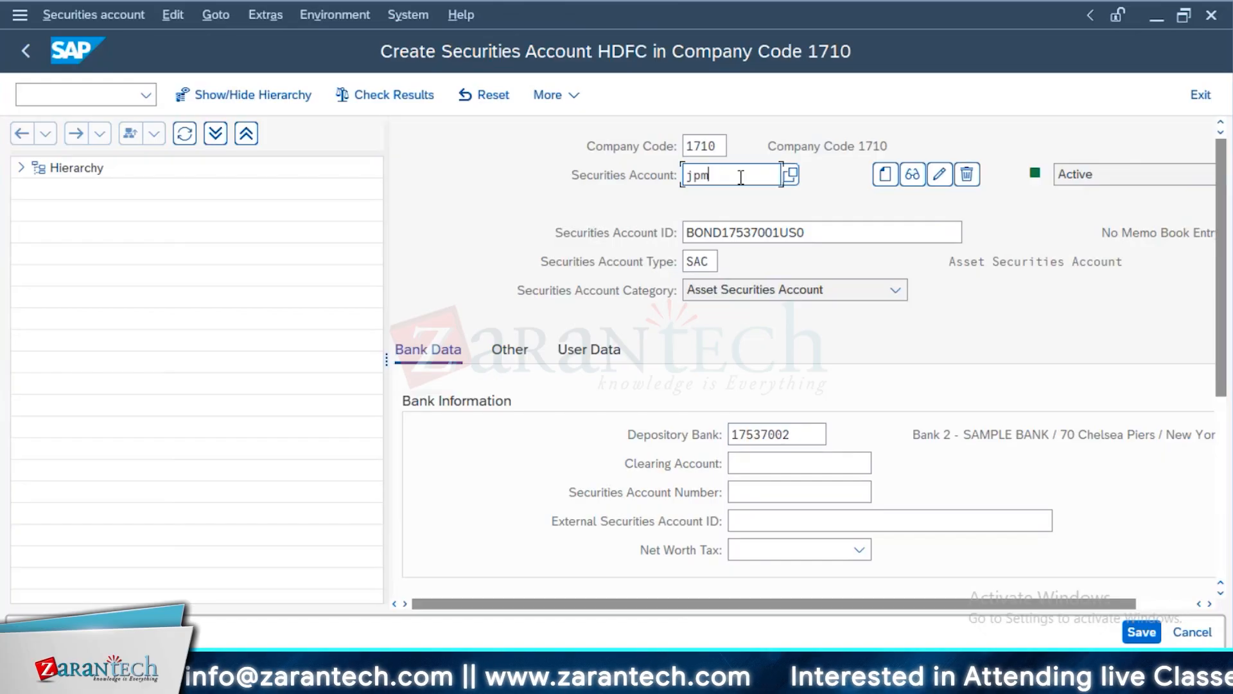
{"action": "key", "text": "BackSpace"}
{"action": "key", "text": "BackSpace"}
{"action": "type", "text": "JPM,"}
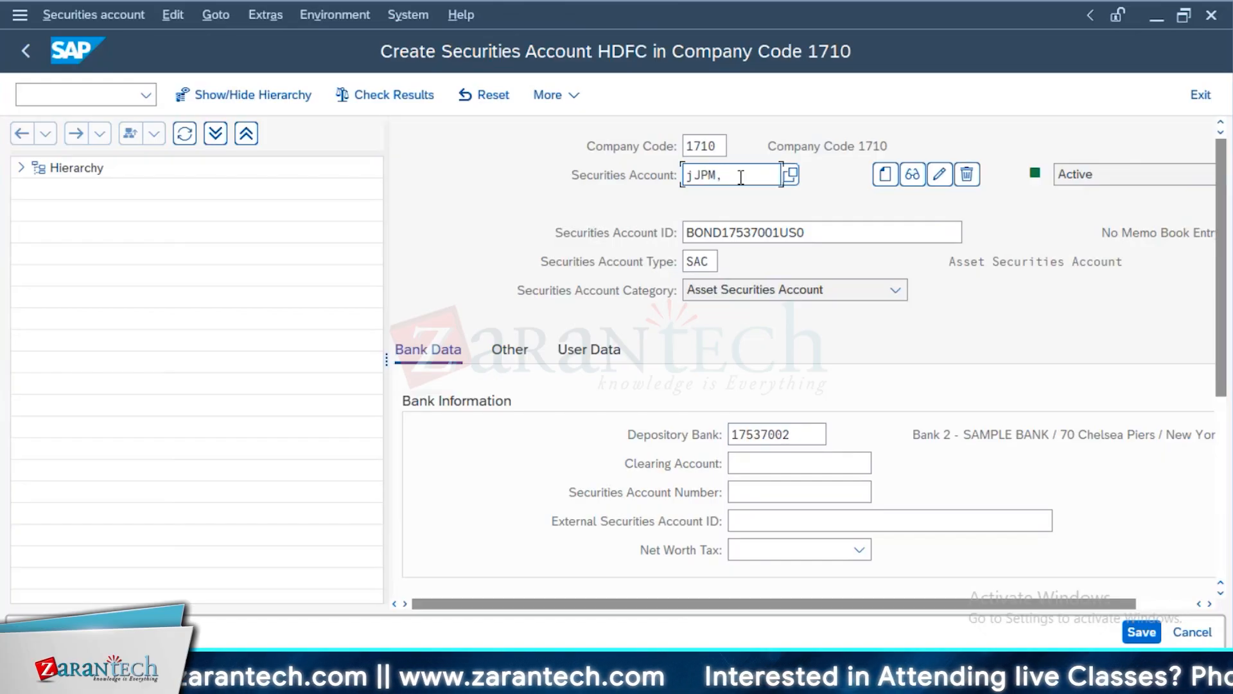
{"action": "scroll", "coordinate": [827, 424], "scroll_direction": "down", "scroll_amount": 3}
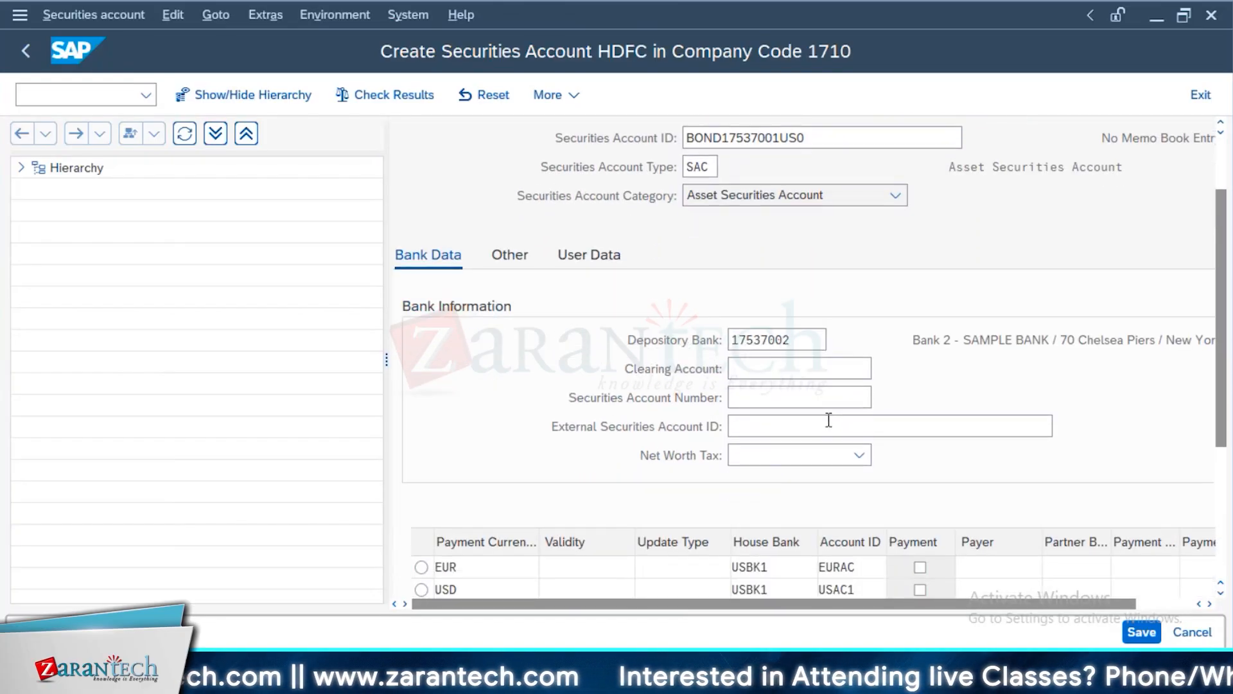
{"action": "scroll", "coordinate": [828, 420], "scroll_direction": "down", "scroll_amount": 1}
{"action": "scroll", "coordinate": [834, 255], "scroll_direction": "up", "scroll_amount": 4}
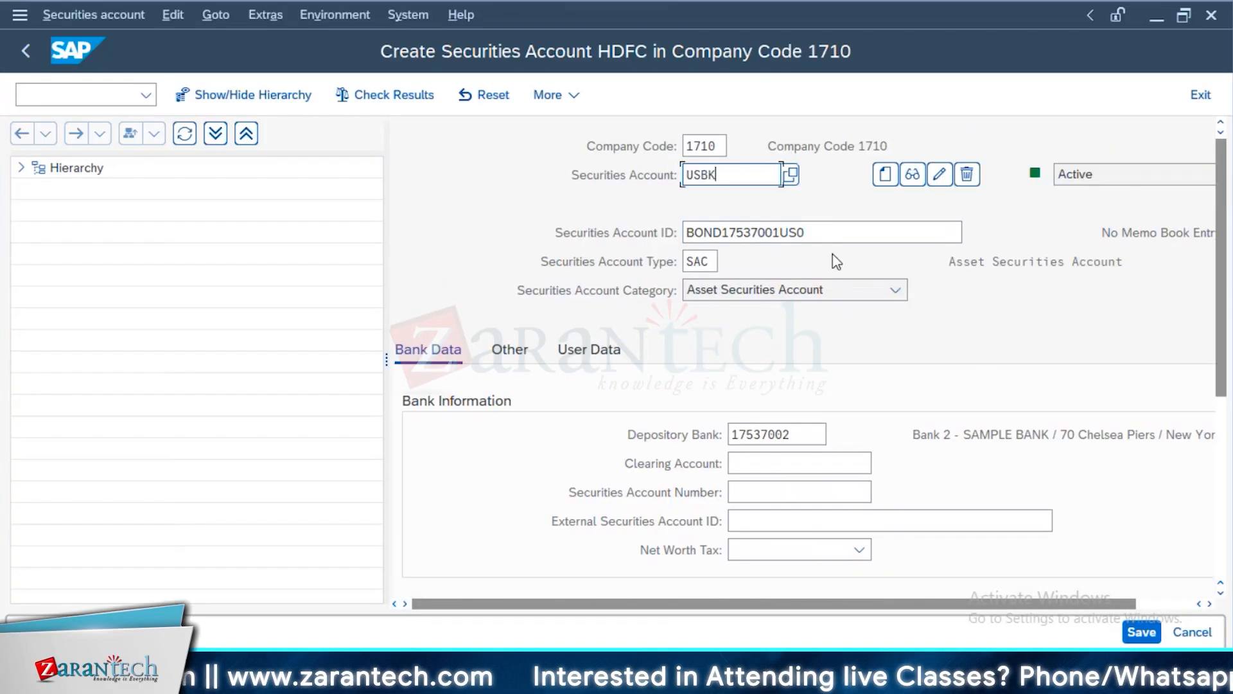
Examine the Securities Account ID and the options available for the securities account type and category
{"action": "left_click_drag", "start_coordinate": [873, 237], "coordinate": [668, 263]}
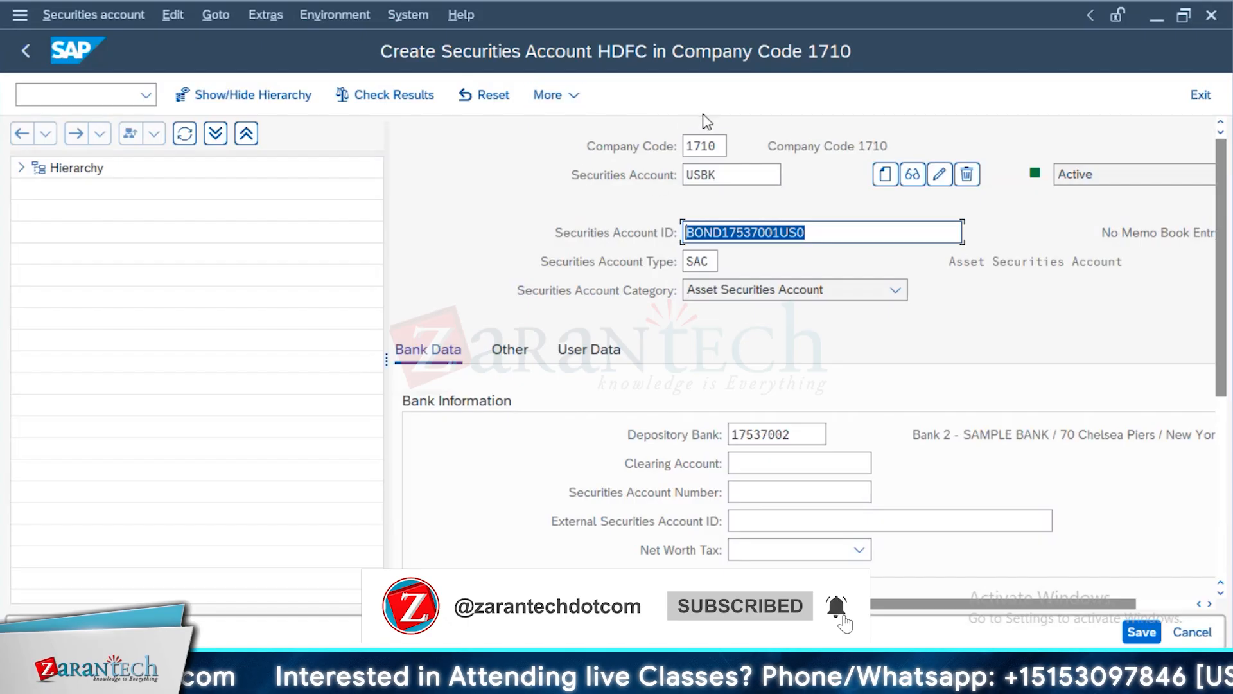
{"action": "left_click", "coordinate": [902, 230]}
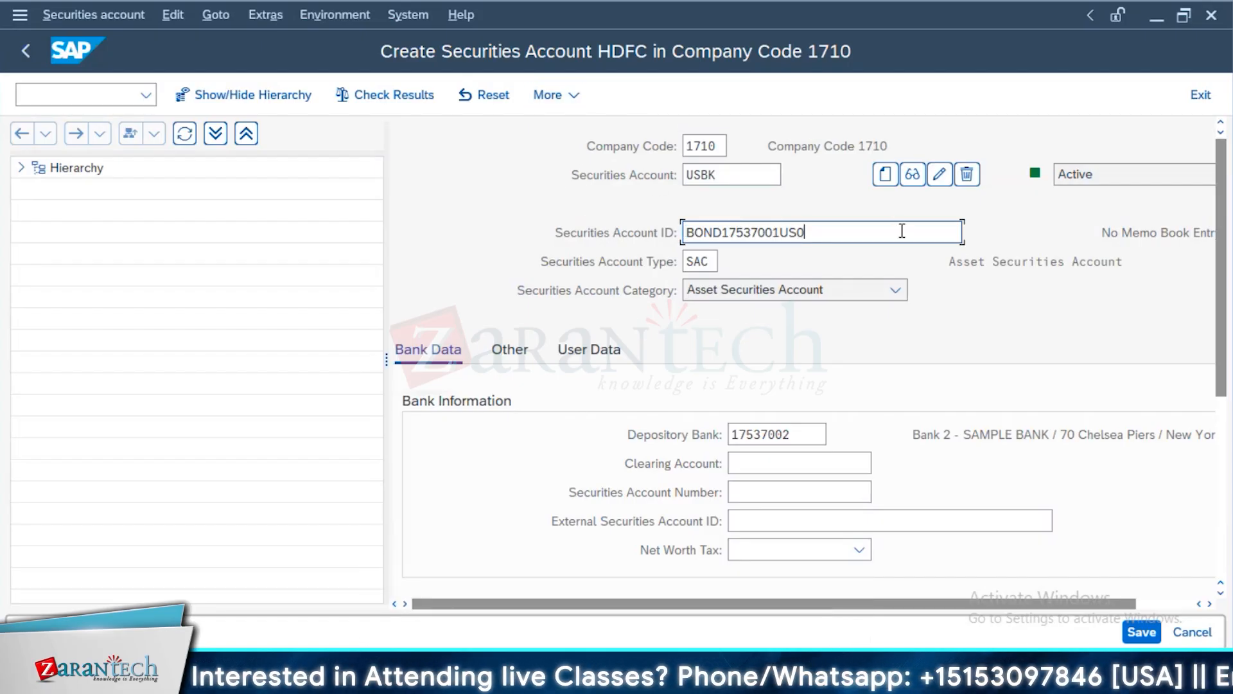
{"action": "left_click_drag", "start_coordinate": [902, 230], "coordinate": [639, 230]}
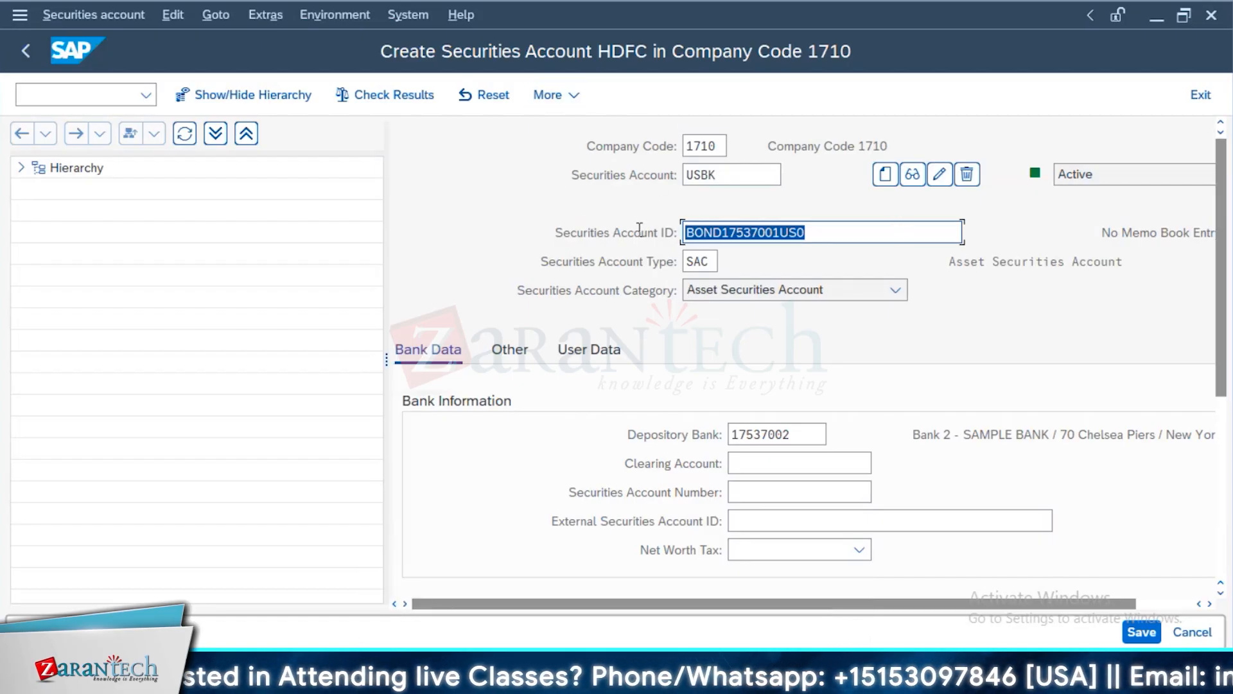
{"action": "left_click", "coordinate": [715, 260]}
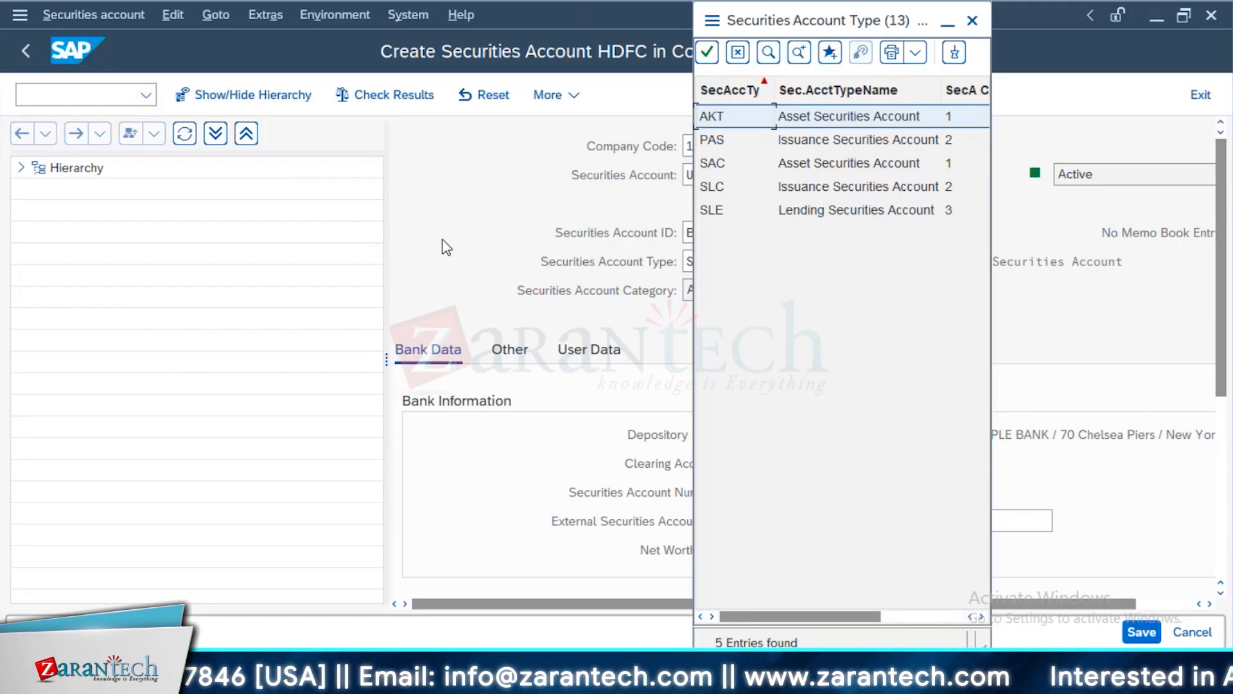
{"action": "left_click", "coordinate": [972, 21]}
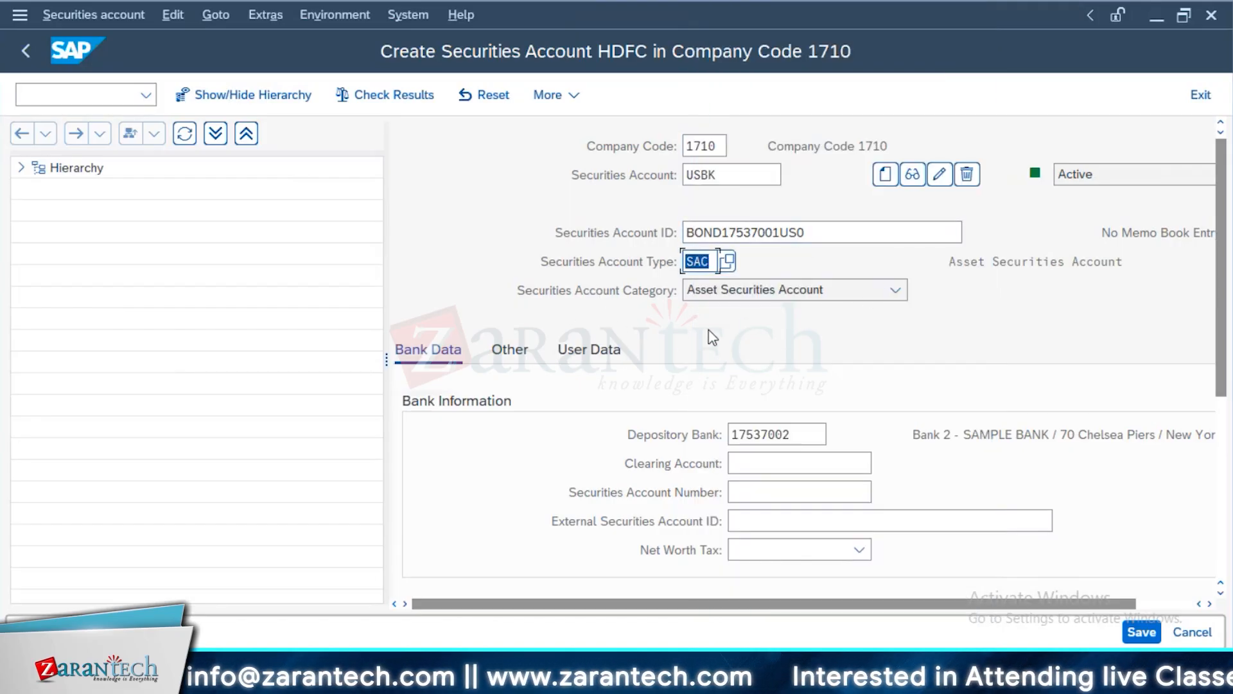
{"action": "left_click", "coordinate": [804, 298]}
{"action": "left_click", "coordinate": [805, 297]}
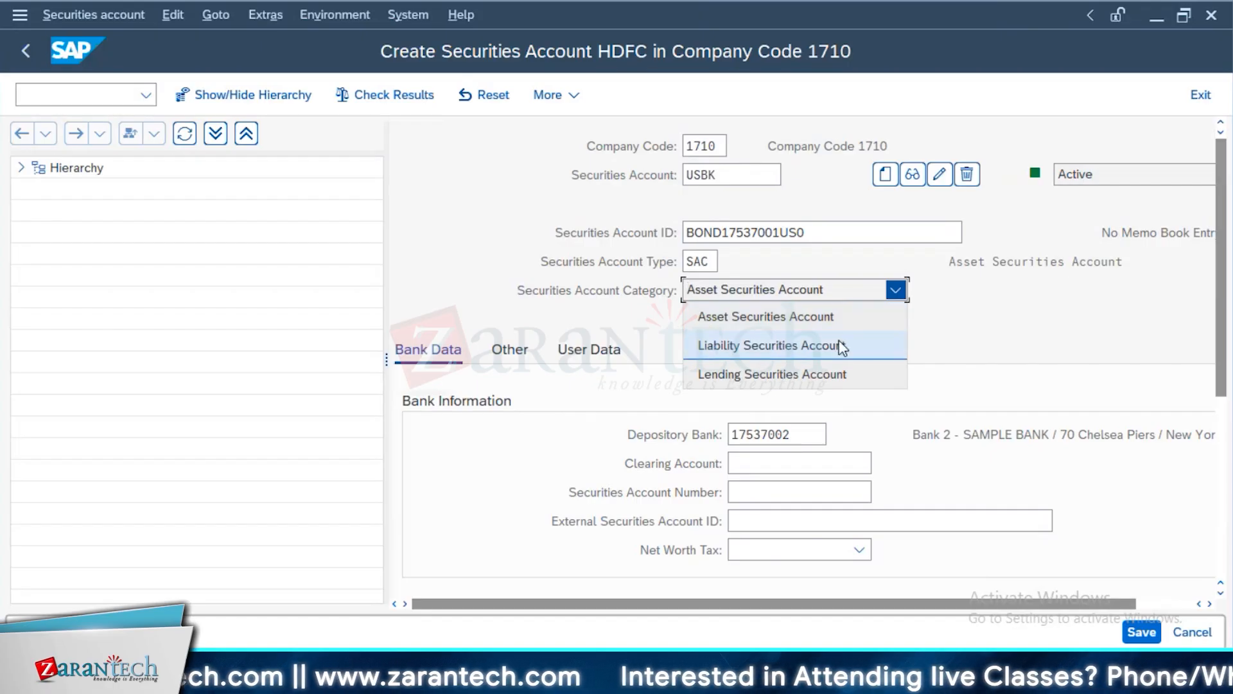
{"action": "left_click", "coordinate": [1035, 334]}
Check the depository bank and house bank details and try to save the USBK securities account
{"action": "scroll", "coordinate": [807, 385], "scroll_direction": "down", "scroll_amount": 2}
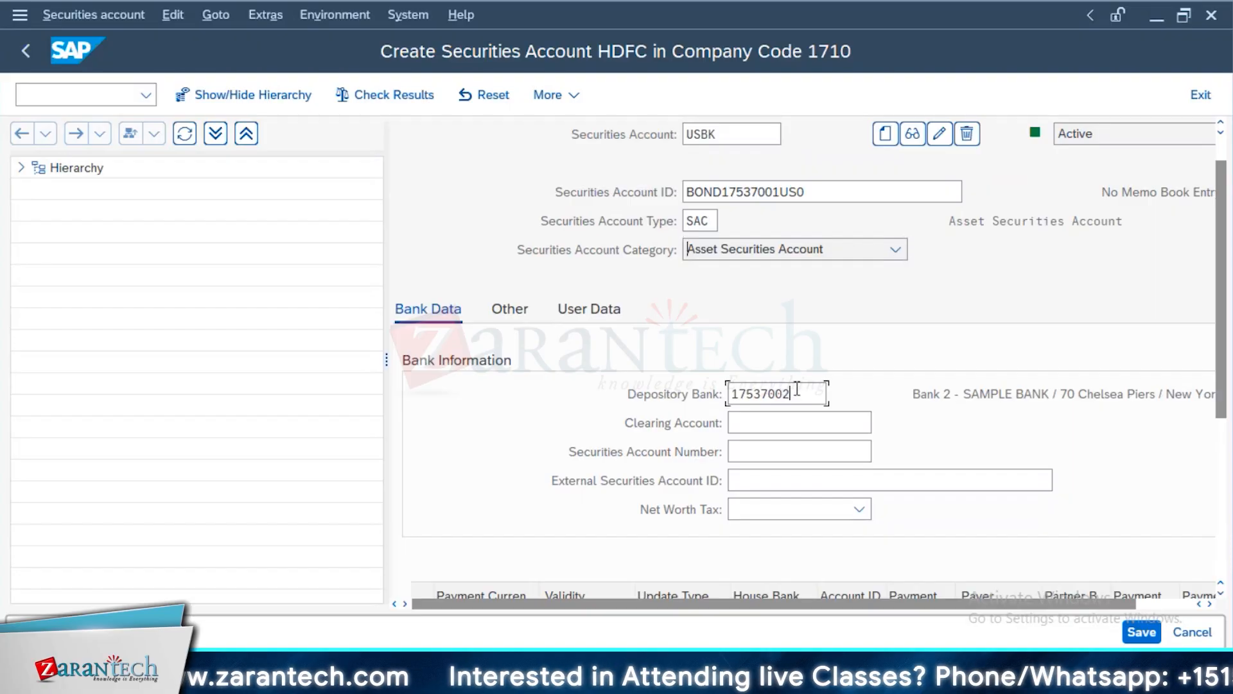
{"action": "double_click", "coordinate": [795, 393]}
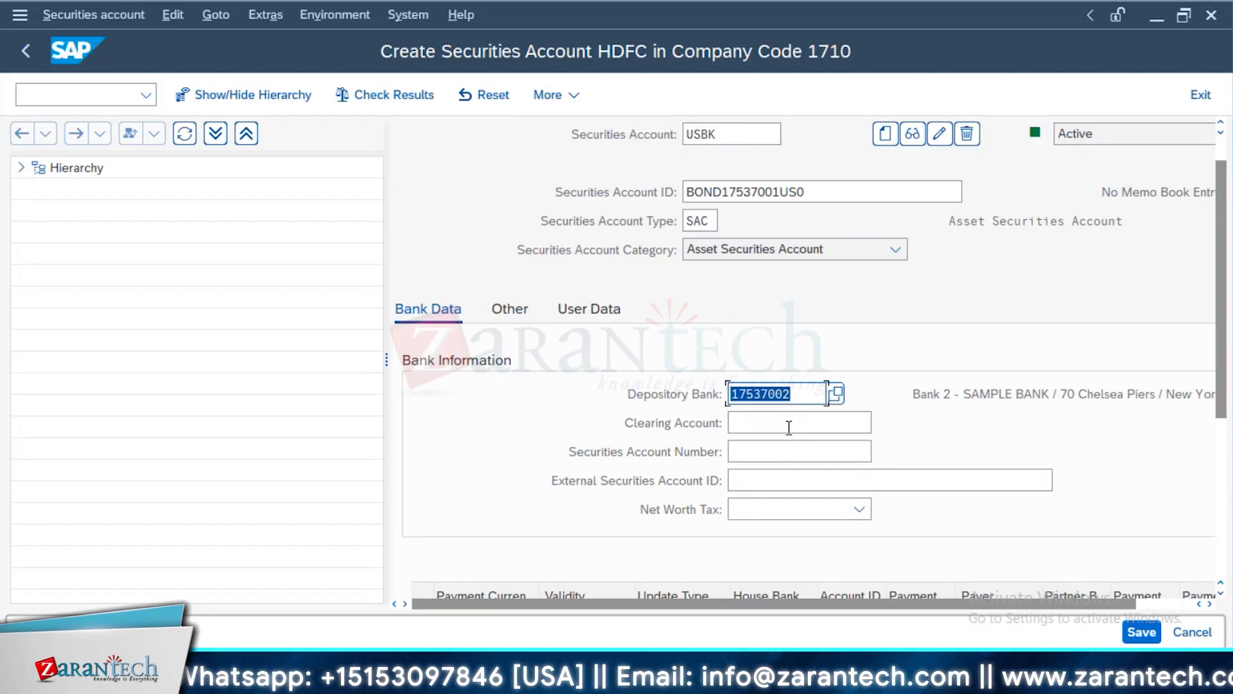
{"action": "key", "text": "Return"}
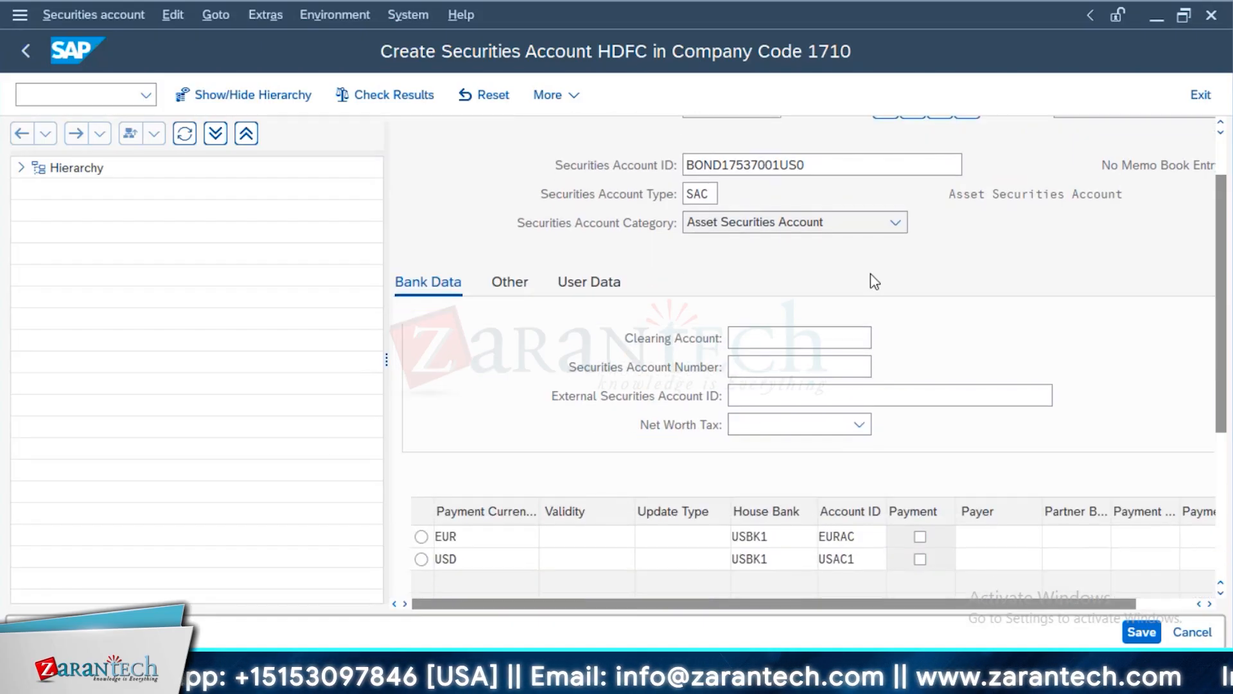
{"action": "scroll", "coordinate": [777, 516], "scroll_direction": "down", "scroll_amount": 1}
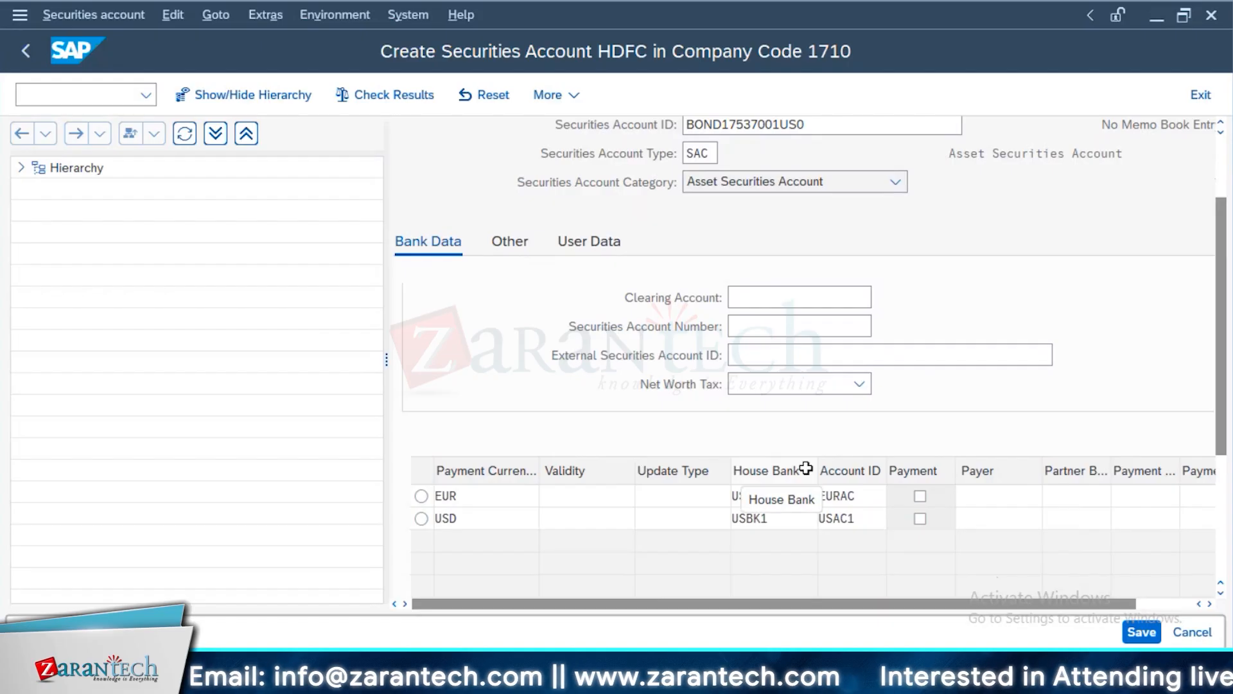
{"action": "left_click", "coordinate": [1142, 632]}
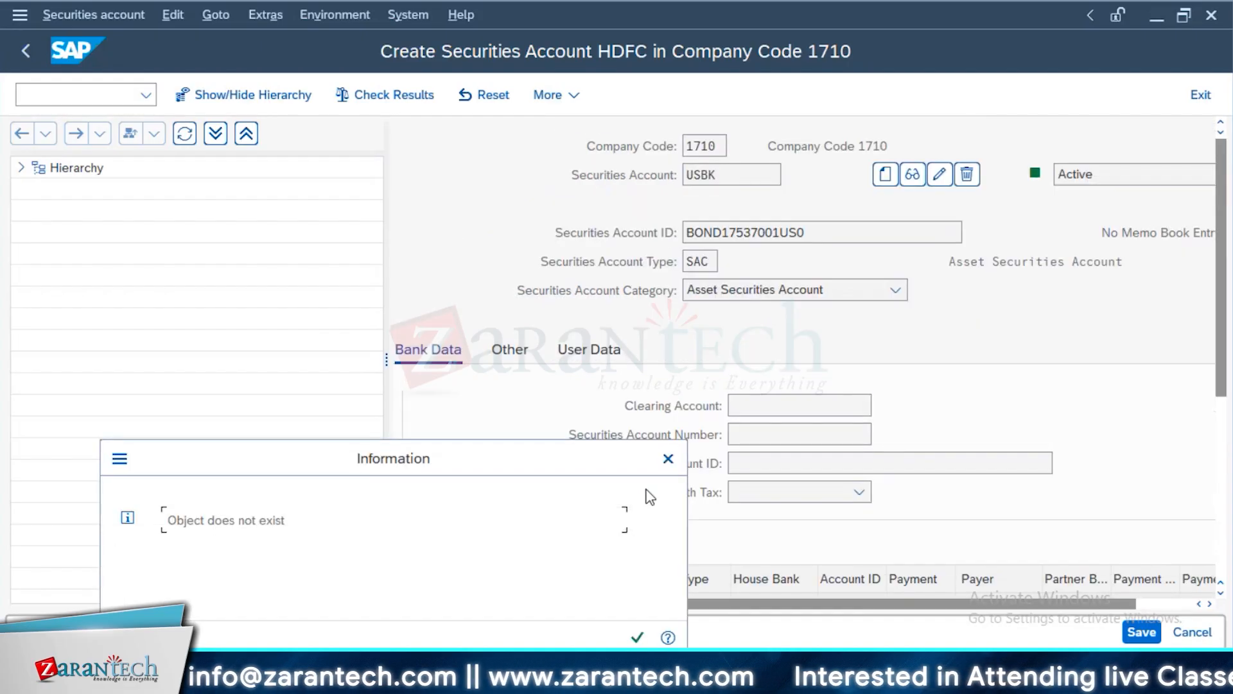
Dismiss the information message and review the payment details listed for the USBK securities account
{"action": "key", "text": "Return"}
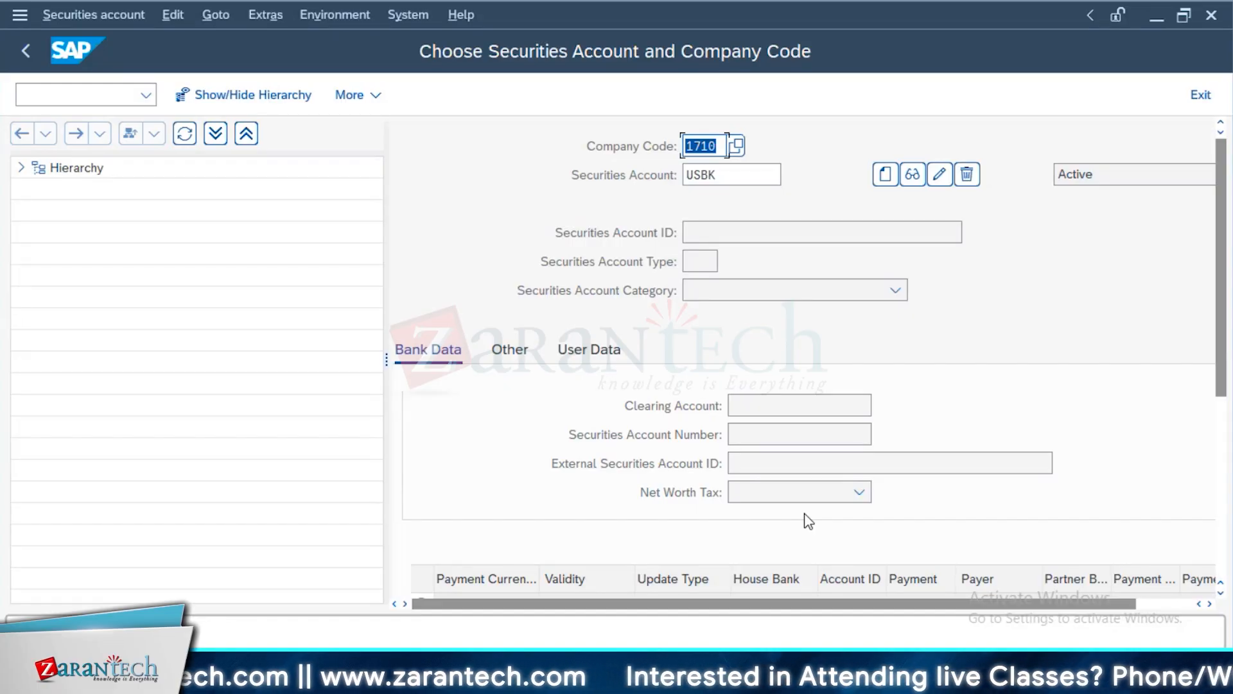
{"action": "scroll", "coordinate": [794, 511], "scroll_direction": "down", "scroll_amount": 2}
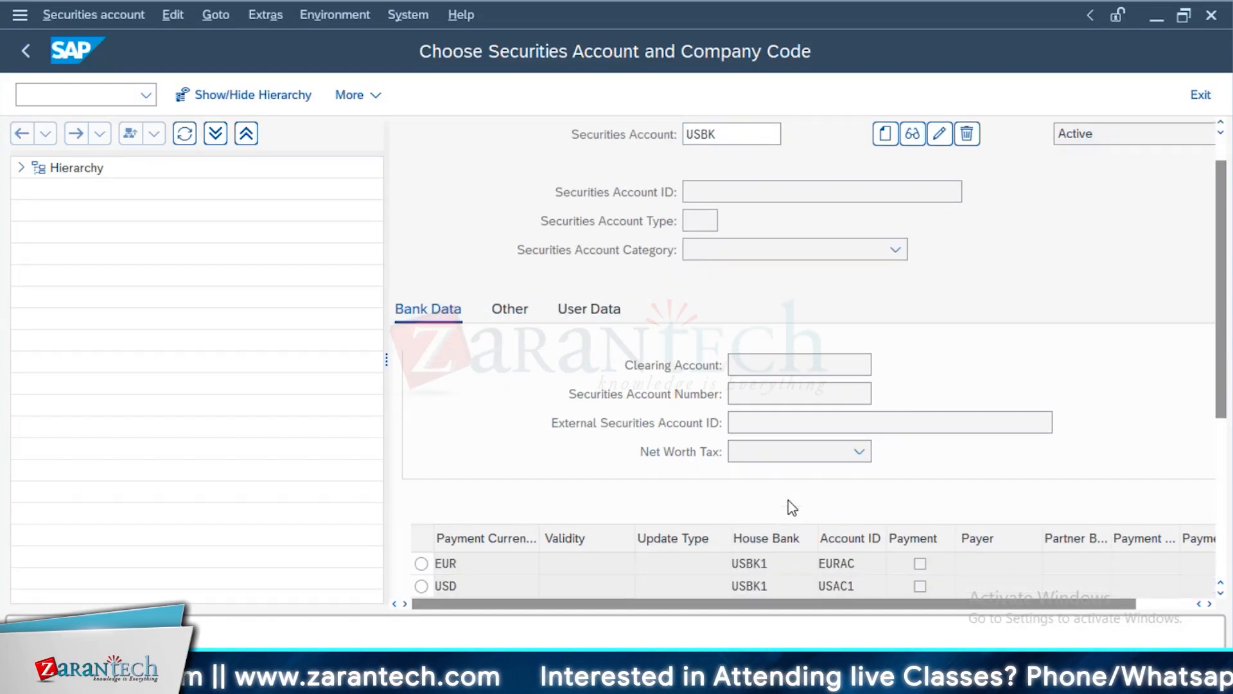
{"action": "scroll", "coordinate": [792, 508], "scroll_direction": "up", "scroll_amount": 2}
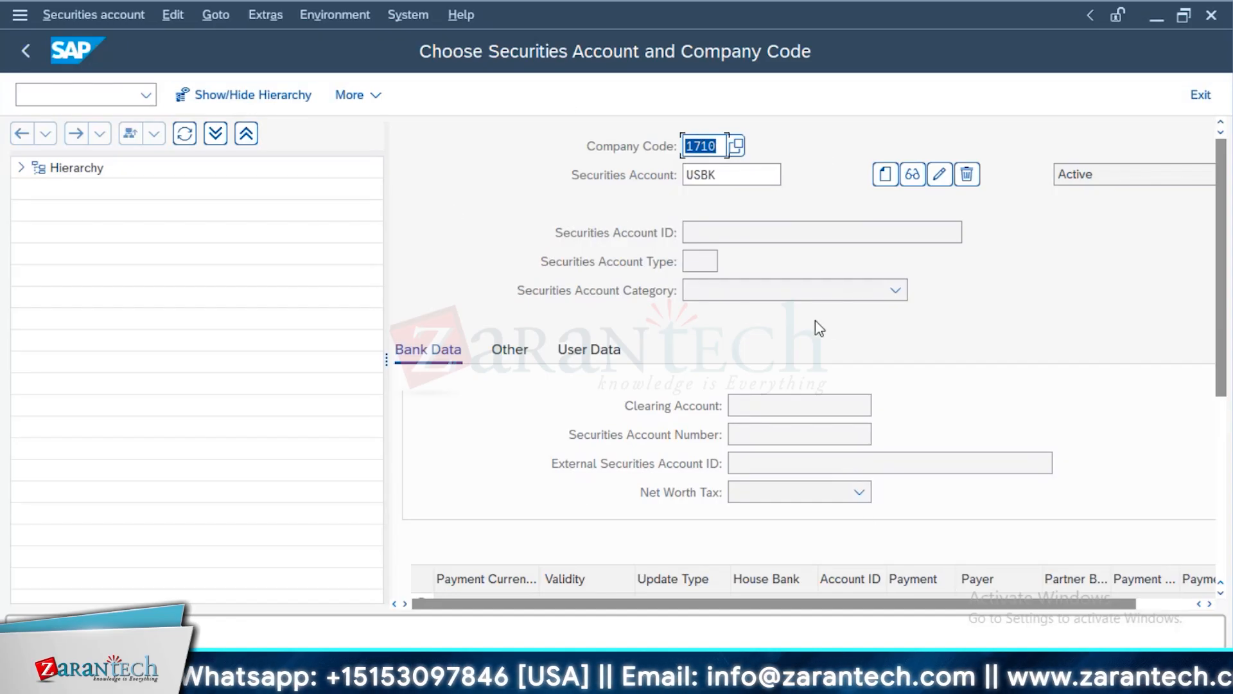
Switch to the security class master data with transaction /OFWZZ
{"action": "left_click", "coordinate": [84, 96]}
{"action": "type", "text": "/"}
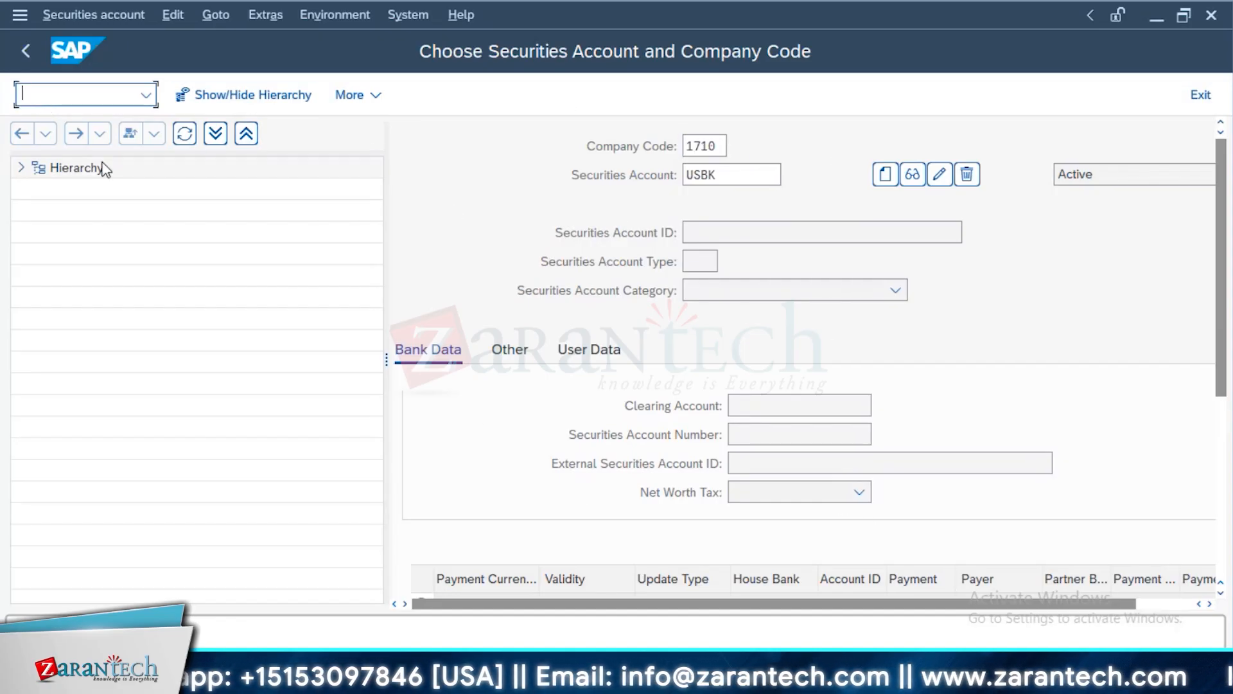
{"action": "type", "text": "OFWZZ"}
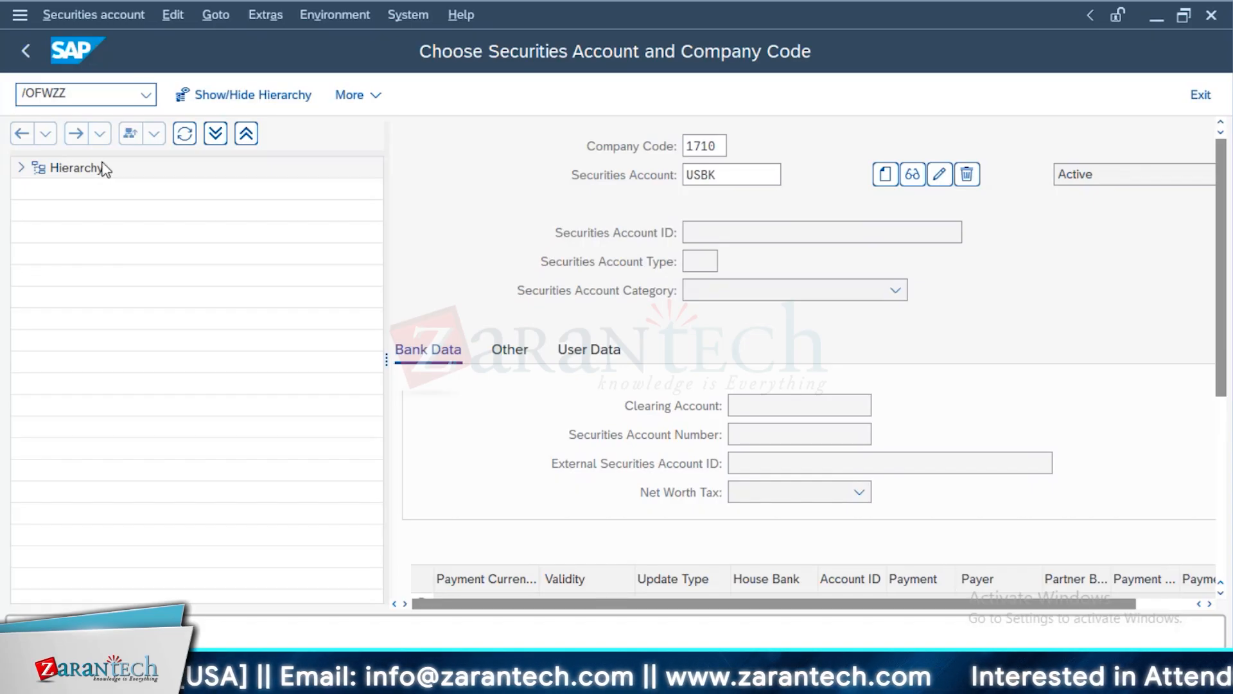
{"action": "key", "text": "Return"}
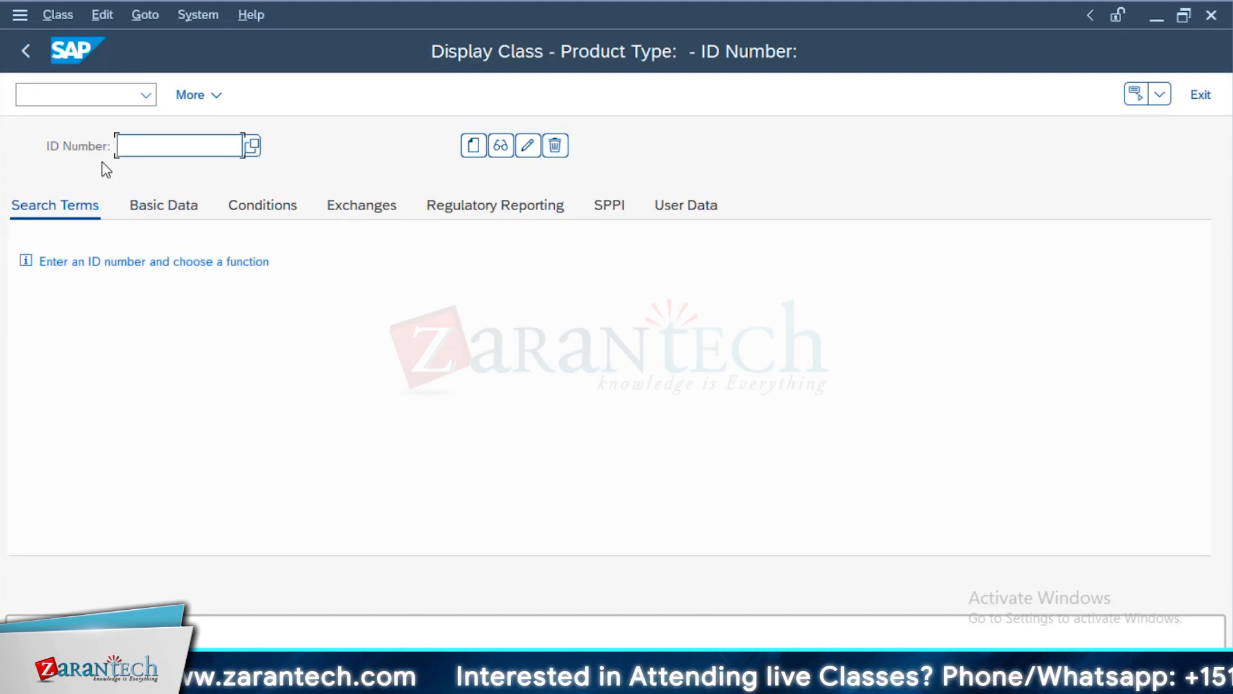
Enter FIX_BONDS_TES as the ID number of the new security class
{"action": "type", "text": "BOND"}
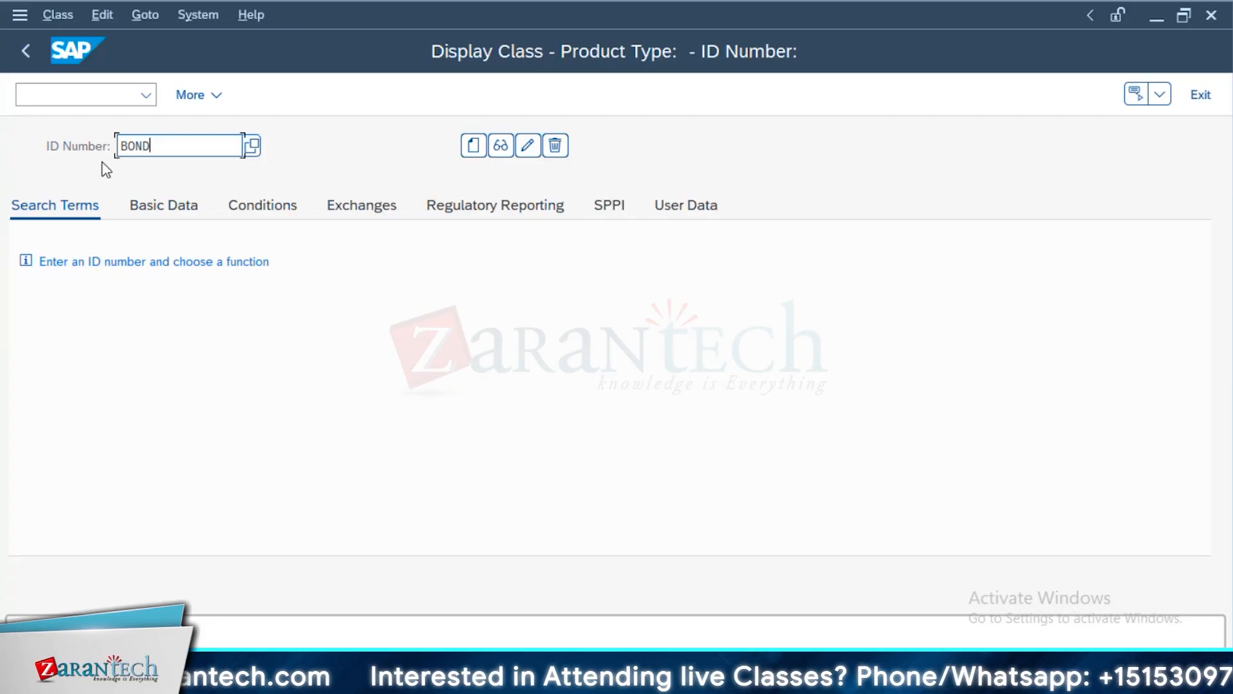
{"action": "type", "text": "S_TEST_FI"}
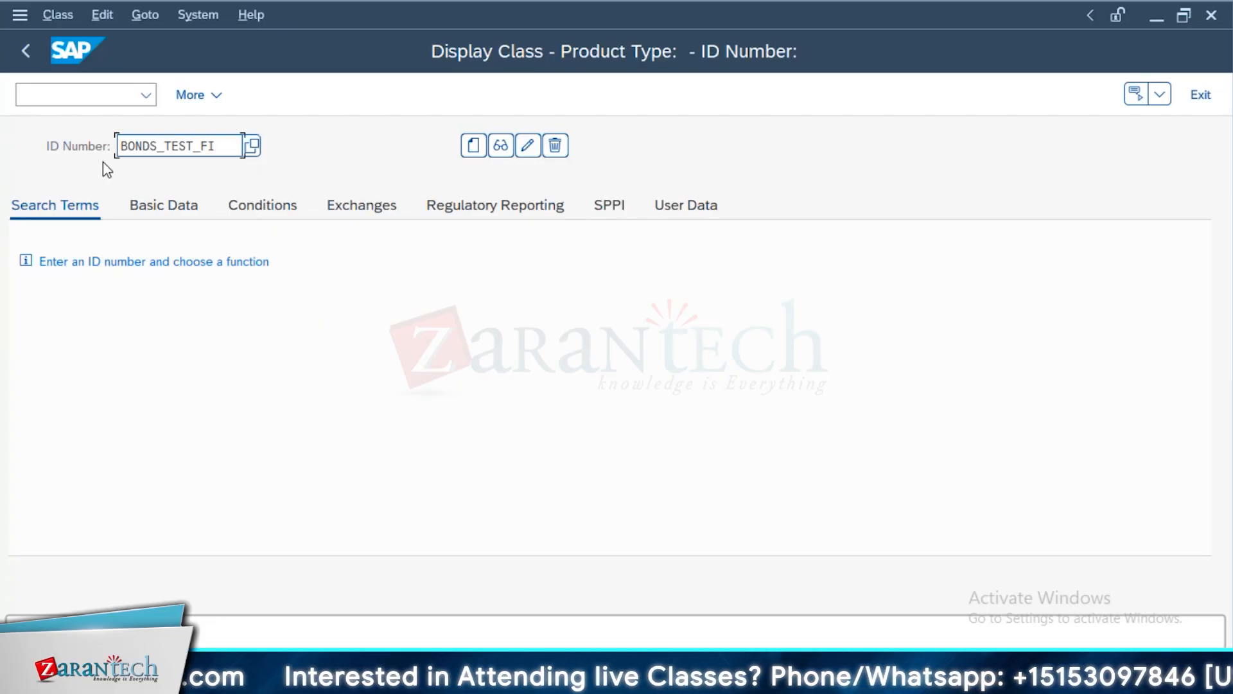
{"action": "left_click_drag", "start_coordinate": [214, 145], "coordinate": [90, 152]}
{"action": "type", "text": "FIX_BONDS_"}
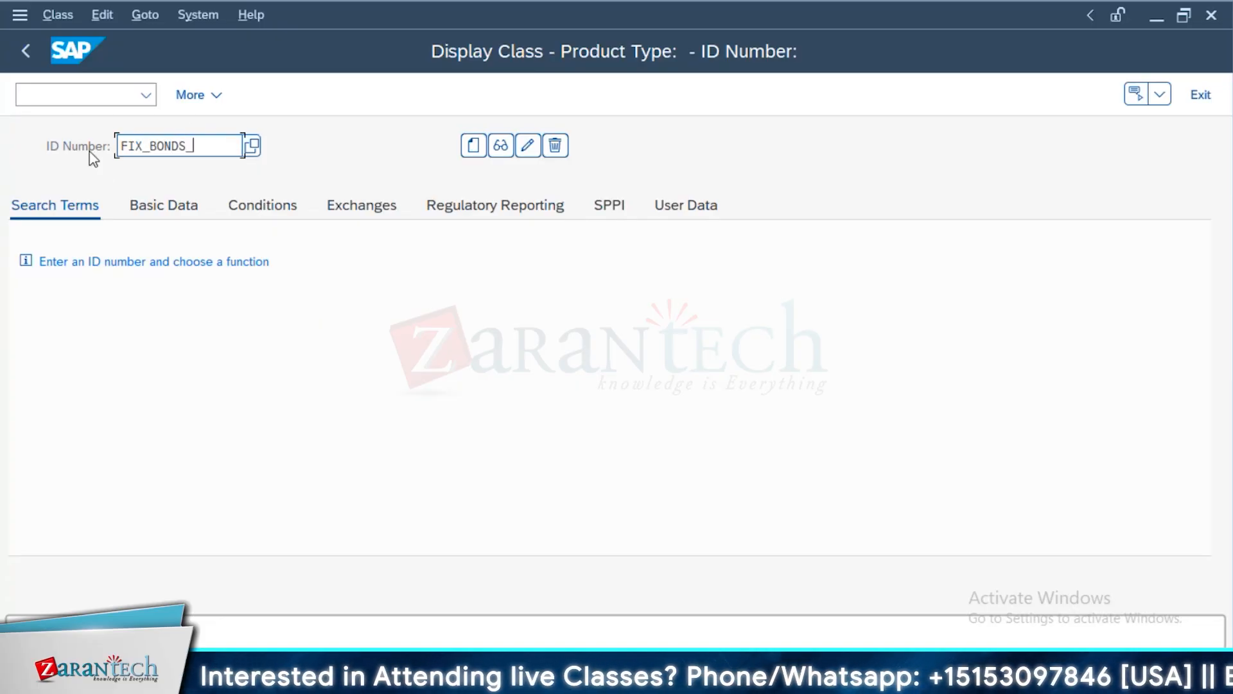
{"action": "type", "text": "TES"}
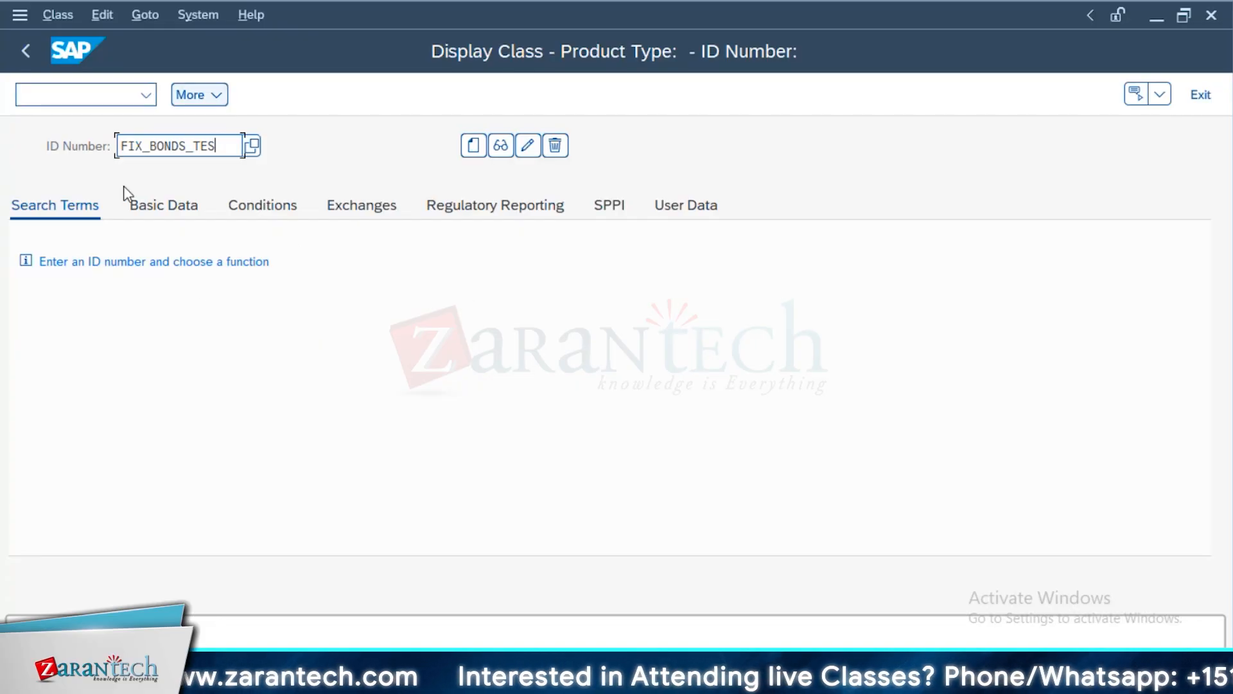
Start creating the class with short name FIXED BONDS and long name FIXED INTEREST BONDS, choosing creation with reference
{"action": "key", "text": "F5"}
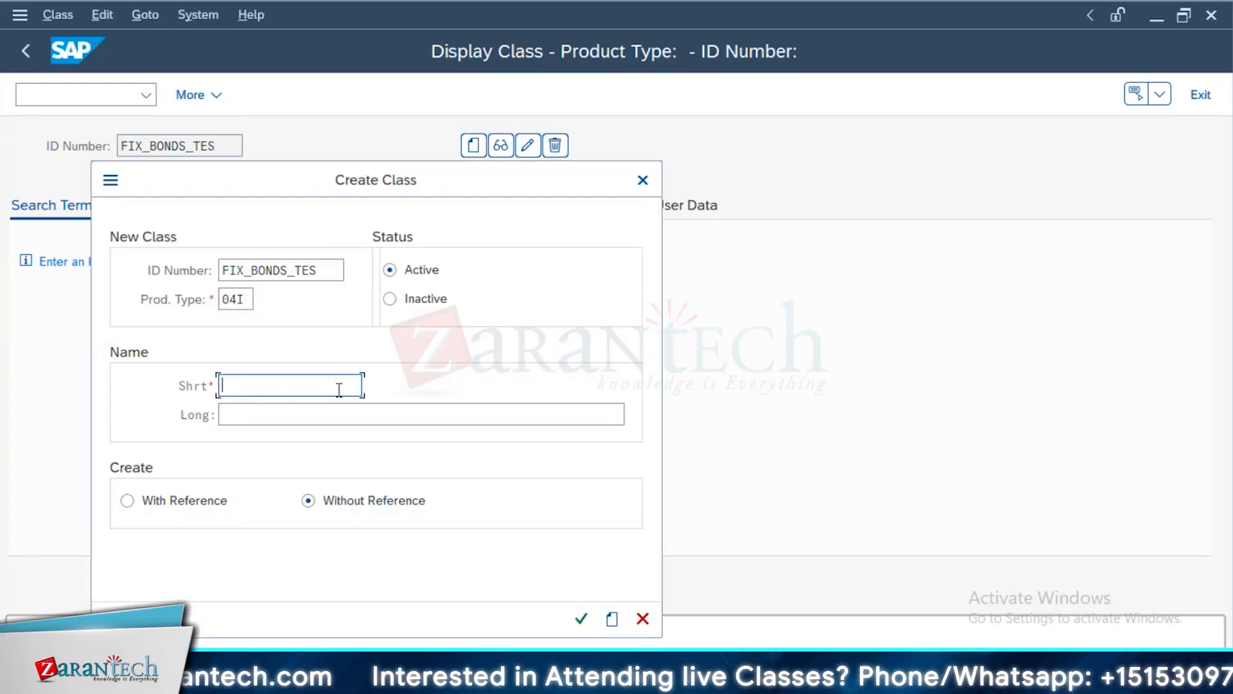
{"action": "type", "text": "FIX"}
{"action": "type", "text": "ED BONDS"}
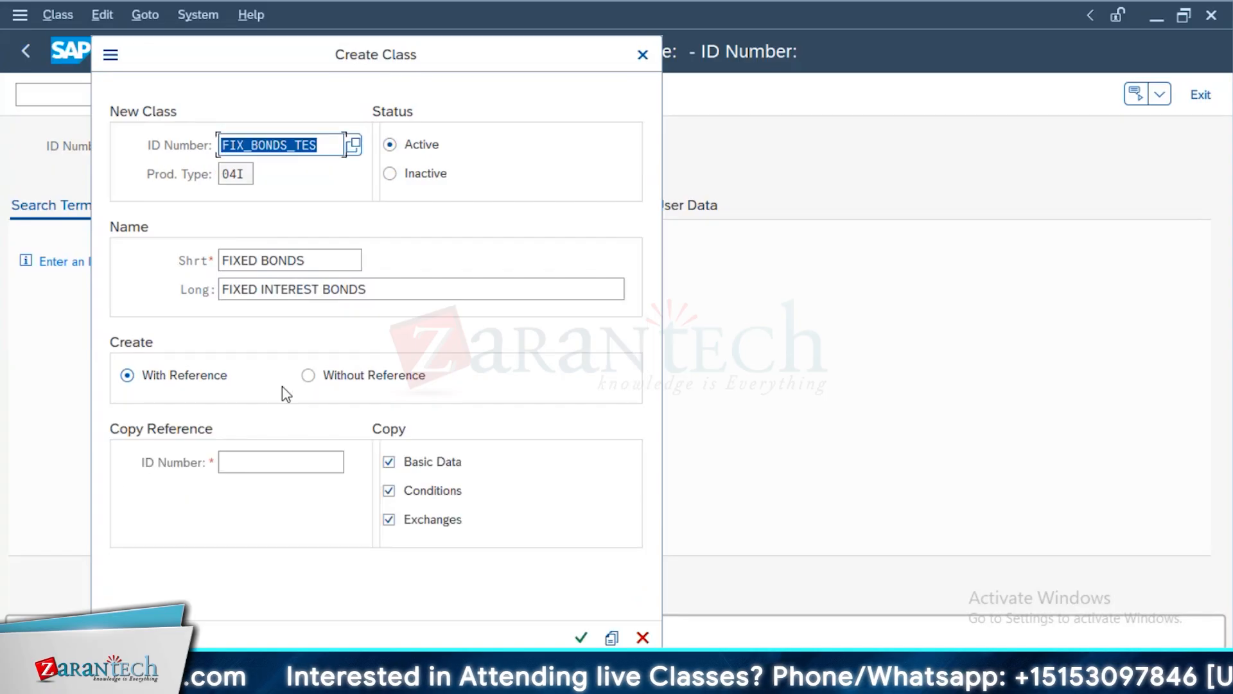
Search for a reference class with status 01 and product type 04I, and proceed to the new class's master data
{"action": "left_click", "coordinate": [336, 464]}
{"action": "left_click", "coordinate": [353, 460]}
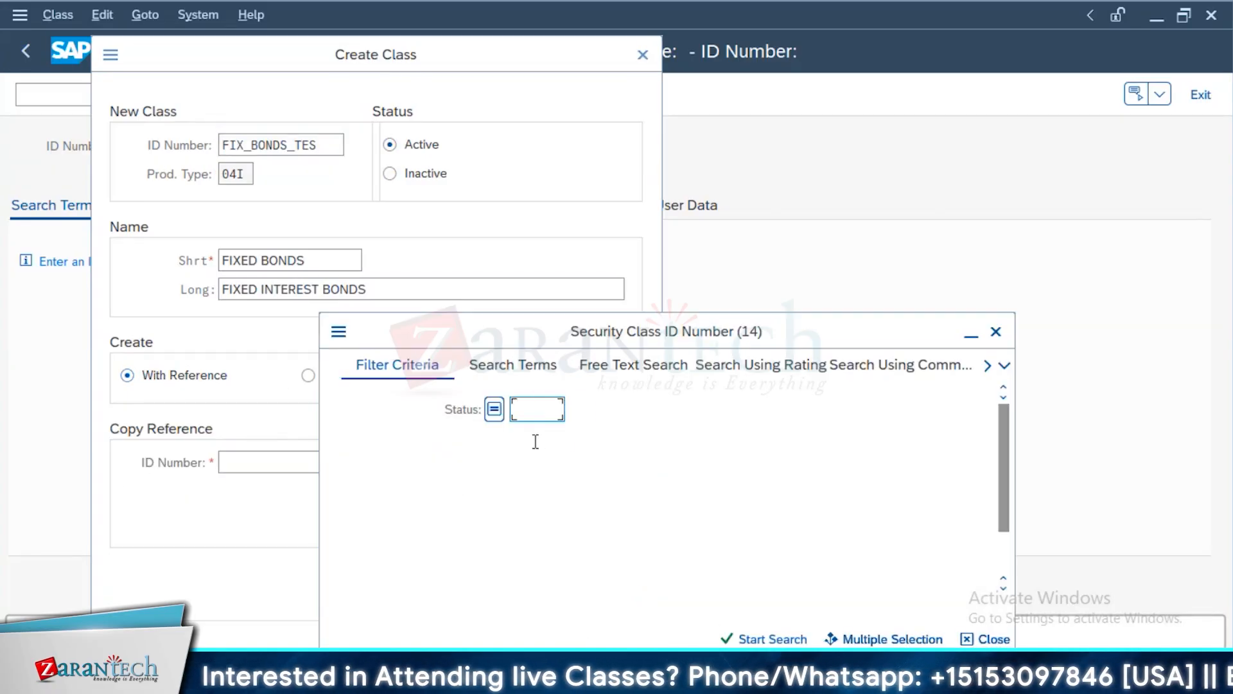
{"action": "type", "text": "01"}
{"action": "left_click", "coordinate": [537, 441]}
{"action": "type", "text": "04I"}
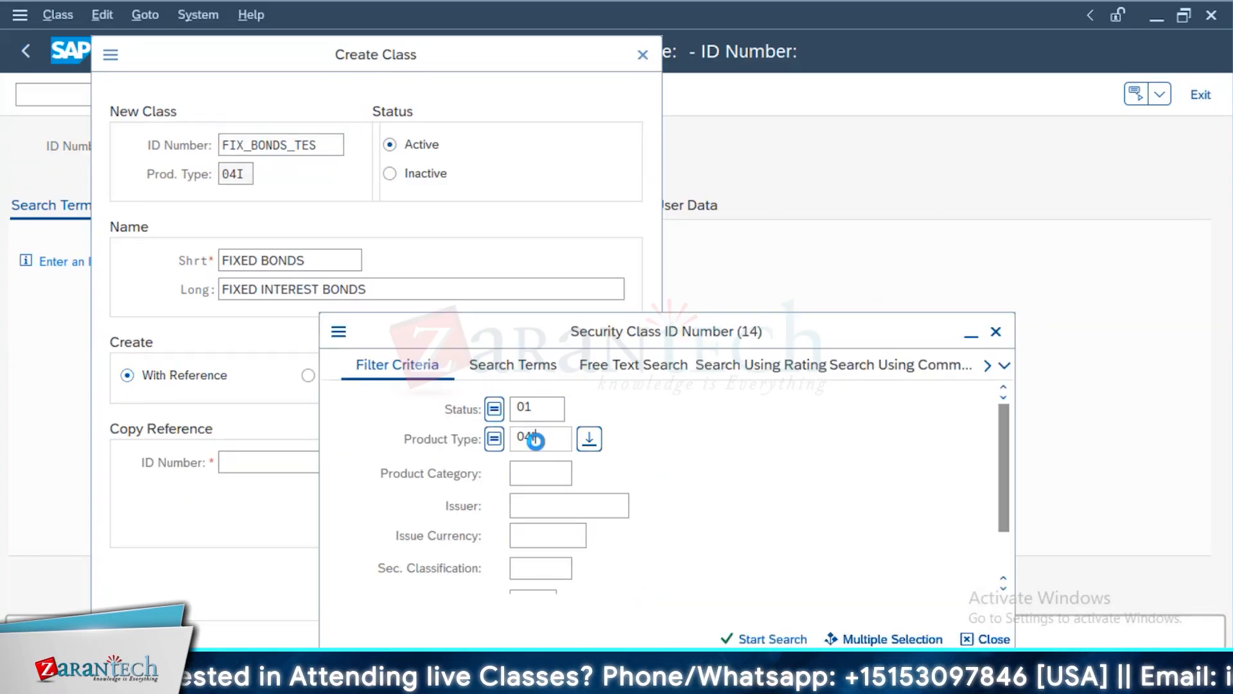
{"action": "double_click", "coordinate": [531, 437]}
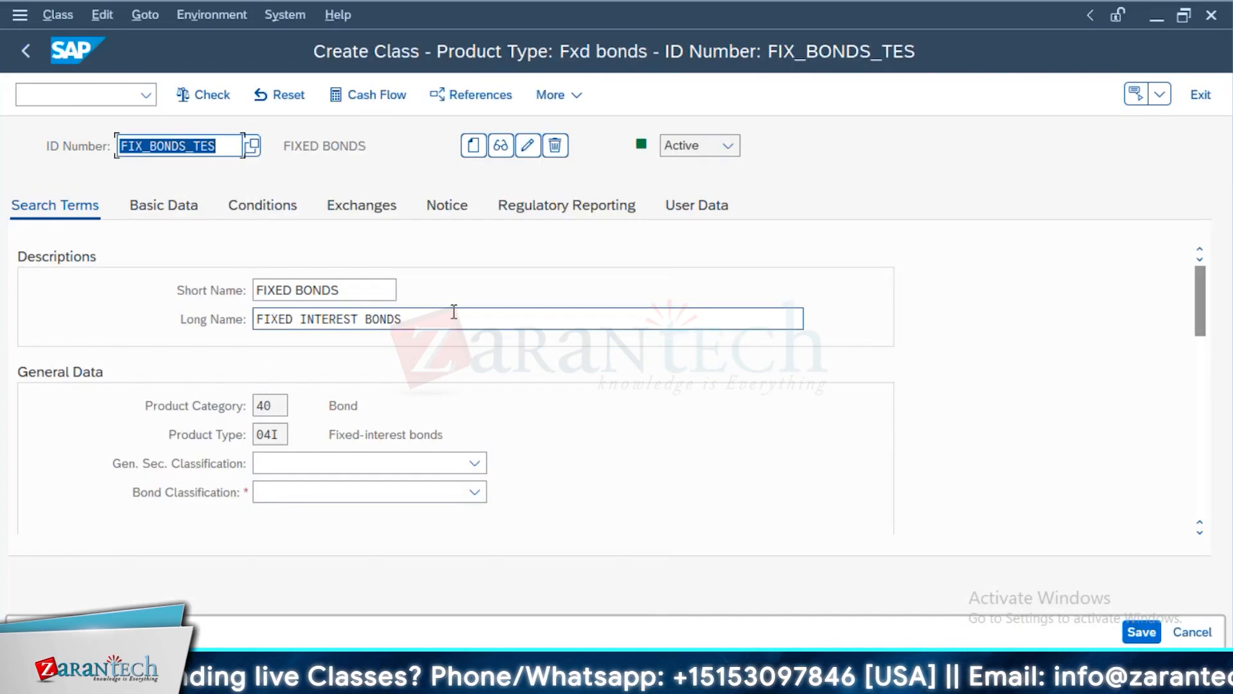
Check the product category and type, and set the general security classification to Bond and the bond classification to Bank bonds
{"action": "left_click", "coordinate": [266, 407]}
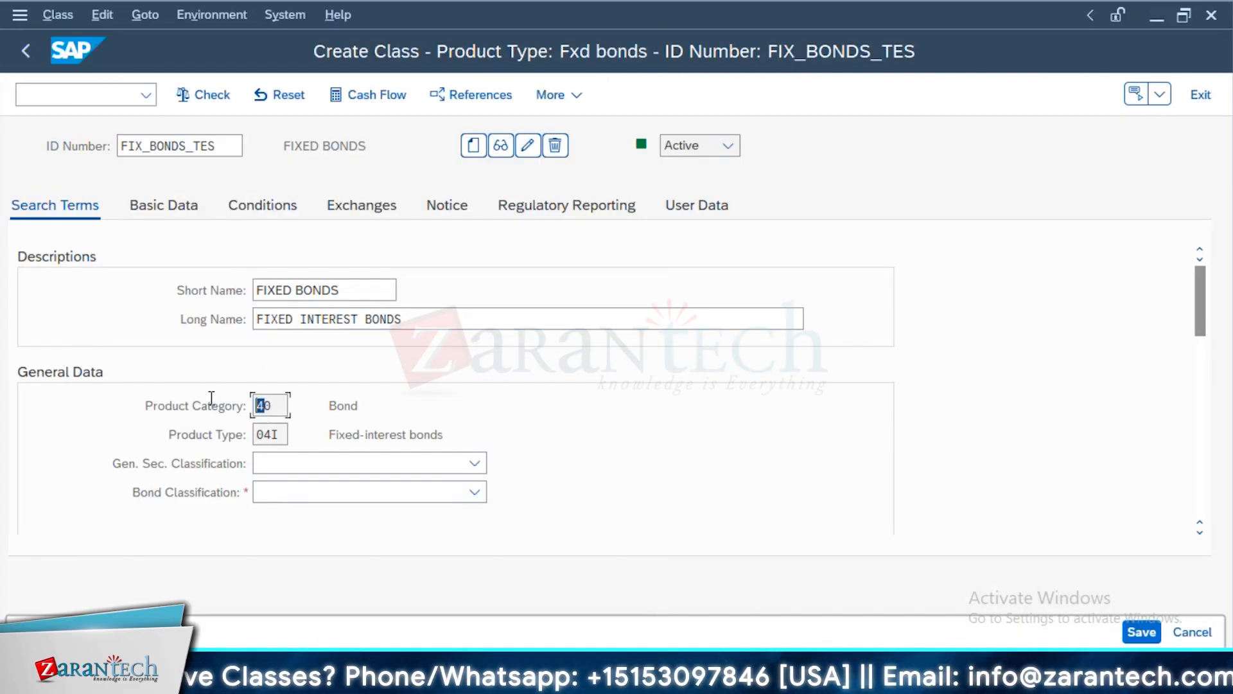
{"action": "left_click_drag", "start_coordinate": [354, 408], "coordinate": [450, 437]}
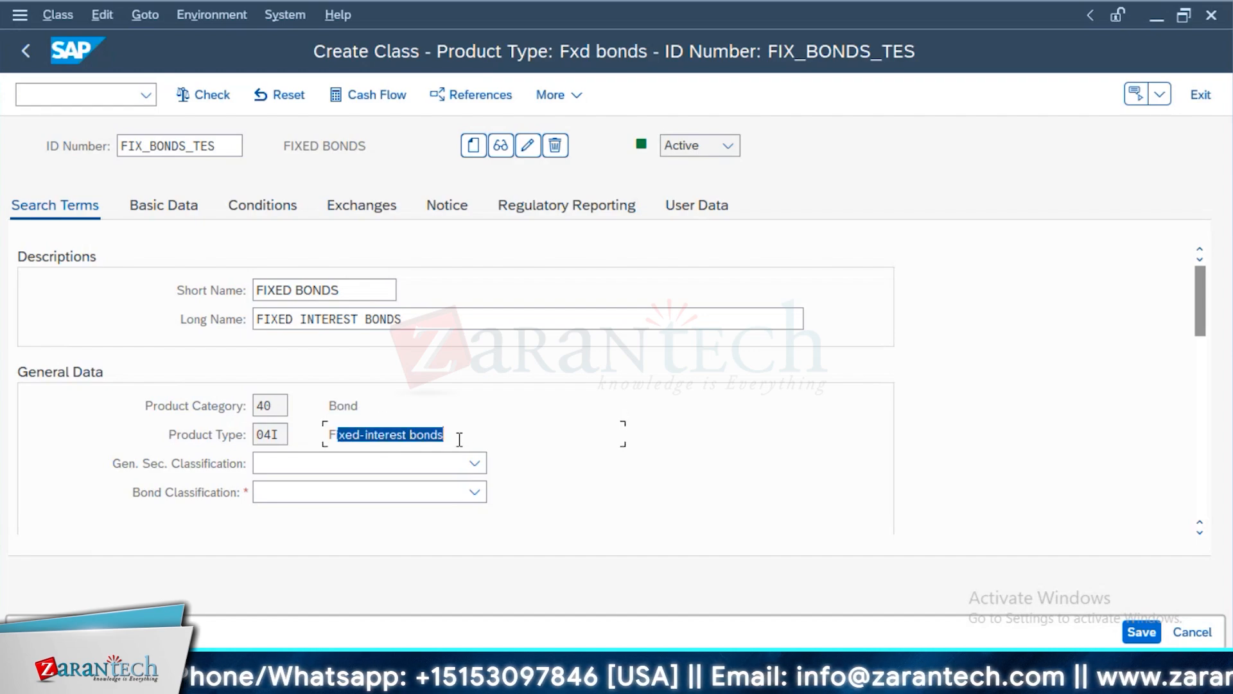
{"action": "left_click", "coordinate": [468, 463]}
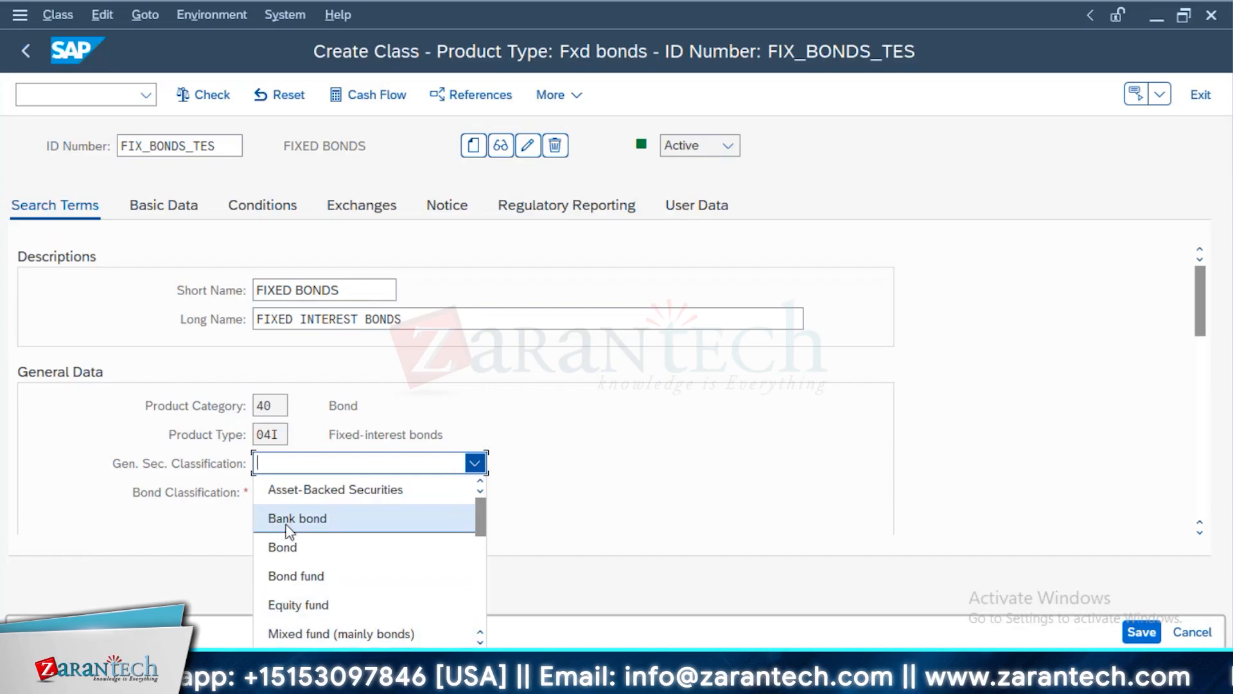
{"action": "left_click", "coordinate": [328, 547]}
{"action": "left_click", "coordinate": [347, 493]}
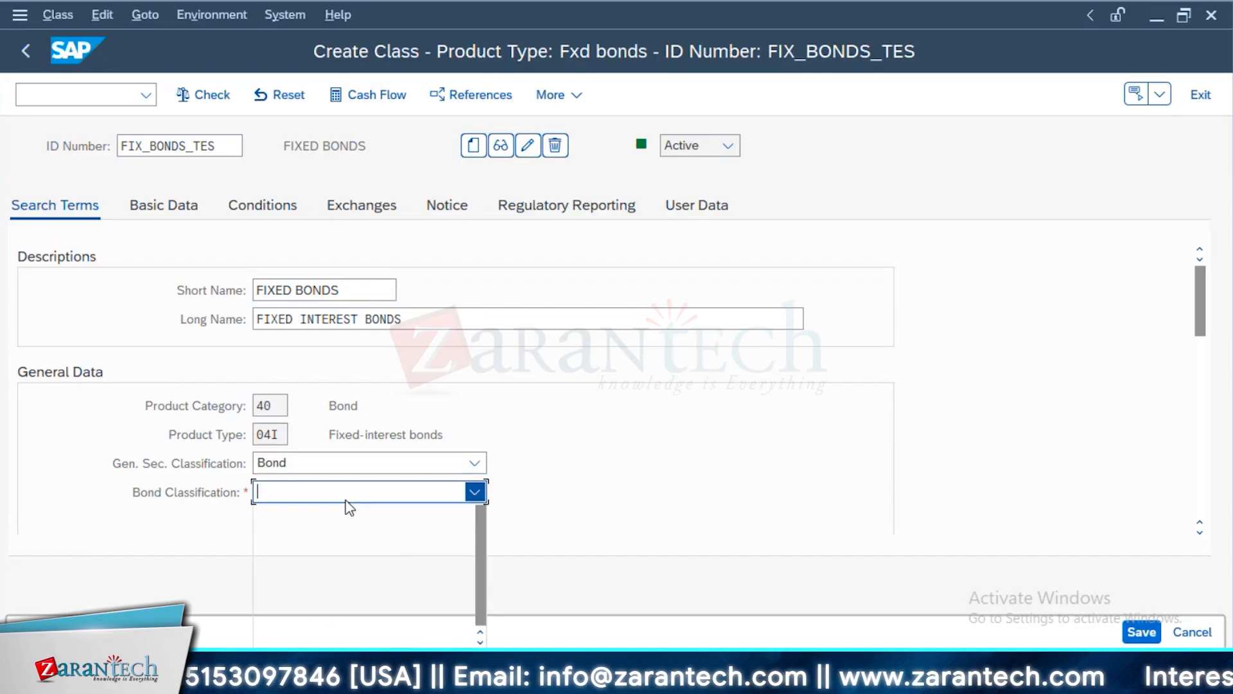
{"action": "scroll", "coordinate": [369, 574], "scroll_direction": "down", "scroll_amount": 1}
{"action": "left_click", "coordinate": [361, 597]}
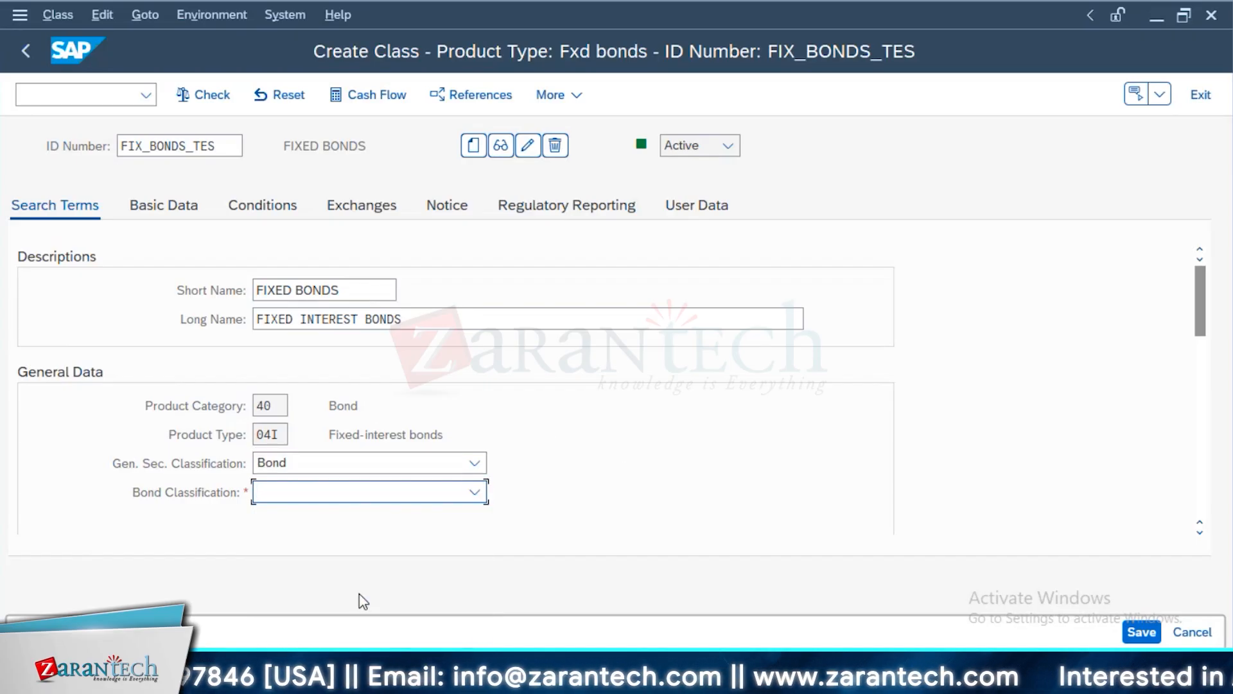
{"action": "left_click", "coordinate": [384, 495]}
{"action": "left_click", "coordinate": [357, 577]}
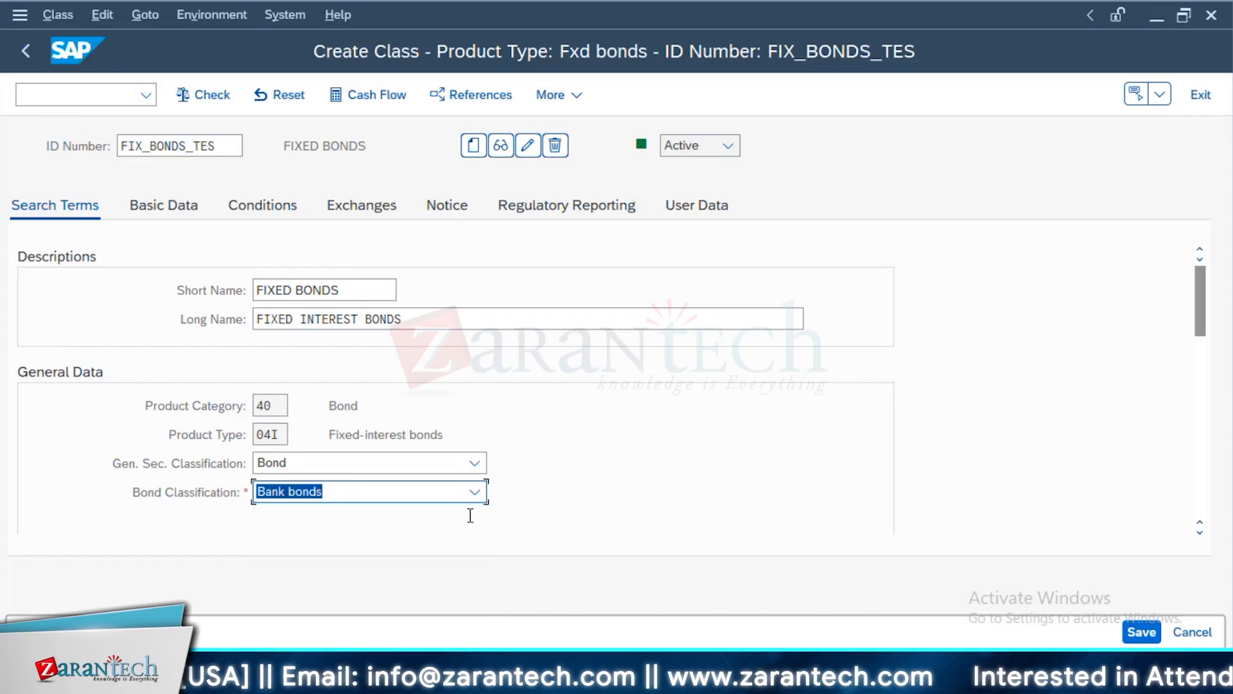
{"action": "scroll", "coordinate": [350, 438], "scroll_direction": "down", "scroll_amount": 1}
{"action": "scroll", "coordinate": [350, 438], "scroll_direction": "up", "scroll_amount": 3}
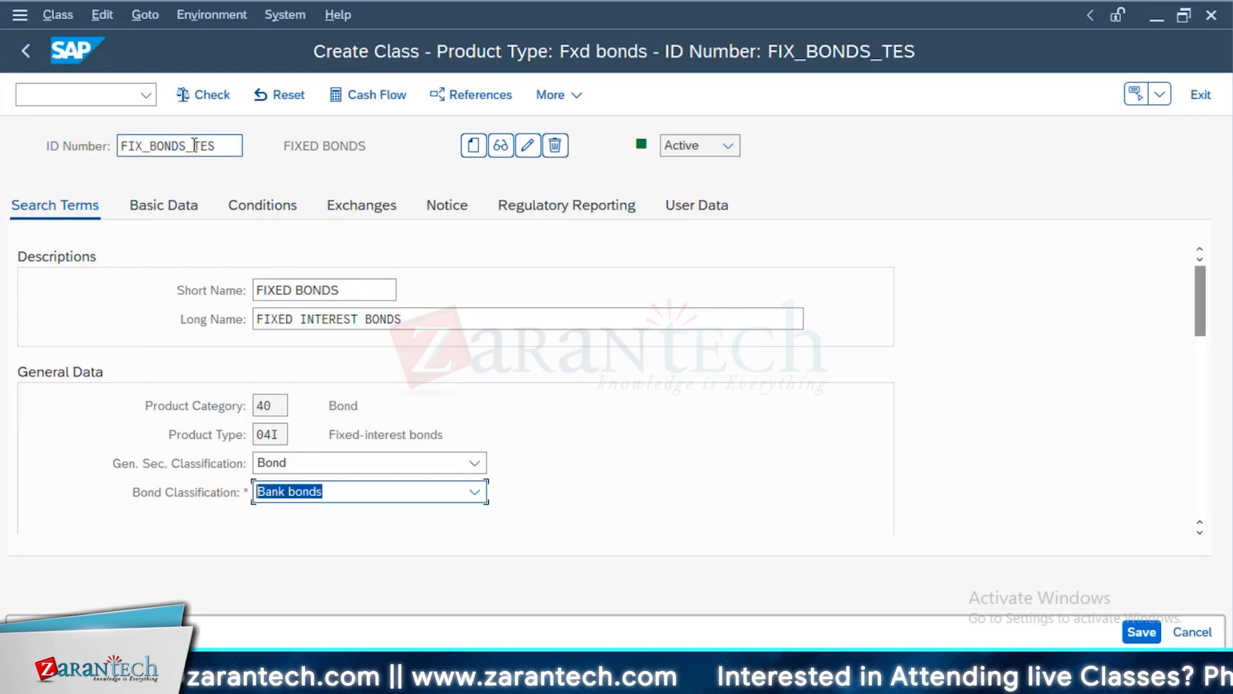
Show the class's basic data and try to look up the issuer in the business partner search
{"action": "left_click", "coordinate": [151, 144]}
{"action": "left_click", "coordinate": [162, 203]}
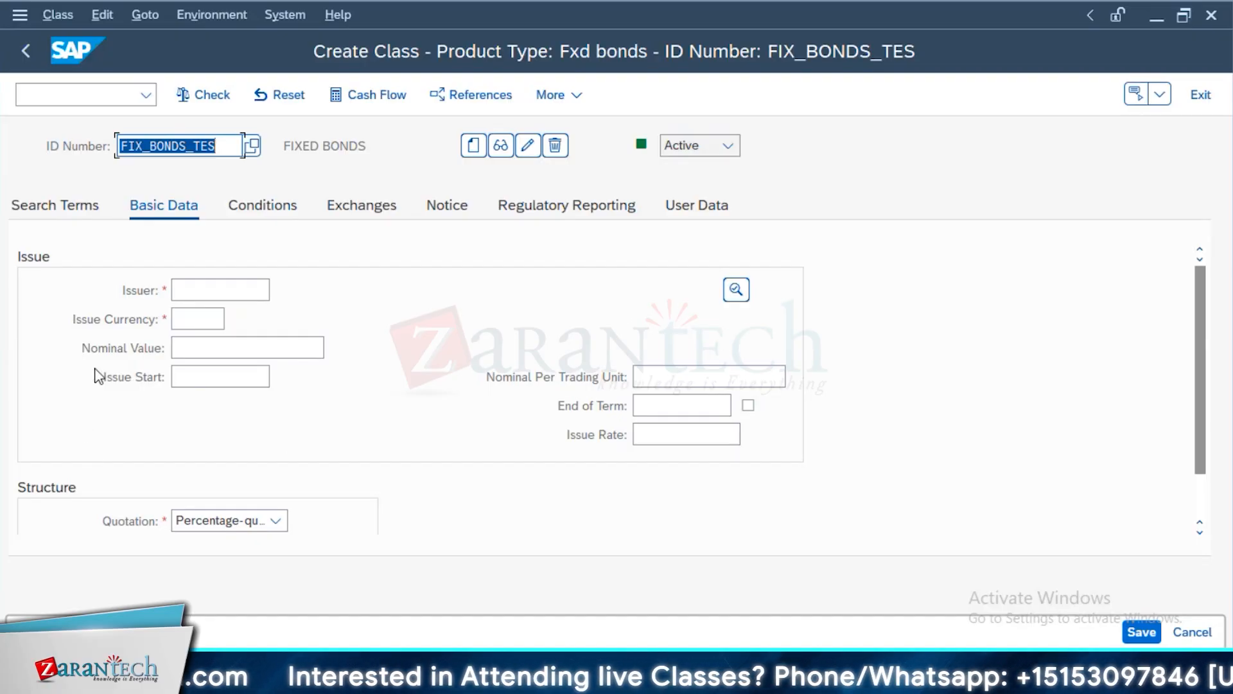
{"action": "left_click", "coordinate": [185, 291]}
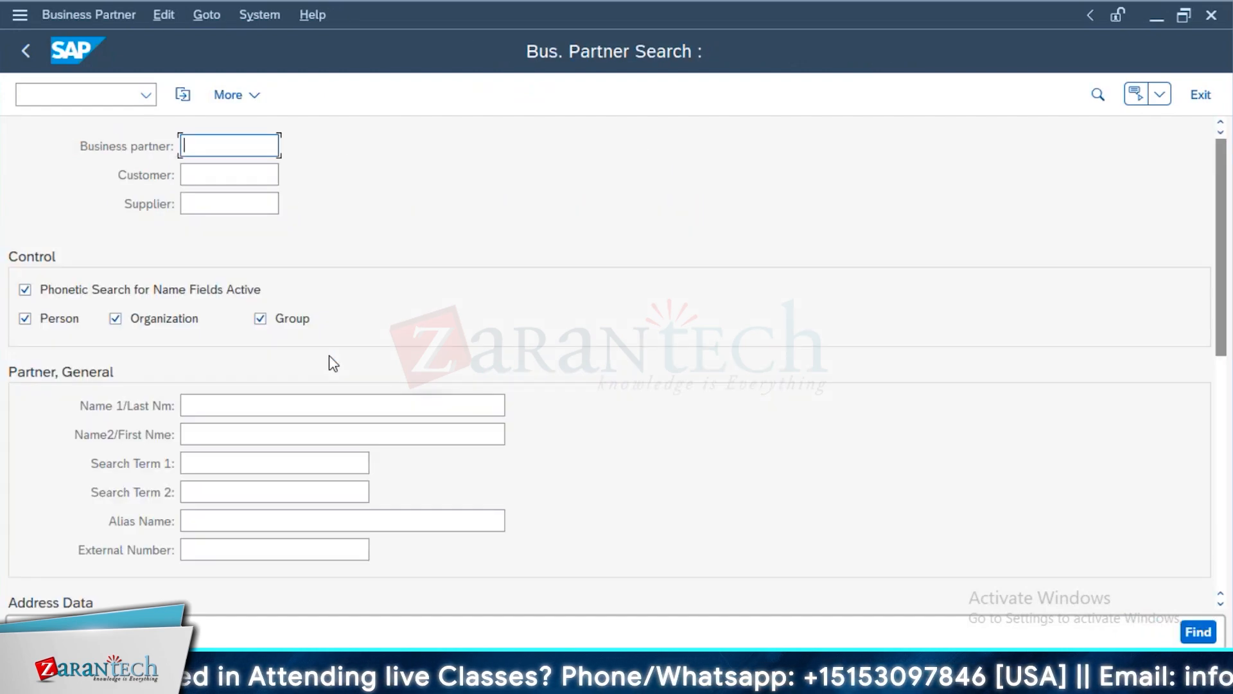
{"action": "left_click", "coordinate": [25, 50]}
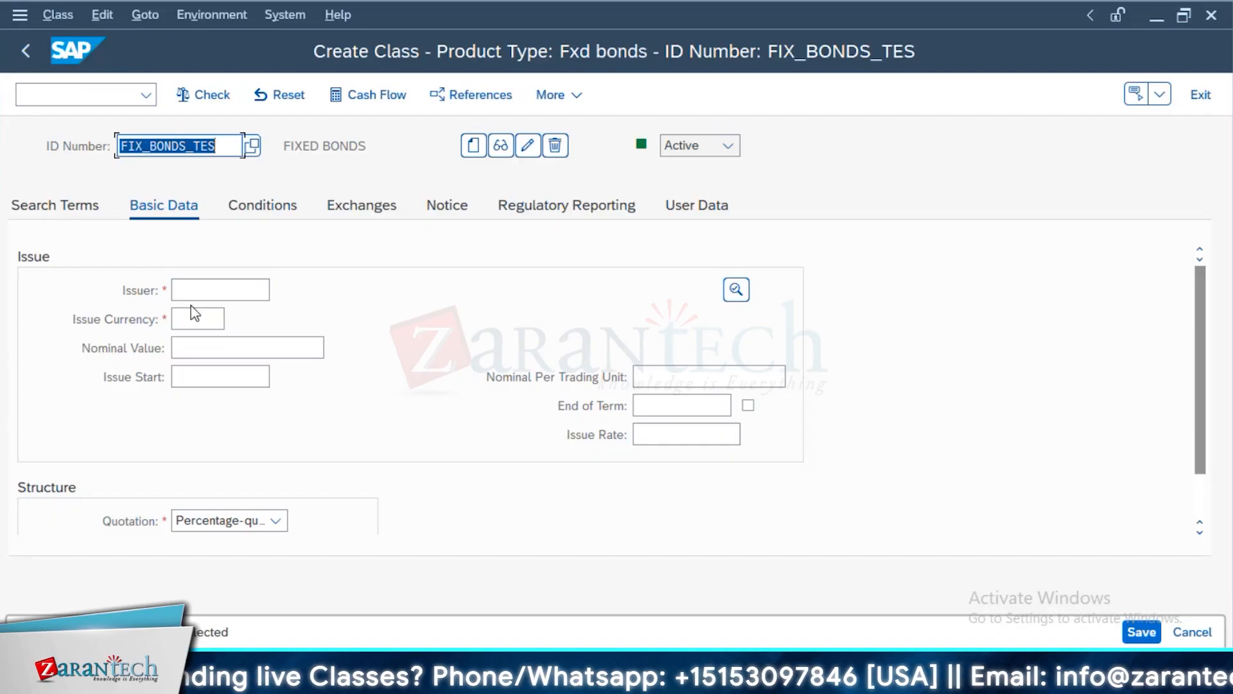
Look up the issuer in Maintain Business Partner, enter its business partner number as issuer, and set the issue currency to USD
{"action": "left_click", "coordinate": [204, 292]}
{"action": "key", "text": "alt+Tab"}
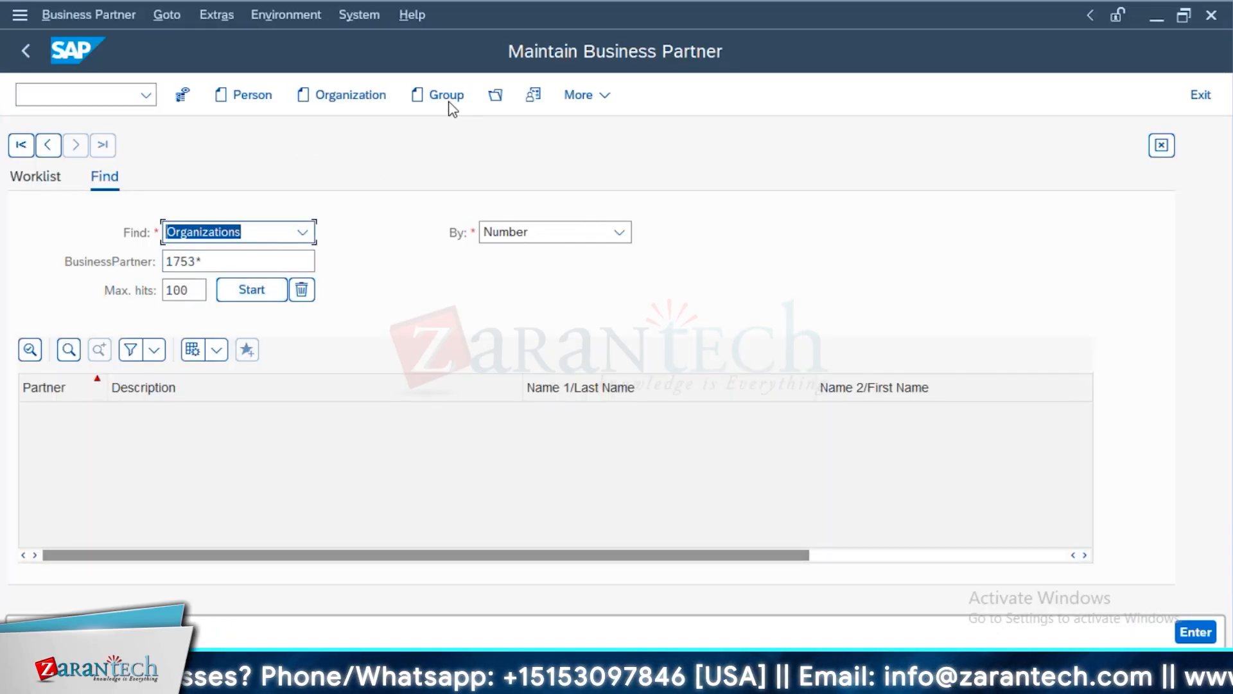
{"action": "left_click", "coordinate": [496, 94]}
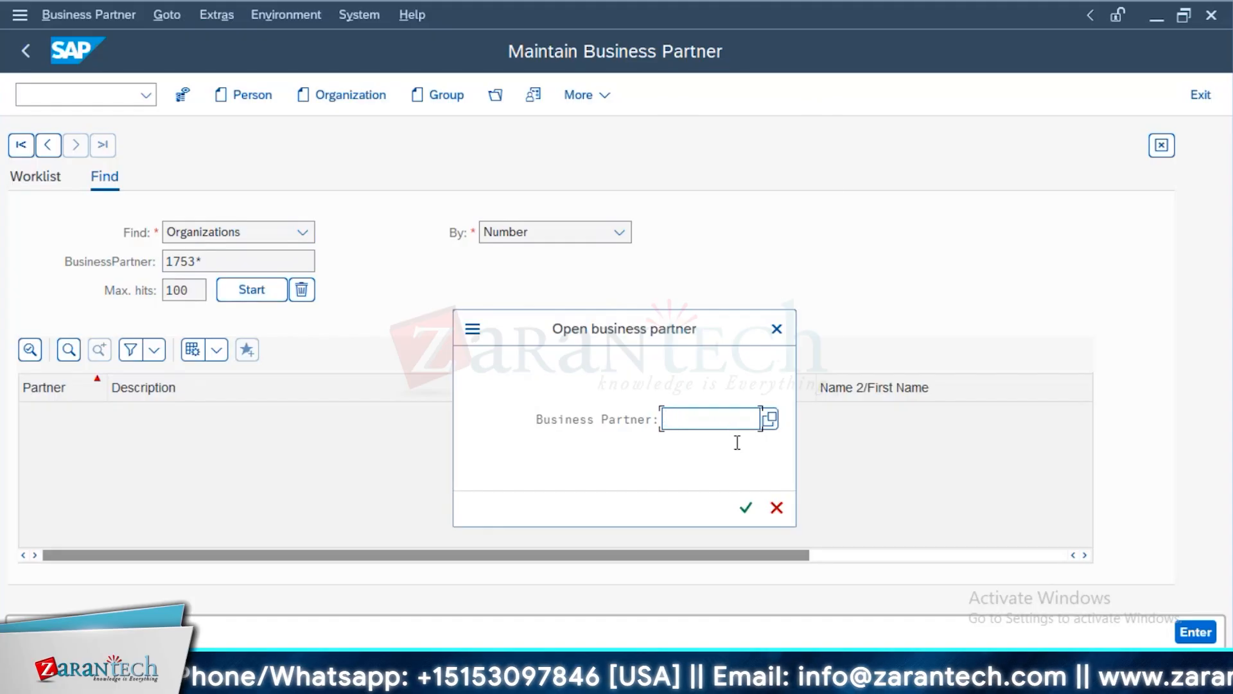
{"action": "key", "text": "space"}
{"action": "left_click", "coordinate": [720, 391]}
{"action": "key", "text": "Return"}
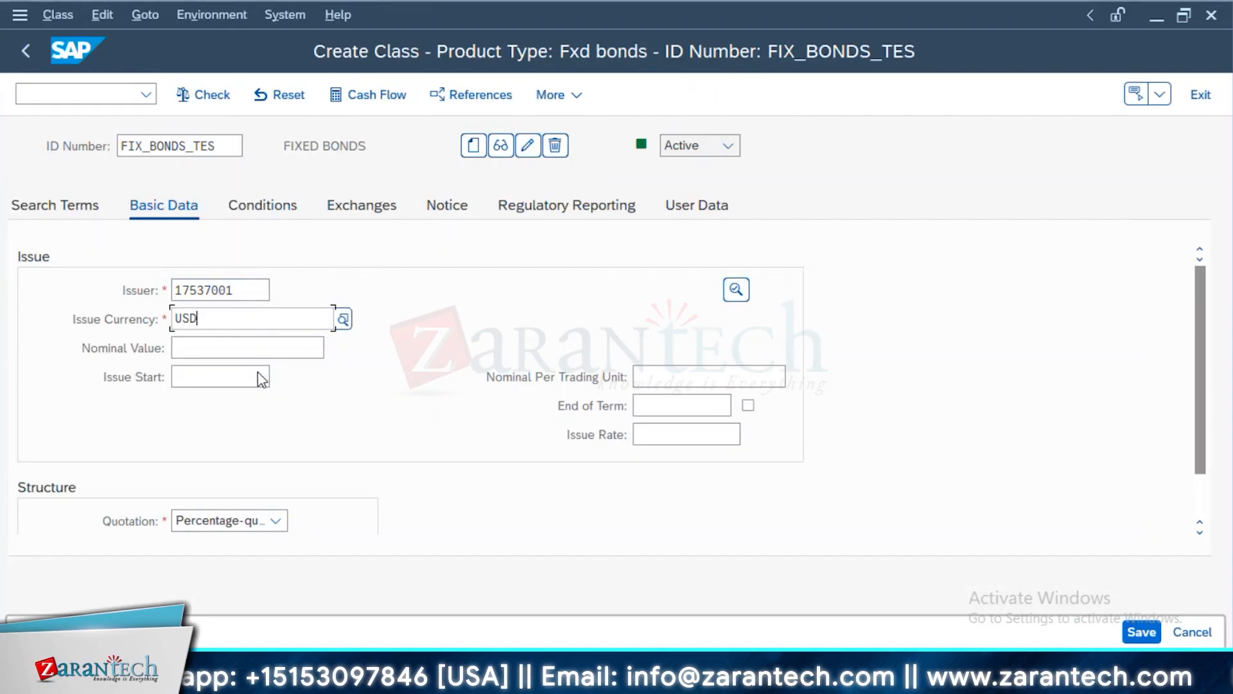
{"action": "key", "text": "Tab"}
Set the issue start to 11/27/2024 and the end of term to 11/27/2025
{"action": "left_click", "coordinate": [269, 378]}
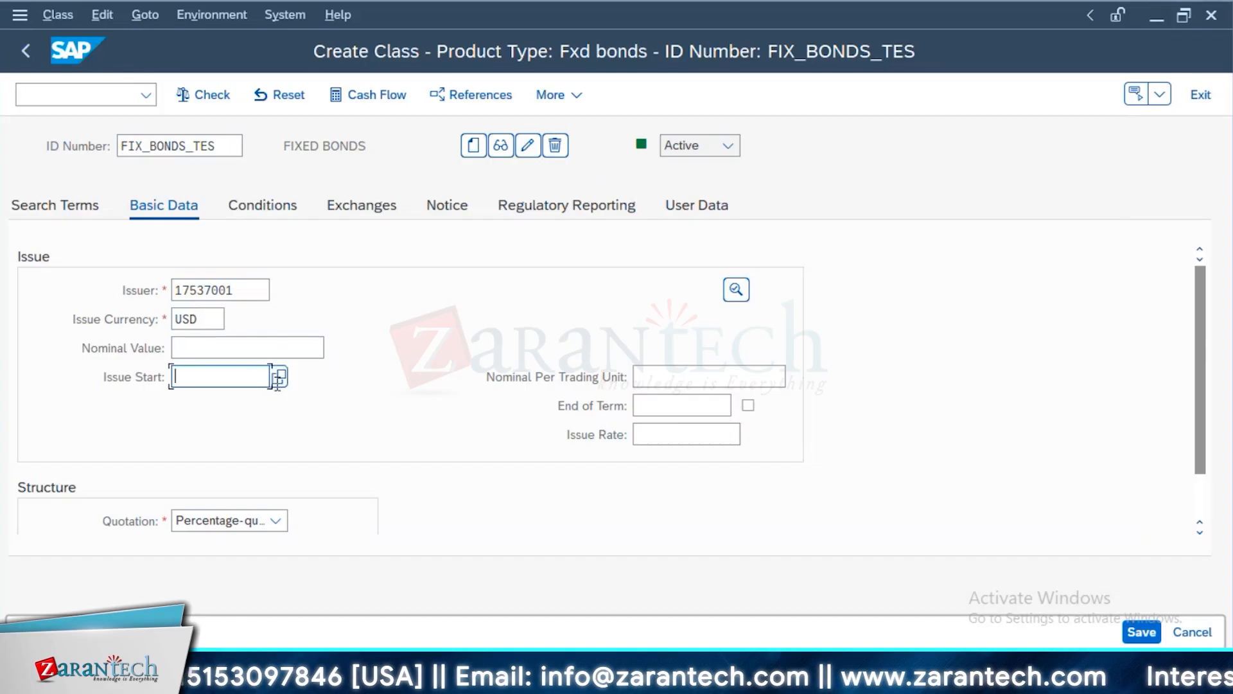
{"action": "left_click", "coordinate": [280, 380]}
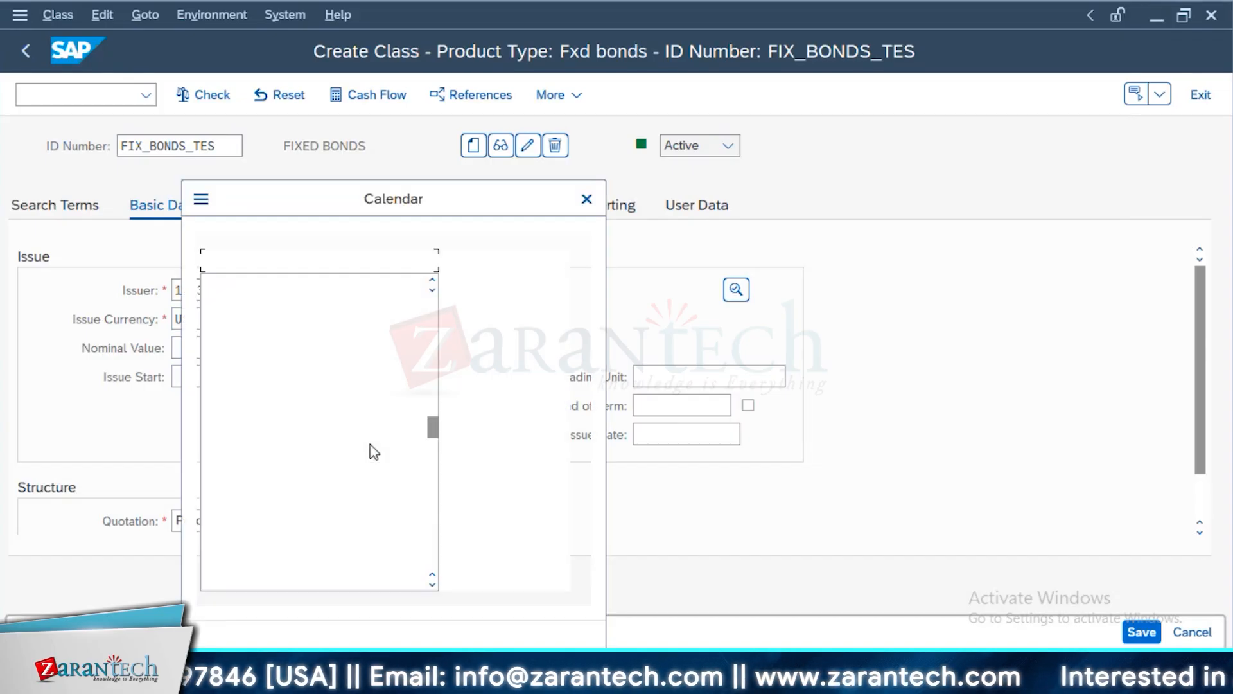
{"action": "left_click", "coordinate": [286, 427]}
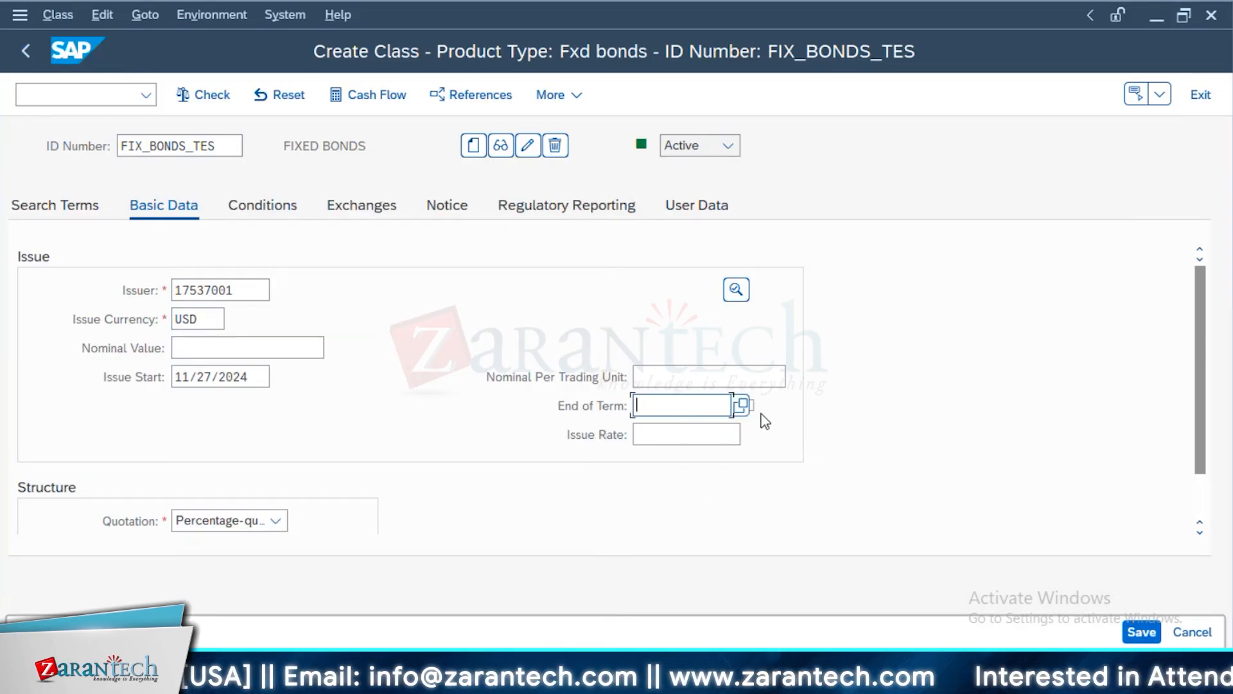
{"action": "double_click", "coordinate": [325, 556]}
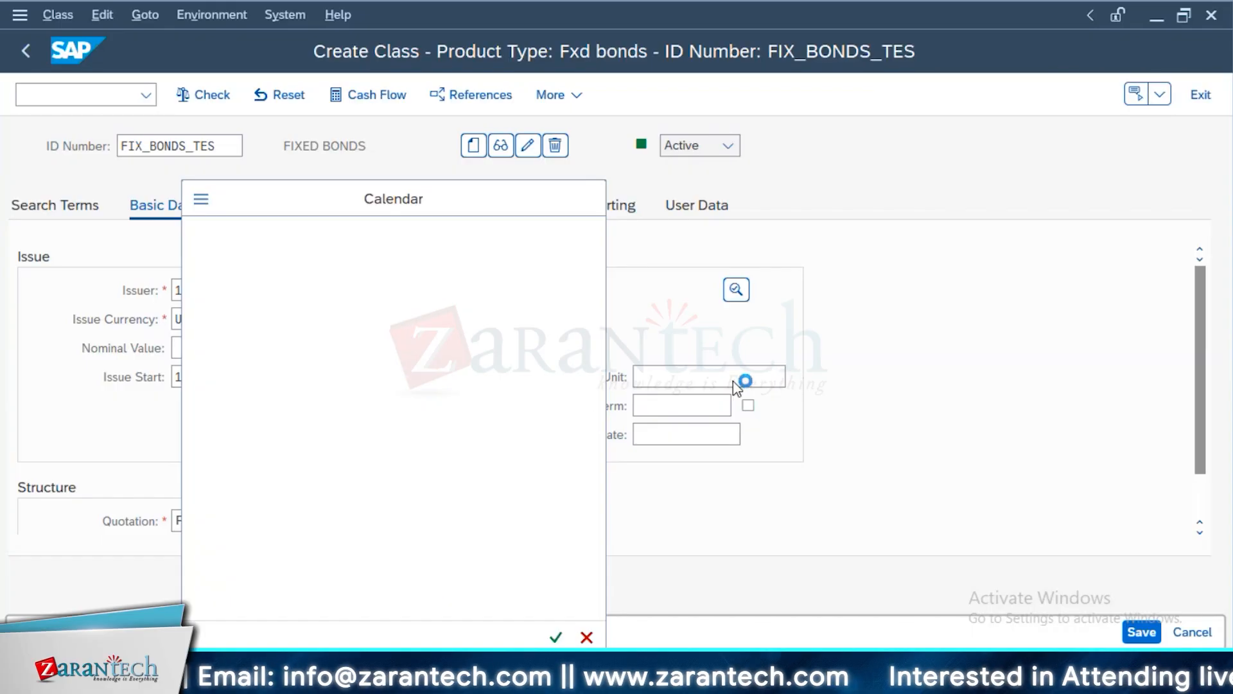
{"action": "left_click", "coordinate": [275, 349]}
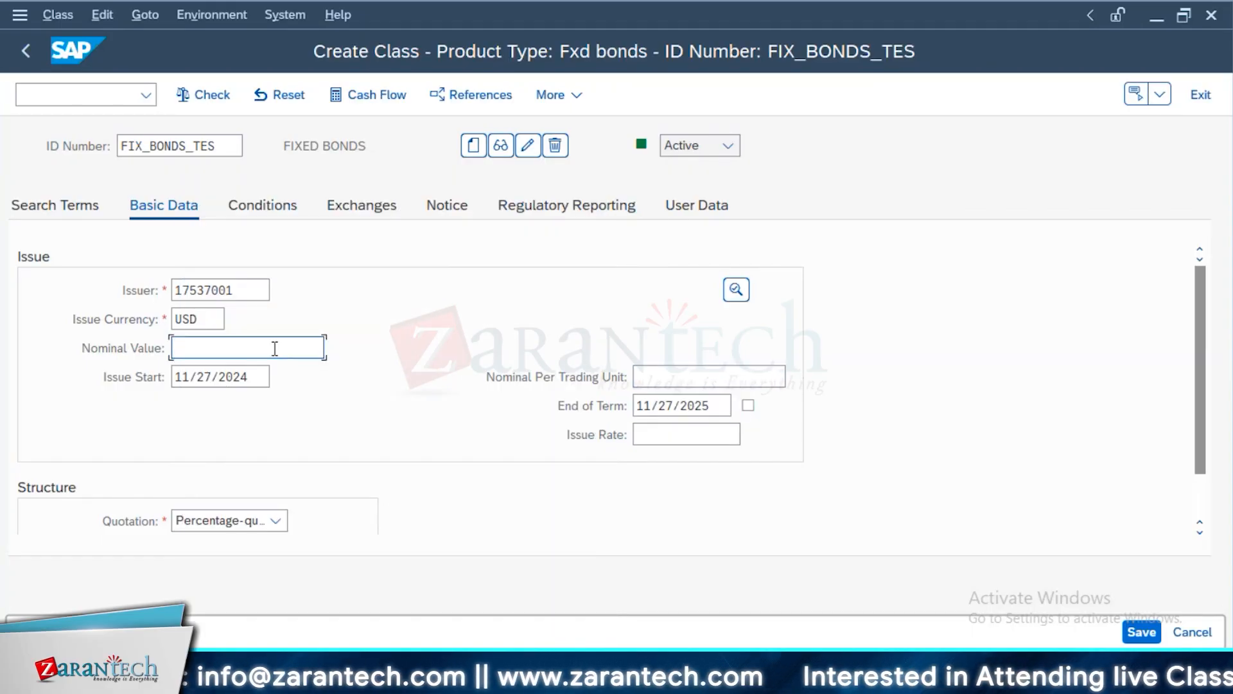
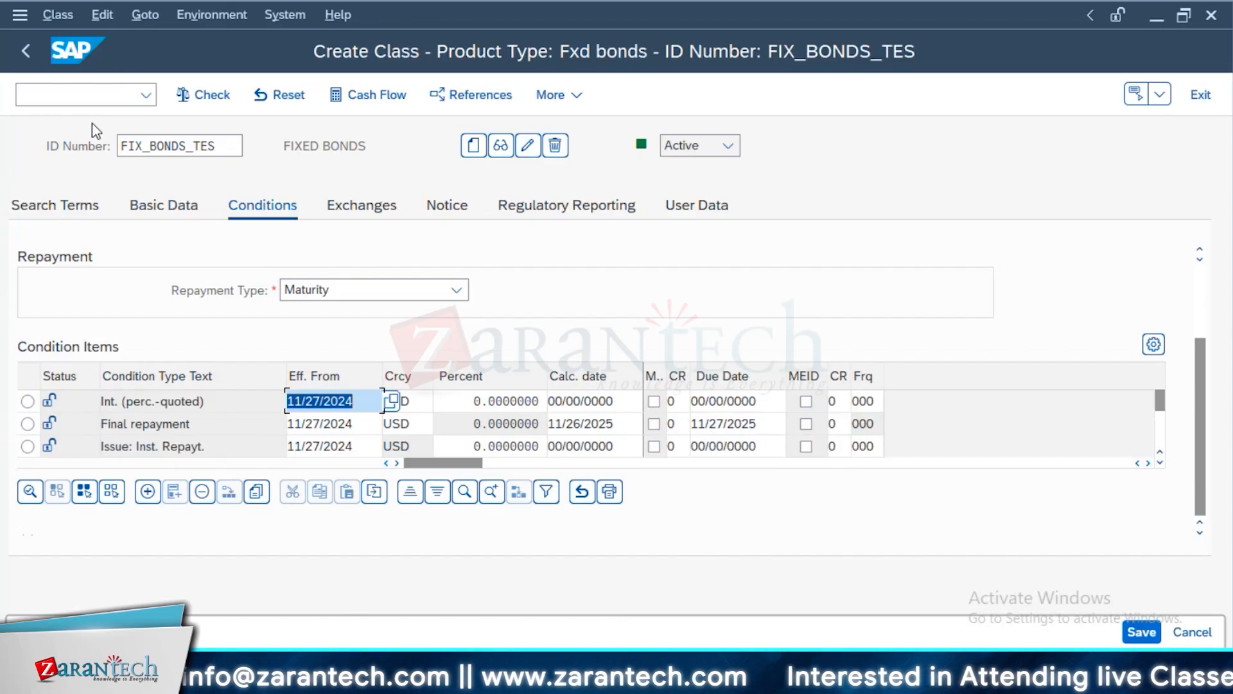
Open customizing with SPRO in a new session and check the number range intervals defined for security classes
{"action": "left_click", "coordinate": [89, 96]}
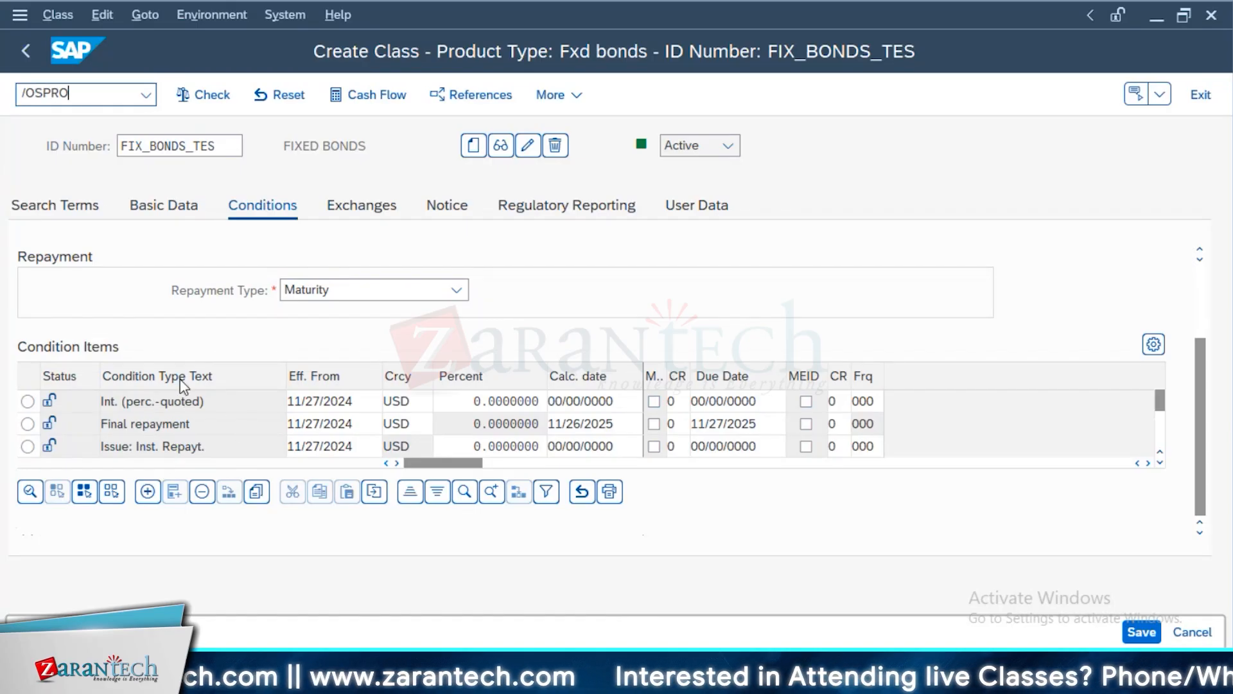
{"action": "key", "text": "Return"}
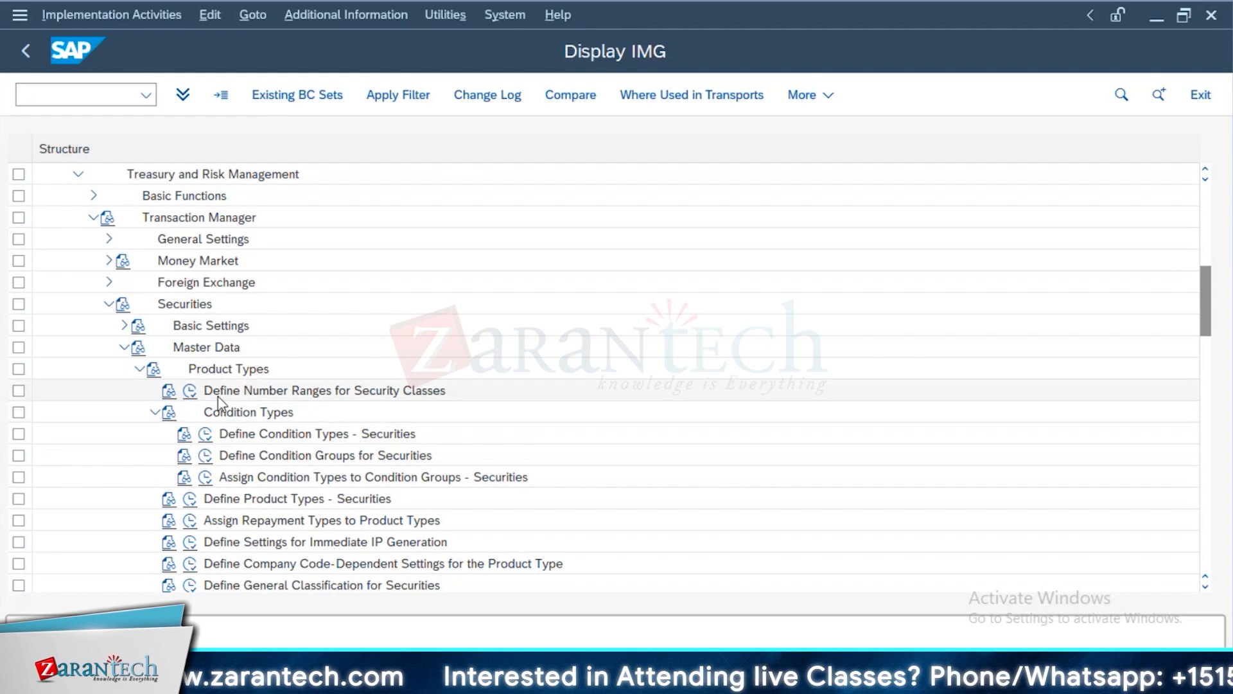
{"action": "left_click", "coordinate": [189, 391]}
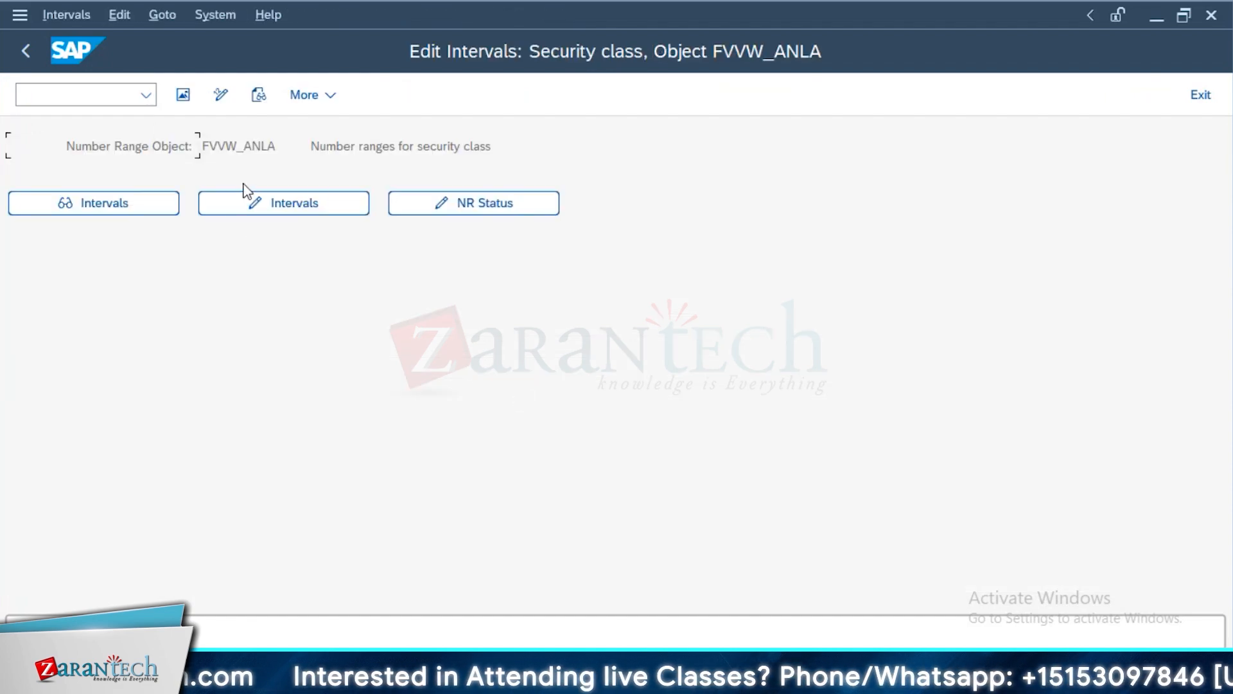
{"action": "left_click", "coordinate": [303, 204]}
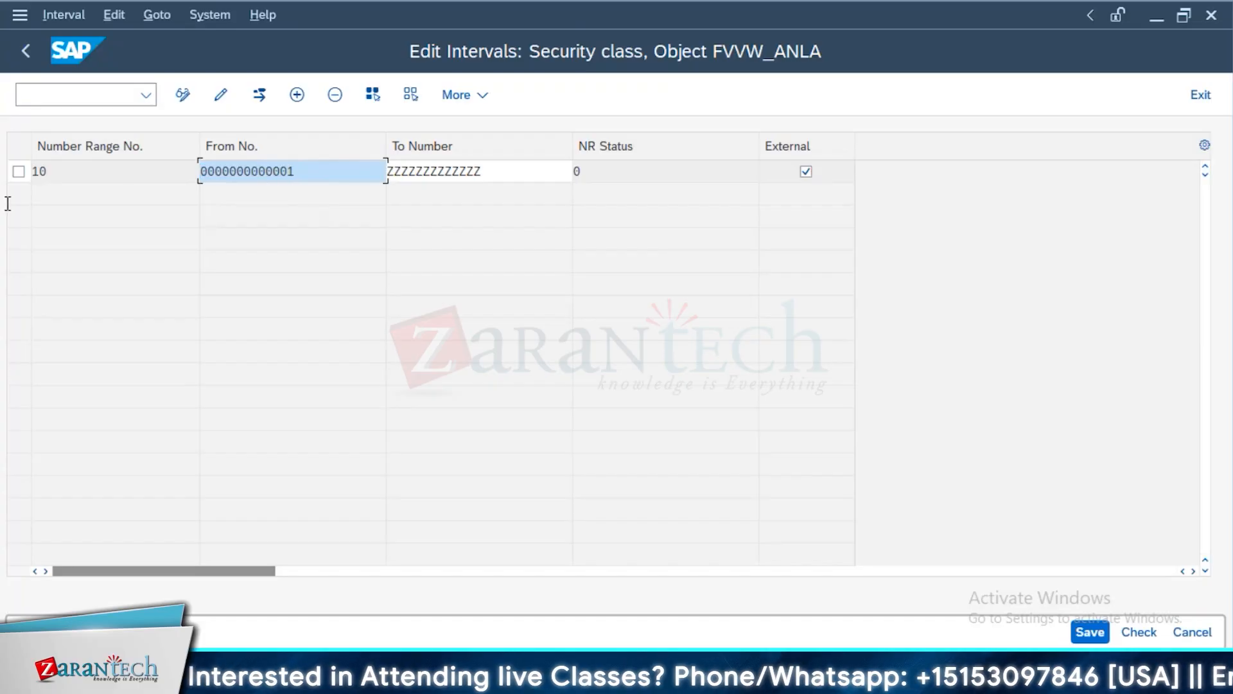
{"action": "key", "text": "Tab"}
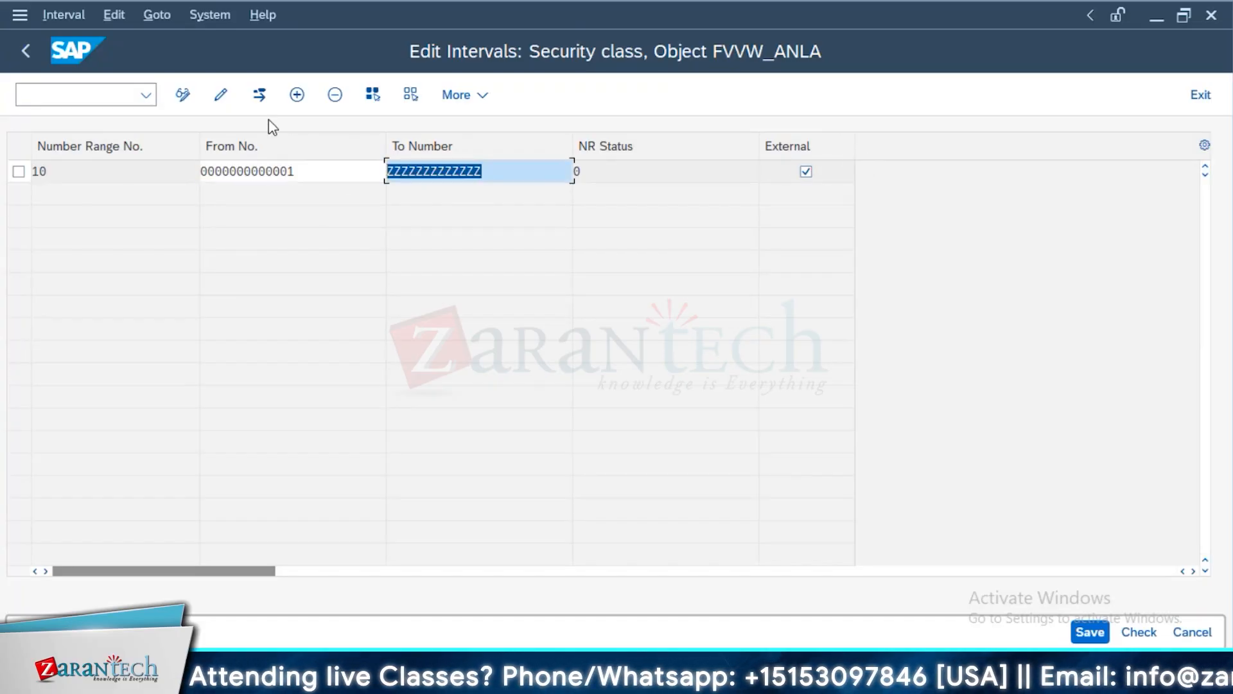
Show securities account maintenance by running TRS_SEC_ACC in a new session, and return to the customizing structure
{"action": "left_click", "coordinate": [114, 97]}
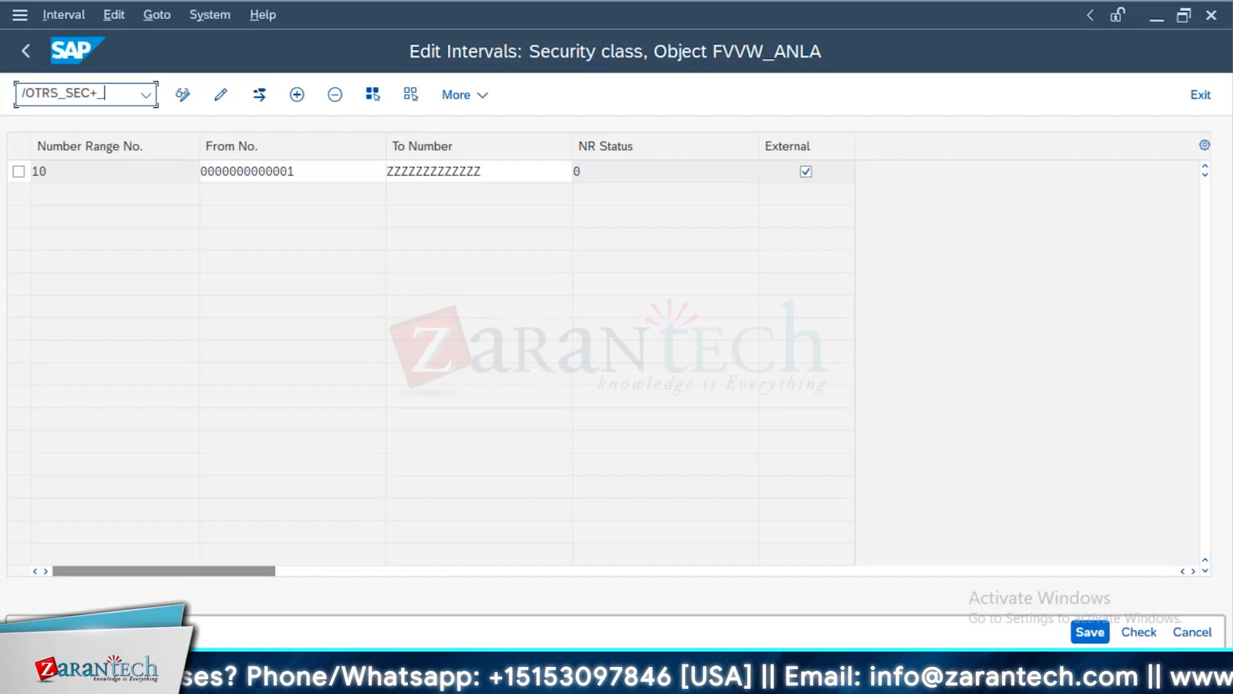
{"action": "key", "text": "BackSpace"}
{"action": "key", "text": "BackSpace"}
{"action": "key", "text": "BackSpace"}
{"action": "key", "text": "BackSpace"}
{"action": "key", "text": "BackSpace"}
{"action": "type", "text": "_ACC"}
{"action": "left_click", "coordinate": [538, 264]}
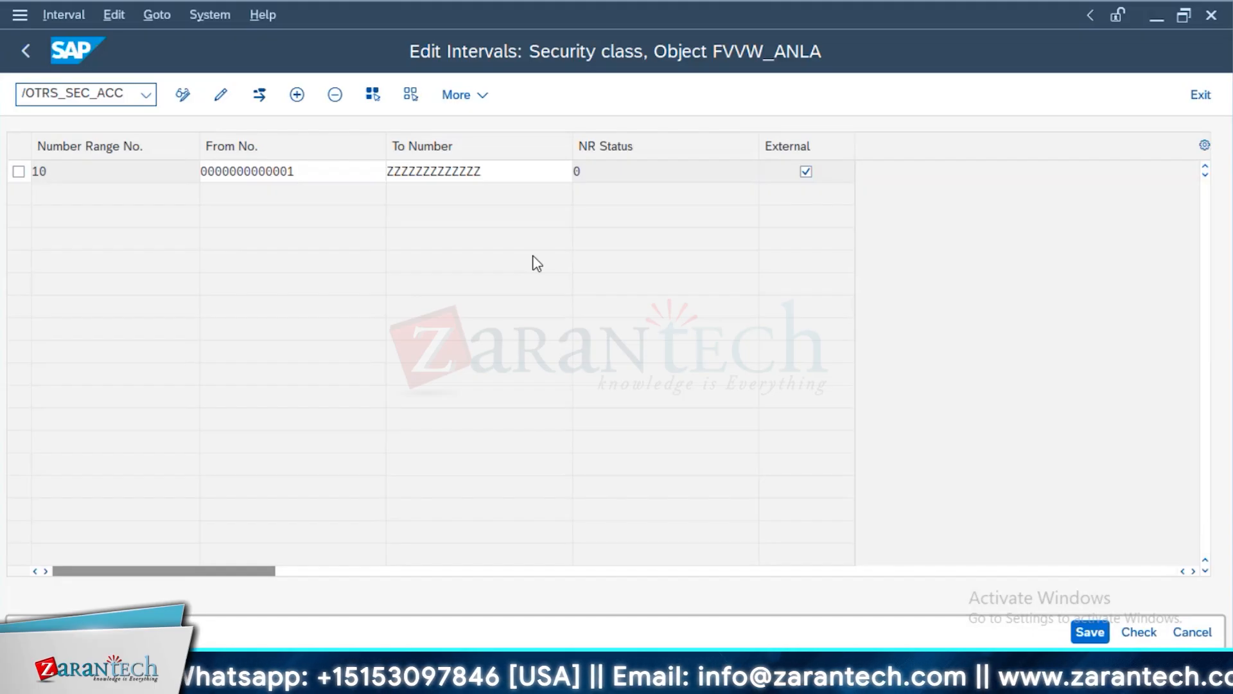
{"action": "key", "text": "Return"}
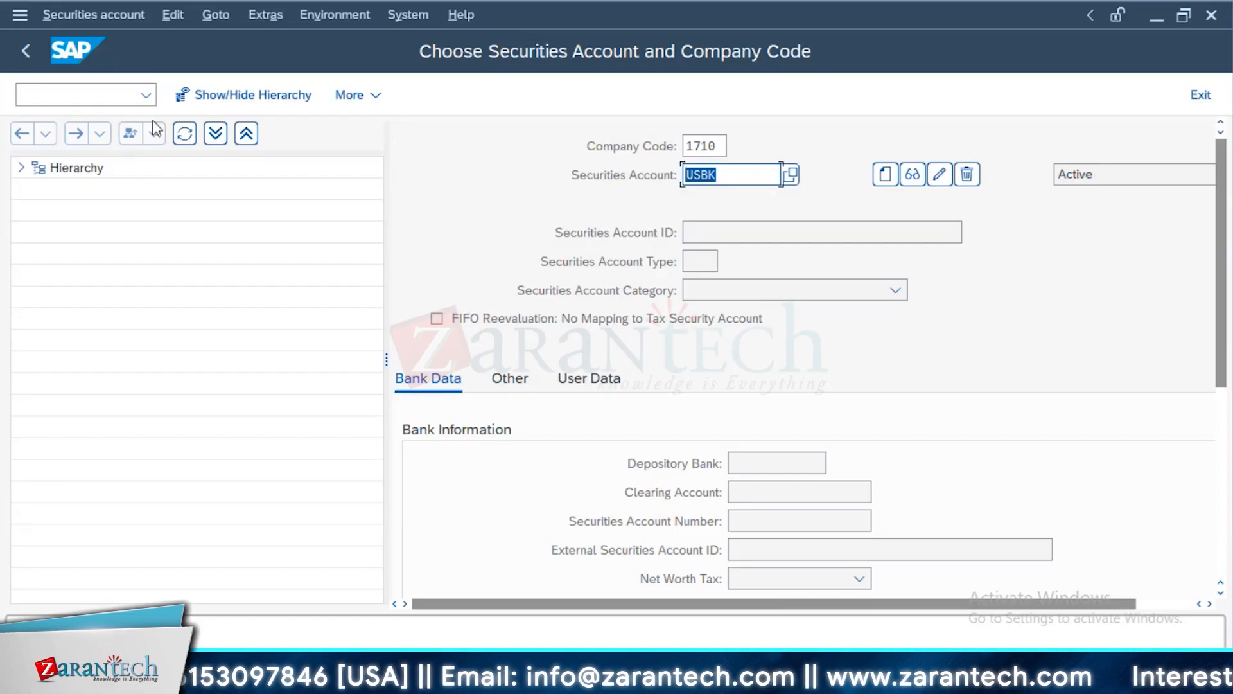
{"action": "key", "text": "alt+Tab"}
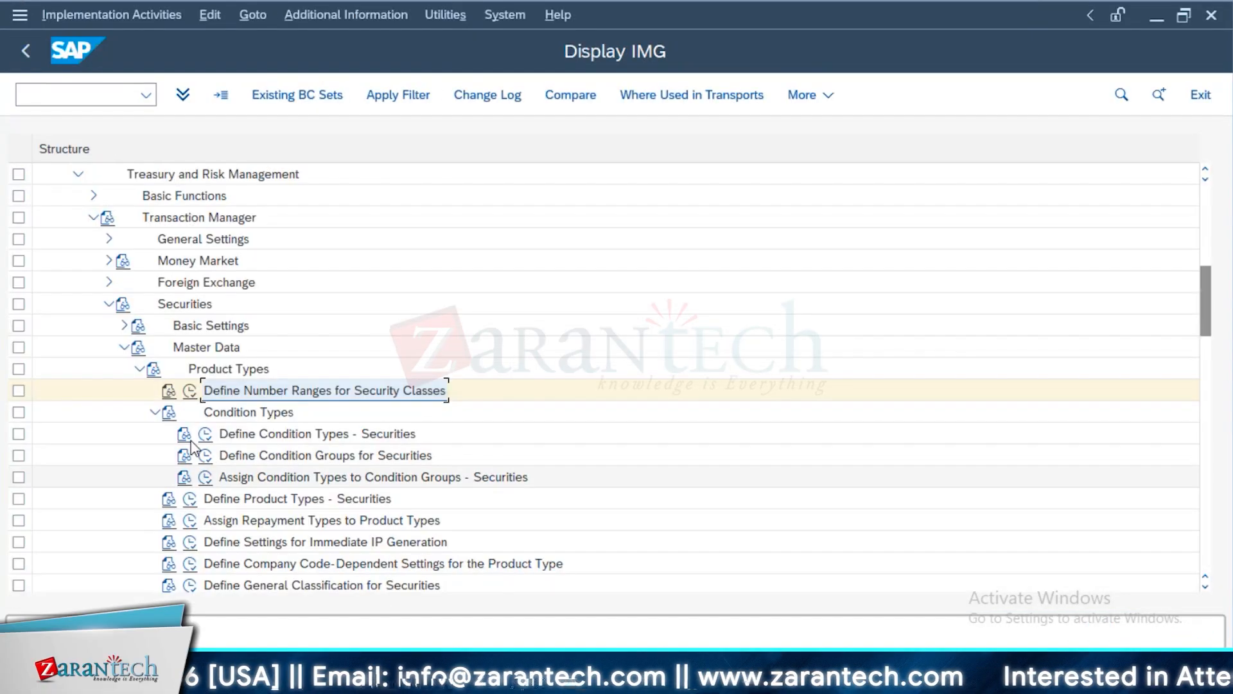
{"action": "left_click", "coordinate": [26, 51]}
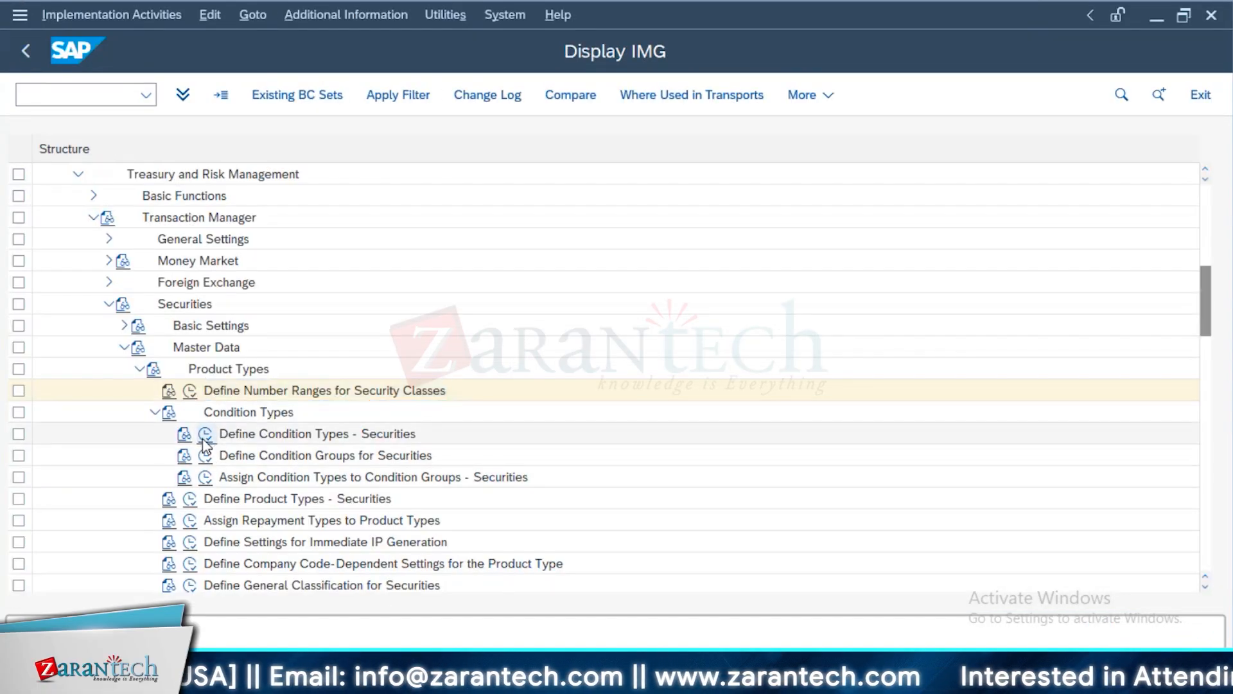
Compare the FIX_BONDS_TES condition items with the condition types defined for securities in customizing
{"action": "key", "text": "alt+Tab"}
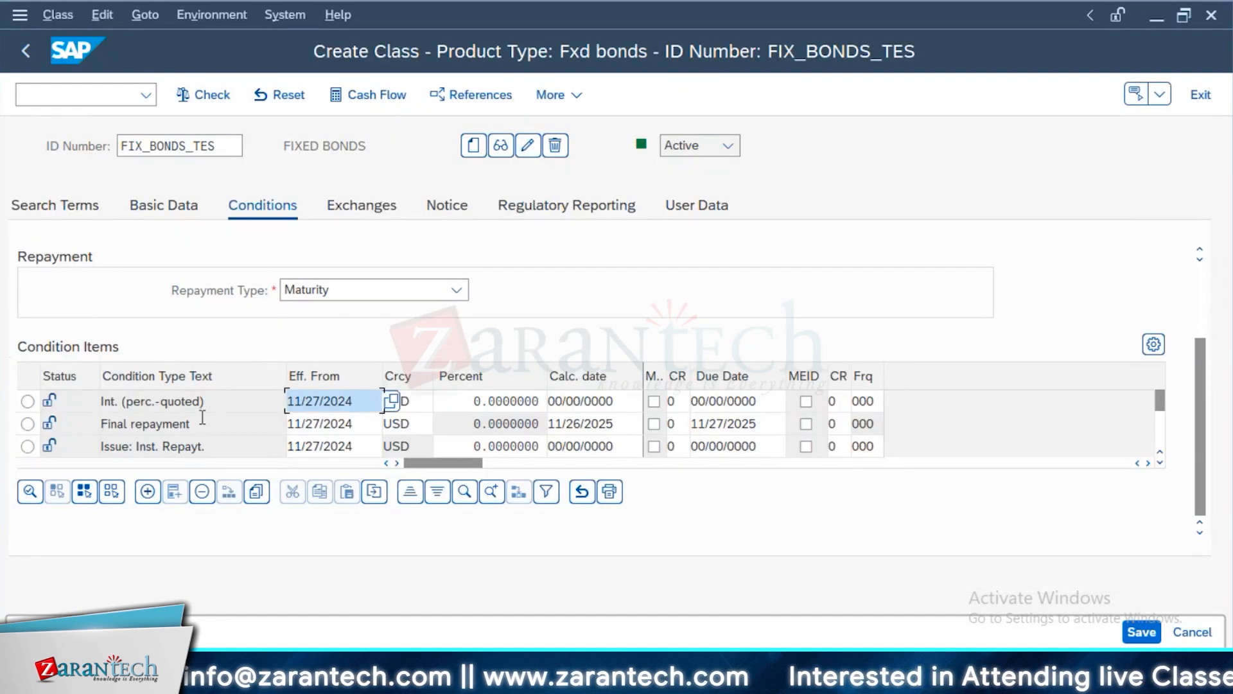
{"action": "key", "text": "alt+Tab"}
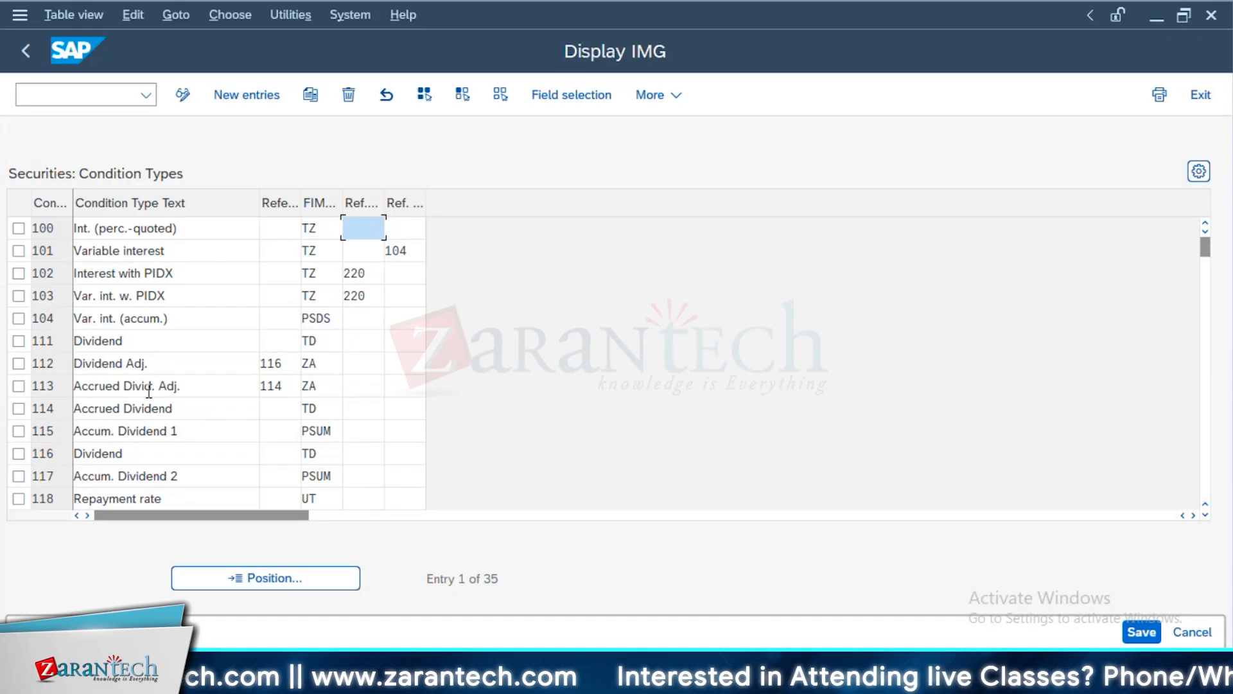
{"action": "scroll", "coordinate": [129, 499], "scroll_direction": "down", "scroll_amount": 1}
{"action": "scroll", "coordinate": [171, 394], "scroll_direction": "down", "scroll_amount": 1}
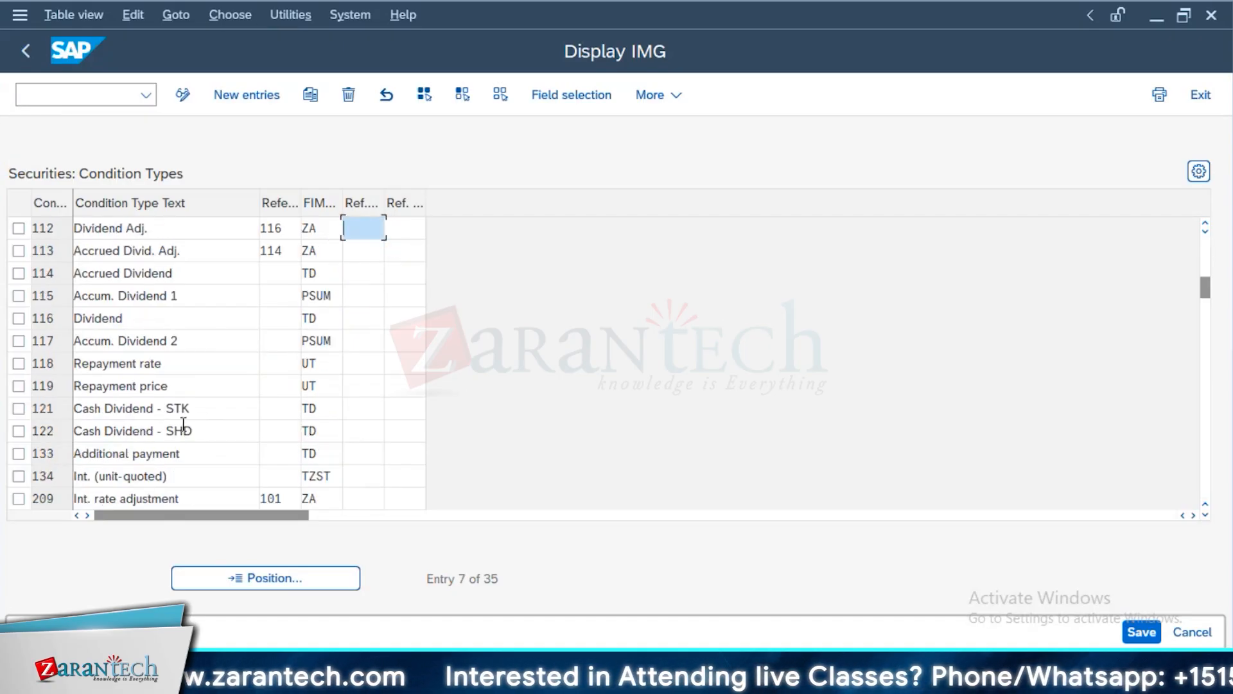
{"action": "scroll", "coordinate": [189, 433], "scroll_direction": "down", "scroll_amount": 10}
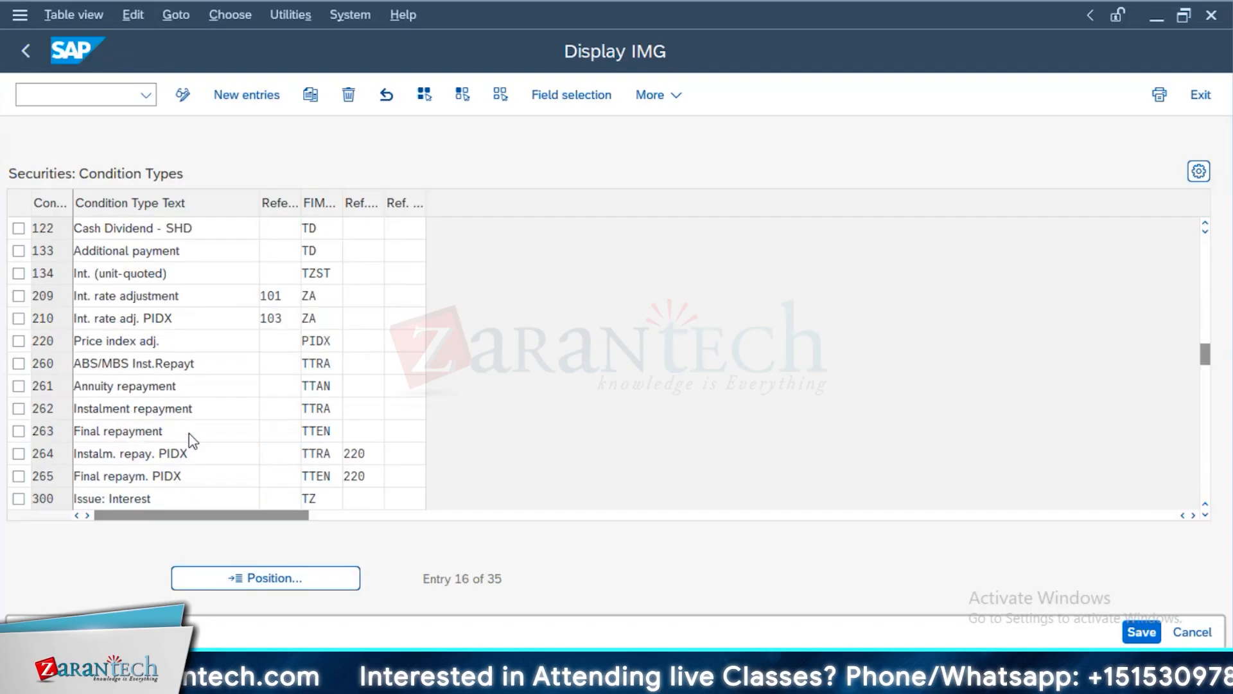
{"action": "scroll", "coordinate": [136, 330], "scroll_direction": "up", "scroll_amount": 5}
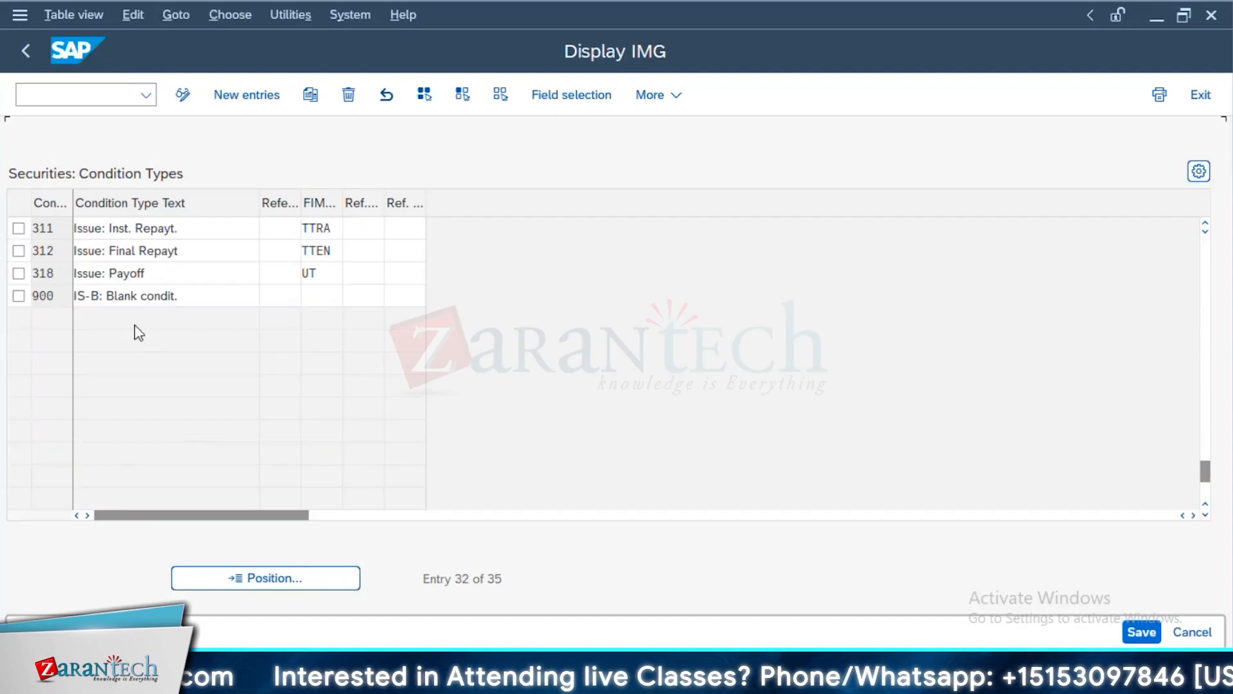
{"action": "left_click", "coordinate": [26, 50]}
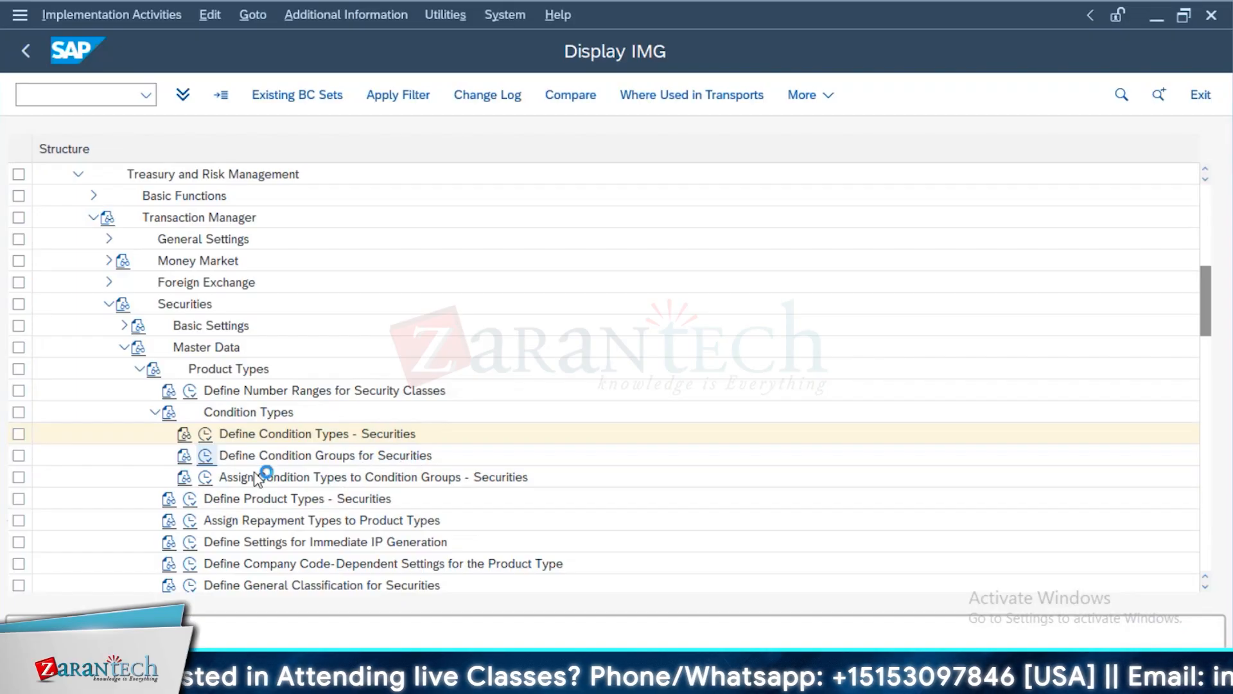
Examine the condition groups for securities, pointing out groups 10 Stock and 40 Bond, and check them against the class's condition items
{"action": "double_click", "coordinate": [394, 456]}
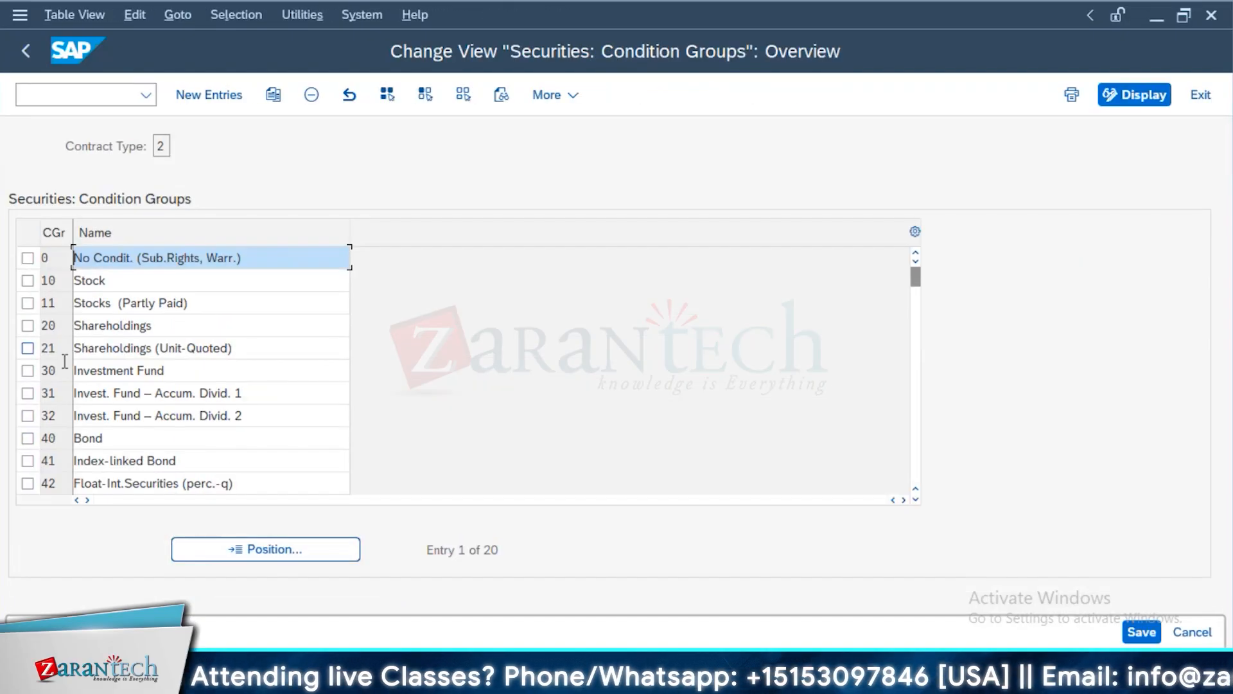
{"action": "left_click", "coordinate": [49, 280]}
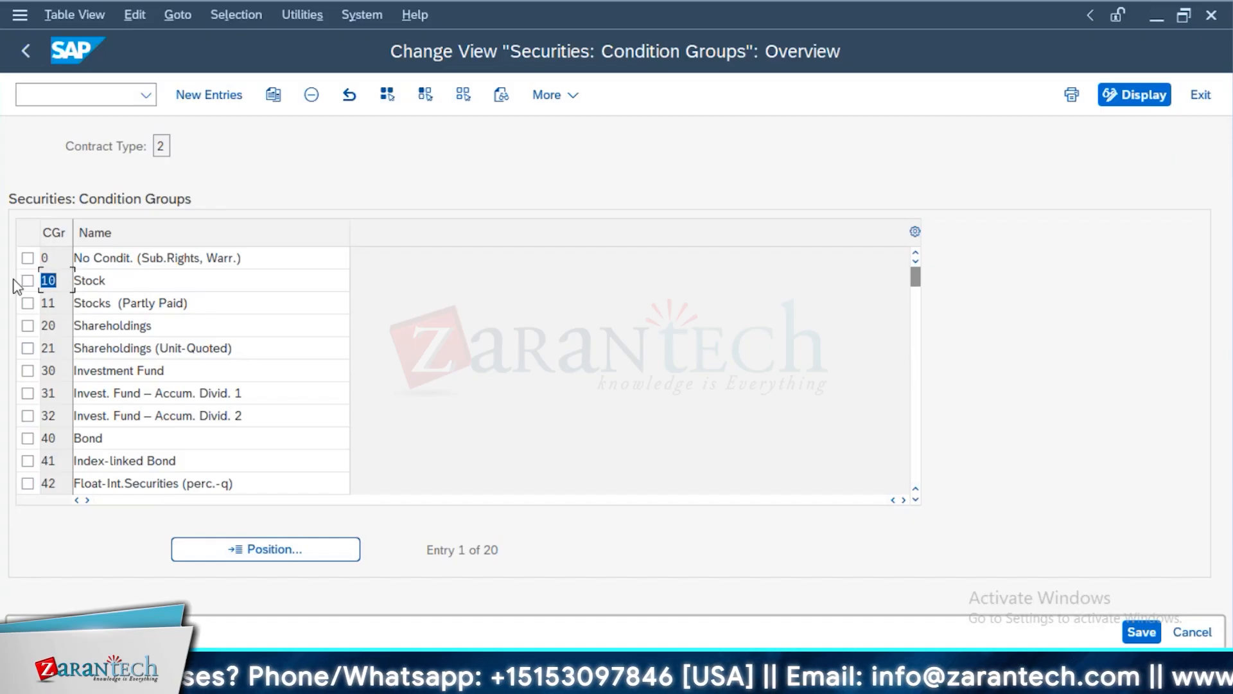
{"action": "left_click", "coordinate": [147, 283]}
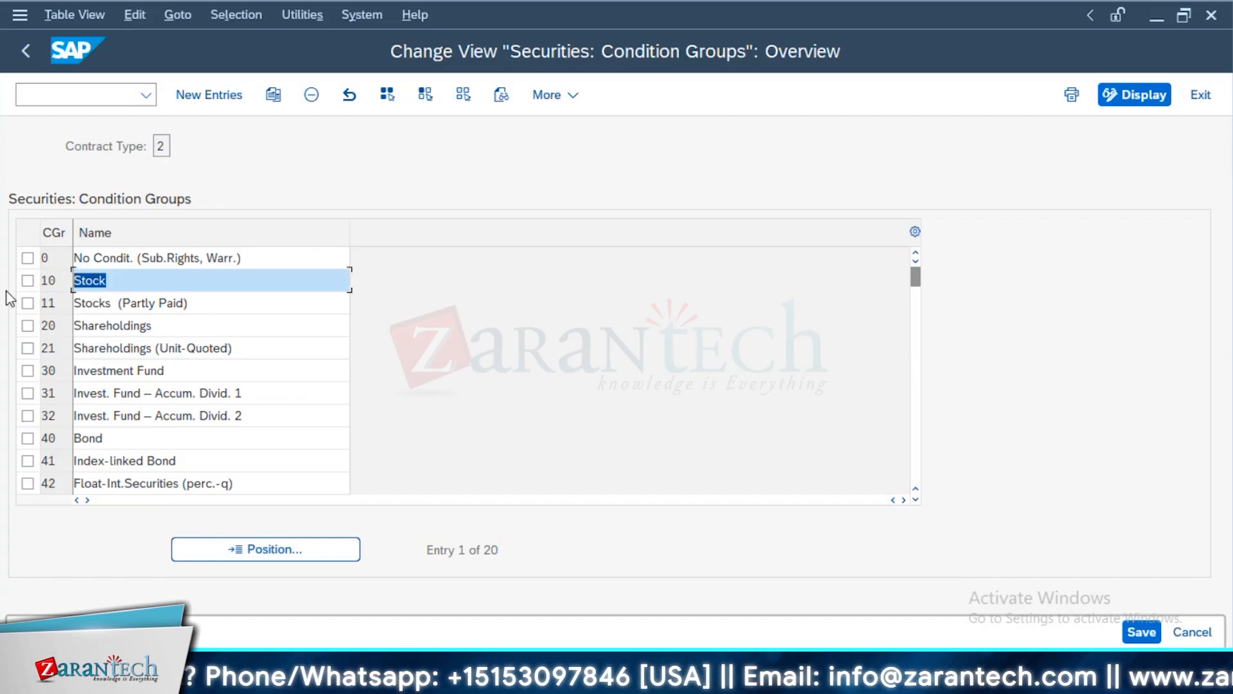
{"action": "left_click", "coordinate": [126, 441]}
{"action": "left_click", "coordinate": [56, 442]}
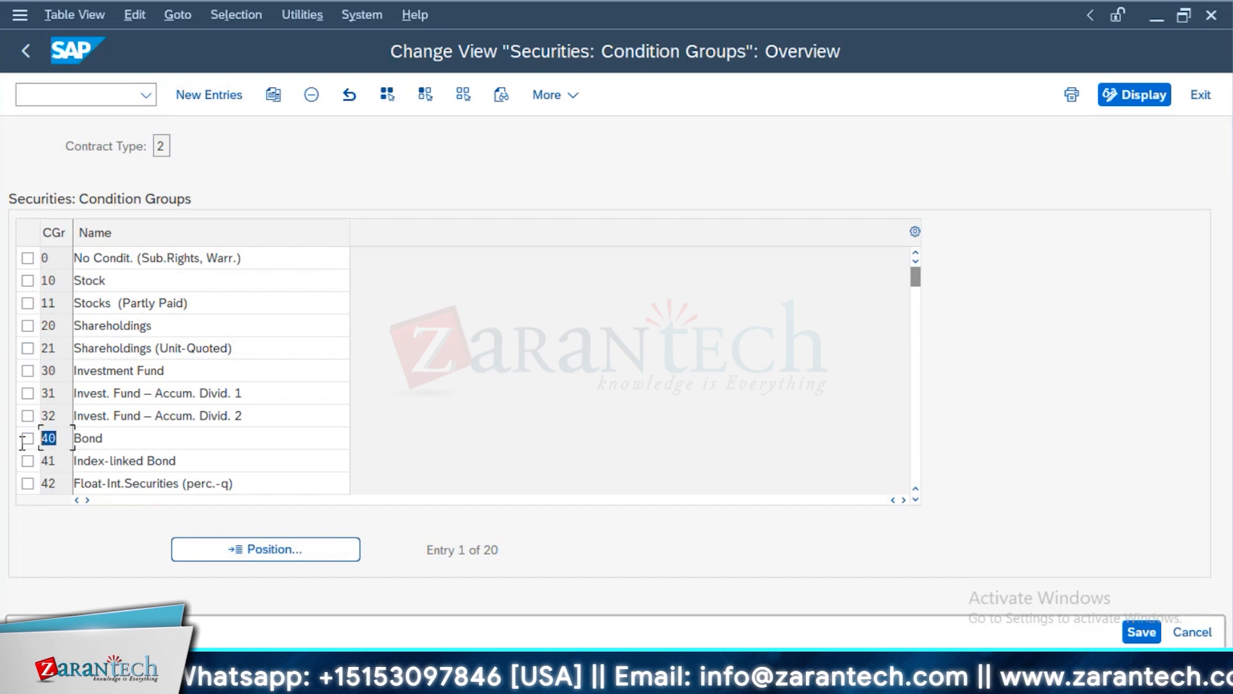
{"action": "left_click_drag", "start_coordinate": [89, 437], "coordinate": [50, 437]}
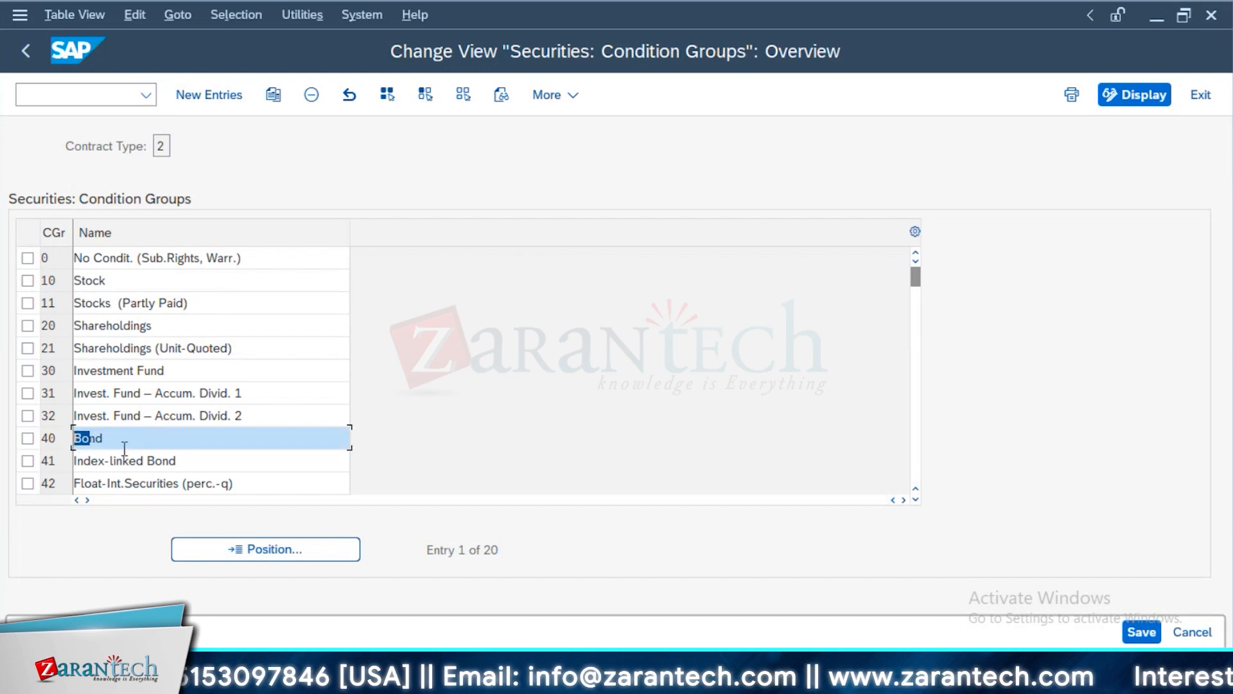
{"action": "left_click_drag", "start_coordinate": [125, 448], "coordinate": [15, 449]}
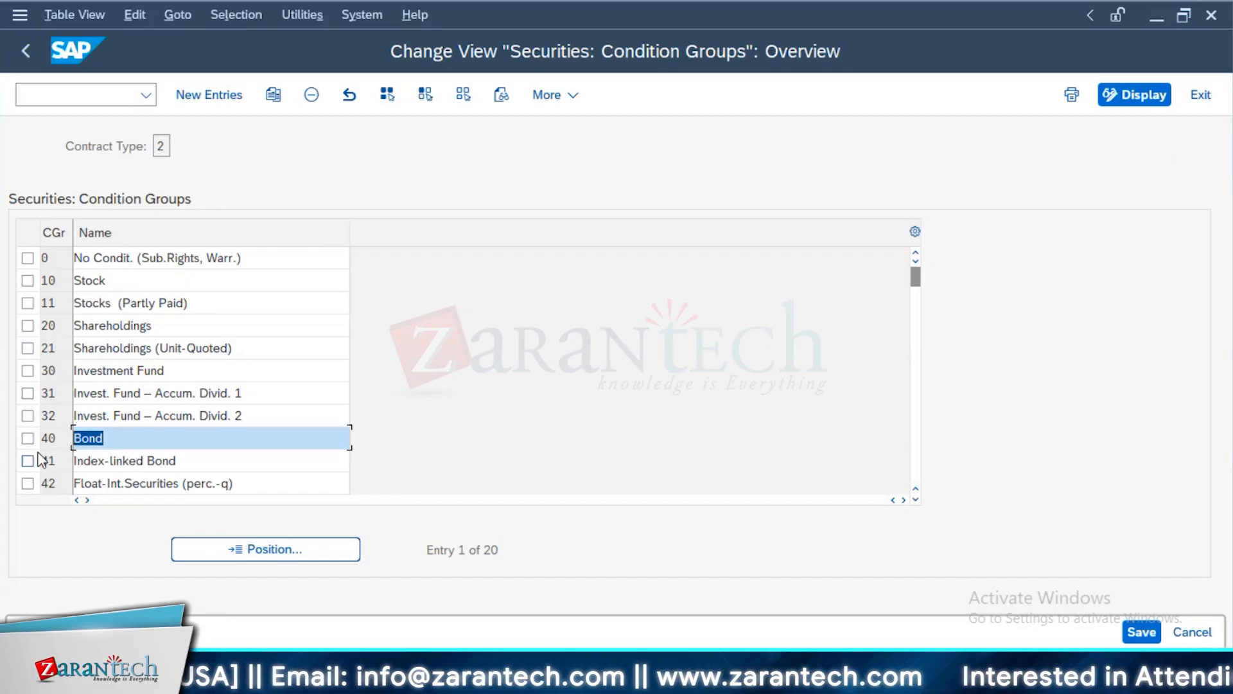
{"action": "key", "text": "alt+Tab"}
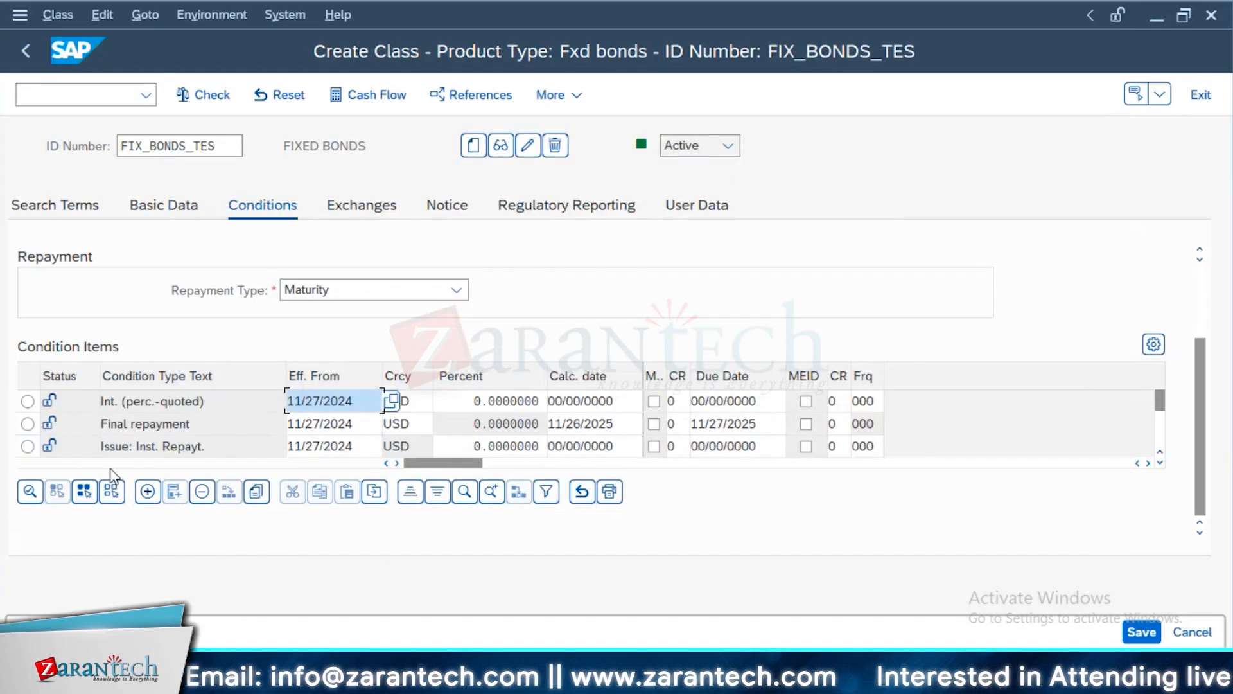
{"action": "key", "text": "alt+Tab"}
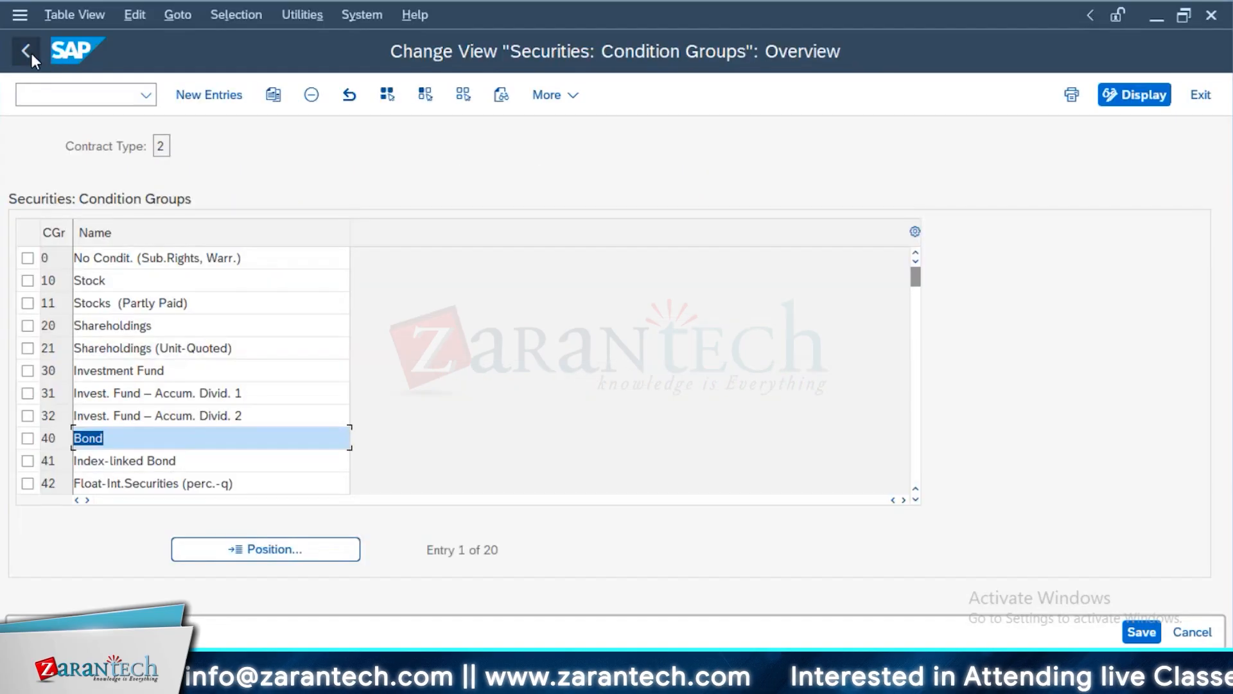
{"action": "left_click", "coordinate": [31, 52]}
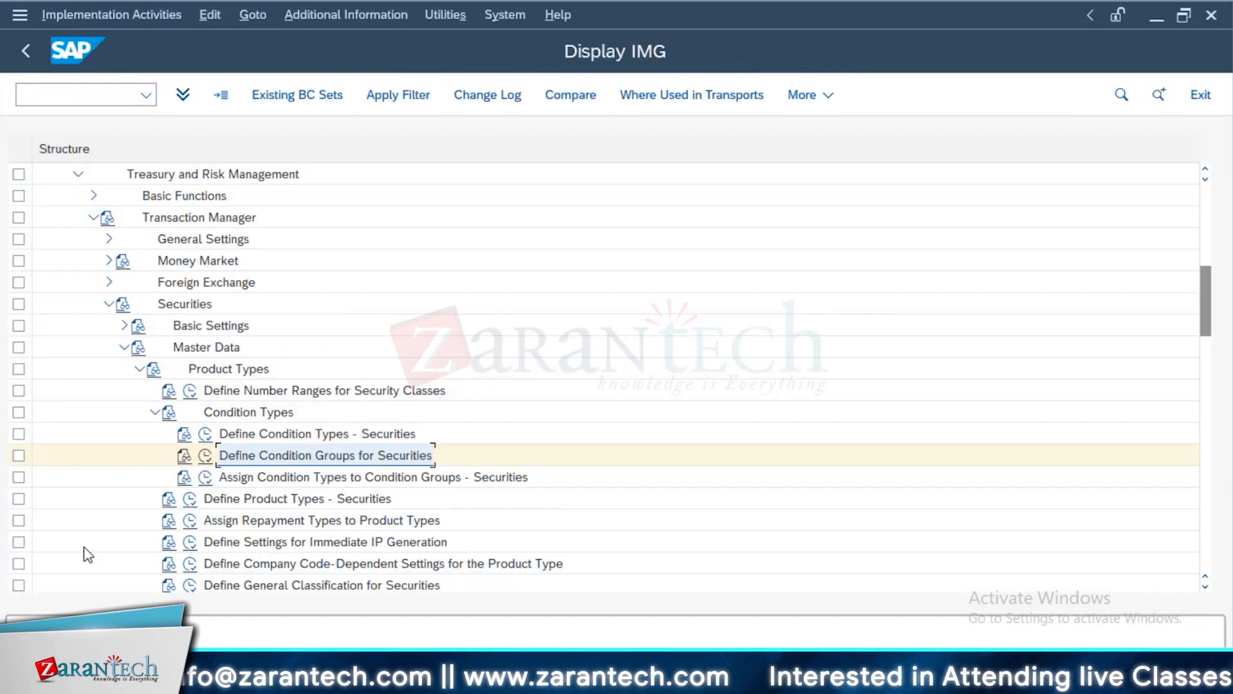
Review the assignment of condition types to condition groups and mark the group 40 Bond rows from Variable interest to Issue: Inst. Repayt
{"action": "left_click", "coordinate": [205, 476]}
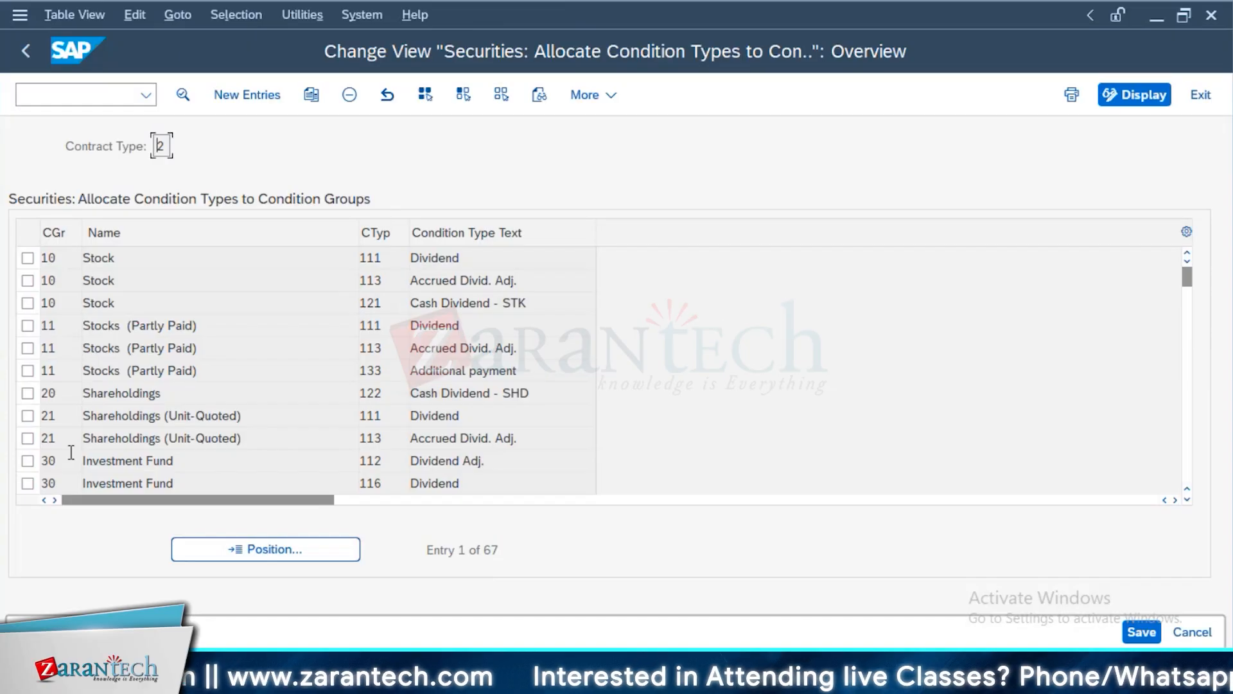
{"action": "scroll", "coordinate": [71, 453], "scroll_direction": "down", "scroll_amount": 1}
{"action": "scroll", "coordinate": [71, 452], "scroll_direction": "down", "scroll_amount": 7}
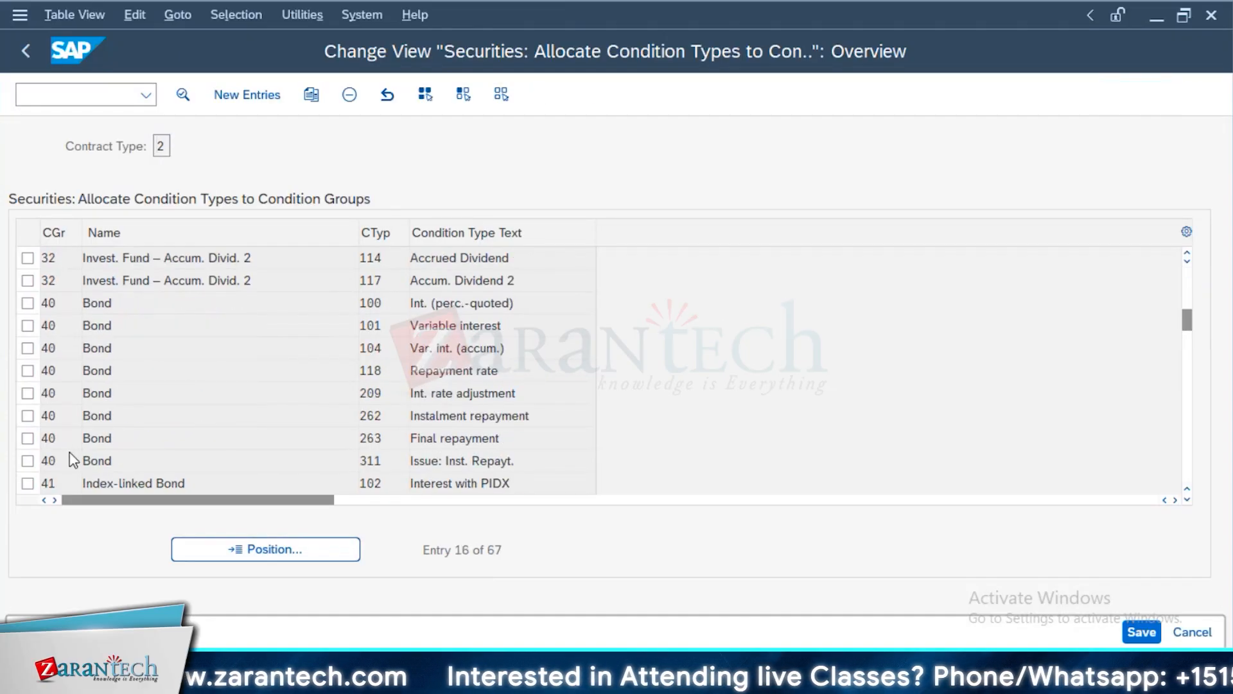
{"action": "scroll", "coordinate": [145, 386], "scroll_direction": "up", "scroll_amount": 1}
{"action": "scroll", "coordinate": [143, 386], "scroll_direction": "up", "scroll_amount": 1}
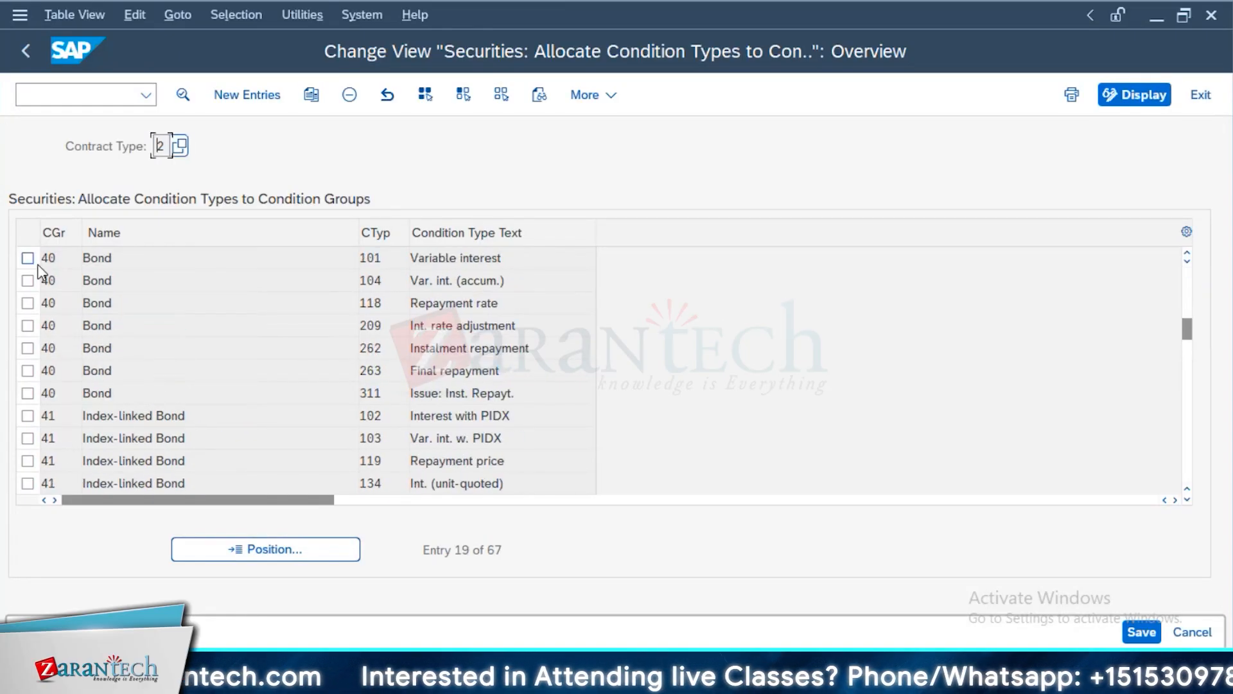
{"action": "left_click", "coordinate": [28, 257]}
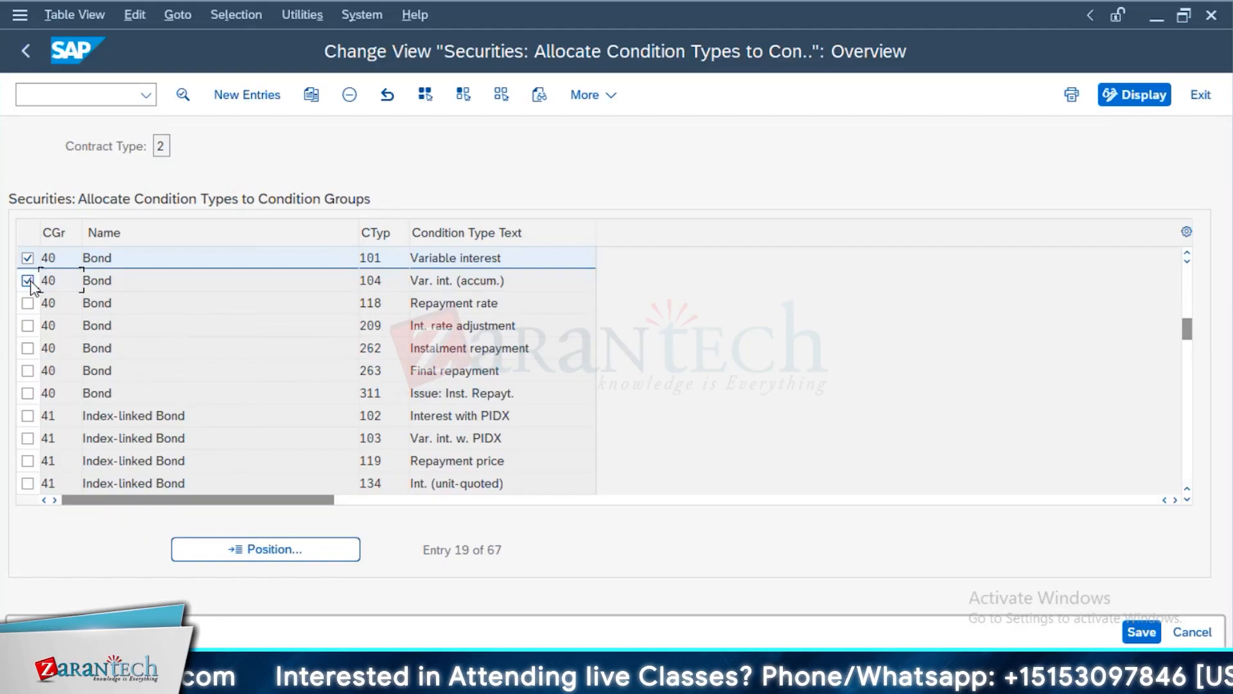
{"action": "left_click_drag", "start_coordinate": [27, 281], "coordinate": [25, 408]}
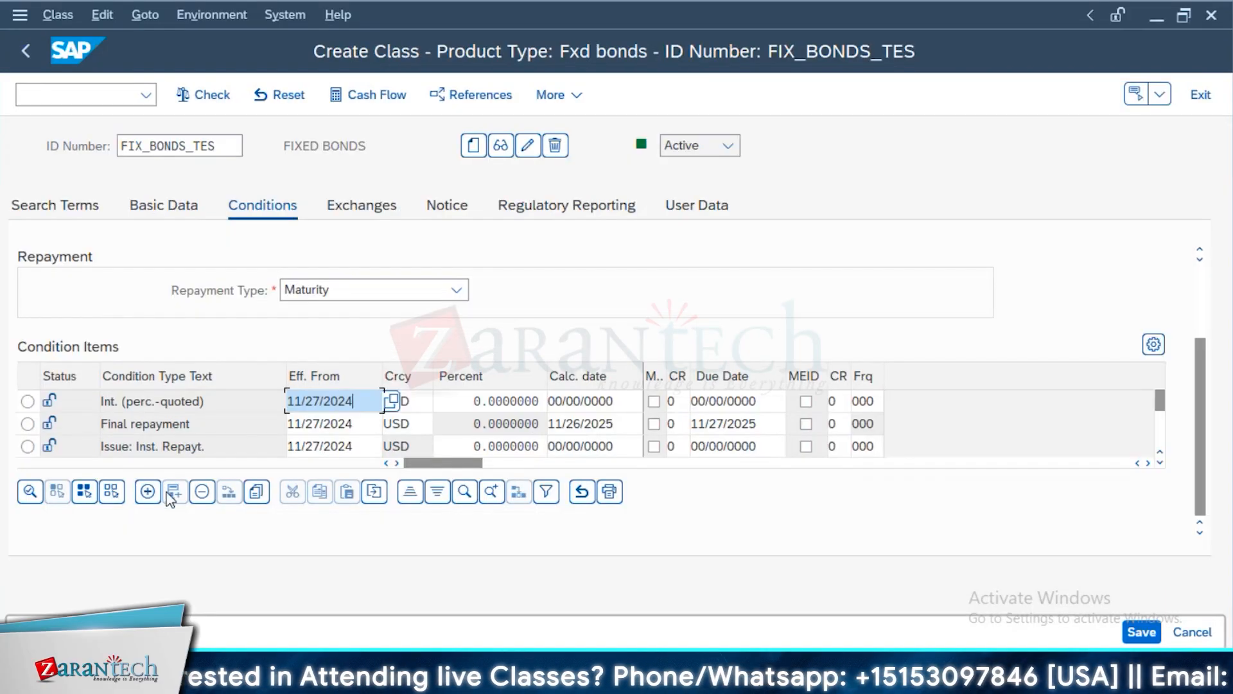
Show the condition items that can be added to FIX_BONDS_TES and compare them with the condition types assigned to group 40 Bond
{"action": "left_click", "coordinate": [155, 496]}
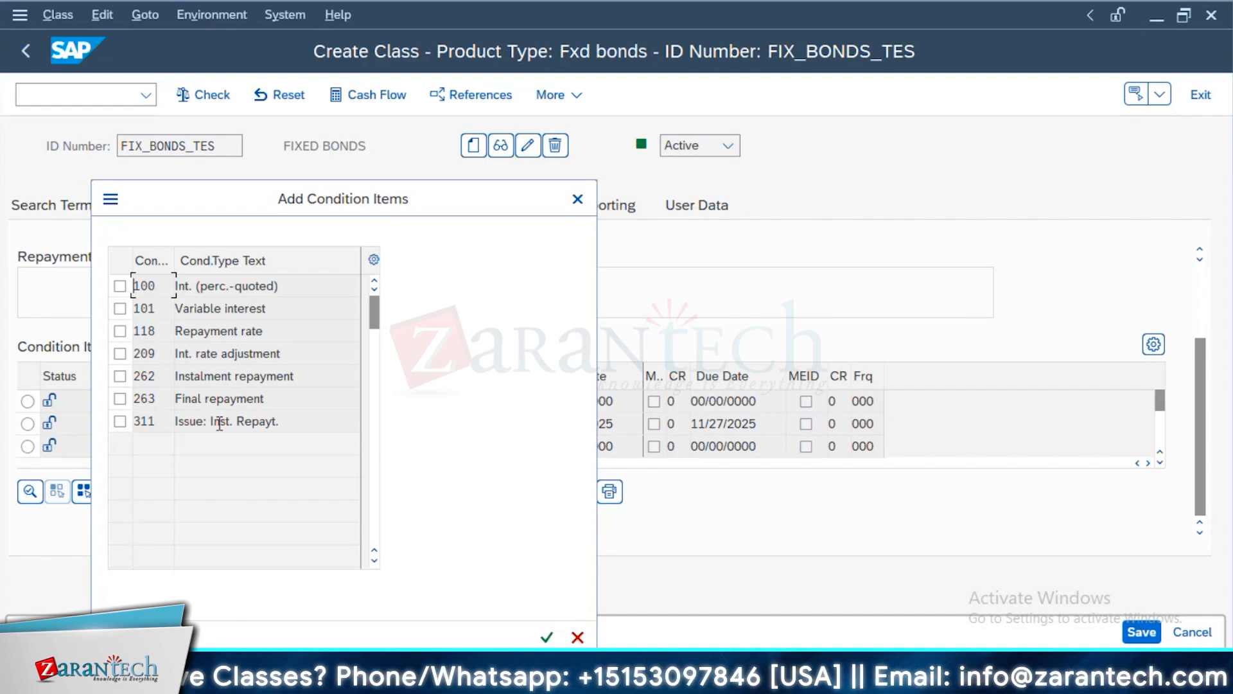
{"action": "key", "text": "alt+Tab"}
{"action": "scroll", "coordinate": [424, 340], "scroll_direction": "up", "scroll_amount": 3}
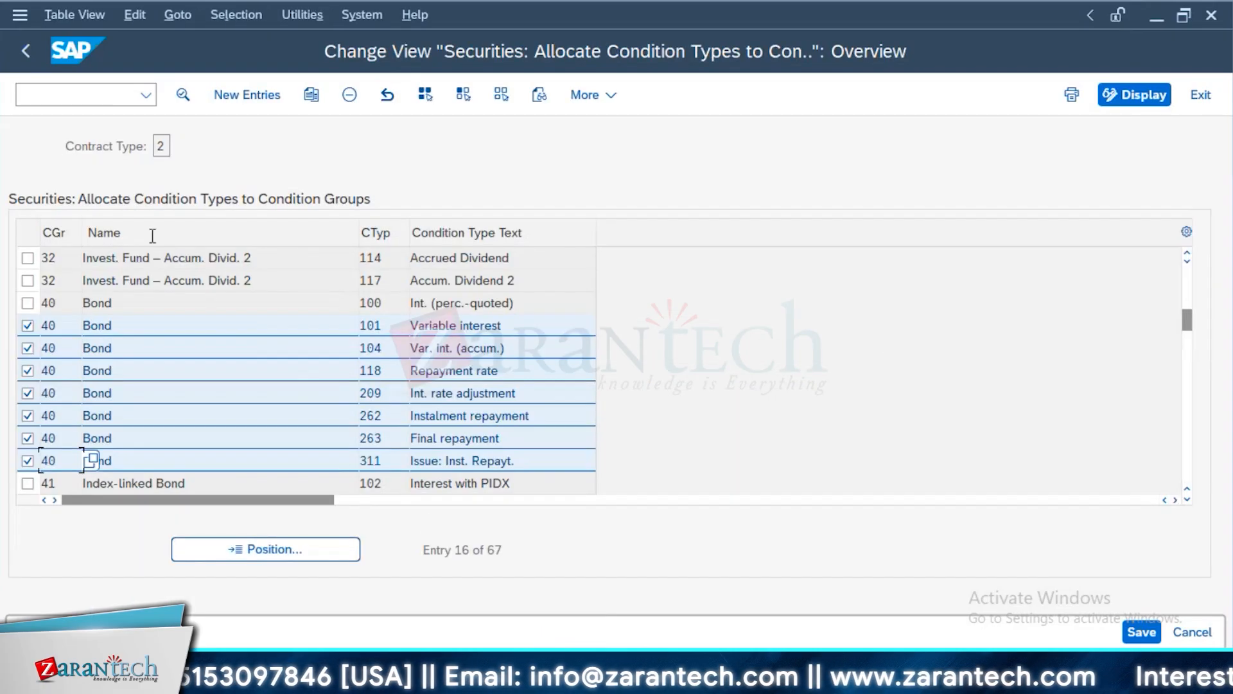
{"action": "key", "text": "F3"}
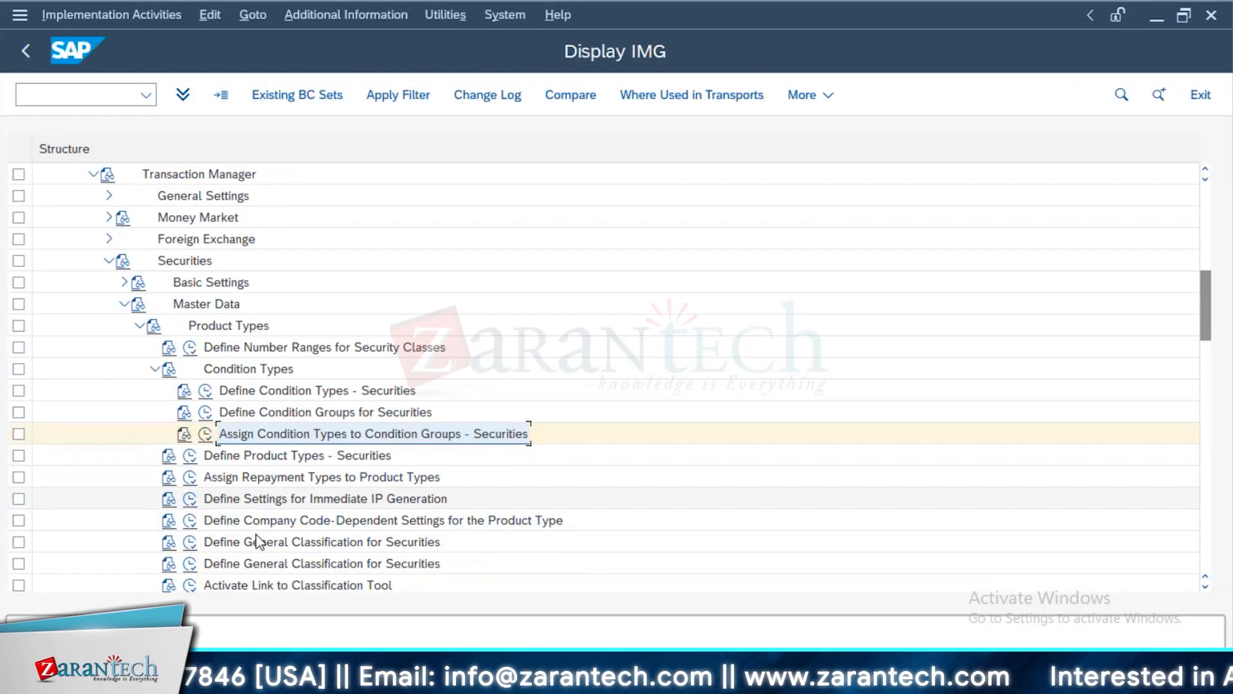
View the details of product type 04I Fixed-interest bonds in the product type definitions for securities
{"action": "left_click", "coordinate": [189, 461]}
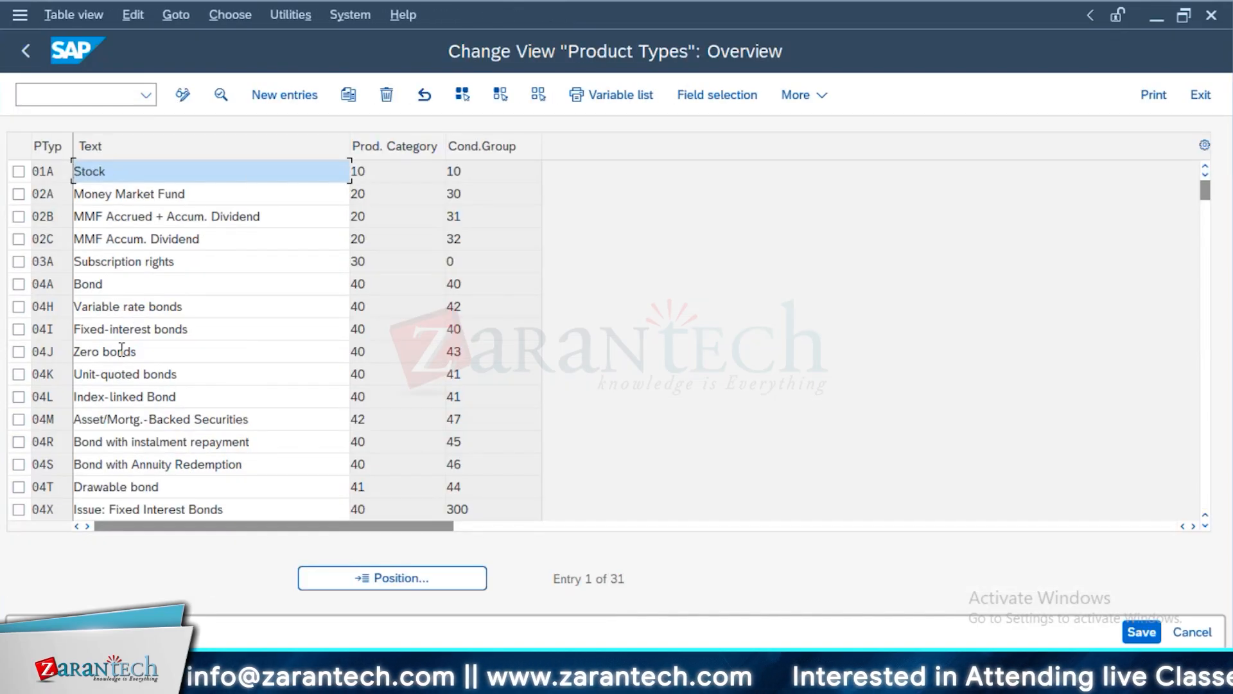
{"action": "left_click", "coordinate": [116, 331]}
{"action": "double_click", "coordinate": [116, 335]}
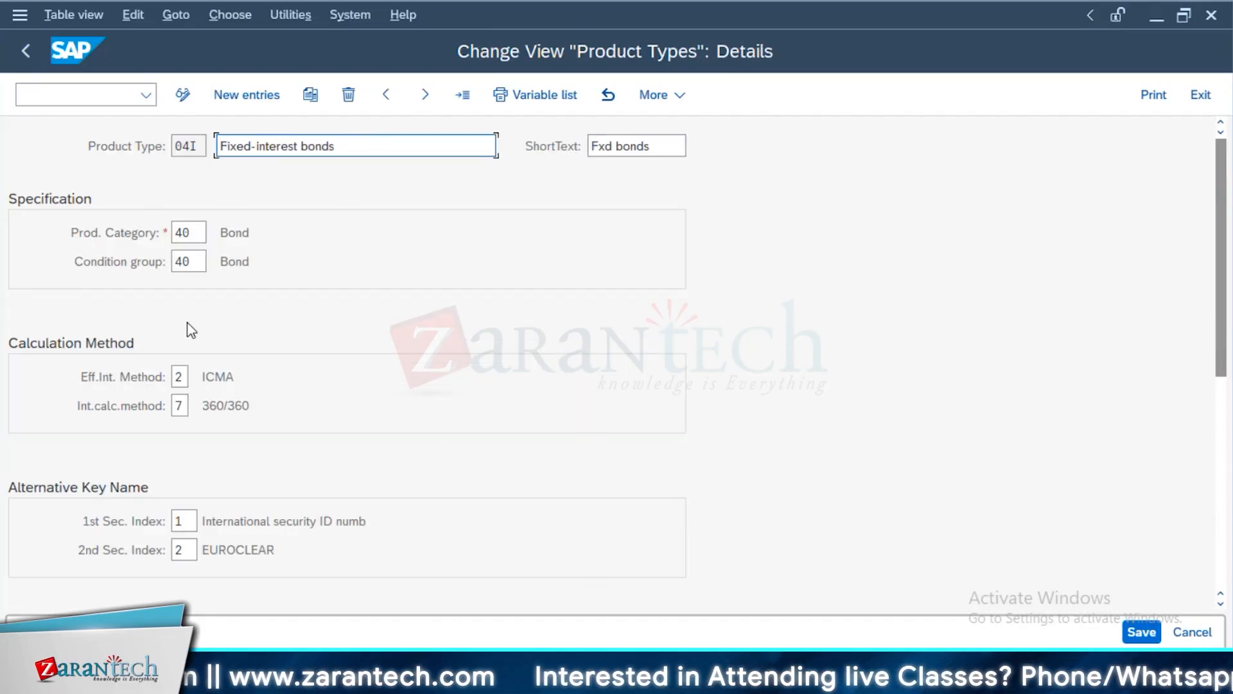
Point out condition group 40 of product type 04I and review the assignment of condition types to condition groups for securities
{"action": "double_click", "coordinate": [176, 263]}
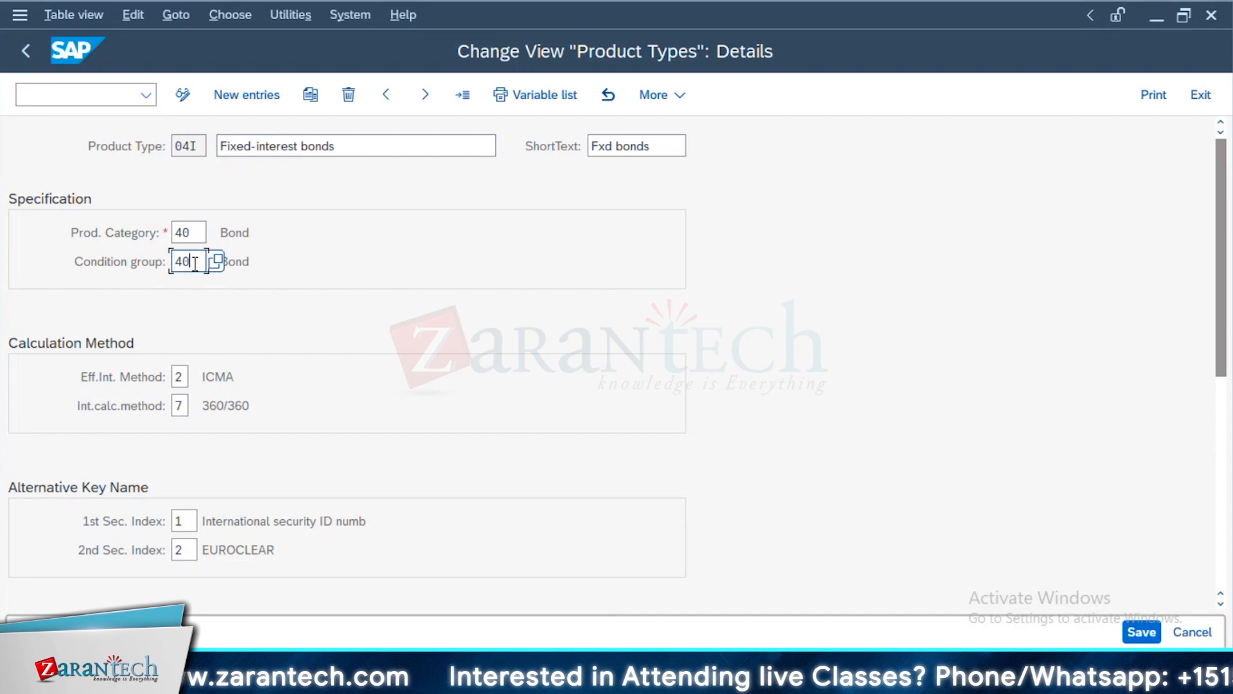
{"action": "left_click", "coordinate": [26, 51]}
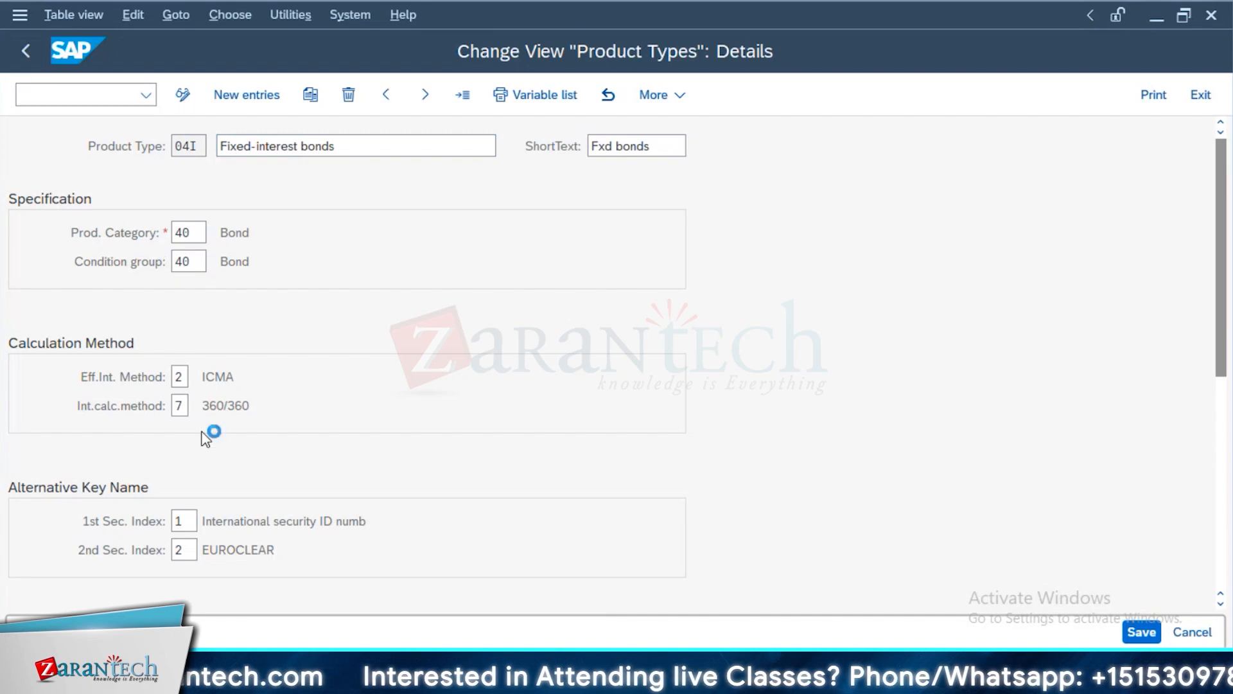
{"action": "left_click", "coordinate": [20, 49]}
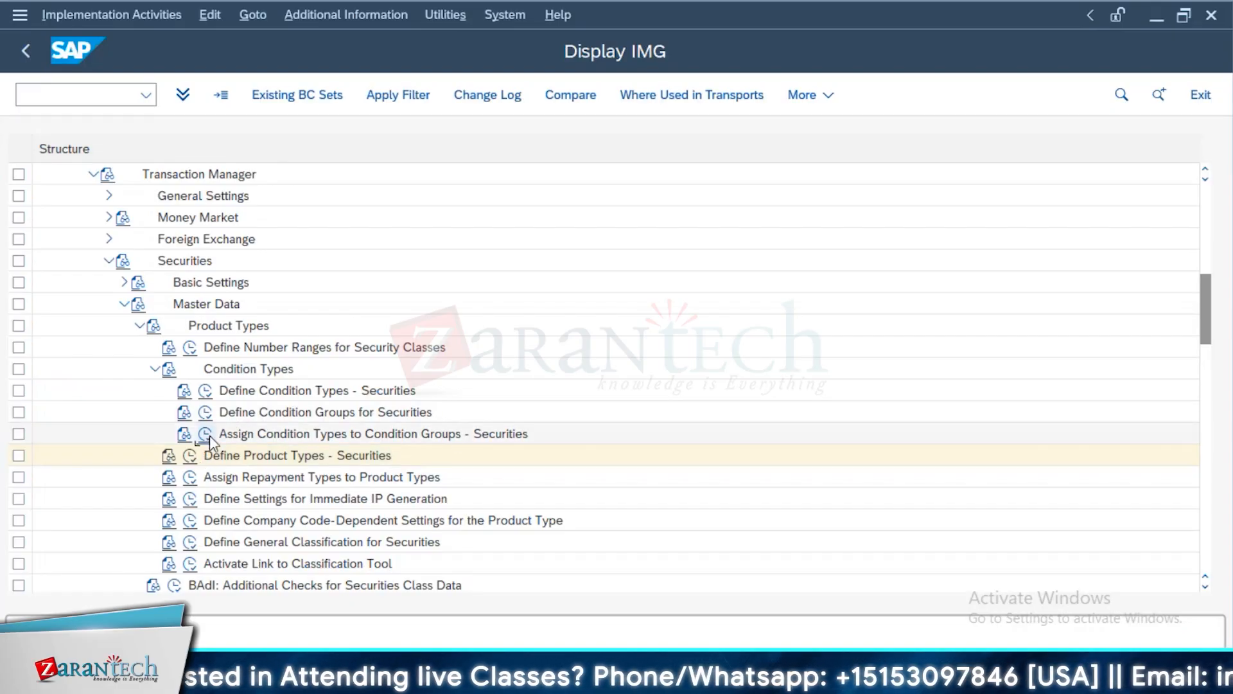
{"action": "left_click", "coordinate": [206, 435]}
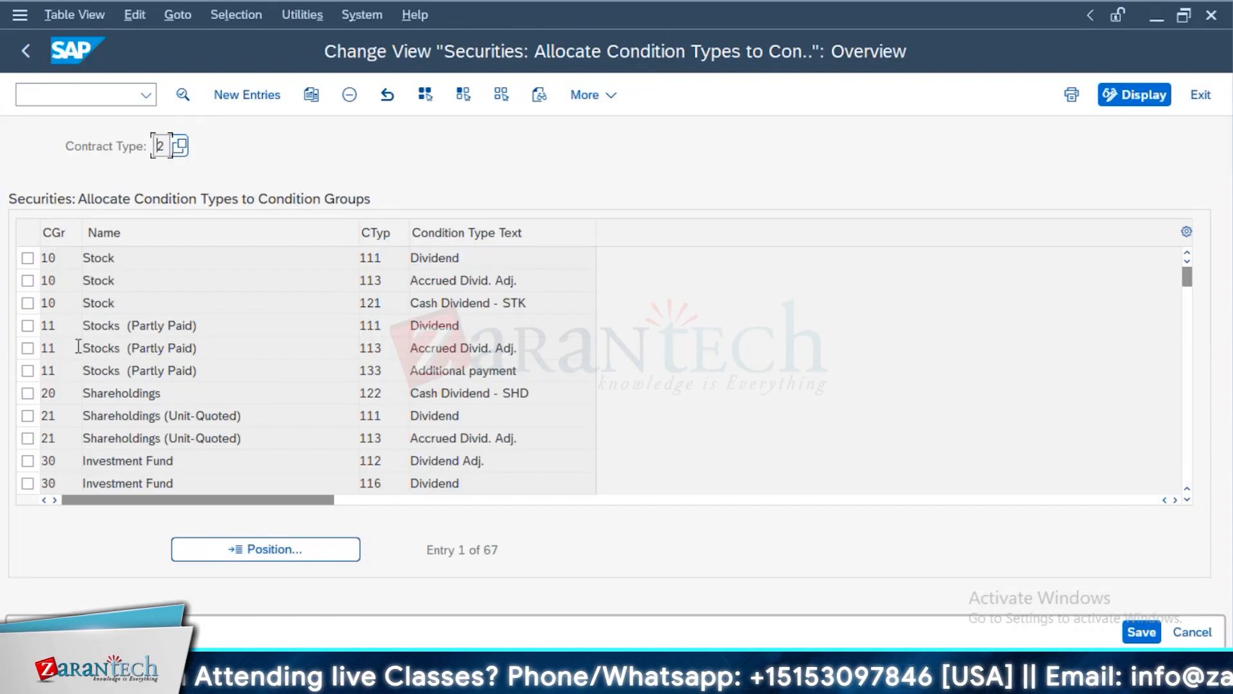
{"action": "scroll", "coordinate": [114, 483], "scroll_direction": "down", "scroll_amount": 1}
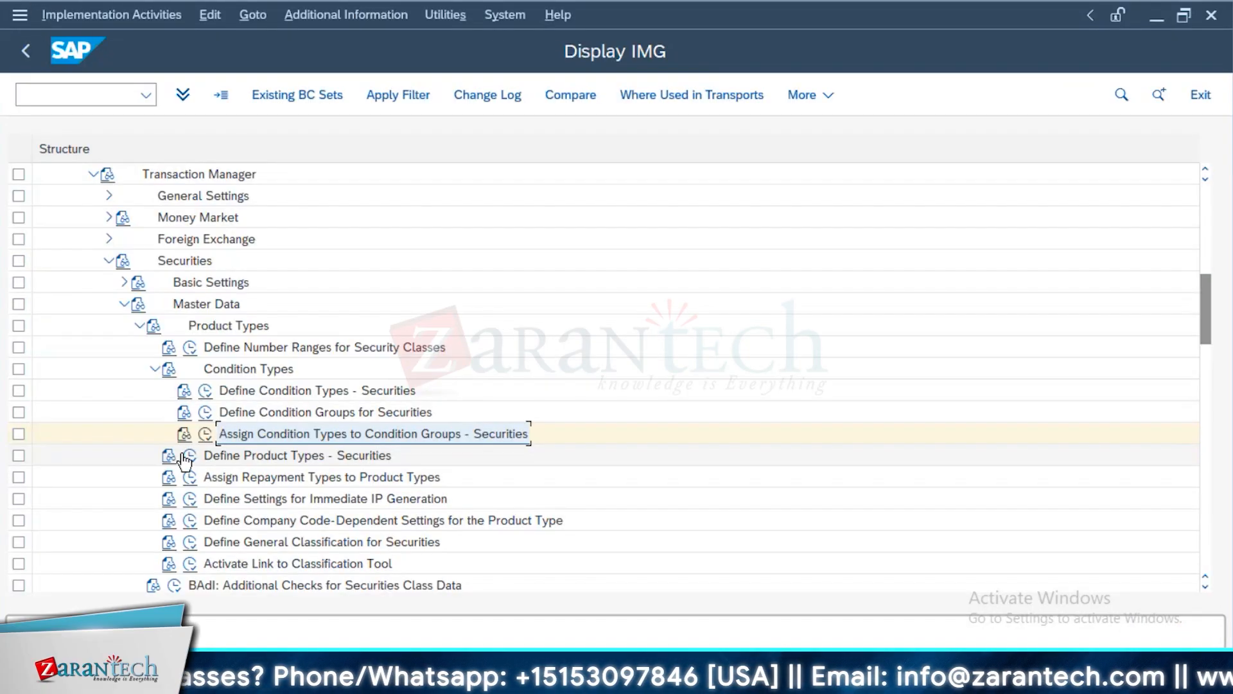
Check the condition group of 04I Fixed-interest bonds once more in the product type definitions and return to the customizing structure
{"action": "left_click", "coordinate": [188, 456]}
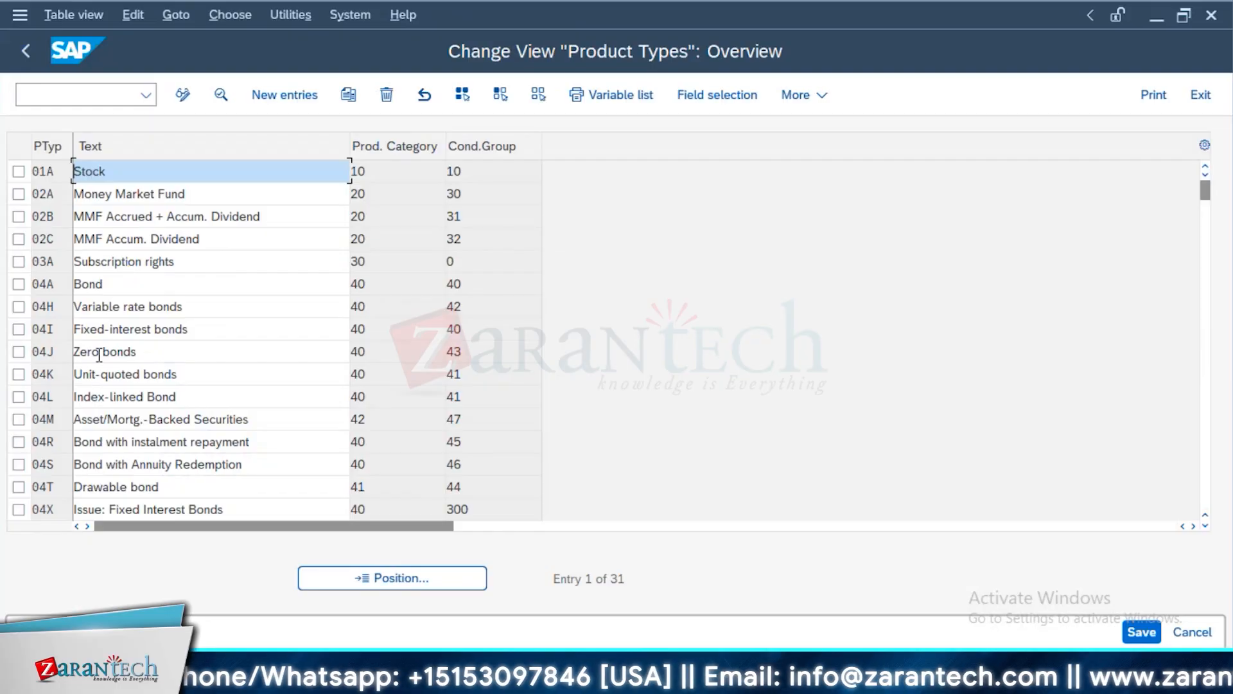
{"action": "double_click", "coordinate": [113, 329]}
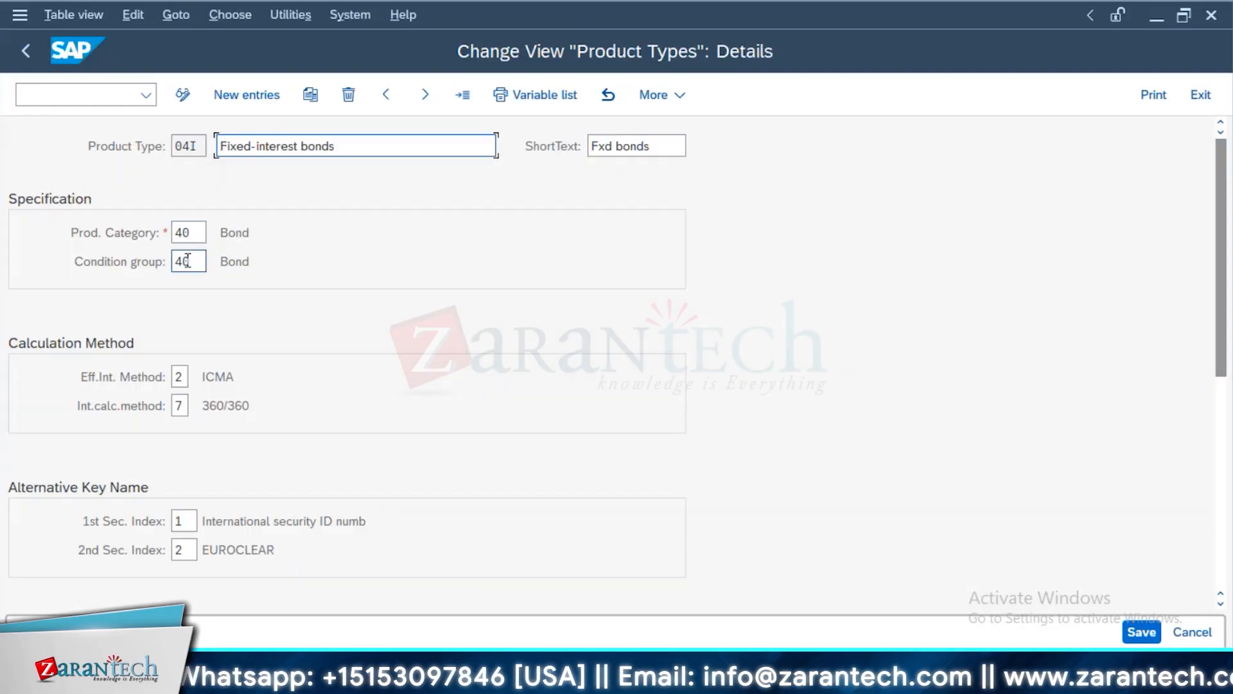
{"action": "left_click", "coordinate": [25, 52]}
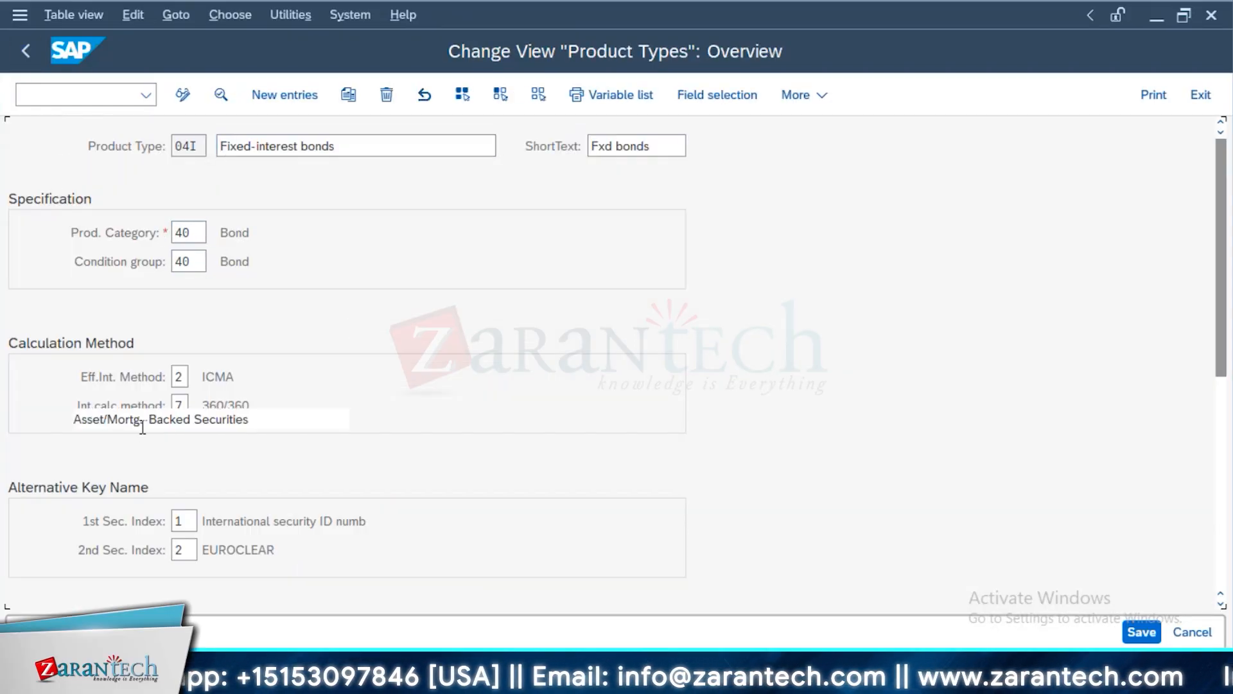
{"action": "left_click", "coordinate": [26, 52]}
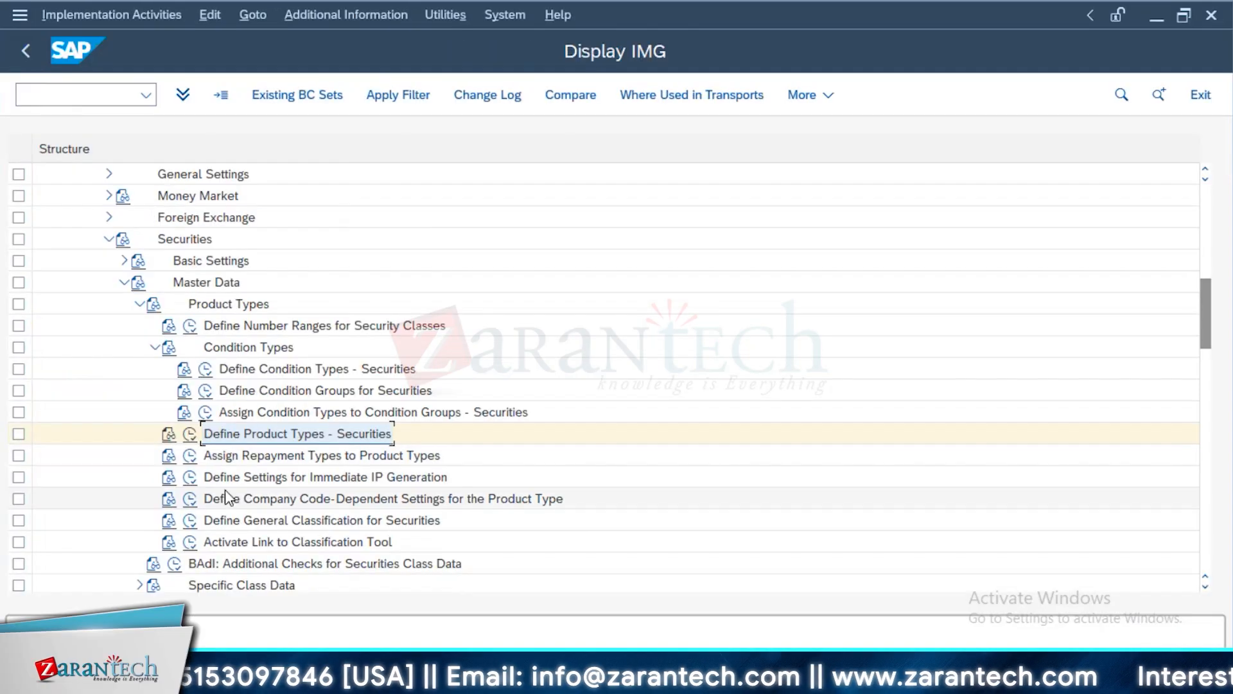
Review the repayment types assigned to product type 04I Fixed-interest bonds and show the possible repayment type values
{"action": "left_click", "coordinate": [189, 455]}
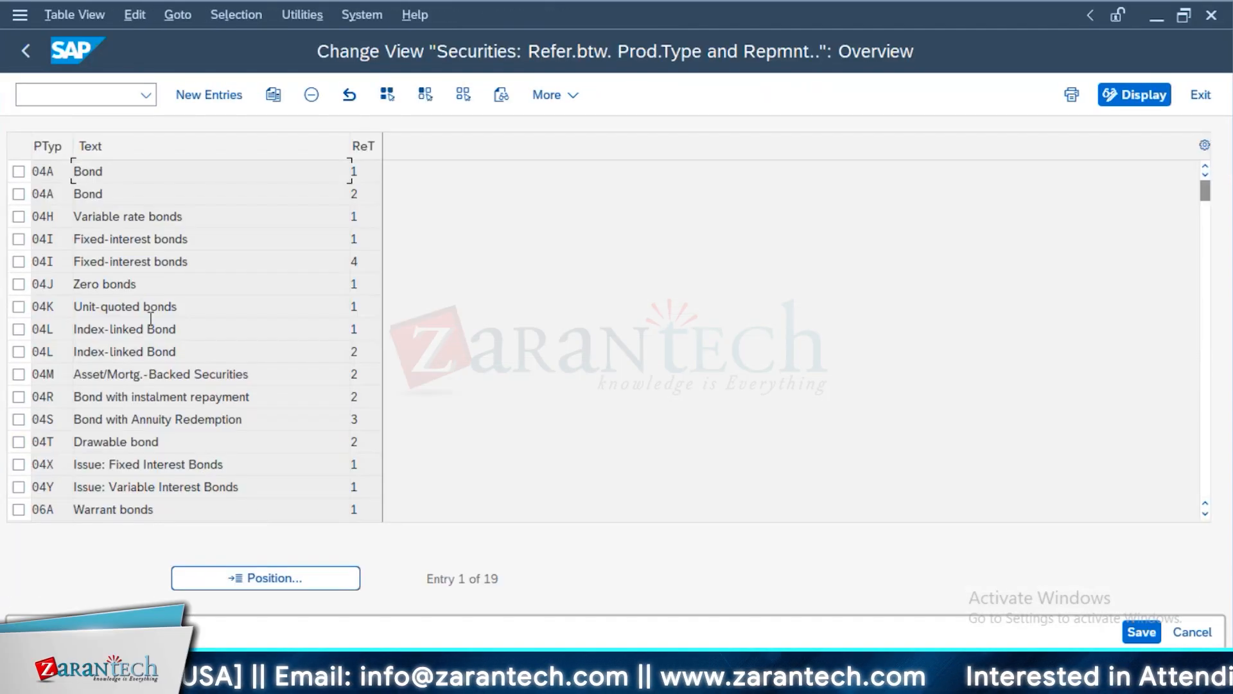
{"action": "left_click_drag", "start_coordinate": [229, 240], "coordinate": [68, 261]}
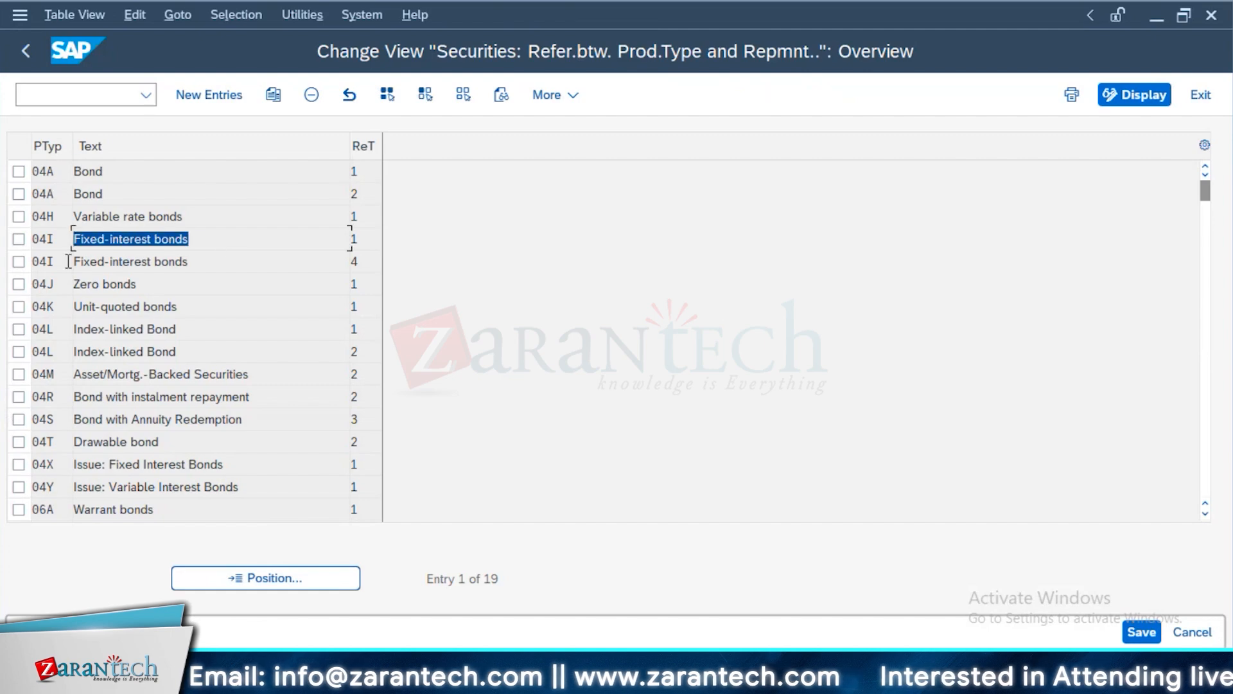
{"action": "left_click", "coordinate": [363, 240]}
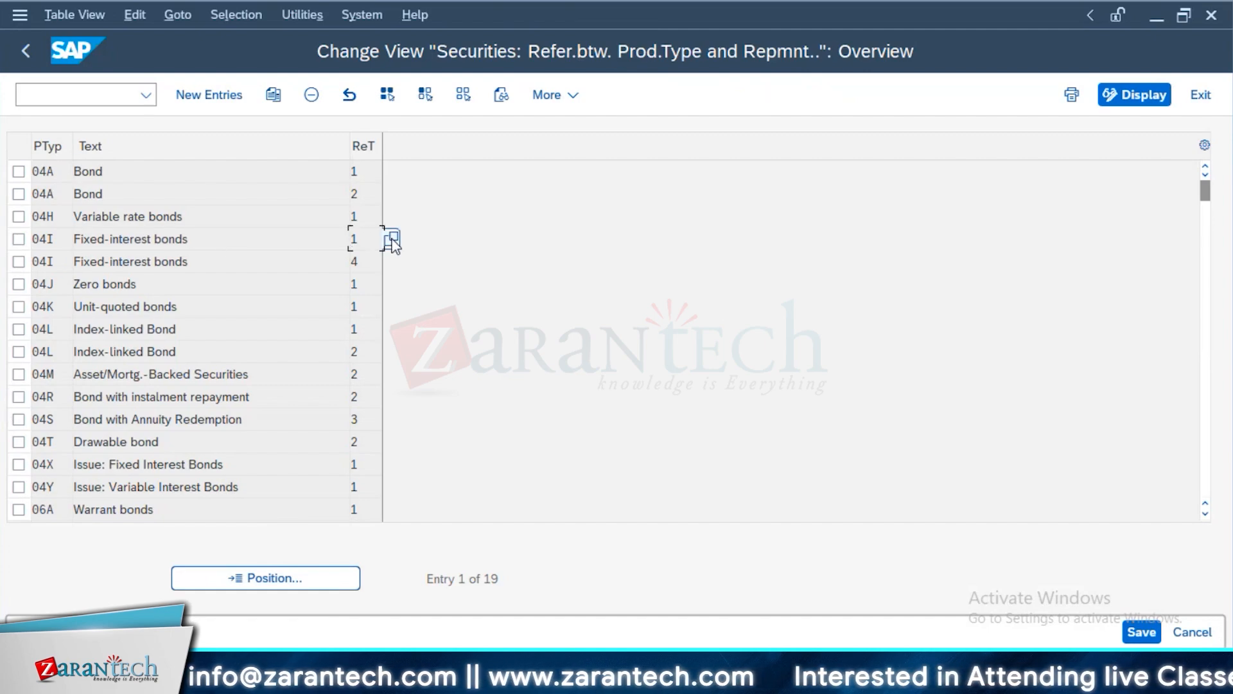
{"action": "left_click", "coordinate": [392, 239]}
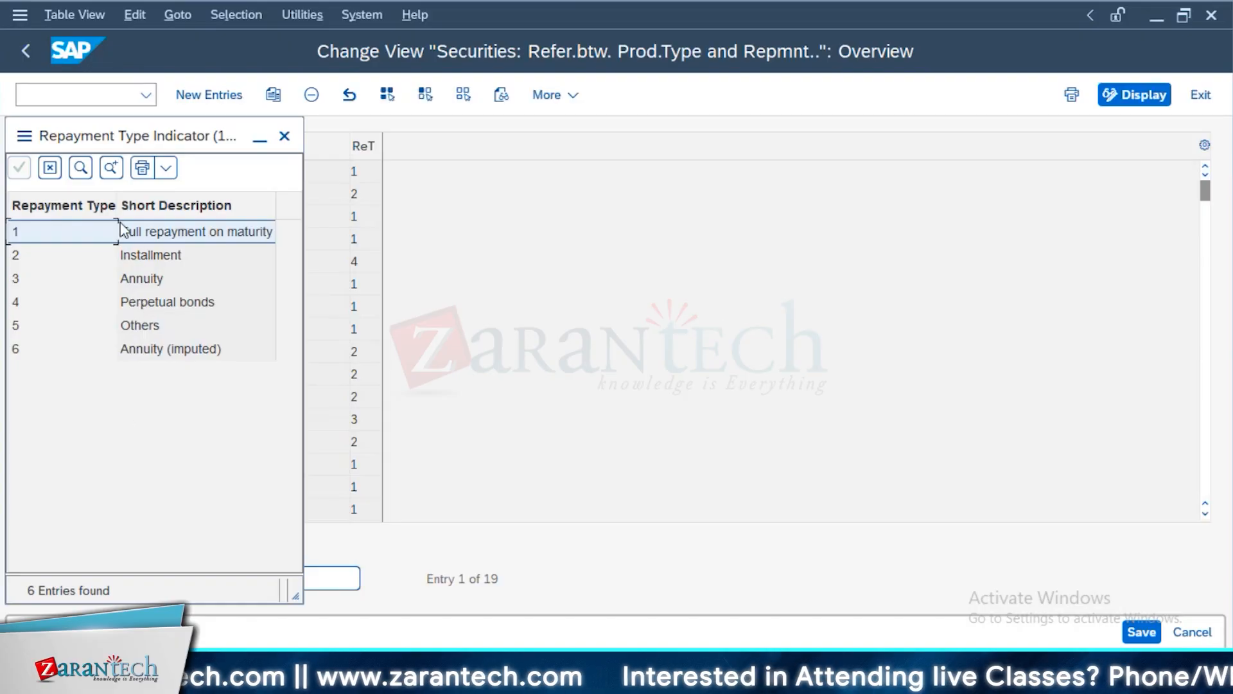
{"action": "left_click", "coordinate": [285, 136]}
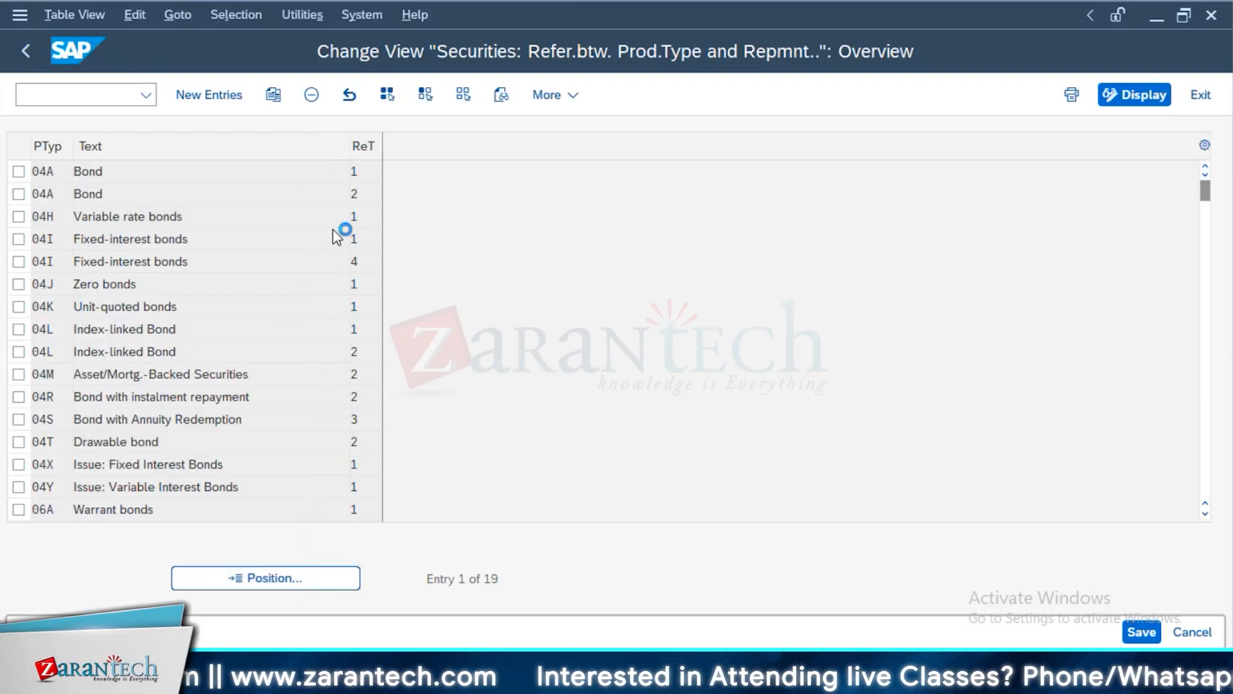
Mark both 04I Fixed-interest bonds rows and the 04J Zero bonds row, then return to the customizing structure
{"action": "left_click", "coordinate": [19, 239]}
{"action": "left_click", "coordinate": [19, 260]}
{"action": "left_click", "coordinate": [18, 283]}
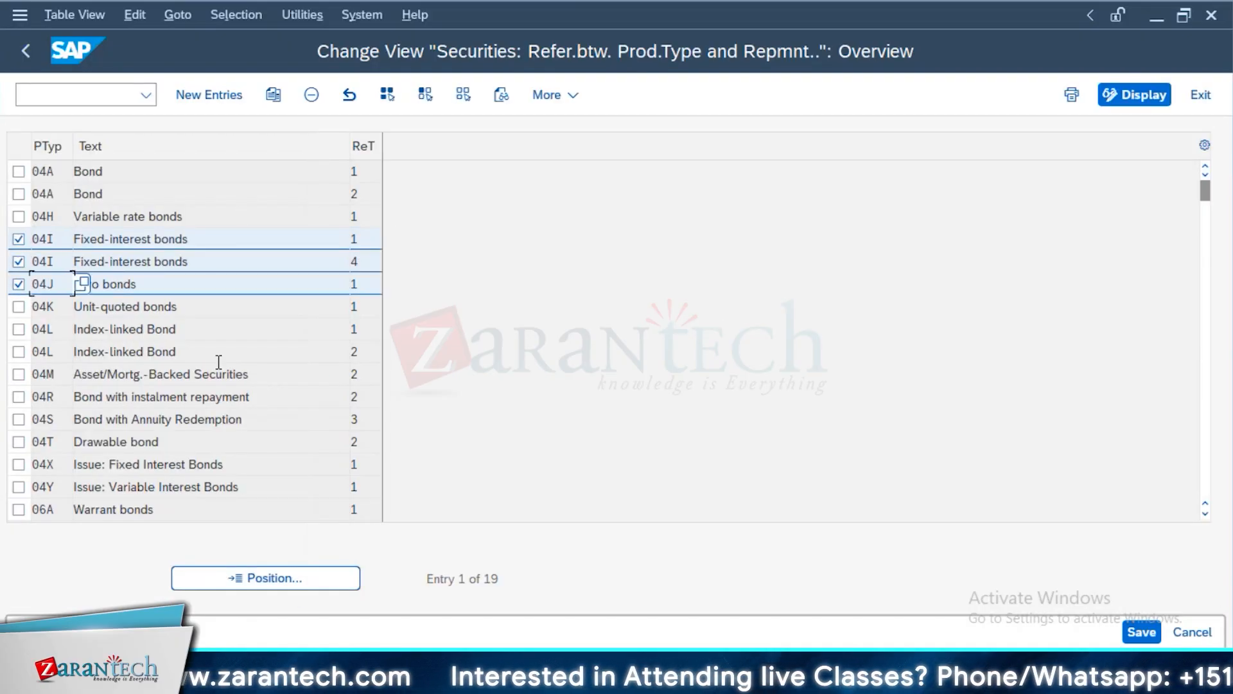
{"action": "left_click", "coordinate": [37, 45]}
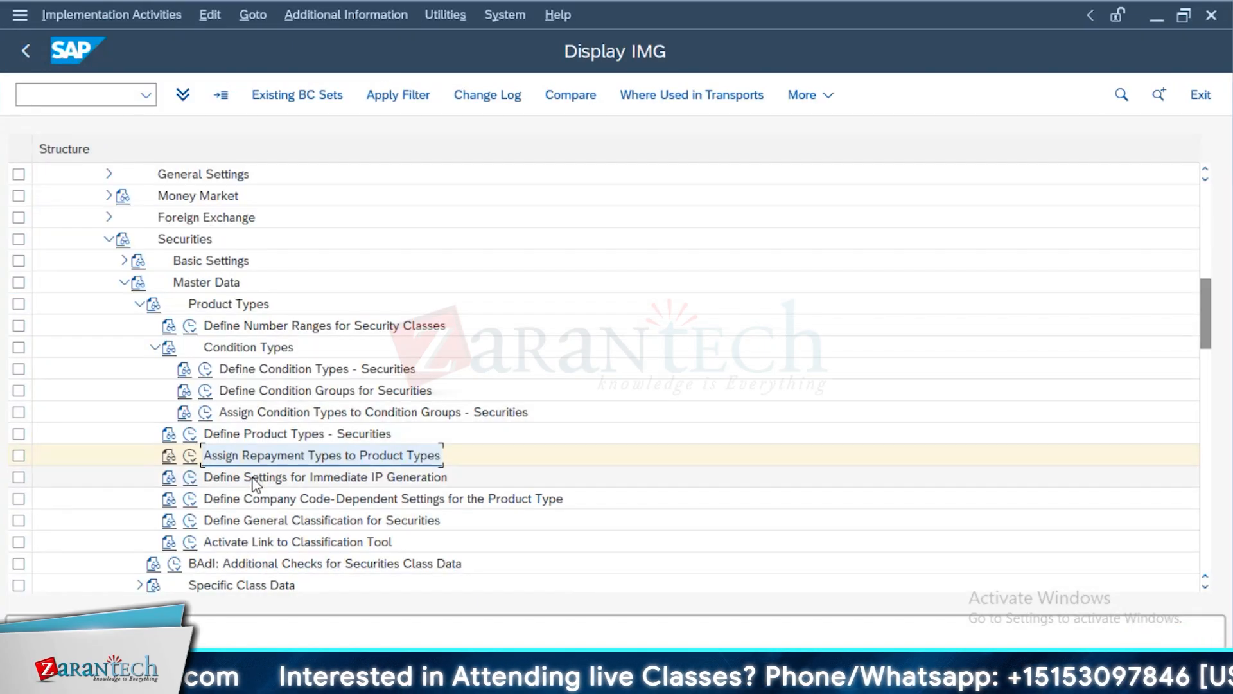
Examine the general classification for securities, pointing out entries such as Bond, Subscription rights and Bank bond
{"action": "scroll", "coordinate": [243, 542], "scroll_direction": "down", "scroll_amount": 1}
{"action": "scroll", "coordinate": [243, 543], "scroll_direction": "down", "scroll_amount": 1}
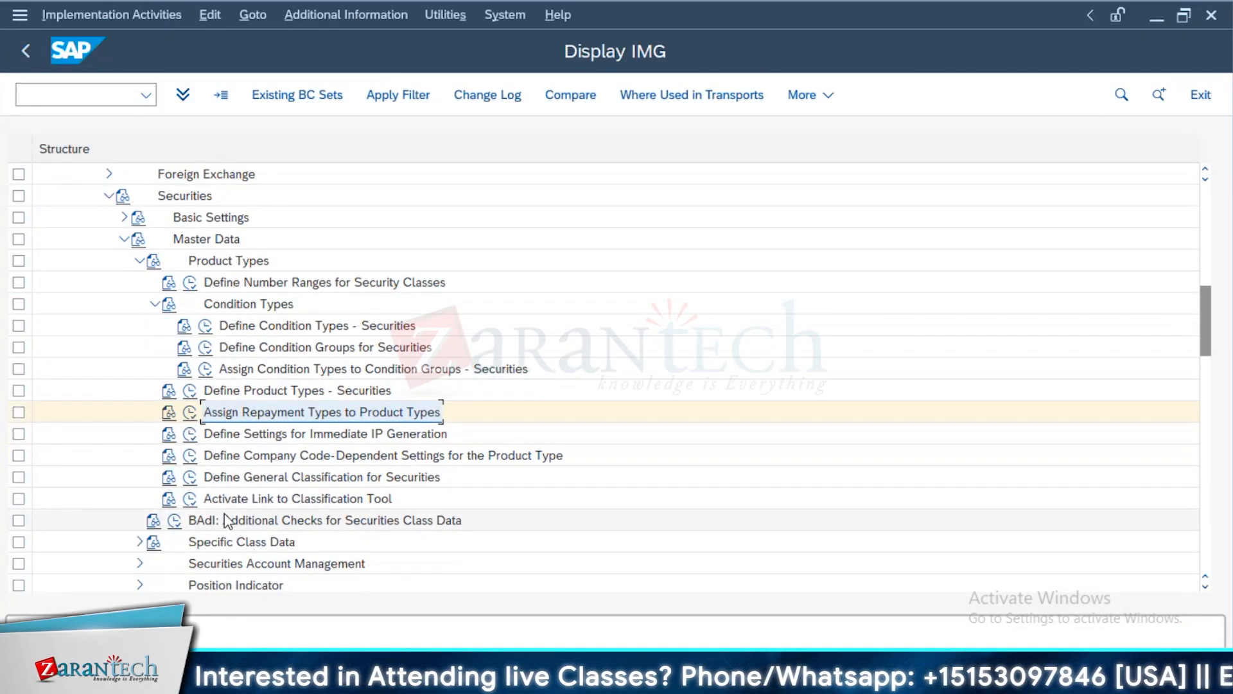
{"action": "left_click", "coordinate": [189, 476]}
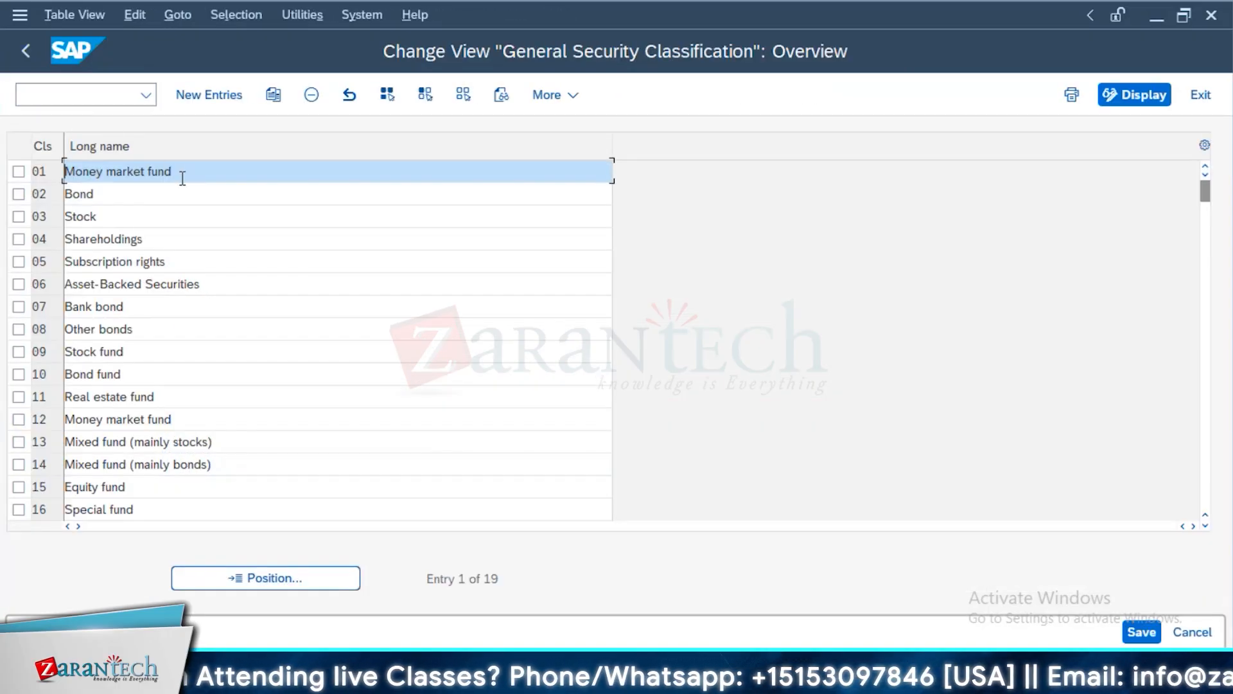
{"action": "left_click_drag", "start_coordinate": [70, 188], "coordinate": [22, 200]}
{"action": "left_click_drag", "start_coordinate": [119, 200], "coordinate": [36, 208]}
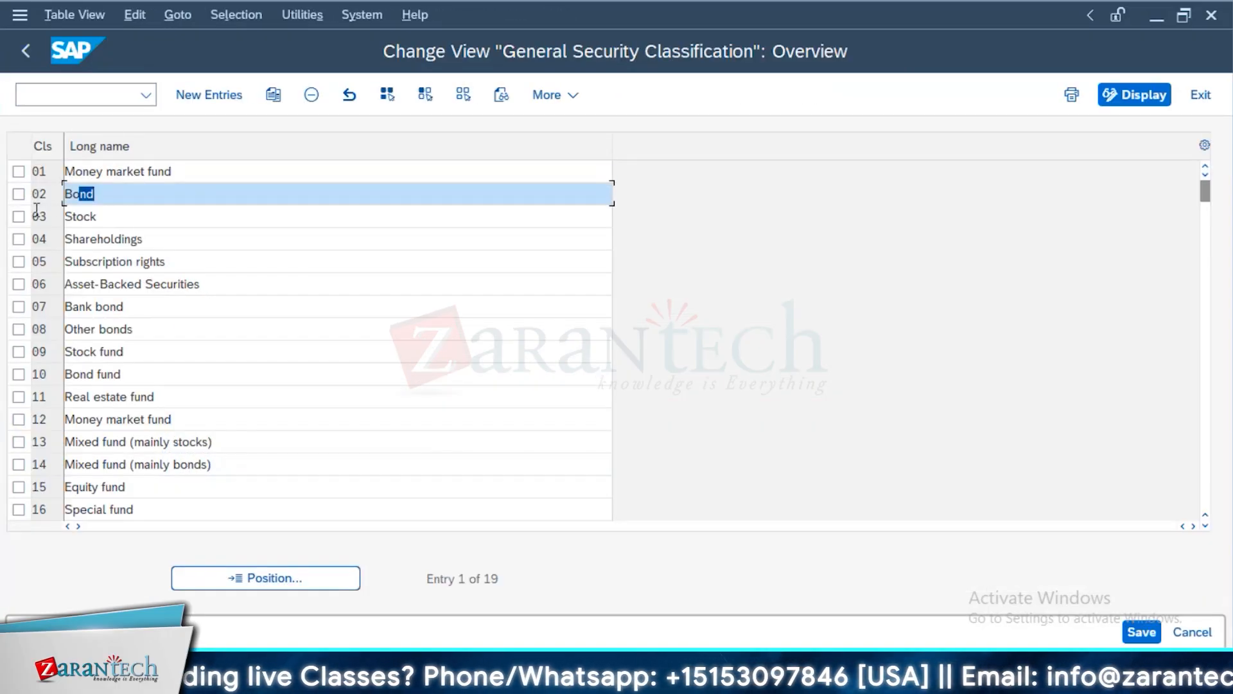
{"action": "left_click_drag", "start_coordinate": [106, 225], "coordinate": [26, 233]}
{"action": "left_click_drag", "start_coordinate": [167, 262], "coordinate": [3, 327]}
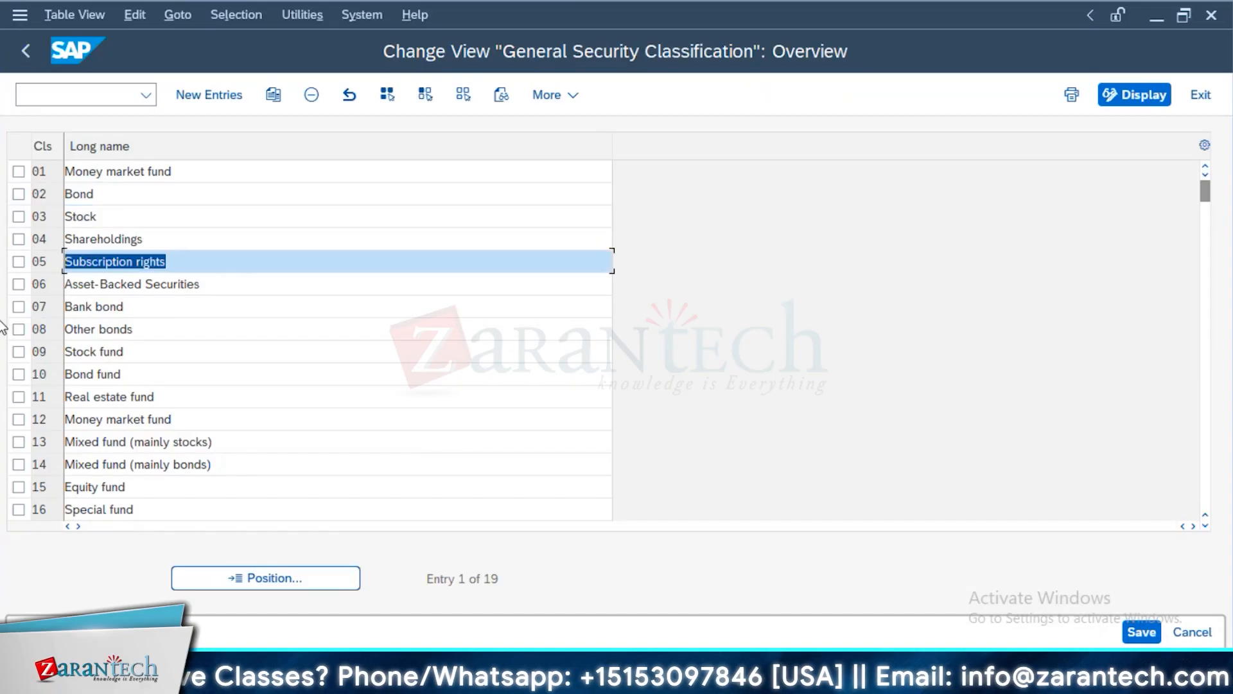
{"action": "left_click_drag", "start_coordinate": [184, 315], "coordinate": [2, 331]}
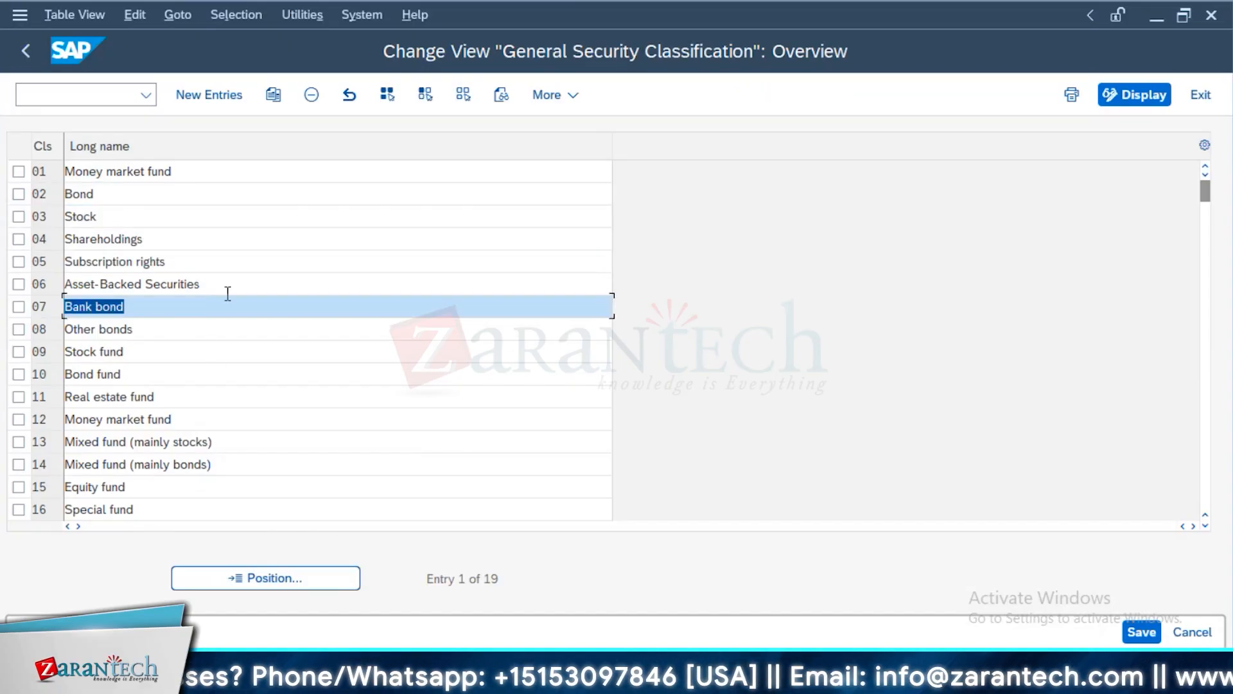
{"action": "left_click", "coordinate": [26, 51]}
Expand Specific Class Data in the securities master data customizing and view the secondary index definitions
{"action": "scroll", "coordinate": [207, 497], "scroll_direction": "down", "scroll_amount": 1}
{"action": "left_click", "coordinate": [154, 240]}
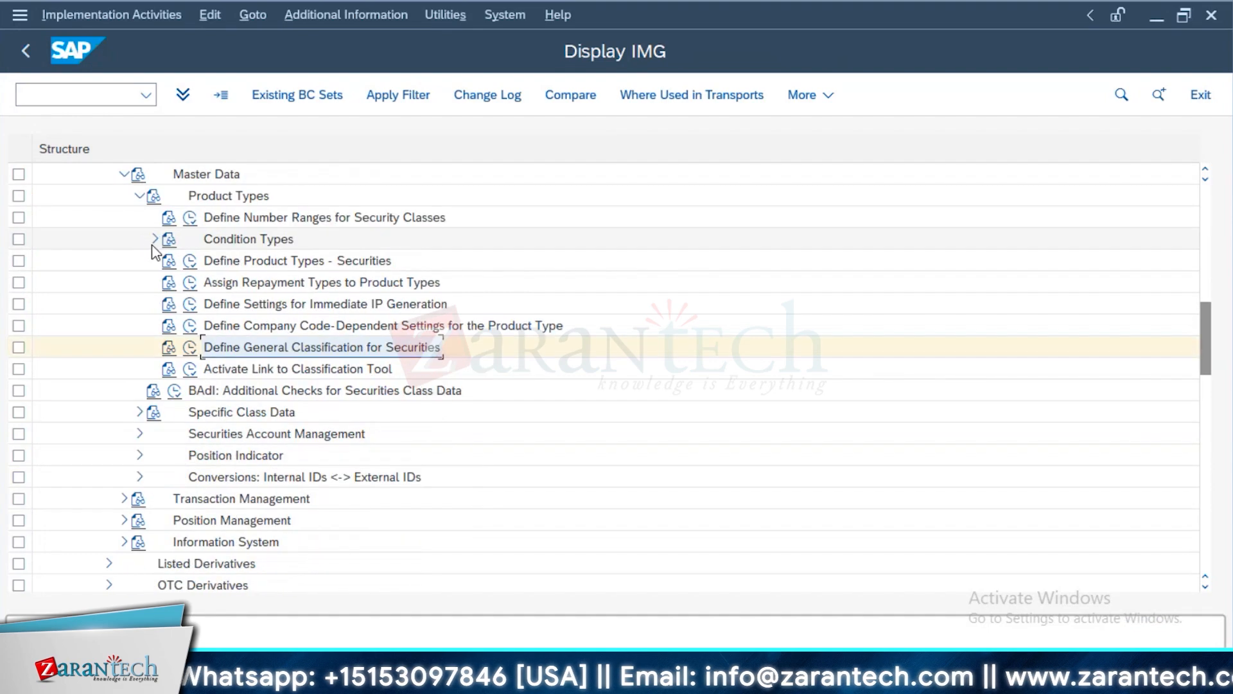
{"action": "left_click", "coordinate": [139, 196]}
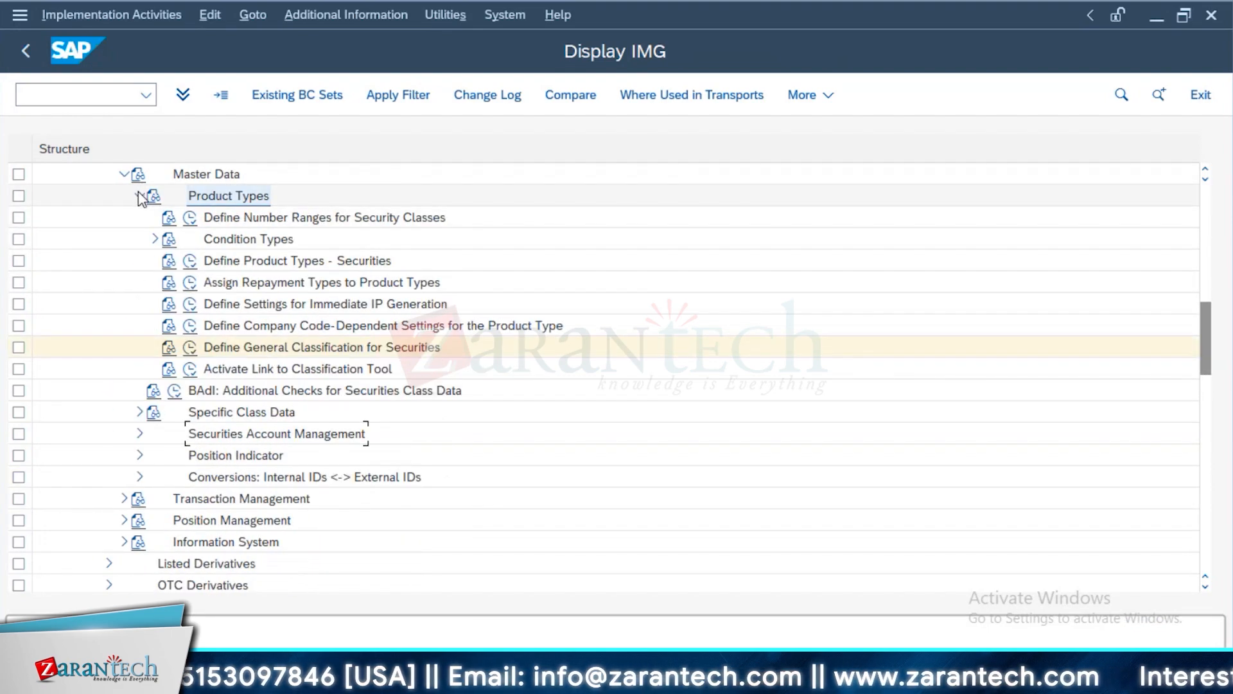
{"action": "left_click", "coordinate": [140, 412]}
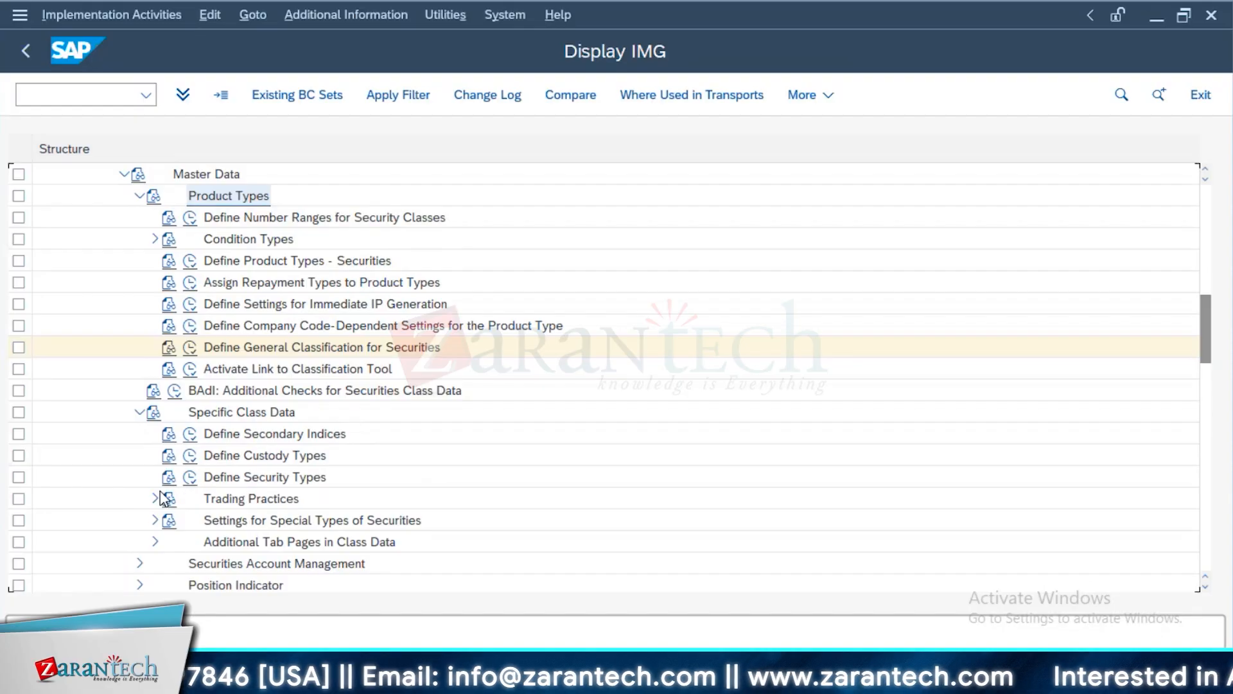
{"action": "left_click", "coordinate": [190, 434]}
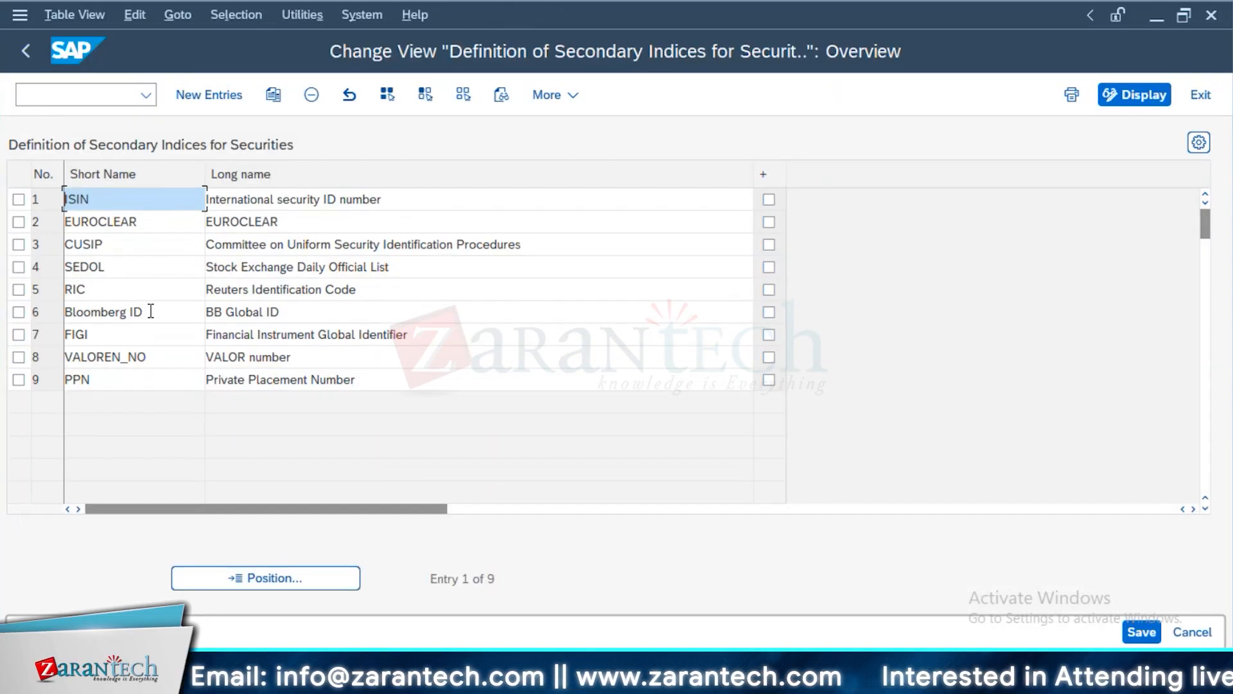
{"action": "key", "text": "F3"}
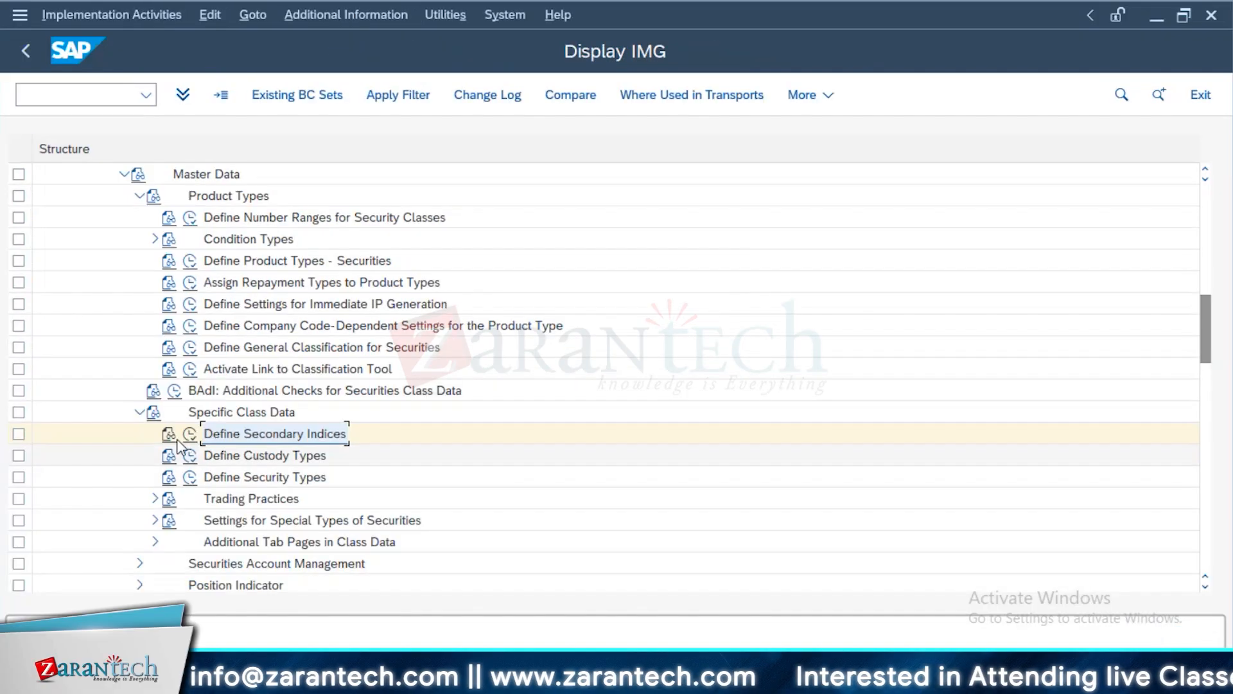
Read the documentation for Define Secondary Indices and point out EUROCLEAR in the list of secondary indices
{"action": "left_click", "coordinate": [170, 436]}
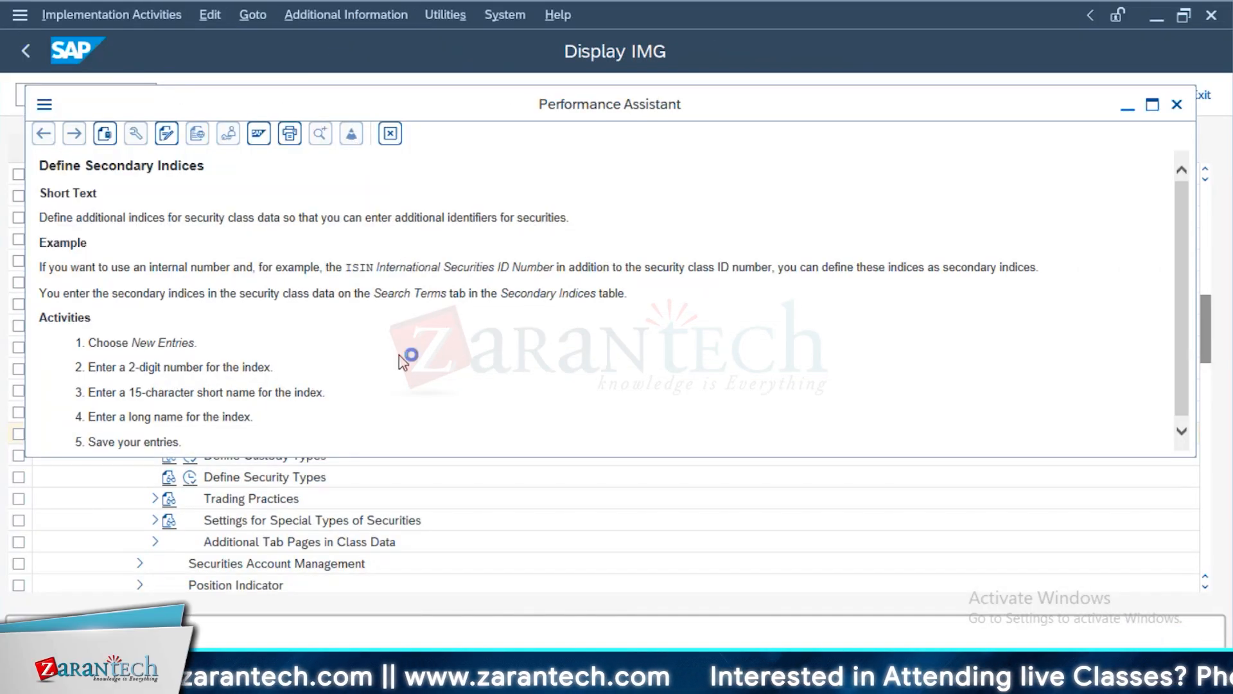
{"action": "key", "text": "Escape"}
{"action": "left_click", "coordinate": [169, 435]}
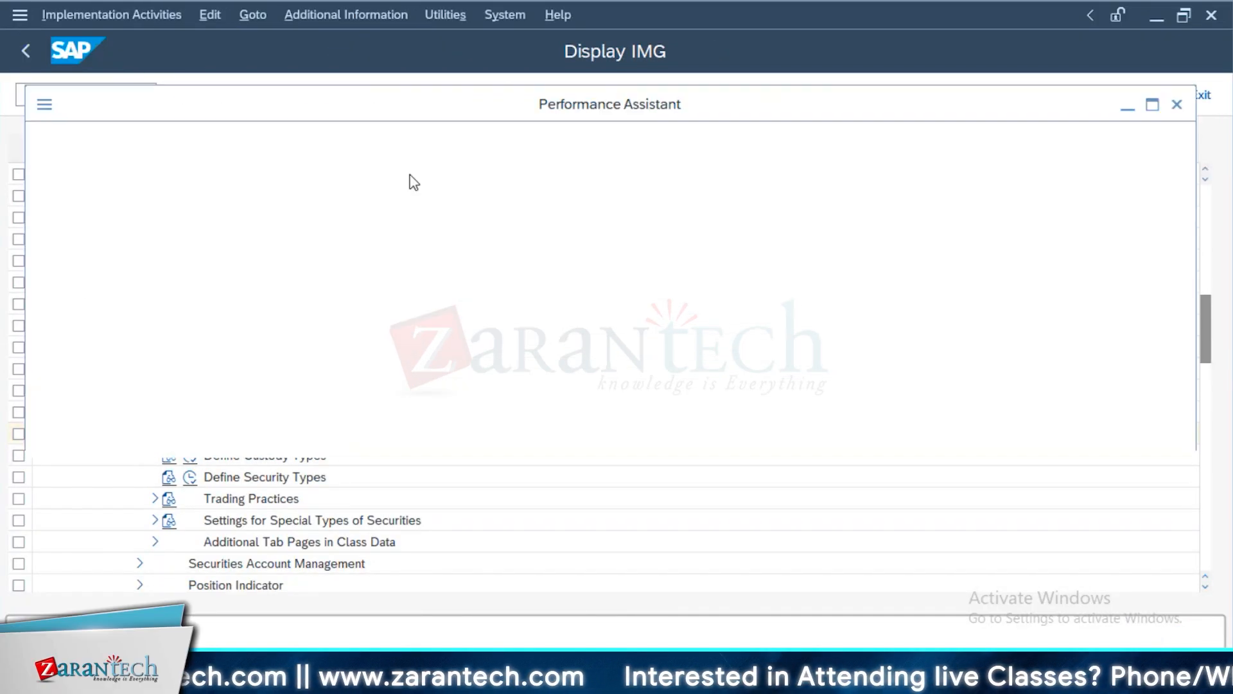
{"action": "key", "text": "Escape"}
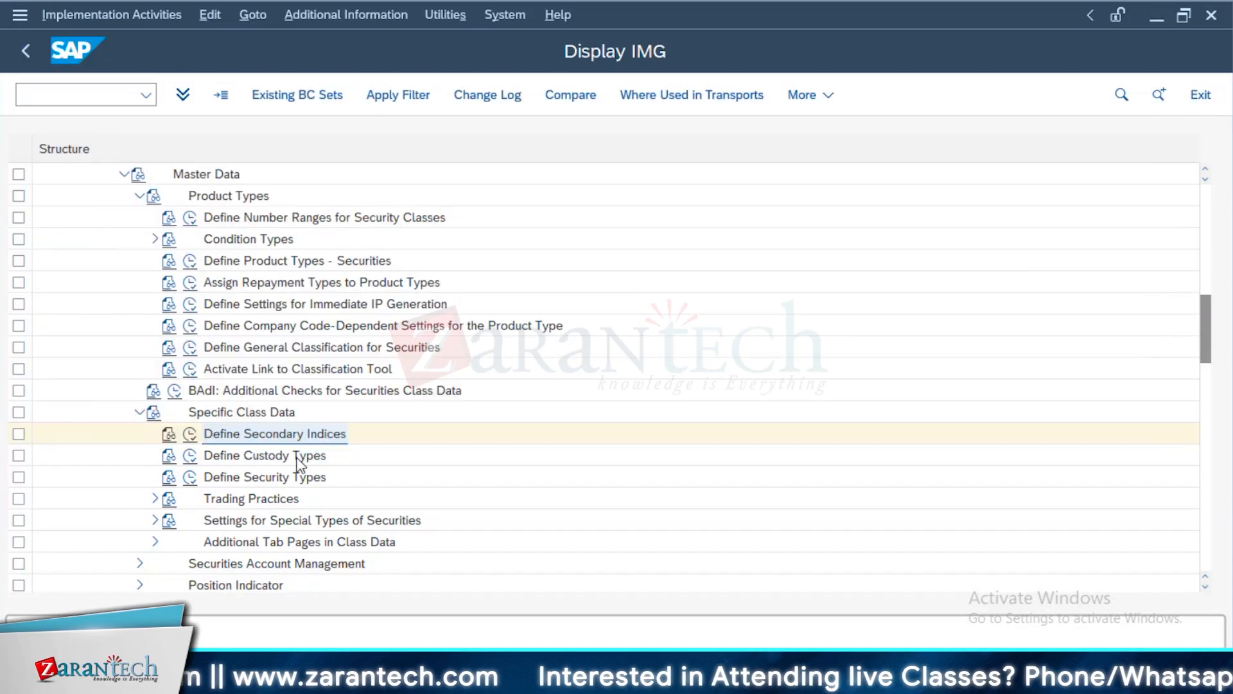
{"action": "left_click", "coordinate": [190, 433]}
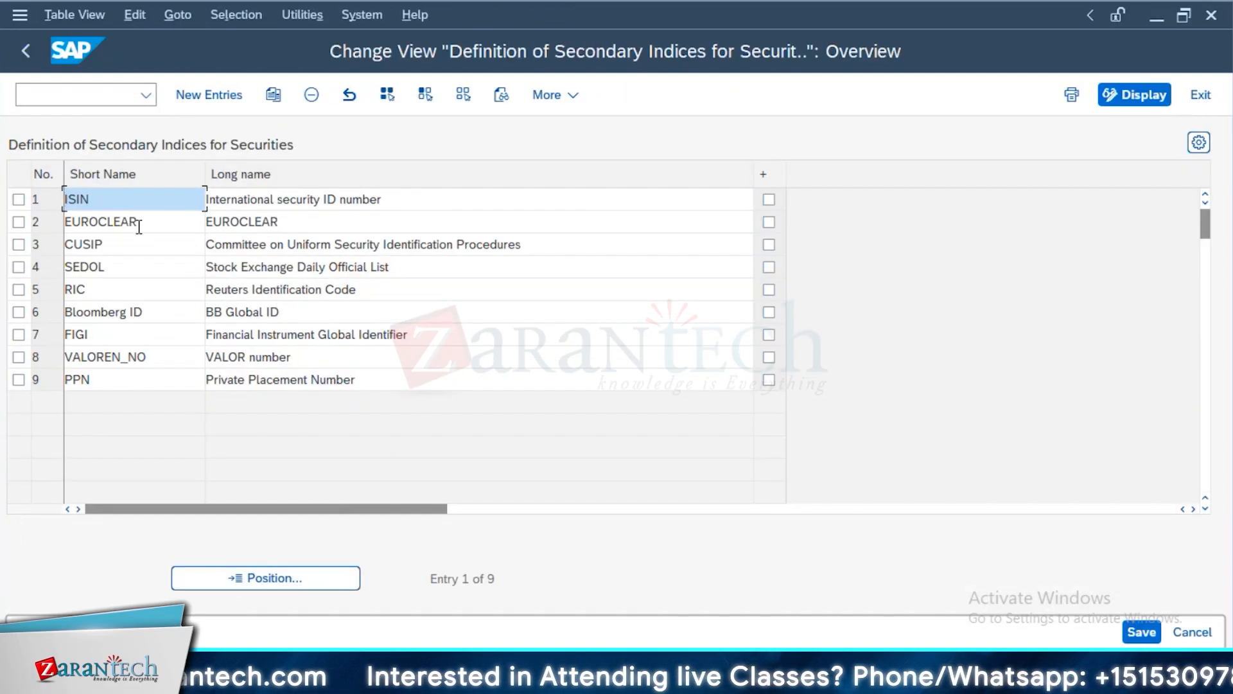
{"action": "left_click_drag", "start_coordinate": [139, 227], "coordinate": [40, 221]}
Switch to the securities account session for USBK in company code 1710 and view its bank, other and user data fields
{"action": "key", "text": "alt+Tab"}
{"action": "key", "text": "alt+Tab"}
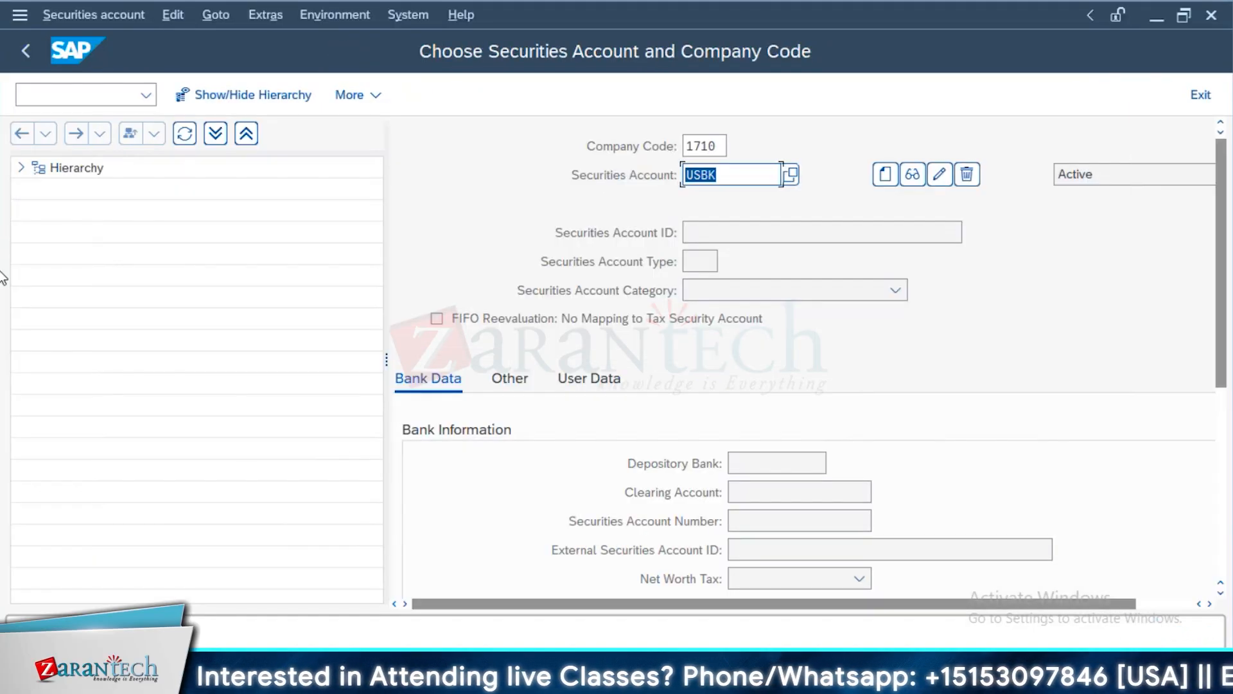
{"action": "scroll", "coordinate": [776, 450], "scroll_direction": "down", "scroll_amount": 3}
{"action": "scroll", "coordinate": [776, 450], "scroll_direction": "up", "scroll_amount": 3}
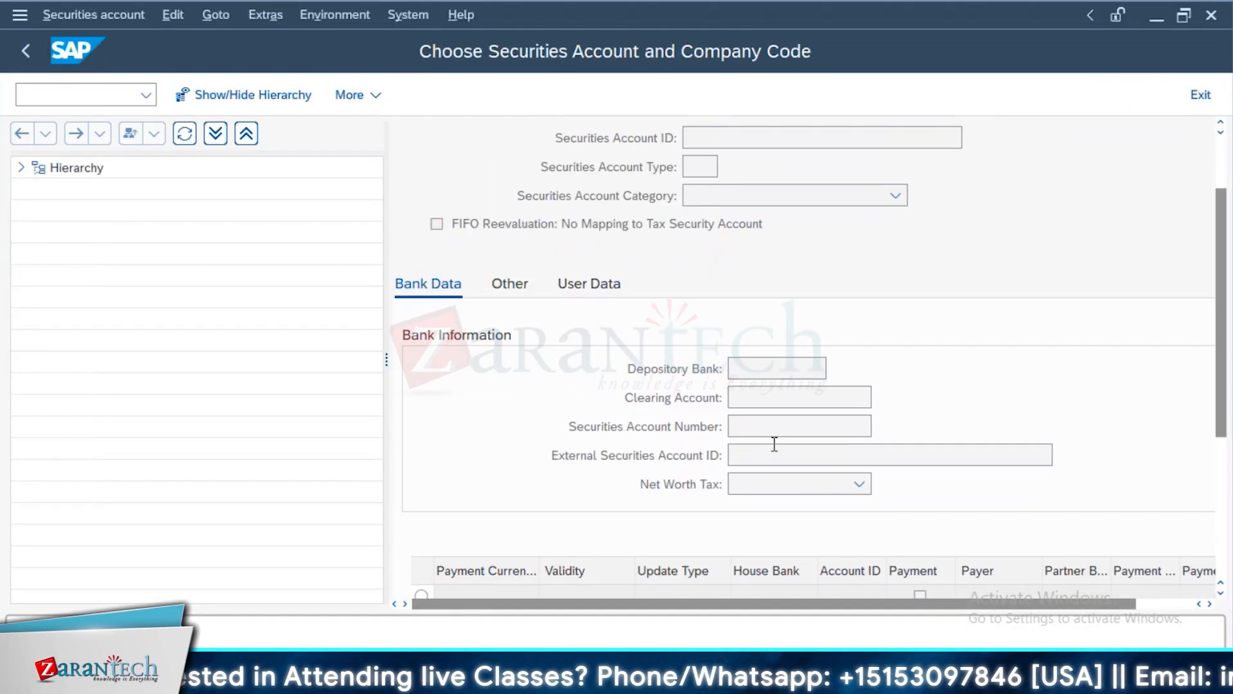
{"action": "left_click", "coordinate": [514, 336]}
{"action": "left_click", "coordinate": [621, 390]}
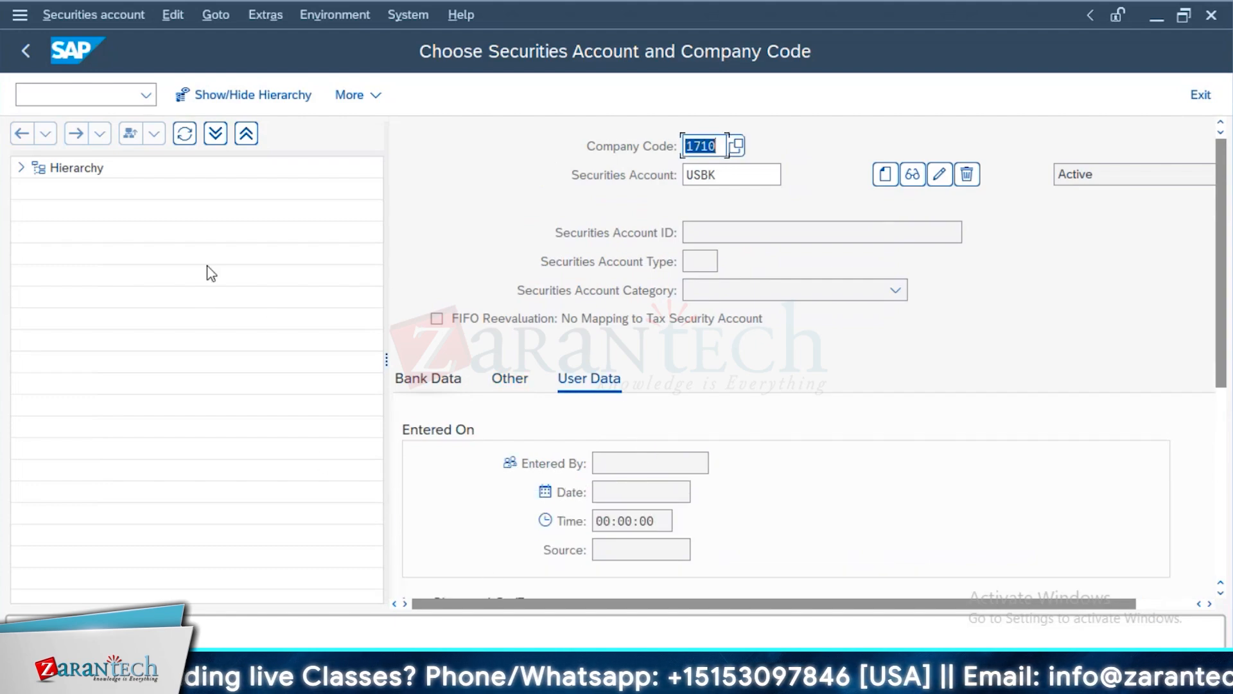
Switch back to the creation of class FIX_BONDS_TES and show its repayment type and condition items
{"action": "key", "text": "alt+Tab"}
{"action": "key", "text": "alt+Tab"}
{"action": "key", "text": "alt+Tab"}
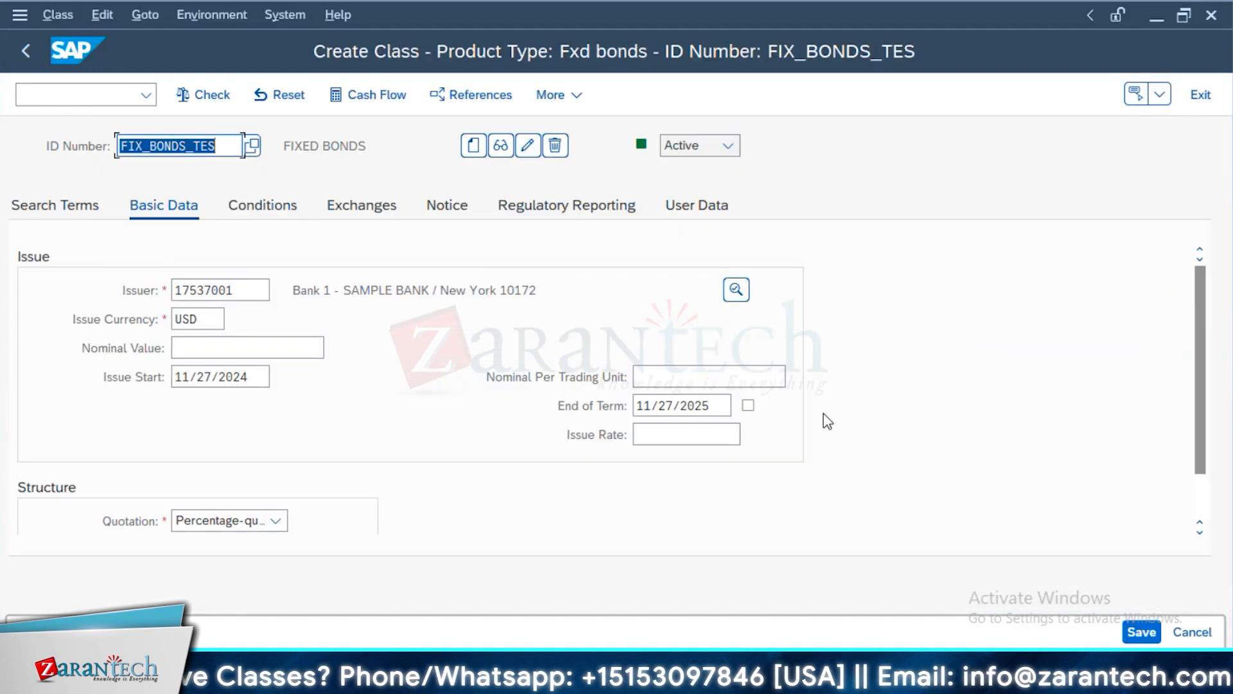
{"action": "left_click", "coordinate": [269, 205]}
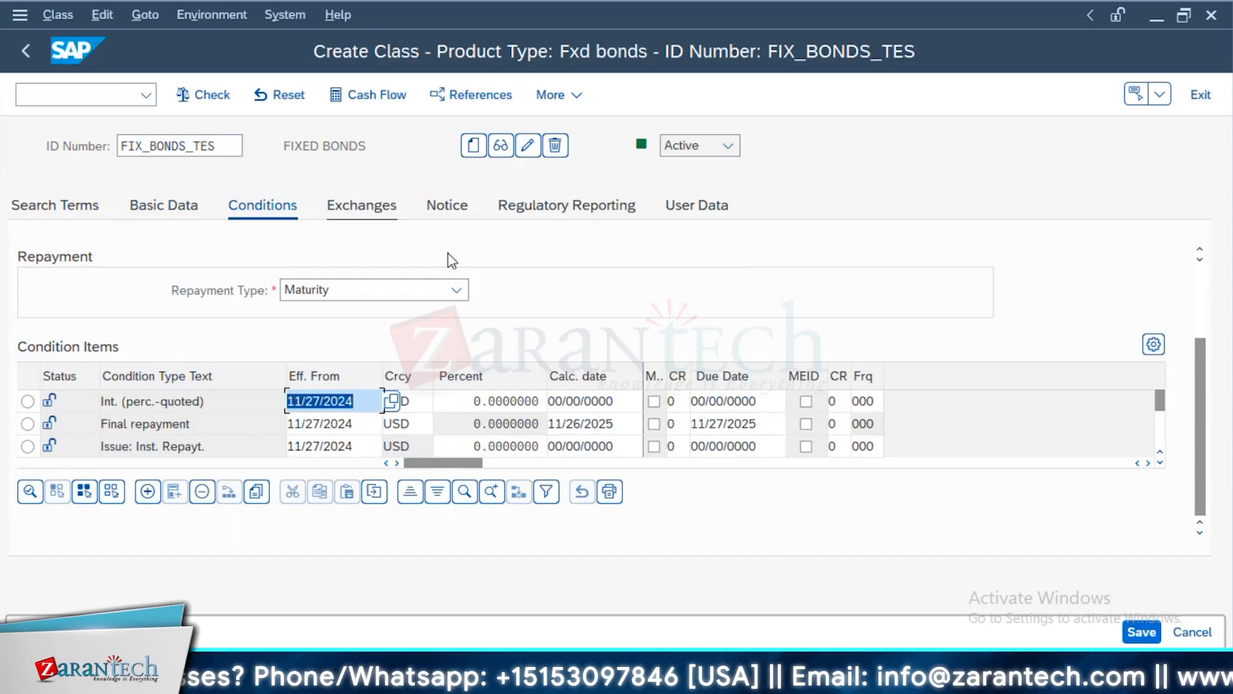
Show the exchange and notice areas of class FIX_BONDS_TES, and point out EUROCLEAR among the secondary indices in its search terms
{"action": "left_click", "coordinate": [455, 204]}
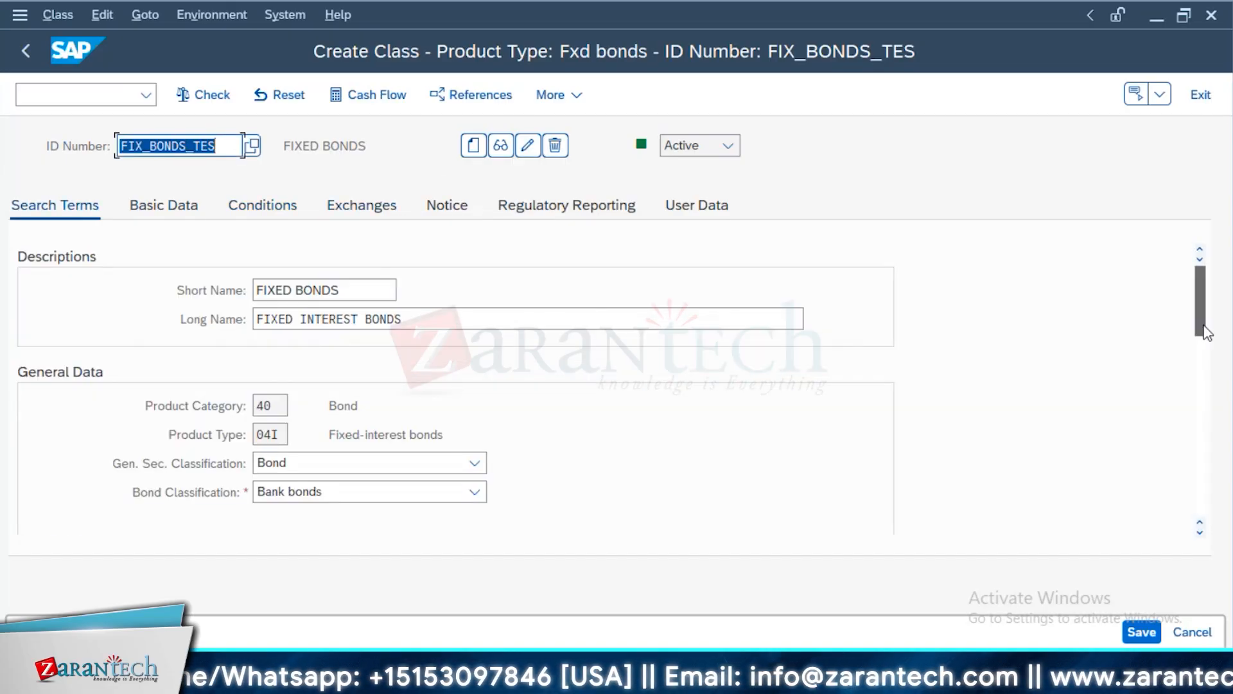
{"action": "left_click_drag", "start_coordinate": [1203, 326], "coordinate": [1207, 357]}
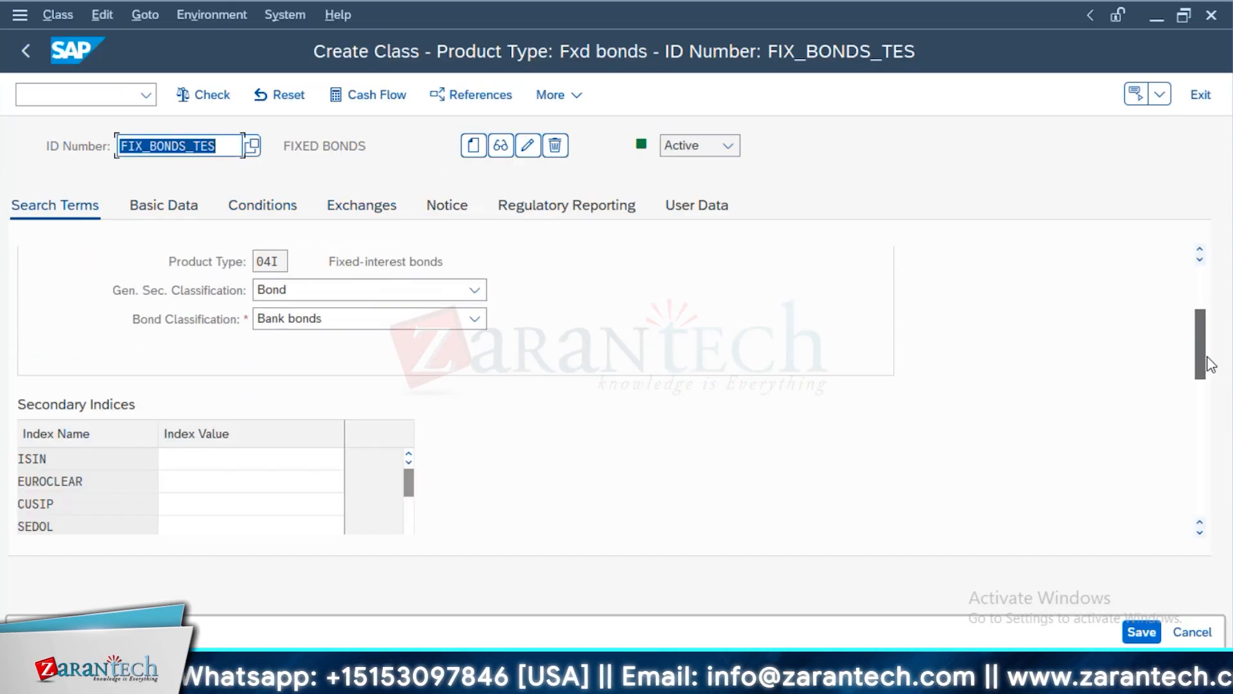
{"action": "left_click", "coordinate": [115, 477]}
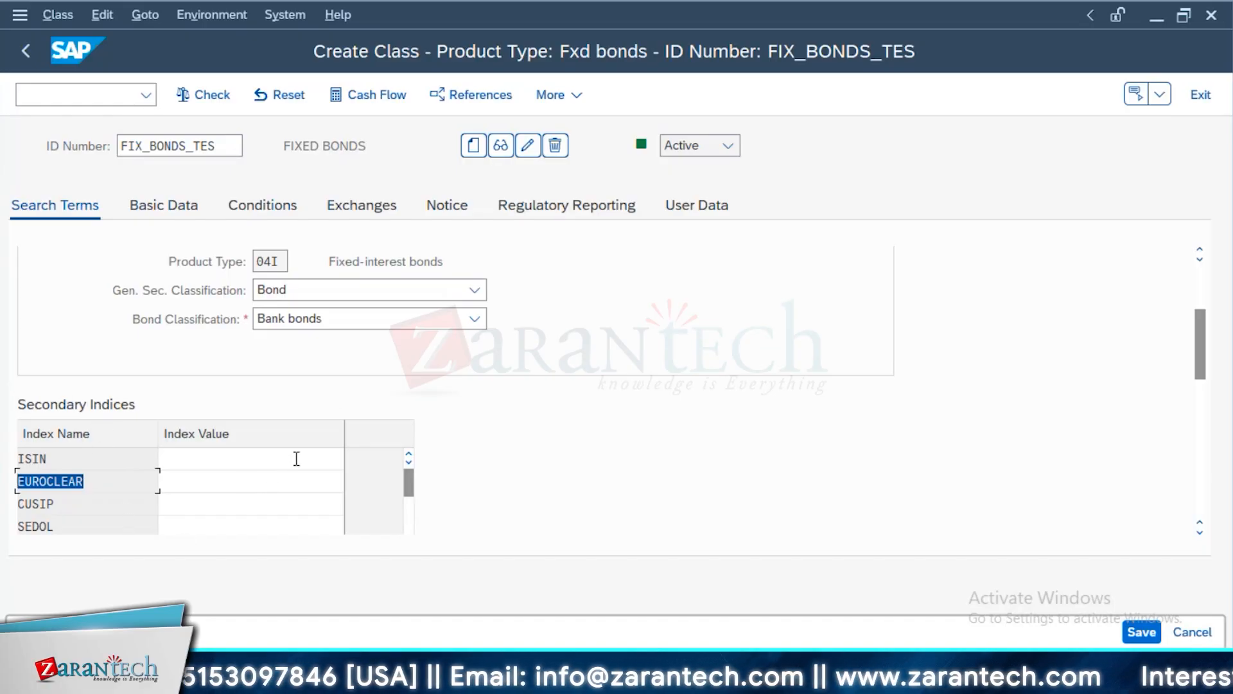
Switch back to the secondary index definitions, point out the extra flag column beside ISIN, and return to the customizing structure
{"action": "key", "text": "alt+Tab"}
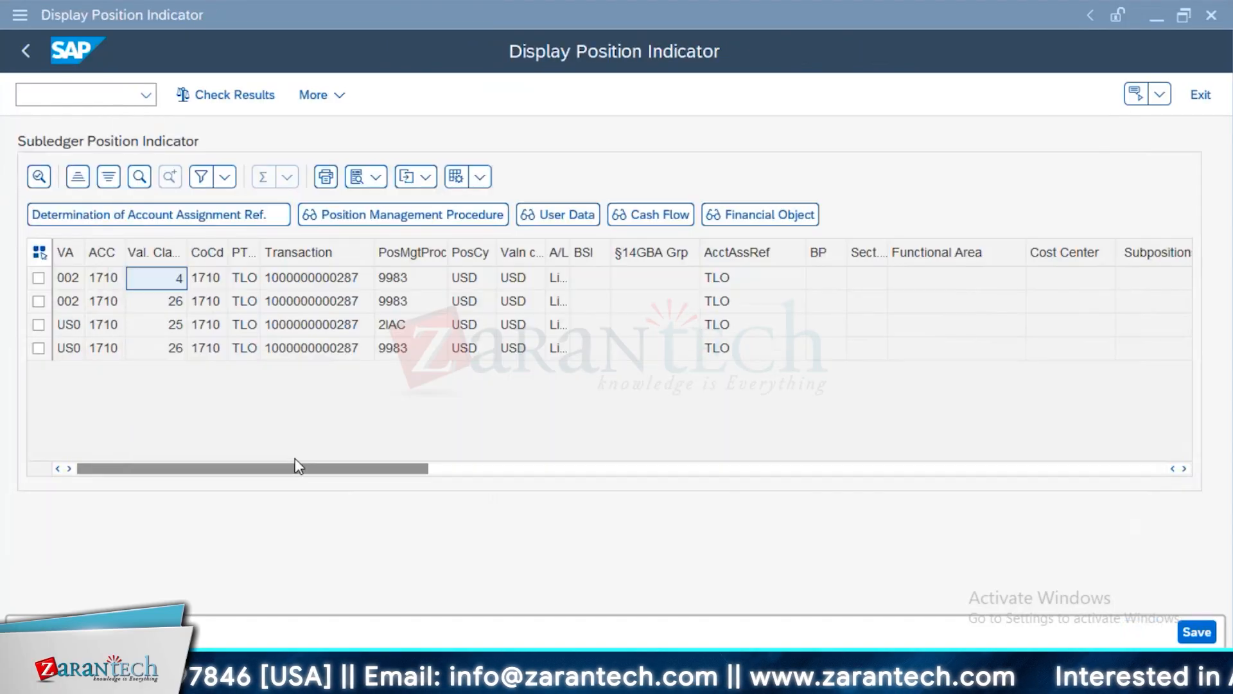
{"action": "key", "text": "alt+Tab"}
{"action": "key", "text": "Tab"}
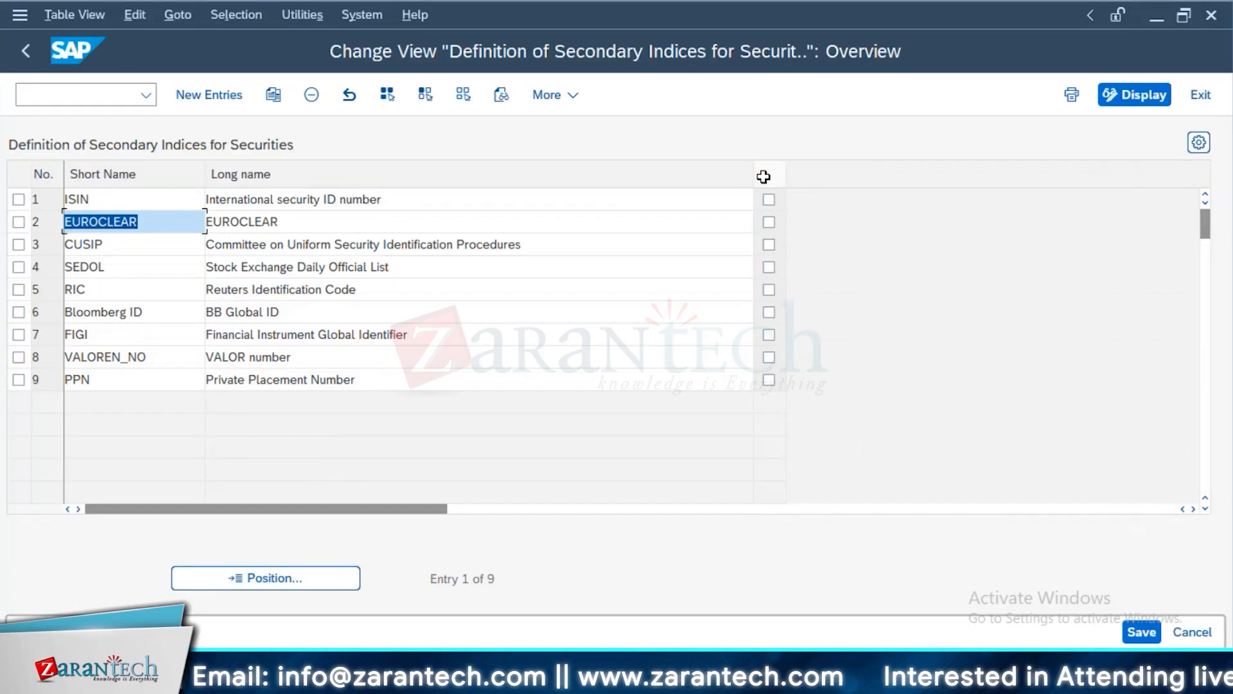
{"action": "left_click", "coordinate": [769, 200]}
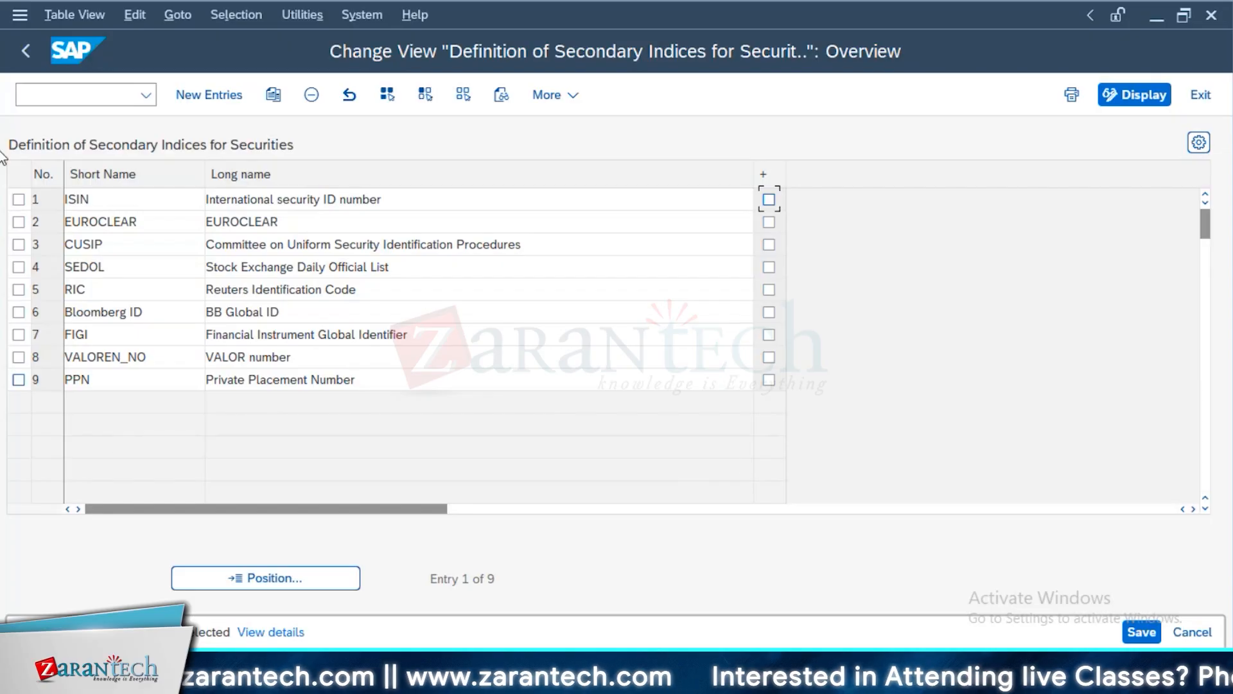
{"action": "left_click", "coordinate": [26, 50]}
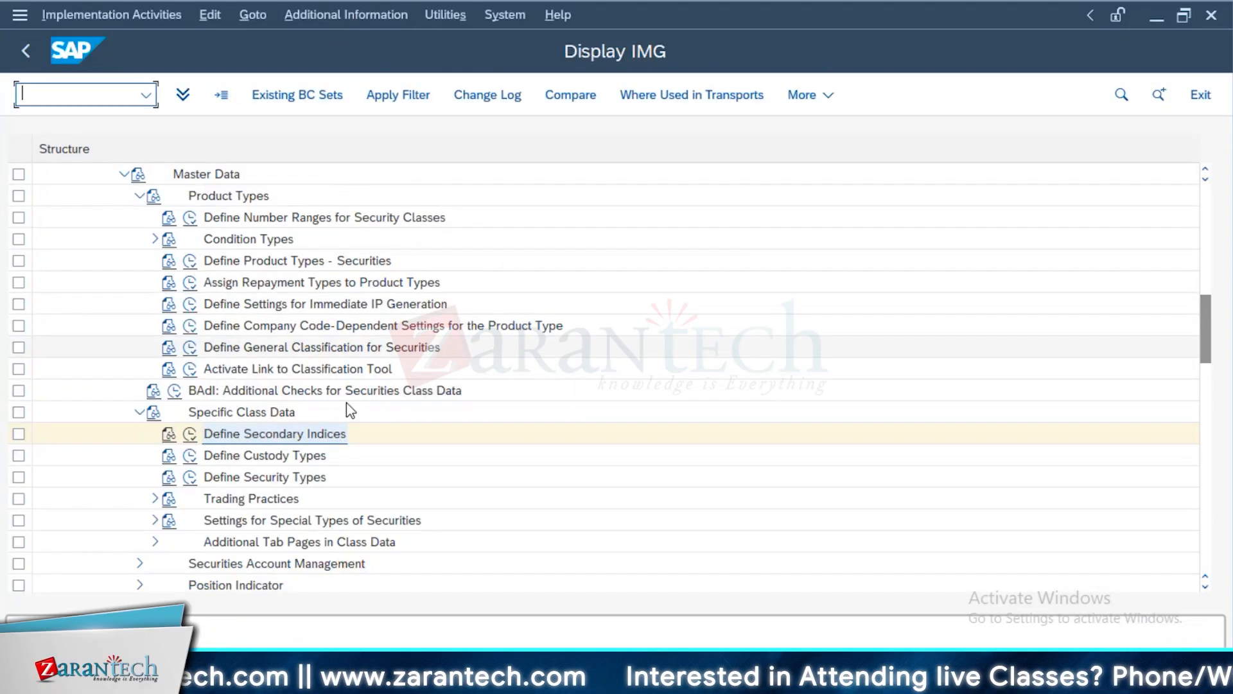
View the custody types defined for securities and return to the customizing structure
{"action": "left_click", "coordinate": [190, 456]}
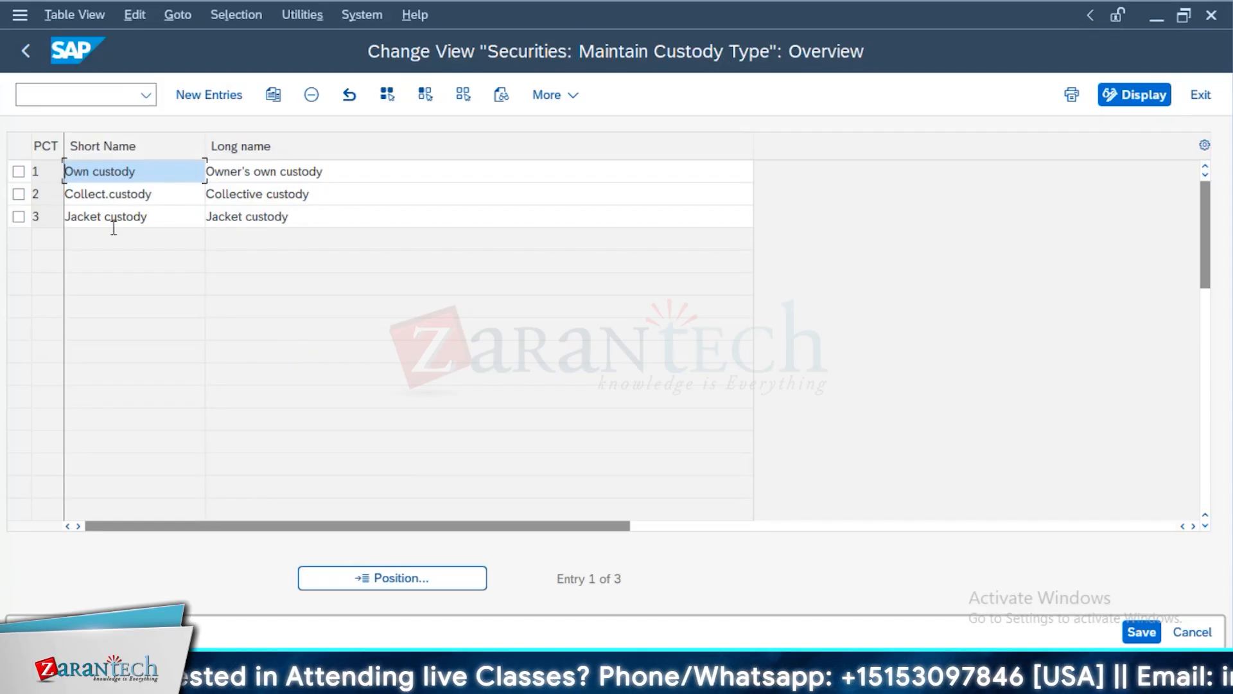
{"action": "left_click", "coordinate": [46, 173]}
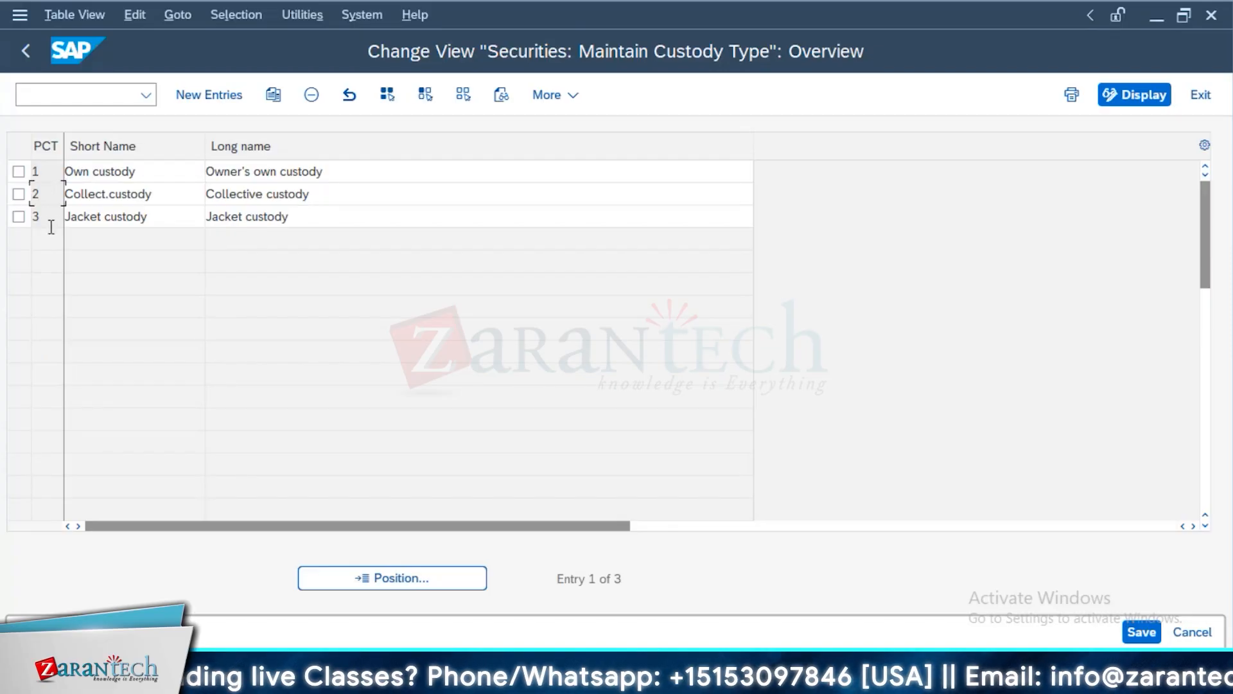
{"action": "left_click", "coordinate": [26, 51]}
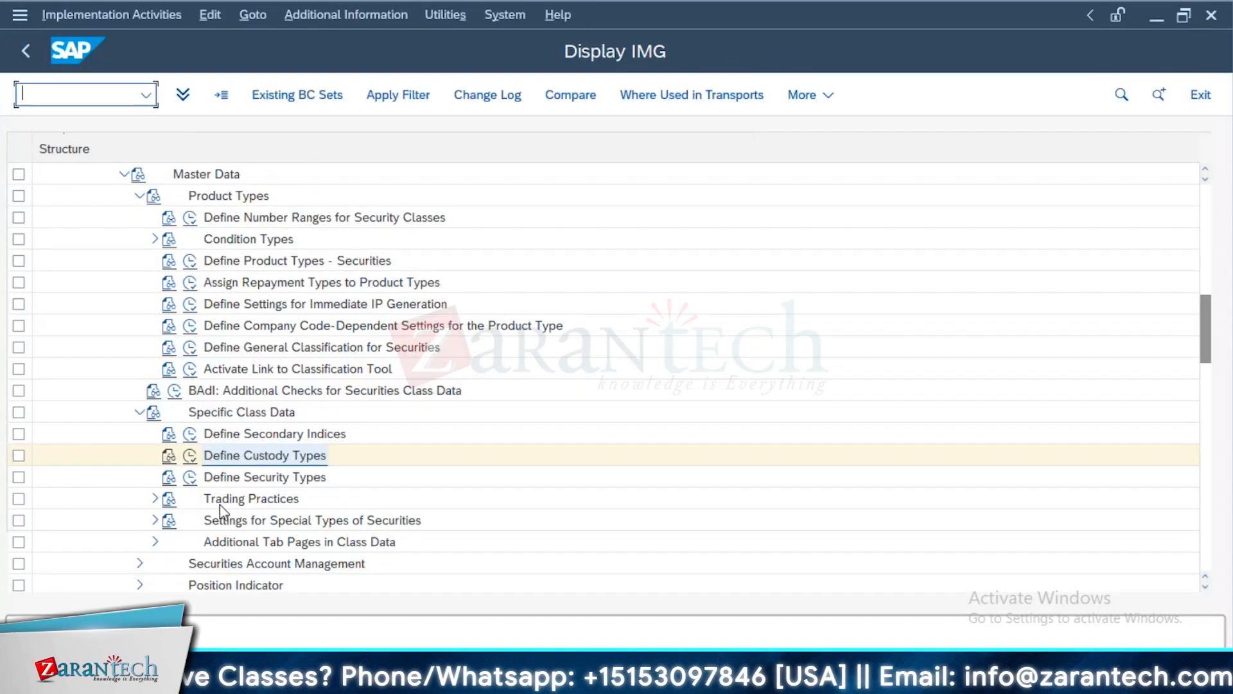
View the security types, highlighting the registered and registered non-transferable entries, and return to the customizing structure
{"action": "left_click", "coordinate": [190, 476]}
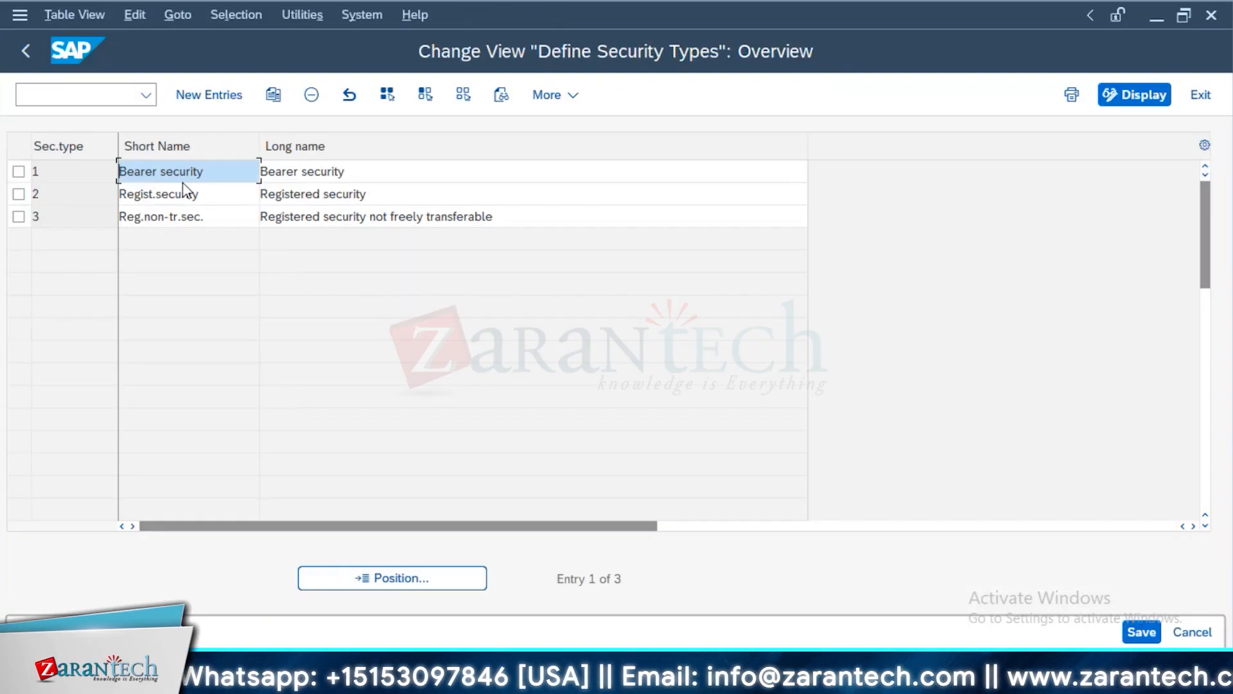
{"action": "left_click_drag", "start_coordinate": [176, 170], "coordinate": [143, 169]}
{"action": "left_click_drag", "start_coordinate": [214, 188], "coordinate": [87, 181]}
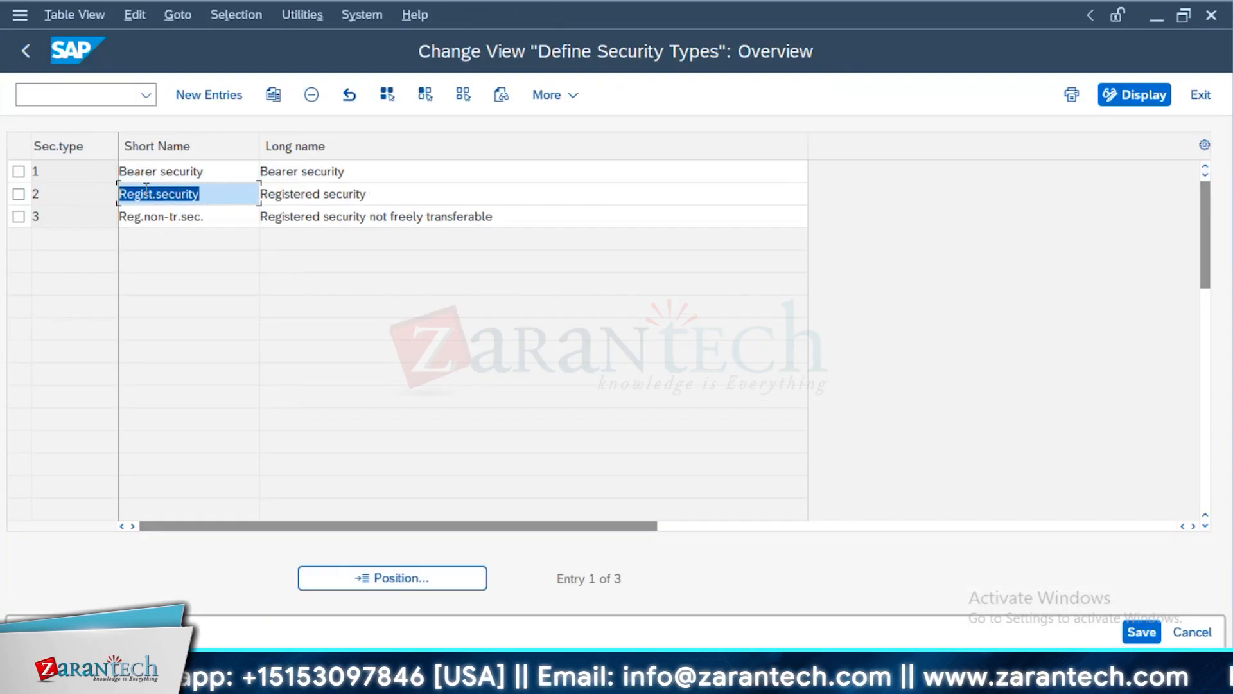
{"action": "left_click_drag", "start_coordinate": [237, 221], "coordinate": [84, 237]}
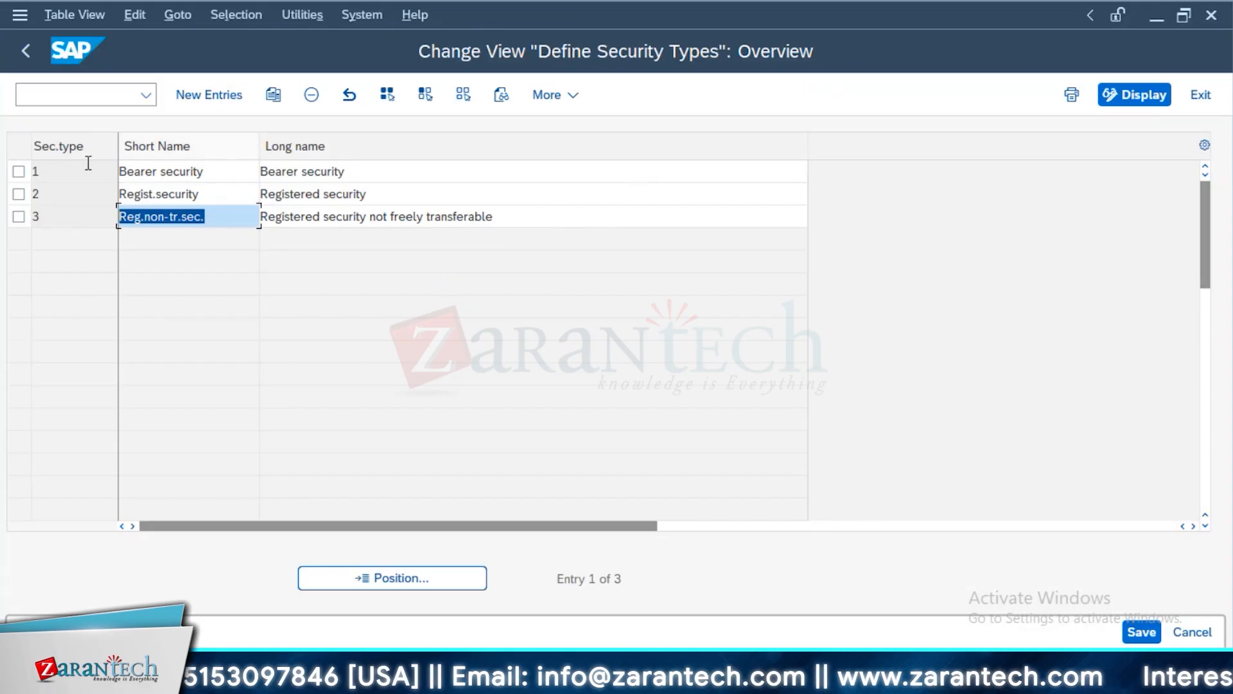
{"action": "left_click", "coordinate": [25, 53]}
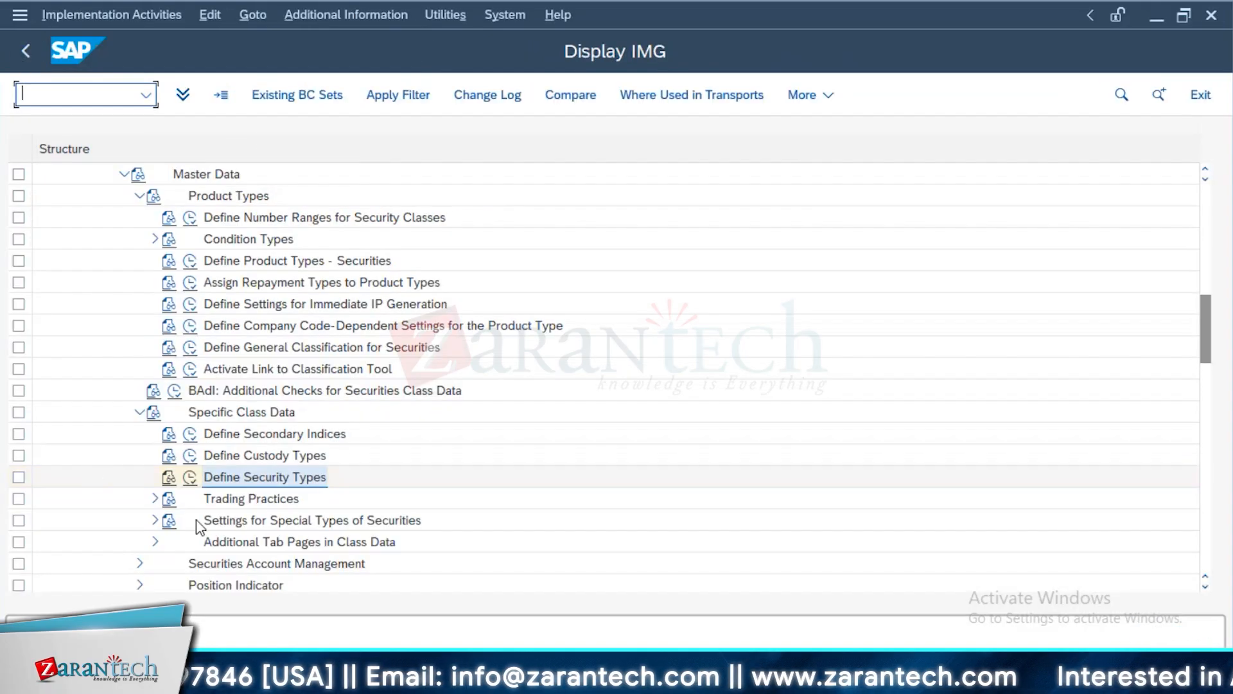
Expand Securities Account Management and look through the predefined tab page settings under Additional Tab Pages in Class Data
{"action": "scroll", "coordinate": [102, 511], "scroll_direction": "down", "scroll_amount": 2}
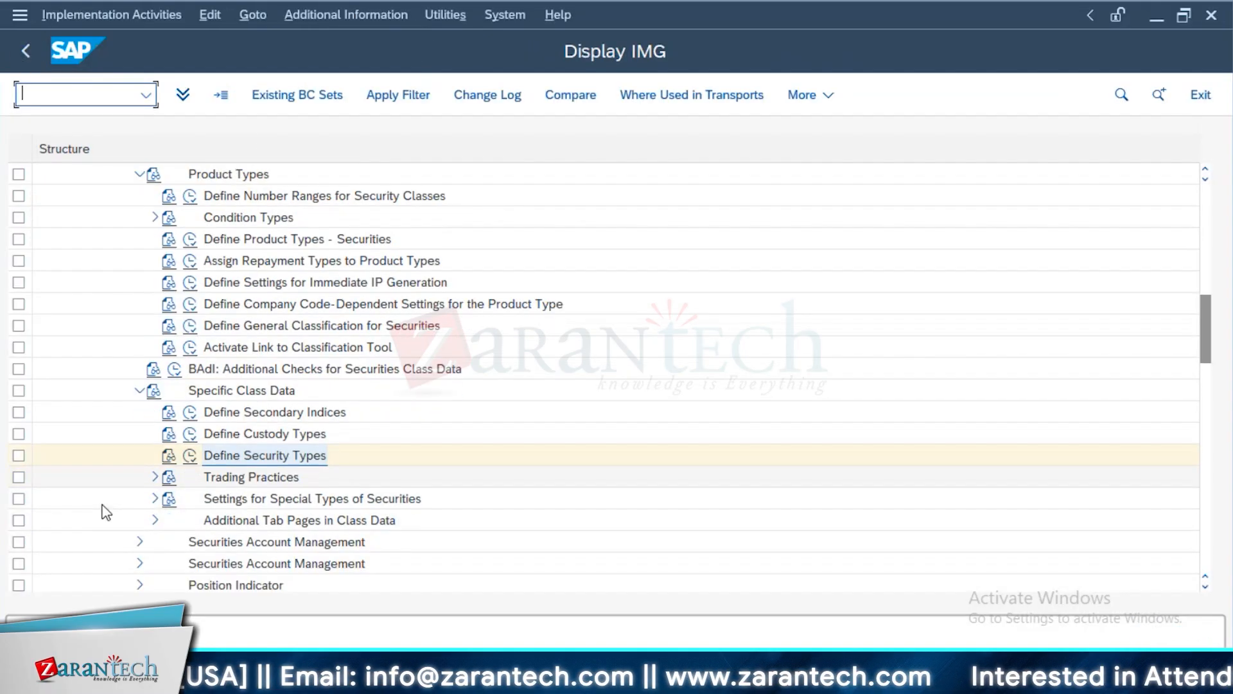
{"action": "scroll", "coordinate": [122, 513], "scroll_direction": "down", "scroll_amount": 1}
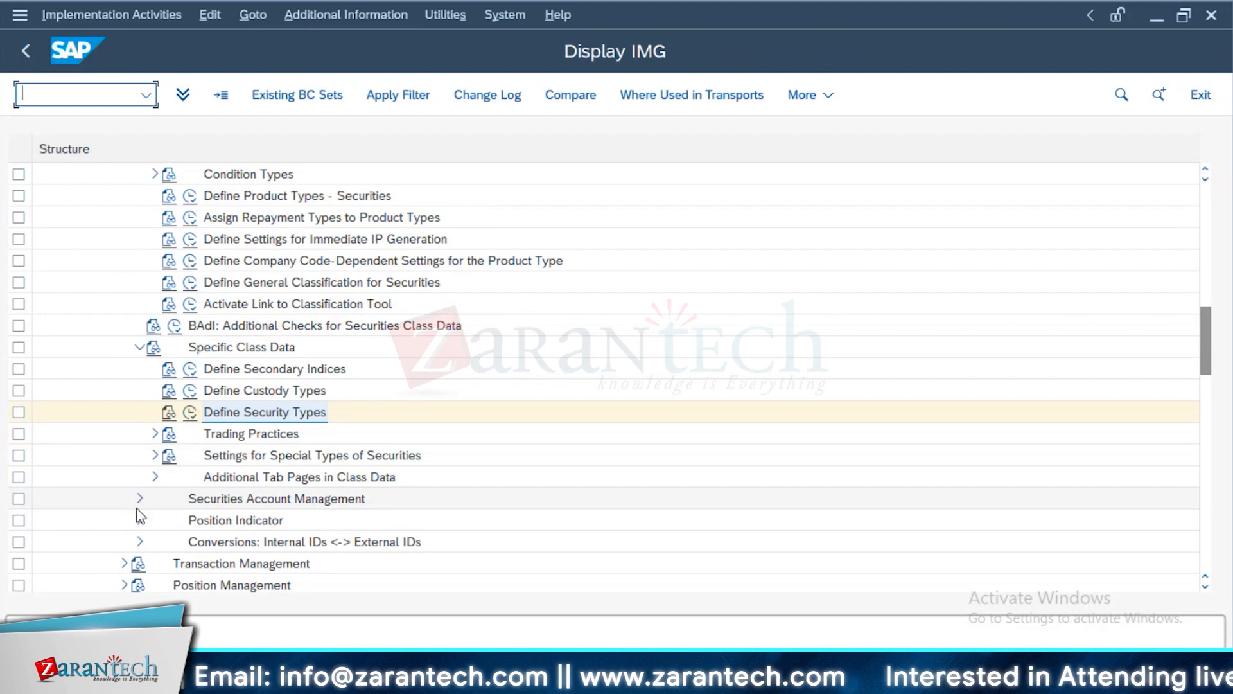
{"action": "left_click", "coordinate": [140, 499]}
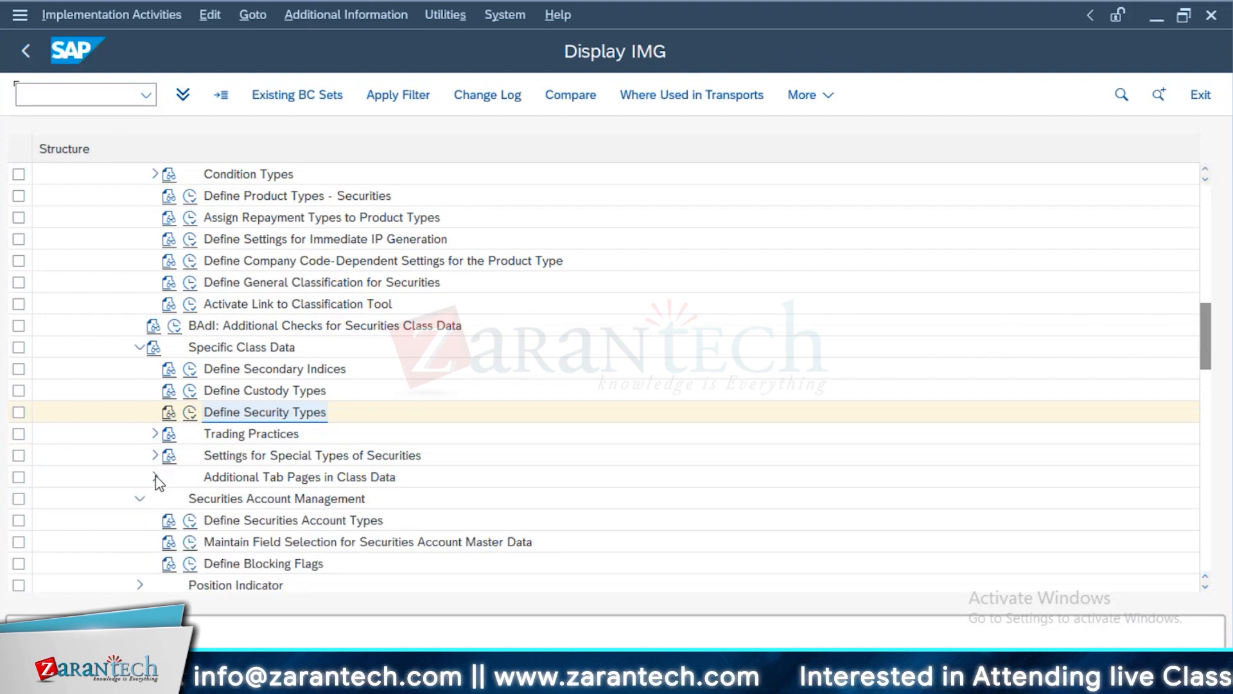
{"action": "left_click", "coordinate": [155, 478]}
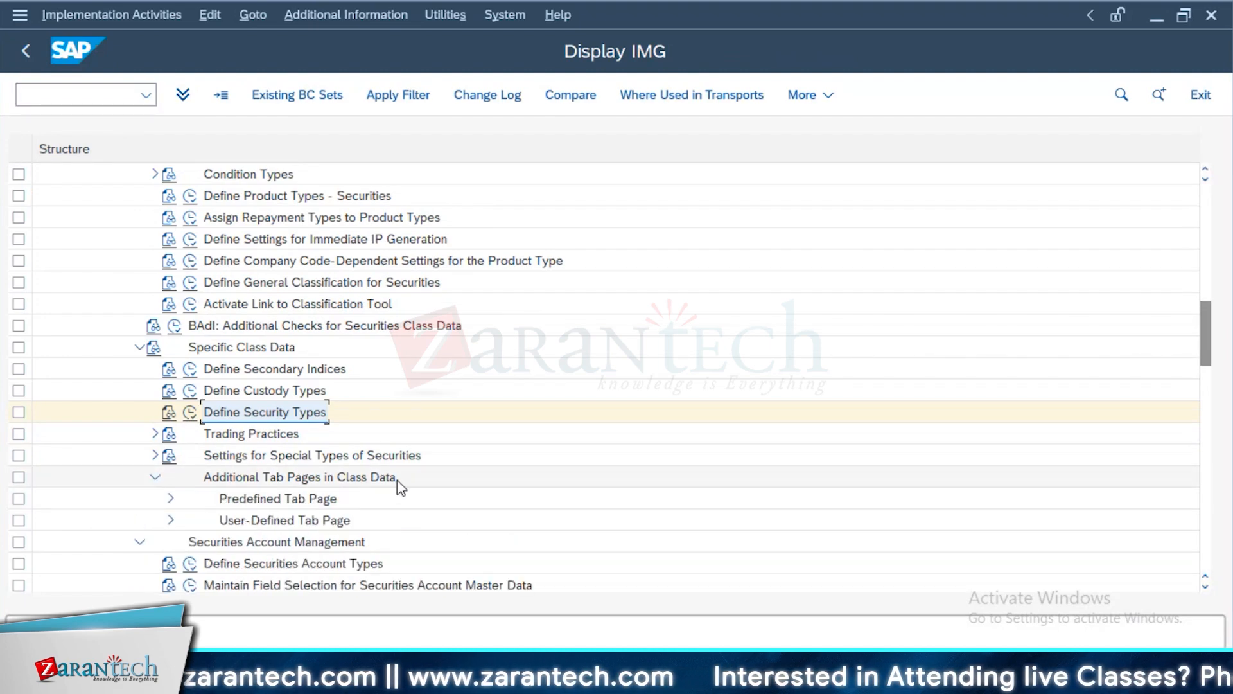
{"action": "left_click", "coordinate": [170, 499]}
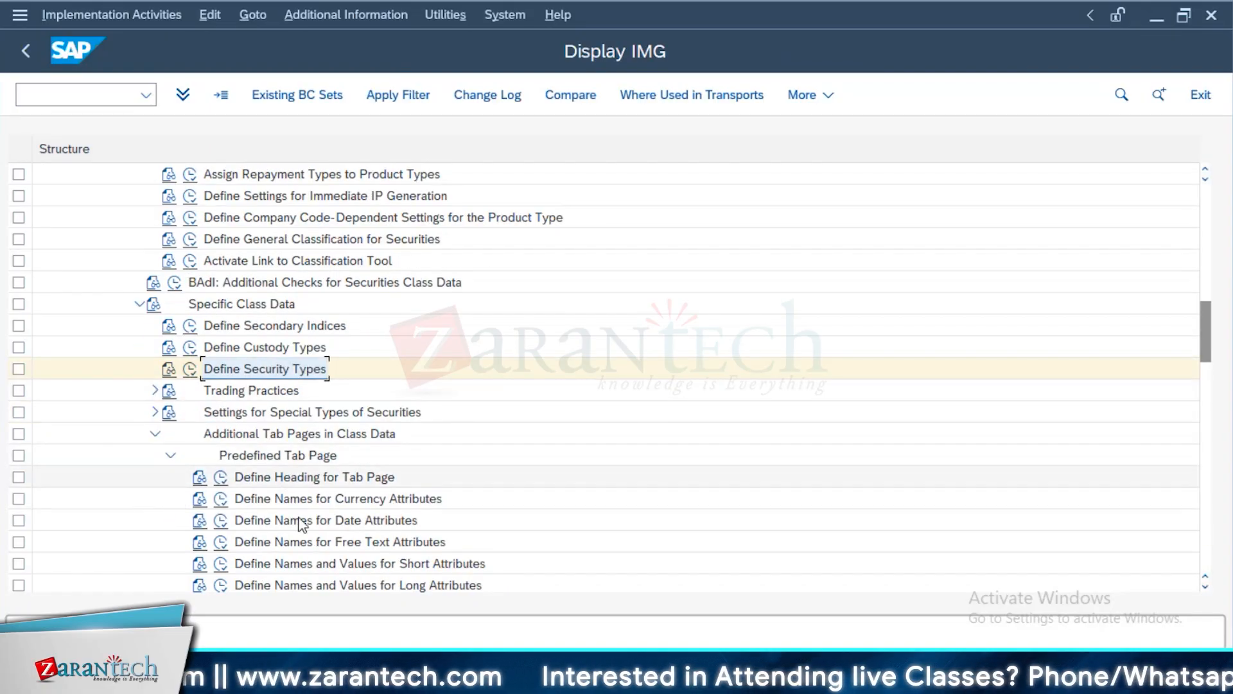
{"action": "left_click", "coordinate": [155, 435]}
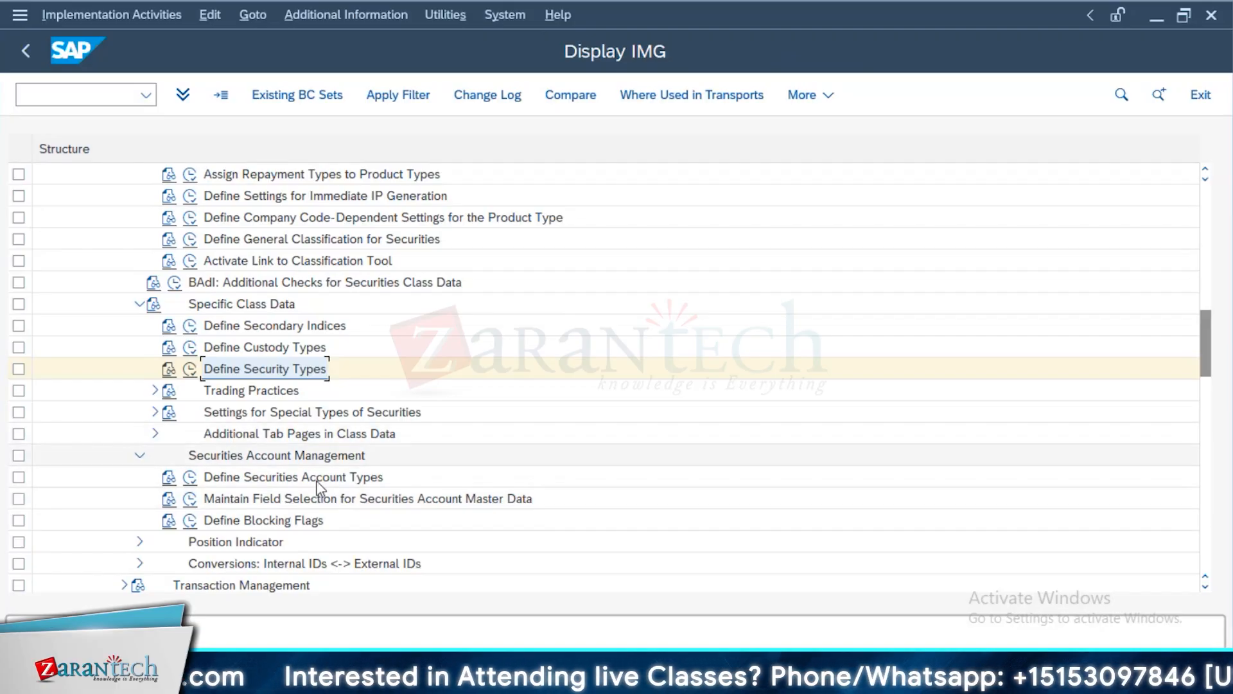
View the securities account types and compare them with the account type choices in the securities account session for company code 1710
{"action": "left_click", "coordinate": [191, 481]}
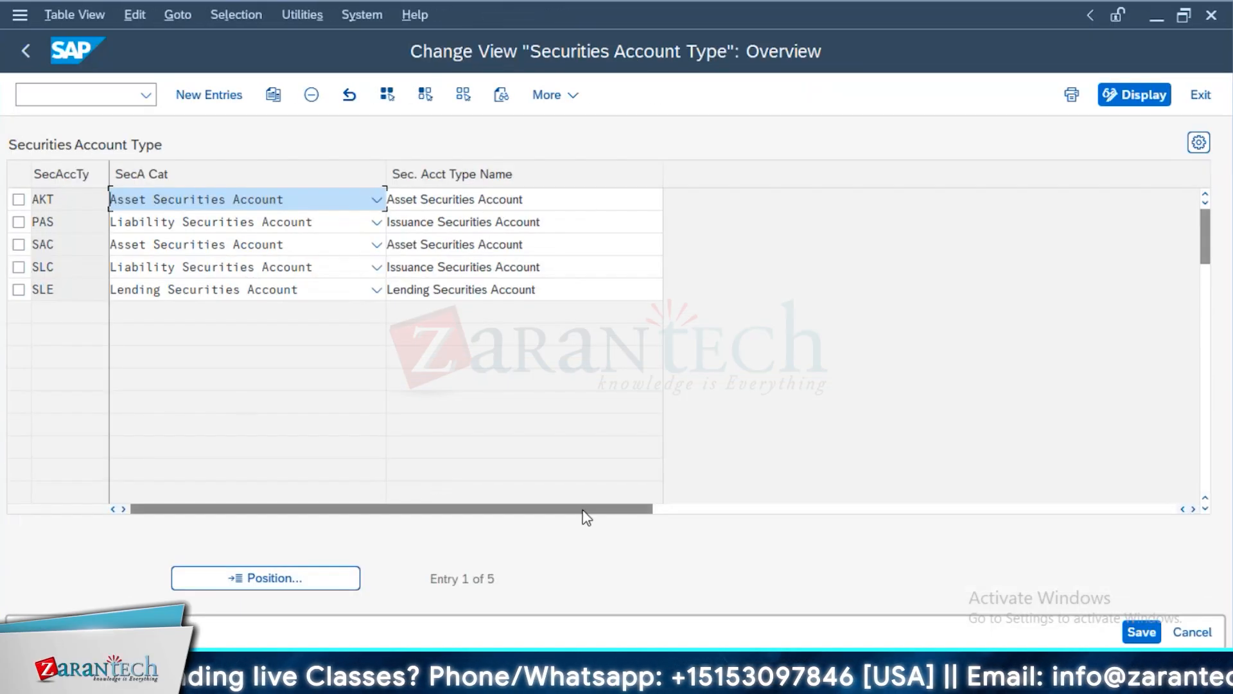
{"action": "key", "text": "alt+Tab"}
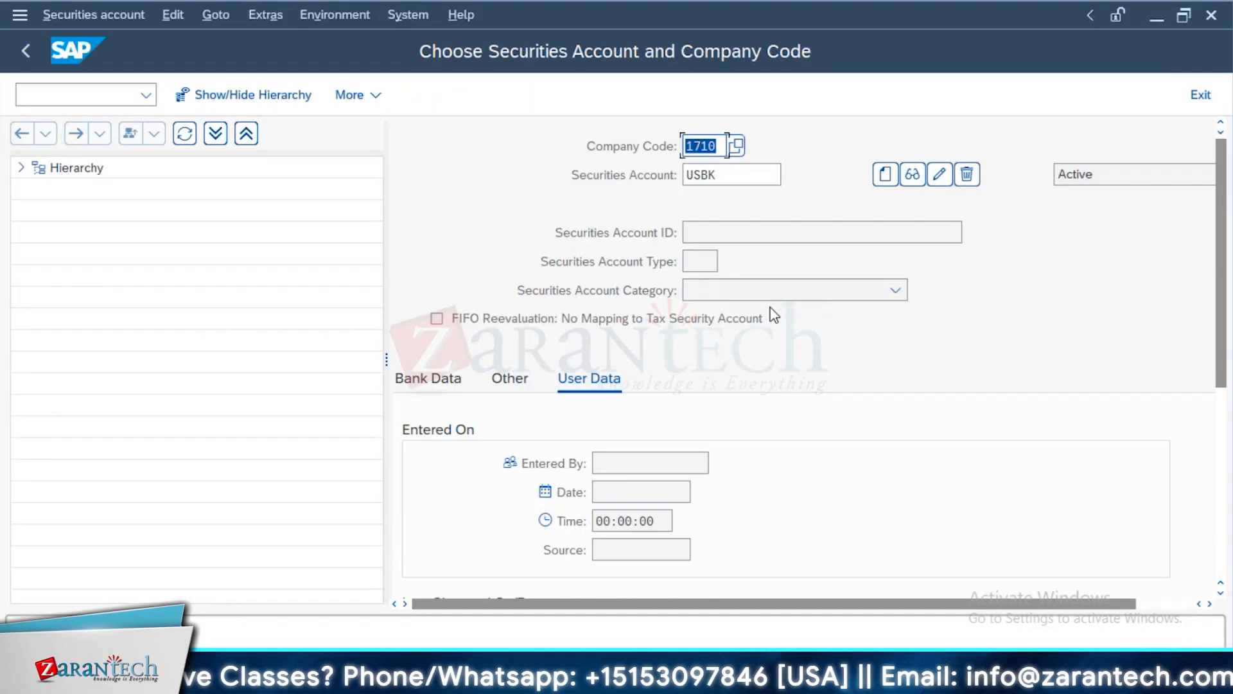
{"action": "left_click", "coordinate": [740, 458]}
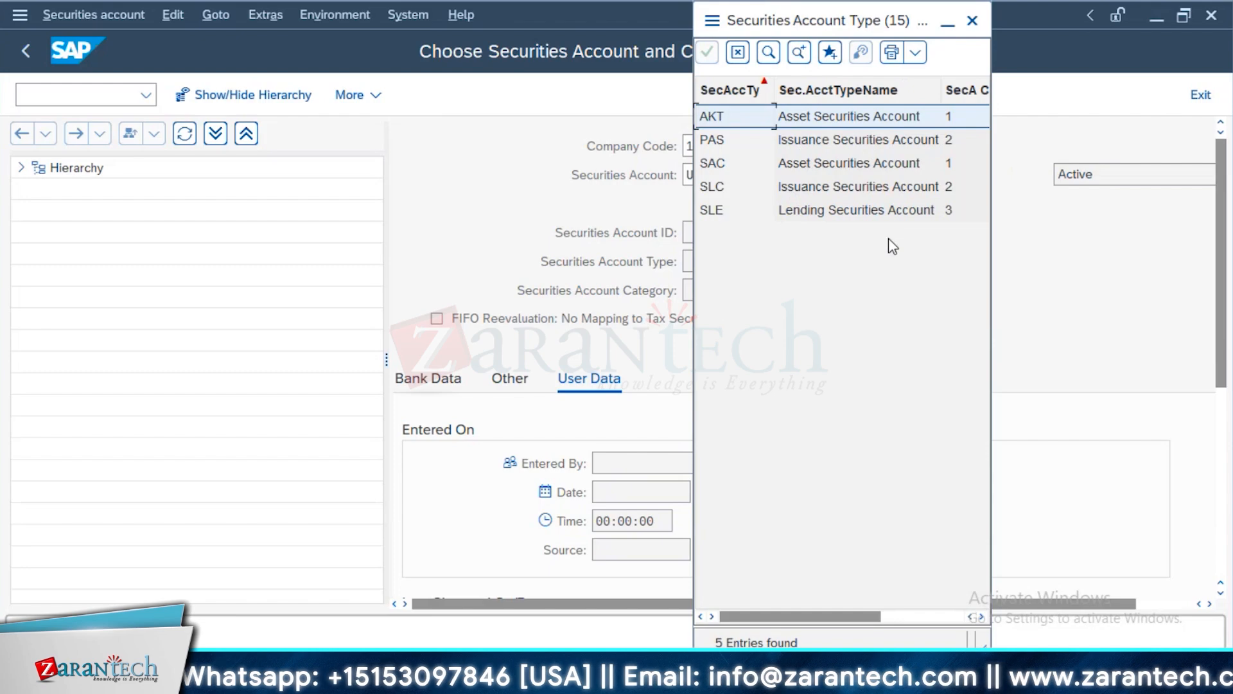
{"action": "key", "text": "alt+Tab"}
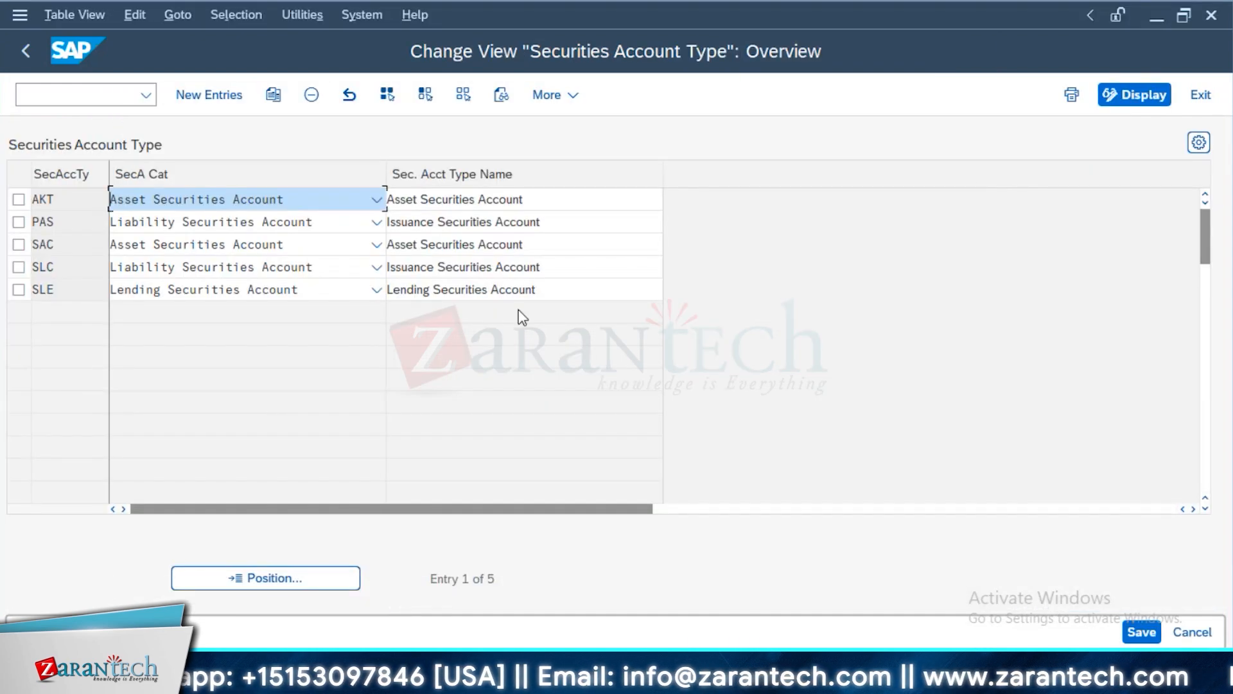
{"action": "left_click", "coordinate": [23, 52]}
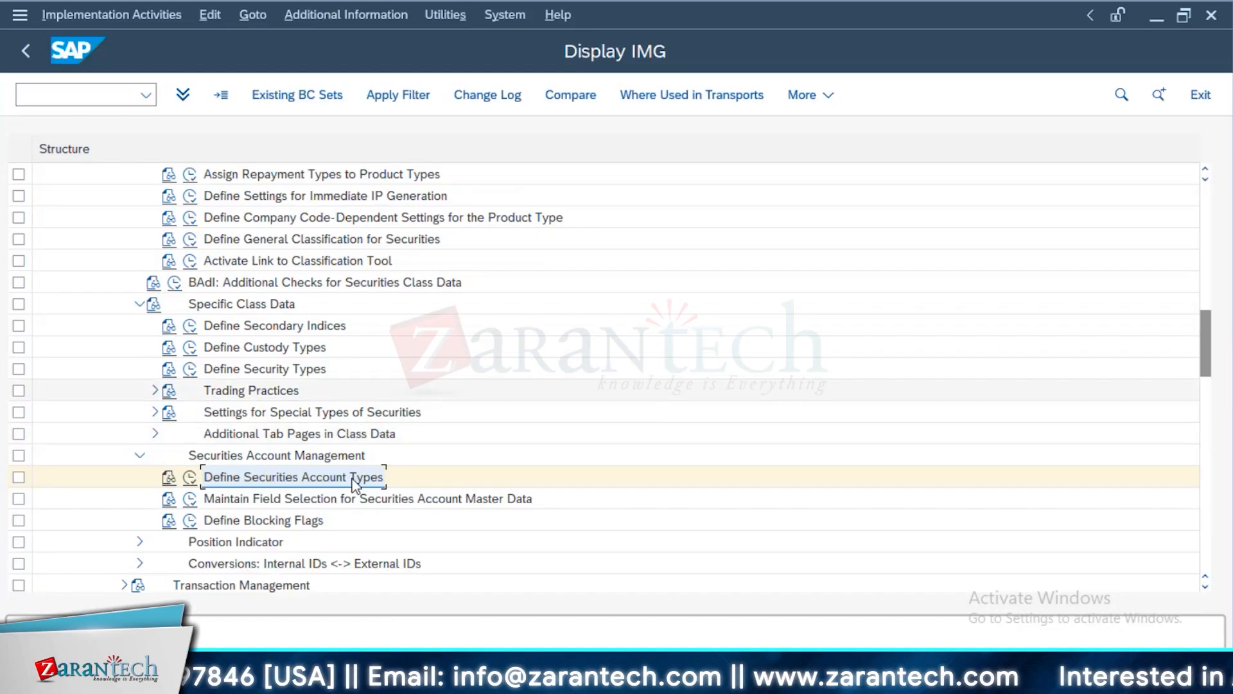
View the General Data field status of company code 1710 in the field selection for securities account master data
{"action": "left_click", "coordinate": [188, 501]}
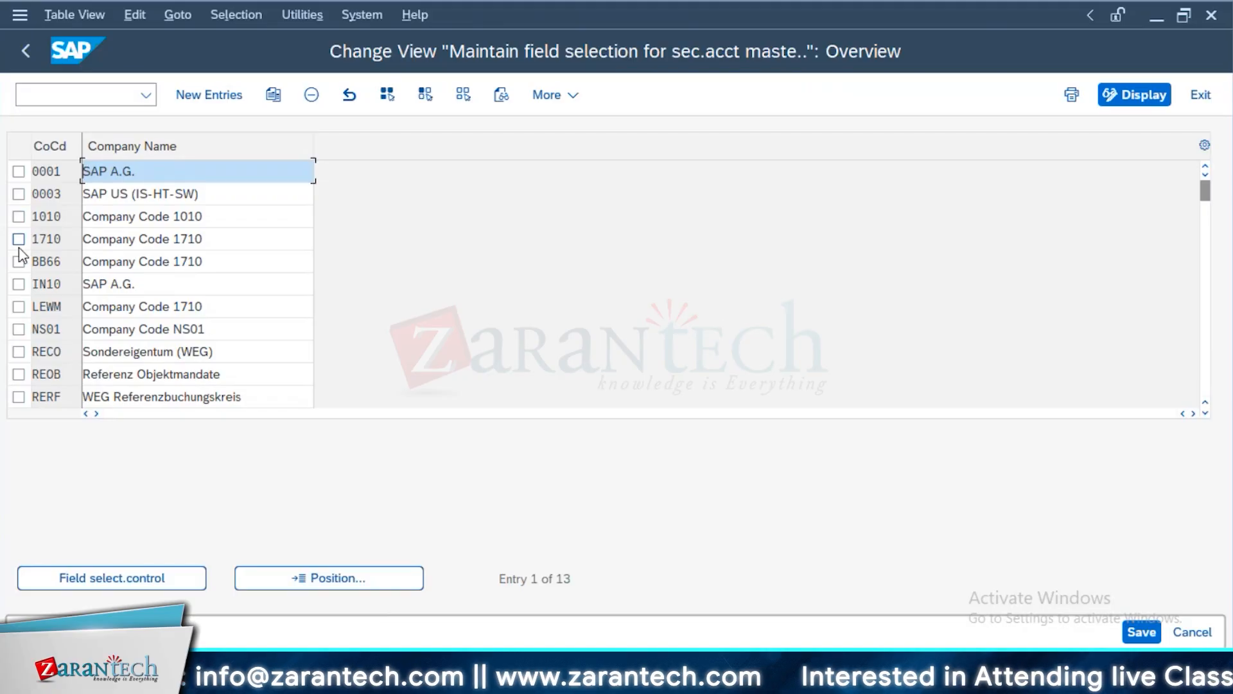
{"action": "double_click", "coordinate": [140, 242]}
{"action": "left_click", "coordinate": [140, 245]}
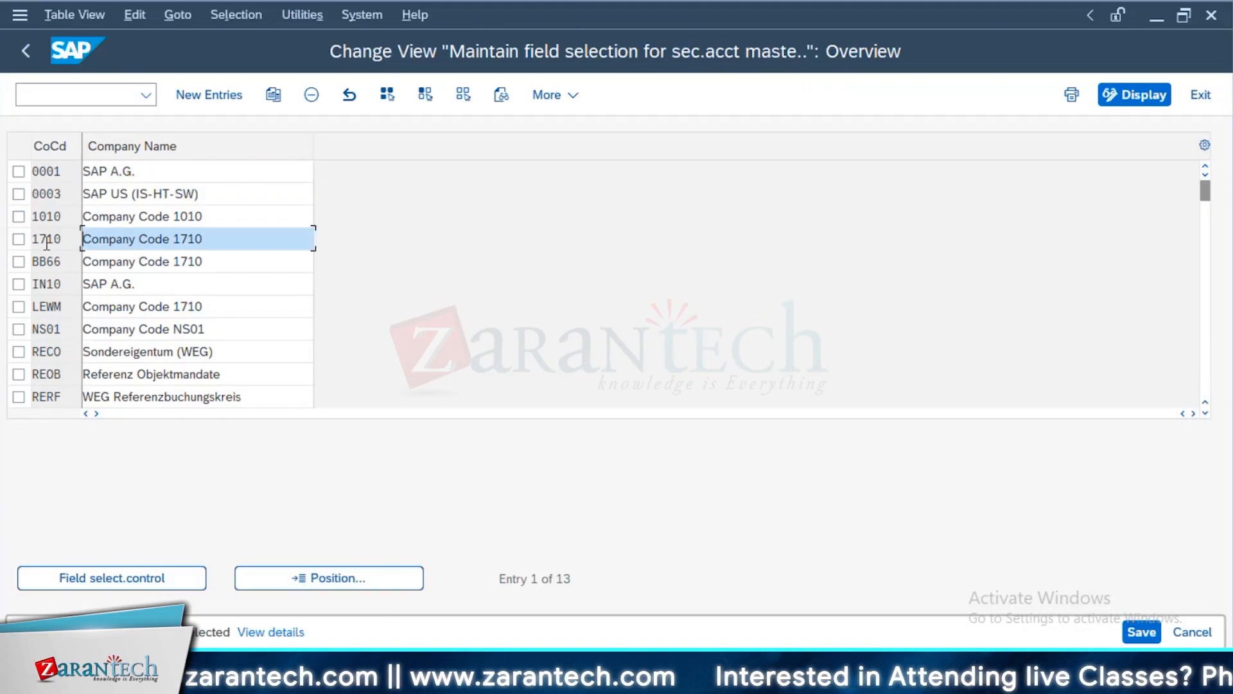
{"action": "left_click", "coordinate": [19, 239]}
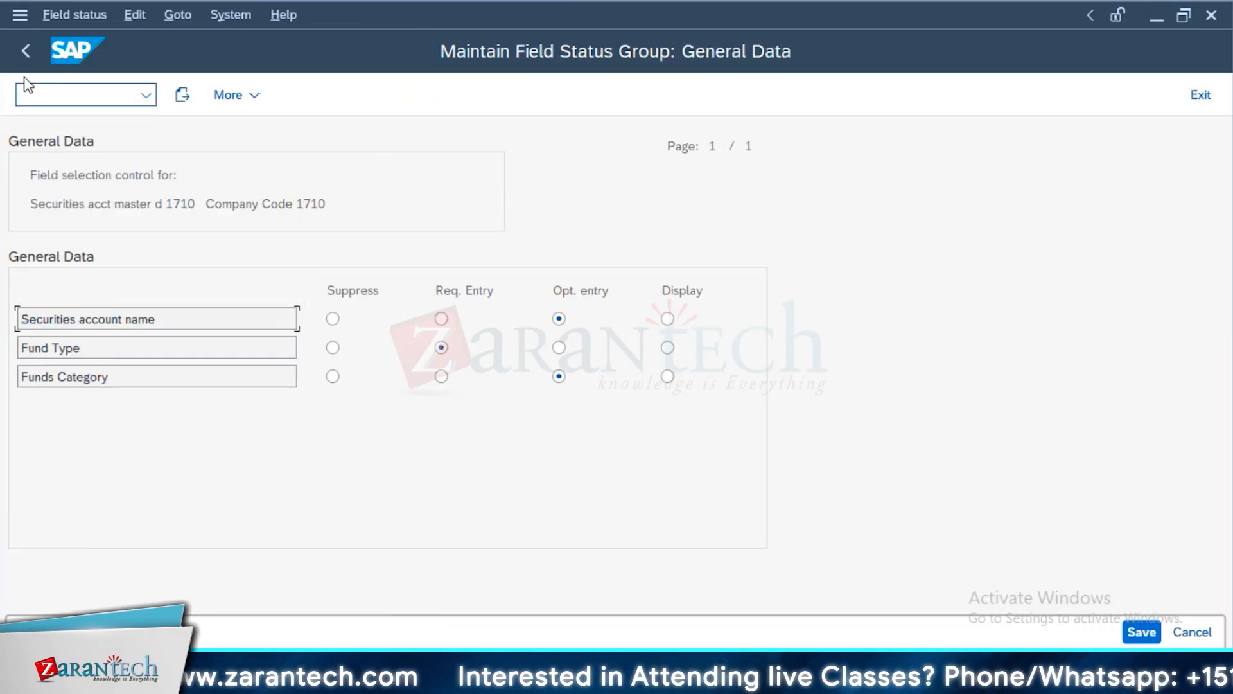
{"action": "left_click", "coordinate": [28, 54]}
{"action": "left_click", "coordinate": [28, 55]}
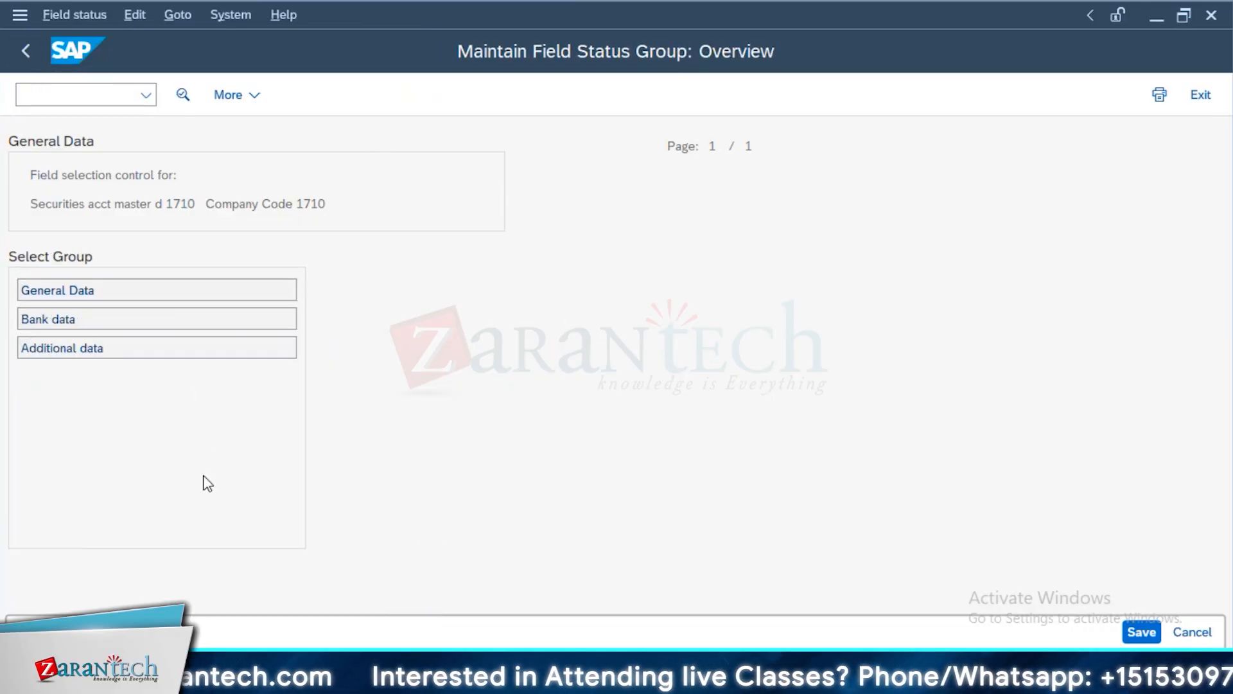
{"action": "left_click", "coordinate": [26, 58]}
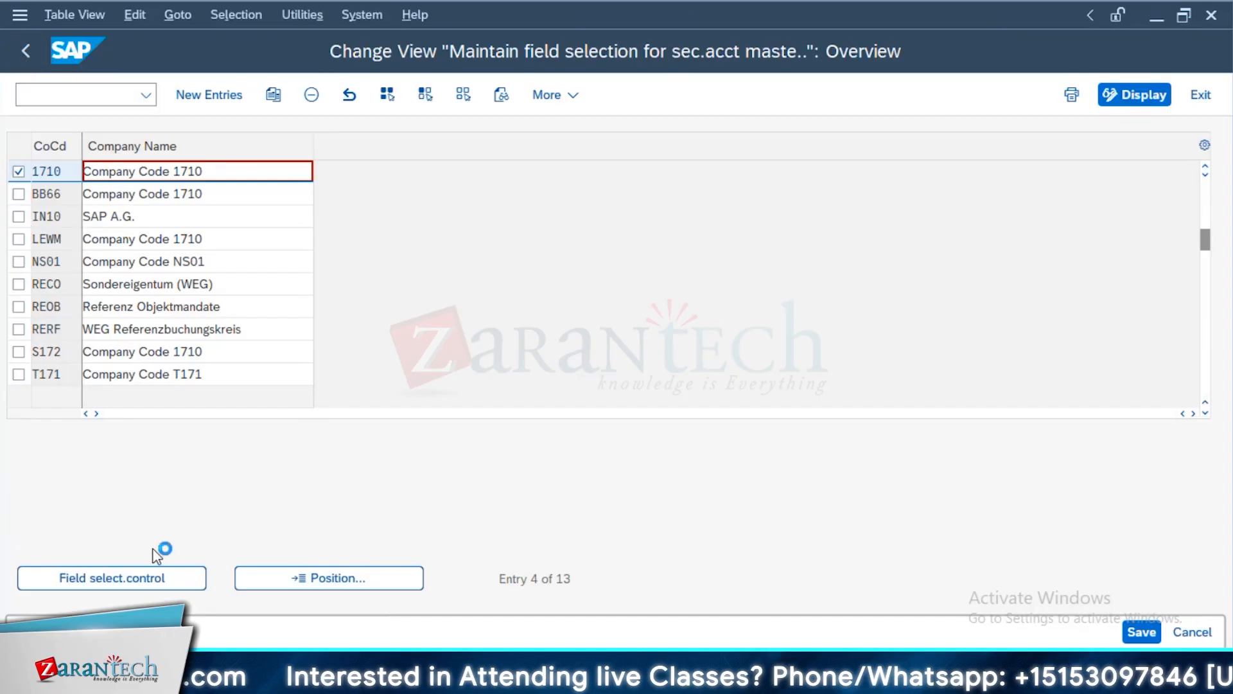
View the blocking flags for securities and return to the customizing structure
{"action": "left_click", "coordinate": [190, 499]}
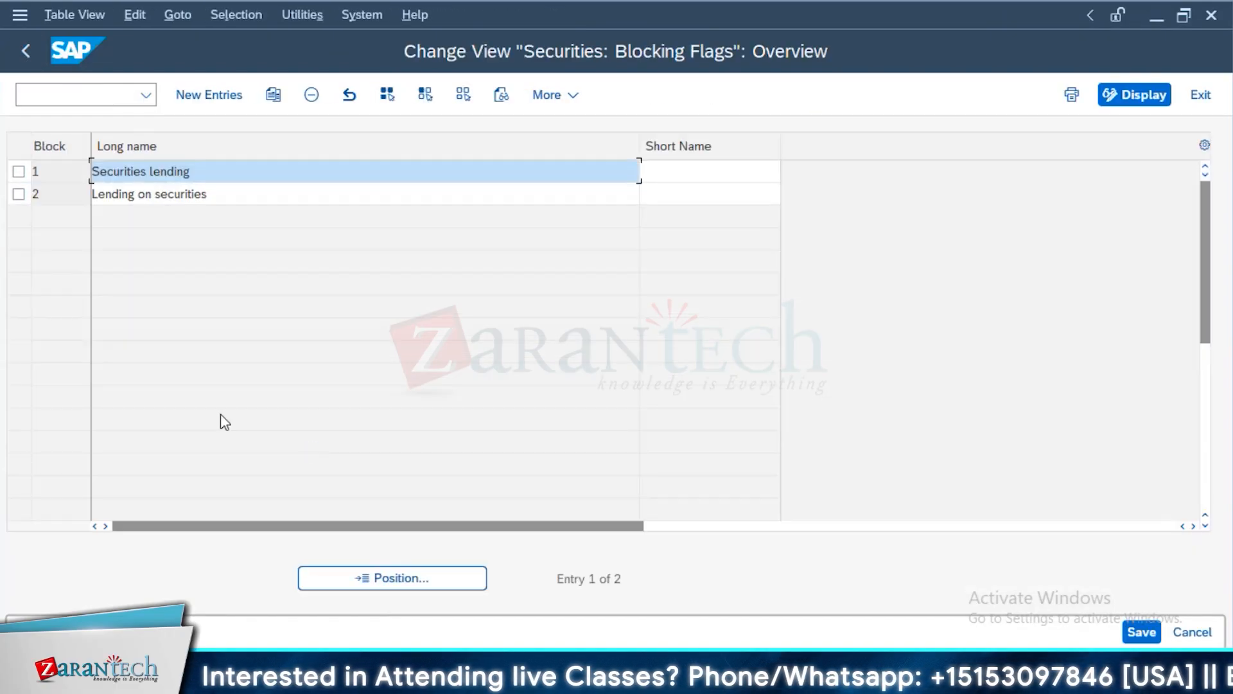
{"action": "left_click", "coordinate": [67, 170]}
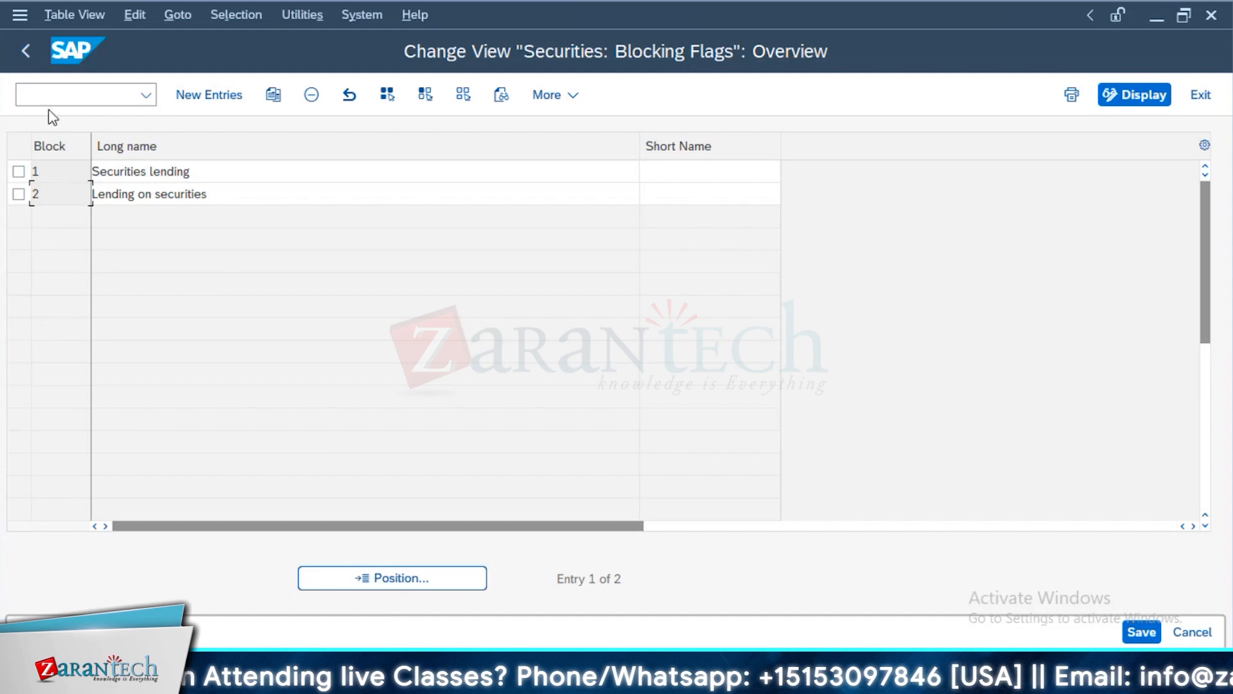
{"action": "key", "text": "F3"}
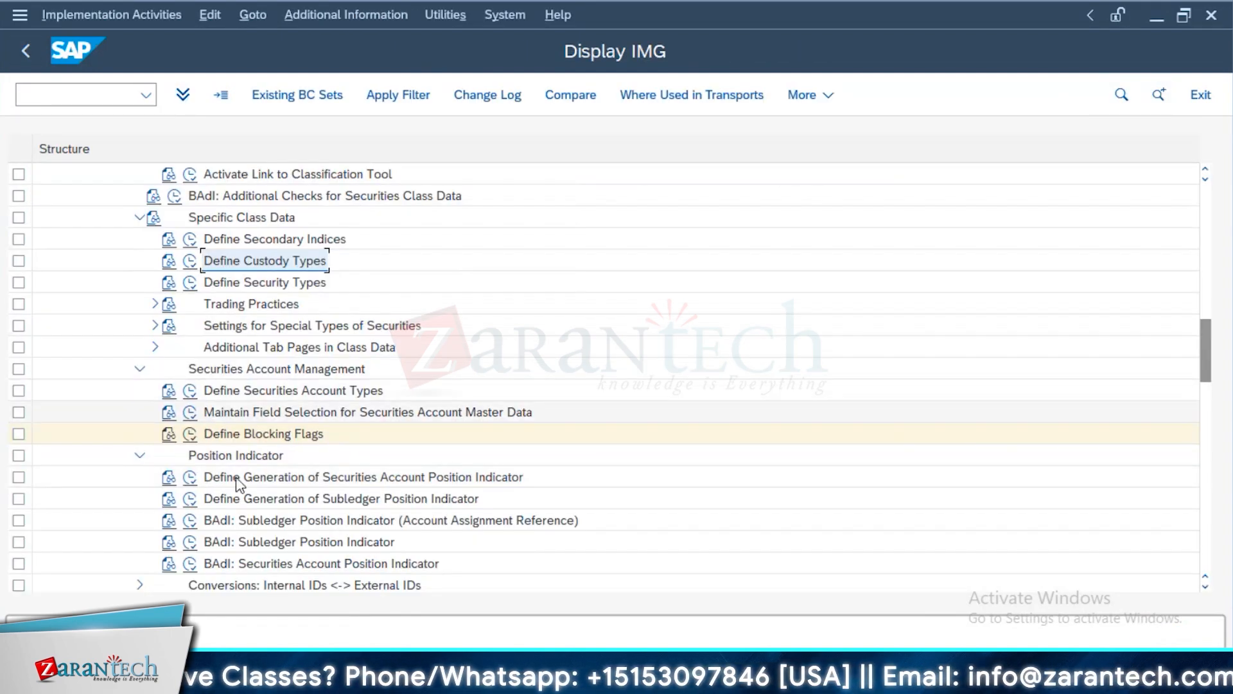
Open the settings for generating the securities account position indicator
{"action": "left_click", "coordinate": [192, 482]}
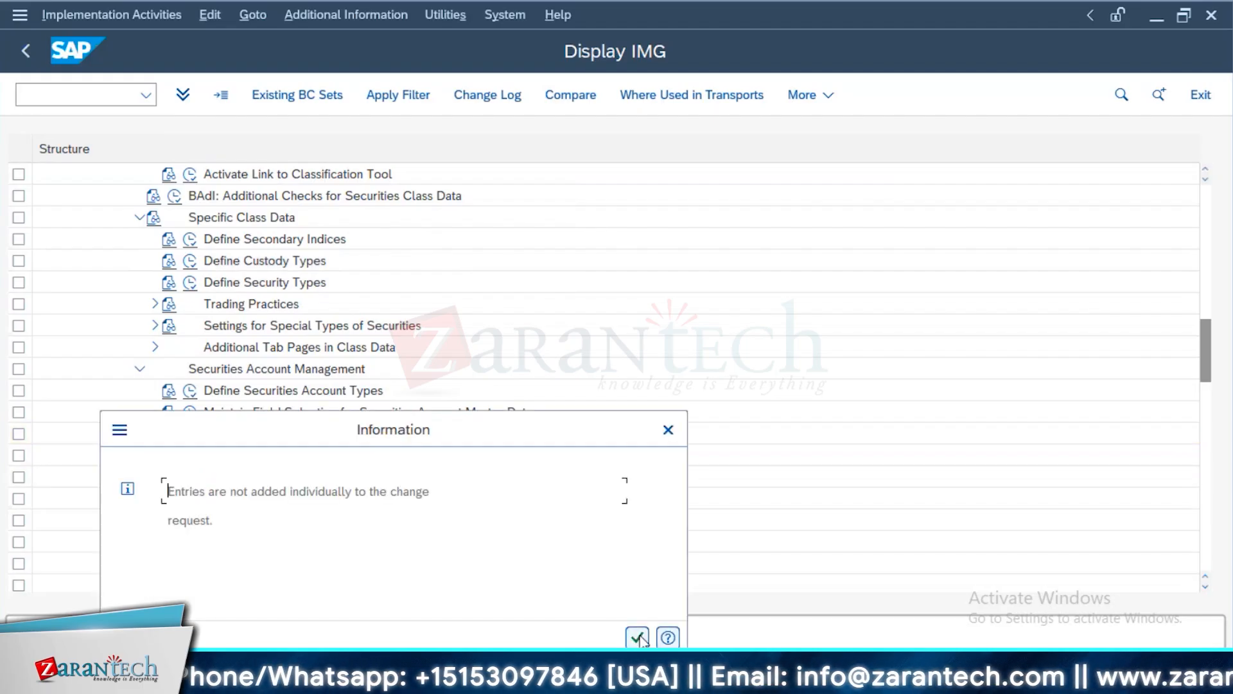
{"action": "left_click", "coordinate": [637, 638]}
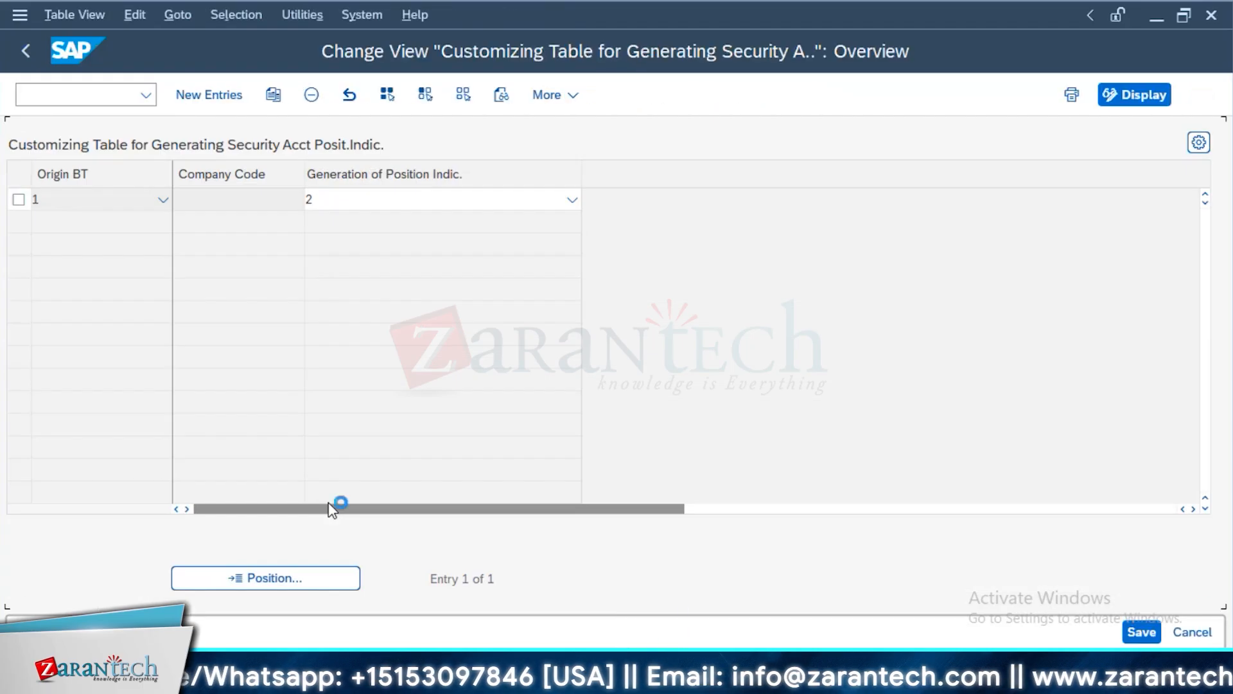
Review the origin and generation options for the securities account position indicator, including the company code field, and return to the customizing structure
{"action": "left_click", "coordinate": [127, 207]}
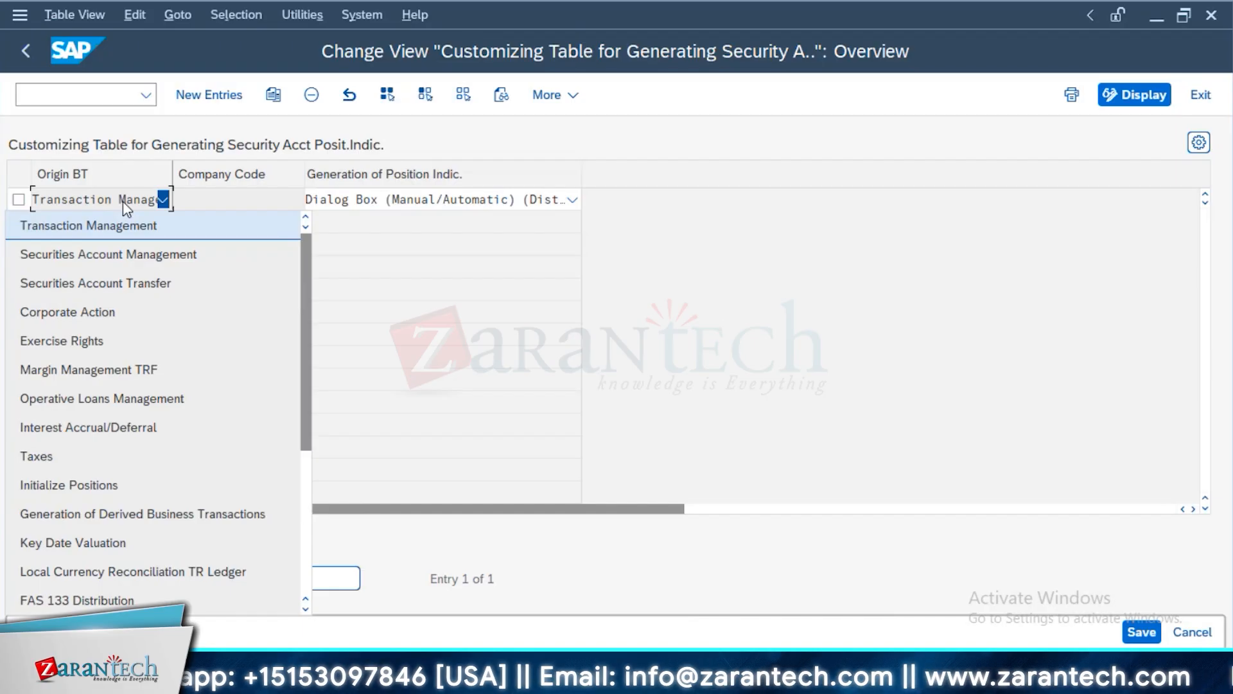
{"action": "left_click", "coordinate": [217, 205]}
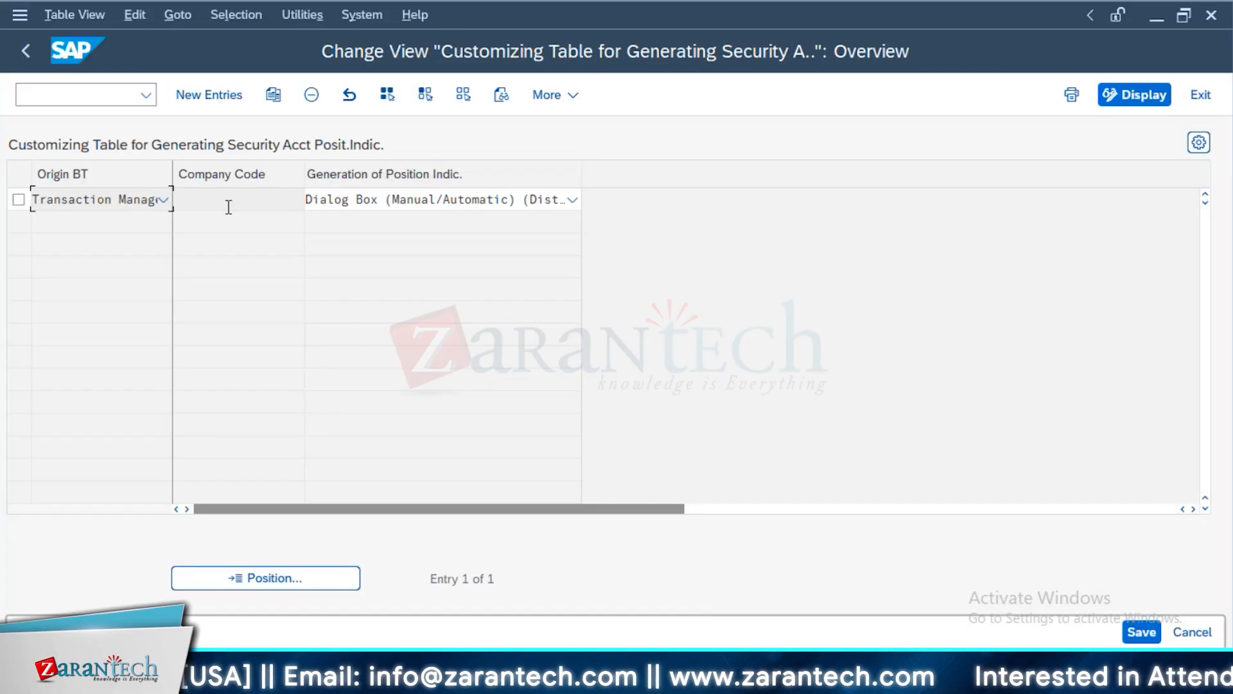
{"action": "left_click", "coordinate": [409, 203]}
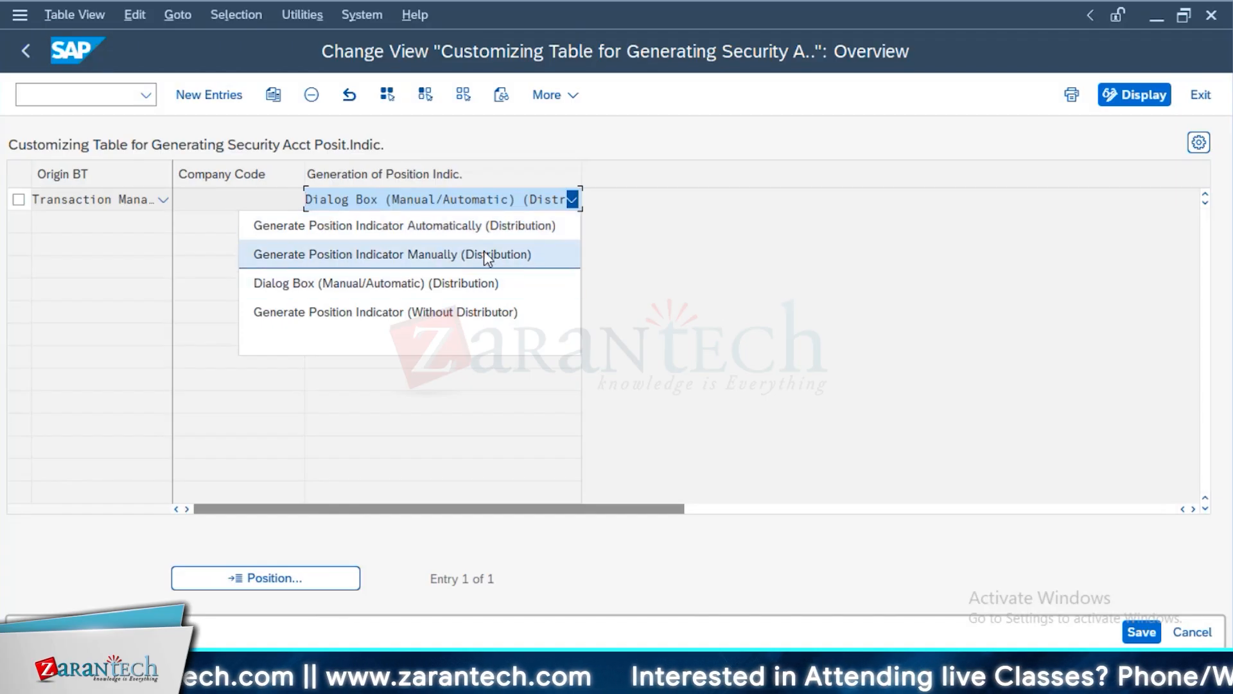
{"action": "left_click", "coordinate": [462, 411]}
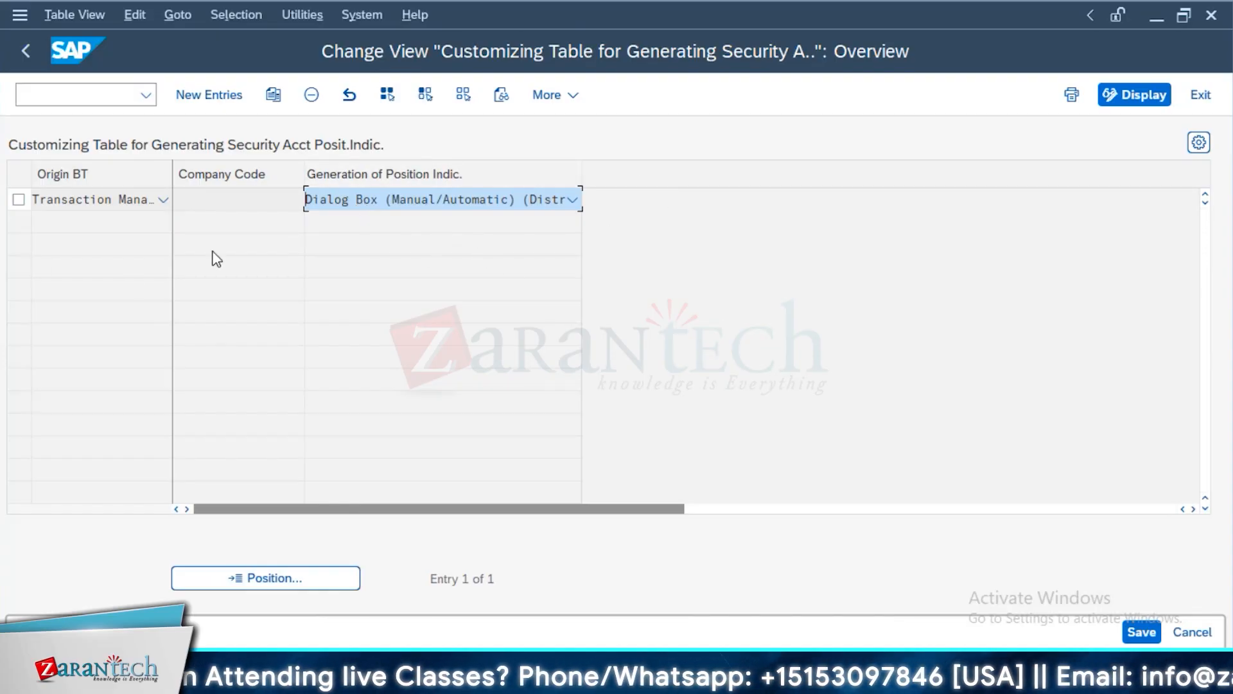
{"action": "left_click", "coordinate": [211, 204]}
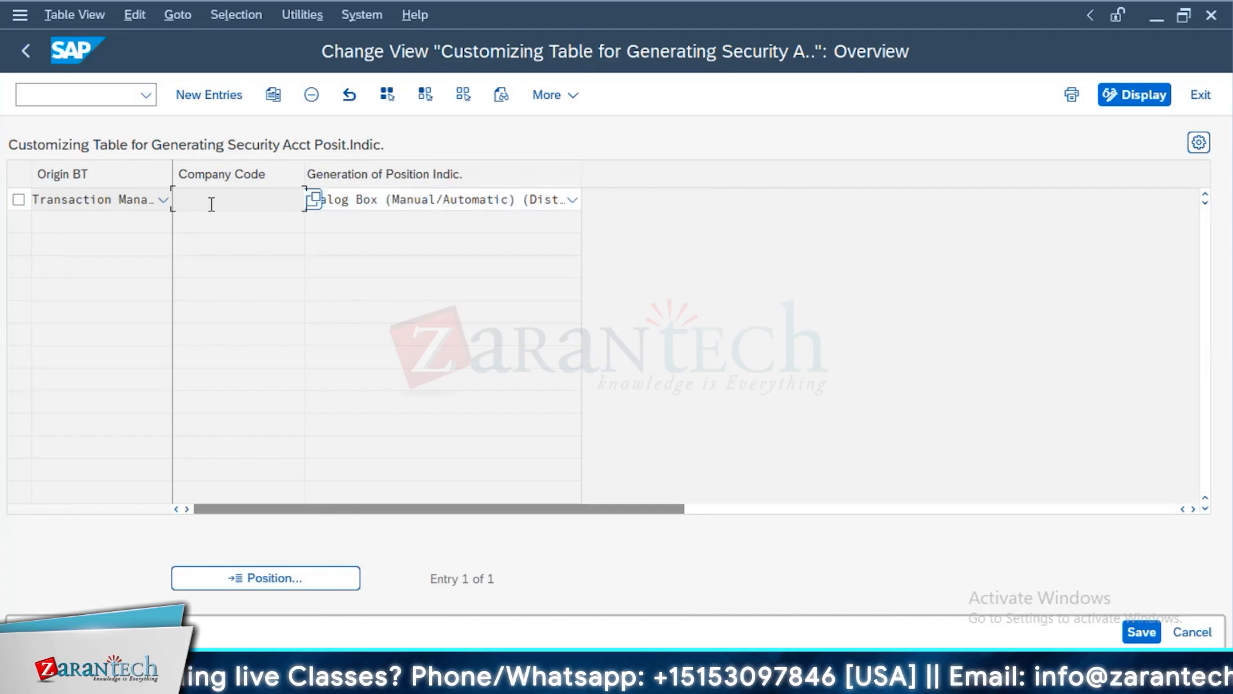
{"action": "left_click", "coordinate": [434, 205]}
{"action": "left_click", "coordinate": [217, 257]}
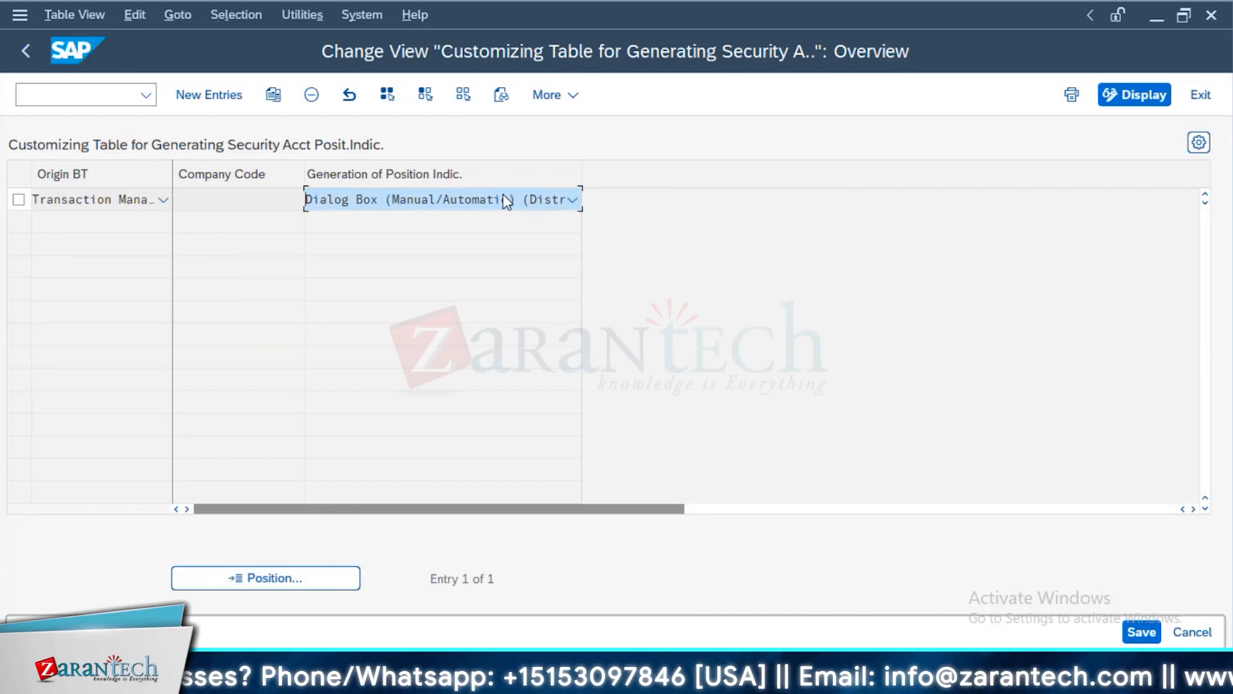
{"action": "left_click", "coordinate": [25, 48]}
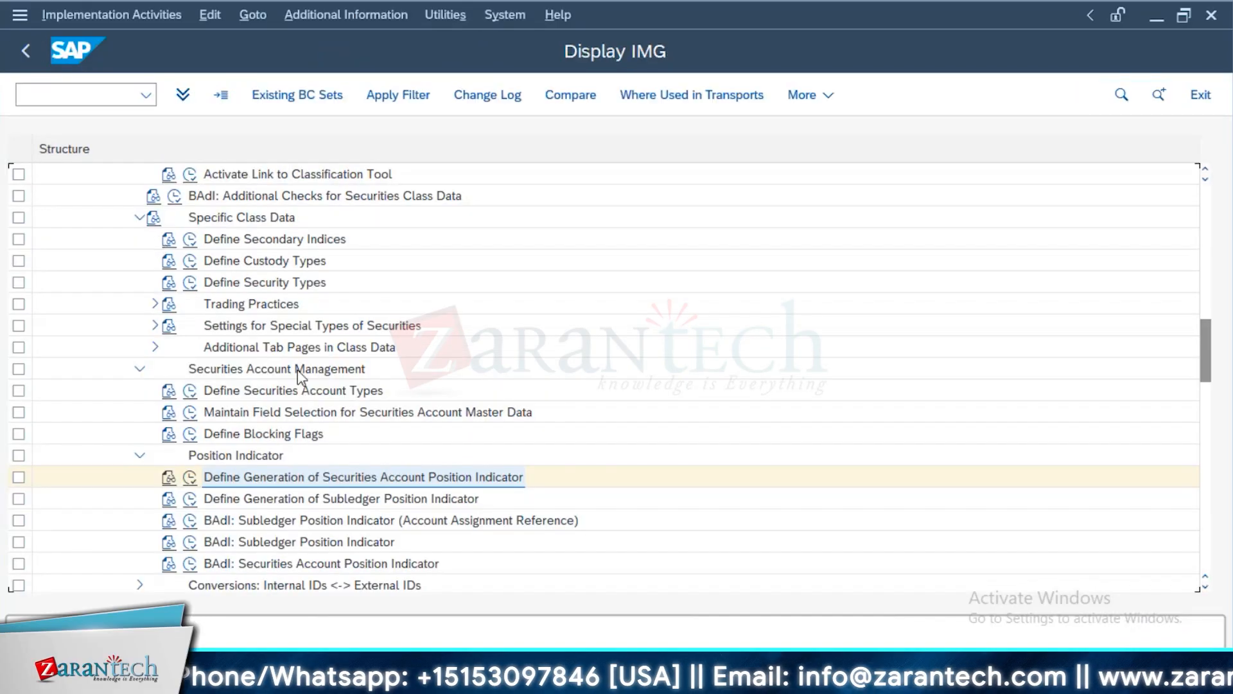
Open the subledger position indicator generation settings, review the origin and generation options for the OTC transactions entries, and return to the customizing structure
{"action": "left_click", "coordinate": [274, 483]}
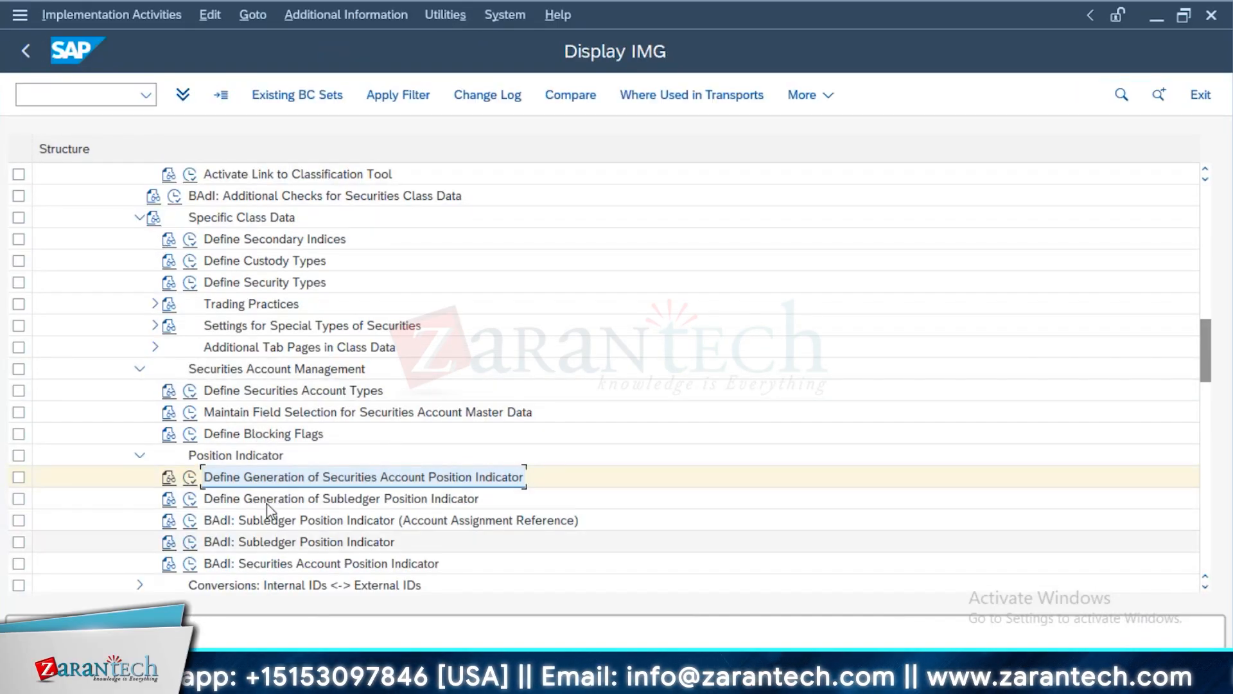
{"action": "left_click", "coordinate": [192, 499]}
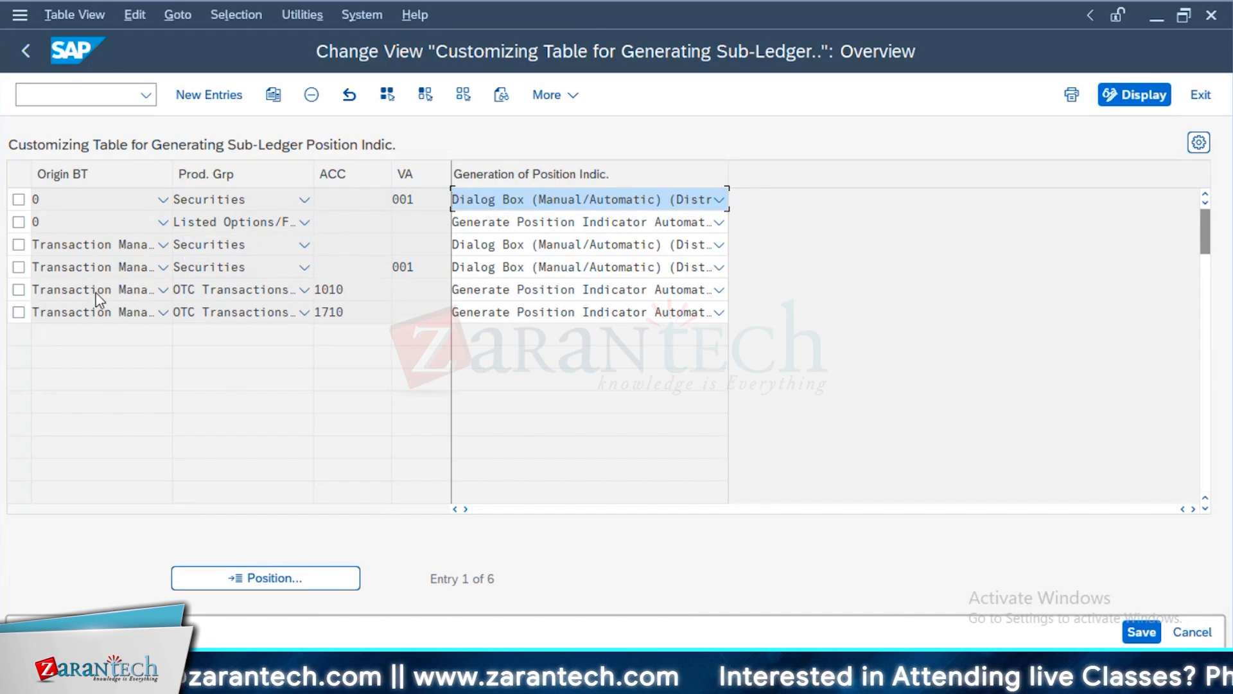
{"action": "left_click", "coordinate": [117, 313]}
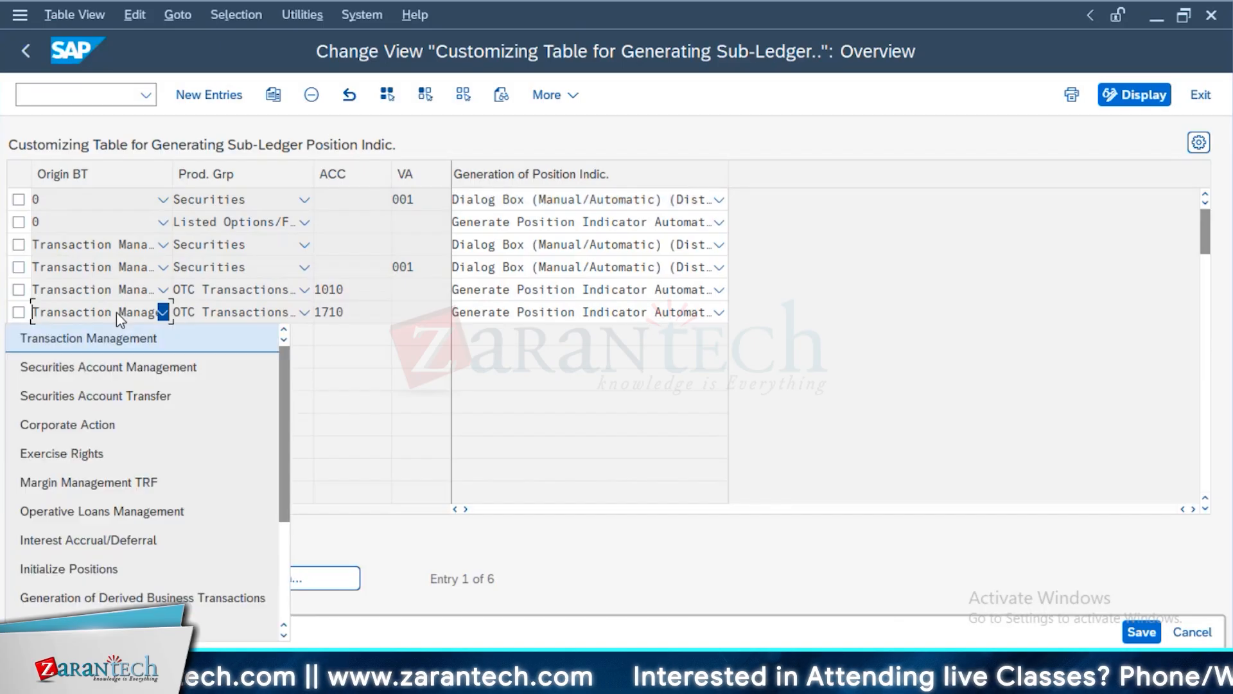
{"action": "left_click", "coordinate": [493, 343]}
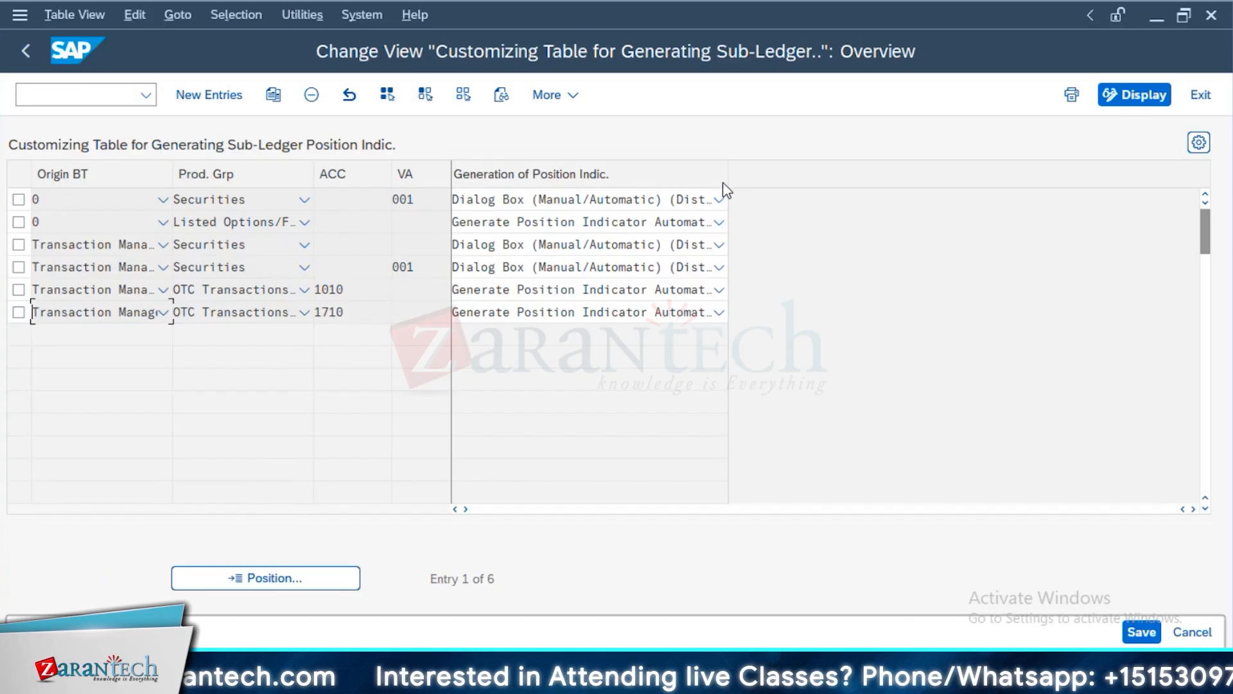
{"action": "left_click_drag", "start_coordinate": [728, 168], "coordinate": [759, 183]}
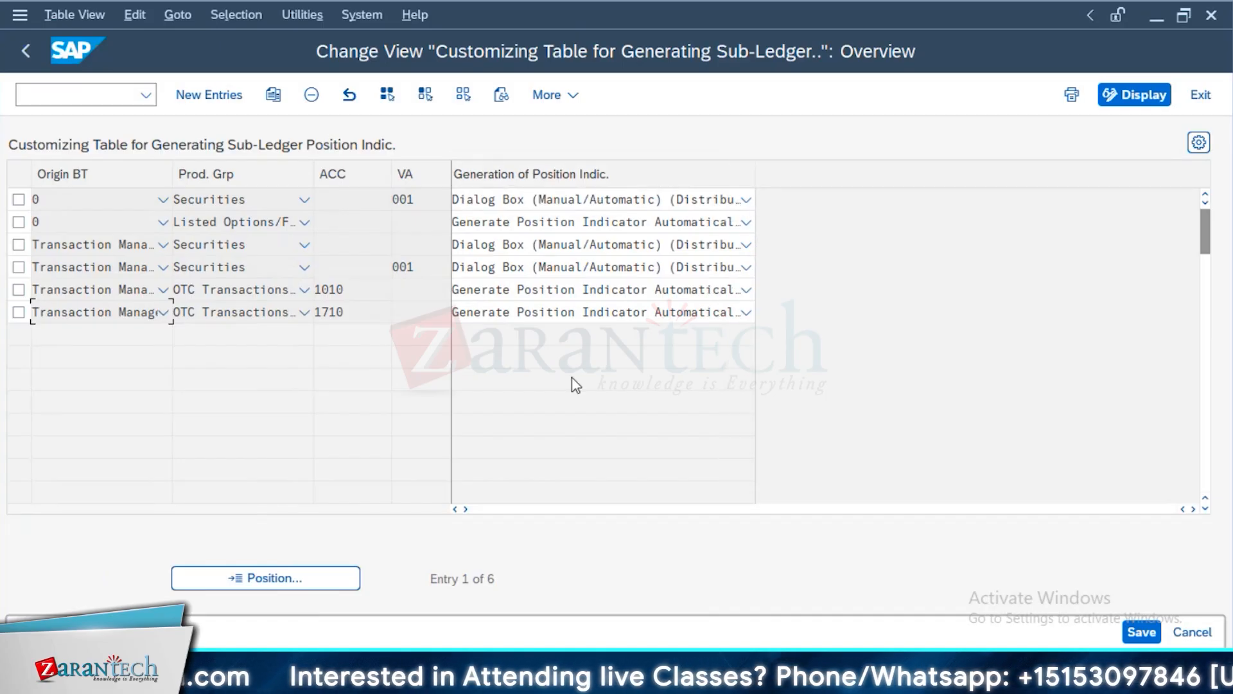
{"action": "left_click", "coordinate": [600, 286]}
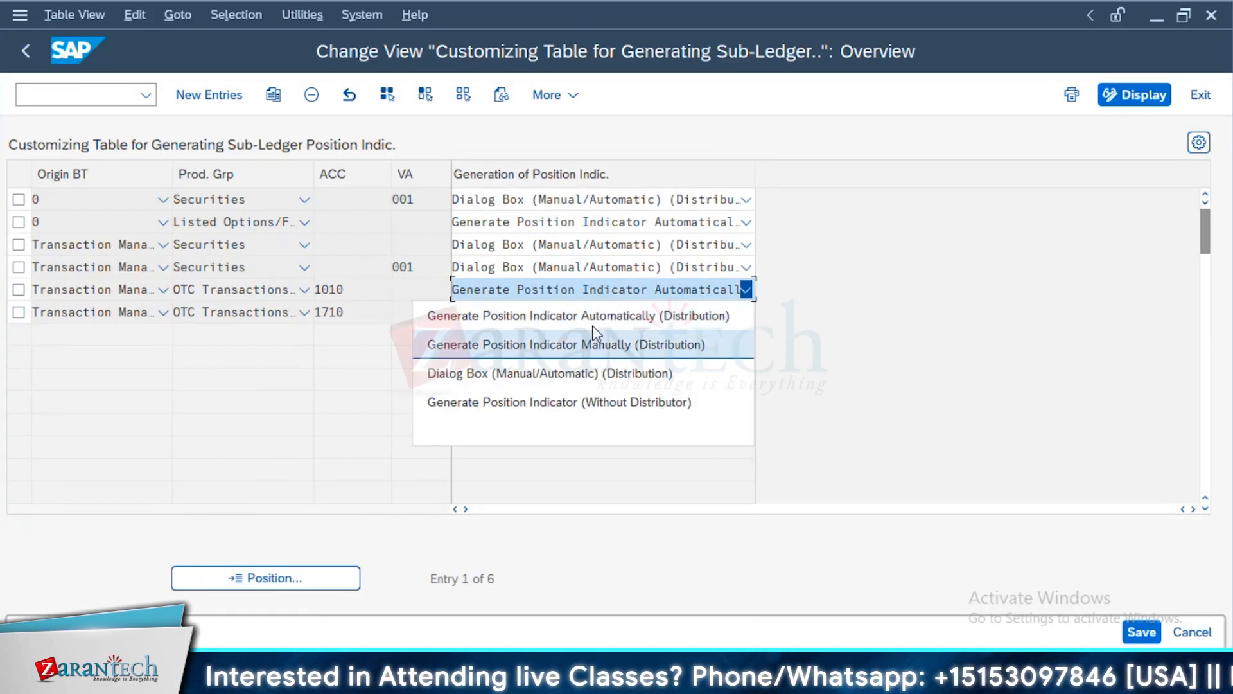
{"action": "left_click", "coordinate": [837, 328]}
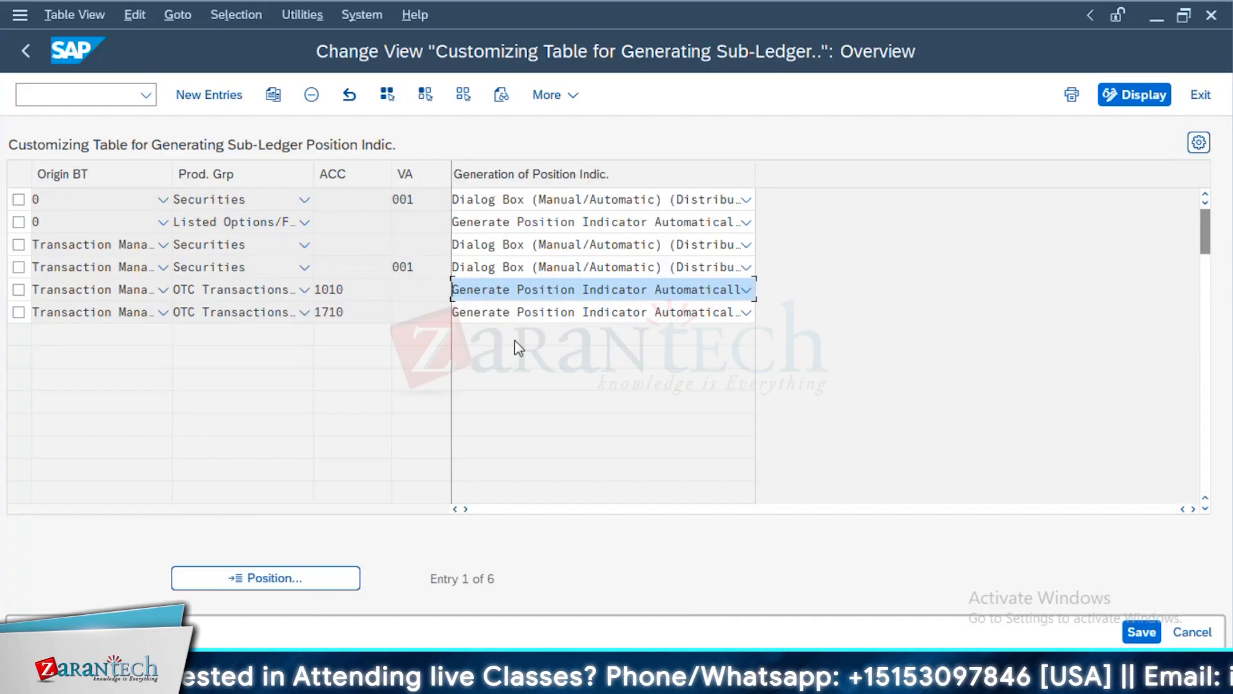
{"action": "left_click", "coordinate": [724, 312]}
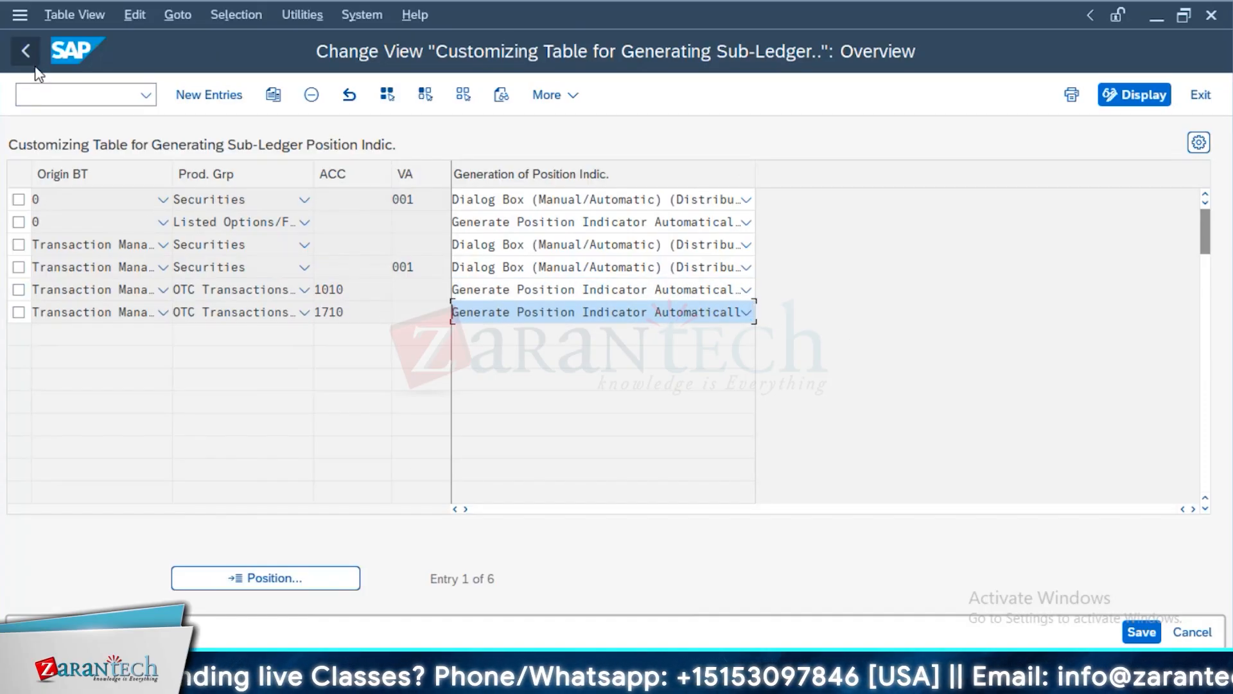
{"action": "left_click", "coordinate": [15, 58]}
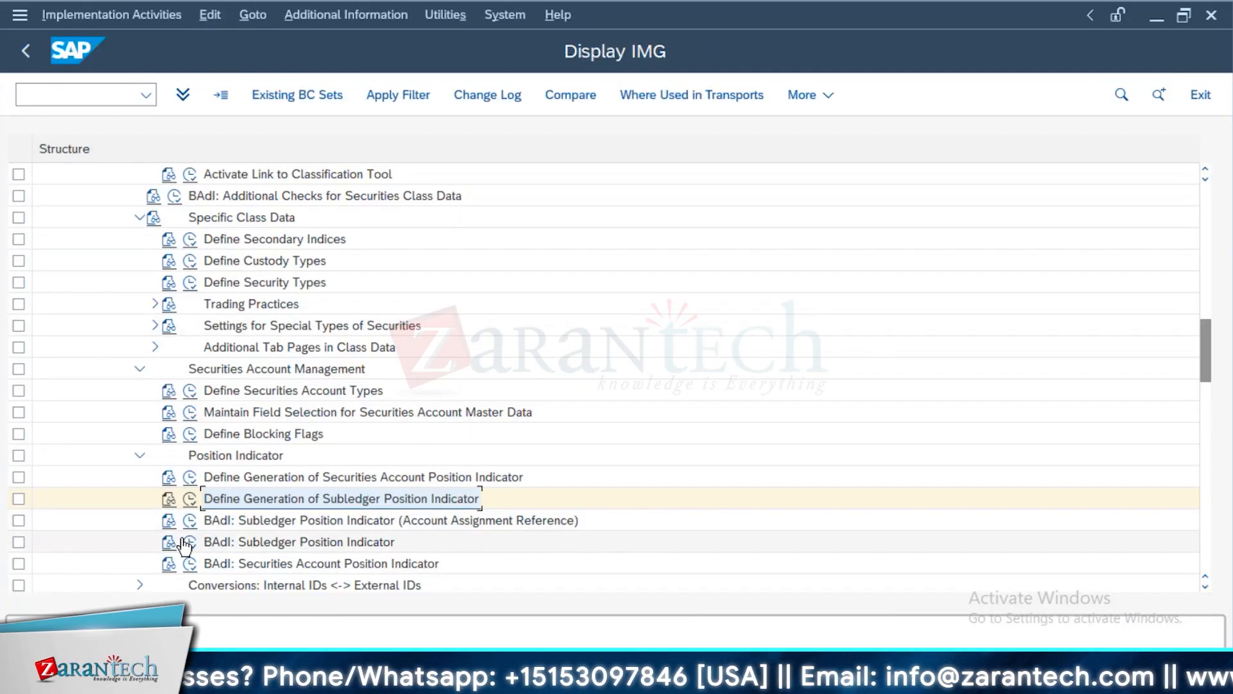
View the implementation dialog of the BAdI for the subledger position indicator (account assignment reference) and close it without creating anything
{"action": "scroll", "coordinate": [280, 482], "scroll_direction": "down", "scroll_amount": 2}
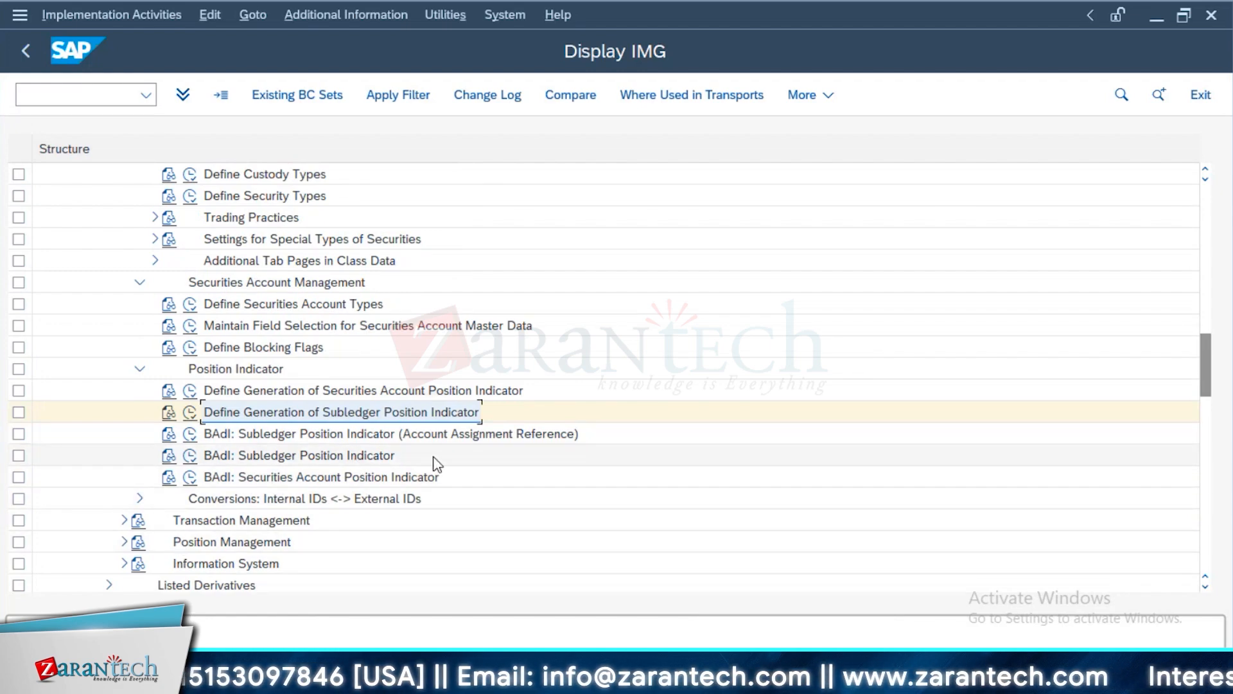
{"action": "left_click", "coordinate": [190, 434]}
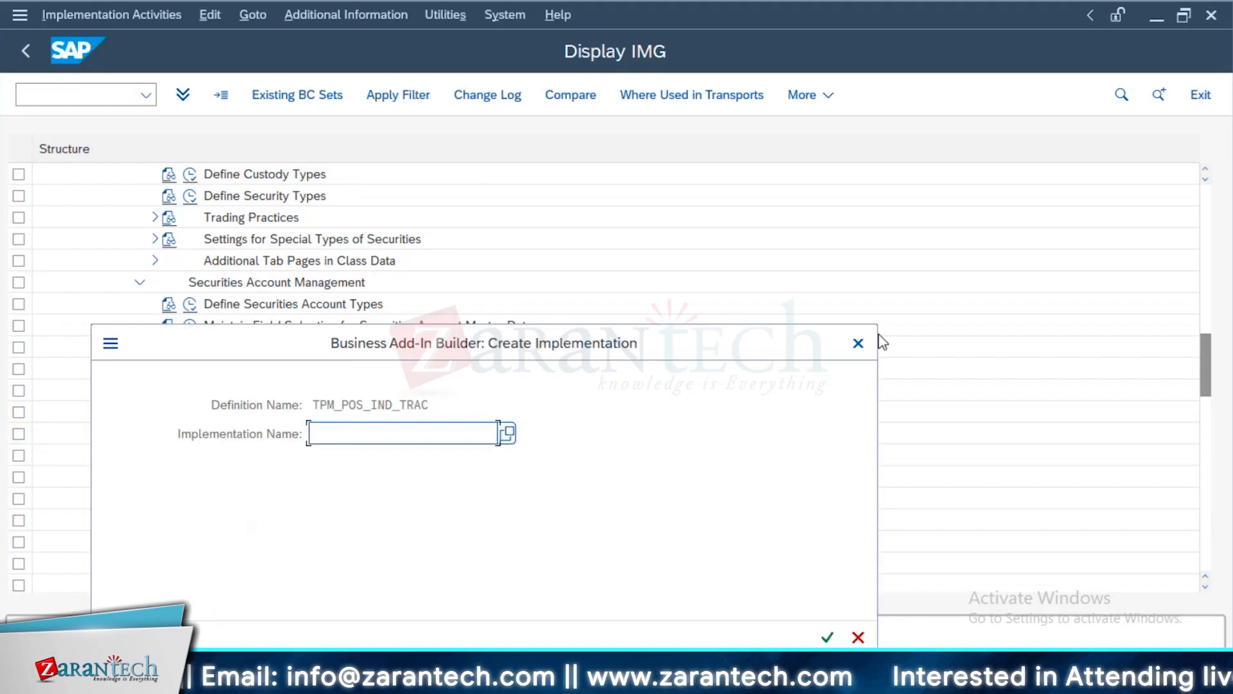
{"action": "left_click", "coordinate": [858, 343]}
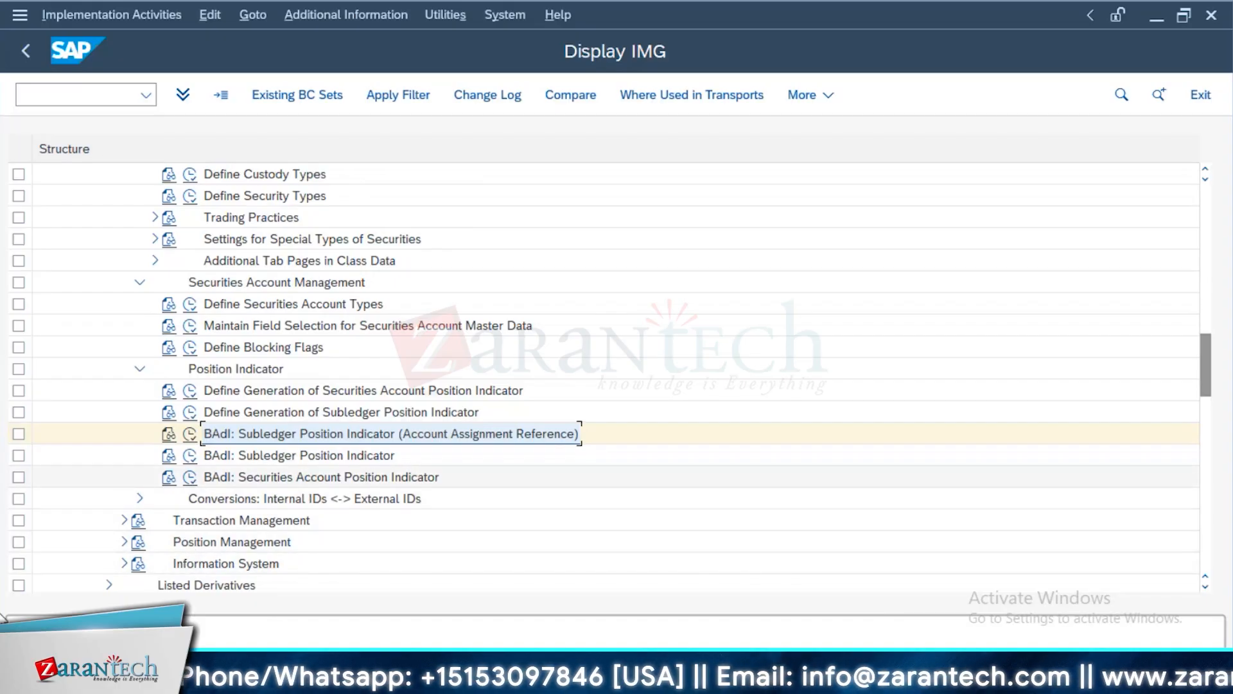
Expand Transaction Management and its Transaction Types activities in the customizing structure
{"action": "left_click", "coordinate": [126, 520]}
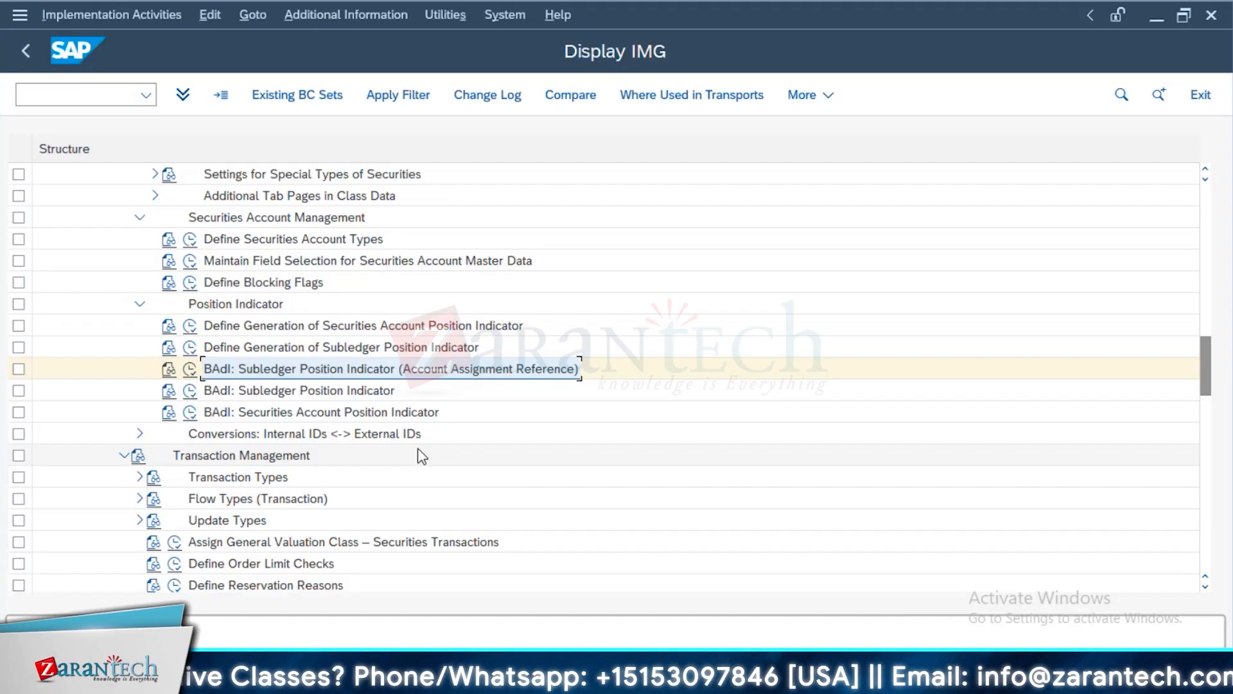
{"action": "left_click", "coordinate": [139, 477]}
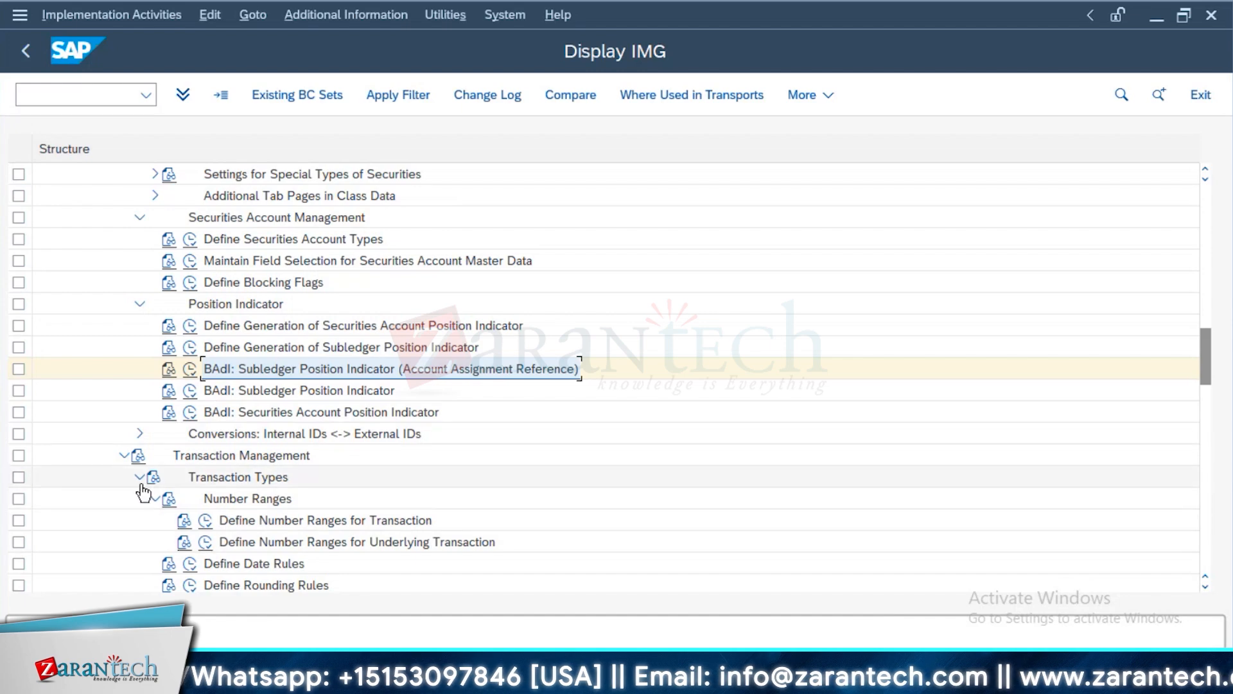
{"action": "scroll", "coordinate": [166, 543], "scroll_direction": "down", "scroll_amount": 1}
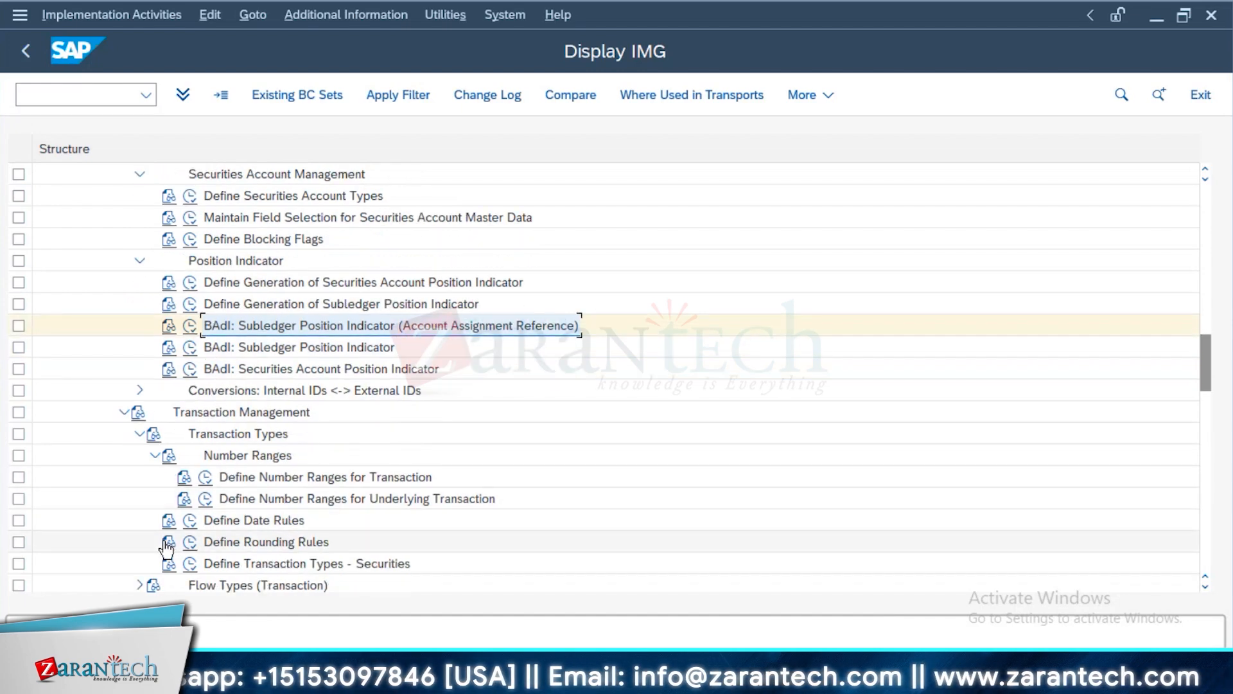
{"action": "scroll", "coordinate": [166, 546], "scroll_direction": "down", "scroll_amount": 1}
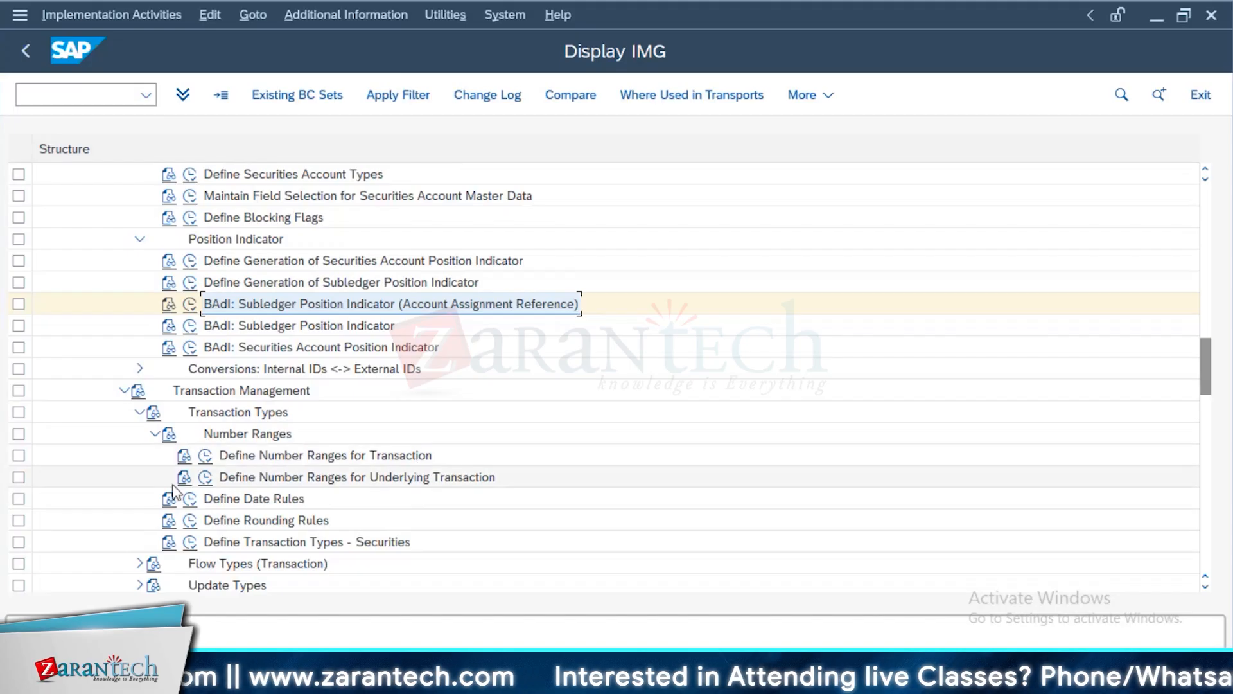
Display the financial transaction number range intervals for company code 1710 and return to the customizing structure
{"action": "left_click", "coordinate": [205, 456]}
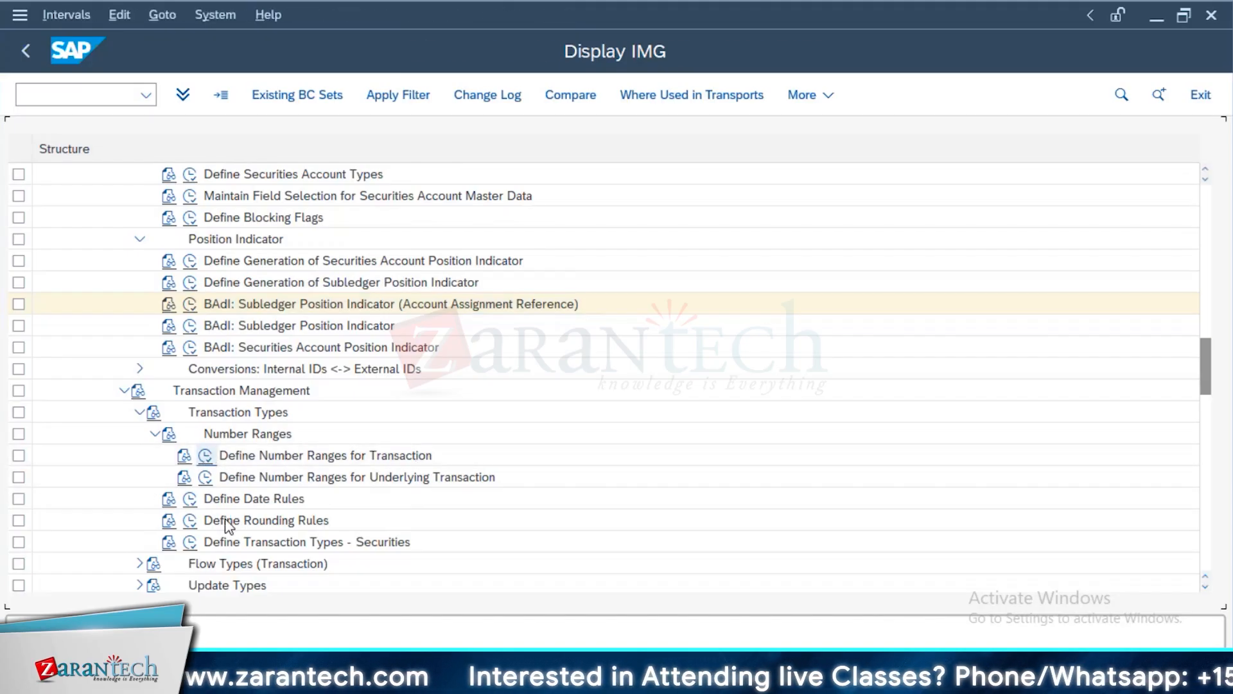
{"action": "type", "text": "1"}
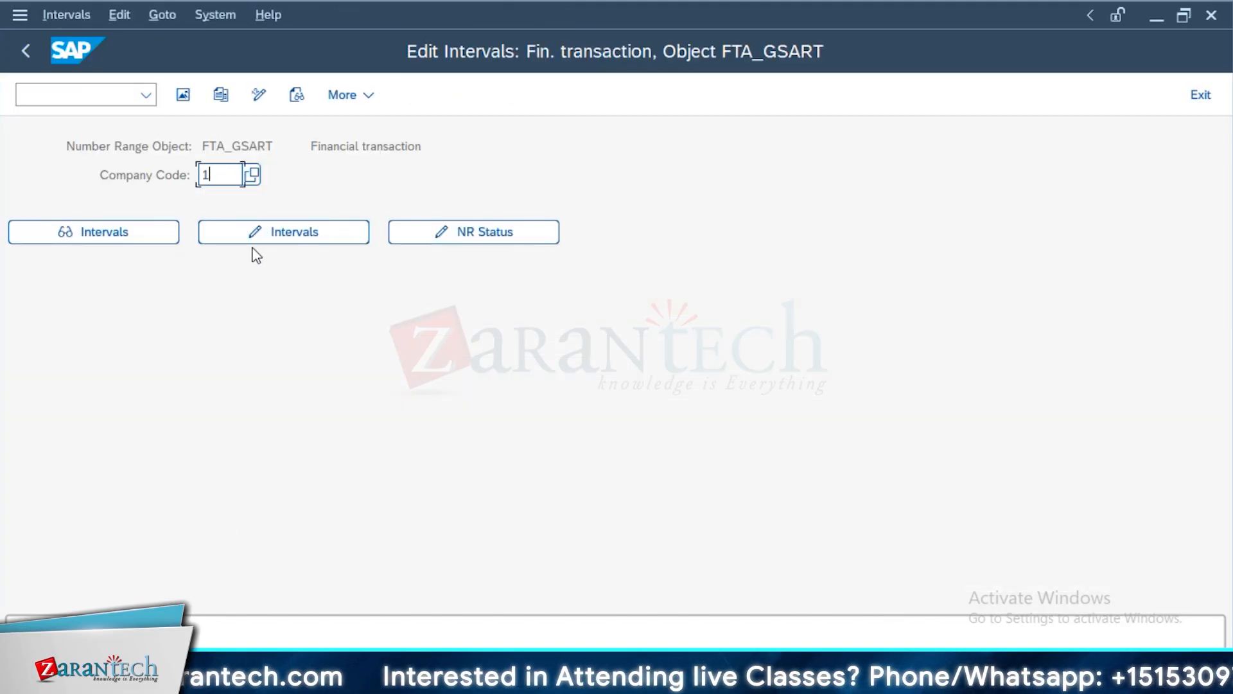
{"action": "type", "text": "710"}
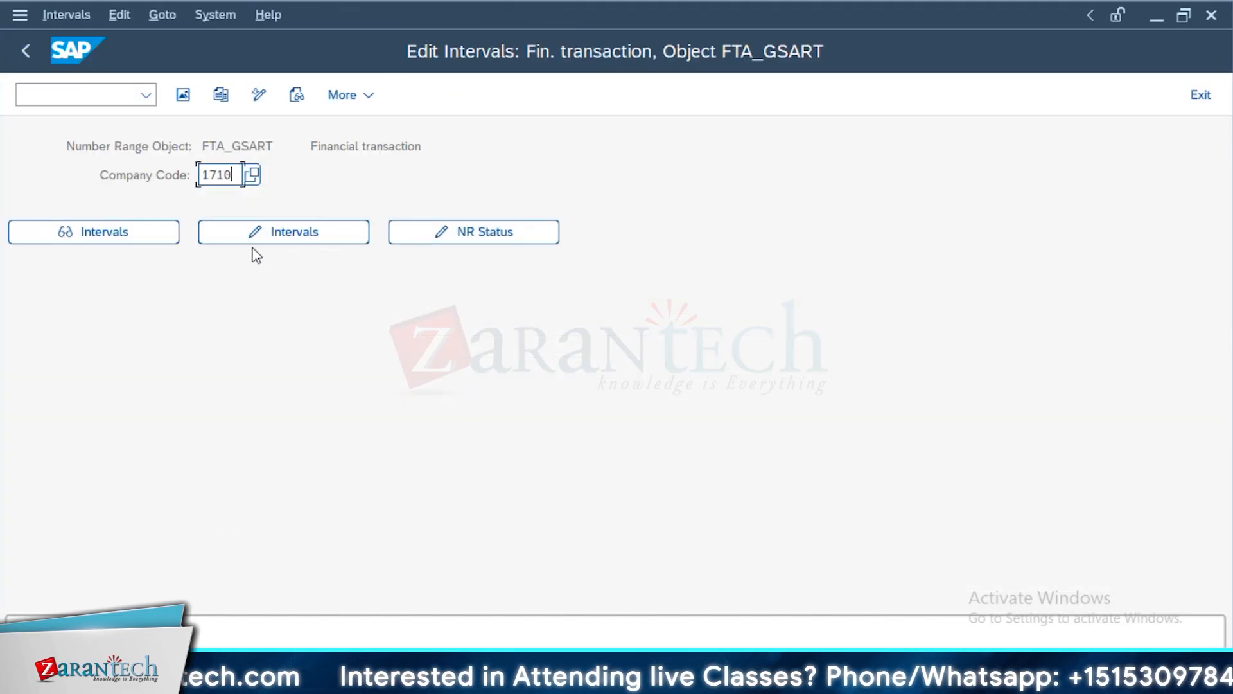
{"action": "left_click", "coordinate": [107, 244]}
{"action": "left_click", "coordinate": [18, 62]}
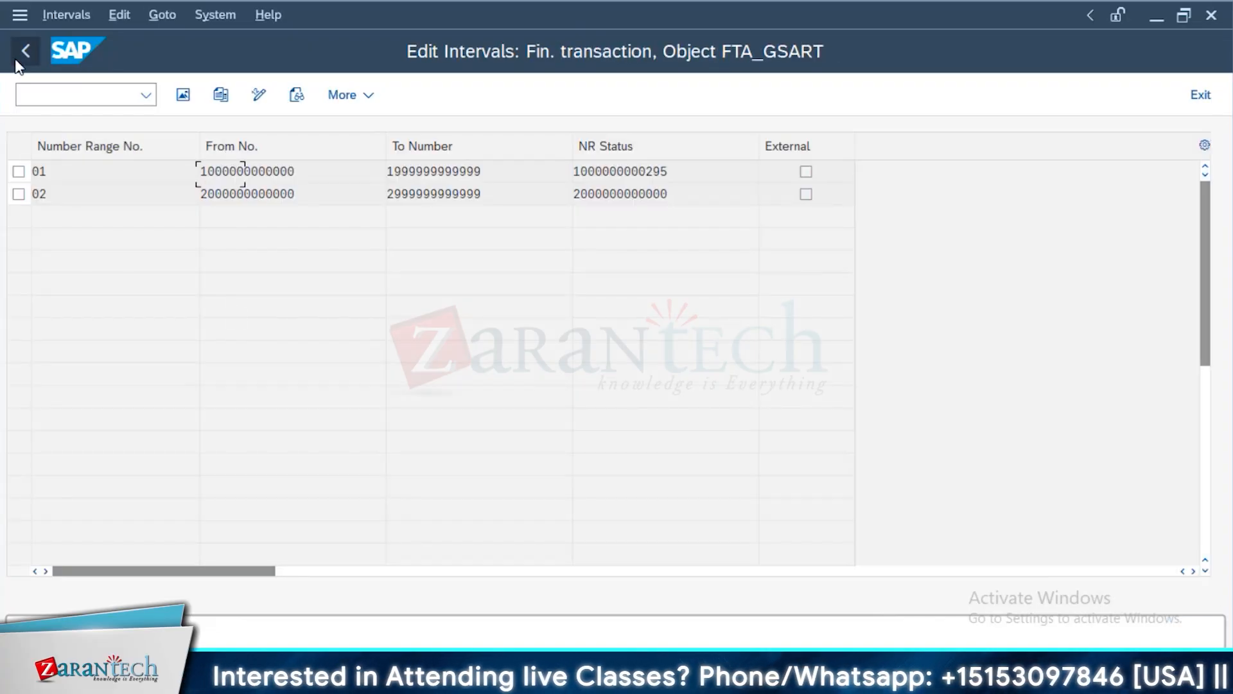
{"action": "left_click", "coordinate": [18, 62]}
View the number range intervals for underlying transactions and the date rules, returning to the customizing structure
{"action": "left_click", "coordinate": [206, 481]}
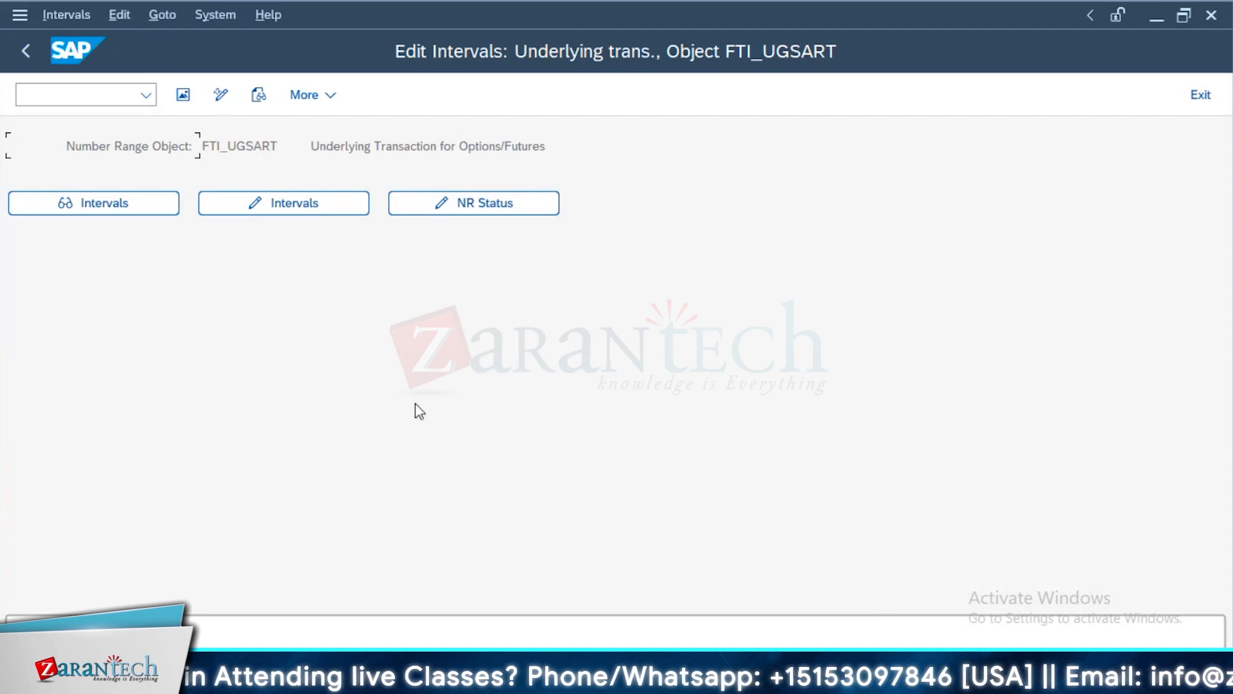
{"action": "left_click", "coordinate": [116, 203]}
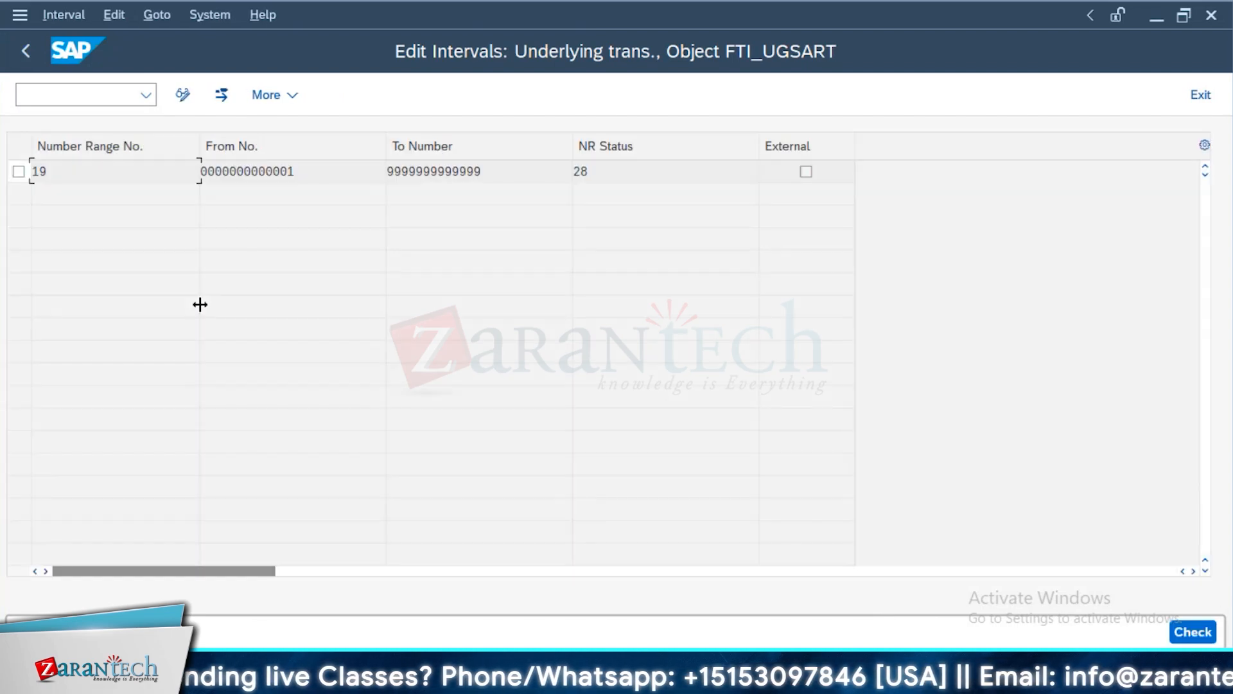
{"action": "left_click", "coordinate": [26, 50]}
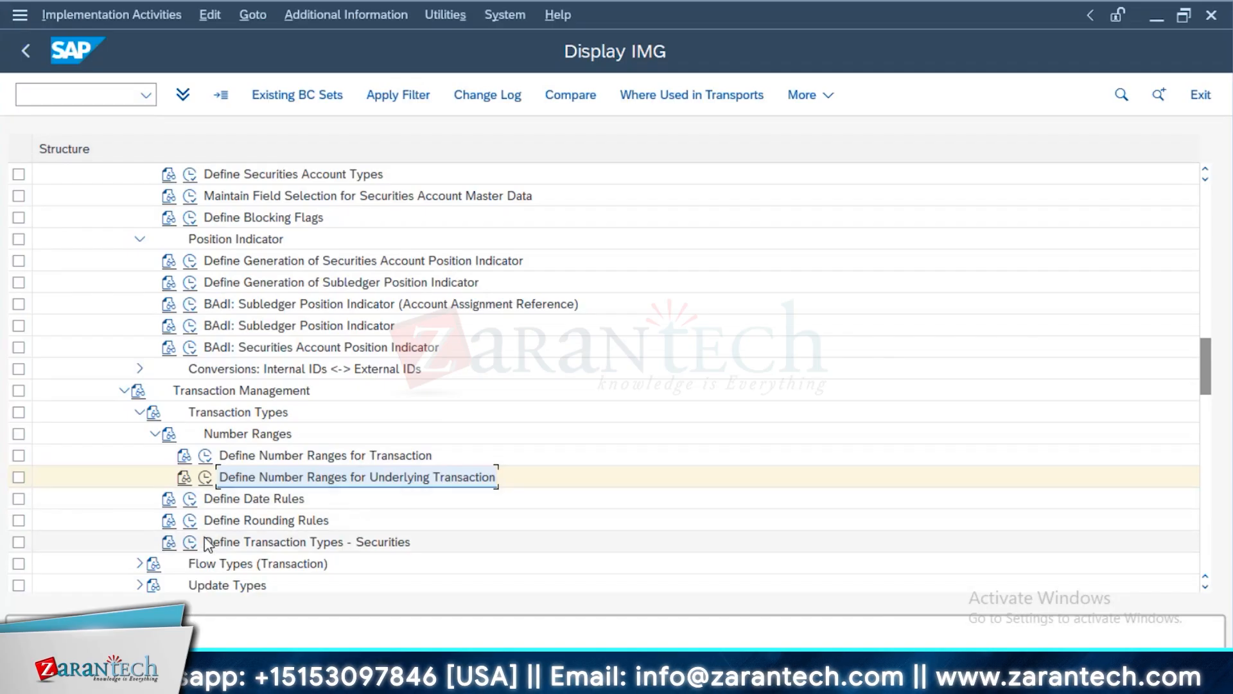
{"action": "left_click", "coordinate": [189, 501]}
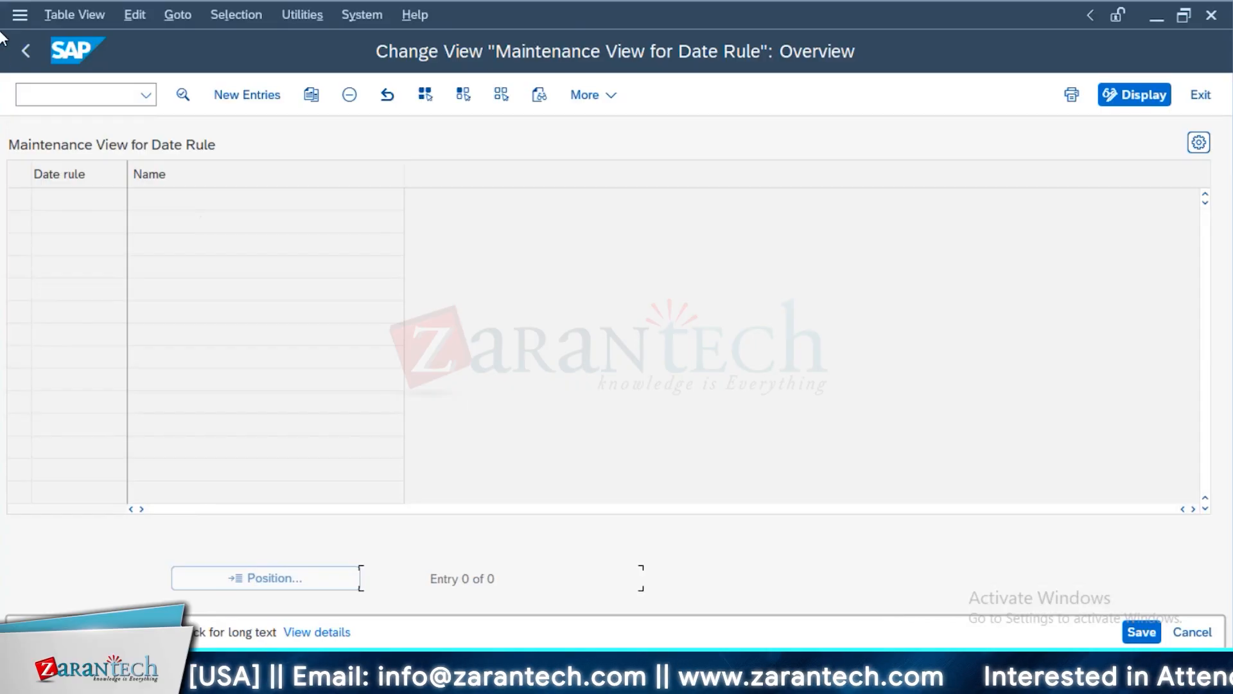
{"action": "left_click", "coordinate": [16, 58]}
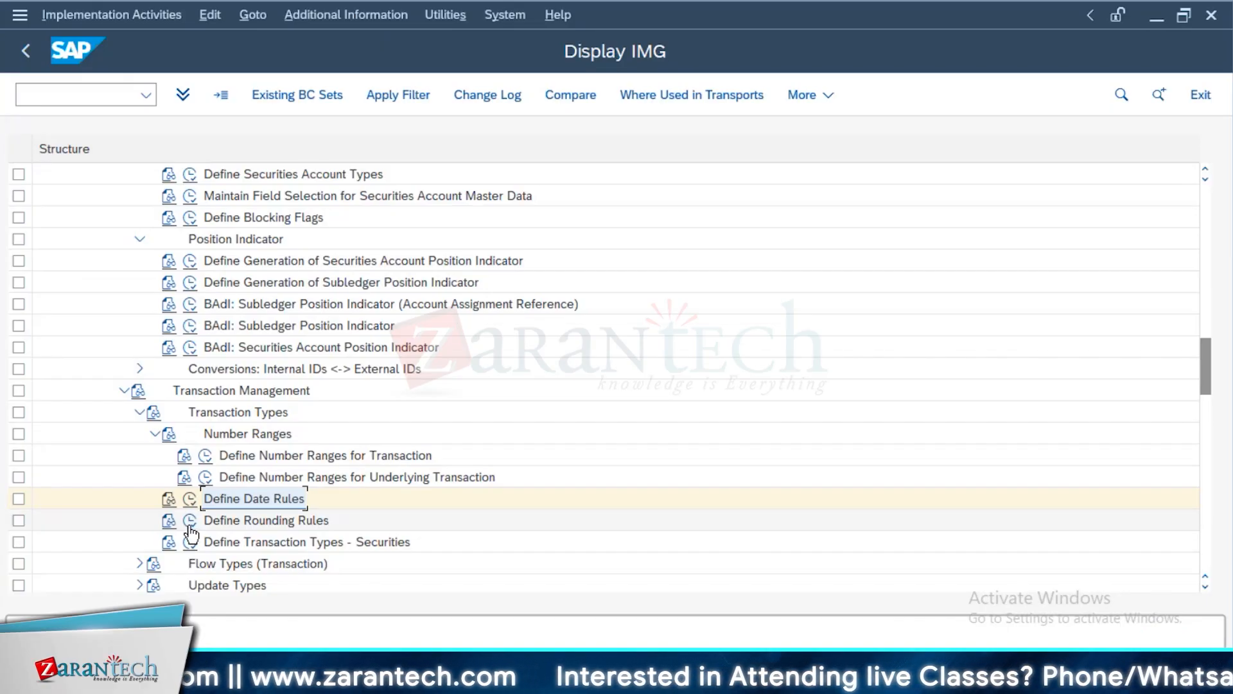
Open the Treasury rounding rules, widen the rounding rule column and display the details of rule CHF
{"action": "left_click", "coordinate": [190, 524]}
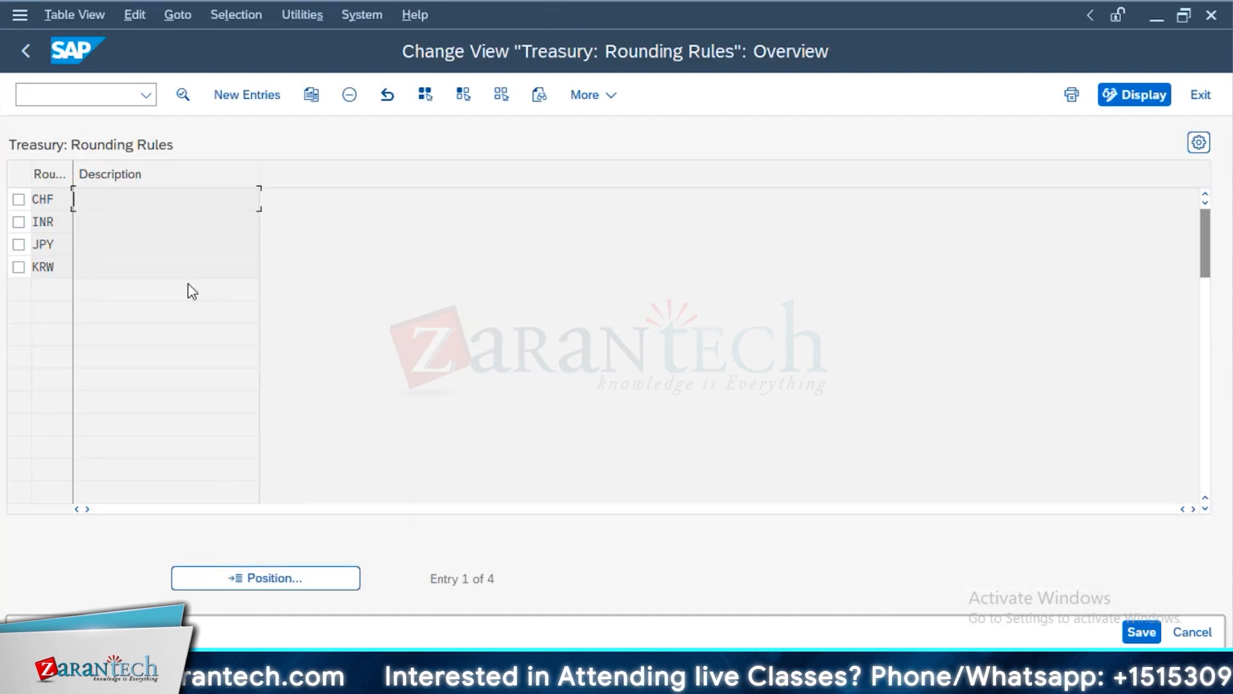
{"action": "left_click_drag", "start_coordinate": [18, 197], "coordinate": [183, 186]}
{"action": "left_click", "coordinate": [69, 195]}
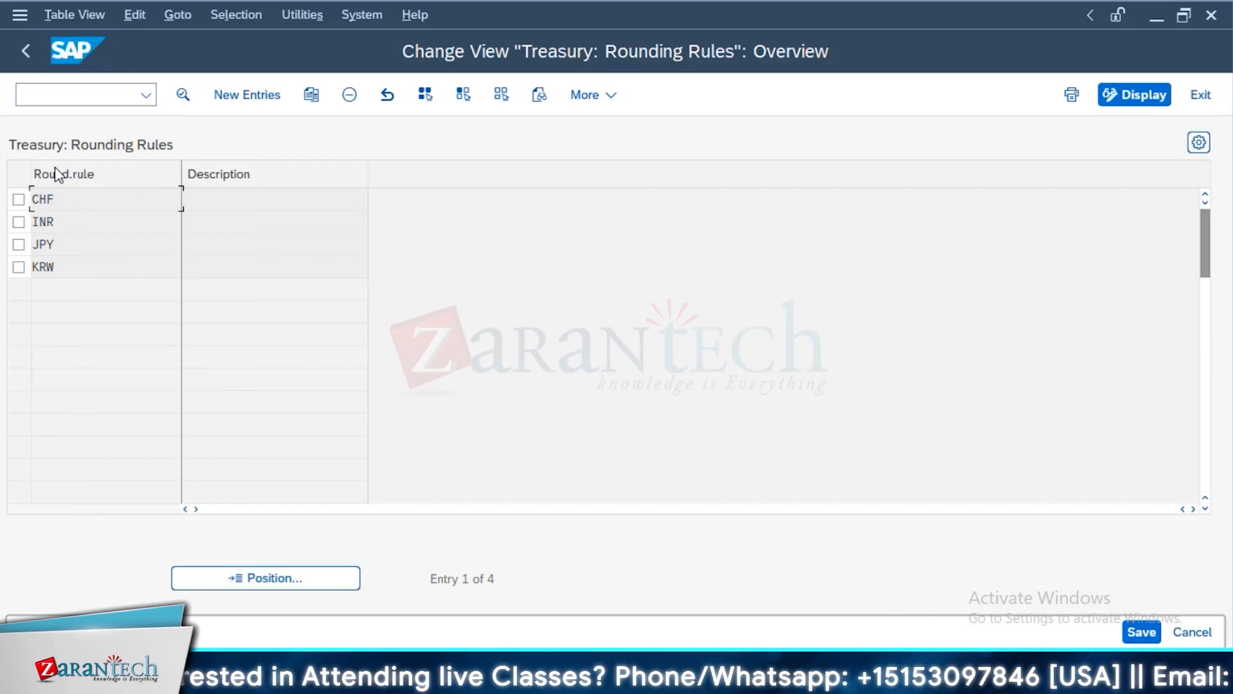
{"action": "double_click", "coordinate": [100, 201]}
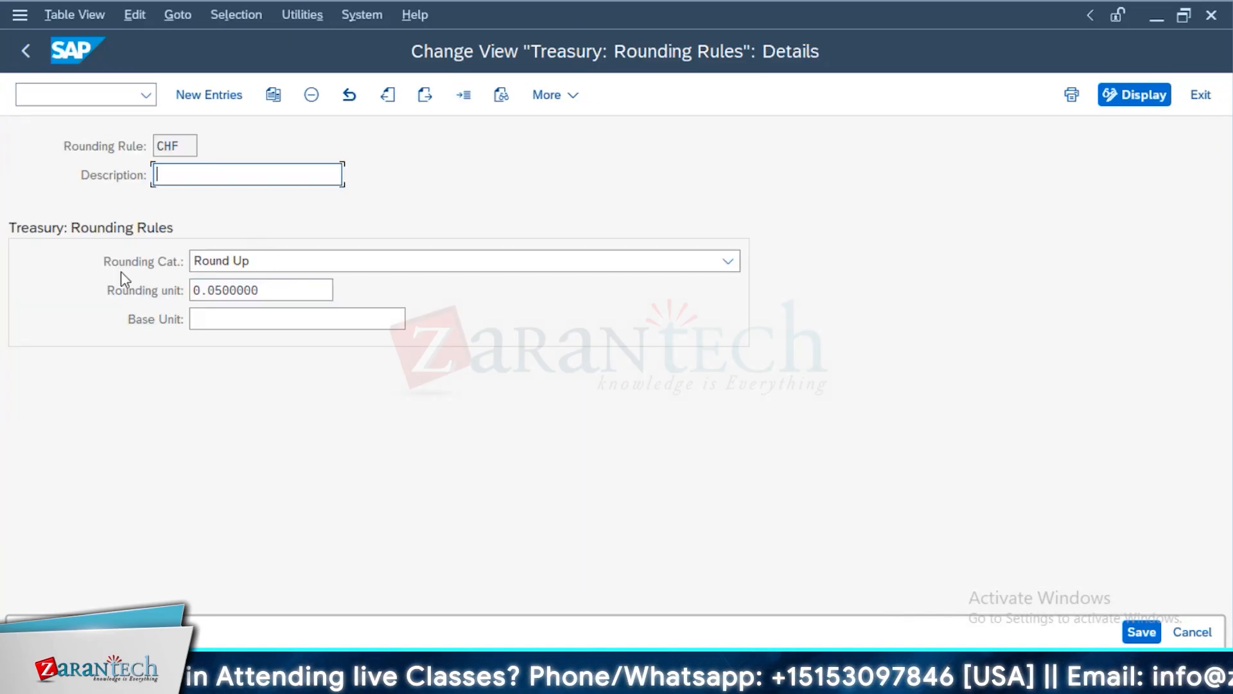
Leave the rounding rules and examine the stock and money market fund transaction types for securities, returning to the customizing structure
{"action": "left_click", "coordinate": [32, 51]}
{"action": "left_click", "coordinate": [32, 51]}
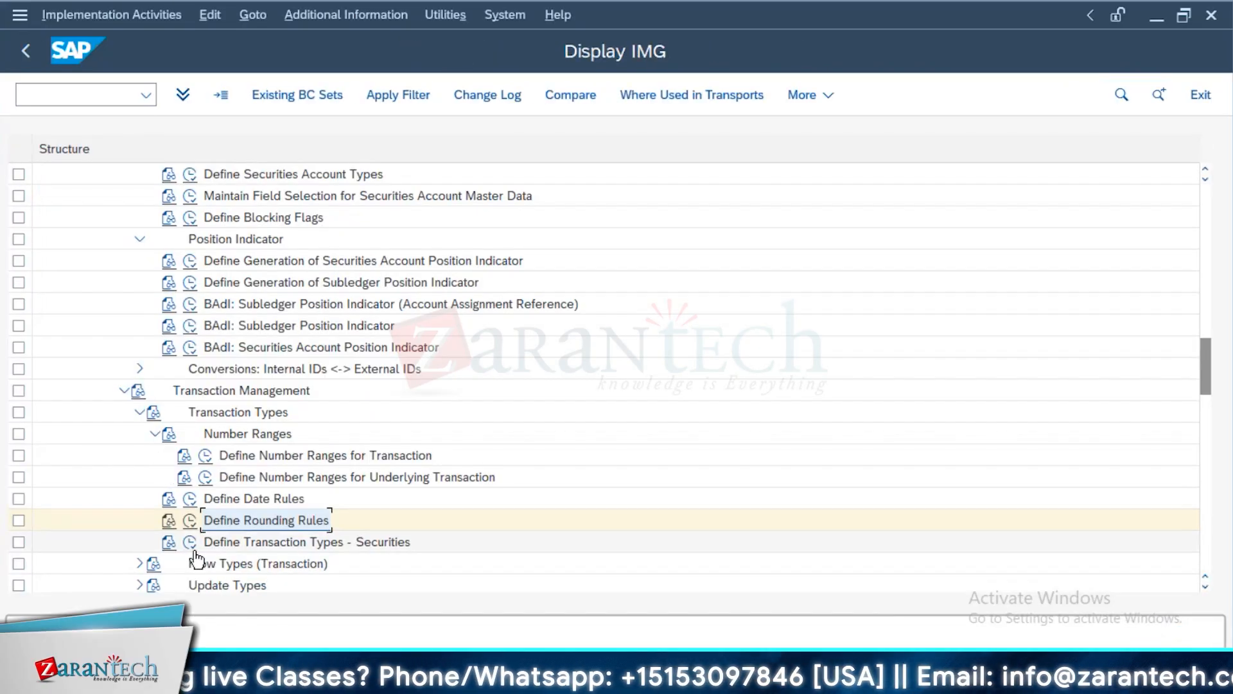
{"action": "left_click", "coordinate": [190, 545]}
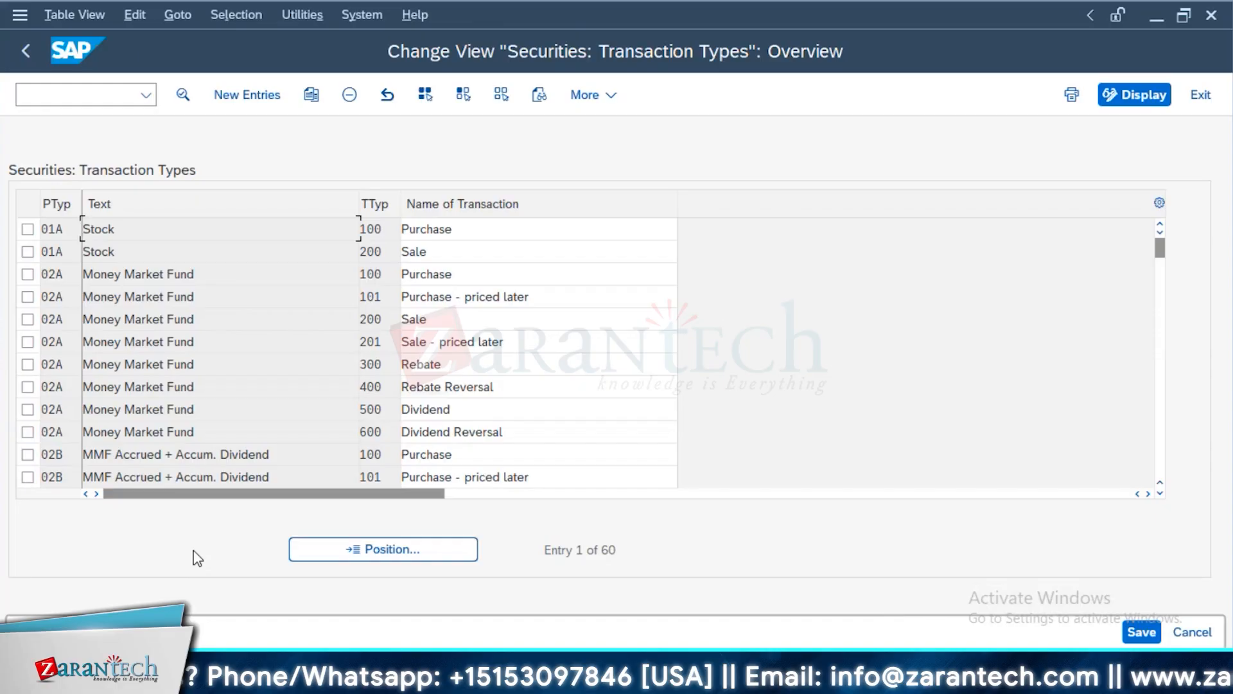
{"action": "left_click", "coordinate": [508, 228]}
{"action": "left_click", "coordinate": [442, 252]}
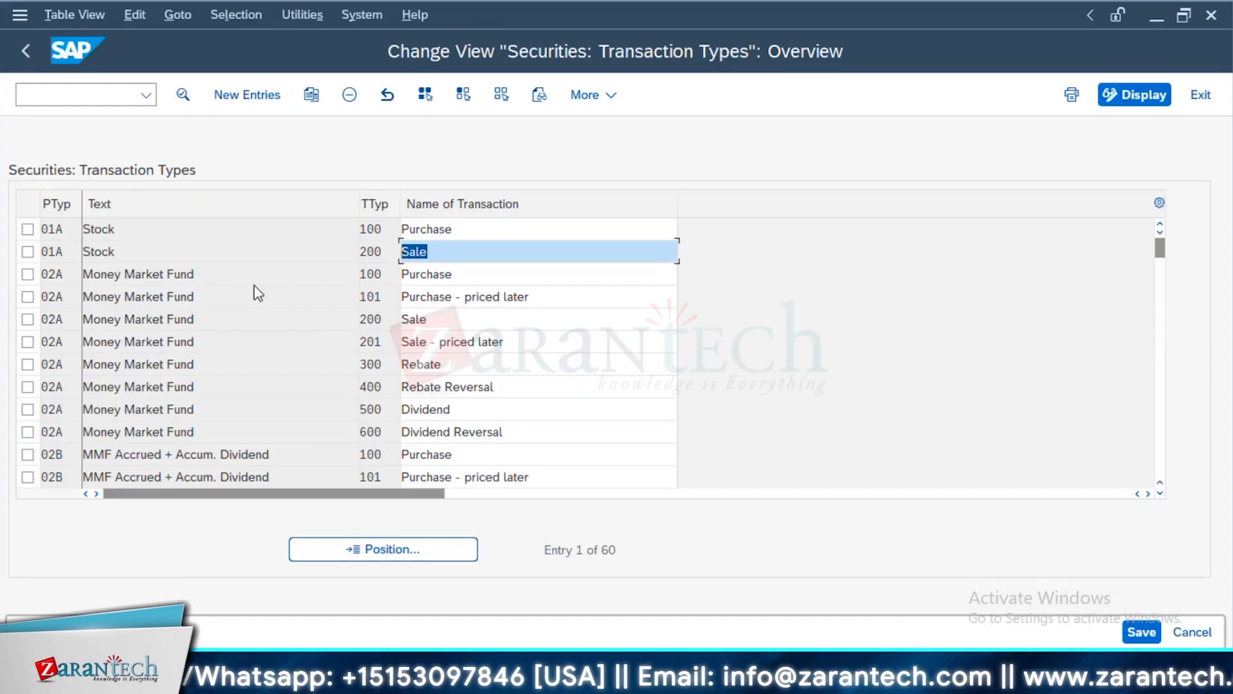
{"action": "left_click", "coordinate": [67, 275]}
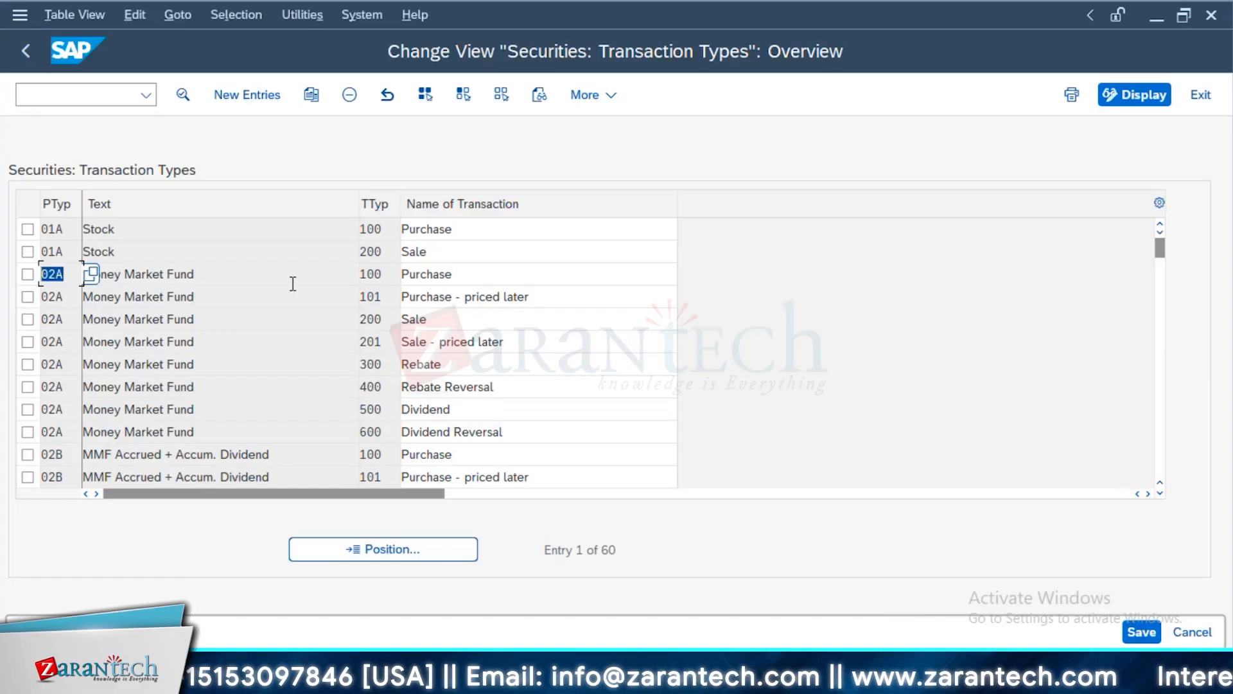
{"action": "key", "text": "Tab"}
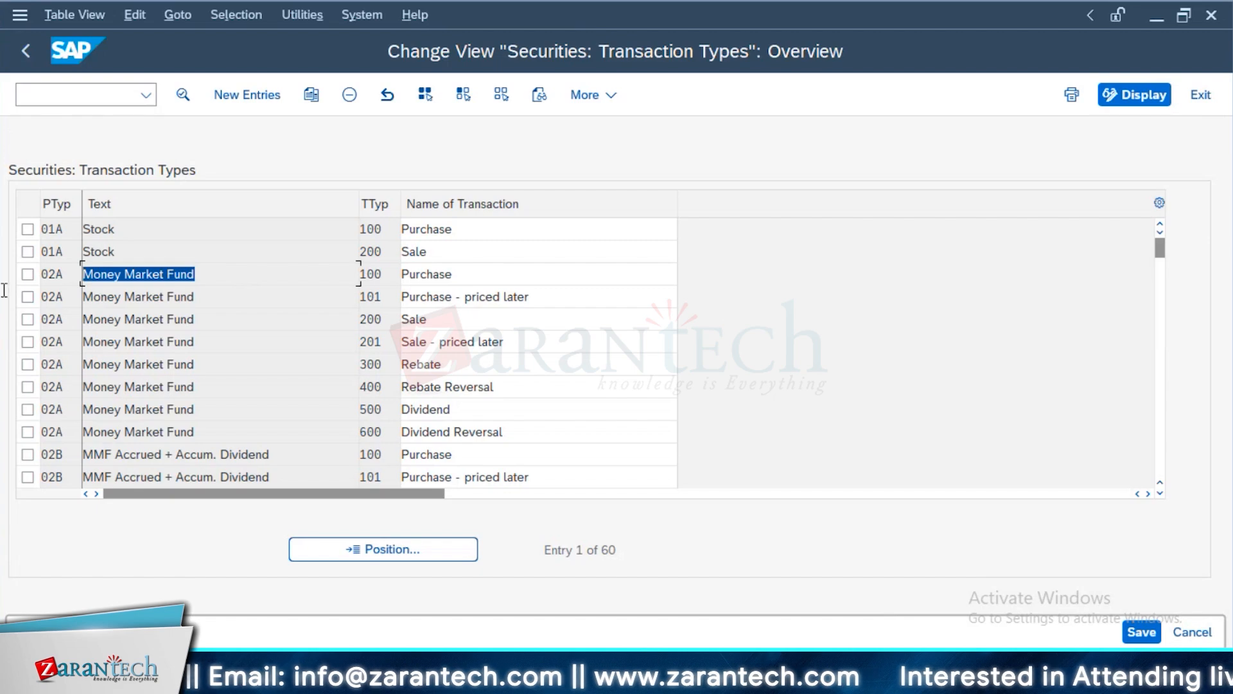
{"action": "double_click", "coordinate": [50, 296]}
{"action": "left_click", "coordinate": [26, 52]}
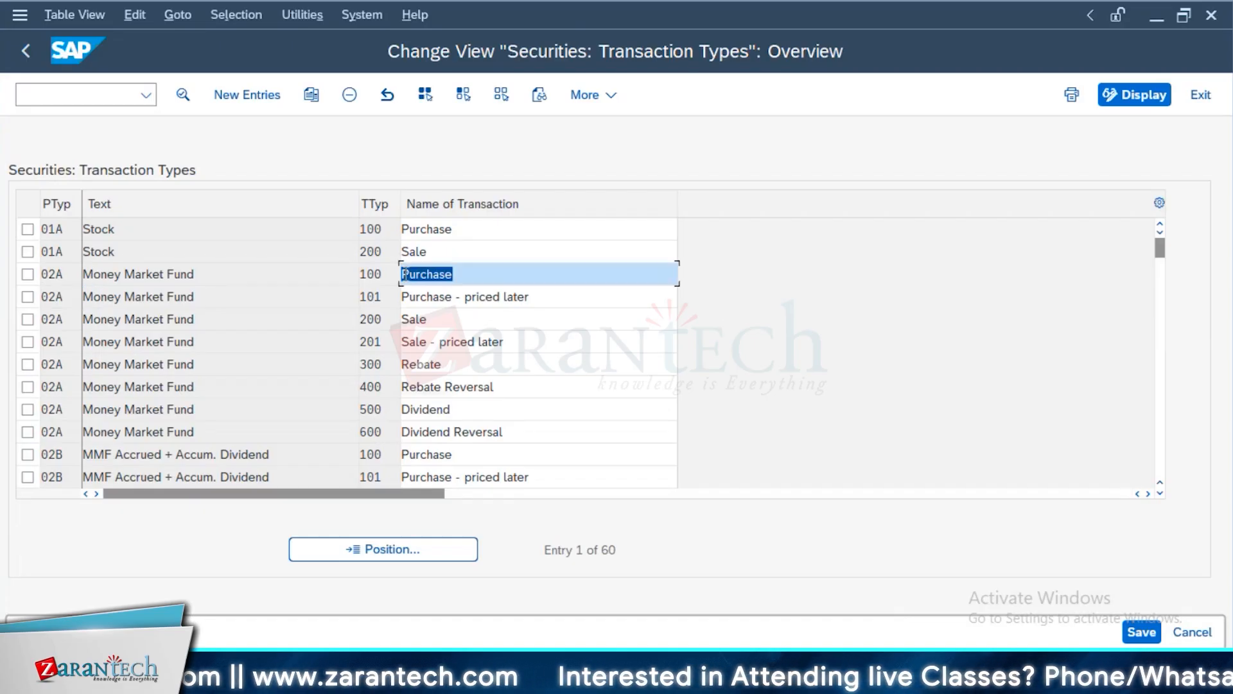
{"action": "left_click", "coordinate": [33, 62]}
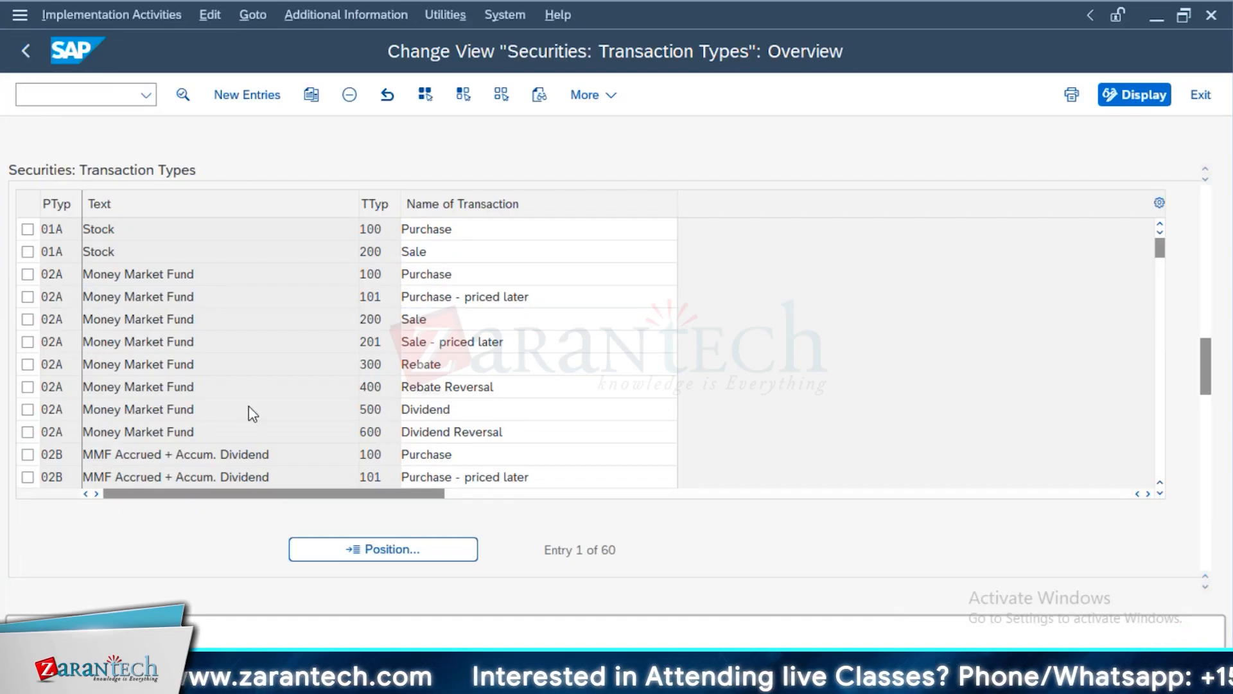
Open the securities flow types and examine the flow categories of the purchase, redemption and rebate reinvestment reversal entries
{"action": "scroll", "coordinate": [253, 418], "scroll_direction": "down", "scroll_amount": 2}
{"action": "scroll", "coordinate": [281, 499], "scroll_direction": "down", "scroll_amount": 3}
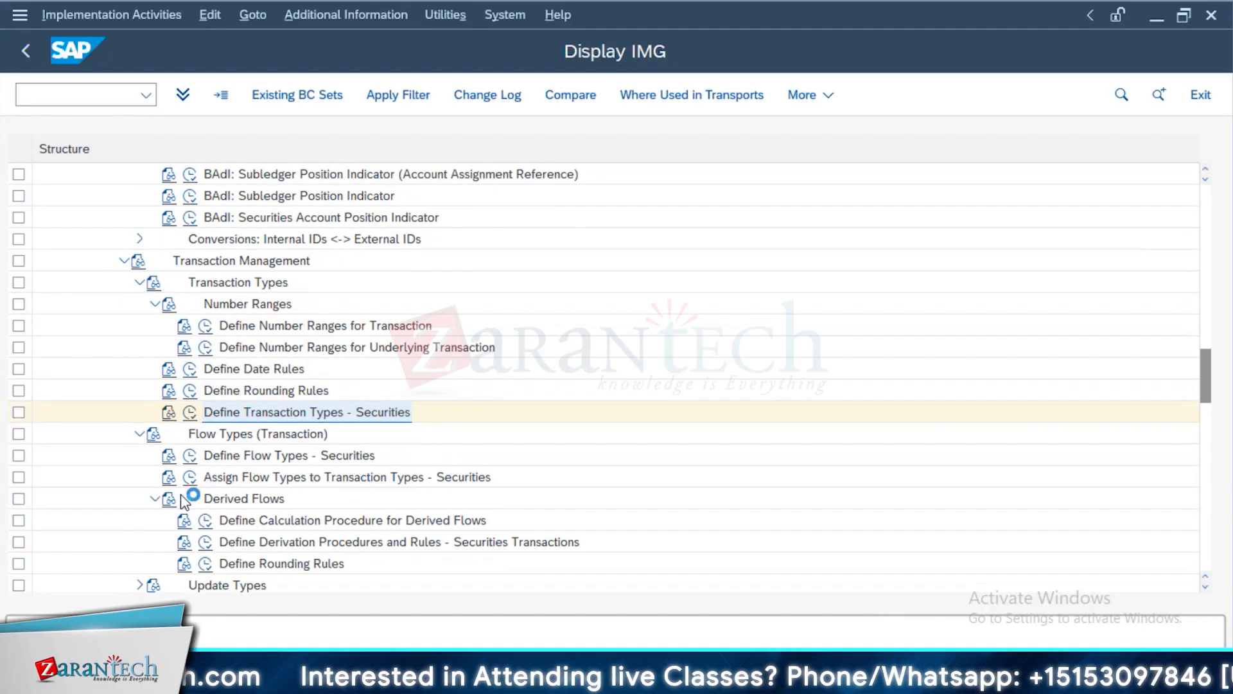
{"action": "left_click", "coordinate": [190, 456]}
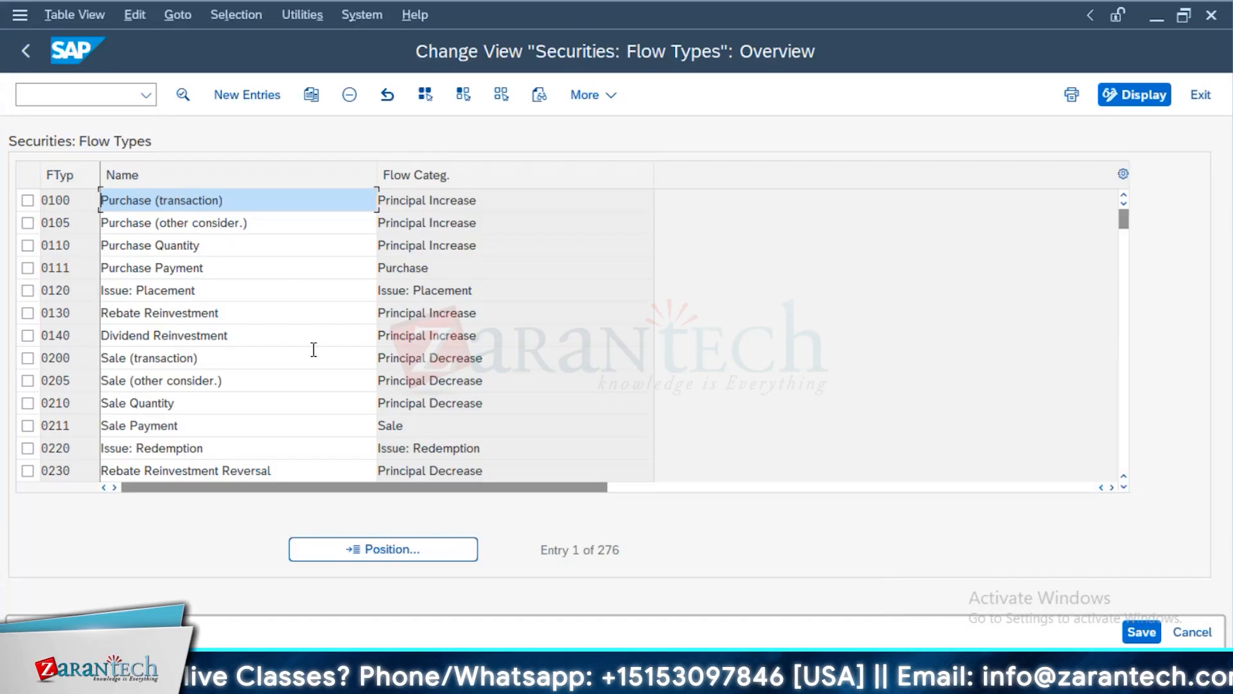
{"action": "double_click", "coordinate": [440, 266]}
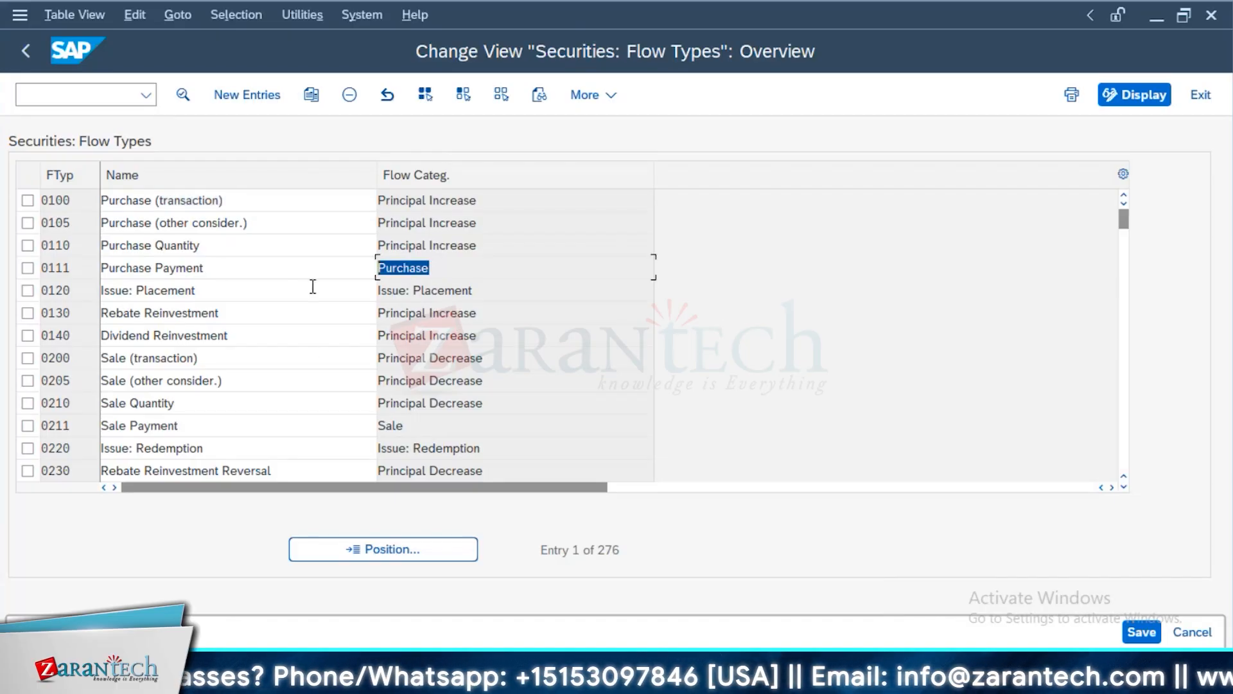
{"action": "left_click_drag", "start_coordinate": [415, 444], "coordinate": [370, 438]}
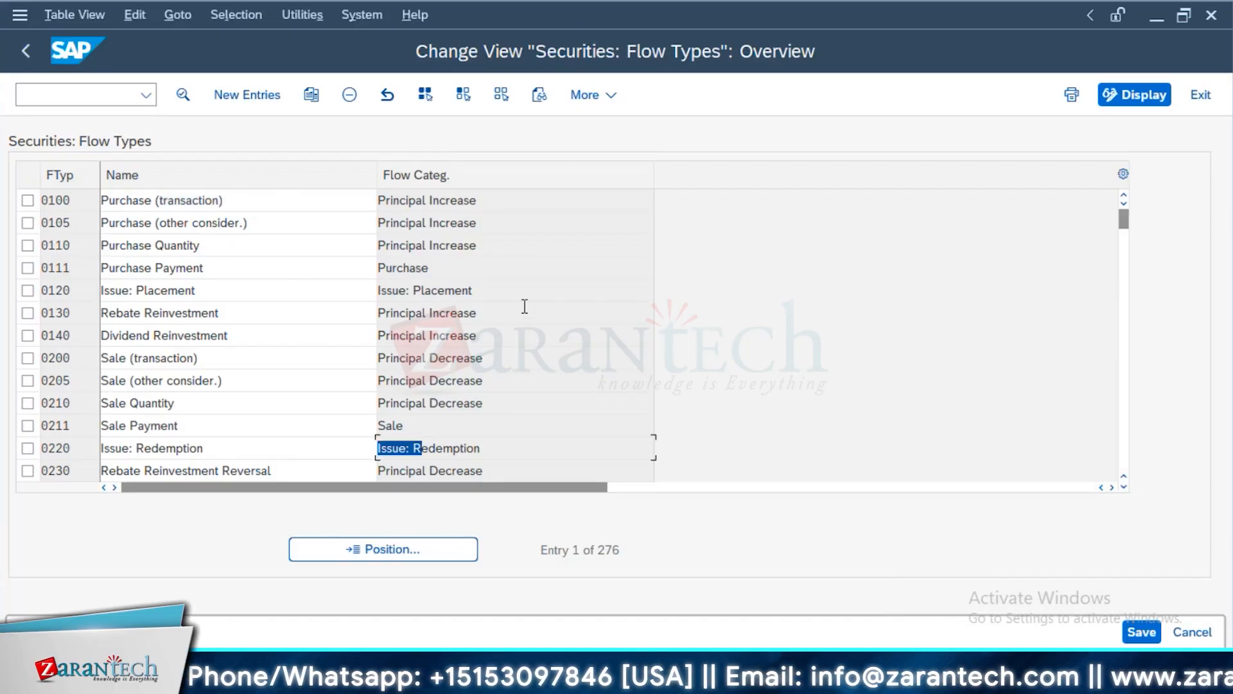
{"action": "left_click_drag", "start_coordinate": [525, 307], "coordinate": [191, 338]}
{"action": "left_click_drag", "start_coordinate": [487, 470], "coordinate": [321, 472]}
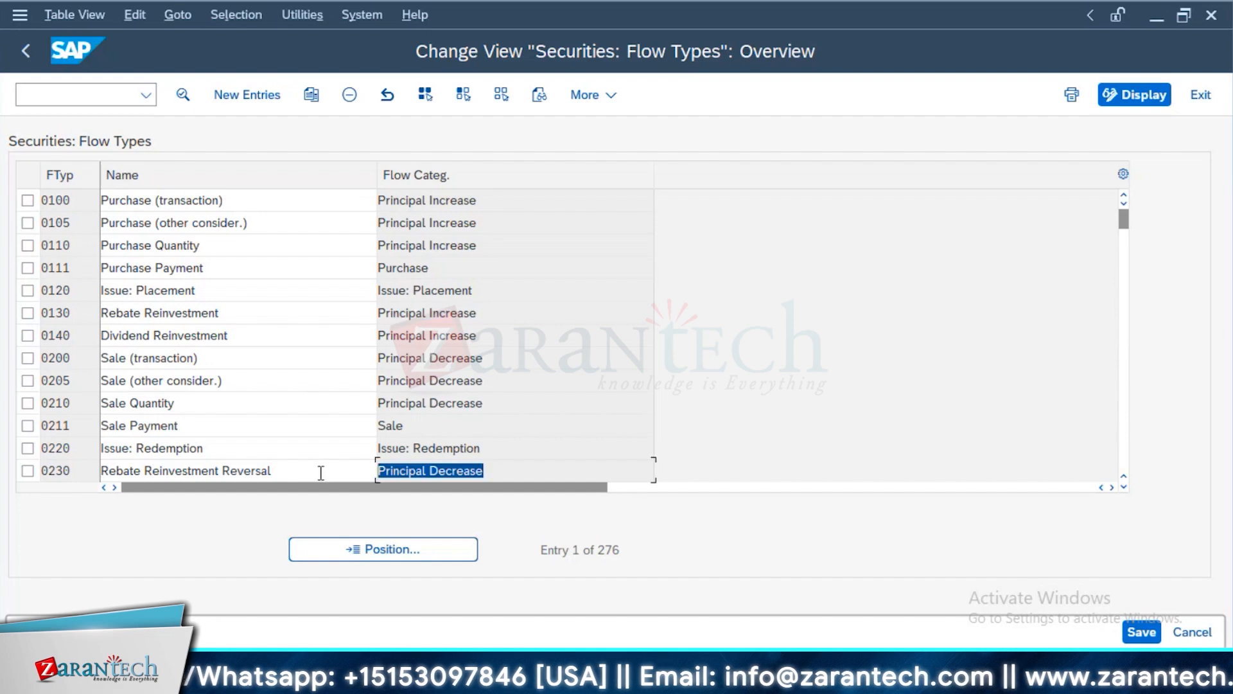
{"action": "left_click_drag", "start_coordinate": [479, 215], "coordinate": [363, 243]}
{"action": "left_click_drag", "start_coordinate": [459, 273], "coordinate": [349, 309]}
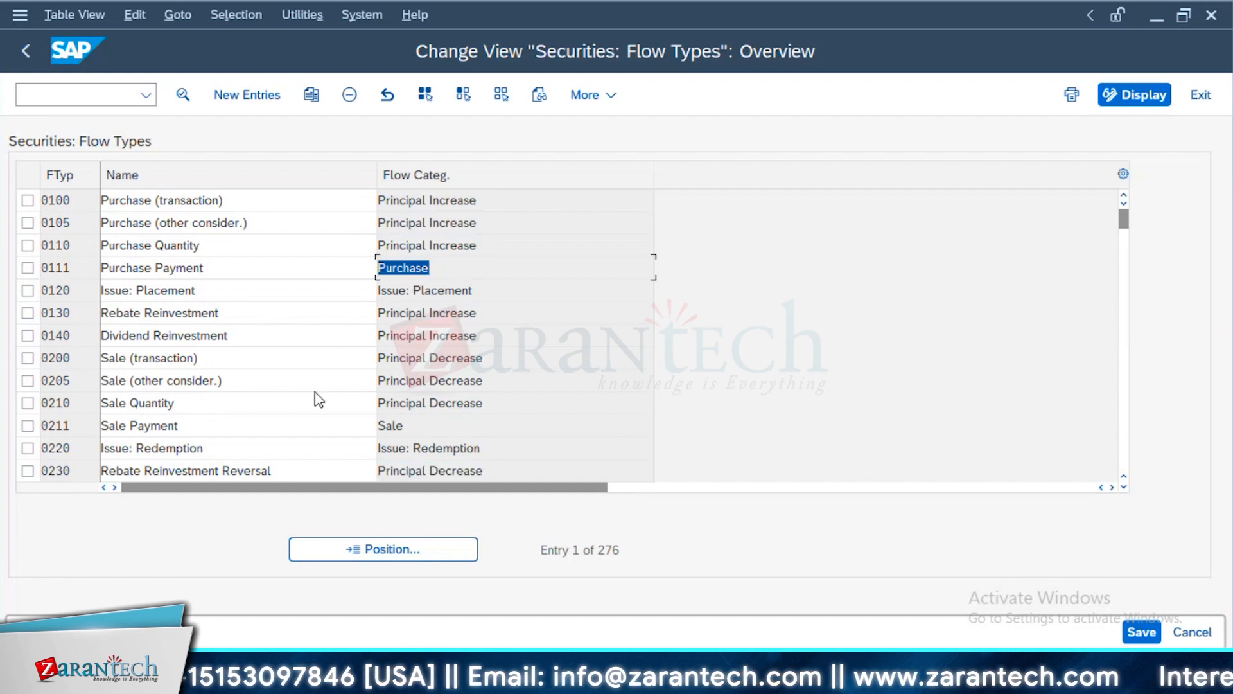
Examine the dividend reinvestment reversal and capitalized brokerage flow types, and view the assignment of flow types to transaction types
{"action": "scroll", "coordinate": [370, 389], "scroll_direction": "down", "scroll_amount": 1}
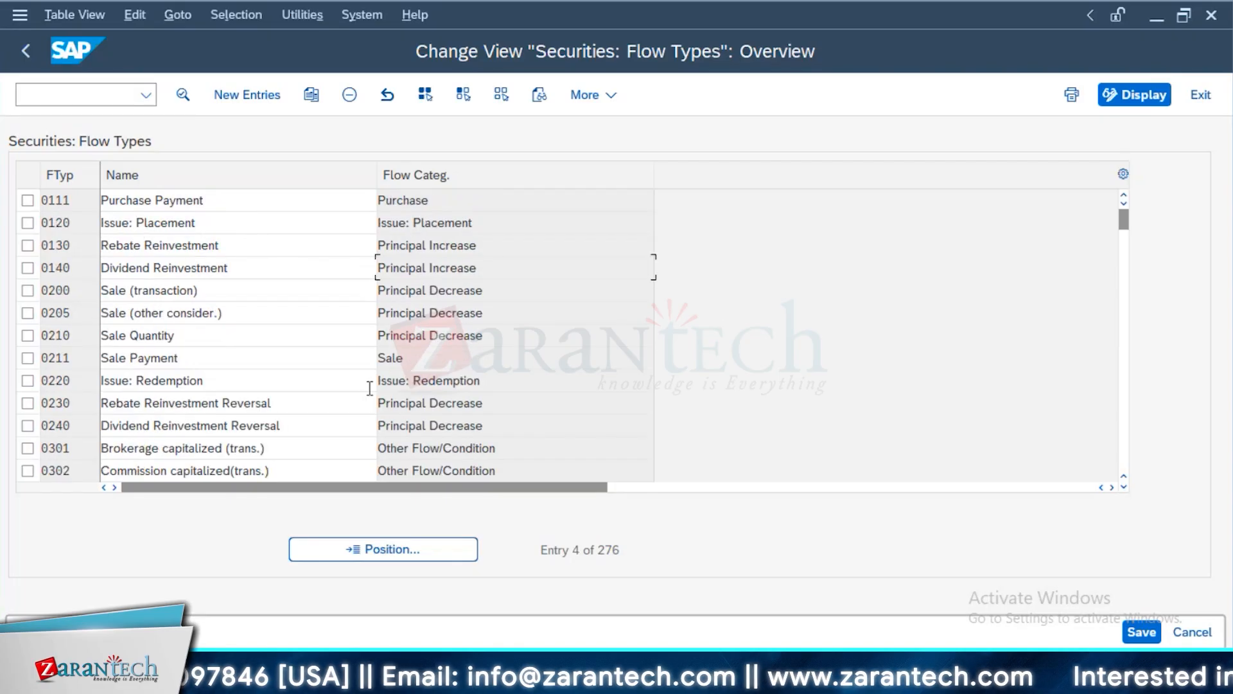
{"action": "scroll", "coordinate": [370, 389], "scroll_direction": "down", "scroll_amount": 1}
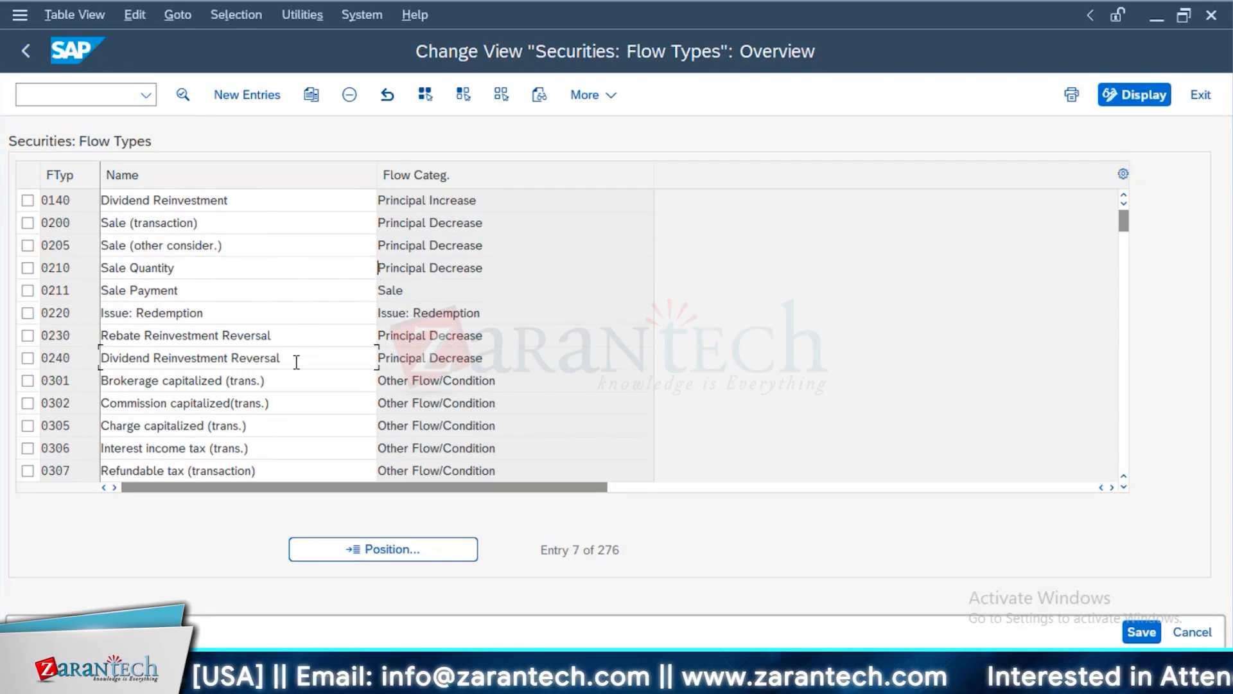
{"action": "left_click_drag", "start_coordinate": [296, 362], "coordinate": [41, 386]}
{"action": "left_click_drag", "start_coordinate": [291, 401], "coordinate": [62, 421]}
{"action": "left_click_drag", "start_coordinate": [252, 381], "coordinate": [126, 400]}
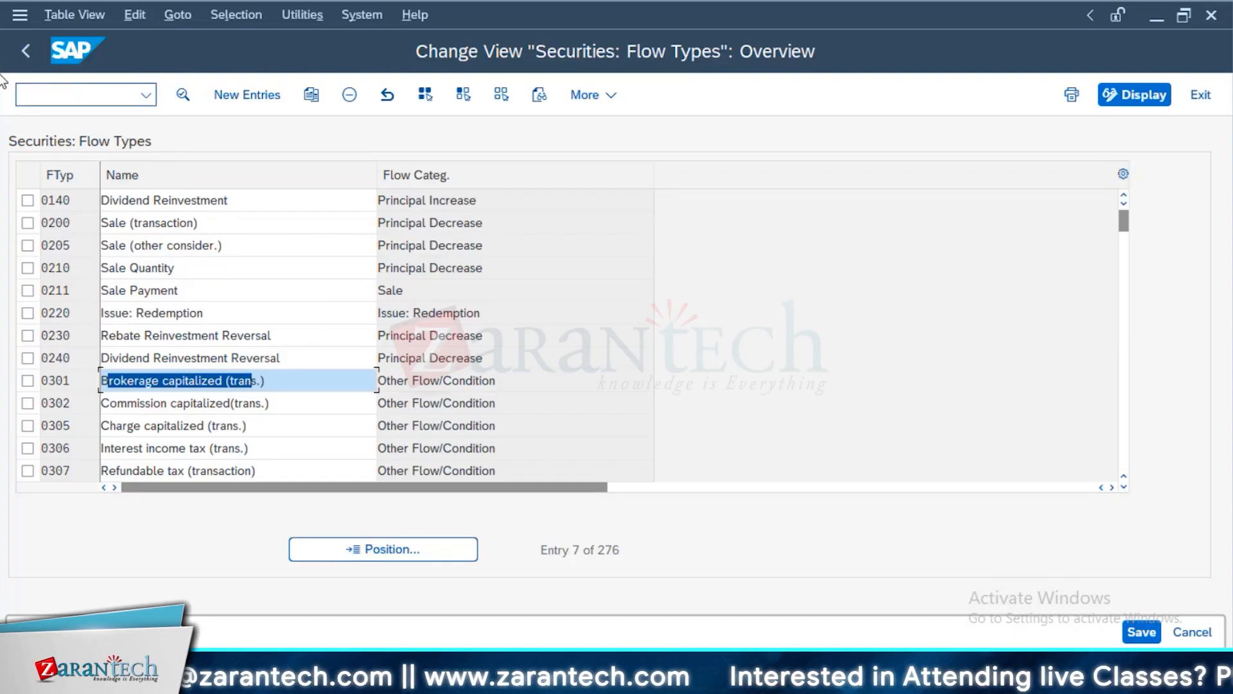
{"action": "left_click", "coordinate": [25, 48]}
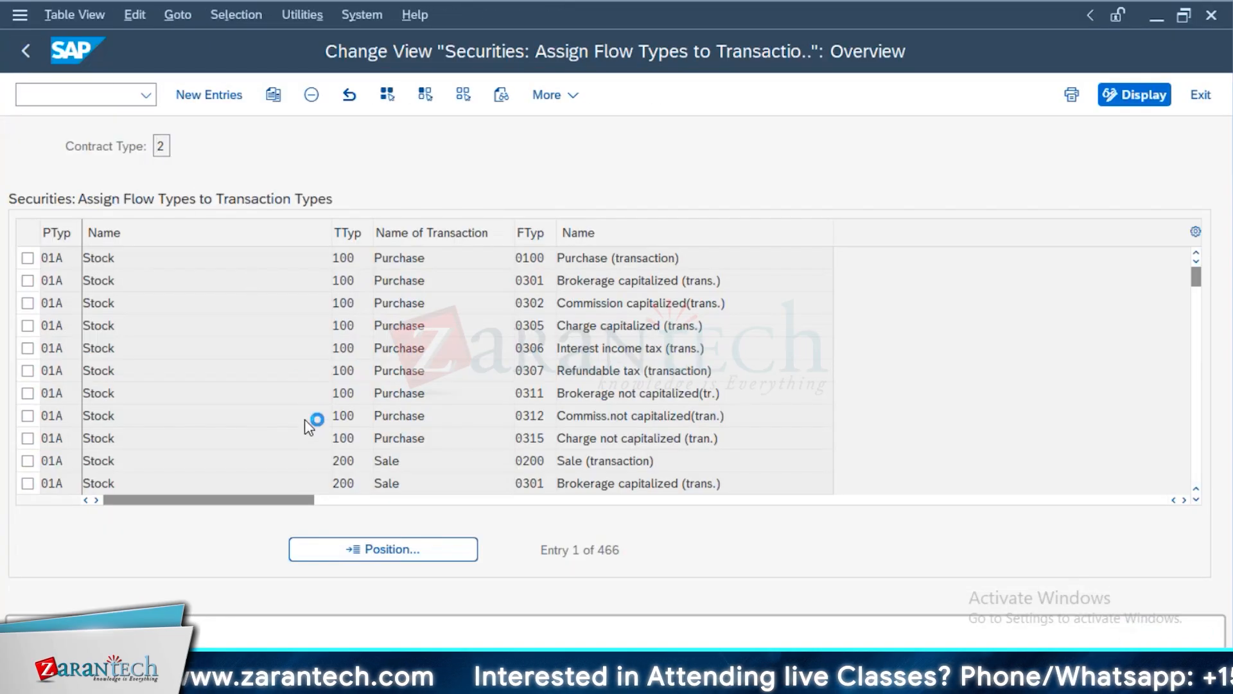
Open the calculation procedures for derived flows, check their currency-dependent and amount-dependent rules, and return to the customizing structure
{"action": "scroll", "coordinate": [325, 478], "scroll_direction": "down", "scroll_amount": 4}
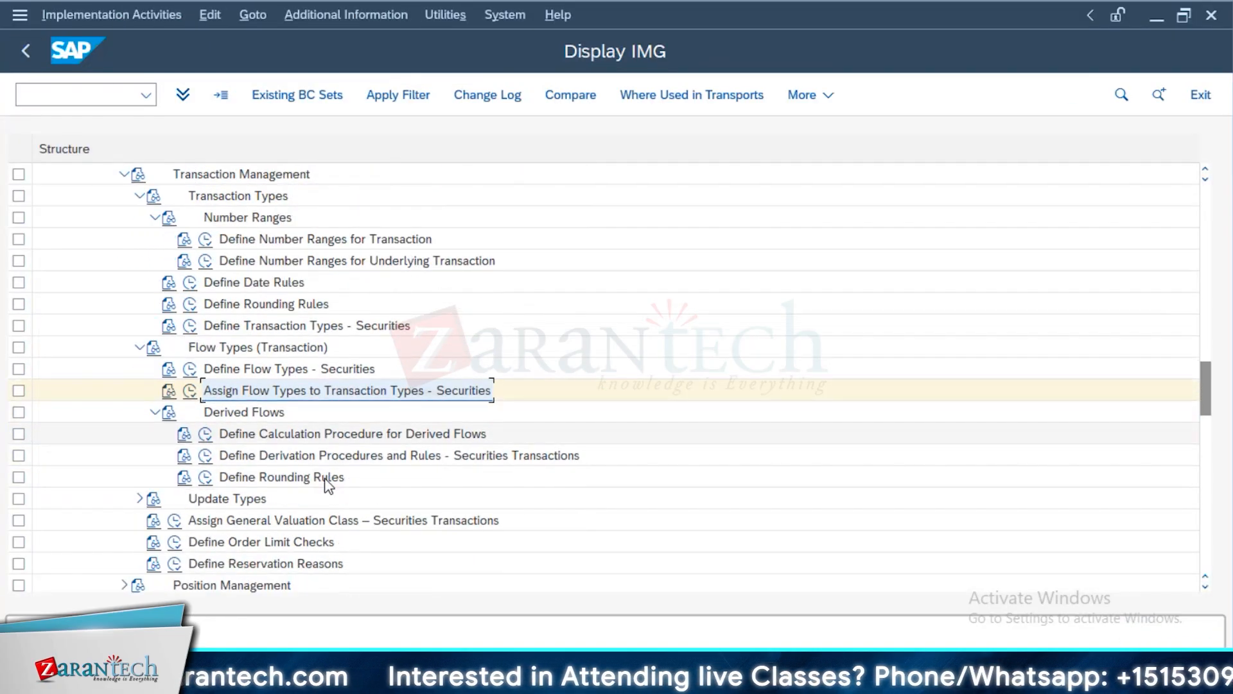
{"action": "scroll", "coordinate": [329, 487], "scroll_direction": "down", "scroll_amount": 1}
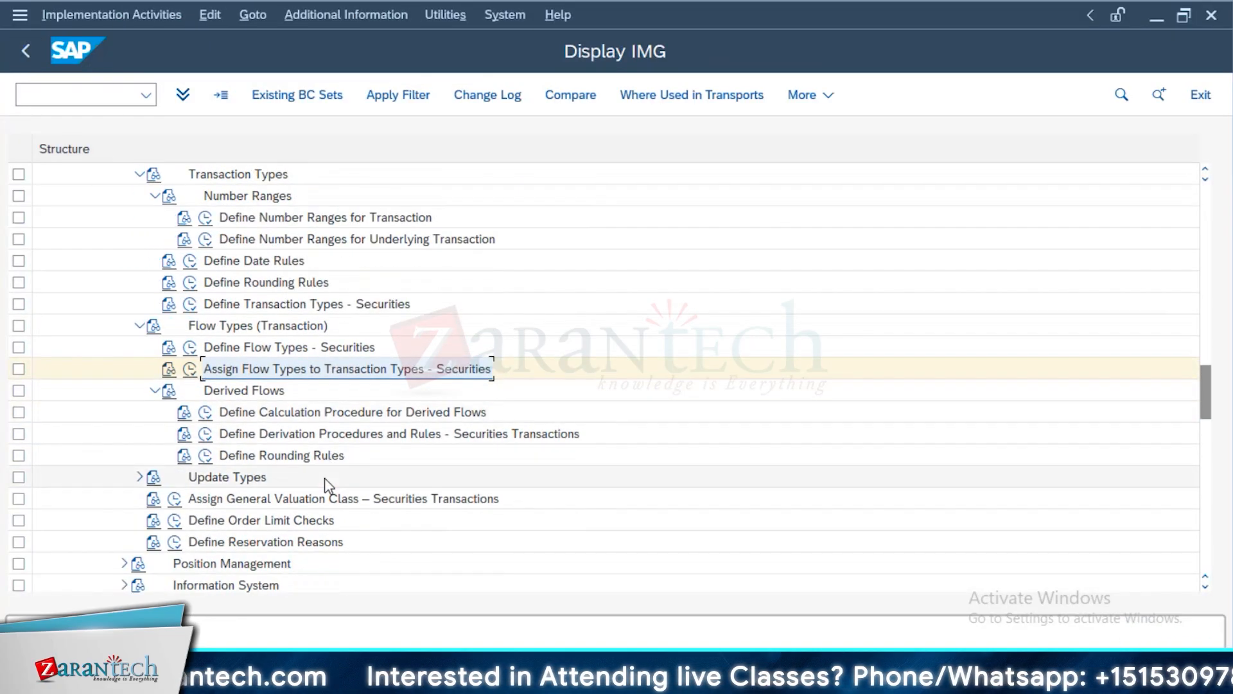
{"action": "left_click", "coordinate": [207, 416]}
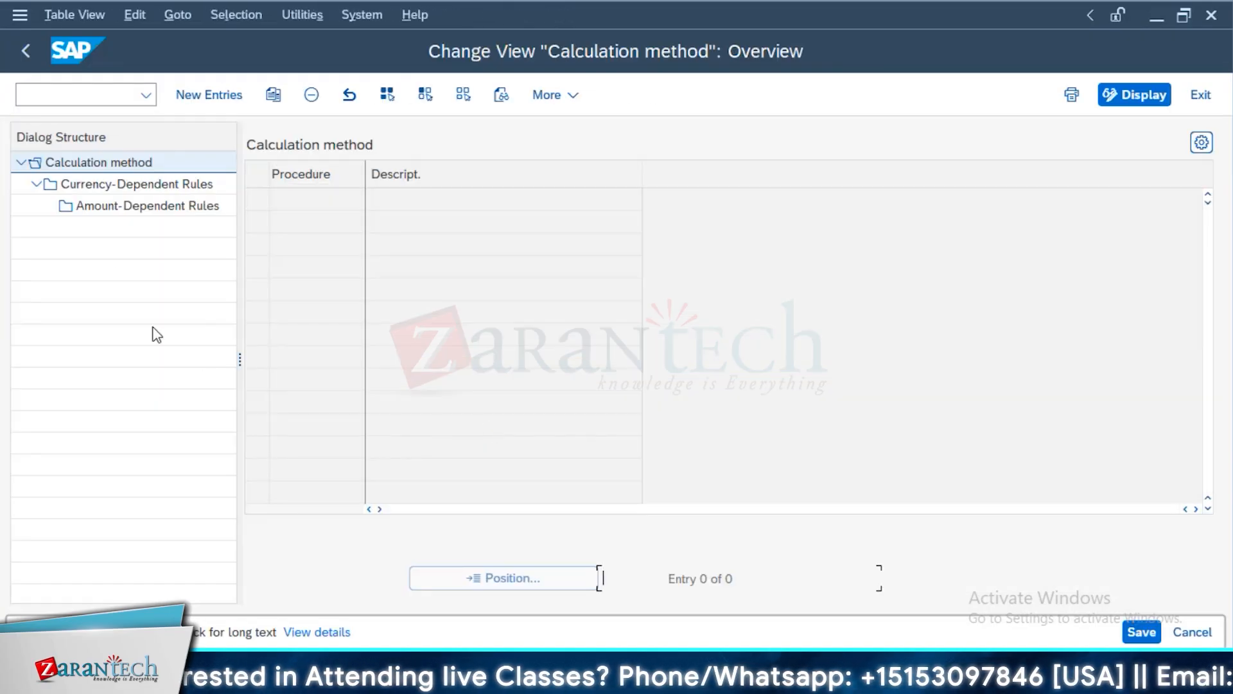
{"action": "left_click", "coordinate": [206, 185]}
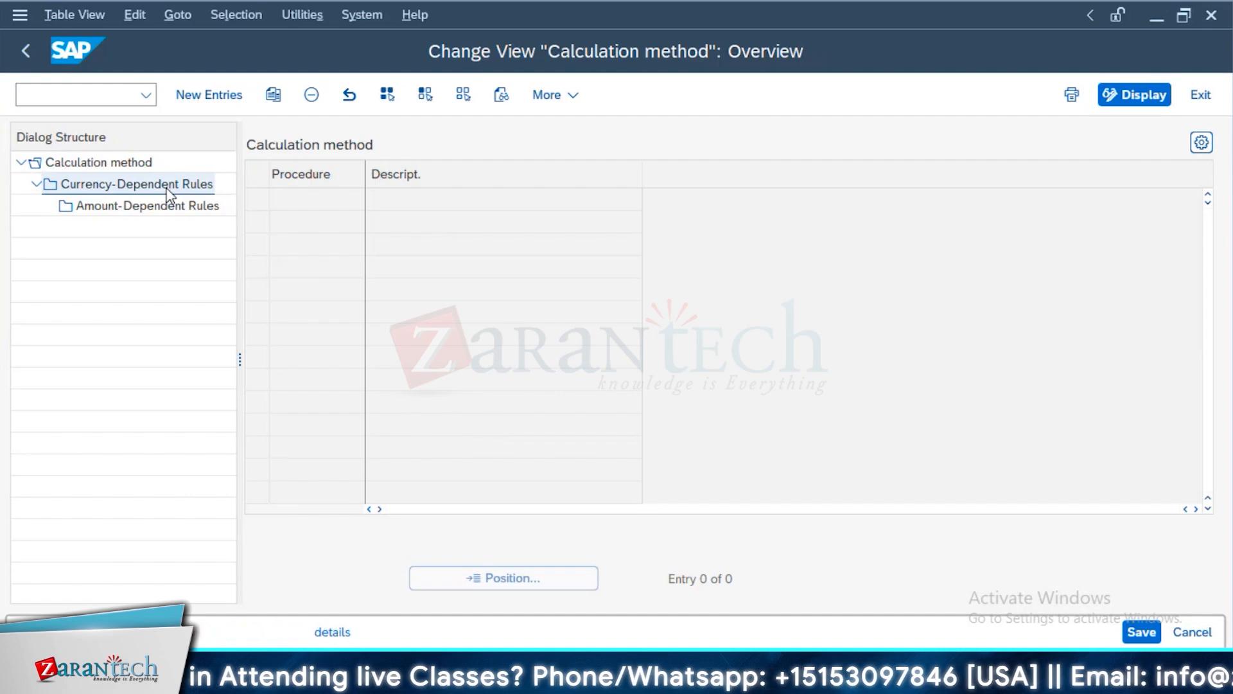
{"action": "left_click", "coordinate": [116, 214]}
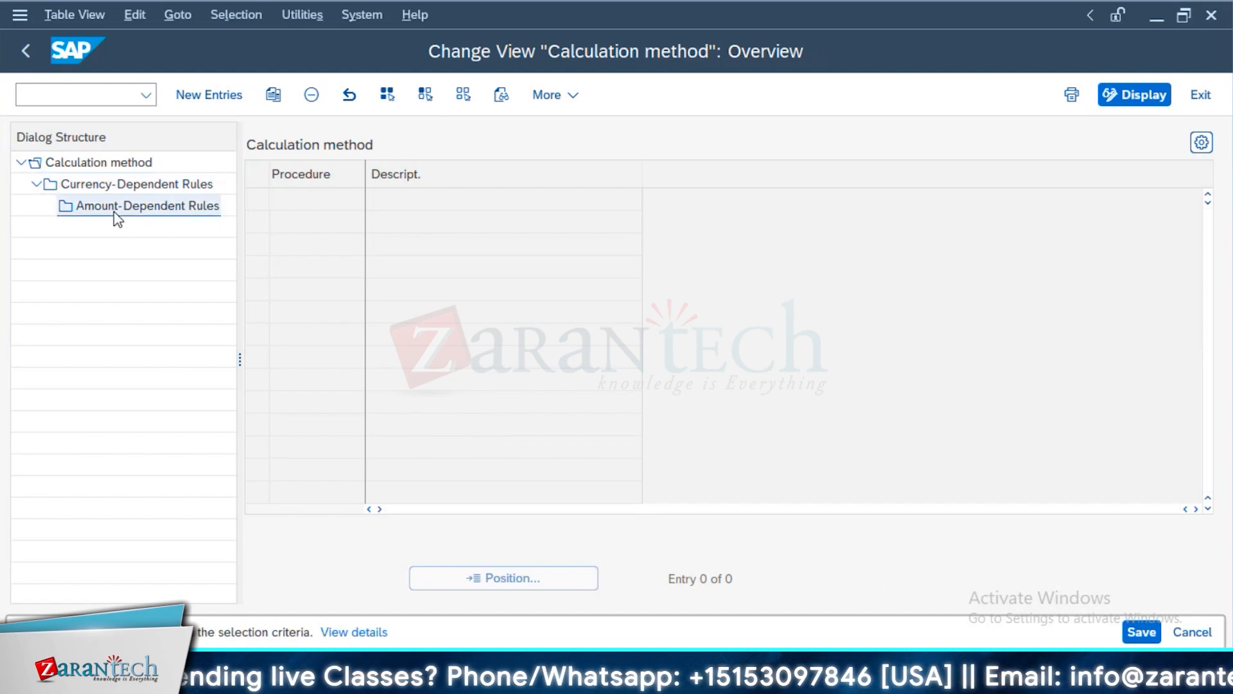
{"action": "left_click", "coordinate": [231, 457]}
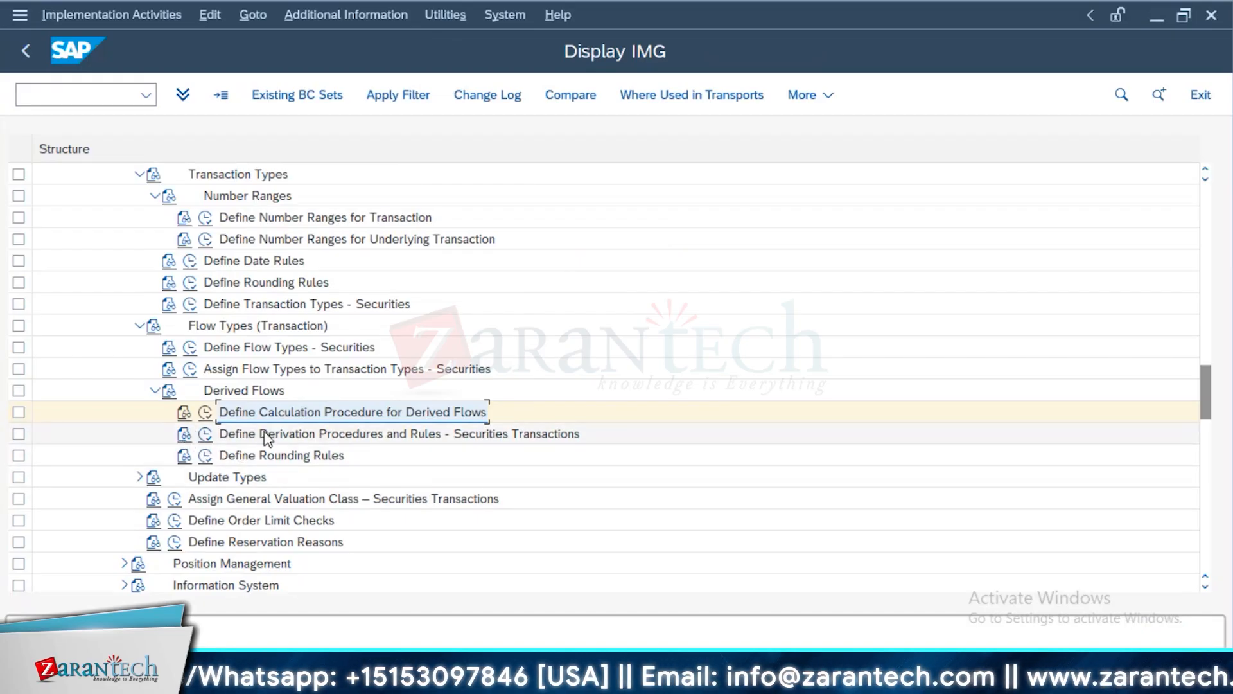
Open the derivation procedures for securities transactions, view the derivation rules of procedure INTDE and return to the customizing structure
{"action": "left_click", "coordinate": [206, 440]}
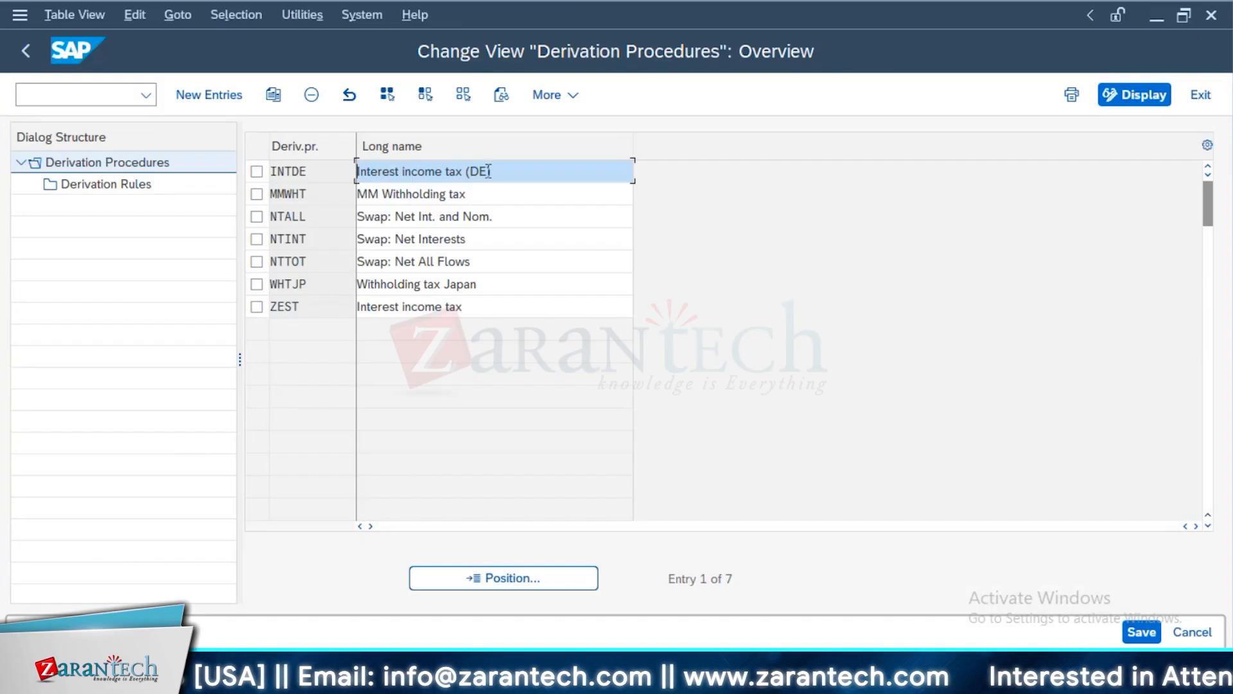
{"action": "left_click_drag", "start_coordinate": [493, 171], "coordinate": [318, 172]}
{"action": "left_click", "coordinate": [256, 171]}
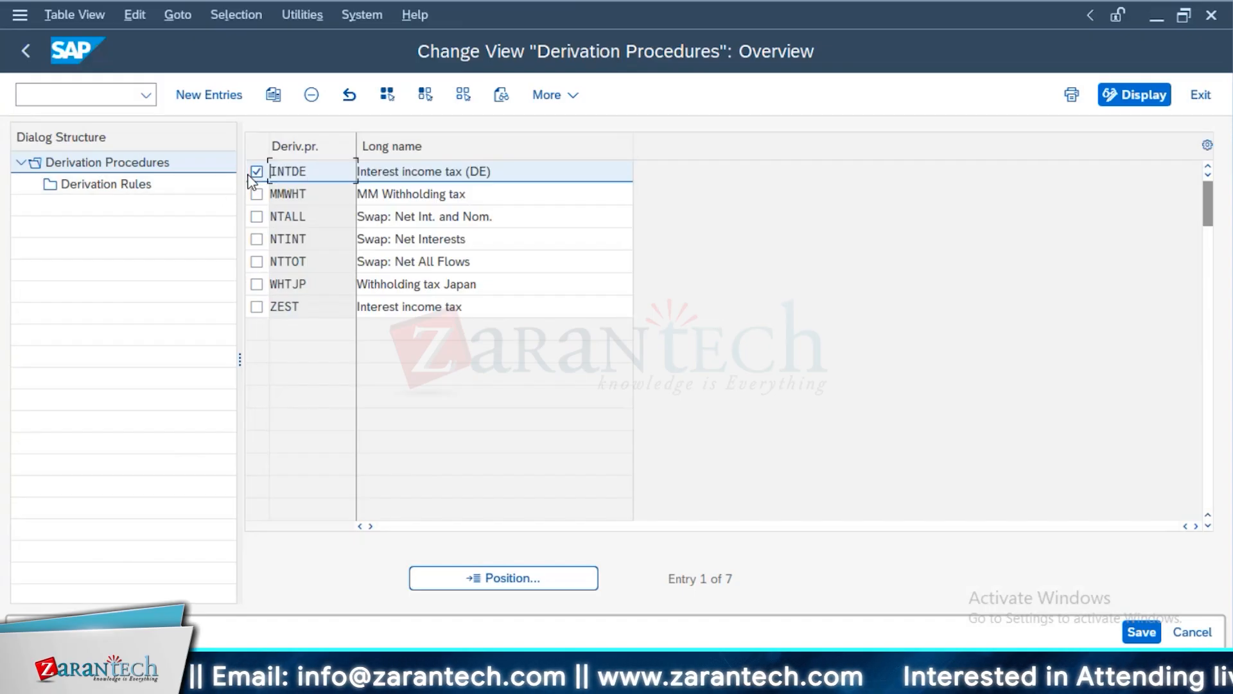
{"action": "double_click", "coordinate": [110, 185]}
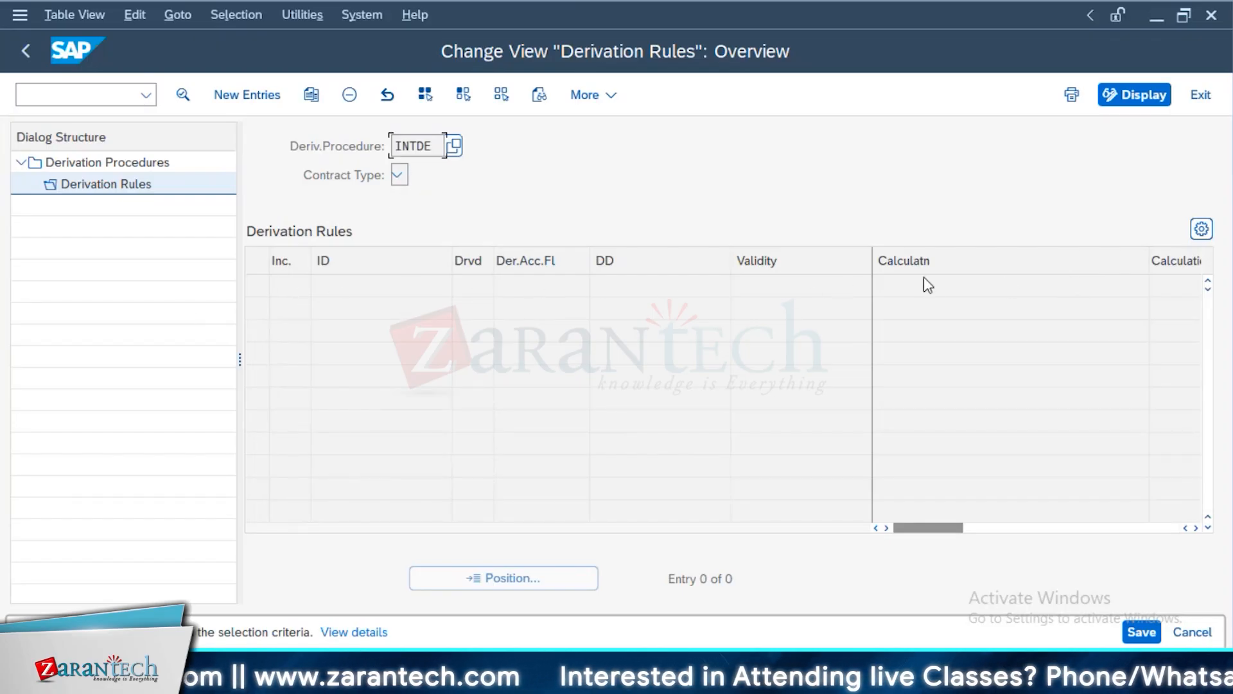
{"action": "left_click_drag", "start_coordinate": [962, 530], "coordinate": [1126, 546]}
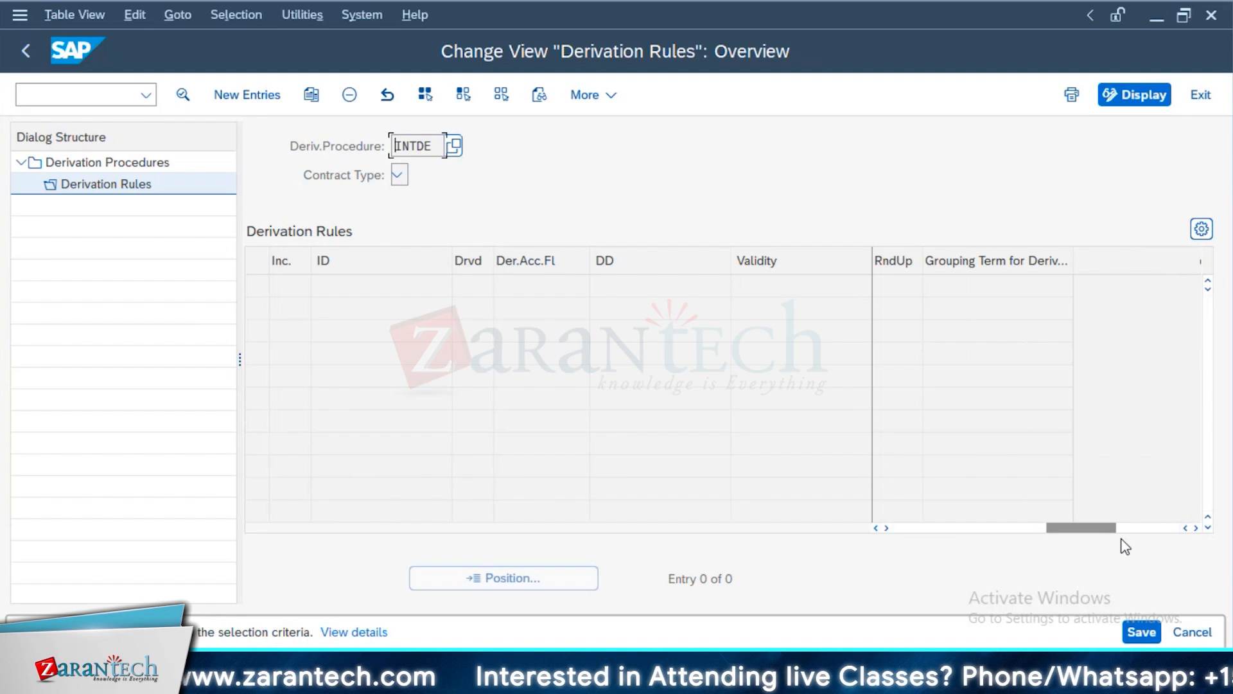
{"action": "left_click", "coordinate": [29, 61]}
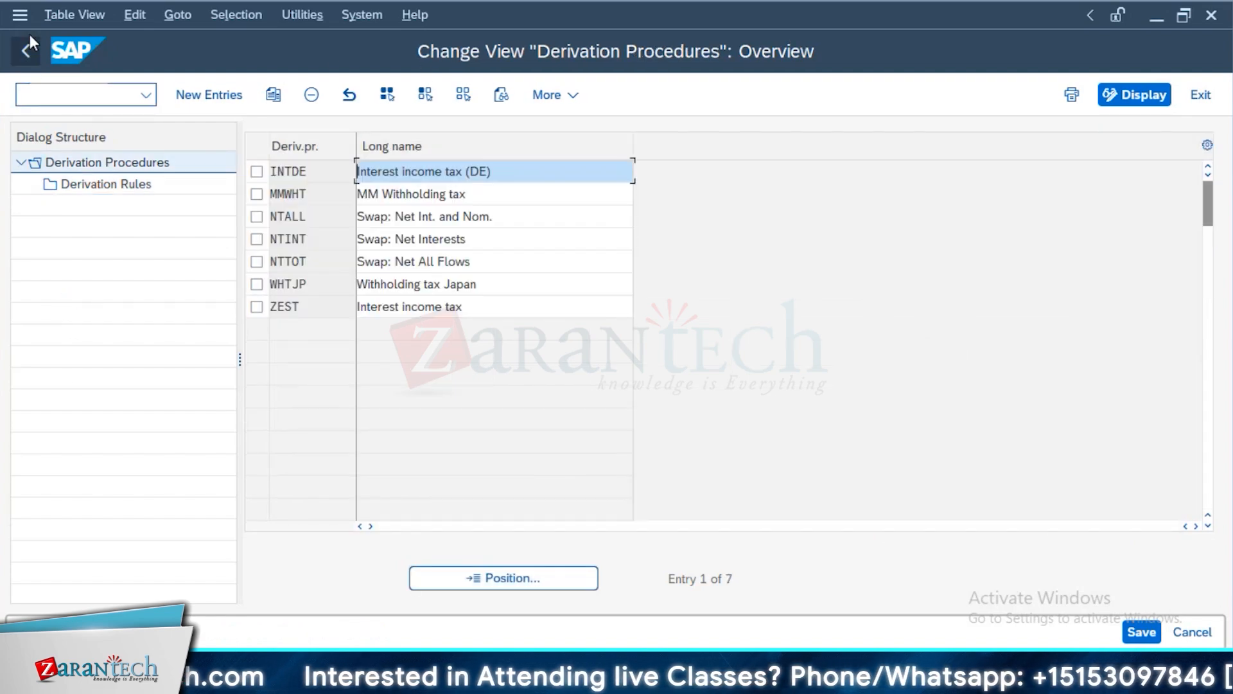
{"action": "left_click", "coordinate": [28, 40]}
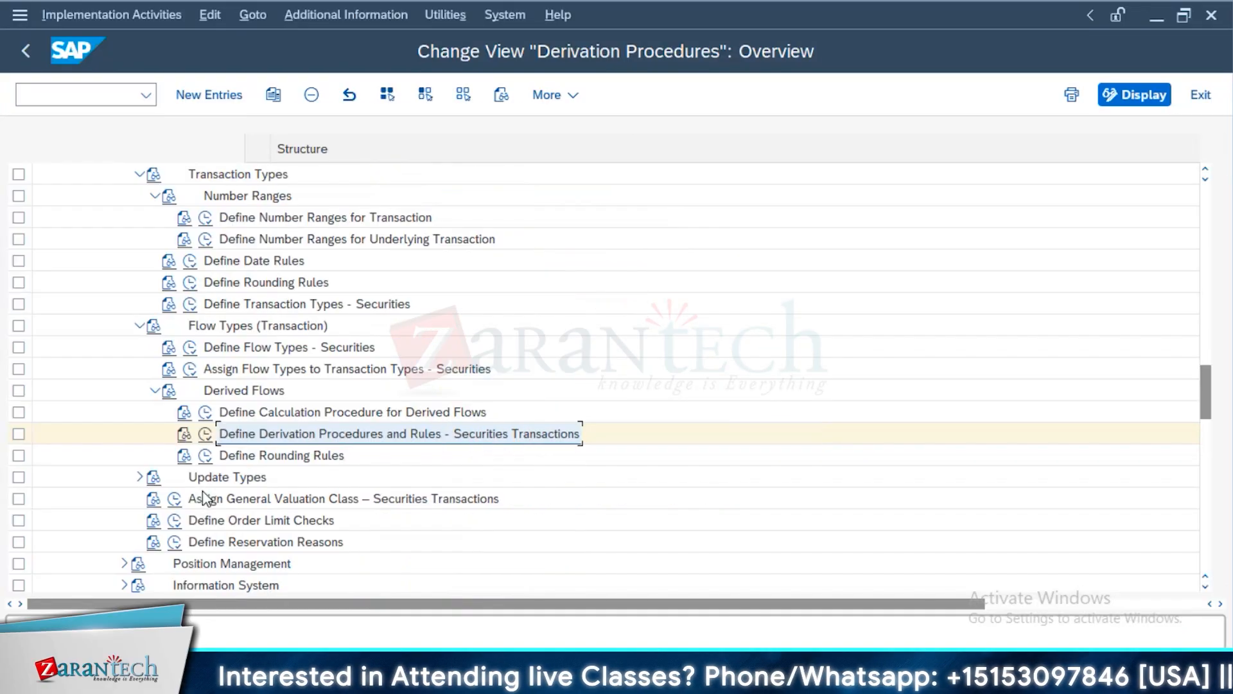
Expand the Update Types activities and examine the list of defined update types for account assignment references
{"action": "scroll", "coordinate": [121, 498], "scroll_direction": "down", "scroll_amount": 1}
{"action": "left_click", "coordinate": [140, 412]}
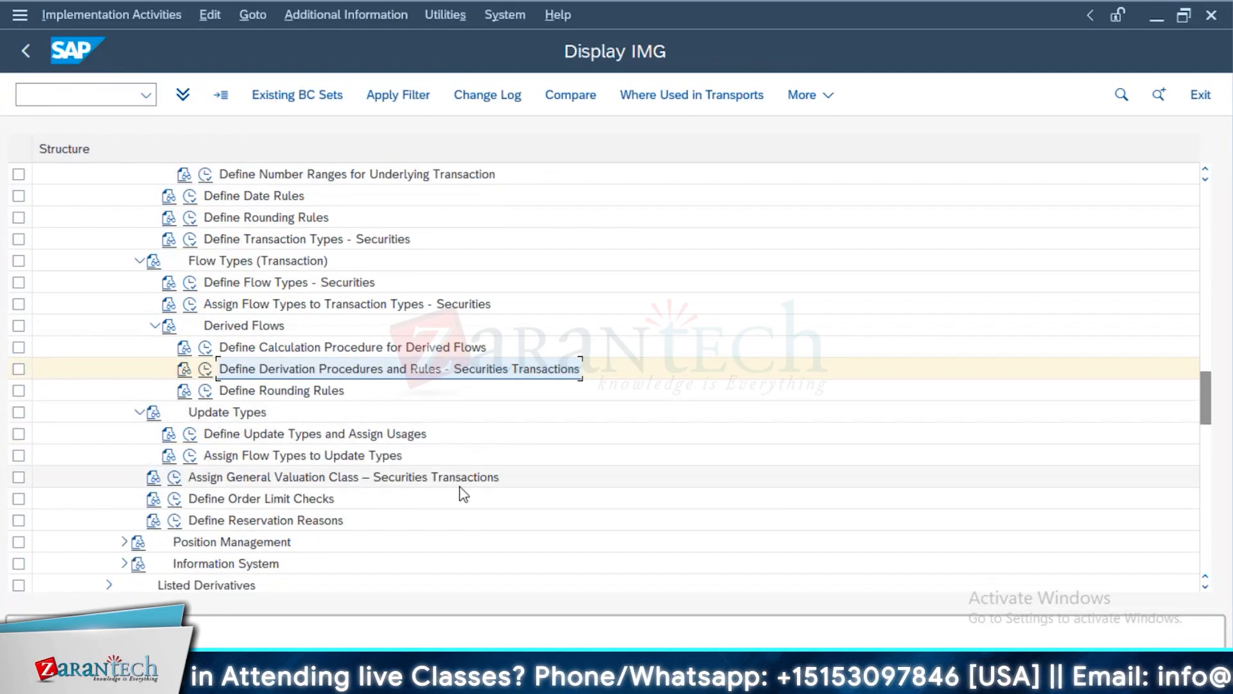
{"action": "left_click", "coordinate": [189, 439]}
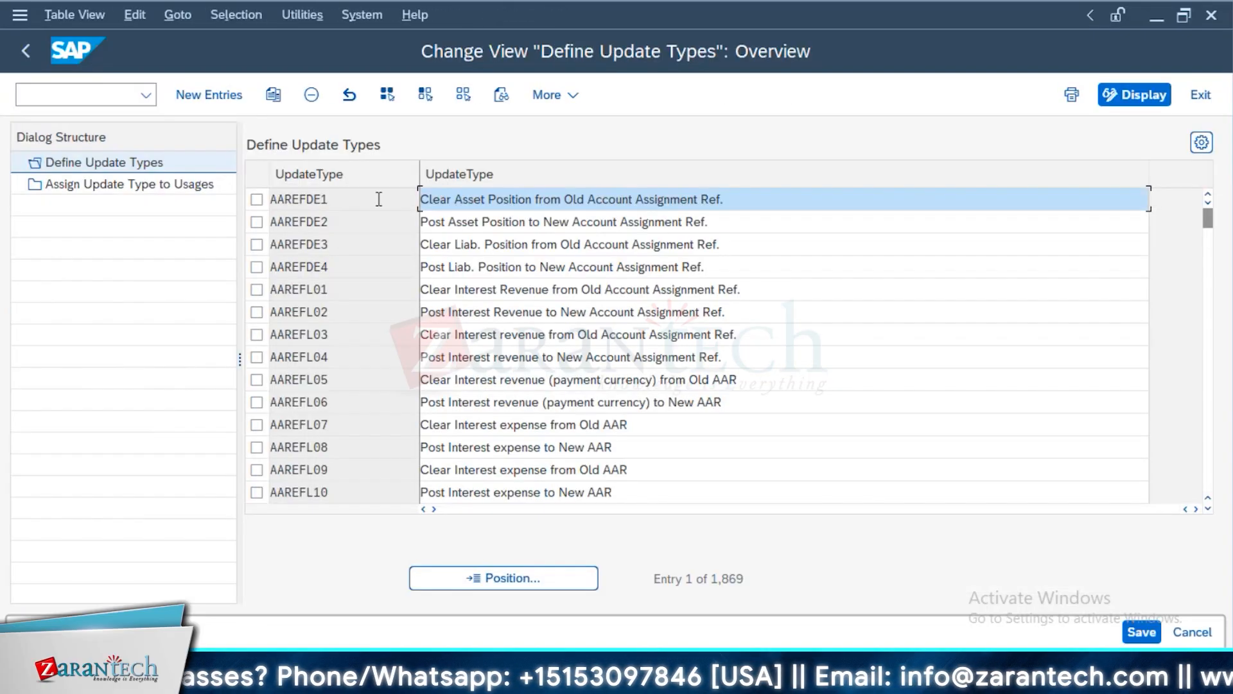
{"action": "left_click_drag", "start_coordinate": [721, 214], "coordinate": [543, 223]}
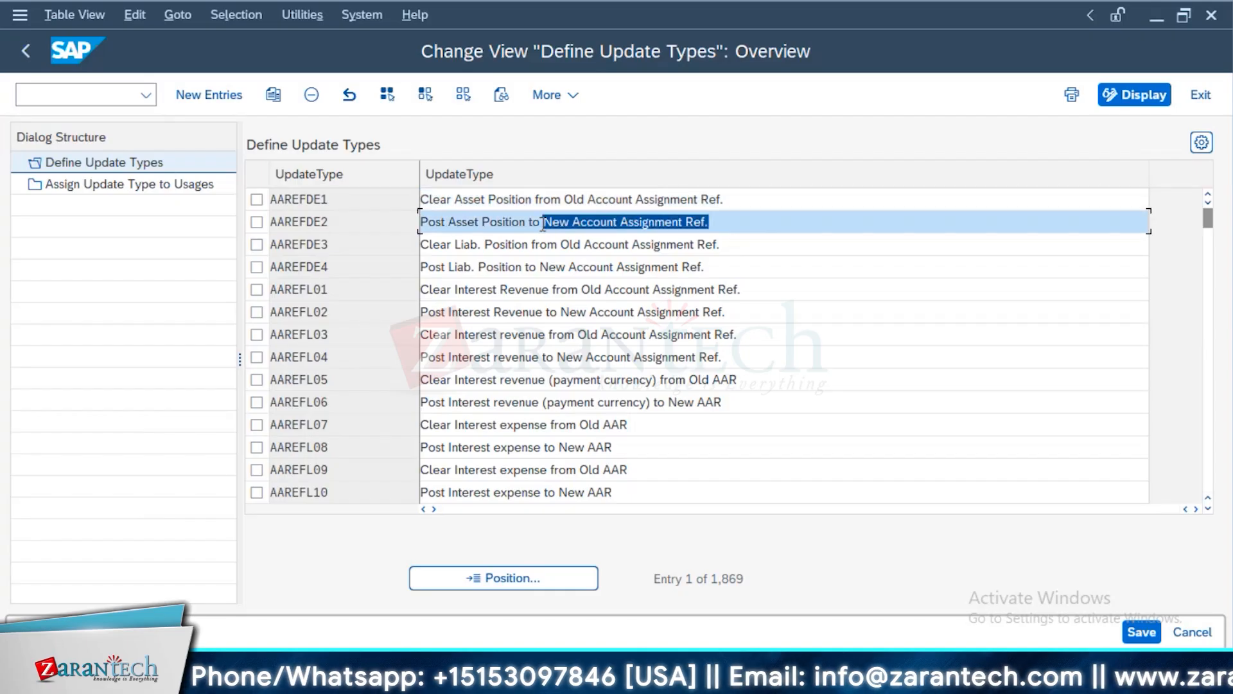
{"action": "scroll", "coordinate": [147, 218], "scroll_direction": "down", "scroll_amount": 1}
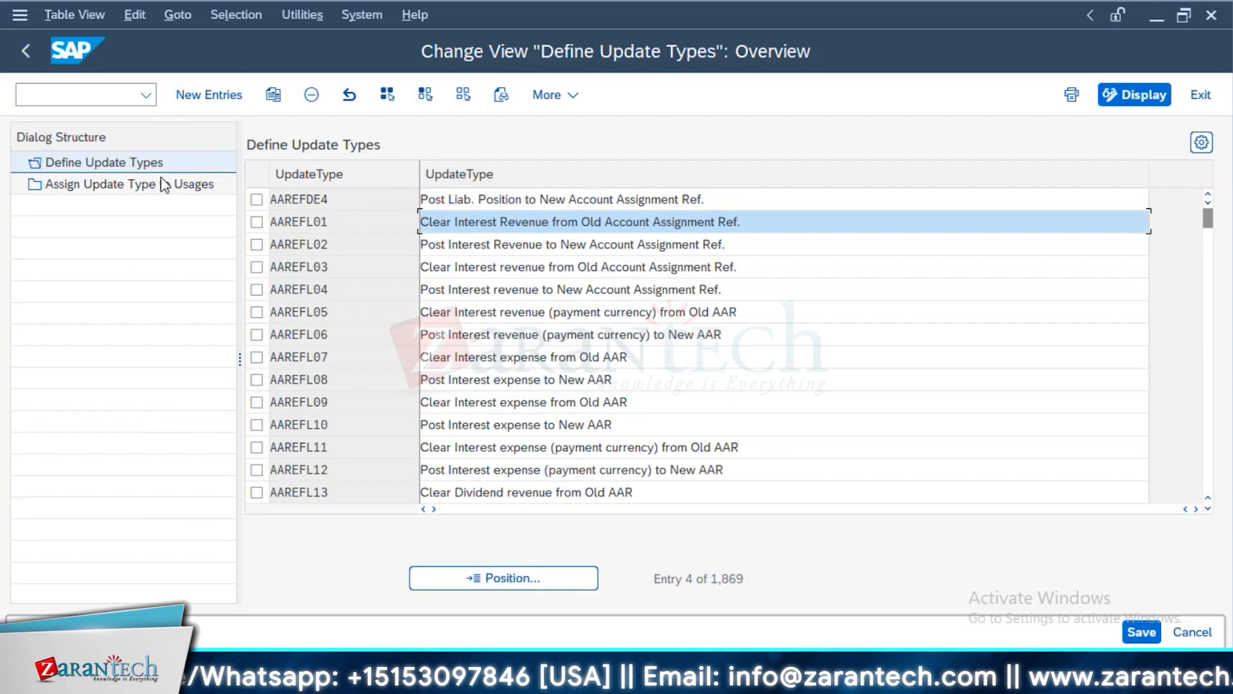
View the assignment of update types to usages, check the available usage options, and return to the customizing structure
{"action": "double_click", "coordinate": [162, 182]}
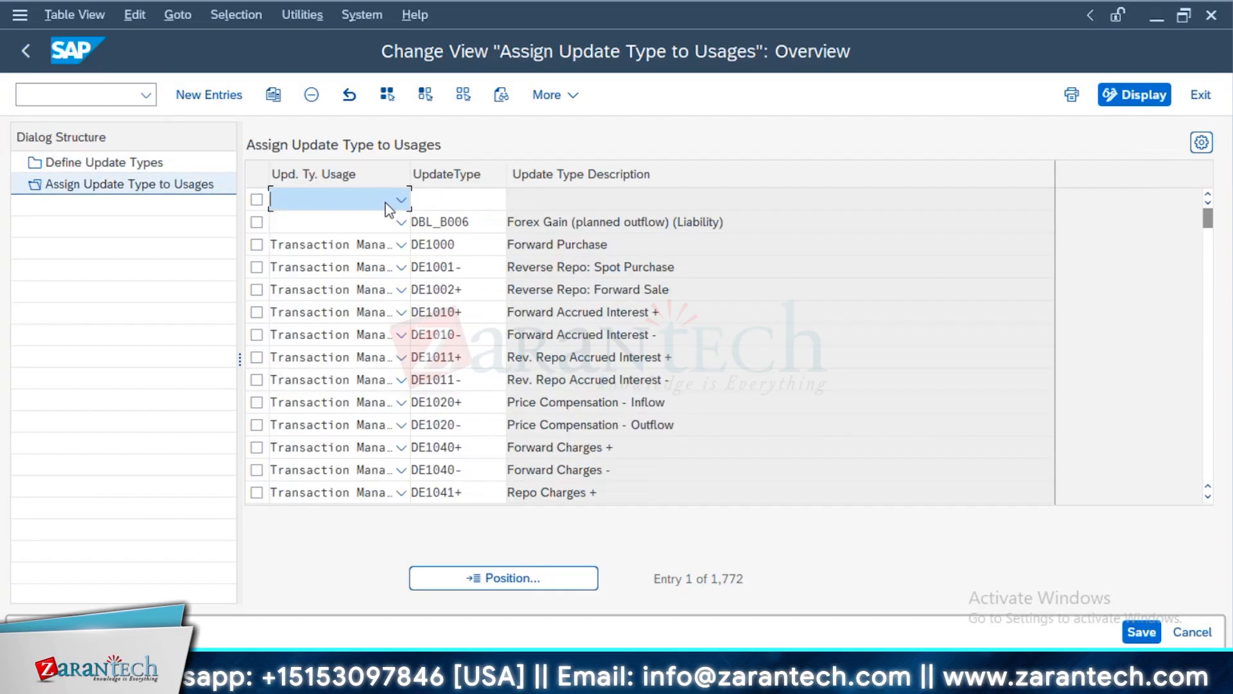
{"action": "left_click", "coordinate": [401, 199]}
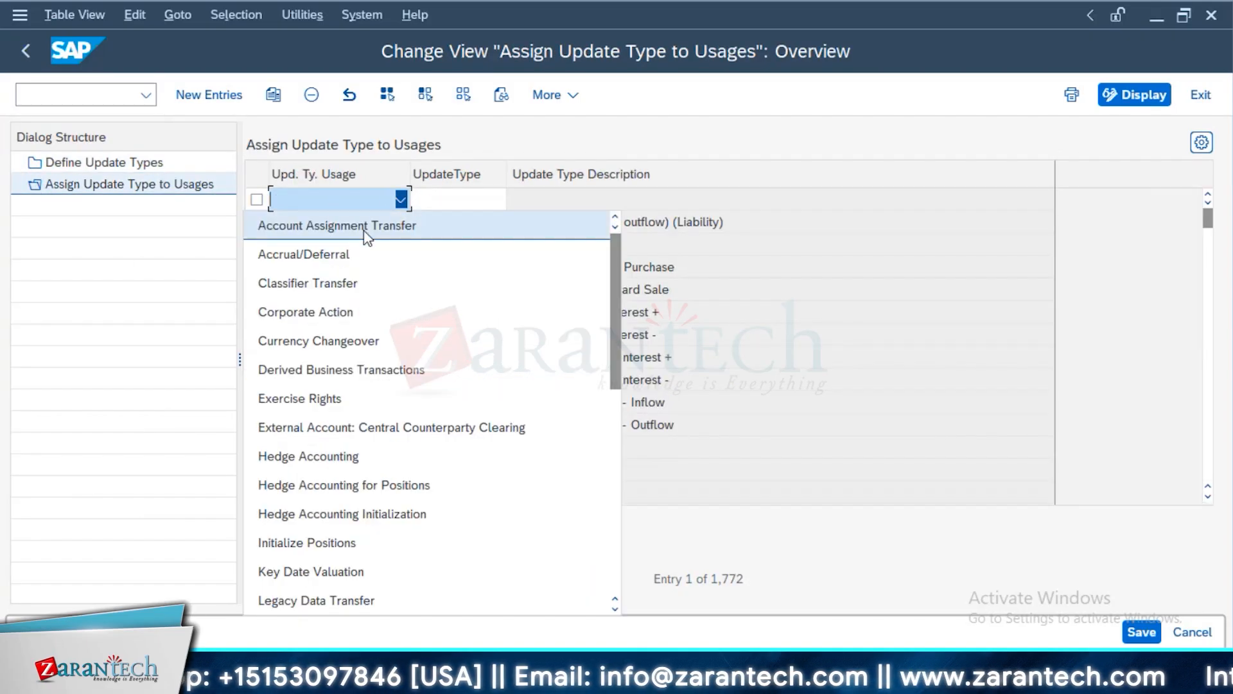
{"action": "left_click", "coordinate": [751, 250]}
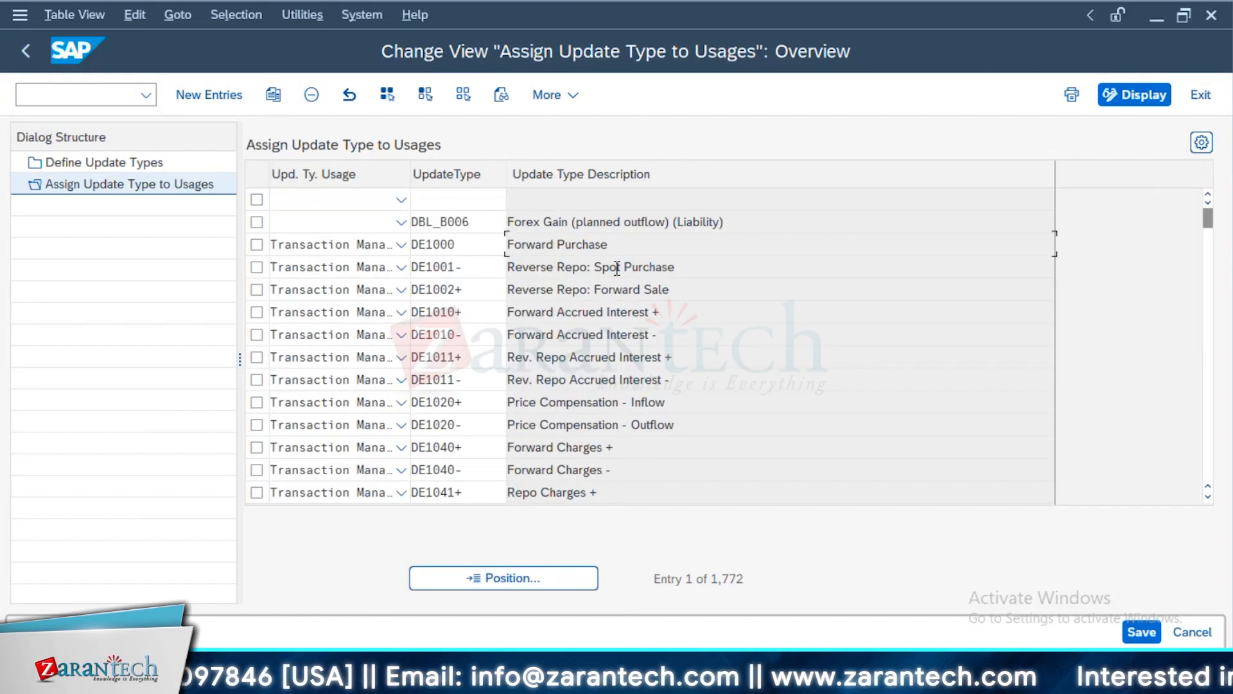
{"action": "left_click", "coordinate": [26, 51]}
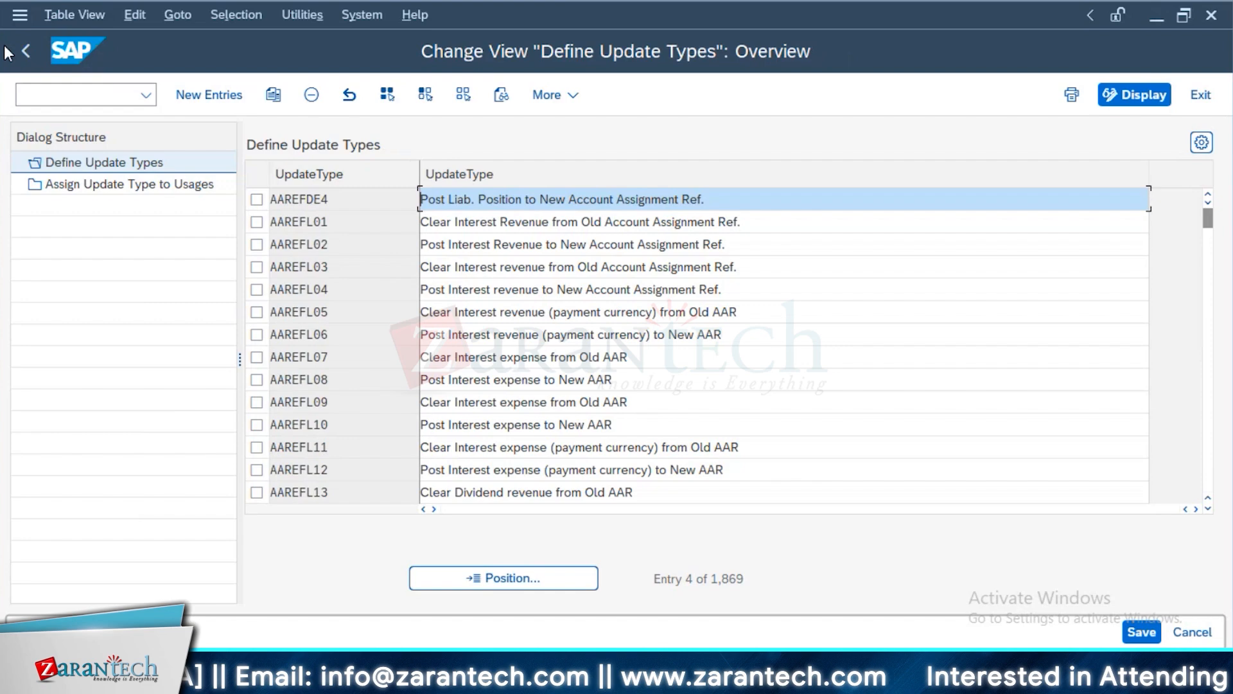
{"action": "left_click", "coordinate": [23, 52]}
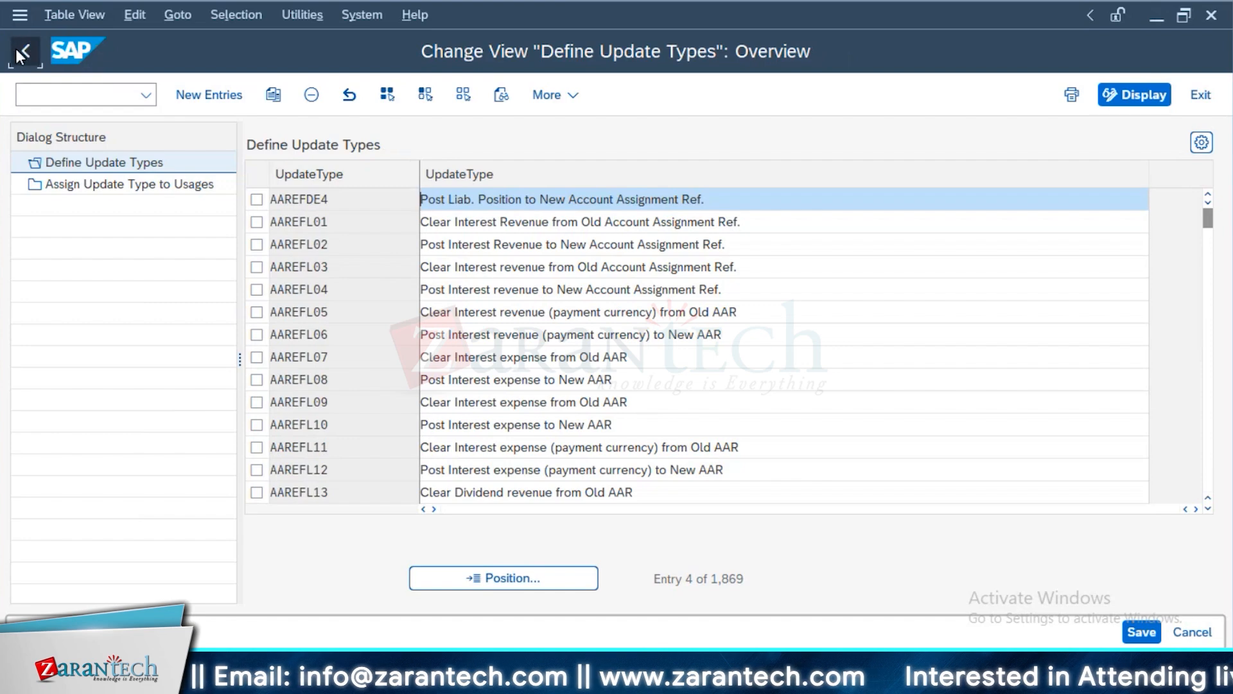
Open the assignment of flow types to update types, check the contract type options and return to the customizing structure
{"action": "scroll", "coordinate": [272, 405], "scroll_direction": "down", "scroll_amount": 3}
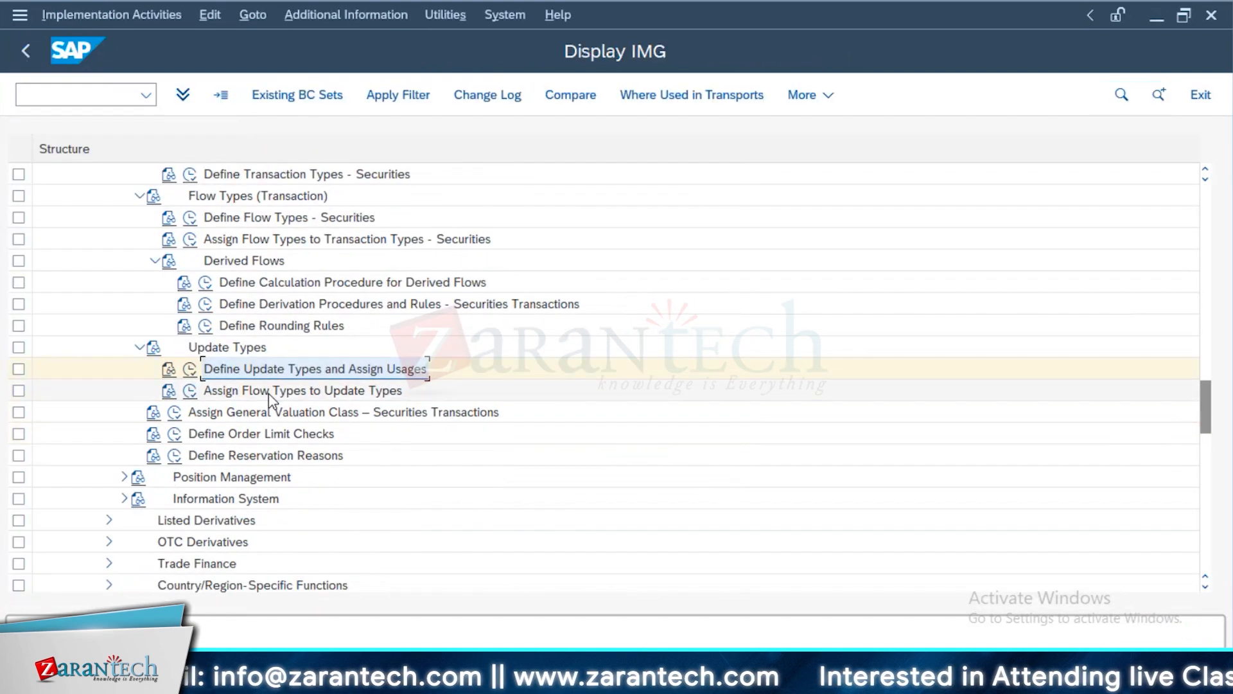
{"action": "left_click", "coordinate": [187, 392]}
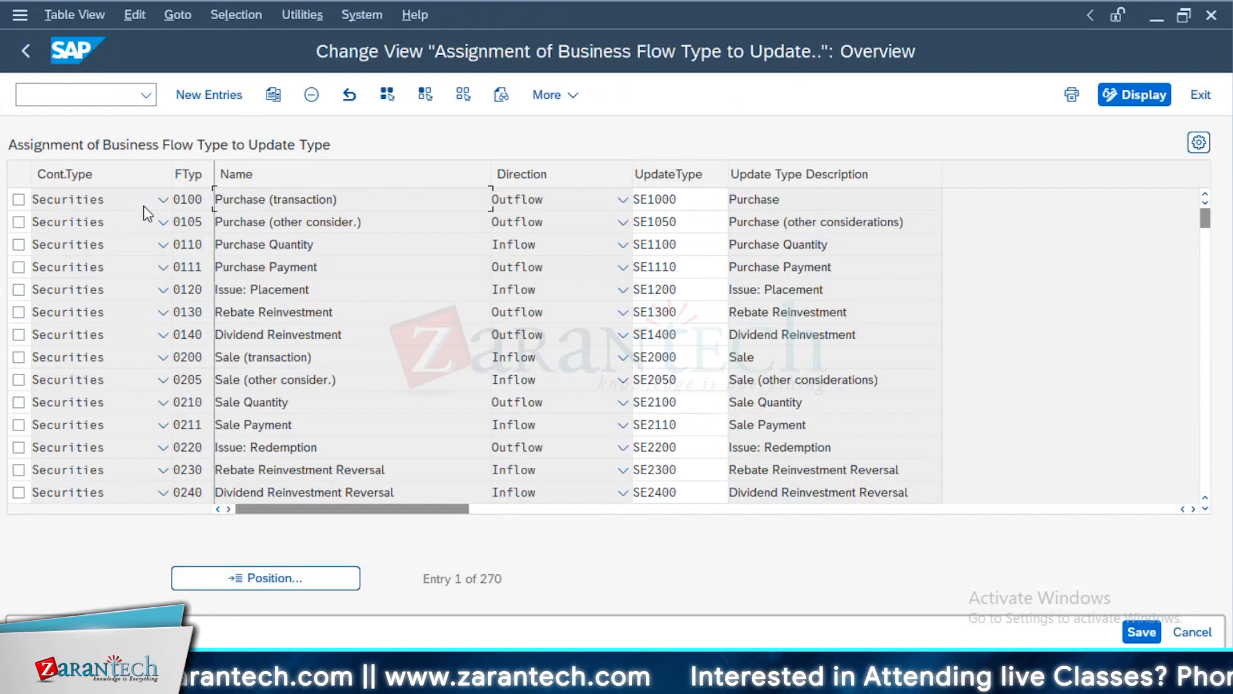
{"action": "left_click", "coordinate": [144, 206]}
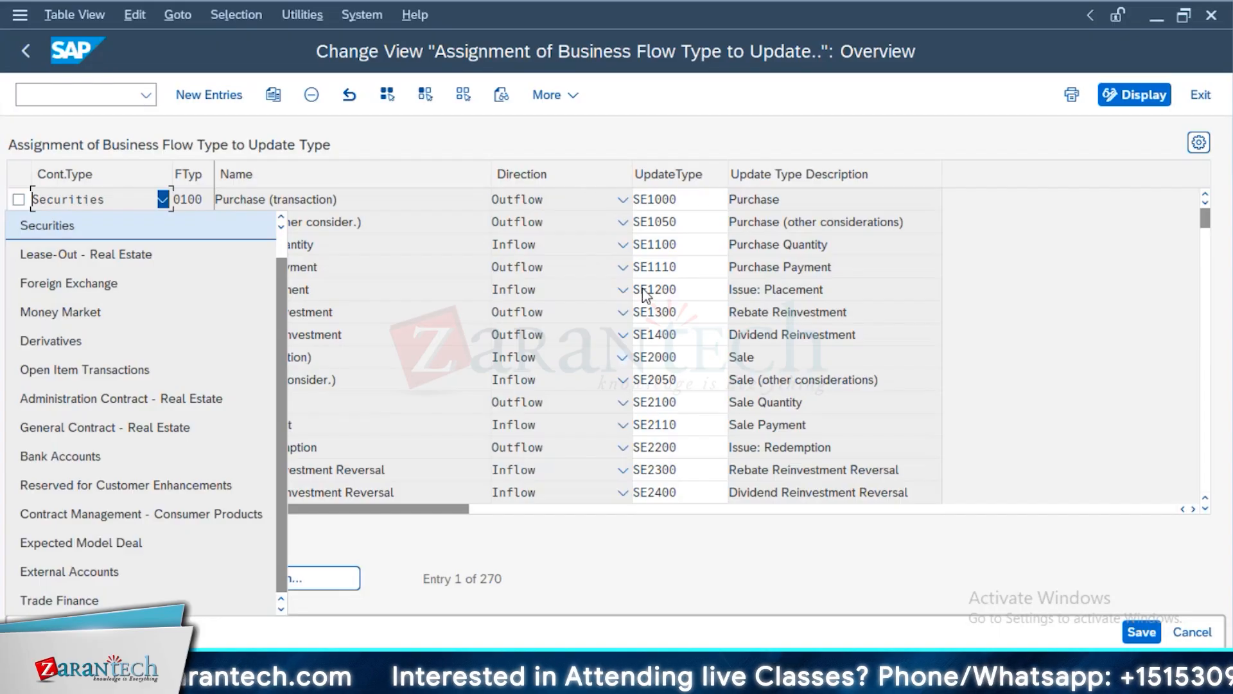
{"action": "left_click", "coordinate": [26, 51]}
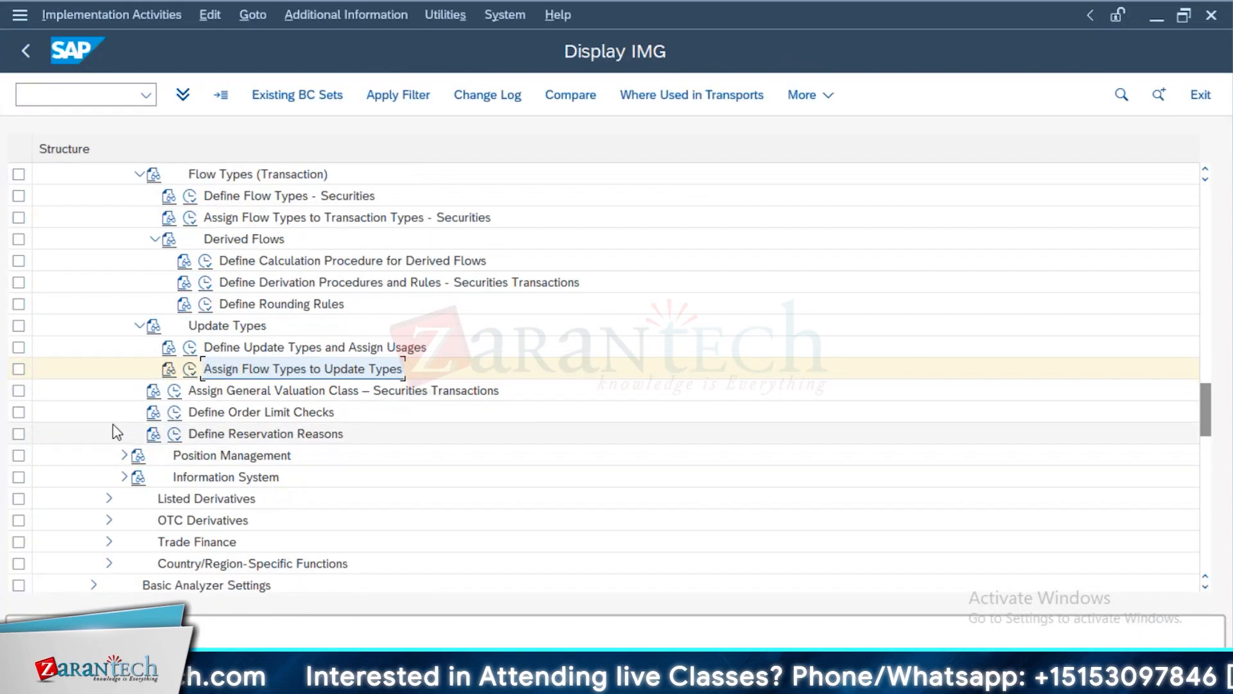
Open the general valuation class assignment for securities transactions, widen the product type column and check the valuation class options for product type 01A
{"action": "left_click", "coordinate": [175, 392]}
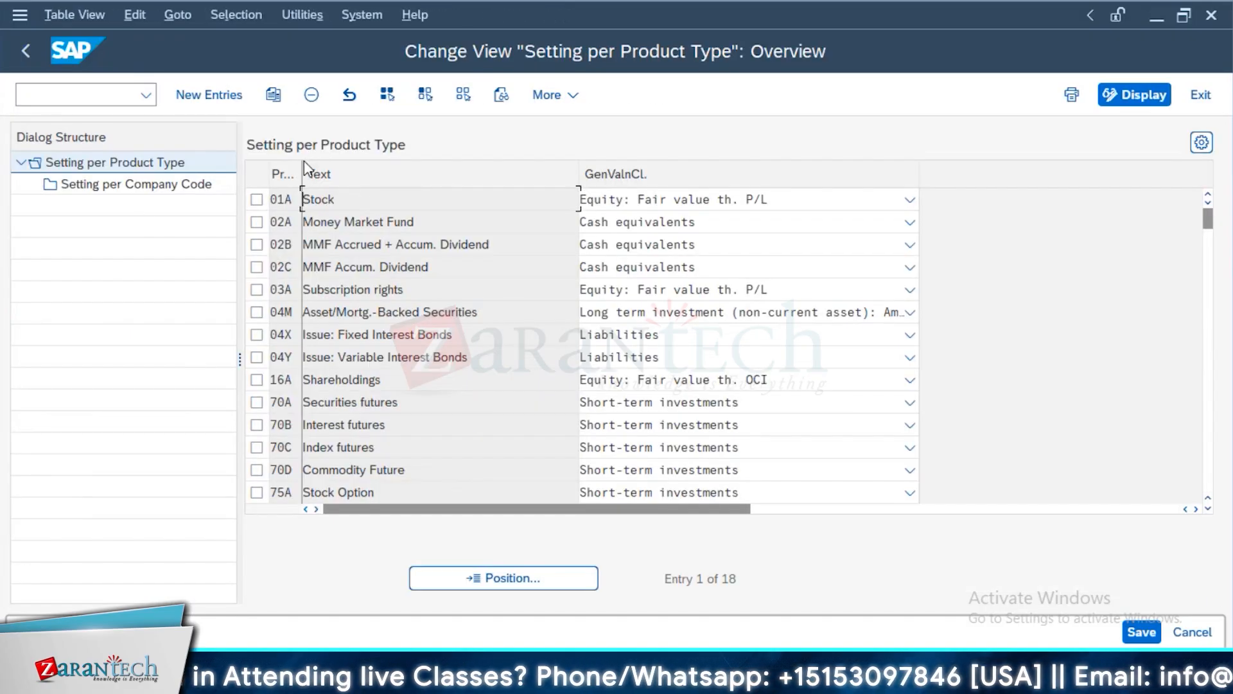
{"action": "left_click_drag", "start_coordinate": [305, 168], "coordinate": [419, 172]}
{"action": "double_click", "coordinate": [315, 198]}
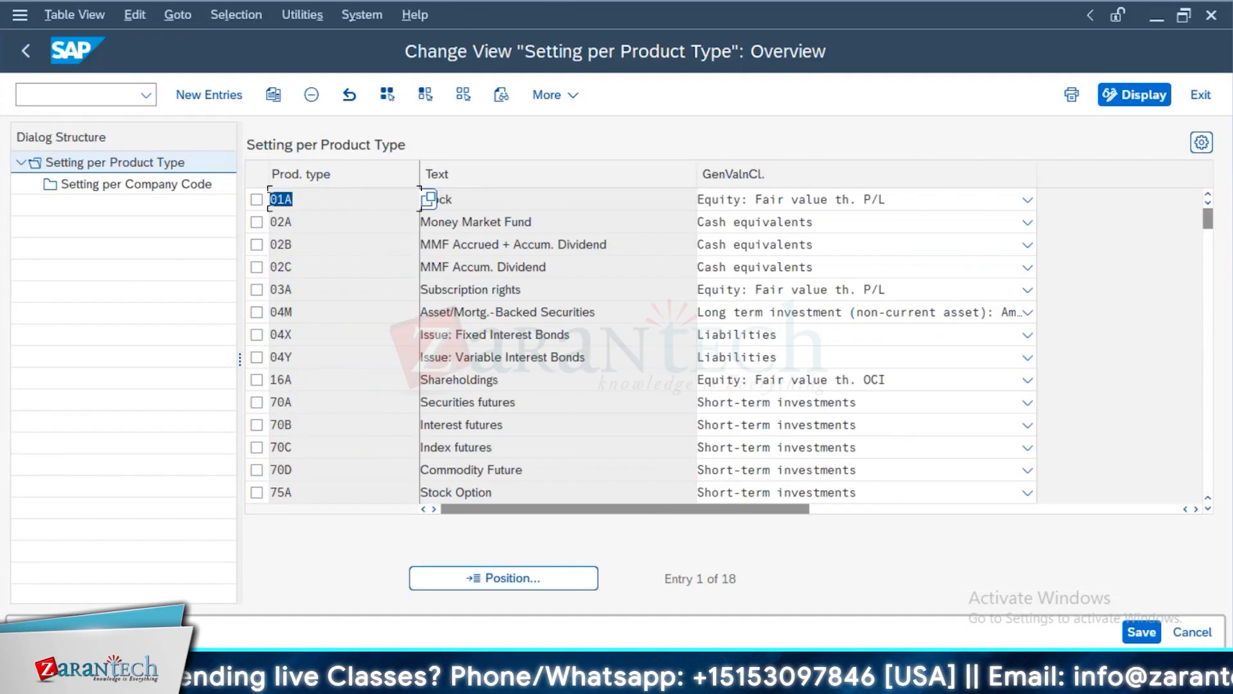
{"action": "left_click", "coordinate": [900, 201]}
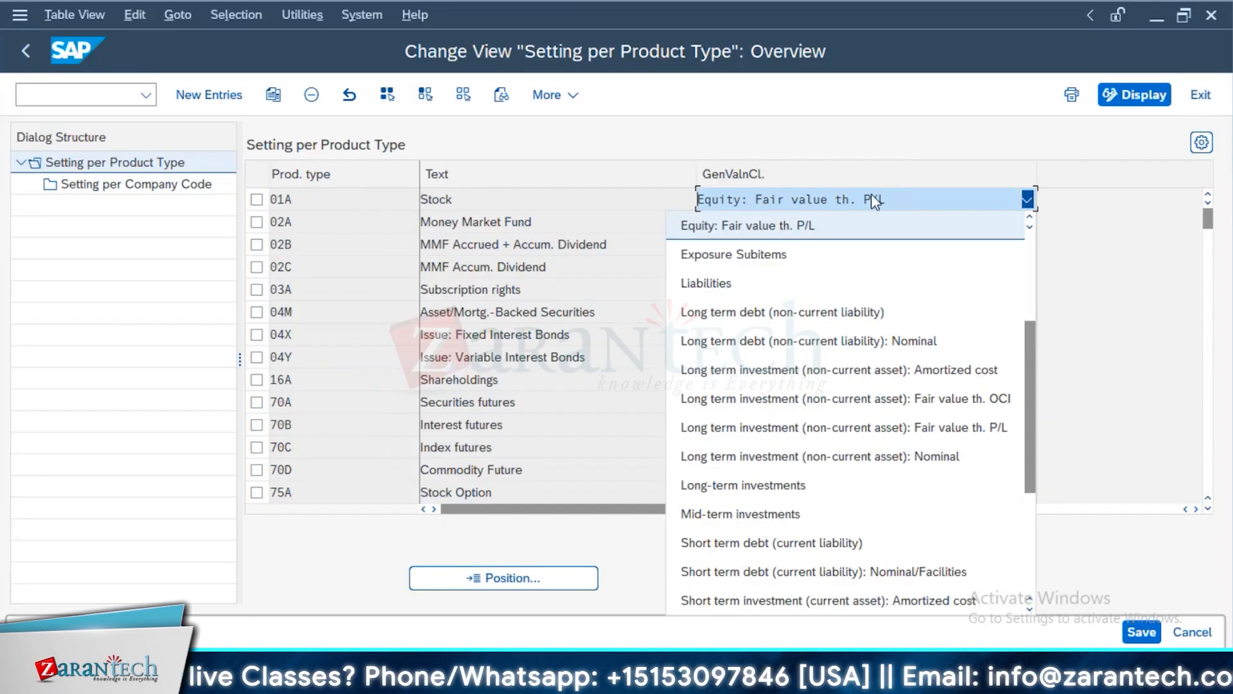
{"action": "left_click", "coordinate": [618, 168]}
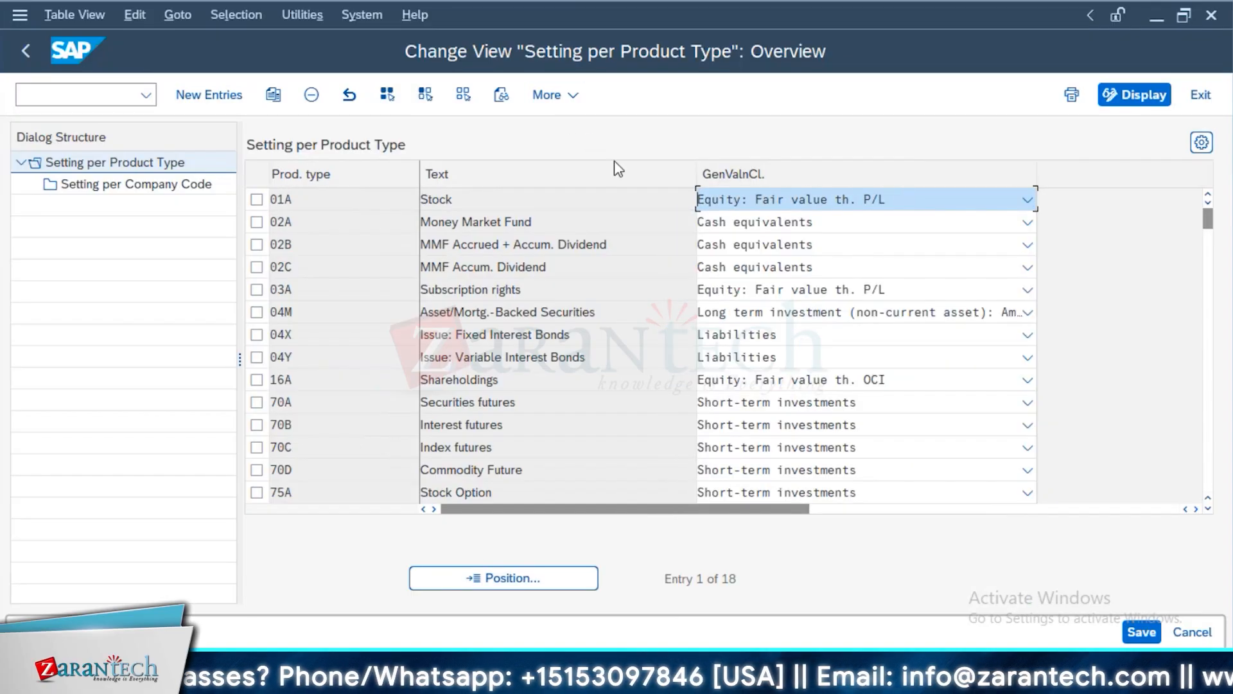
View the general valuation class settings per company code for product type 01A (Stock), and return to the customizing structure
{"action": "left_click", "coordinate": [196, 185]}
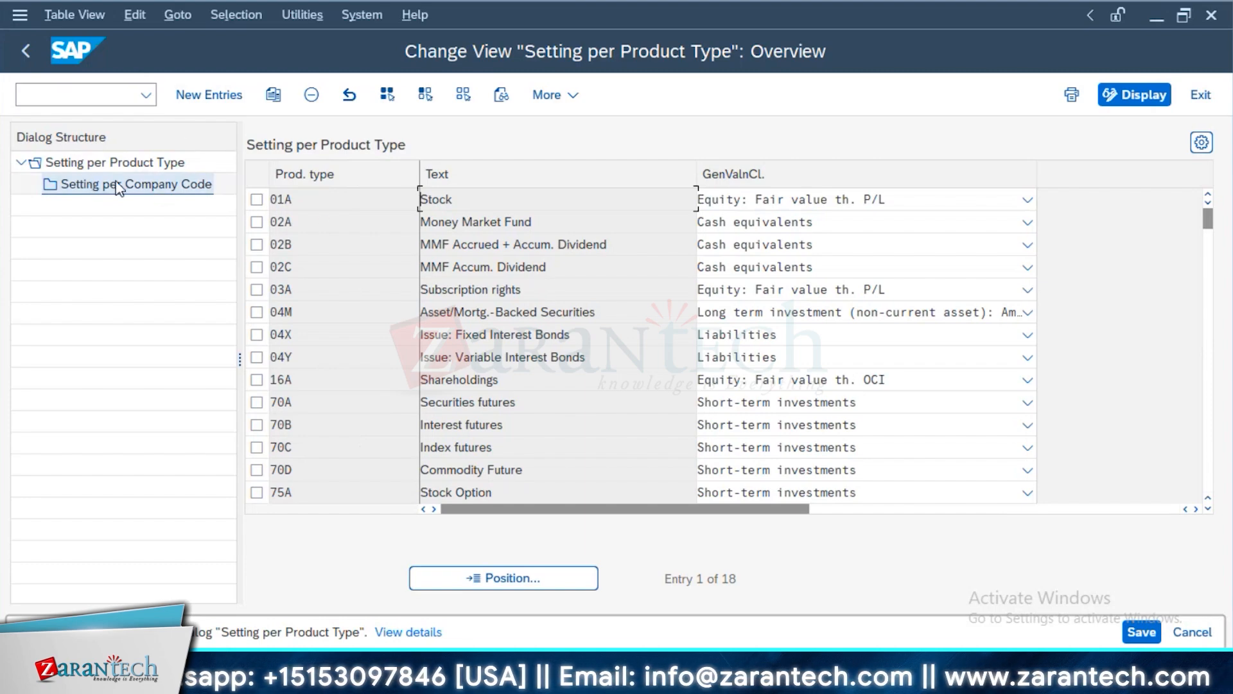
{"action": "left_click", "coordinate": [256, 200]}
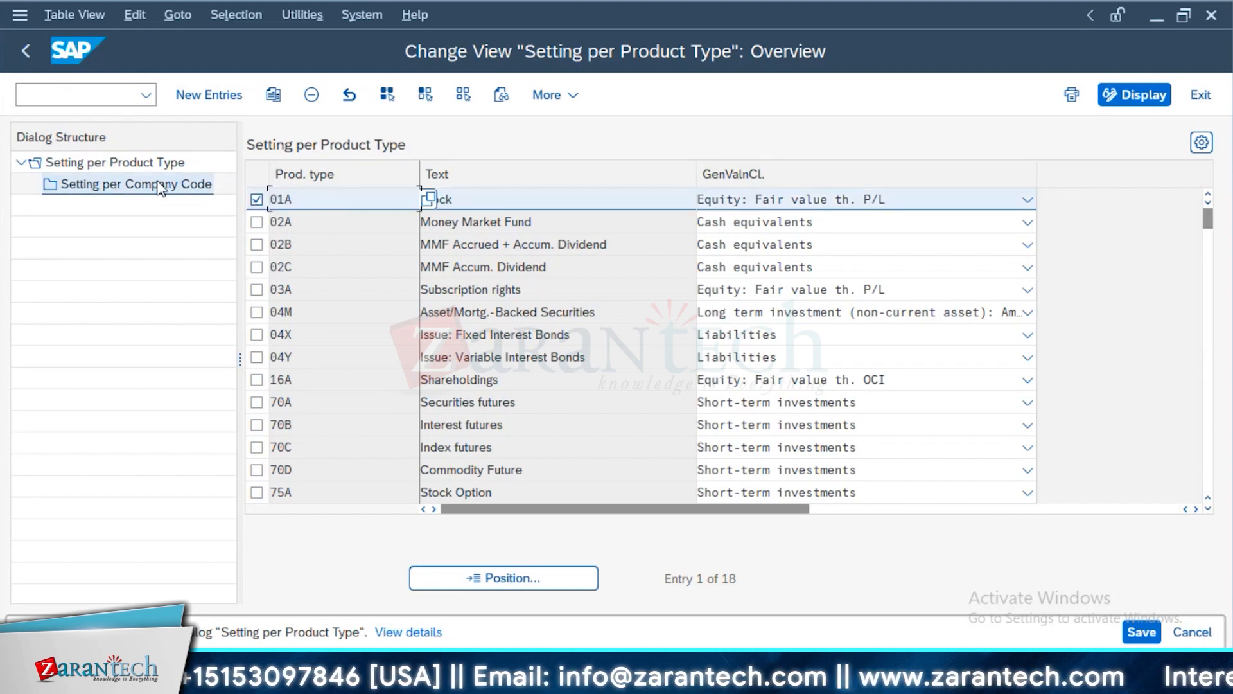
{"action": "left_click", "coordinate": [160, 185]}
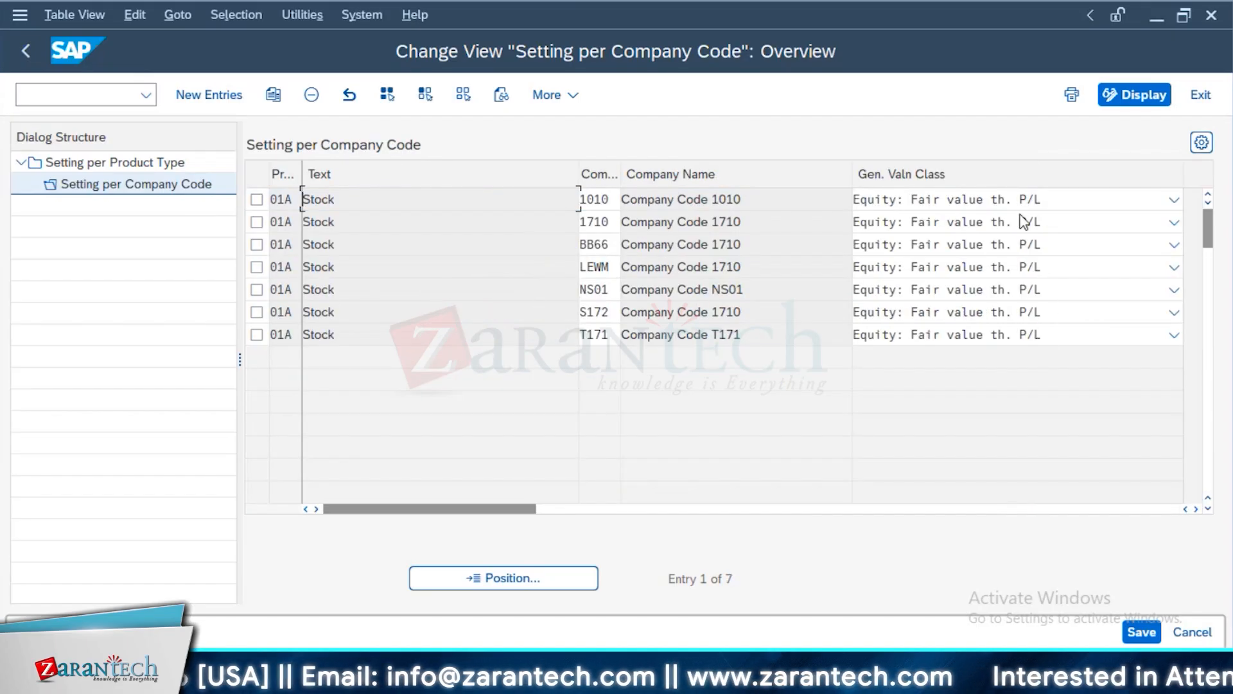
{"action": "left_click", "coordinate": [102, 159]}
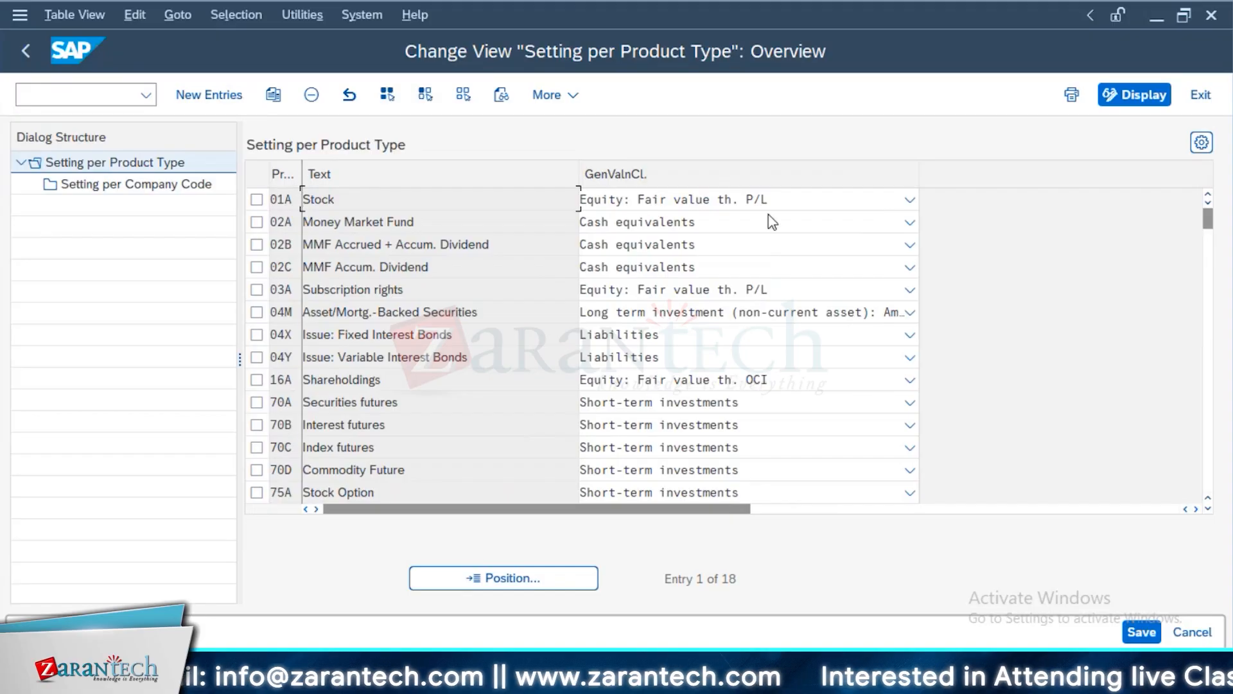
{"action": "left_click", "coordinate": [256, 199]}
{"action": "left_click", "coordinate": [129, 185]}
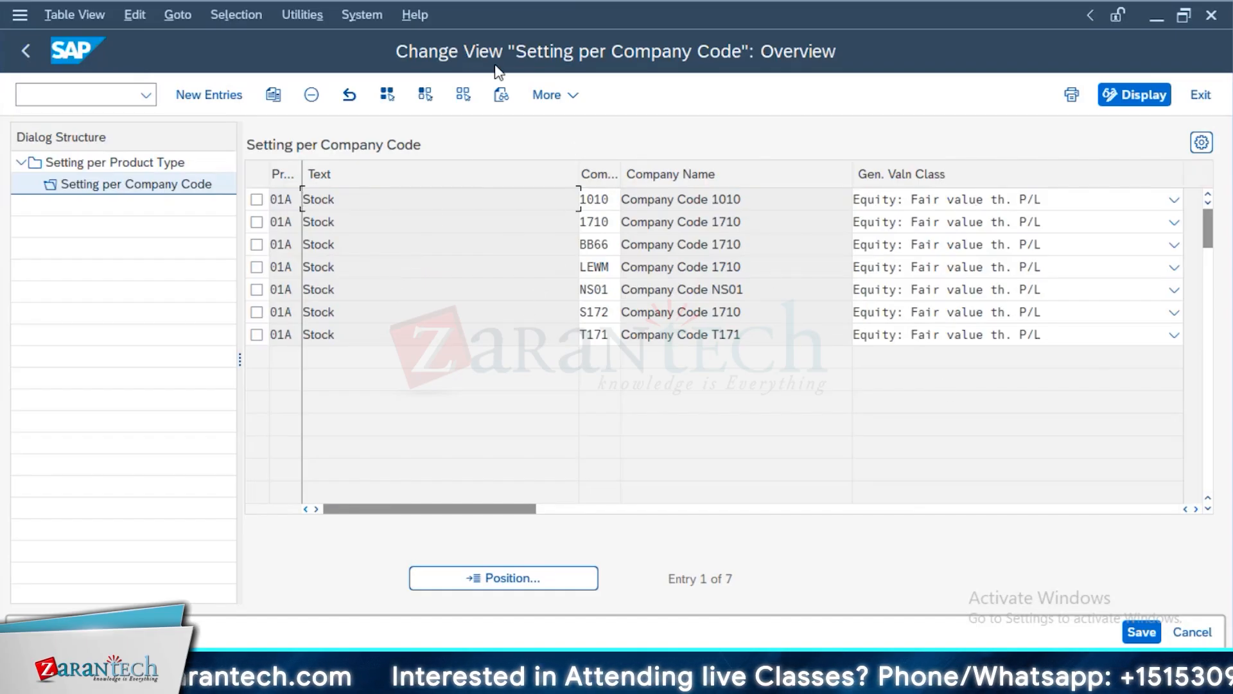
{"action": "left_click", "coordinate": [24, 48]}
Expand Position Management and its Securities Account Management activities in the customizing structure
{"action": "scroll", "coordinate": [265, 442], "scroll_direction": "down", "scroll_amount": 1}
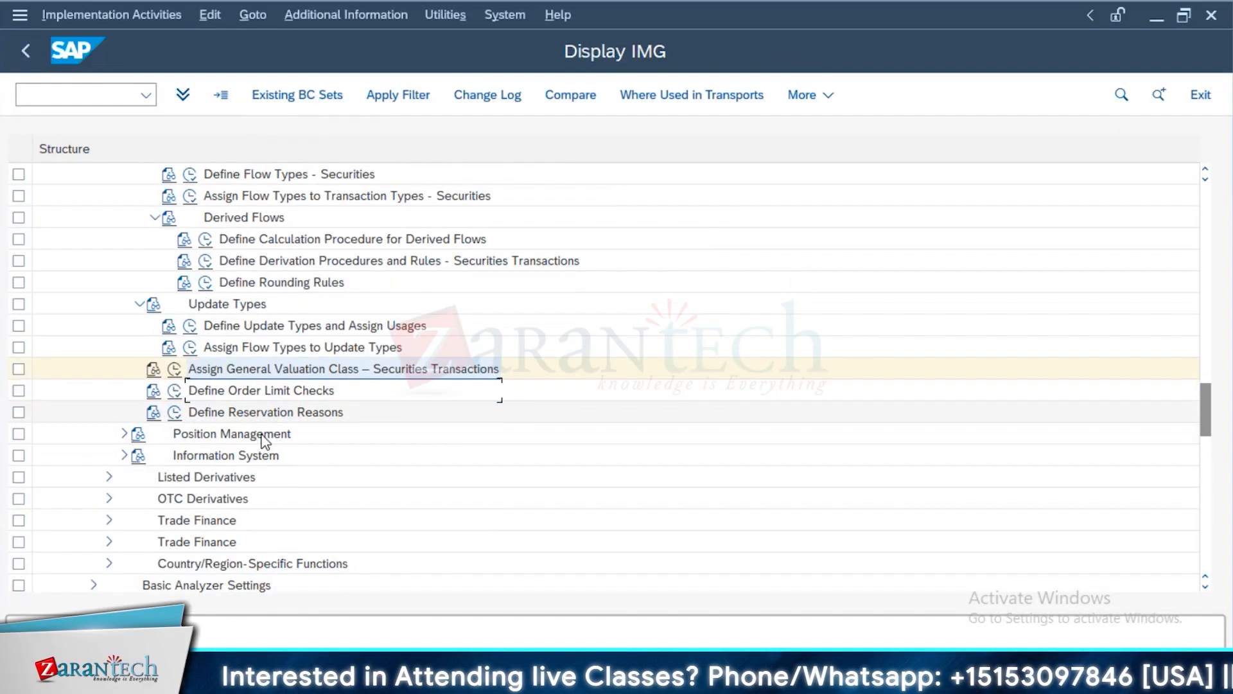
{"action": "scroll", "coordinate": [266, 442], "scroll_direction": "down", "scroll_amount": 1}
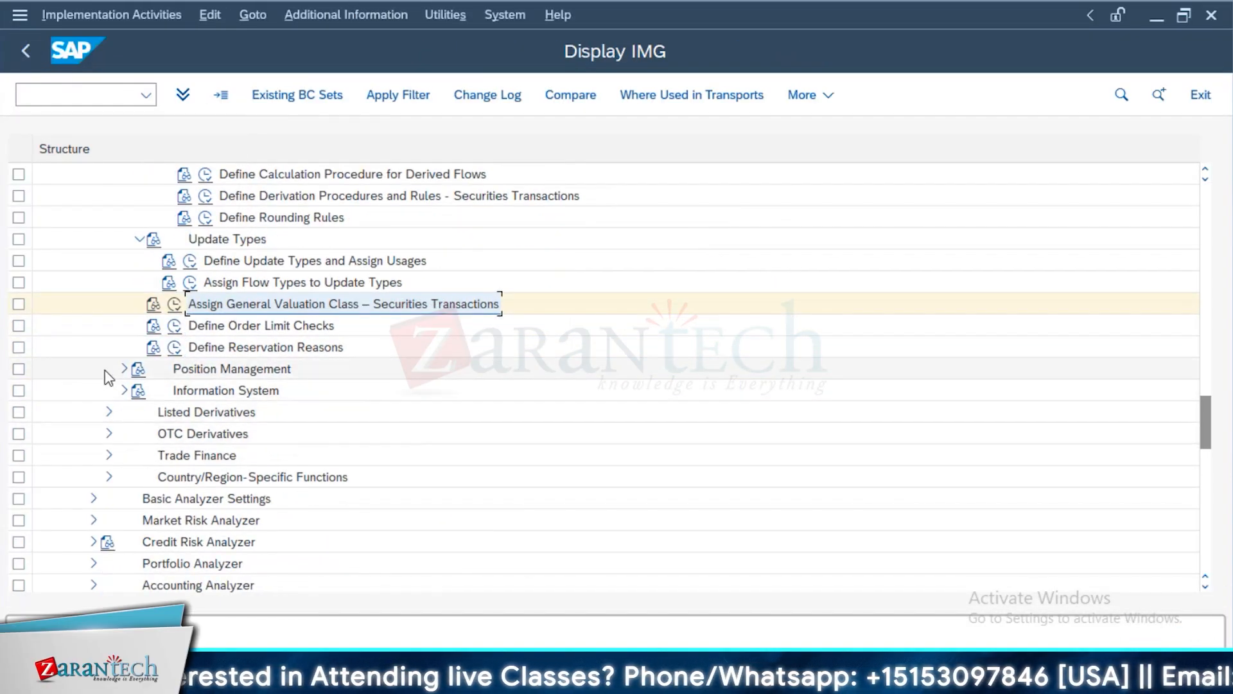
{"action": "left_click", "coordinate": [128, 370]}
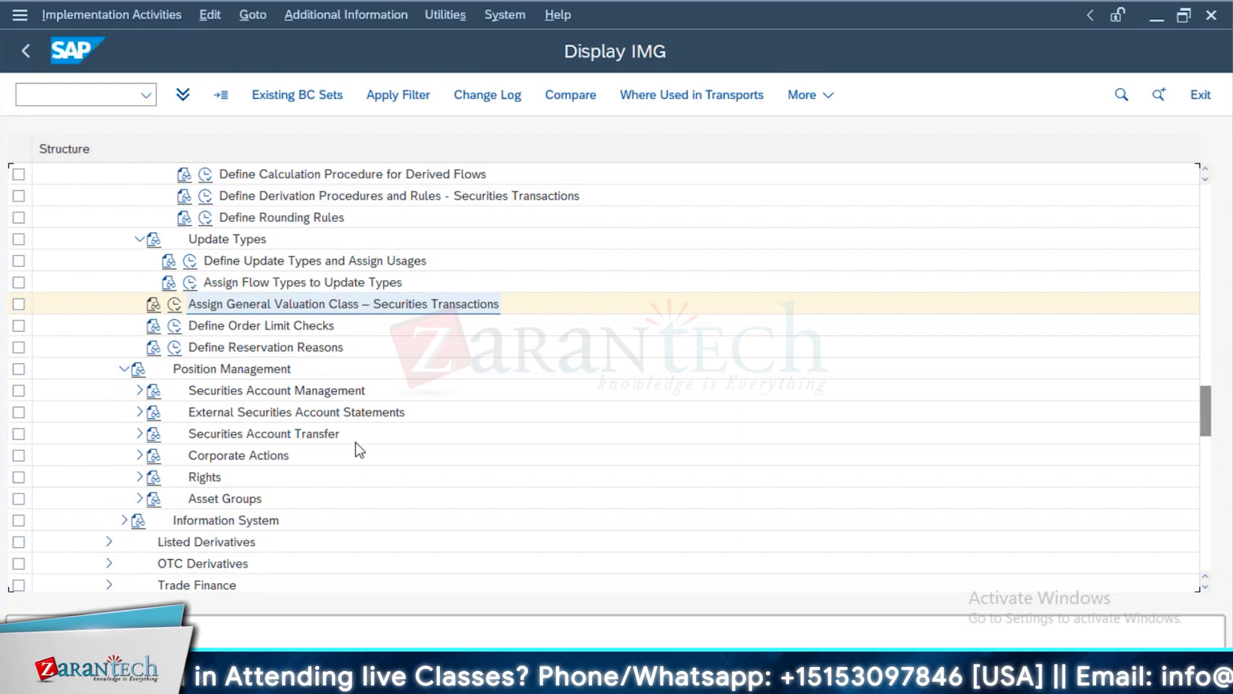
{"action": "left_click", "coordinate": [140, 390]}
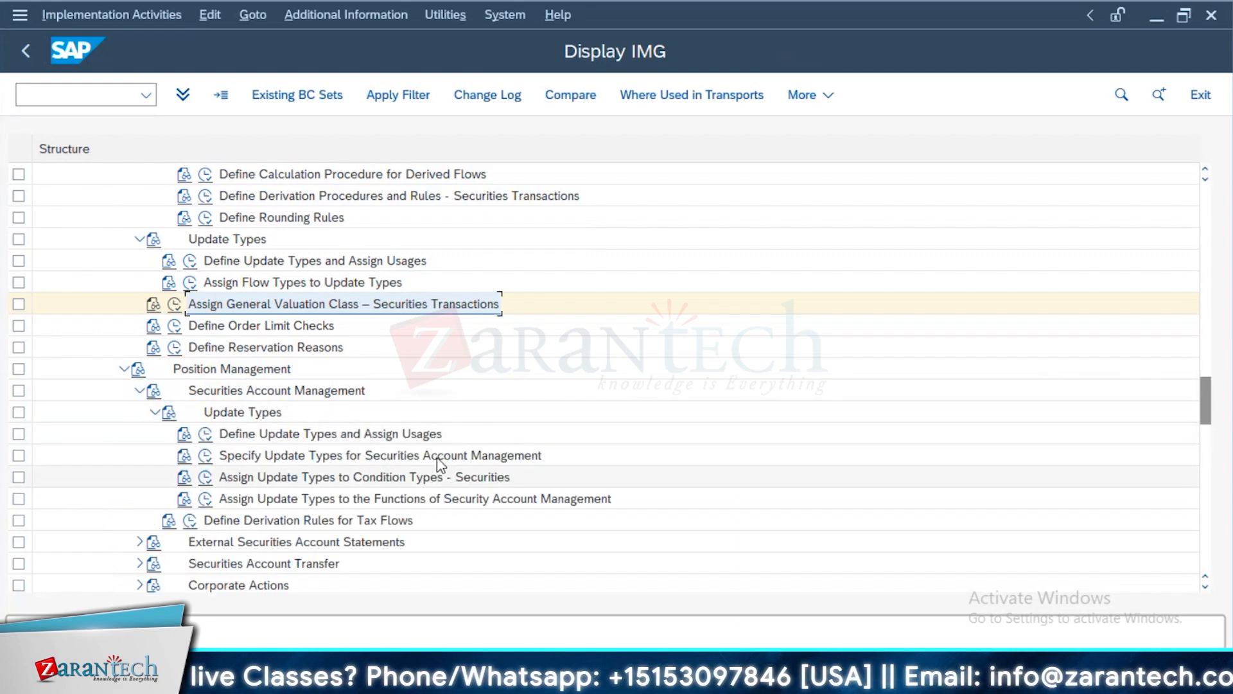
Open the update types specified for securities account management and check the payment direction options of update type CA0001
{"action": "left_click", "coordinate": [205, 455]}
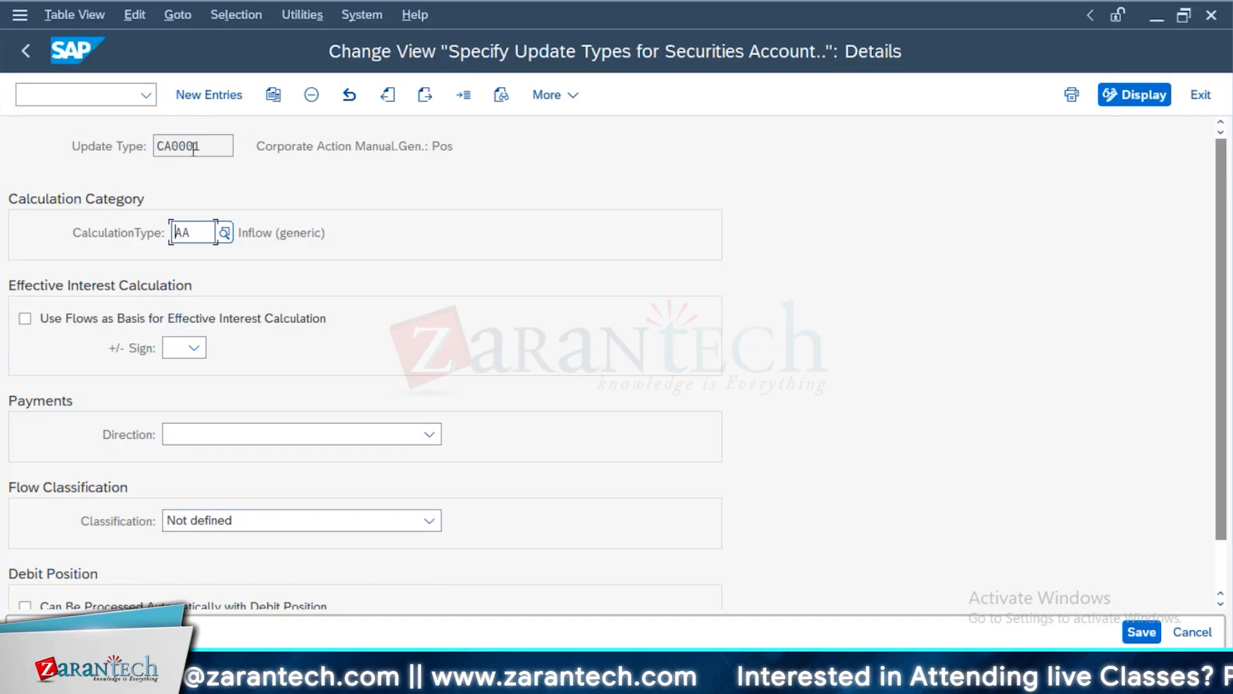
{"action": "left_click_drag", "start_coordinate": [194, 150], "coordinate": [118, 159]}
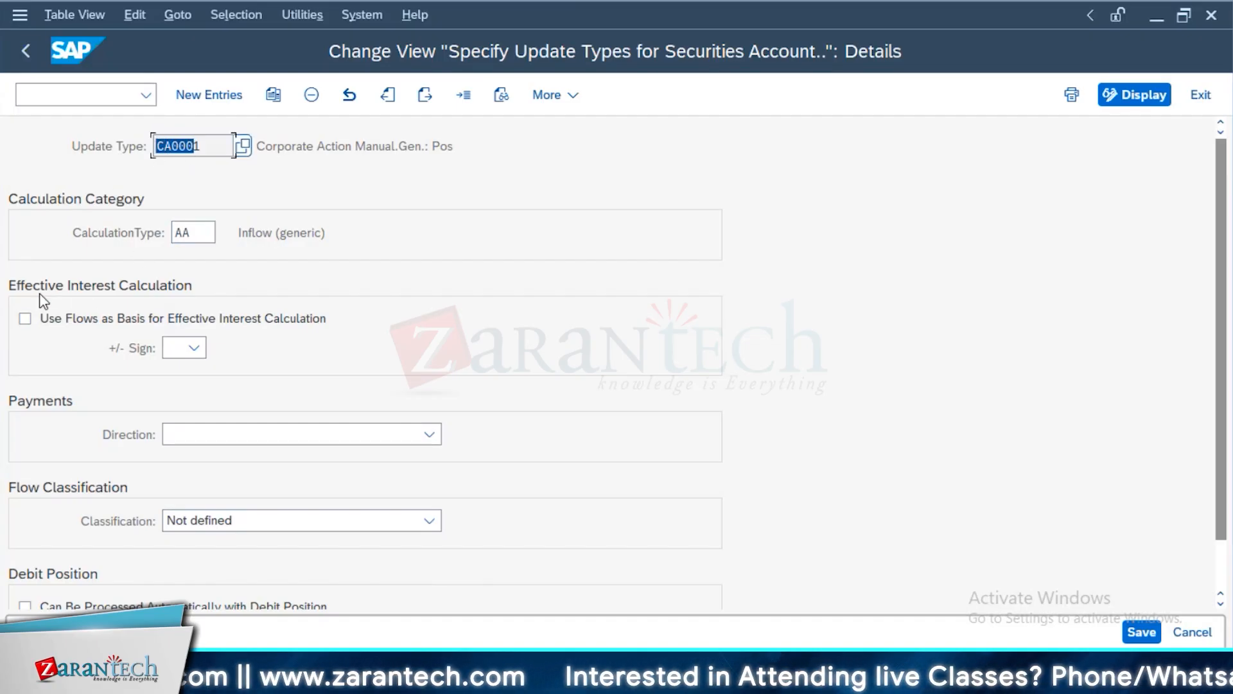
{"action": "left_click", "coordinate": [248, 442]}
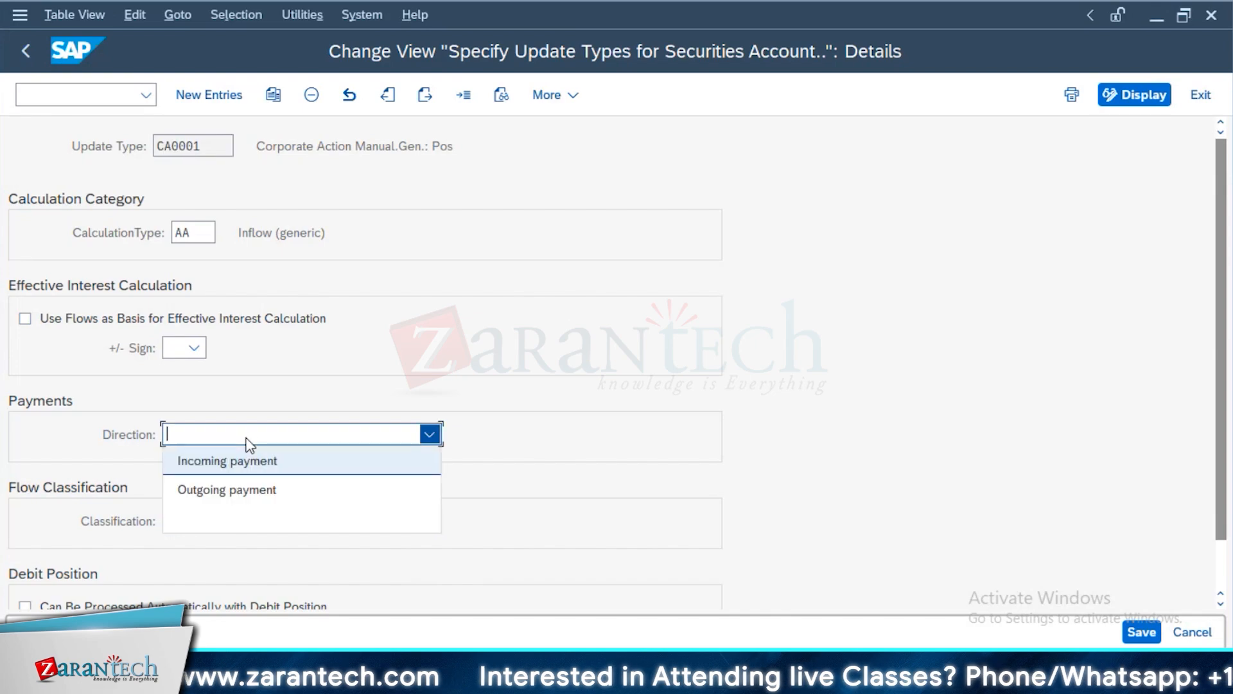
{"action": "left_click", "coordinate": [500, 353]}
Check the flow classification and debit position settings of update type CA0001, and return to the customizing structure
{"action": "scroll", "coordinate": [338, 514], "scroll_direction": "down", "scroll_amount": 3}
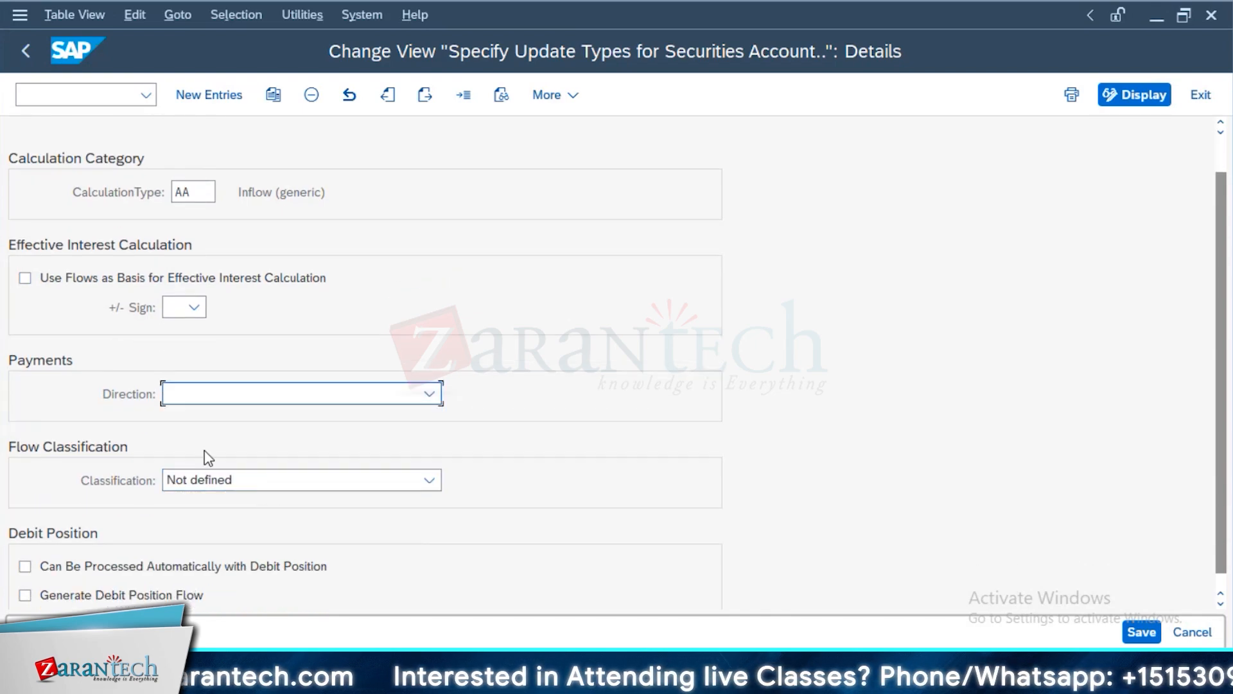
{"action": "left_click", "coordinate": [217, 485]}
{"action": "left_click", "coordinate": [735, 464]}
{"action": "scroll", "coordinate": [60, 523], "scroll_direction": "down", "scroll_amount": 1}
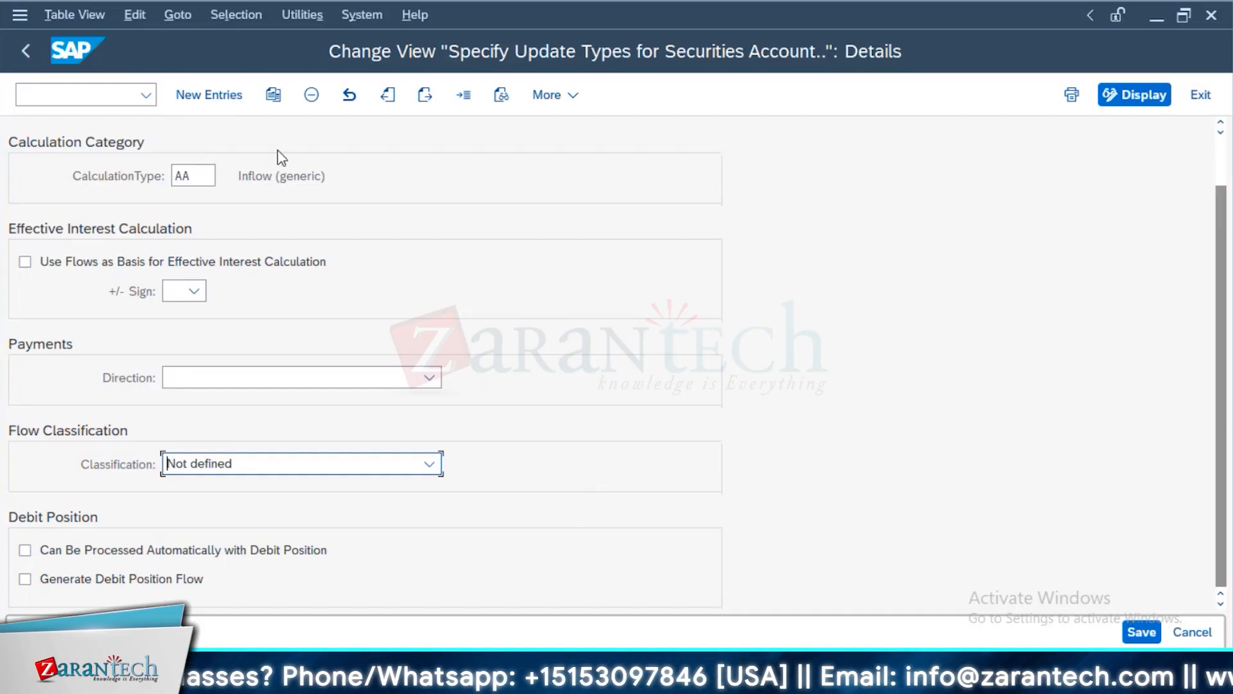
{"action": "left_click", "coordinate": [25, 55]}
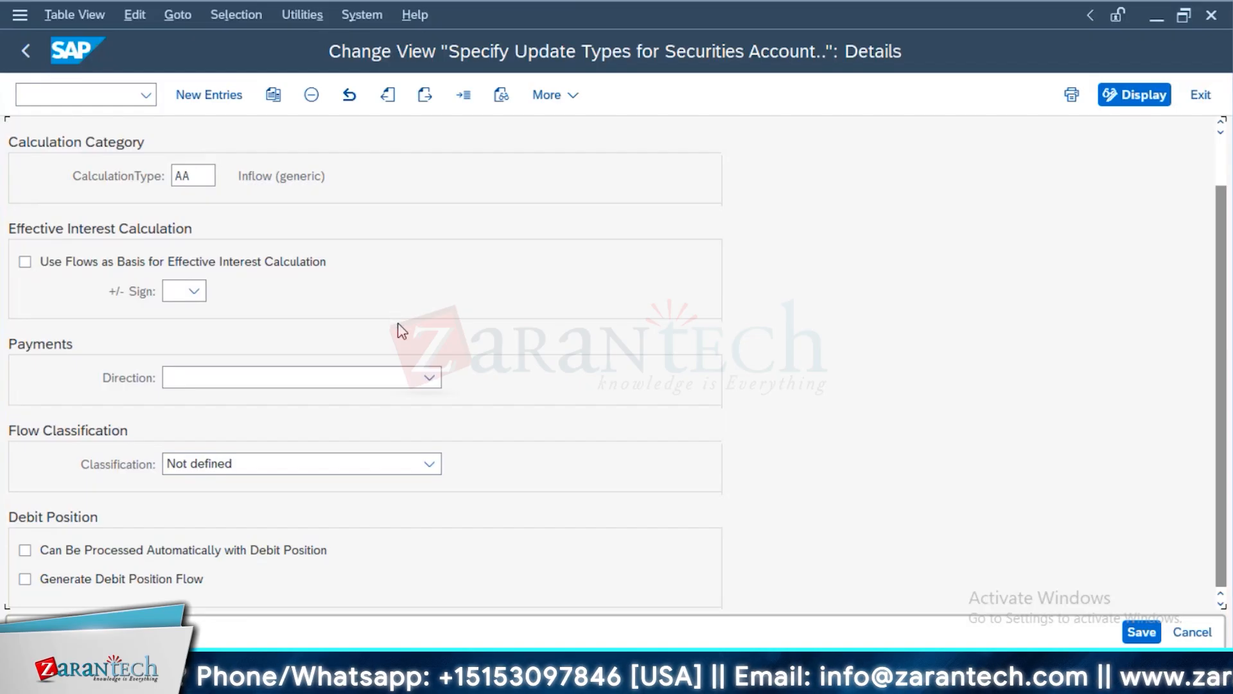
{"action": "left_click", "coordinate": [26, 55]}
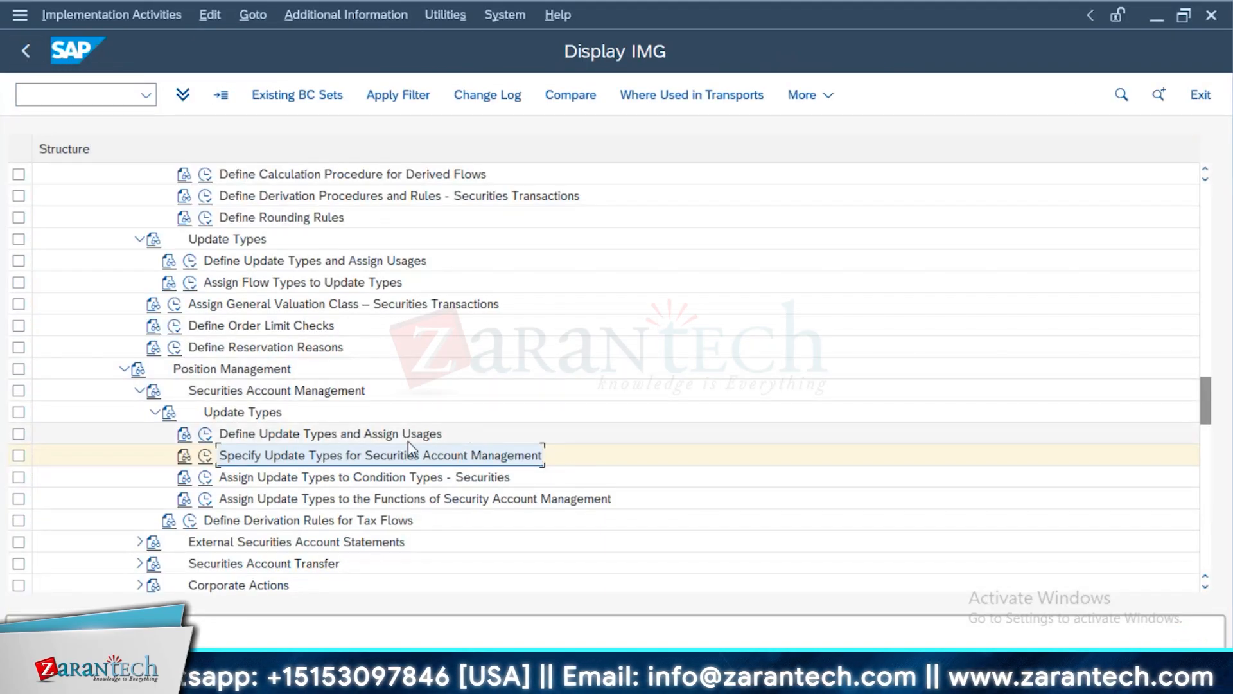
Open the assignment of update types to condition types for securities, examine condition types 100 to 103 for active positions, and leave the view
{"action": "left_click", "coordinate": [205, 477]}
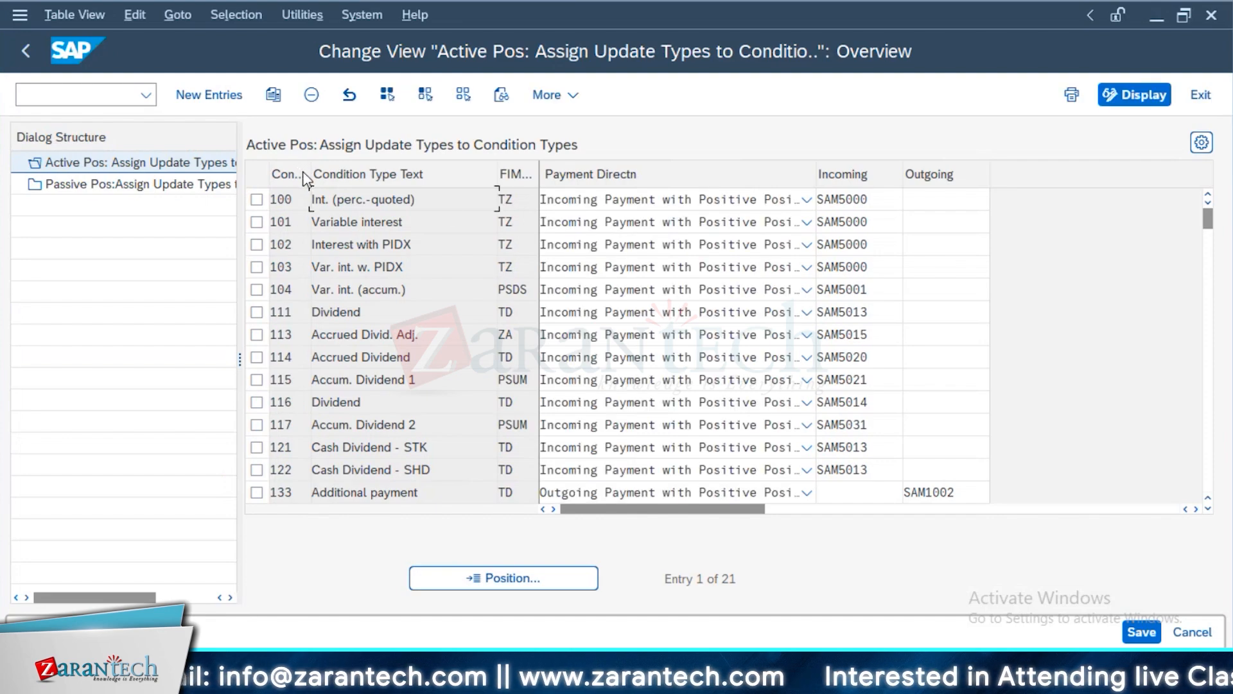
{"action": "left_click_drag", "start_coordinate": [310, 177], "coordinate": [393, 191]}
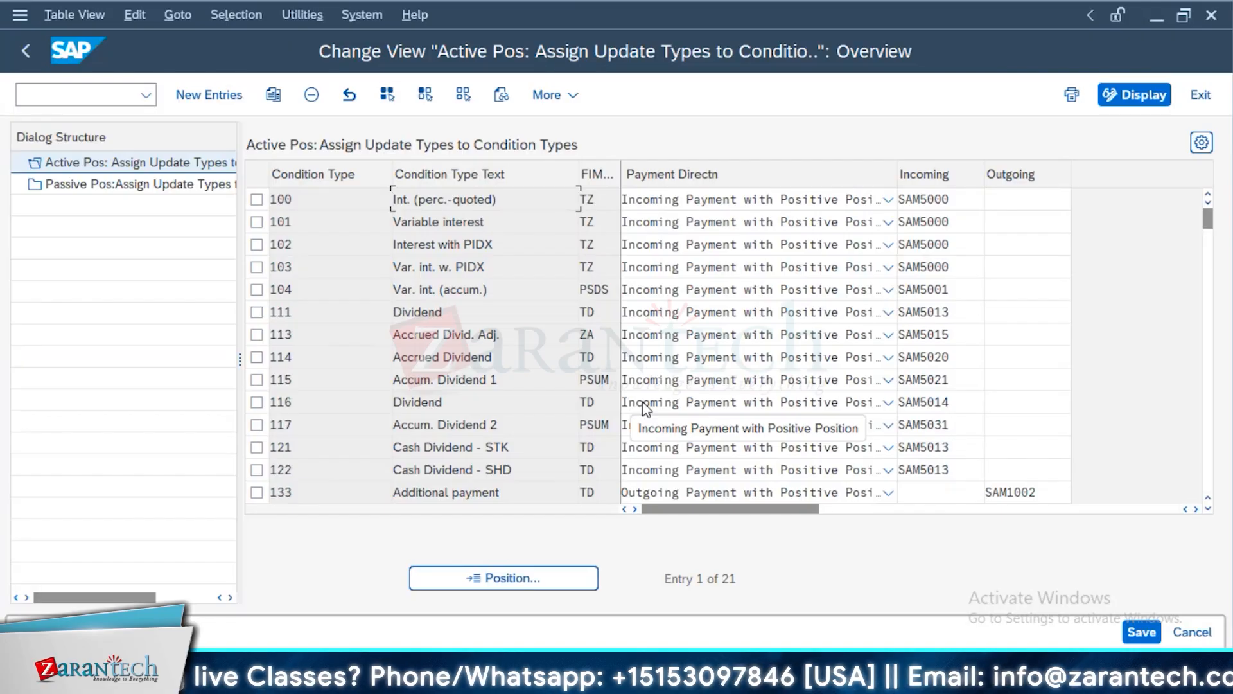
{"action": "left_click", "coordinate": [289, 200]}
{"action": "left_click_drag", "start_coordinate": [290, 200], "coordinate": [265, 202]}
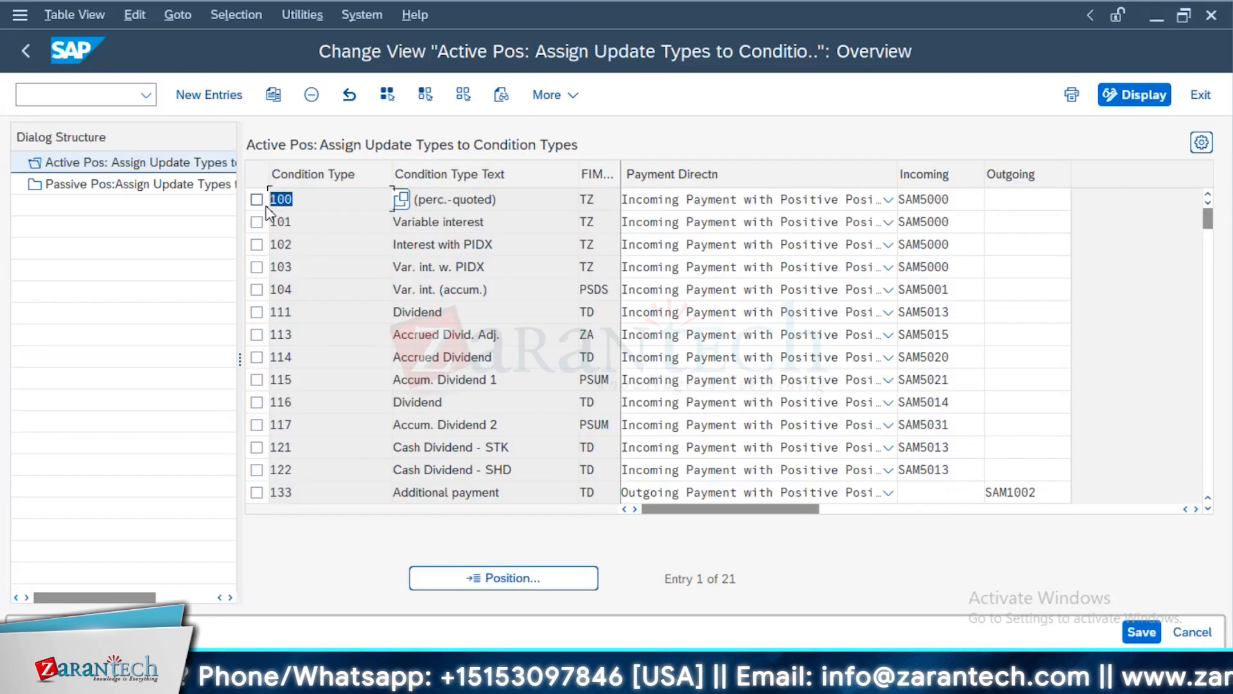
{"action": "left_click", "coordinate": [304, 229]}
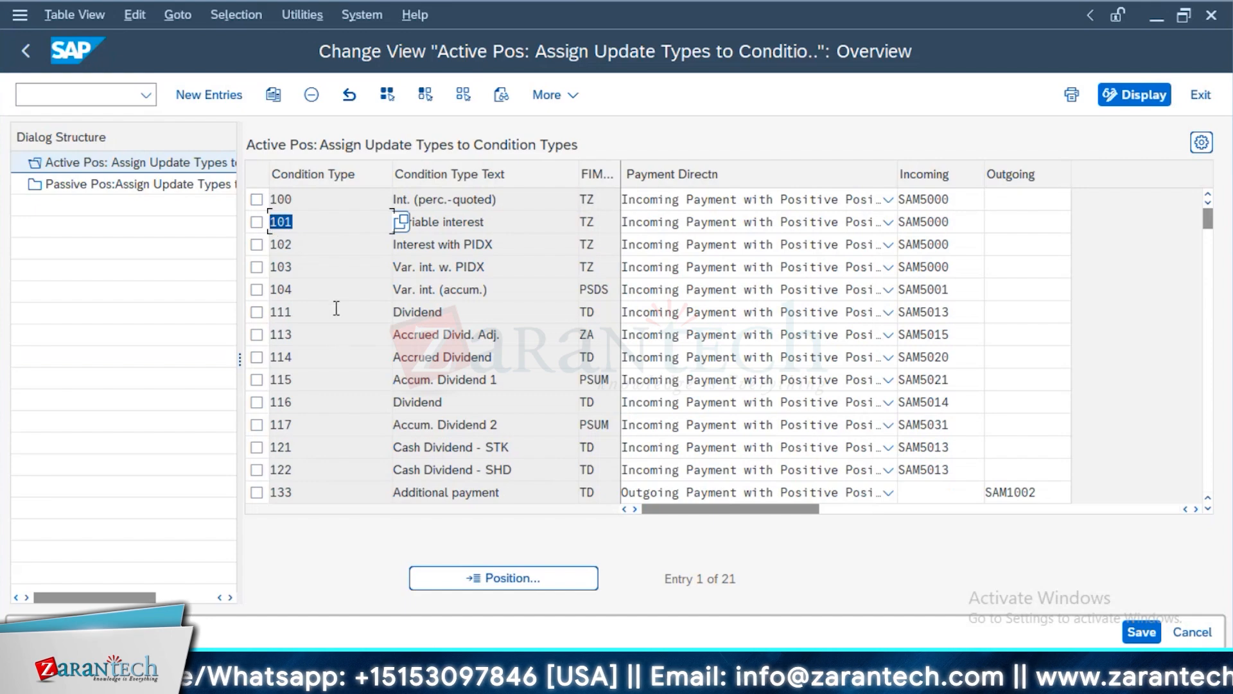
{"action": "left_click", "coordinate": [322, 244]}
{"action": "left_click", "coordinate": [276, 267]}
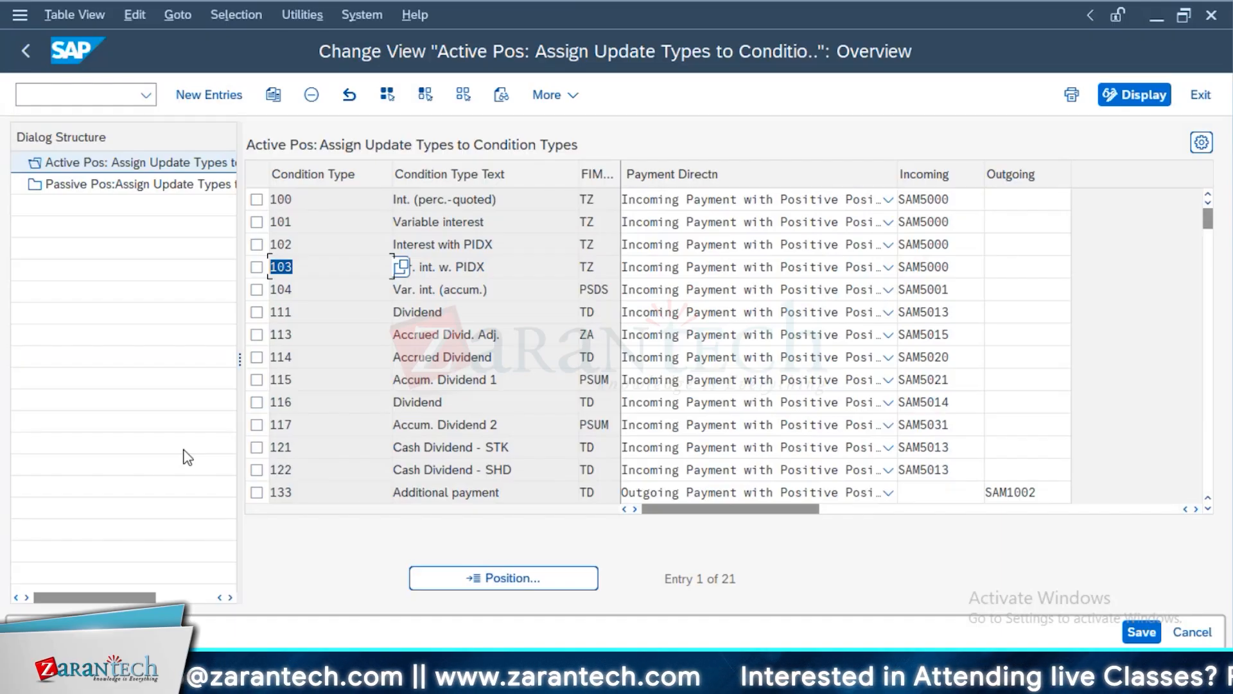
{"action": "key", "text": "F3"}
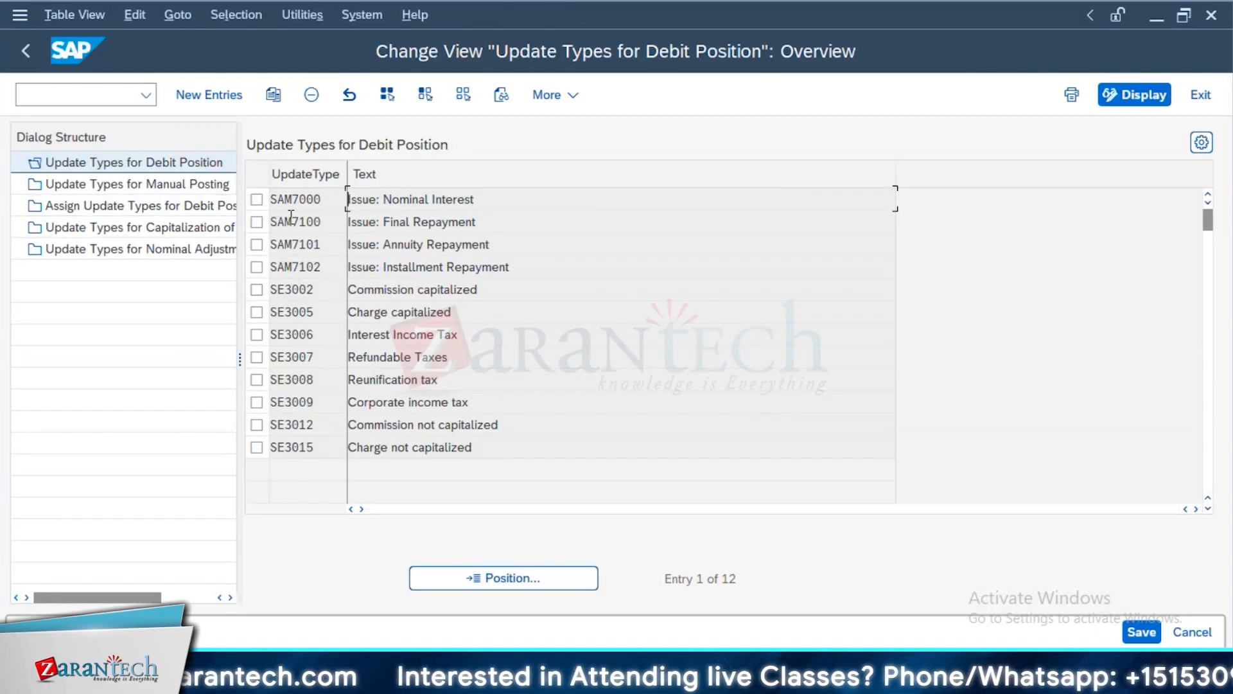
Review the update types for debit position and manual posting, focusing on the SAM8110 cash dividend entry, and return to the customizing structure
{"action": "left_click", "coordinate": [256, 199]}
{"action": "double_click", "coordinate": [188, 186]}
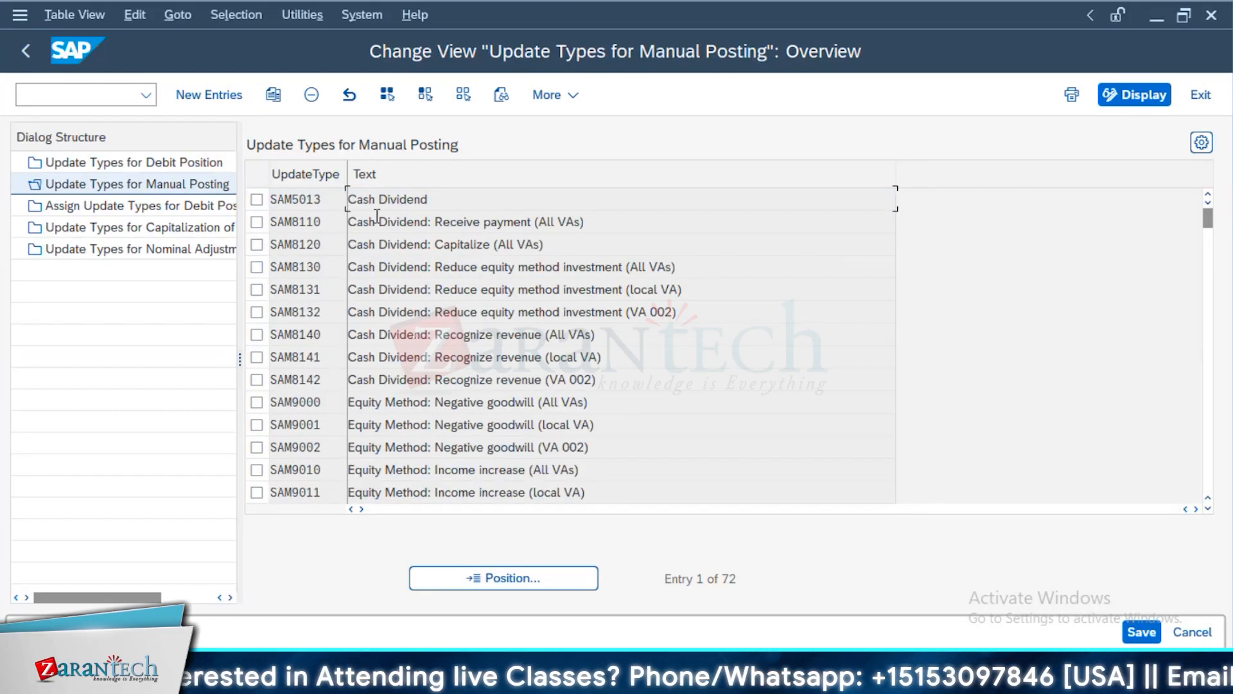
{"action": "left_click_drag", "start_coordinate": [379, 212], "coordinate": [348, 222]}
{"action": "left_click_drag", "start_coordinate": [685, 218], "coordinate": [294, 252]}
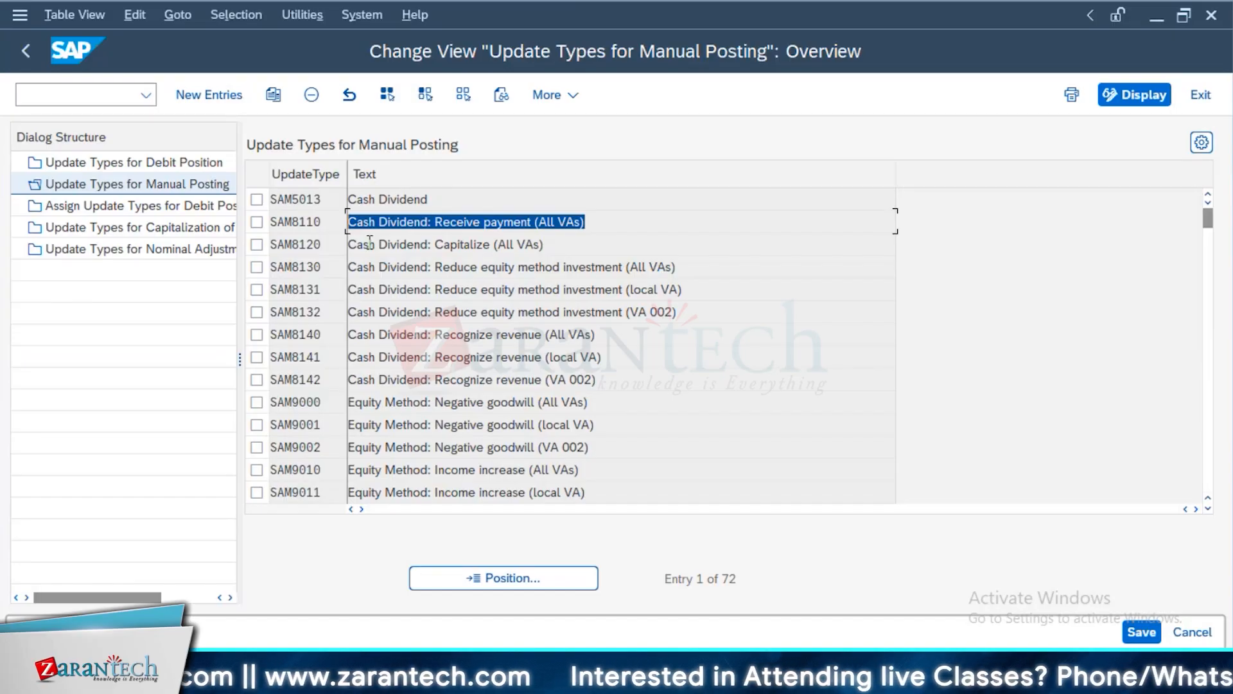
{"action": "double_click", "coordinate": [96, 162]}
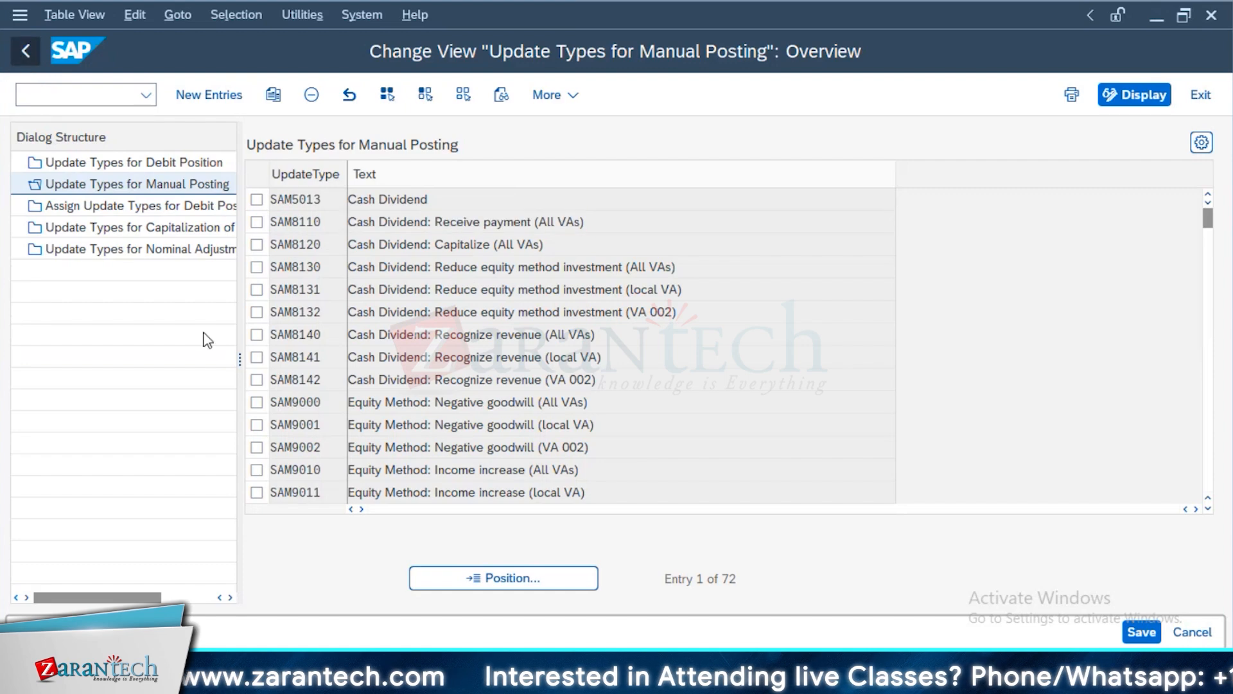
{"action": "left_click", "coordinate": [23, 46]}
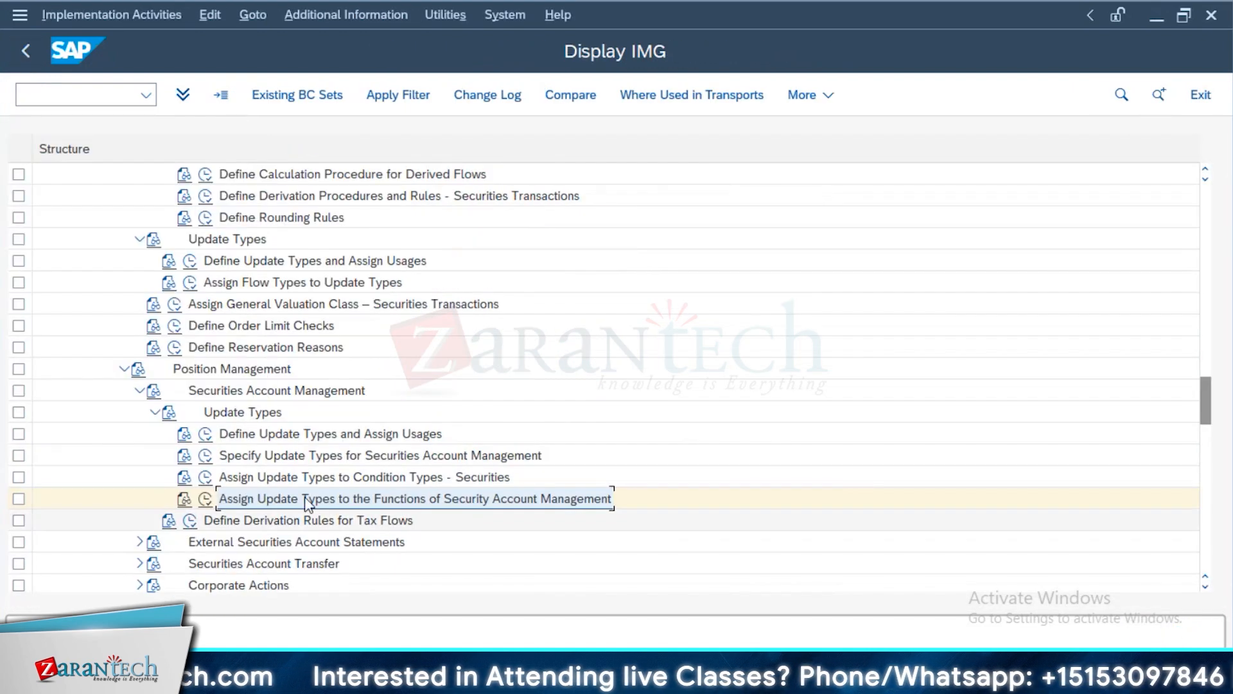
Recheck the payment directions and update types assigned to the active-position condition types for securities, and leave the view
{"action": "left_click", "coordinate": [206, 477]}
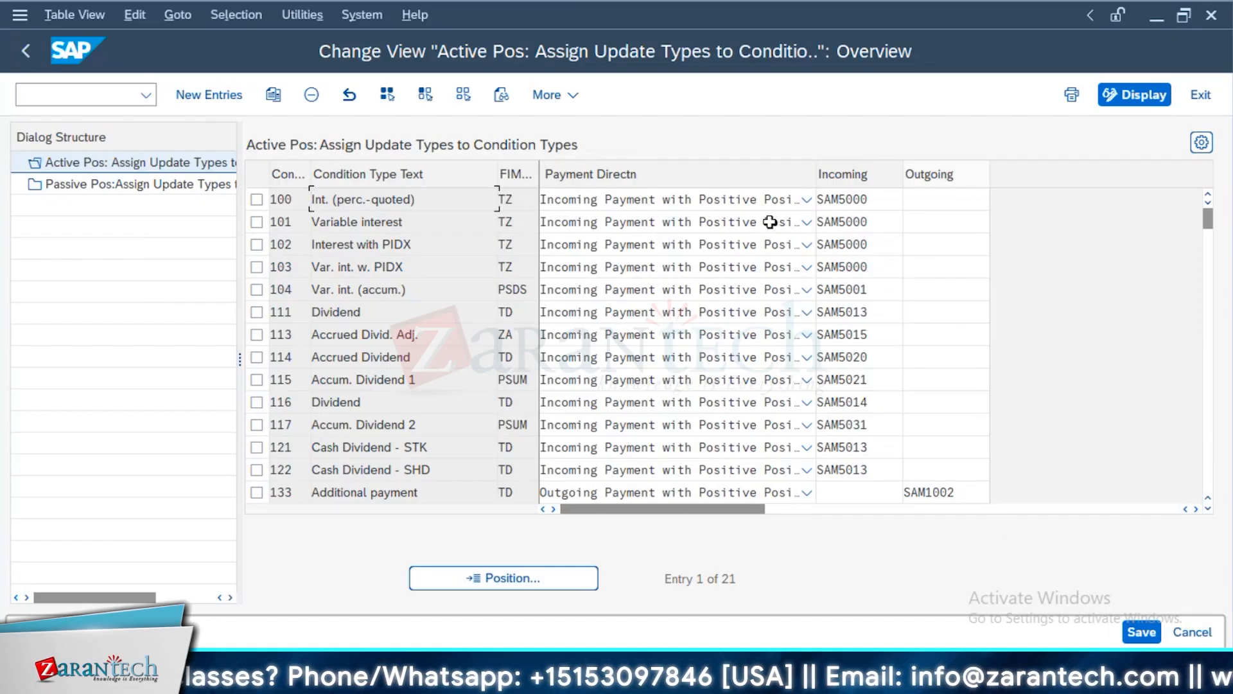
{"action": "left_click", "coordinate": [29, 54]}
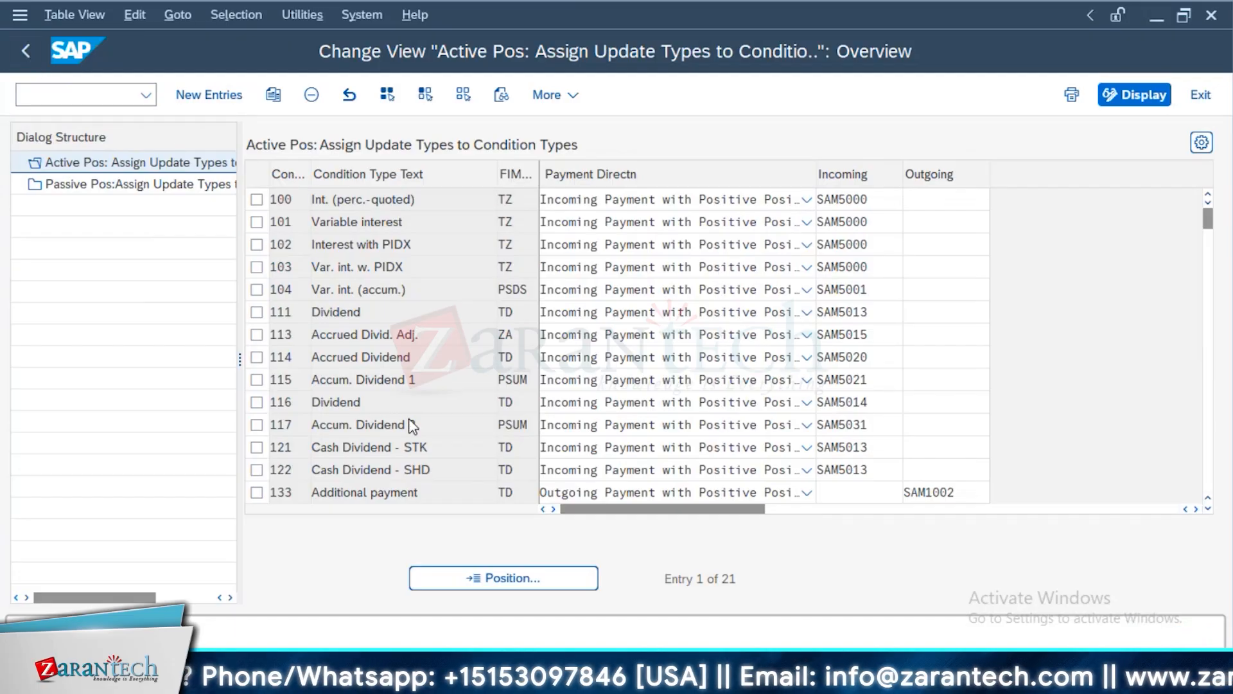
Expand Securities Account Transfer and open the securities lending assignment of update types for transfer posting
{"action": "scroll", "coordinate": [377, 518], "scroll_direction": "down", "scroll_amount": 2}
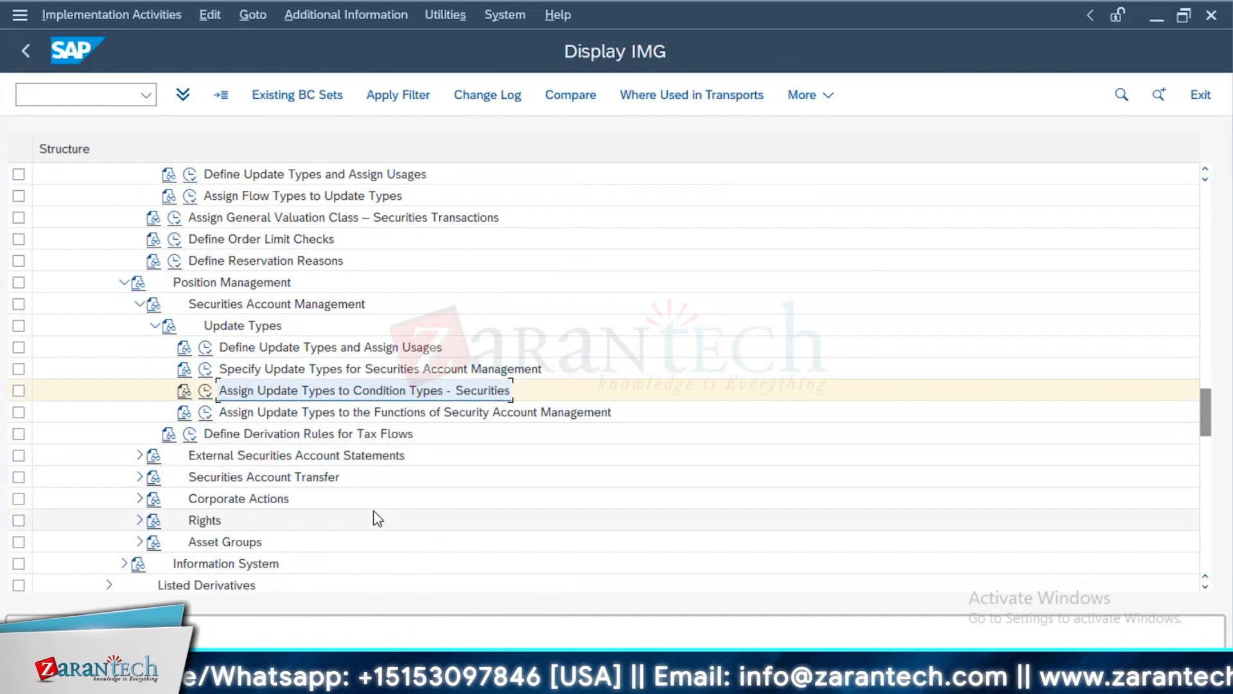
{"action": "scroll", "coordinate": [374, 518], "scroll_direction": "down", "scroll_amount": 1}
{"action": "left_click", "coordinate": [139, 434]}
{"action": "scroll", "coordinate": [212, 509], "scroll_direction": "down", "scroll_amount": 1}
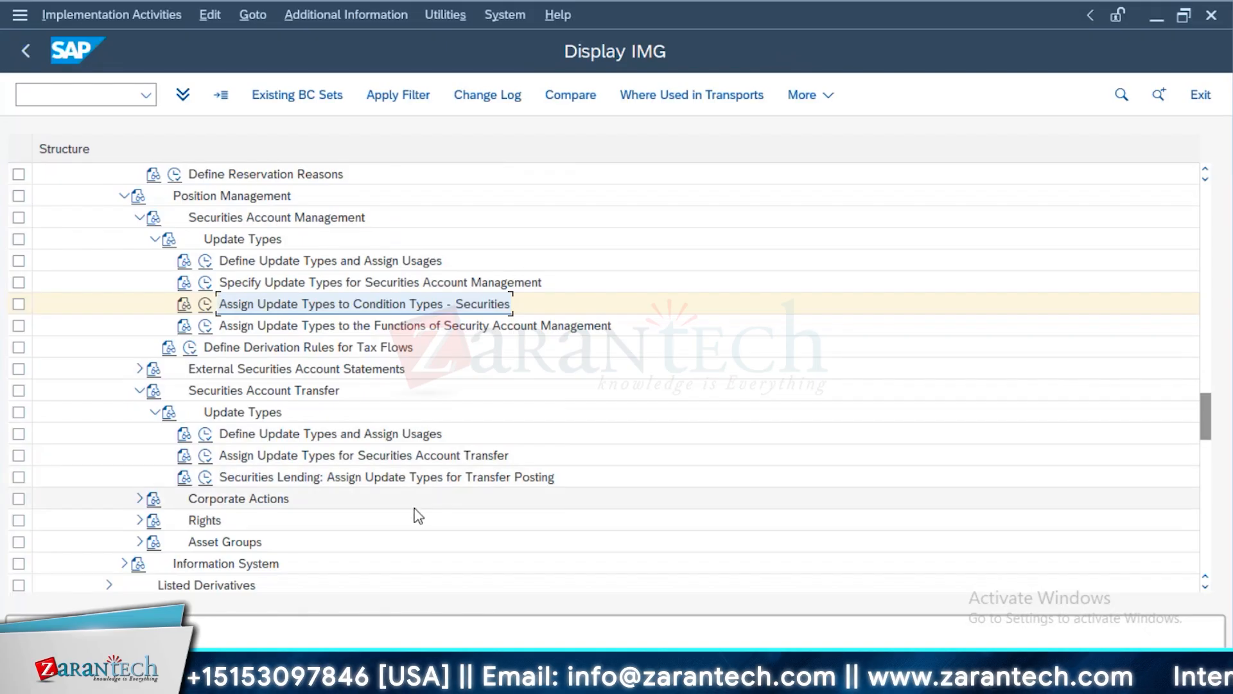
{"action": "left_click", "coordinate": [205, 477]}
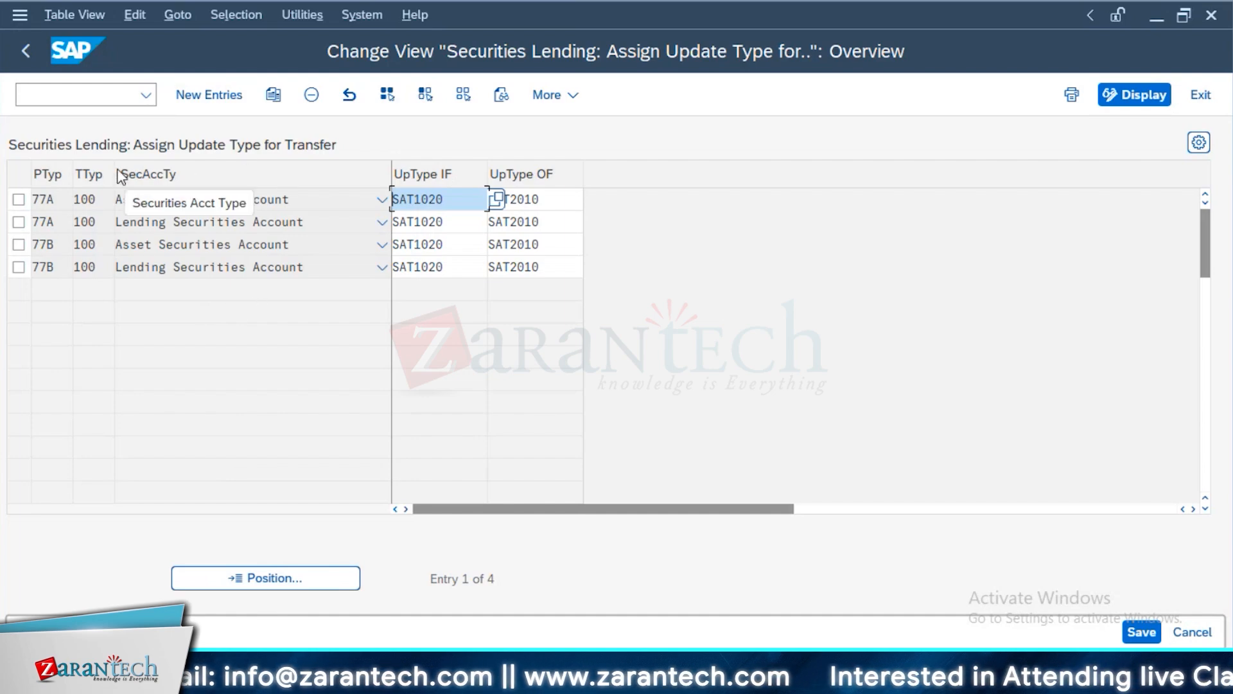
Examine the incoming and outgoing flow update types and the securities account type options of the first 77A entry
{"action": "left_click_drag", "start_coordinate": [444, 200], "coordinate": [343, 205]}
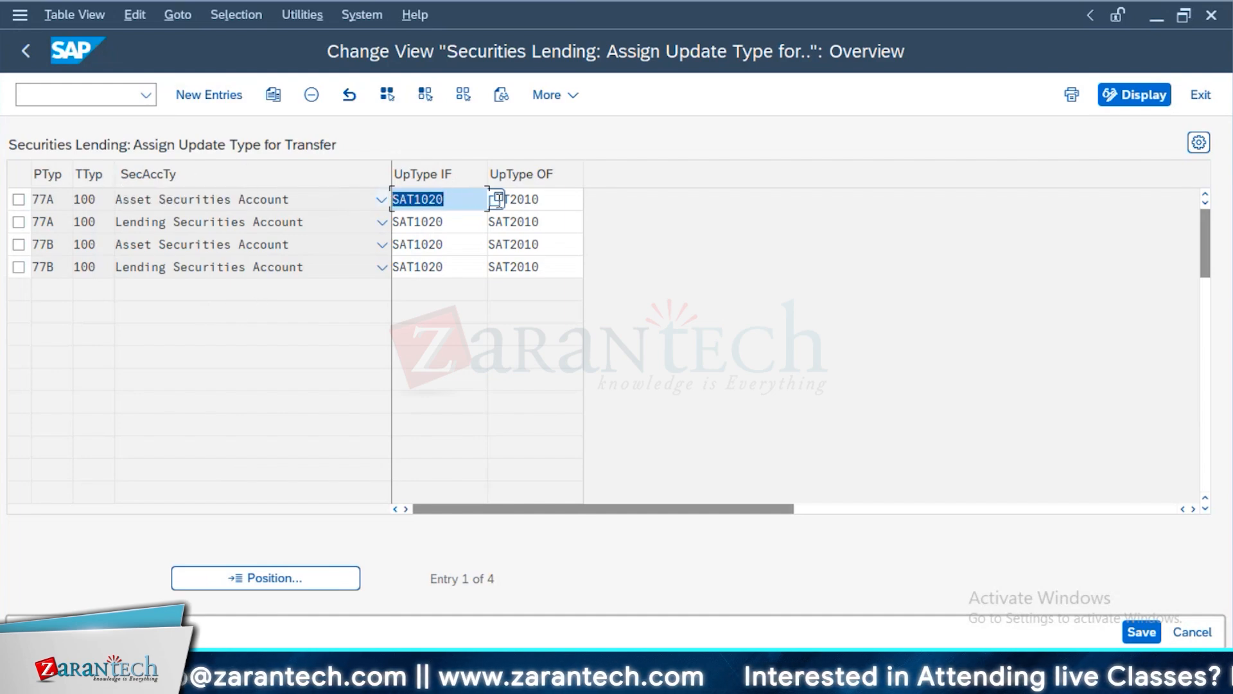
{"action": "left_click_drag", "start_coordinate": [555, 196], "coordinate": [401, 228]}
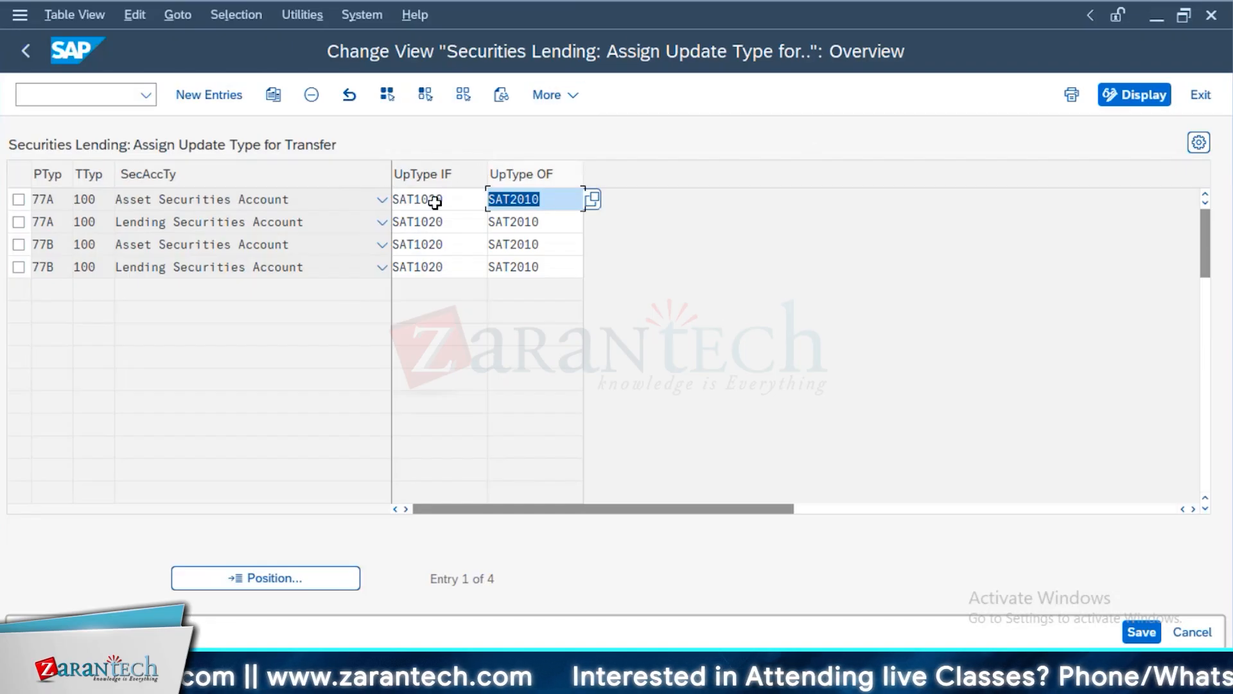
{"action": "left_click", "coordinate": [284, 205]}
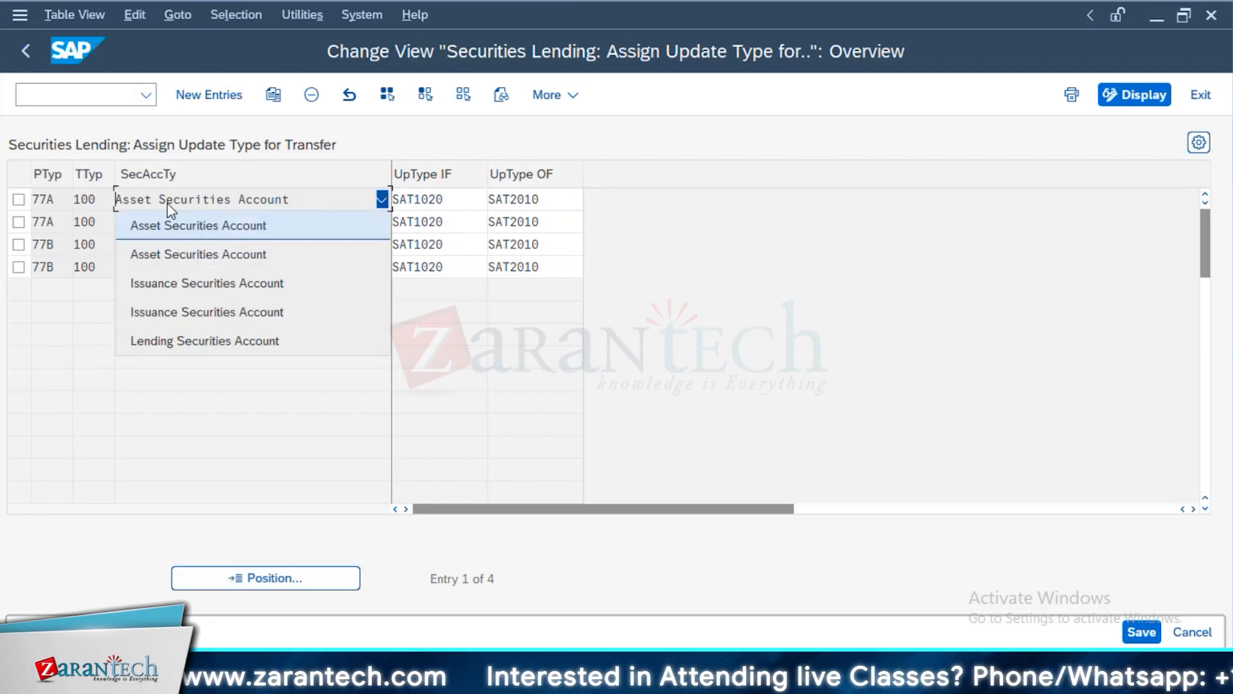
{"action": "left_click", "coordinate": [341, 233]}
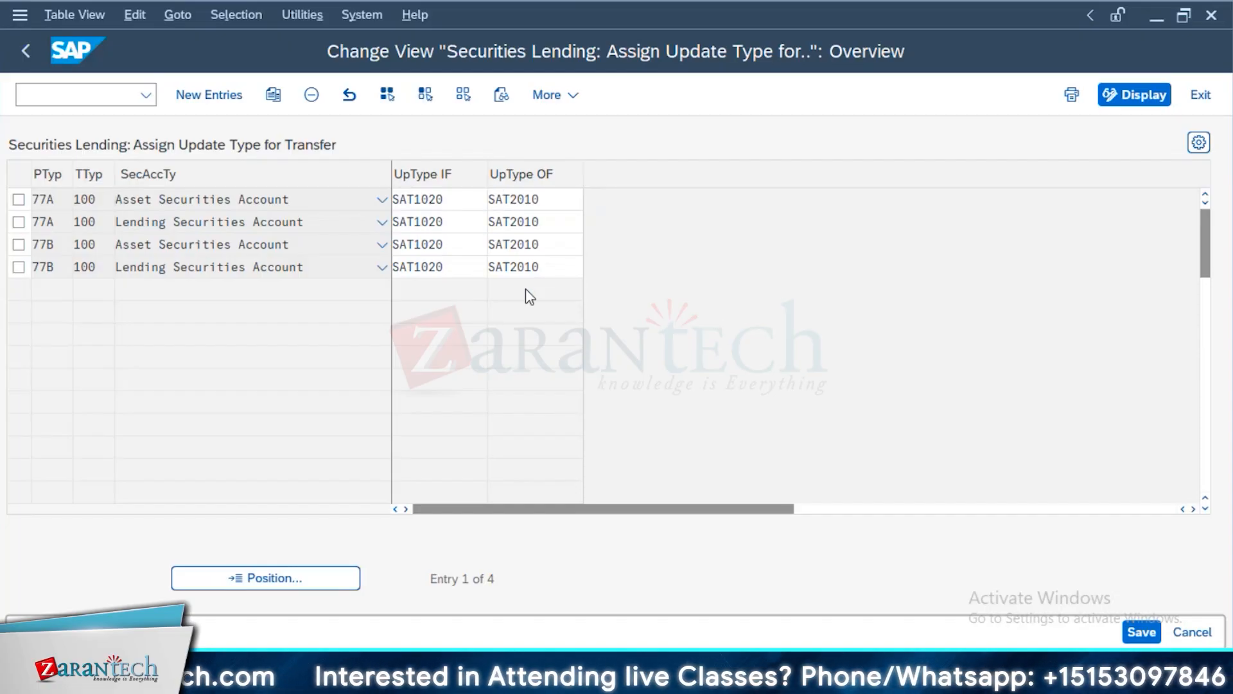
Look up the possible incoming flow update types for transfer, check SAT1020, and close the value list without changing the entry
{"action": "key", "text": "F4"}
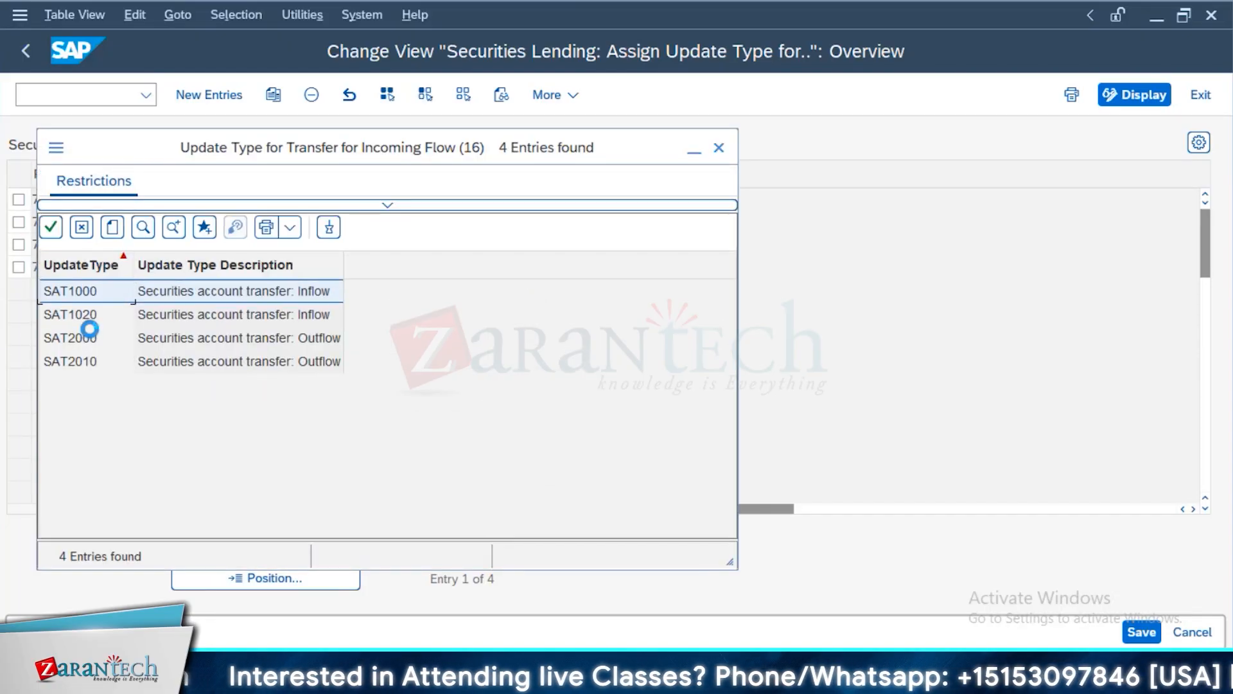
{"action": "left_click", "coordinate": [312, 315]}
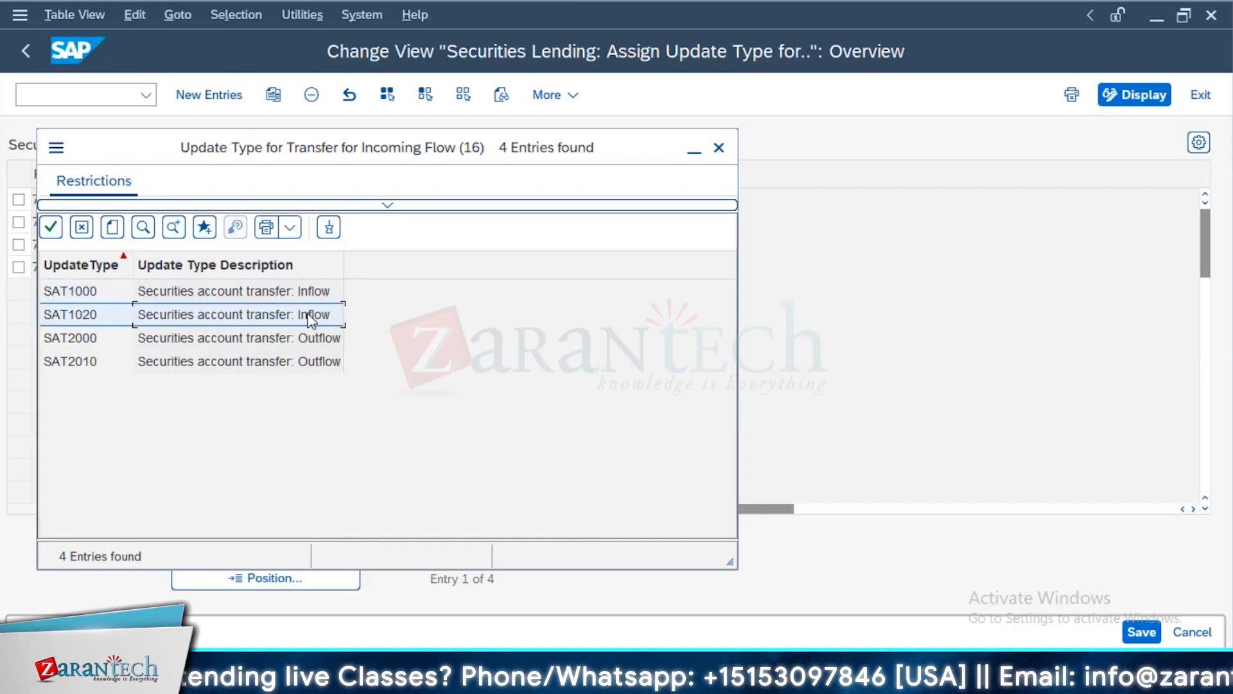
{"action": "left_click", "coordinate": [719, 148]}
Compare the outgoing and incoming flow update types of the 77A asset securities account, and return to the customizing structure
{"action": "double_click", "coordinate": [557, 201]}
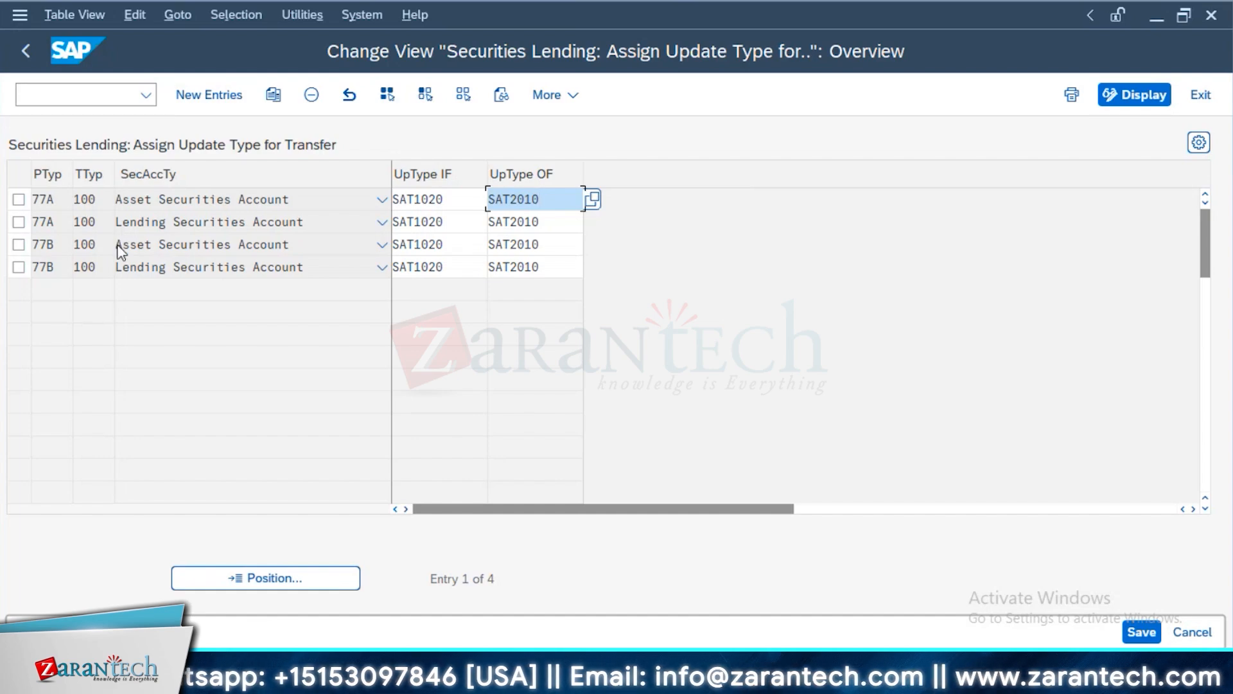
{"action": "double_click", "coordinate": [456, 202]}
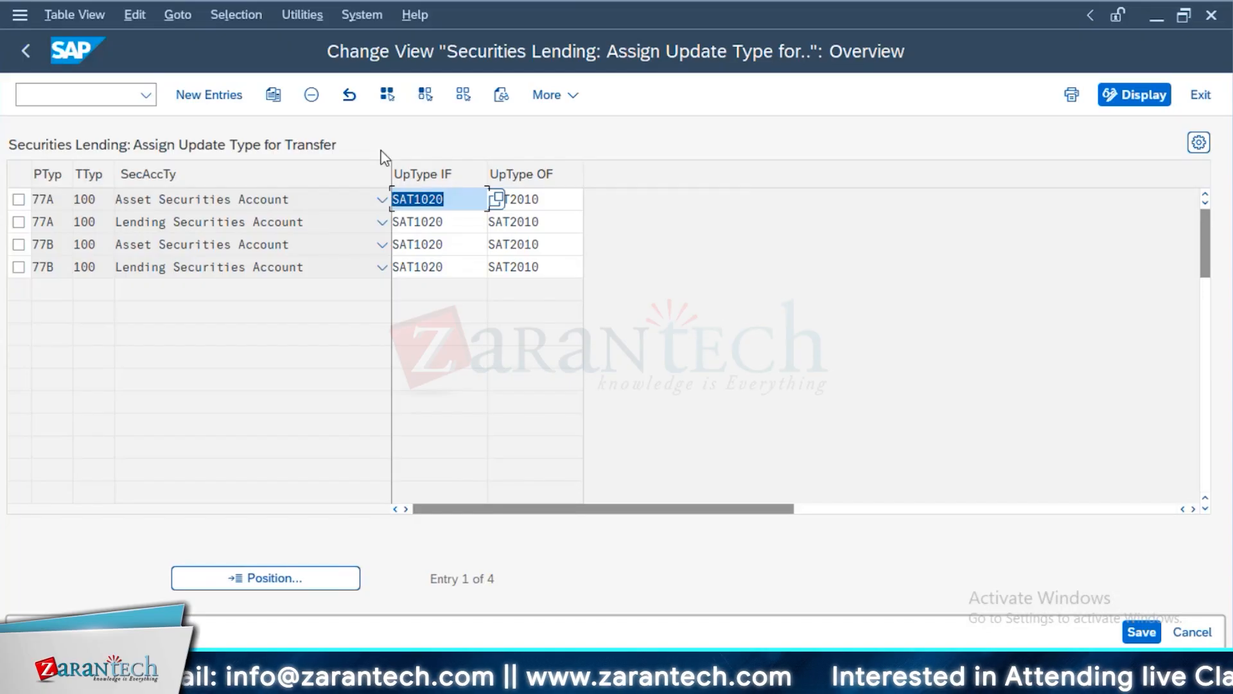
{"action": "left_click", "coordinate": [28, 52]}
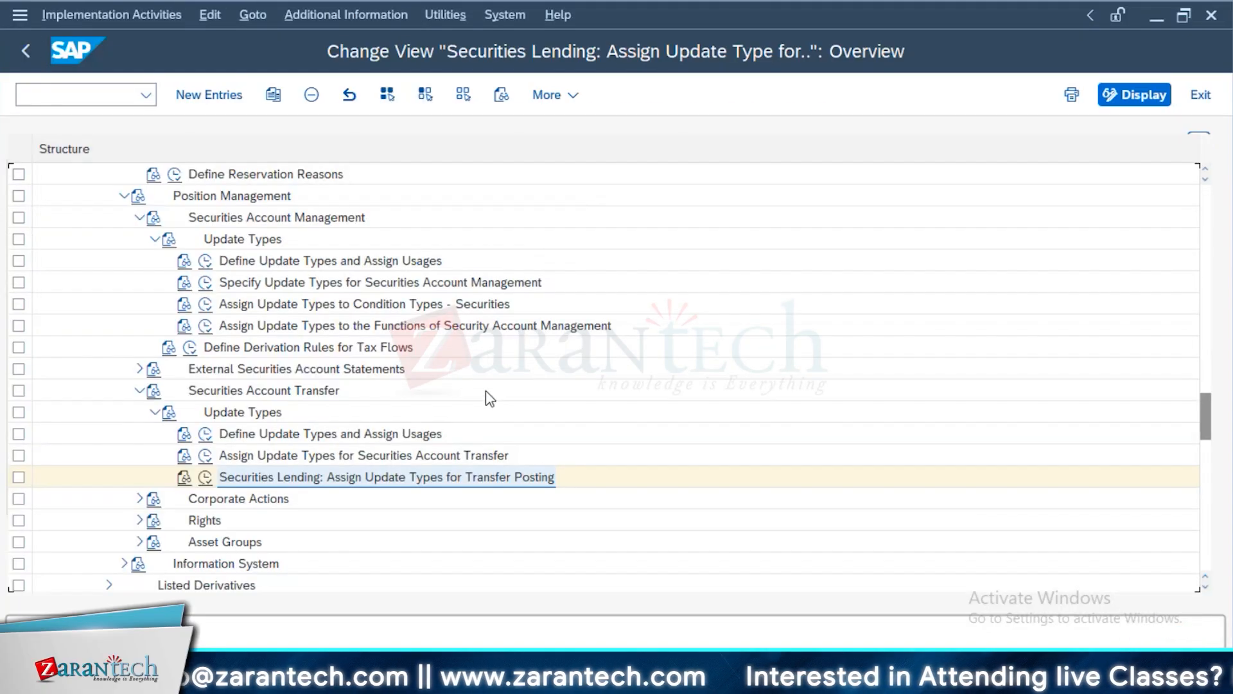
{"action": "scroll", "coordinate": [408, 527], "scroll_direction": "up", "scroll_amount": 6}
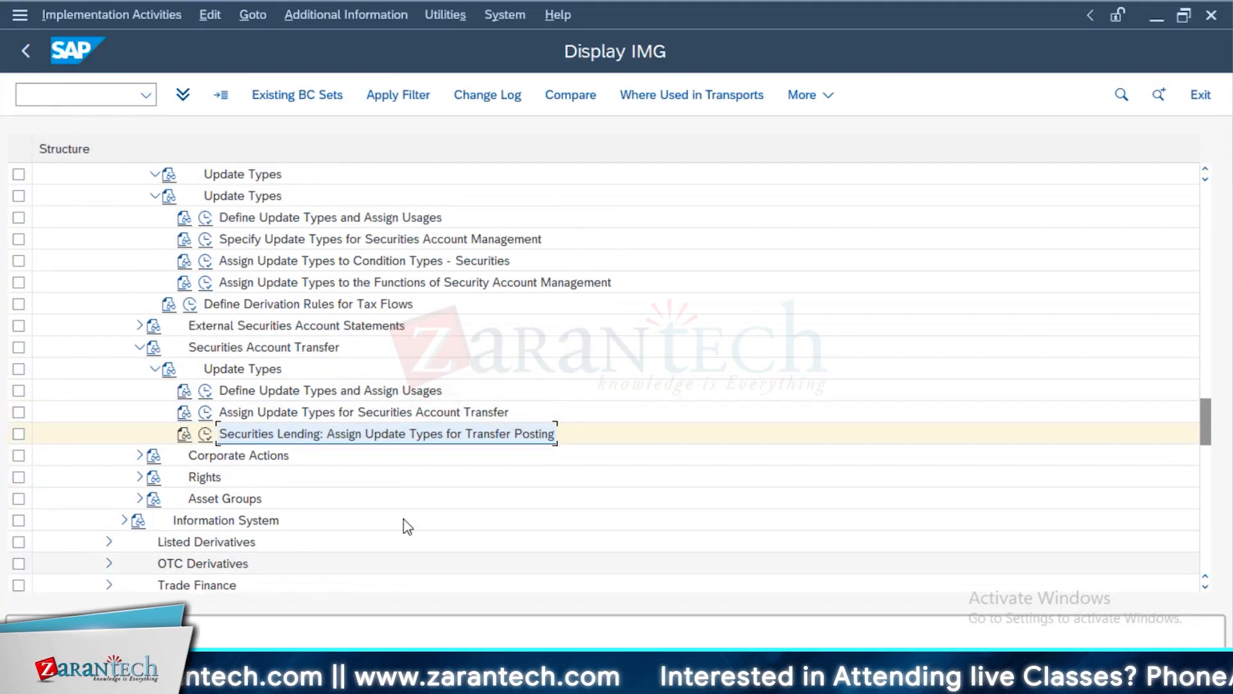